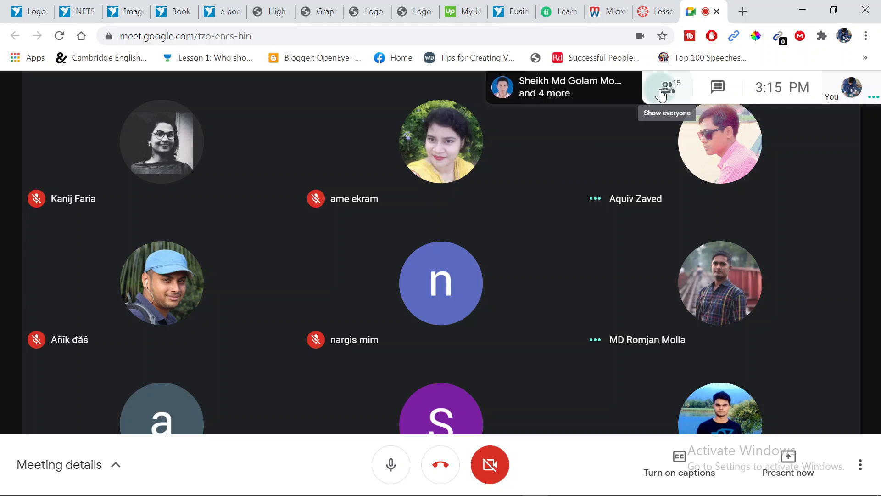
Step: Look through the list of people in the meeting from start to end and close it
{"action": "left_click", "coordinate": [661, 94]}
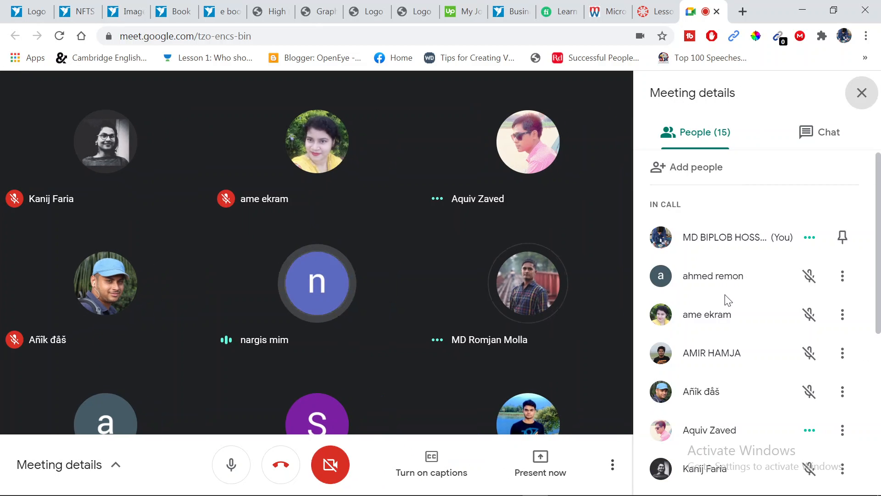
{"action": "scroll", "coordinate": [727, 300], "scroll_direction": "down", "scroll_amount": 5}
{"action": "scroll", "coordinate": [728, 299], "scroll_direction": "up", "scroll_amount": 5}
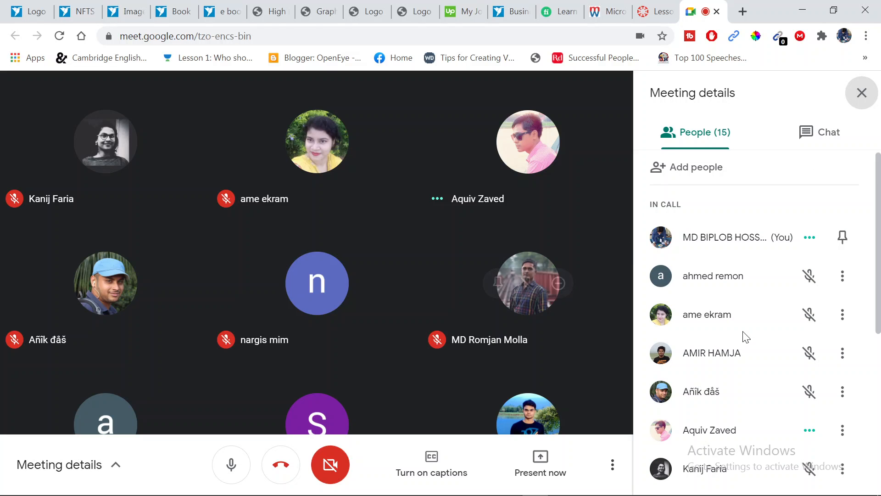
{"action": "scroll", "coordinate": [744, 335], "scroll_direction": "down", "scroll_amount": 5}
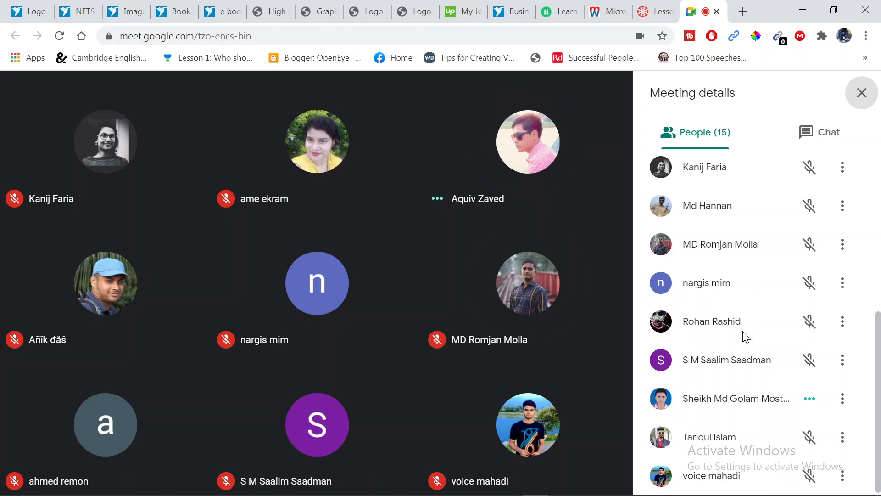
{"action": "scroll", "coordinate": [746, 338], "scroll_direction": "up", "scroll_amount": 5}
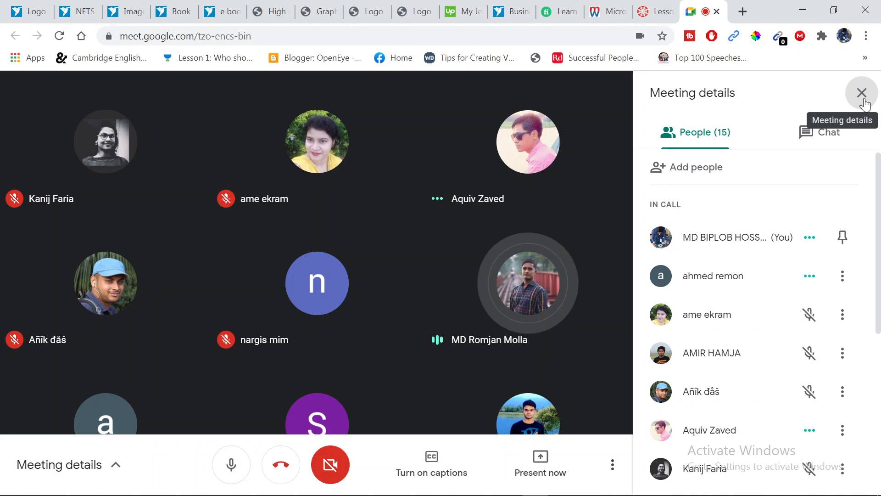
{"action": "left_click", "coordinate": [864, 99]}
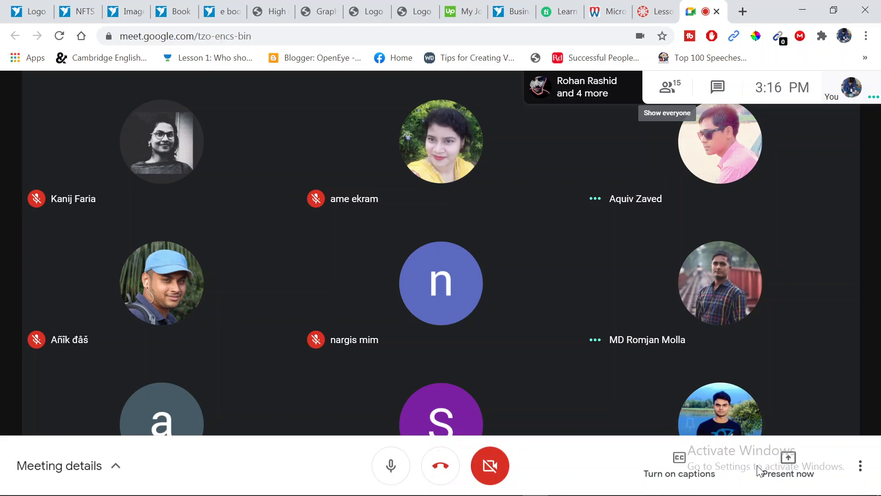
Step: Present the entire screen to the meeting and hide the screen-sharing notice
{"action": "left_click", "coordinate": [792, 464]}
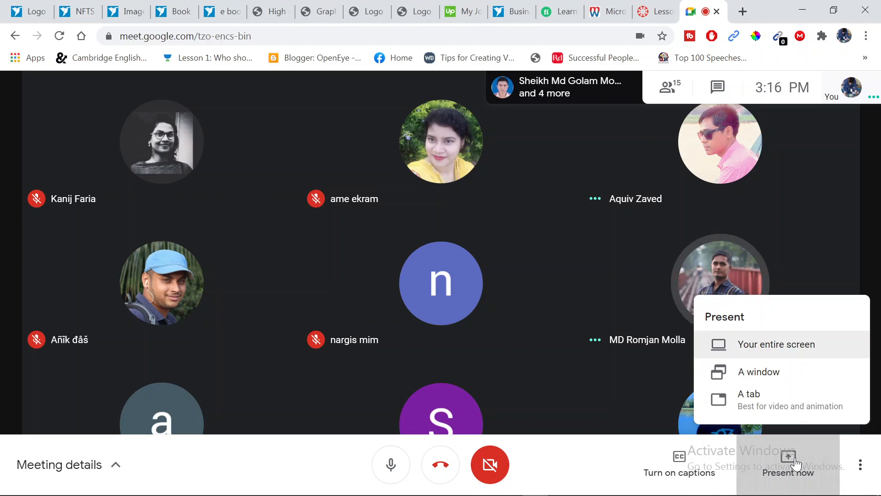
{"action": "left_click", "coordinate": [780, 348]}
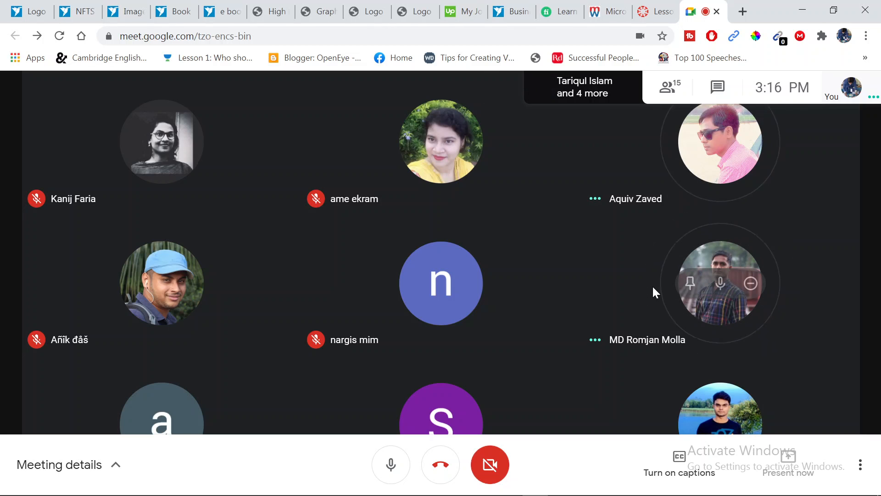
{"action": "left_click", "coordinate": [433, 210]}
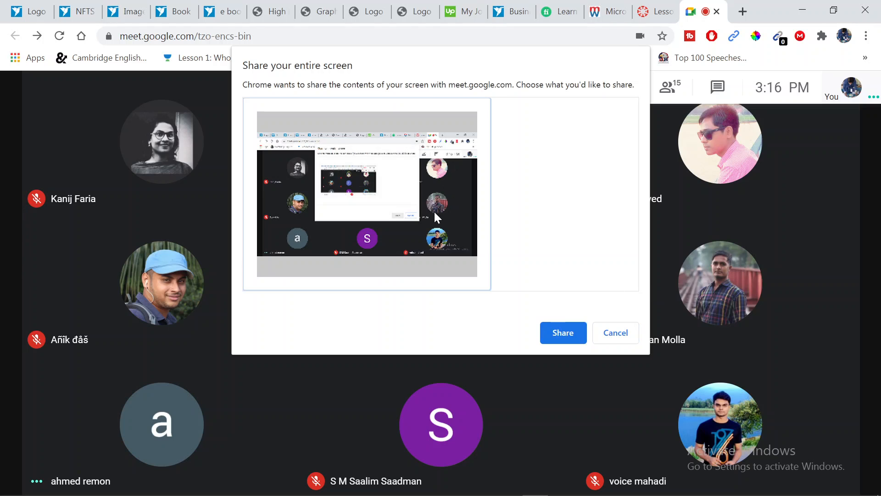
{"action": "left_click", "coordinate": [573, 334]}
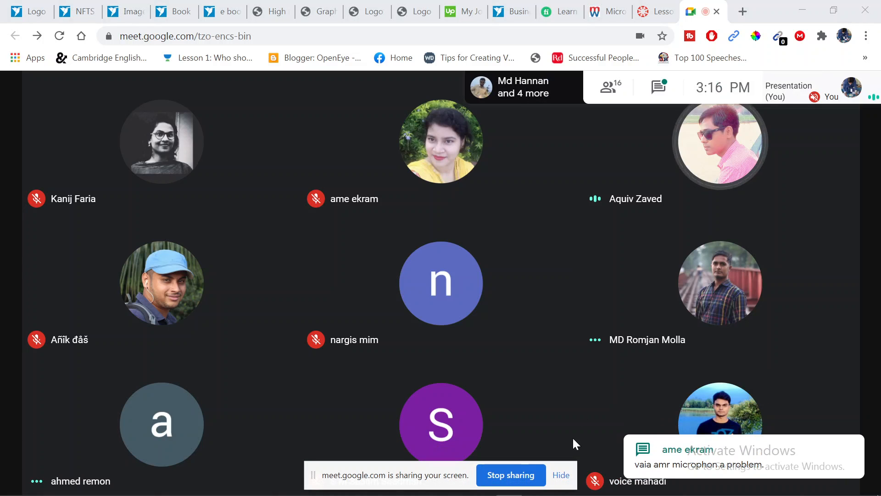
{"action": "left_click", "coordinate": [562, 476]}
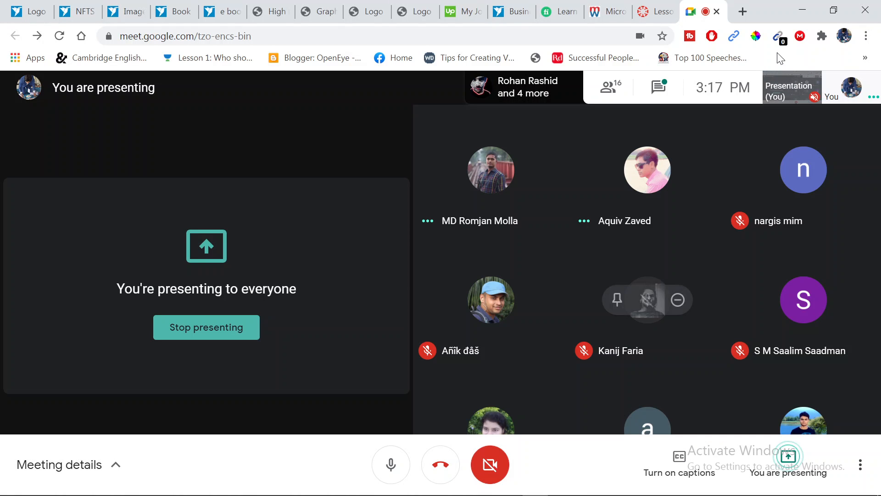
Step: Switch to Illustrator and create a new document from the A4 preset, 210 x 297 mm
{"action": "left_click", "coordinate": [802, 10]}
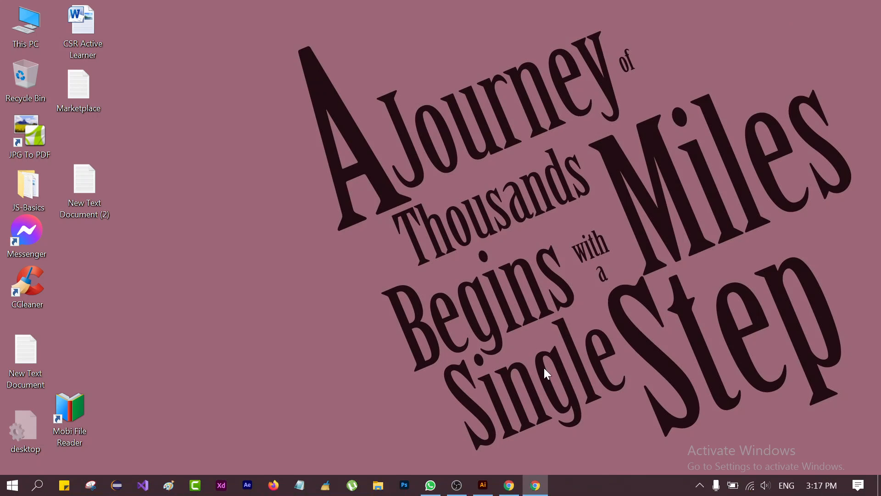
{"action": "mouse_move", "coordinate": [505, 486]}
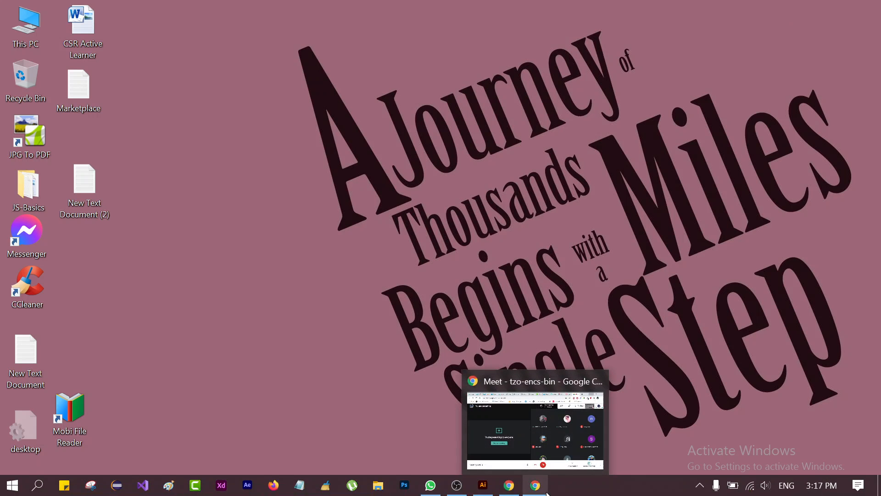
{"action": "left_click", "coordinate": [483, 485]}
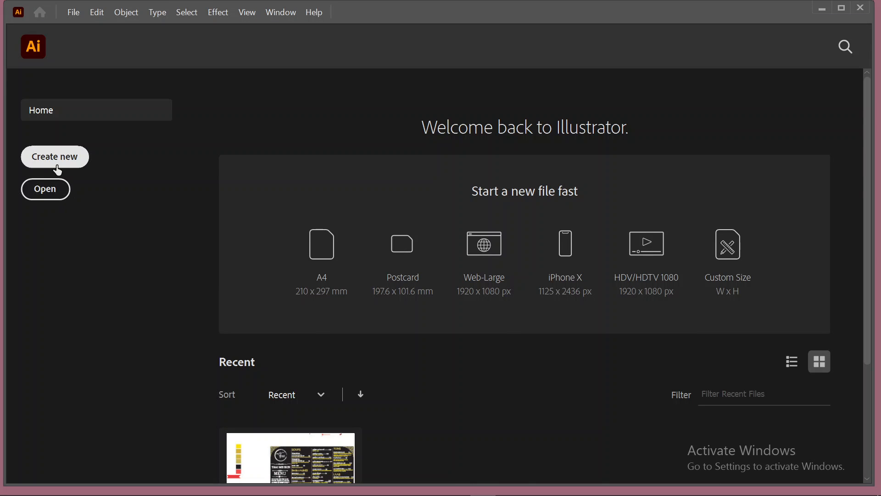
{"action": "left_click", "coordinate": [339, 264]}
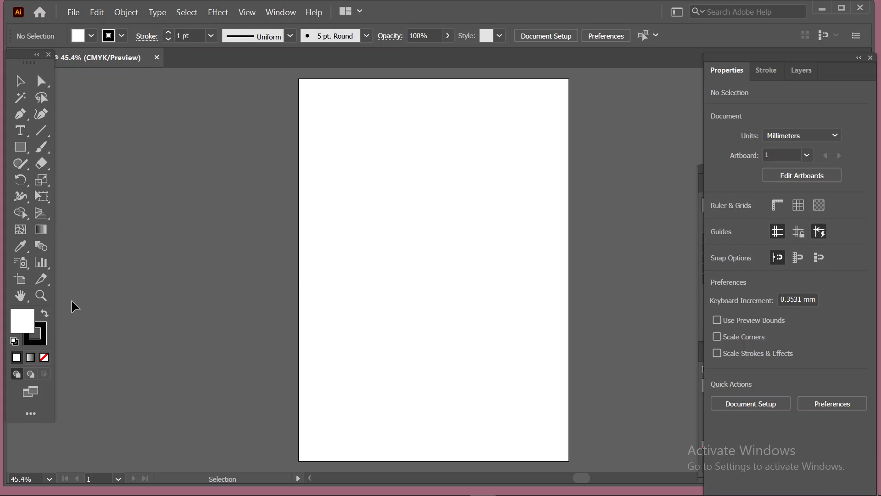
Step: Extend the artboard's left and right edges outward to a width of about 407 mm
{"action": "left_click", "coordinate": [24, 282]}
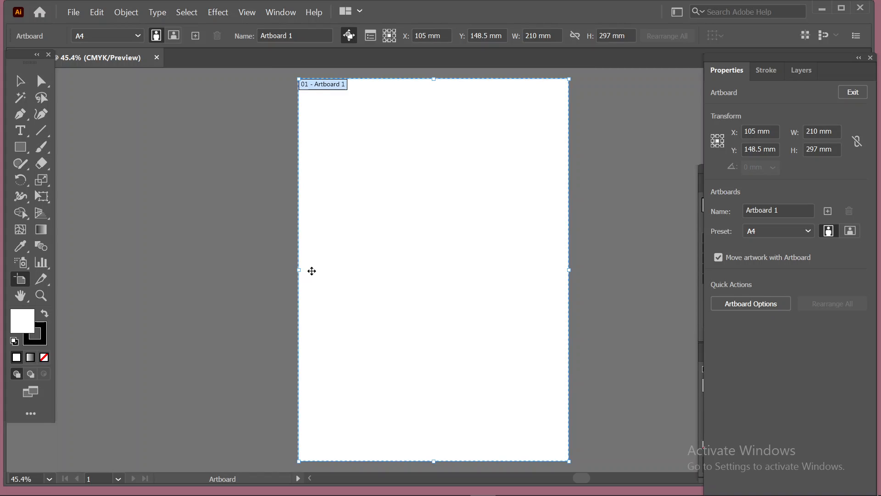
{"action": "left_click_drag", "start_coordinate": [299, 272], "coordinate": [150, 270]}
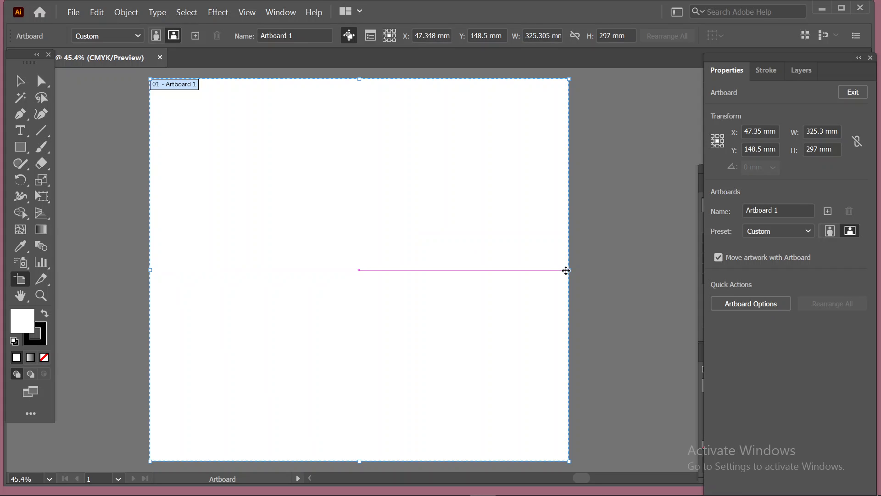
{"action": "left_click_drag", "start_coordinate": [568, 271], "coordinate": [674, 270]}
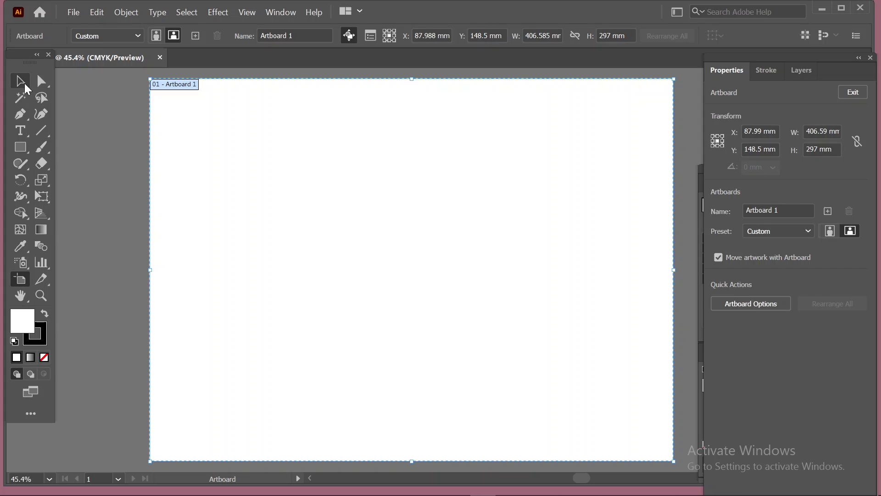
{"action": "left_click", "coordinate": [25, 85]}
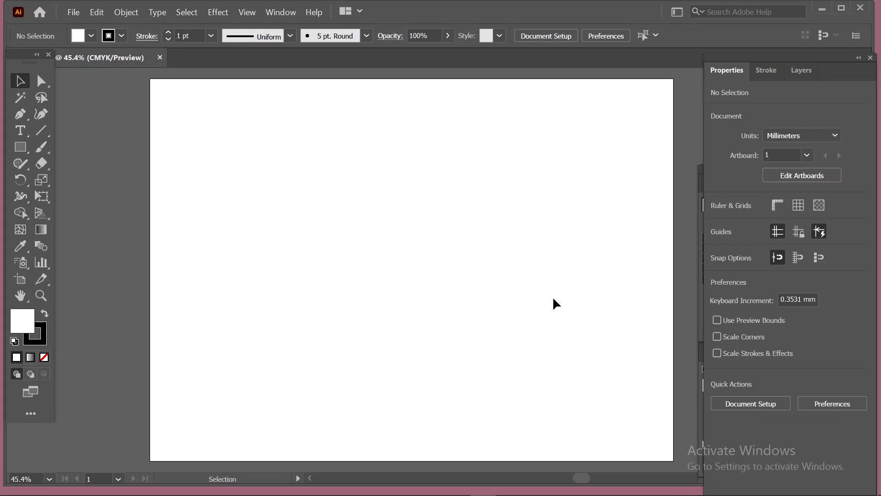
Step: Return to the Google Meet call and examine the participant list to see who is attending and which microphones are on
{"action": "left_click", "coordinate": [822, 11]}
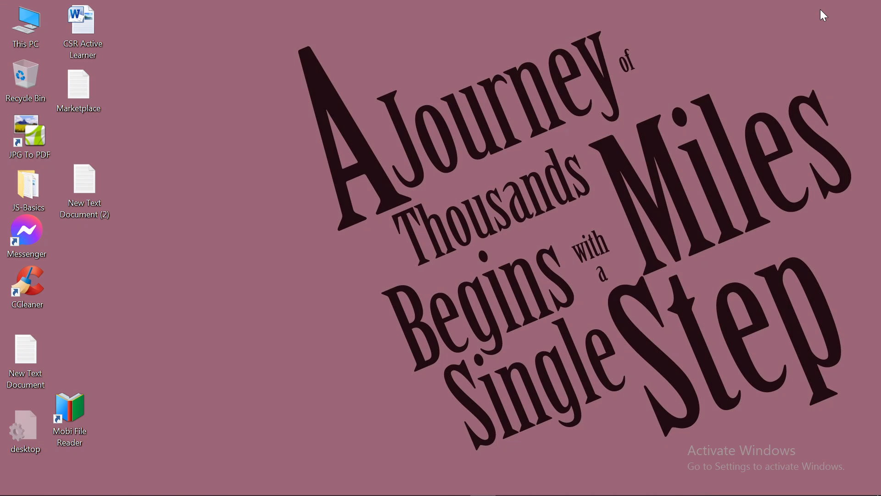
{"action": "left_click", "coordinate": [537, 485]}
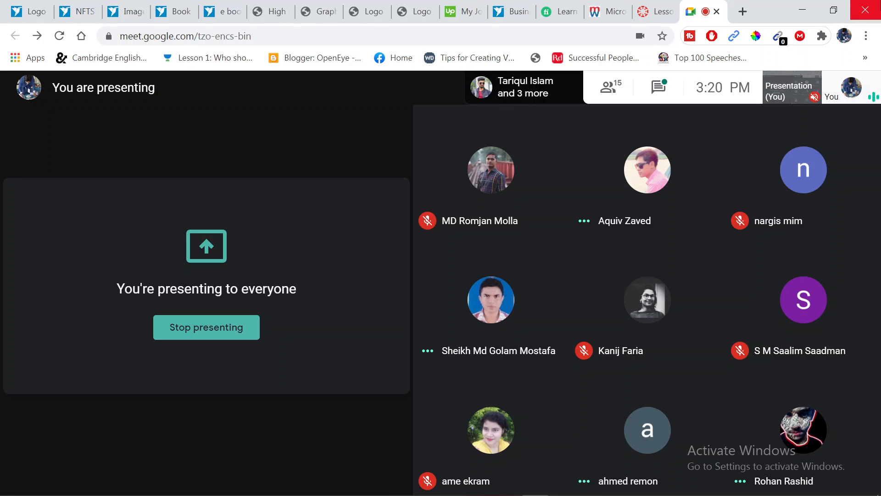
{"action": "left_click", "coordinate": [618, 86]}
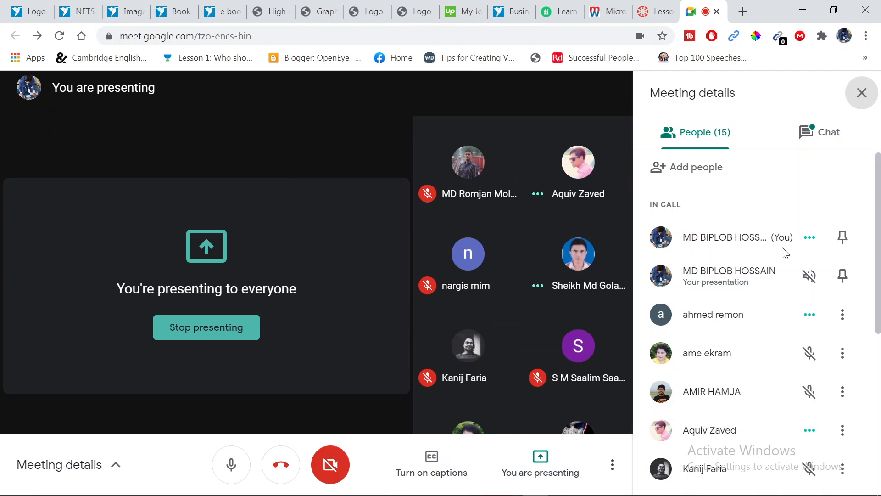
{"action": "scroll", "coordinate": [784, 264], "scroll_direction": "down", "scroll_amount": 4}
{"action": "scroll", "coordinate": [783, 270], "scroll_direction": "up", "scroll_amount": 2}
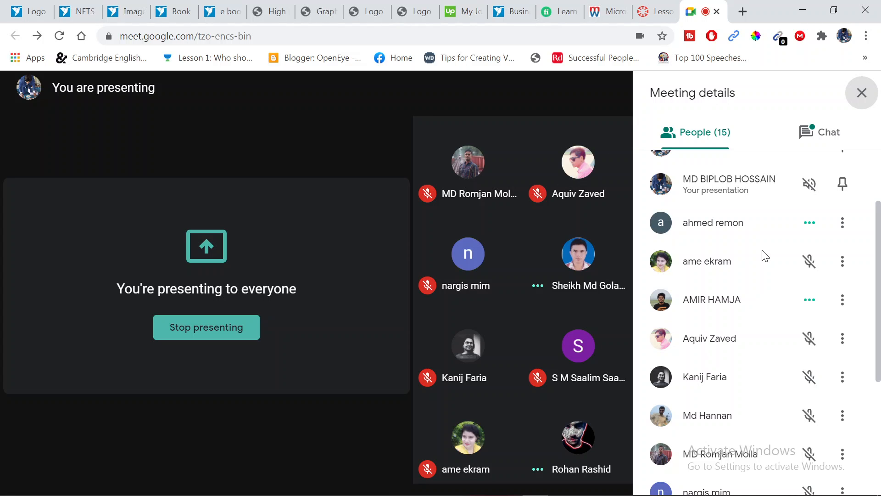
{"action": "scroll", "coordinate": [766, 255], "scroll_direction": "down", "scroll_amount": 4}
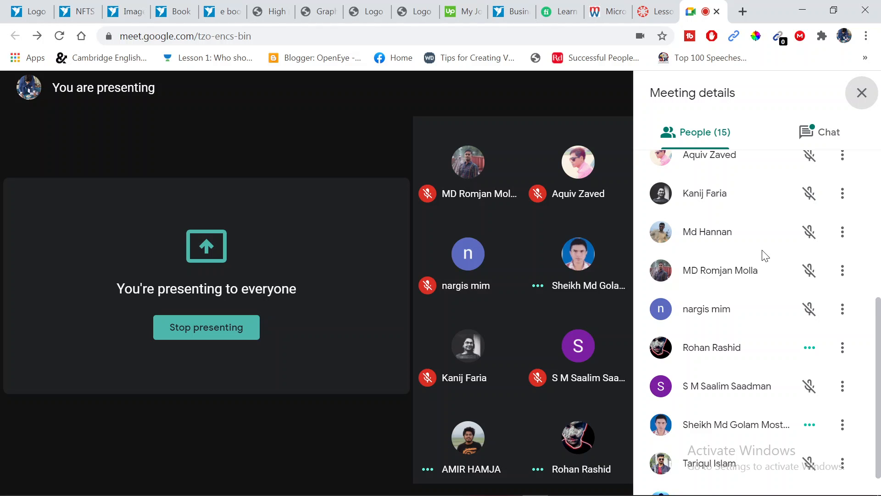
{"action": "scroll", "coordinate": [721, 291], "scroll_direction": "down", "scroll_amount": 1}
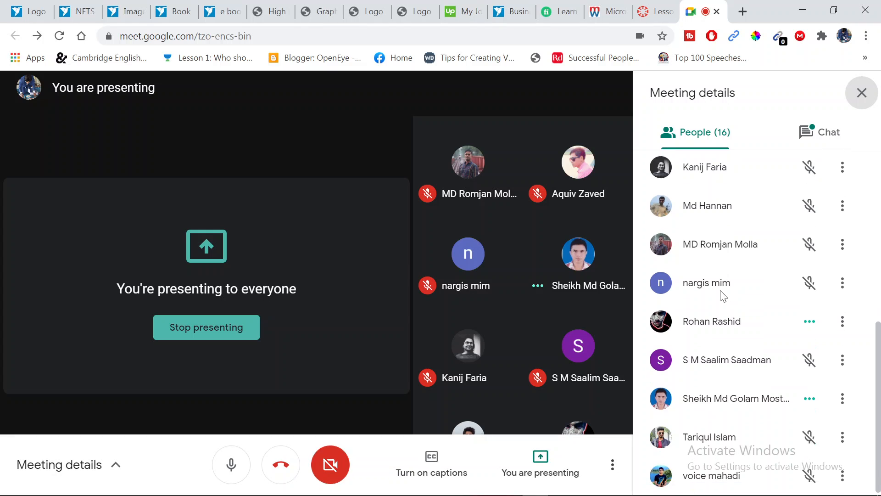
{"action": "scroll", "coordinate": [720, 361], "scroll_direction": "up", "scroll_amount": 2}
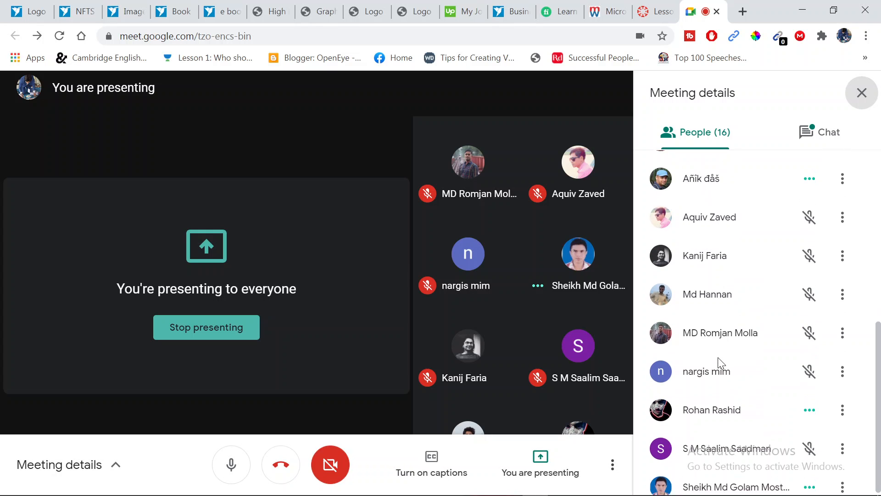
{"action": "scroll", "coordinate": [721, 364], "scroll_direction": "up", "scroll_amount": 4}
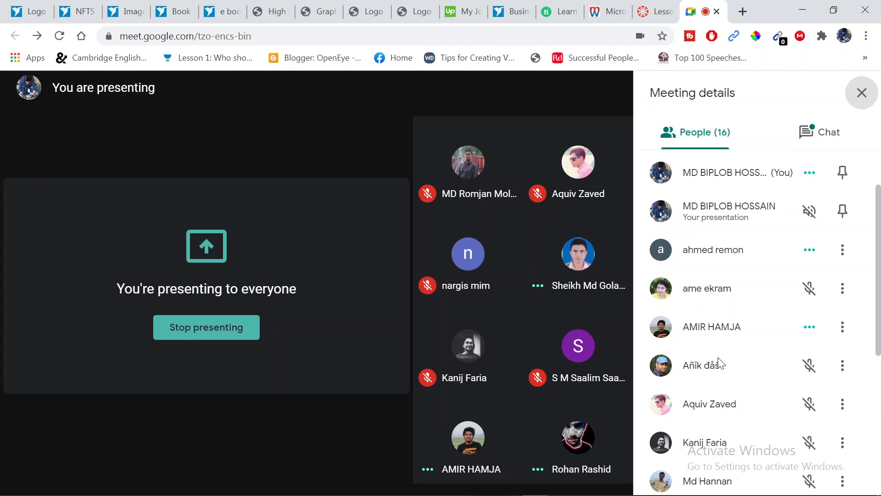
{"action": "scroll", "coordinate": [721, 364], "scroll_direction": "down", "scroll_amount": 4}
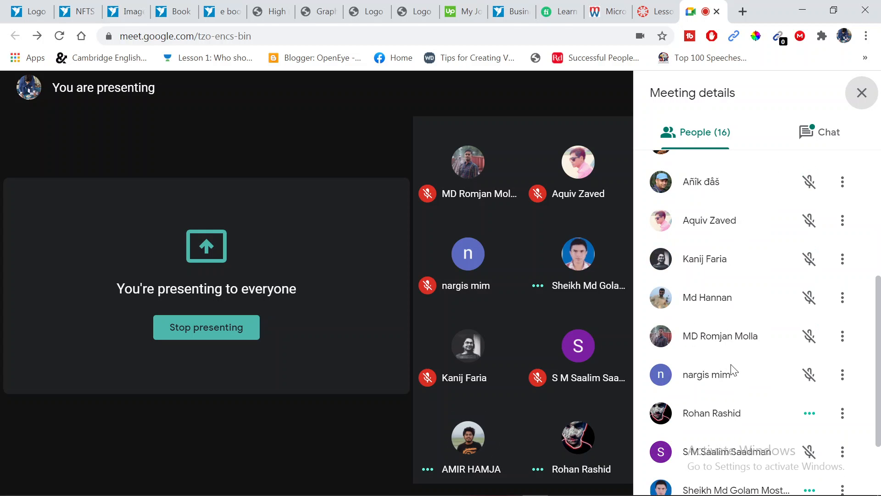
{"action": "scroll", "coordinate": [732, 369], "scroll_direction": "down", "scroll_amount": 2}
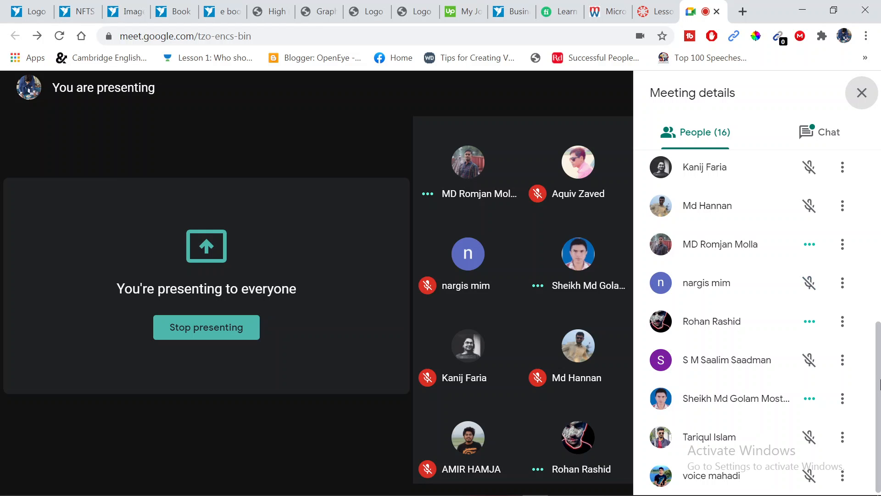
{"action": "scroll", "coordinate": [737, 338], "scroll_direction": "up", "scroll_amount": 2}
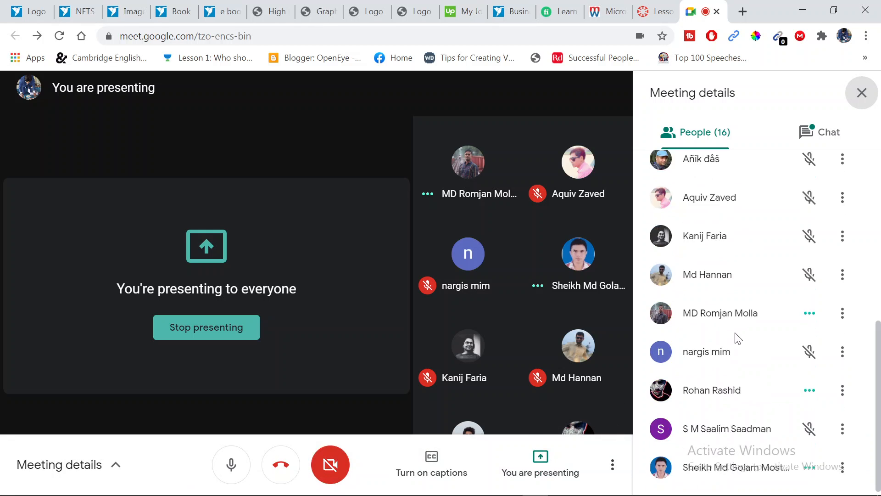
{"action": "scroll", "coordinate": [737, 338], "scroll_direction": "up", "scroll_amount": 5}
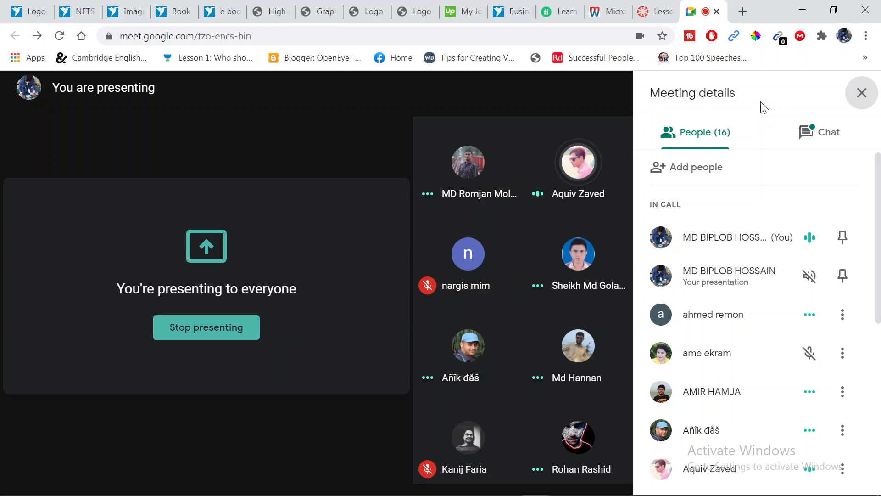
Step: Leave the call window for WhatsApp and look through the earlier drawings posted in the Rajbari GD-08 group chat
{"action": "left_click", "coordinate": [802, 10]}
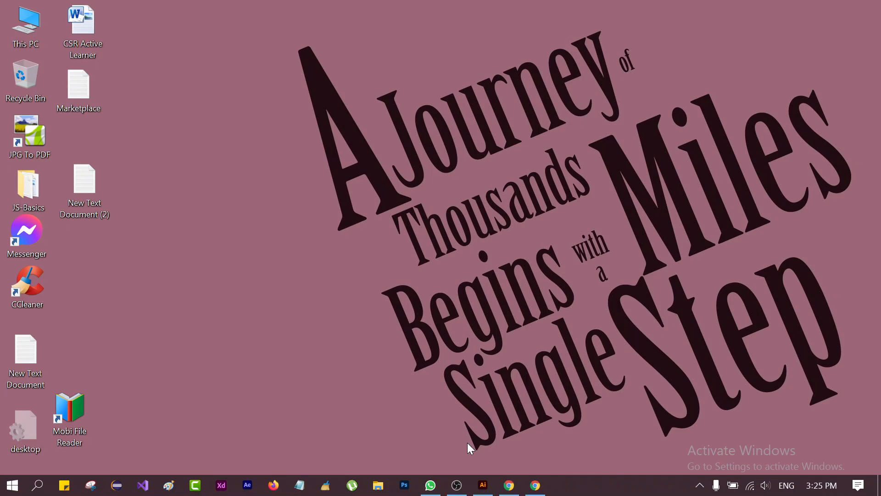
{"action": "left_click", "coordinate": [484, 486]}
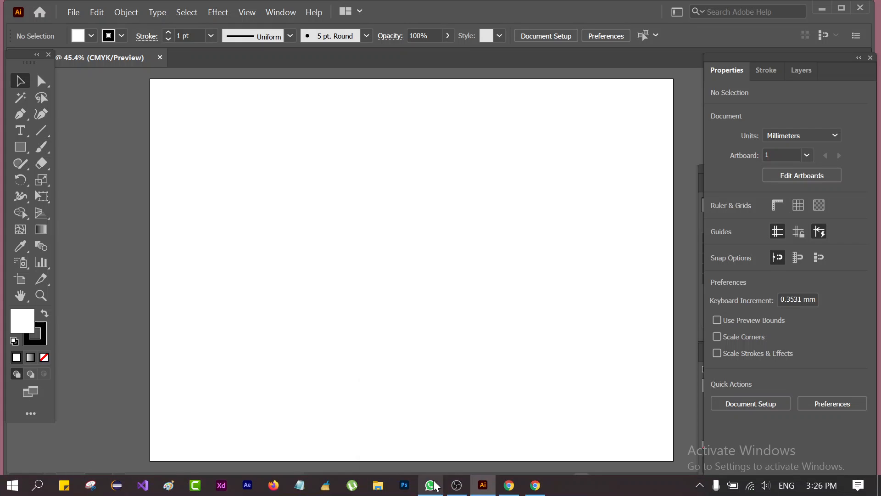
{"action": "left_click", "coordinate": [432, 485]}
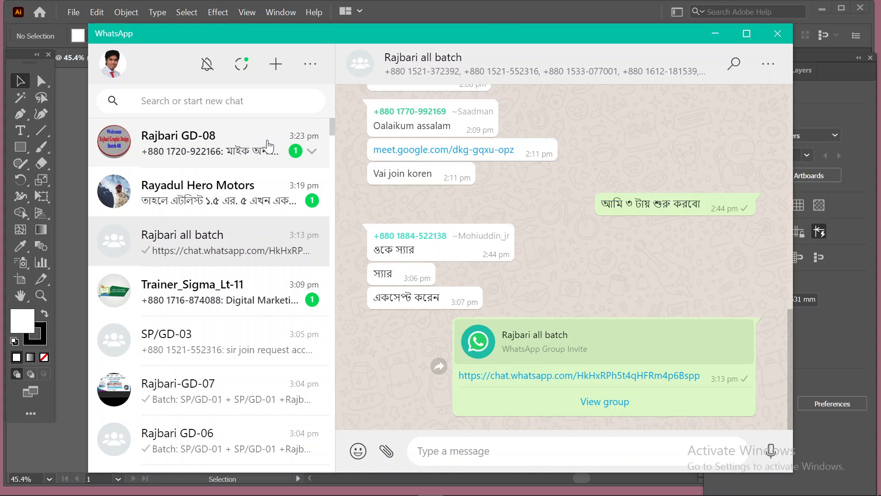
{"action": "left_click", "coordinate": [268, 146]}
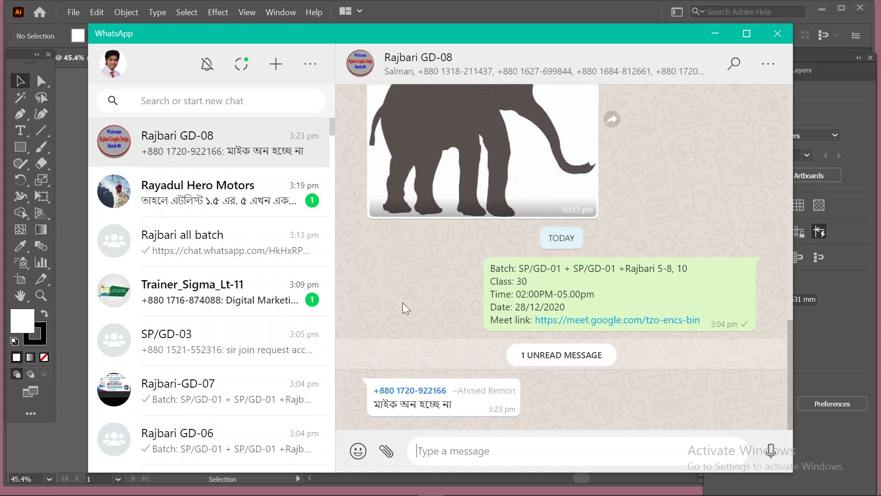
{"action": "scroll", "coordinate": [406, 309], "scroll_direction": "up", "scroll_amount": 10}
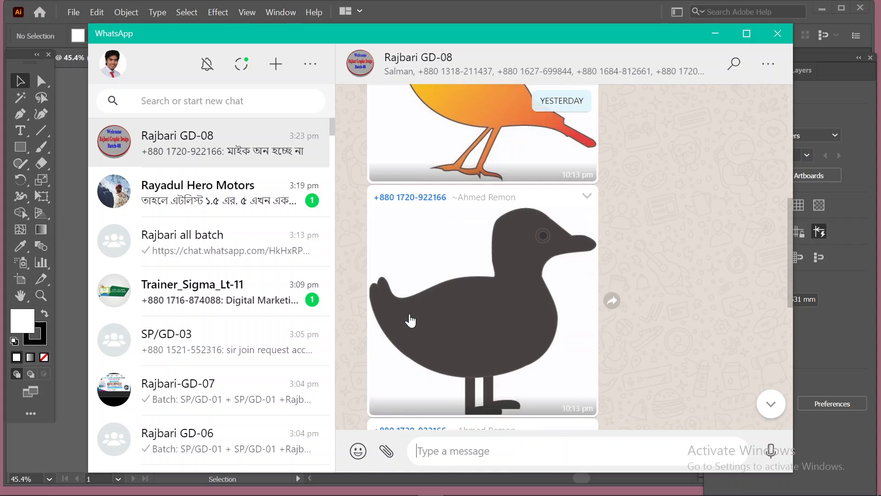
Step: Look through the drawings and newest messages in the Rajbari GD-08 group chat, and put WhatsApp away
{"action": "scroll", "coordinate": [409, 320], "scroll_direction": "up", "scroll_amount": 5}
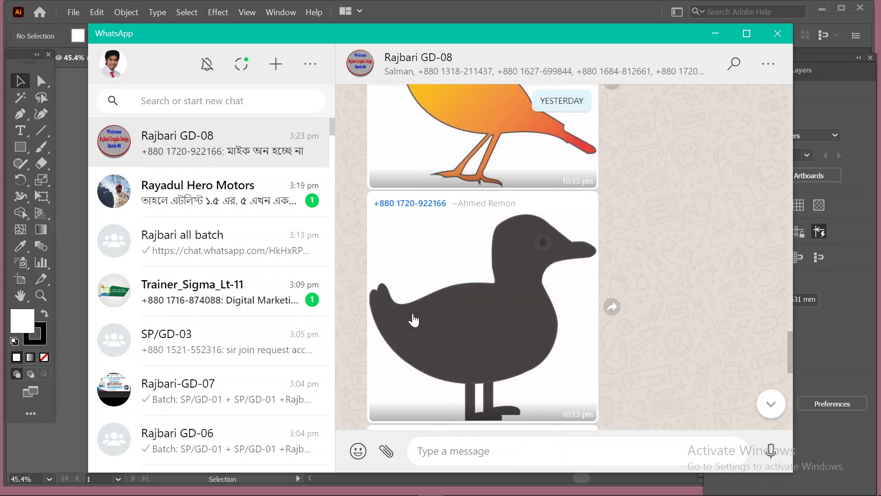
{"action": "scroll", "coordinate": [413, 320], "scroll_direction": "down", "scroll_amount": 8}
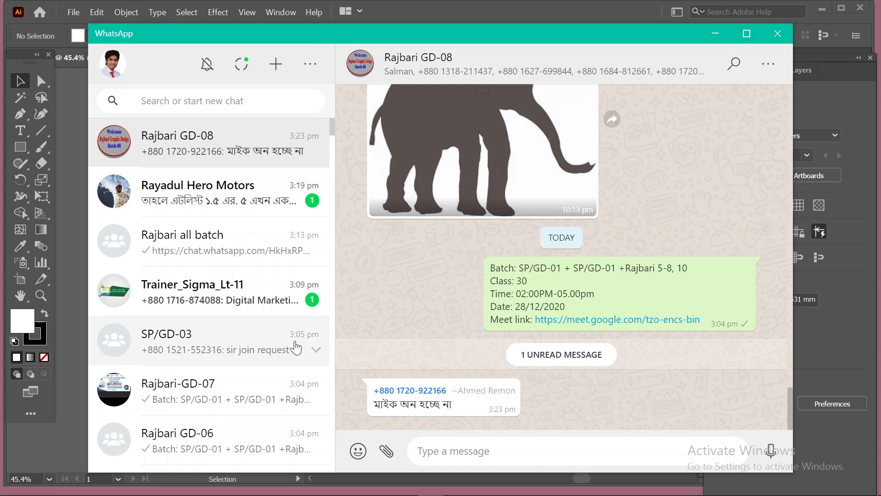
{"action": "scroll", "coordinate": [295, 348], "scroll_direction": "down", "scroll_amount": 2}
{"action": "scroll", "coordinate": [292, 349], "scroll_direction": "down", "scroll_amount": 4}
{"action": "scroll", "coordinate": [293, 349], "scroll_direction": "up", "scroll_amount": 6}
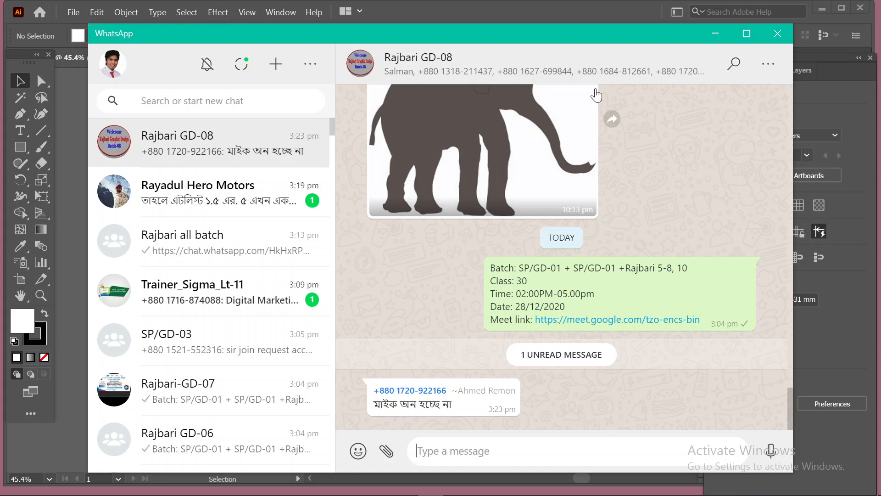
{"action": "left_click", "coordinate": [715, 35]}
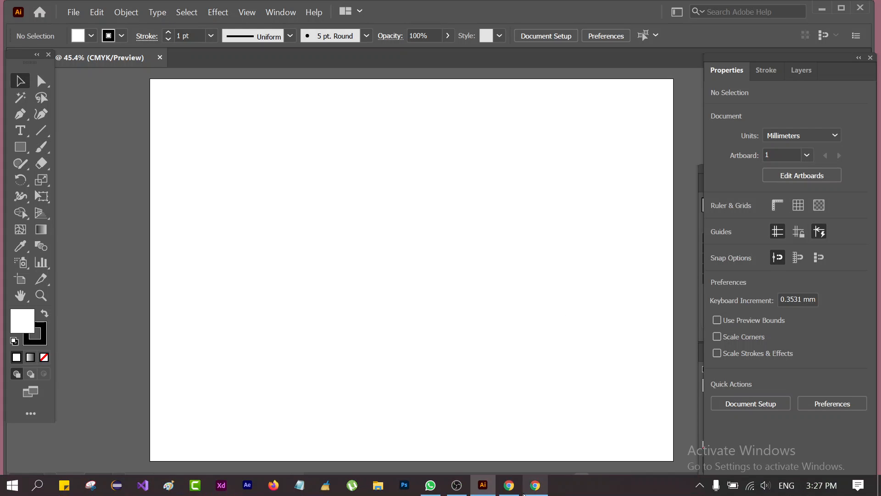
Step: Switch to the Google Meet call to check the participants, and return to Illustrator
{"action": "left_click", "coordinate": [524, 493]}
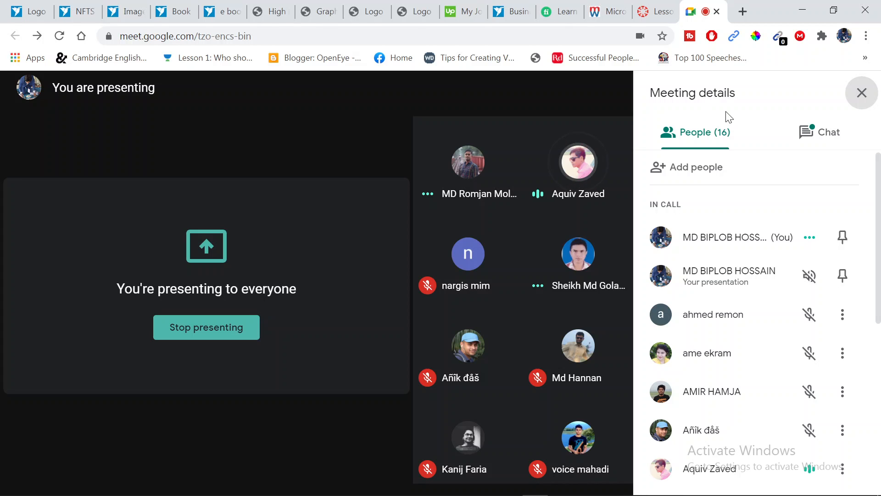
{"action": "left_click", "coordinate": [804, 11]}
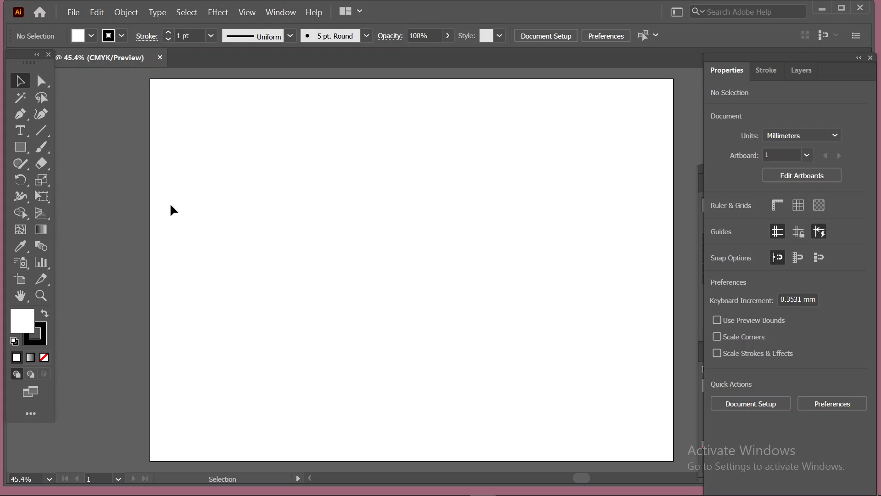
Step: Draw a square about 66 mm wide in the artboard's upper area and give it a red fill
{"action": "left_click", "coordinate": [20, 146]}
{"action": "left_click_drag", "start_coordinate": [280, 138], "coordinate": [365, 234]}
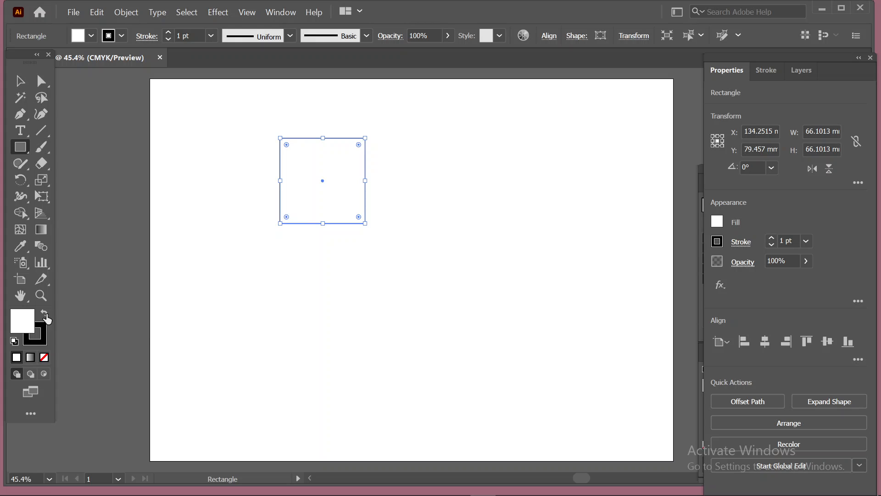
{"action": "left_click", "coordinate": [91, 36]}
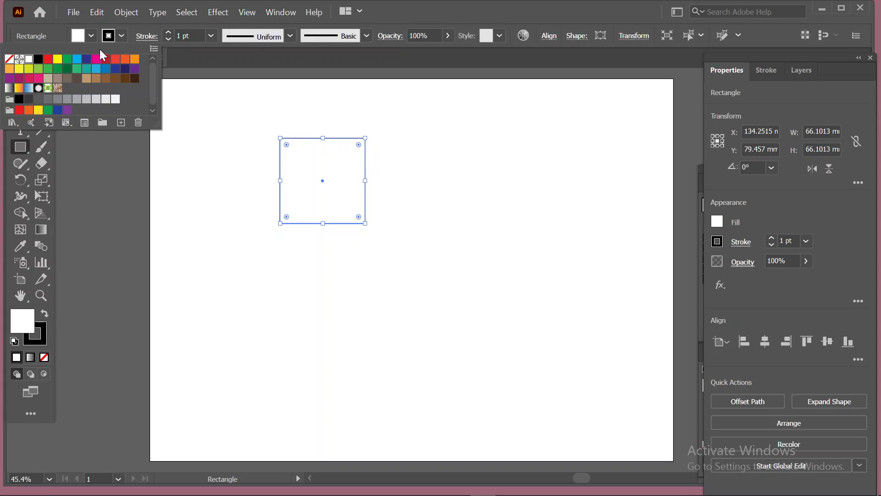
{"action": "left_click", "coordinate": [48, 59]}
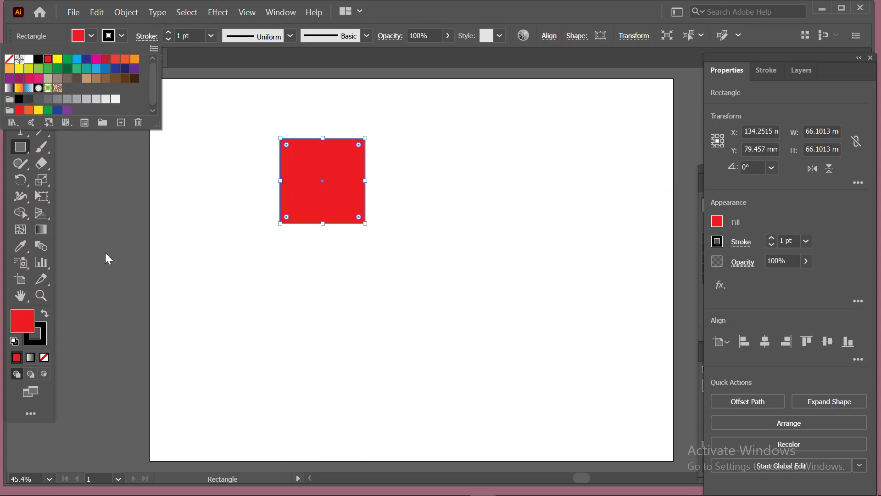
{"action": "left_click", "coordinate": [184, 61]}
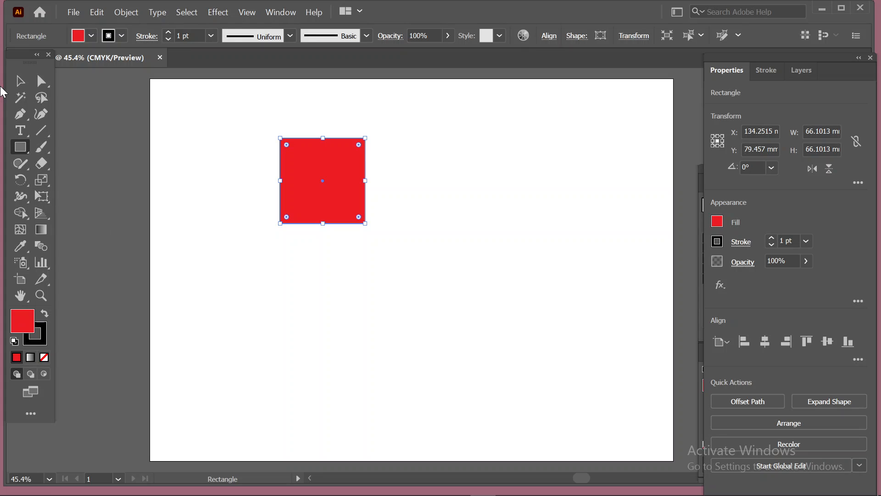
{"action": "left_click", "coordinate": [14, 87]}
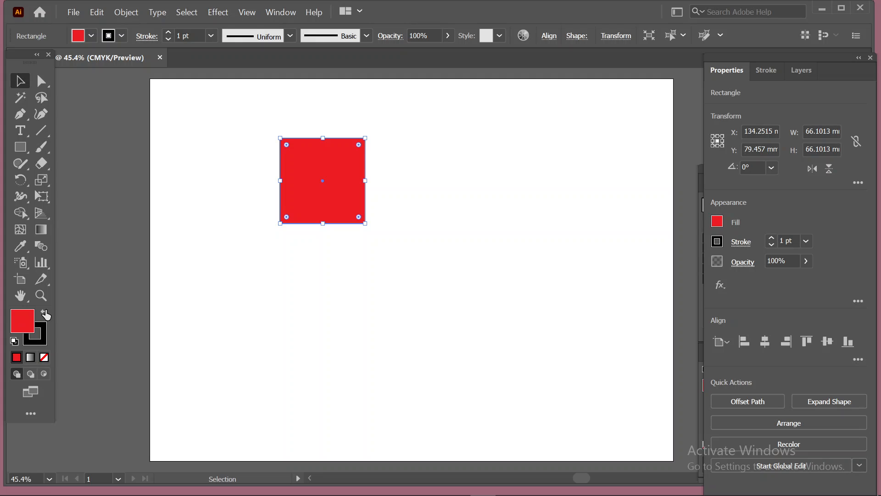
Step: Try resetting the square's fill and stroke to the defaults twice, restoring the red fill after each reset
{"action": "left_click", "coordinate": [14, 341]}
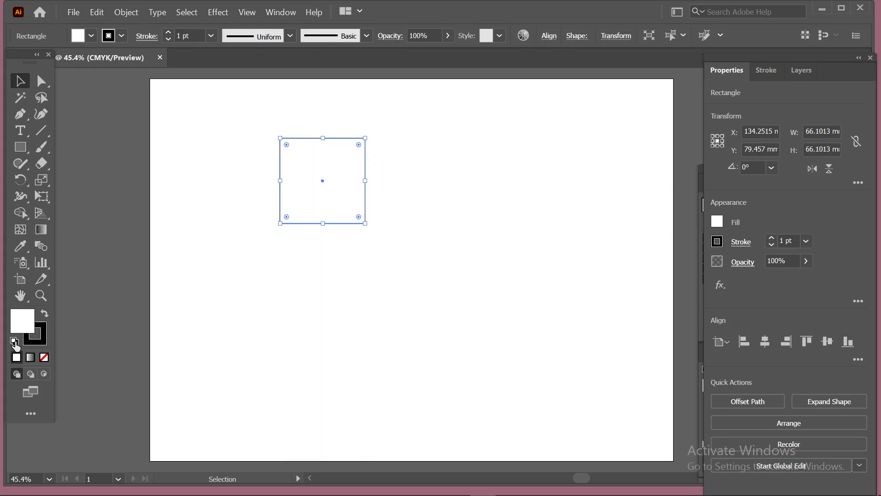
{"action": "left_click", "coordinate": [94, 38]}
{"action": "left_click", "coordinate": [48, 59]}
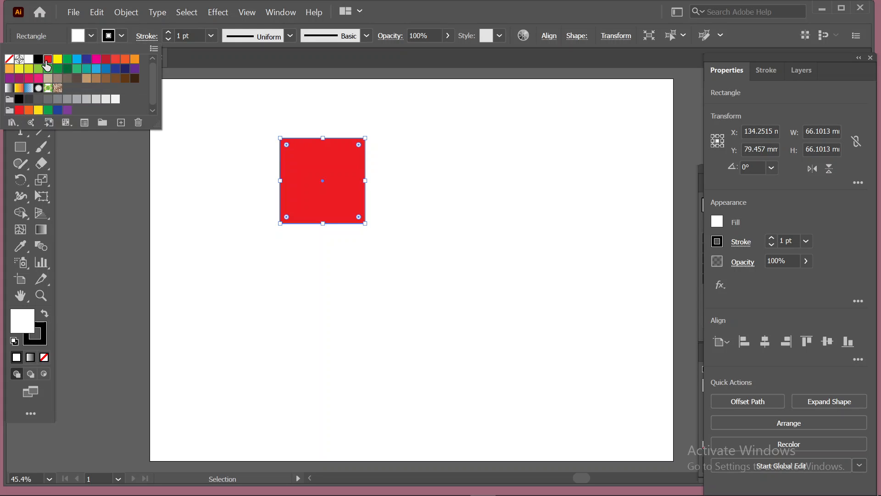
{"action": "left_click", "coordinate": [221, 73]}
{"action": "key", "text": "d"}
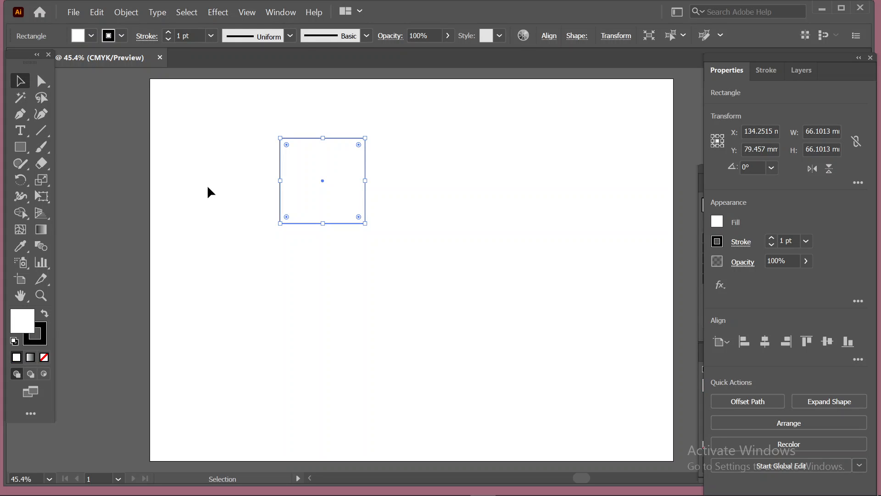
{"action": "key", "text": "ctrl+z"}
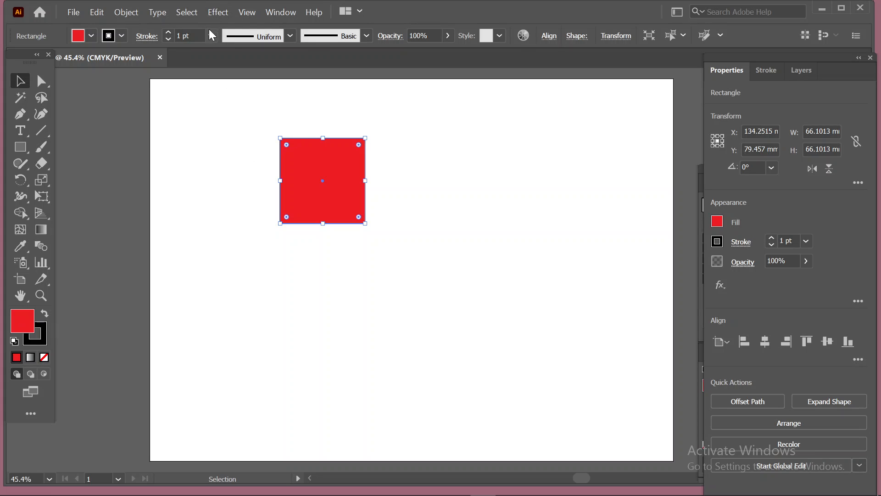
Step: Increase the red square's stroke weight to 20 pt
{"action": "left_click", "coordinate": [169, 32]}
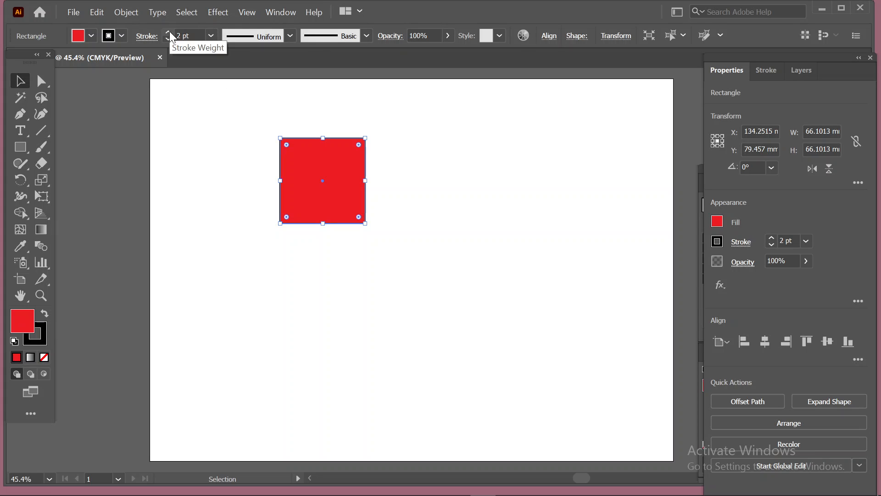
{"action": "left_click", "coordinate": [170, 32]}
{"action": "left_click", "coordinate": [169, 32]}
{"action": "left_click", "coordinate": [169, 32]}
{"action": "left_click", "coordinate": [169, 32]}
{"action": "left_click", "coordinate": [170, 32]}
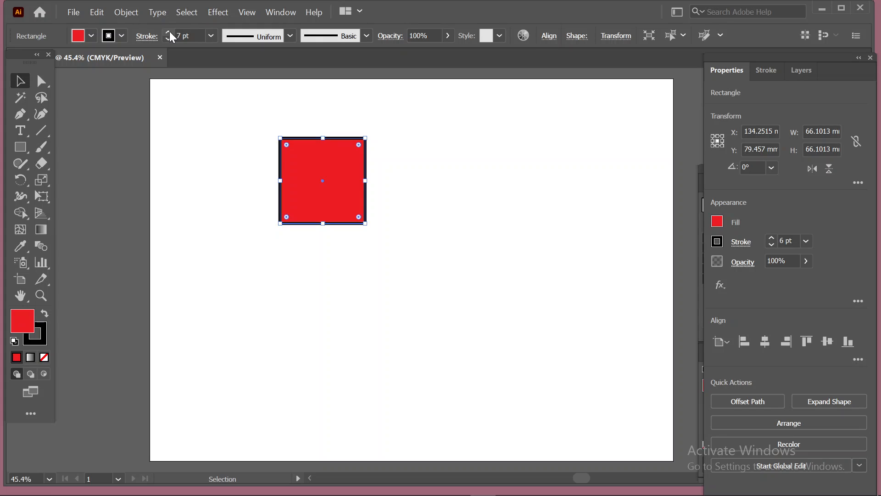
{"action": "left_click", "coordinate": [170, 32]}
{"action": "left_click", "coordinate": [169, 33]}
{"action": "left_click", "coordinate": [170, 32]}
{"action": "left_click", "coordinate": [169, 32]}
{"action": "left_click", "coordinate": [170, 32]}
{"action": "left_click", "coordinate": [169, 32]}
{"action": "left_click", "coordinate": [169, 32]}
{"action": "left_click", "coordinate": [169, 32]}
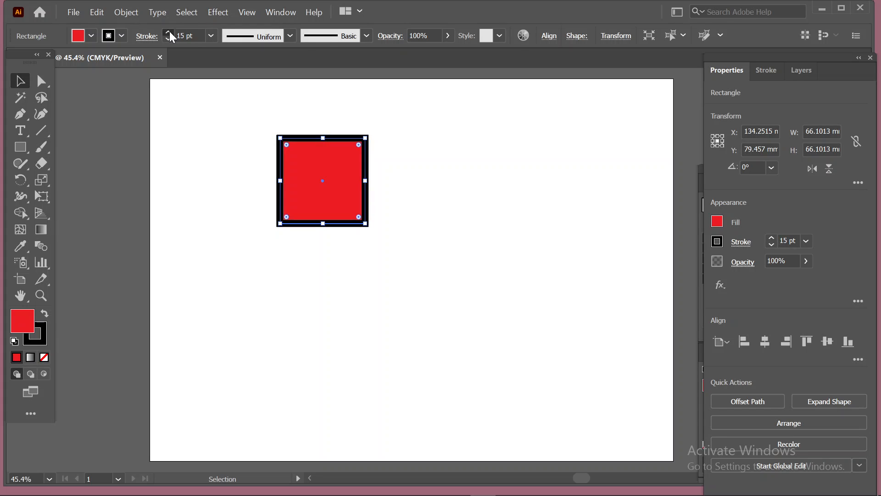
{"action": "left_click", "coordinate": [170, 32]}
{"action": "left_click", "coordinate": [170, 32]}
{"action": "left_click", "coordinate": [169, 32]}
{"action": "left_click", "coordinate": [170, 32]}
{"action": "left_click", "coordinate": [169, 32]}
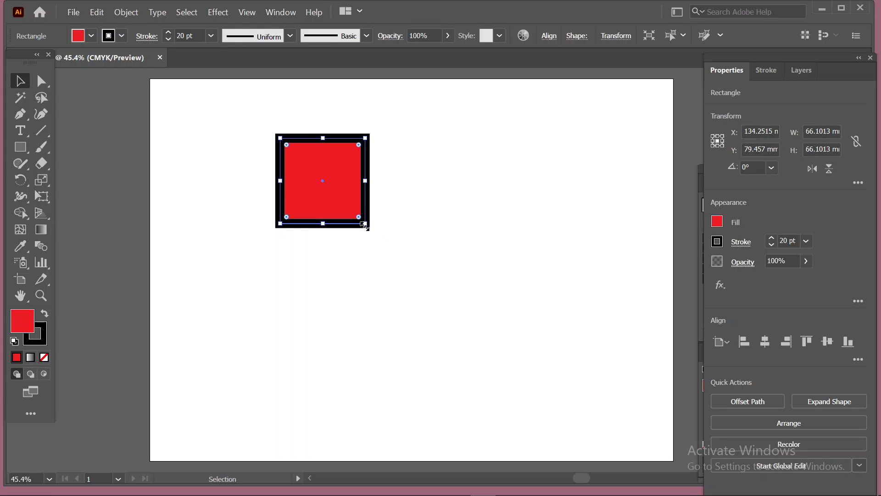
Step: Enlarge the stroked square to about 193 x 201 mm, shrink it about its center to about 18 x 19 mm, and deselect it
{"action": "left_click_drag", "start_coordinate": [365, 224], "coordinate": [530, 399]}
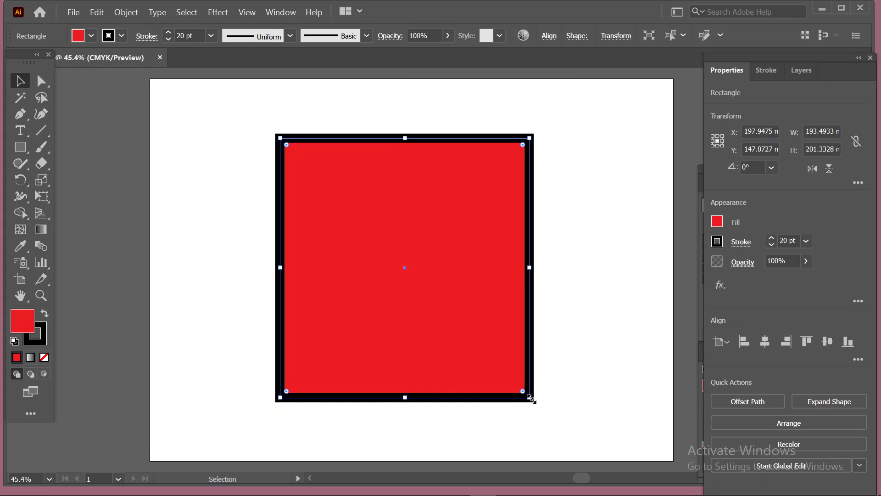
{"action": "left_click_drag", "start_coordinate": [531, 399], "coordinate": [415, 305]}
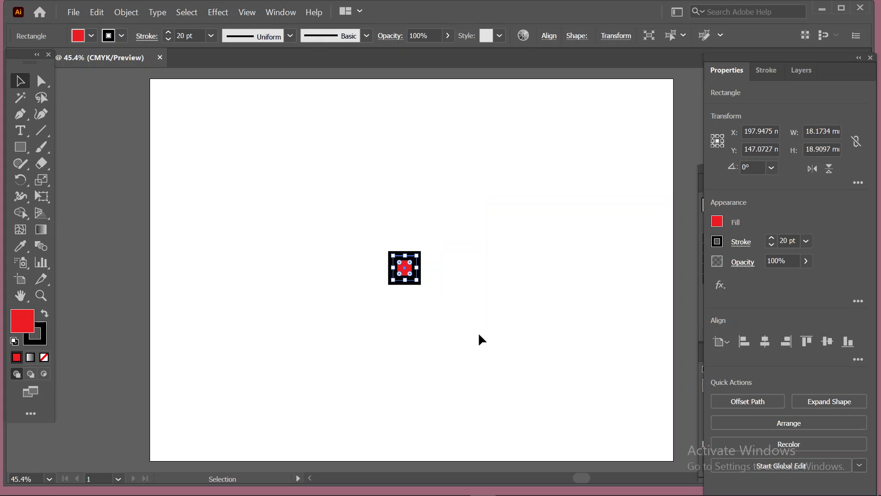
{"action": "left_click", "coordinate": [484, 314]}
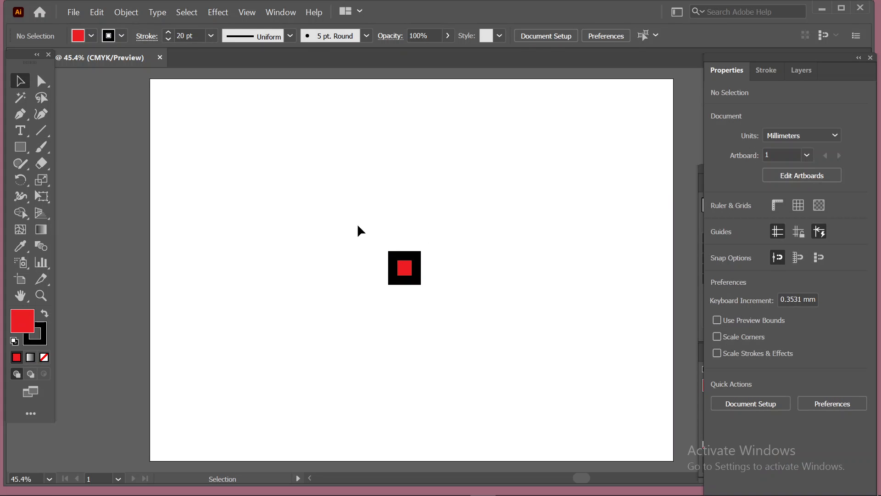
Step: Reselect the small stroked rectangle and enlarge it about its center to about 209 x 217 mm
{"action": "left_click_drag", "start_coordinate": [350, 224], "coordinate": [432, 300]}
{"action": "left_click_drag", "start_coordinate": [478, 337], "coordinate": [482, 340]}
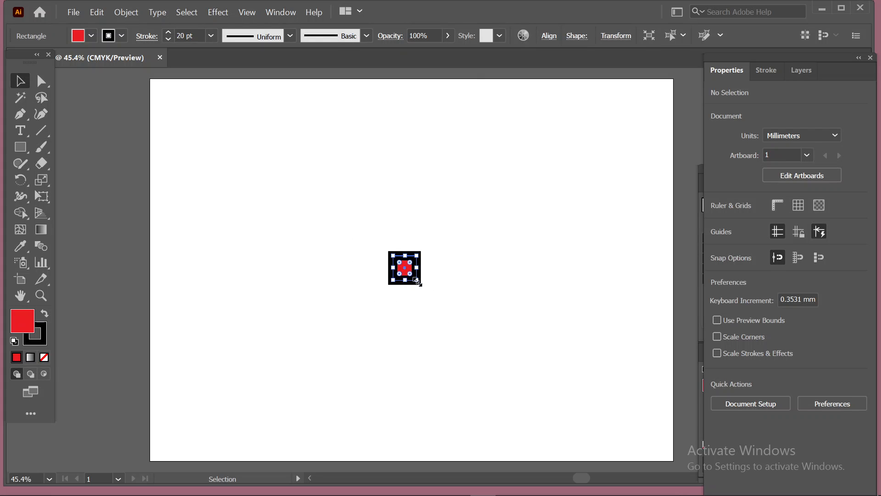
{"action": "left_click_drag", "start_coordinate": [417, 279], "coordinate": [594, 409]}
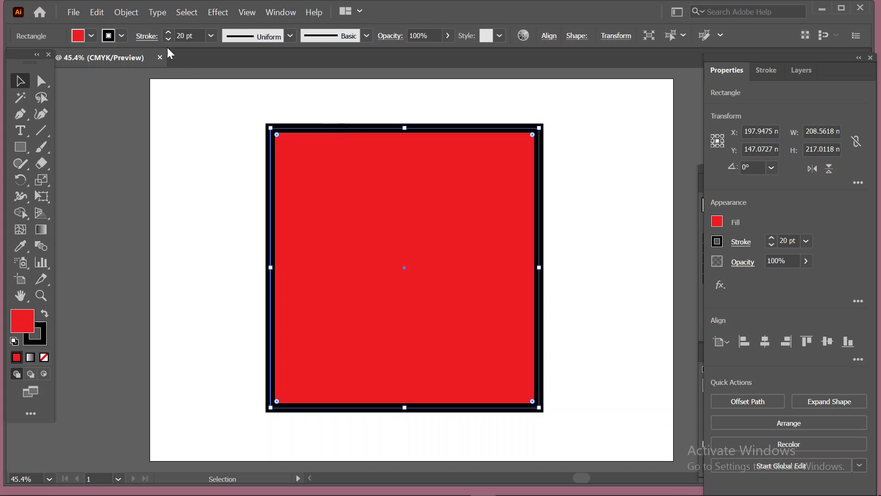
Step: Convert the selected rectangle's 20 pt stroke into a filled shape with Outline Stroke
{"action": "left_click", "coordinate": [97, 12]}
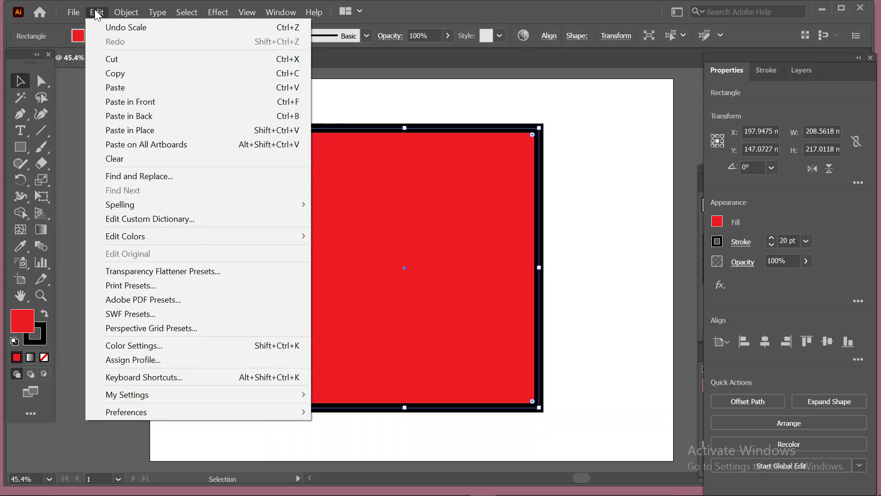
{"action": "left_click", "coordinate": [126, 12]}
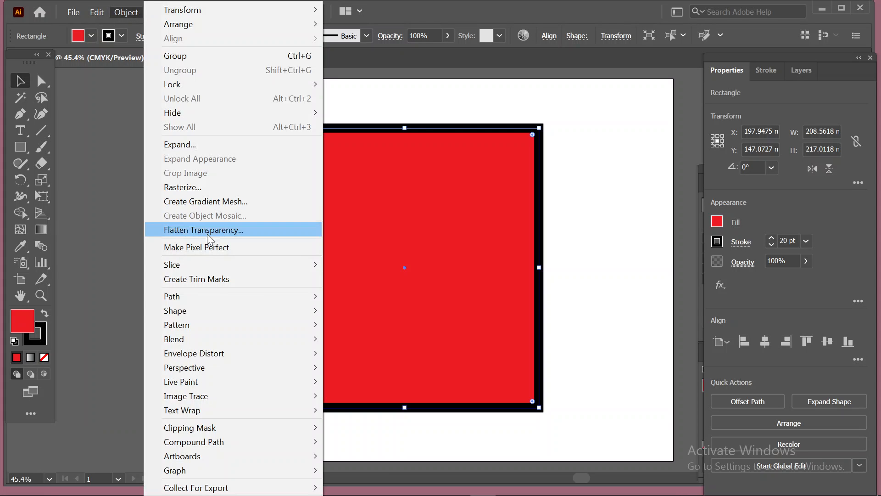
{"action": "mouse_move", "coordinate": [216, 300]}
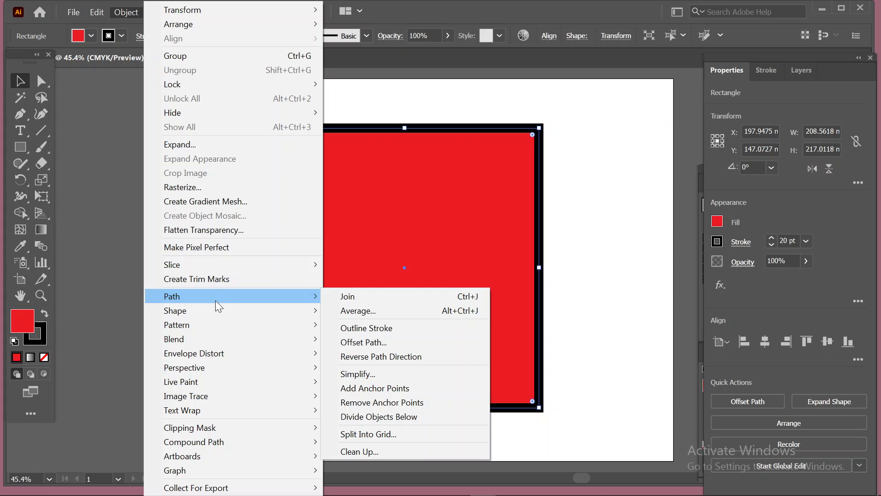
{"action": "left_click", "coordinate": [376, 327]}
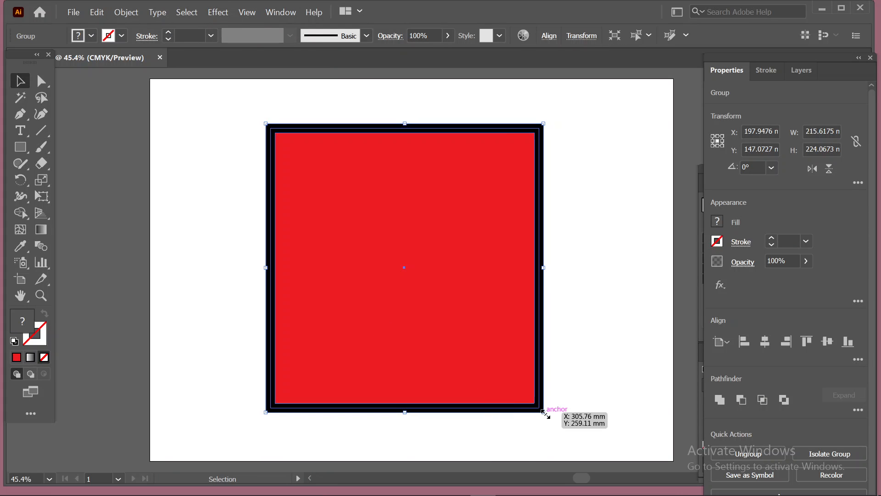
Step: Shrink the outlined group sharply about its center, enlarge it again to about 217 x 226 mm, and deselect it
{"action": "left_click_drag", "start_coordinate": [545, 413], "coordinate": [422, 285]}
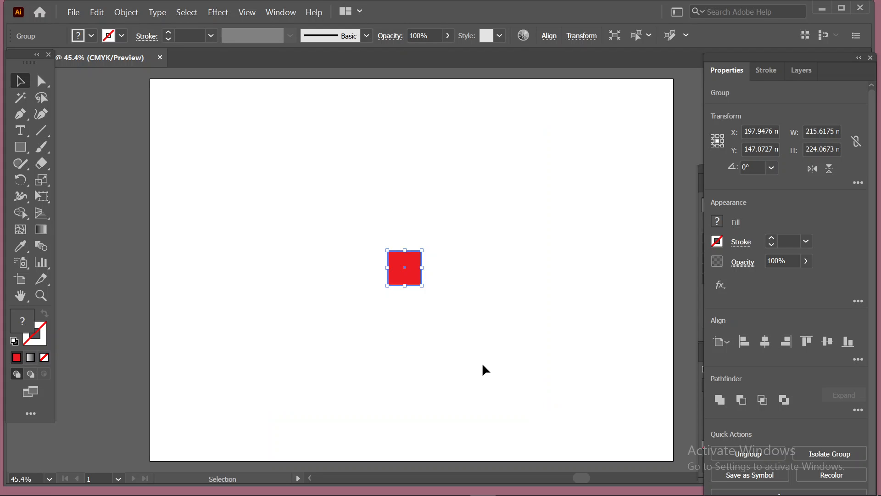
{"action": "left_click", "coordinate": [486, 262]}
{"action": "left_click", "coordinate": [409, 279]}
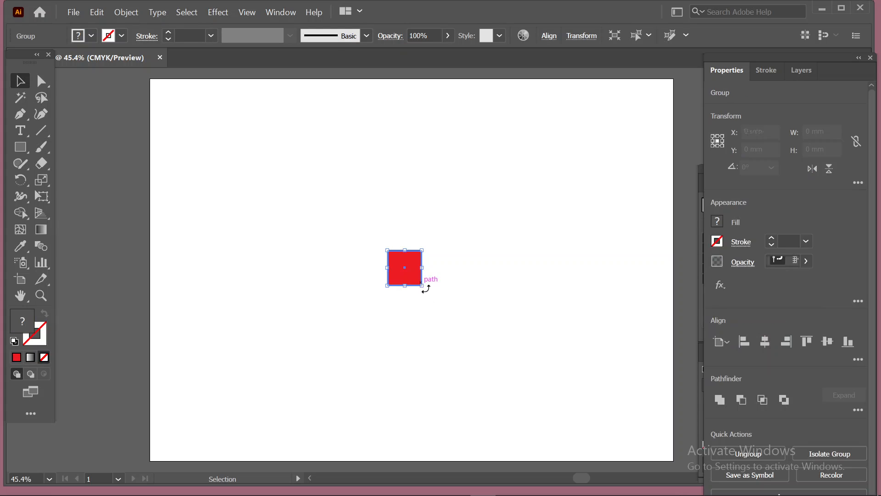
{"action": "left_click_drag", "start_coordinate": [422, 286], "coordinate": [596, 414]}
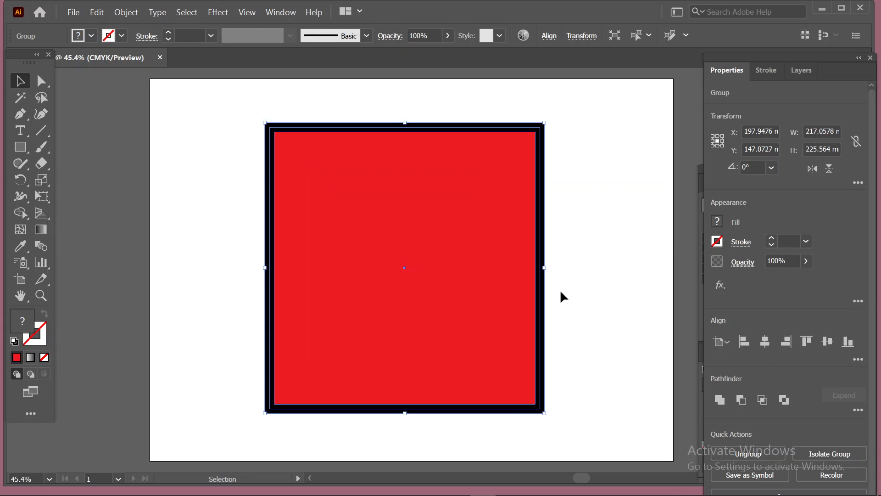
{"action": "left_click", "coordinate": [576, 234]}
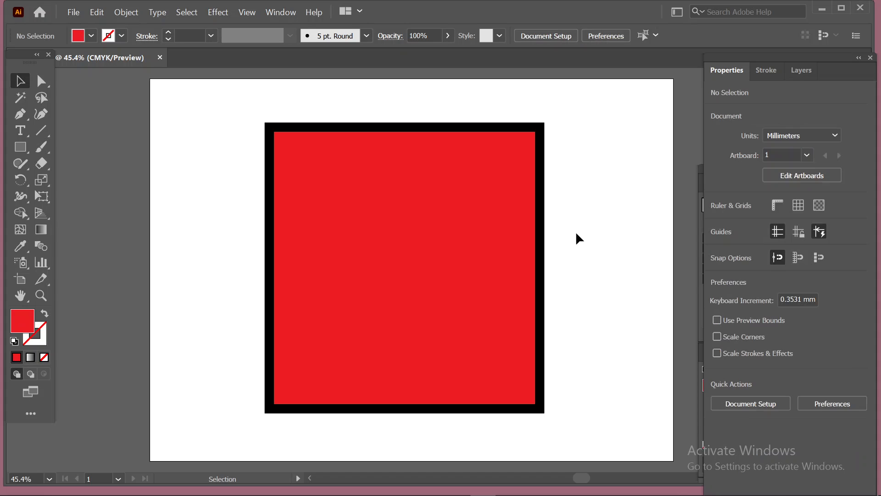
Step: Select the outlined group, shrink it about its center, and scale it back up to about 150 x 156 mm
{"action": "left_click", "coordinate": [438, 207]}
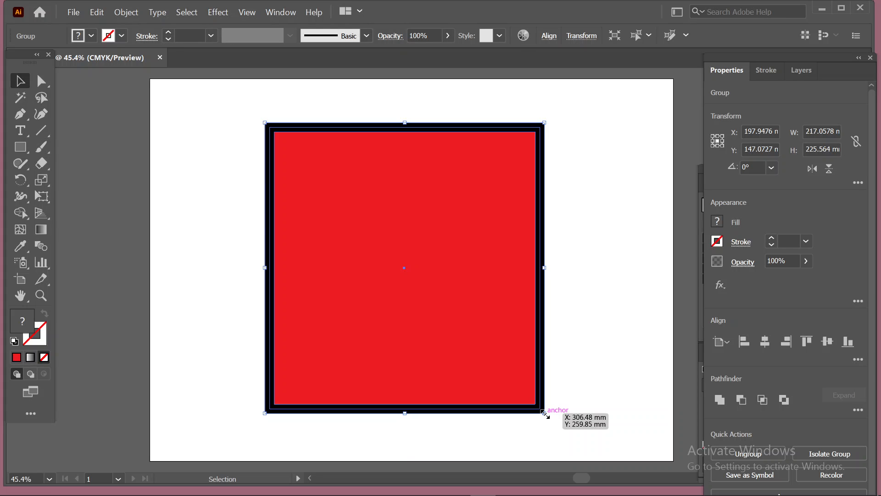
{"action": "left_click_drag", "start_coordinate": [545, 414], "coordinate": [419, 319]}
{"action": "left_click", "coordinate": [488, 248]}
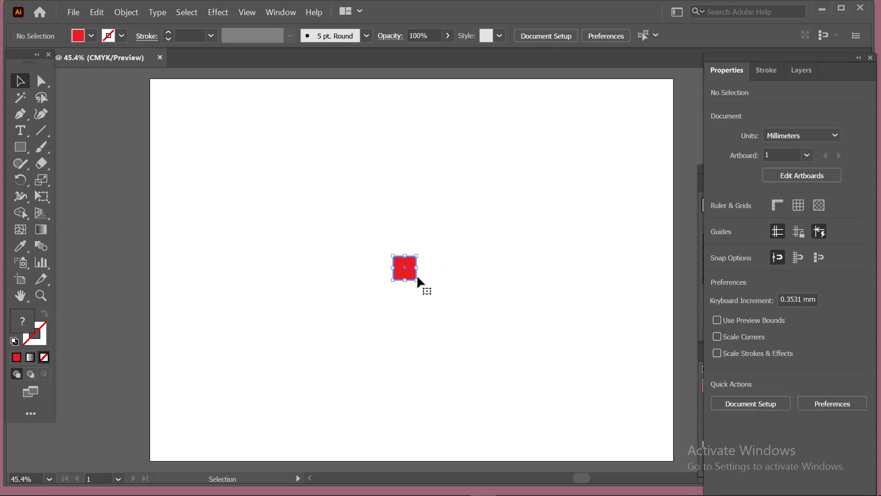
{"action": "left_click", "coordinate": [417, 280]}
{"action": "left_click_drag", "start_coordinate": [417, 281], "coordinate": [565, 368]}
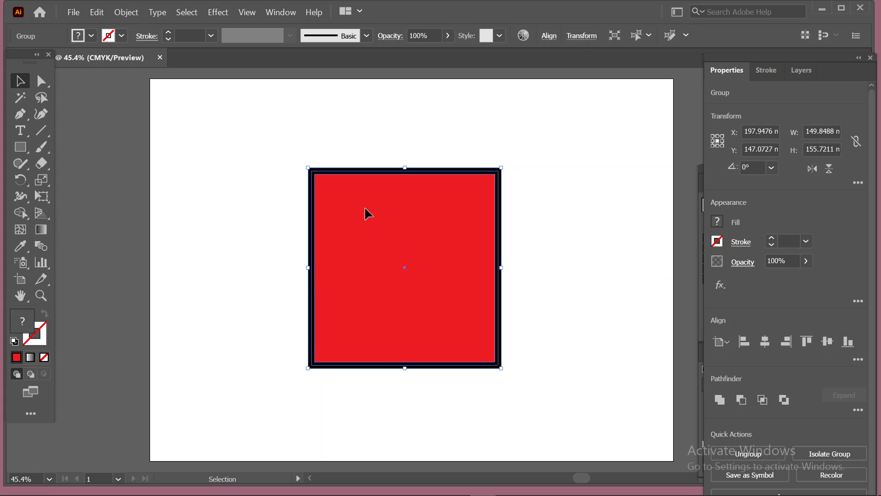
Step: Pull the black outline's top-left corner anchor outward with Direct Selection, about 30 mm left and 12 mm up
{"action": "left_click", "coordinate": [404, 213]}
{"action": "left_click", "coordinate": [42, 81]}
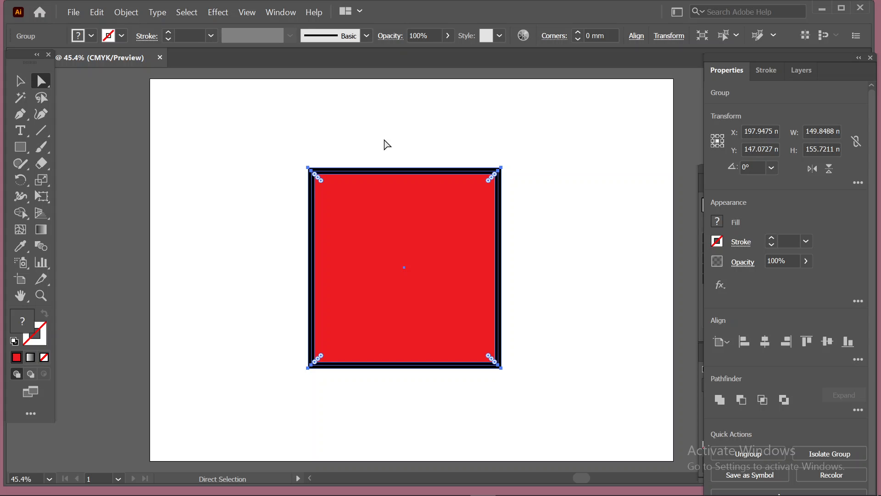
{"action": "left_click_drag", "start_coordinate": [383, 141], "coordinate": [440, 208]}
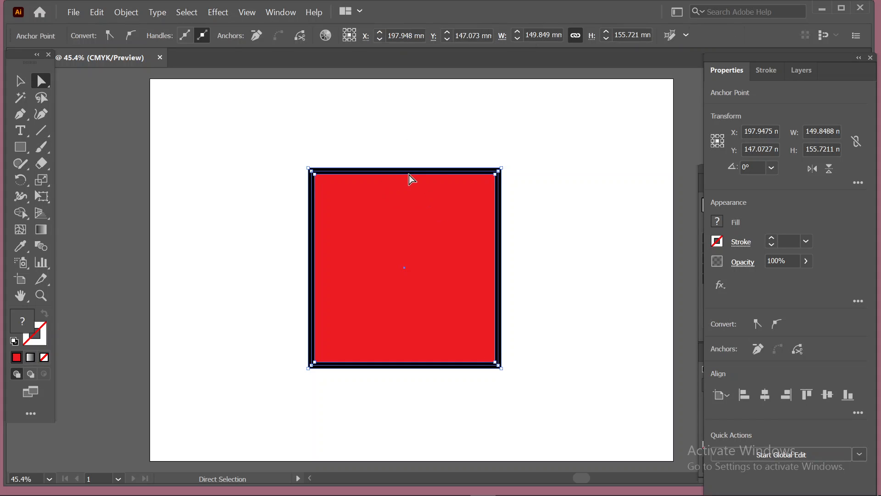
{"action": "left_click", "coordinate": [308, 168]}
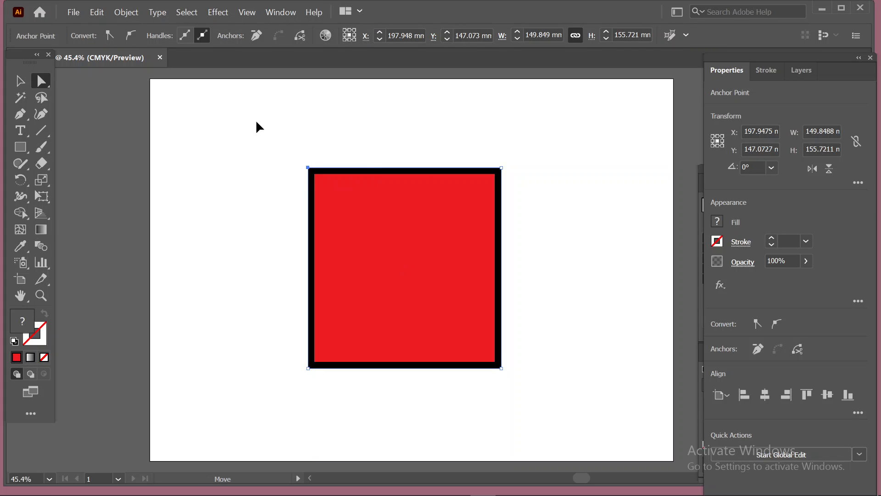
{"action": "left_click_drag", "start_coordinate": [308, 167], "coordinate": [307, 165]}
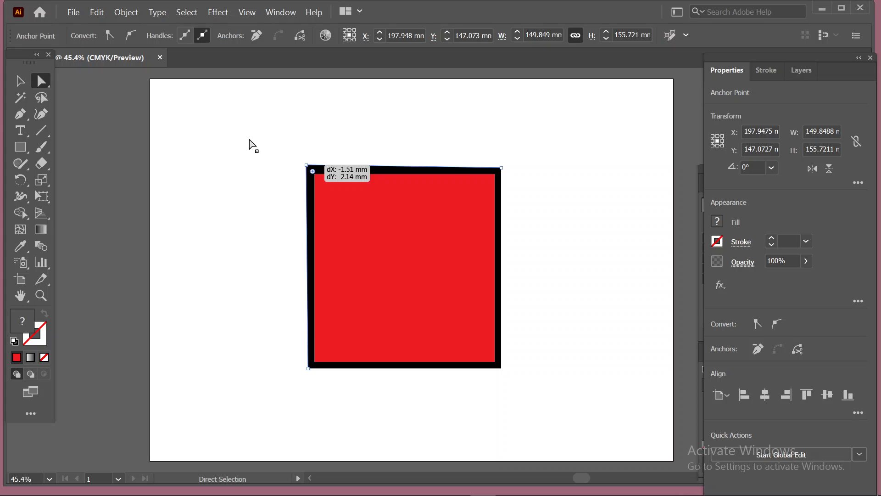
{"action": "left_click_drag", "start_coordinate": [250, 145], "coordinate": [270, 151]}
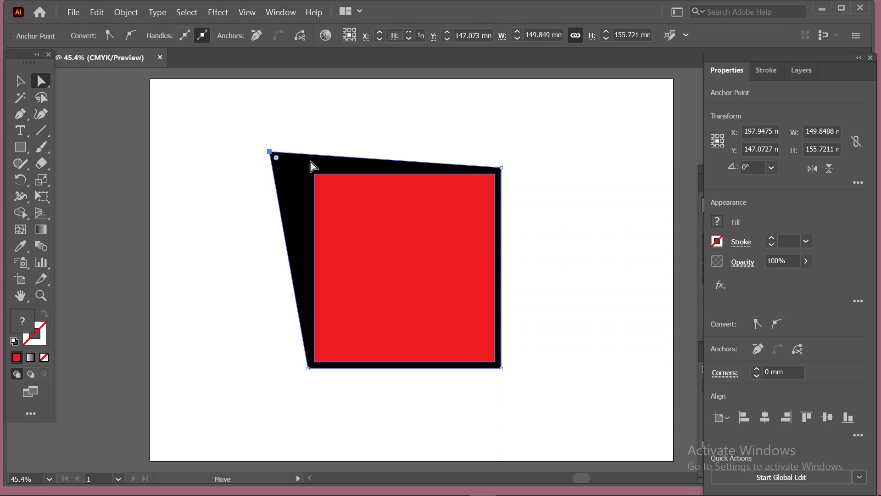
{"action": "left_click", "coordinate": [423, 234]}
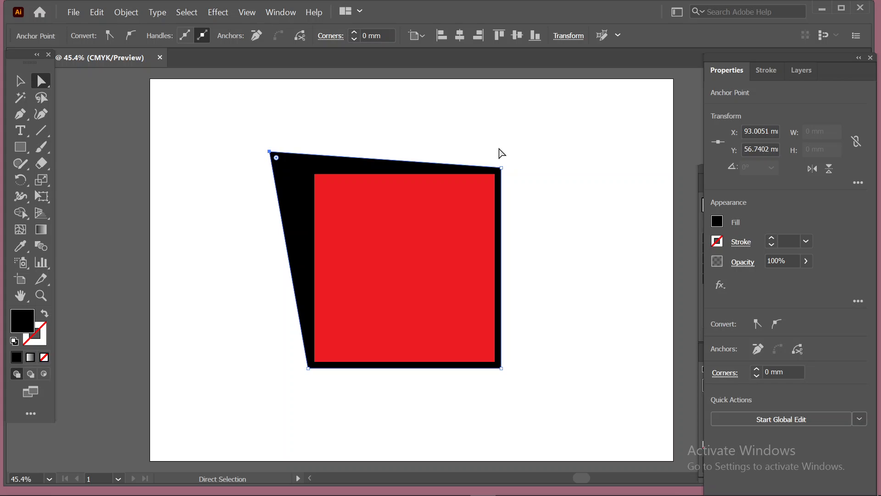
Step: Select only the red rectangle inside the group and move it about 11 mm right and 44 mm up, off the black frame
{"action": "left_click", "coordinate": [393, 214]}
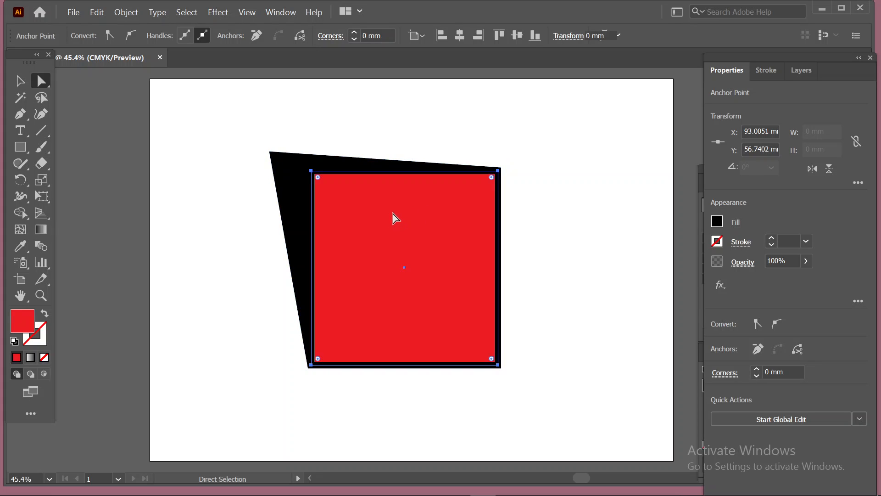
{"action": "left_click_drag", "start_coordinate": [329, 174], "coordinate": [462, 116]}
{"action": "left_click_drag", "start_coordinate": [376, 125], "coordinate": [326, 115]}
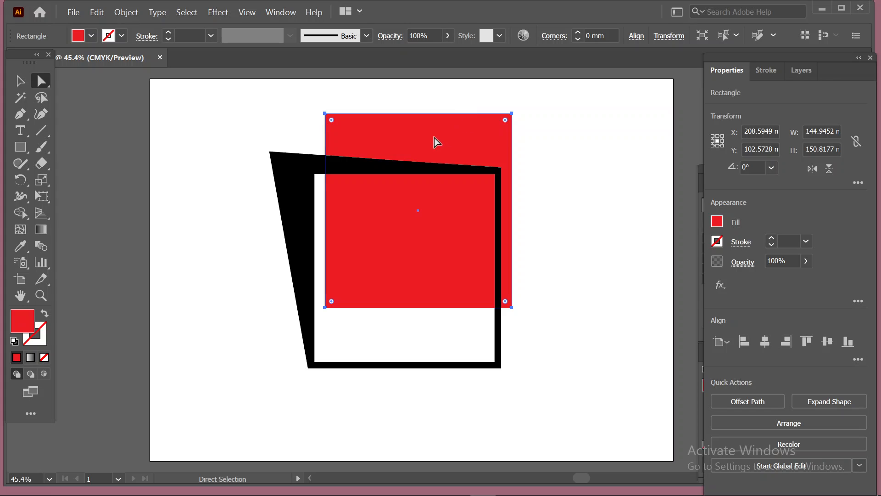
Step: Select the whole group with the Selection tool and move it about 40 mm right and 12 mm down
{"action": "key", "text": "v"}
{"action": "left_click", "coordinate": [296, 190]}
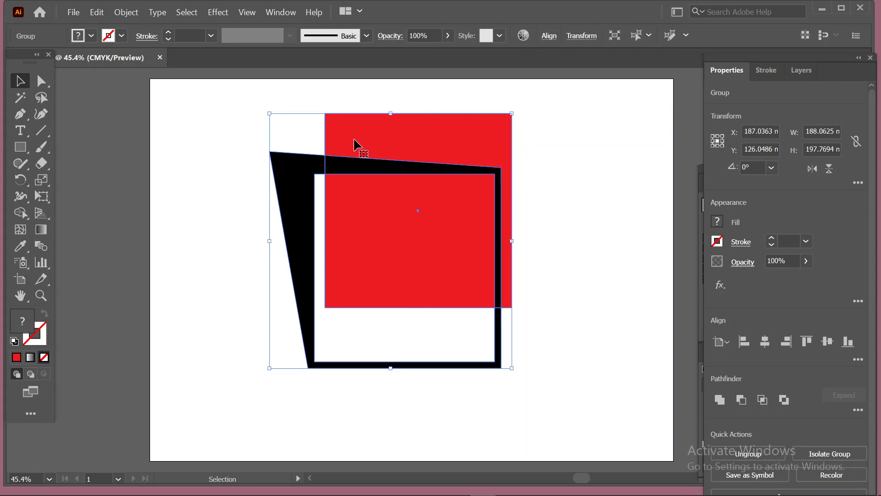
{"action": "left_click_drag", "start_coordinate": [419, 142], "coordinate": [463, 146]}
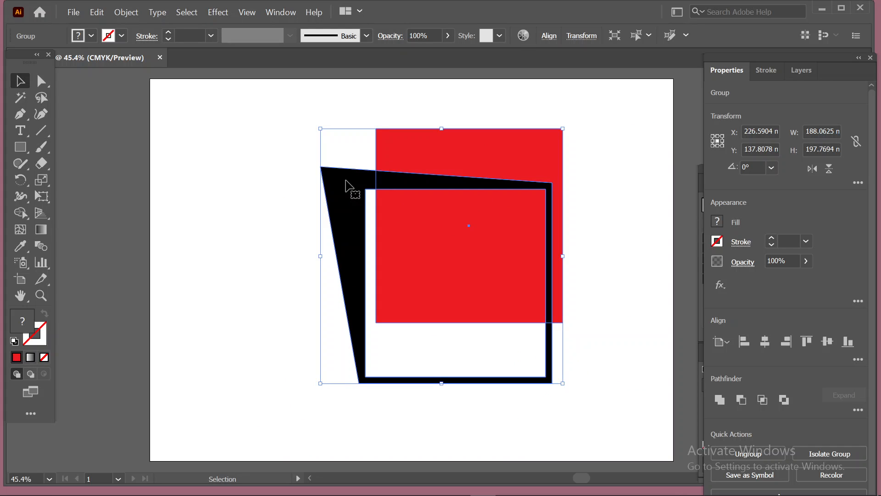
Step: Select the whole group of red rectangle and black frame again and delete it from the artboard
{"action": "left_click", "coordinate": [122, 16]}
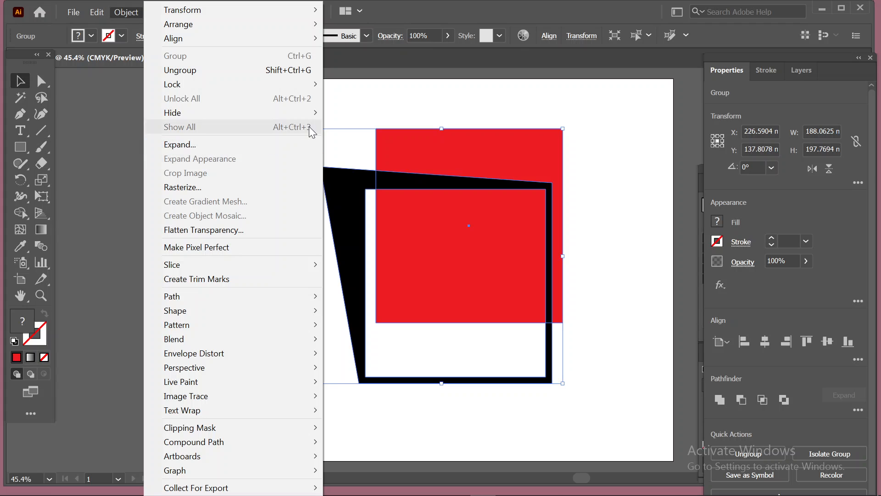
{"action": "left_click", "coordinate": [365, 105]}
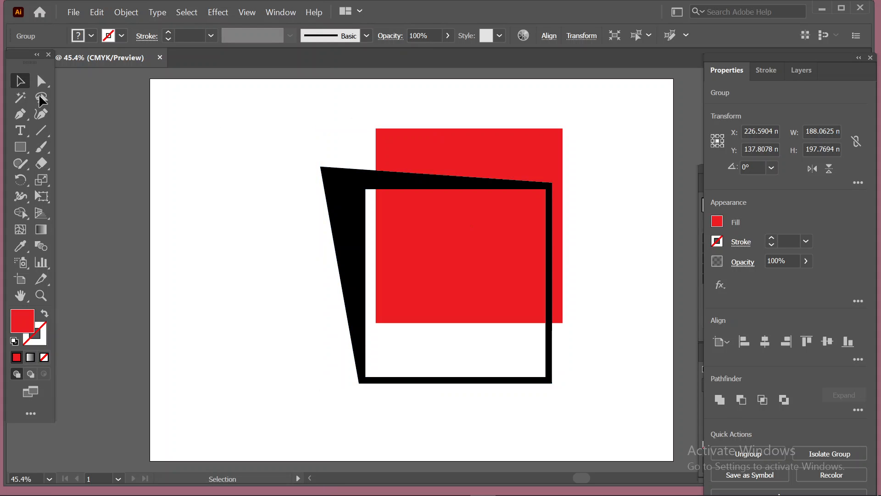
{"action": "left_click_drag", "start_coordinate": [276, 103], "coordinate": [528, 305]}
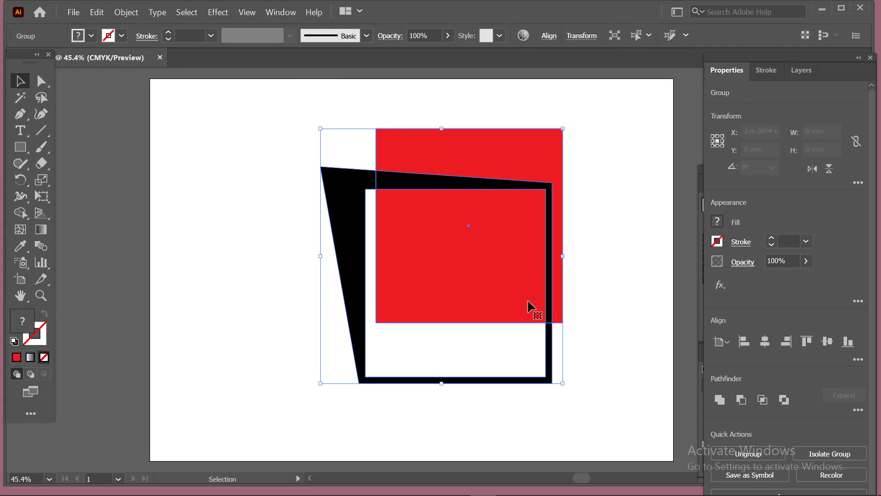
{"action": "key", "text": "Delete"}
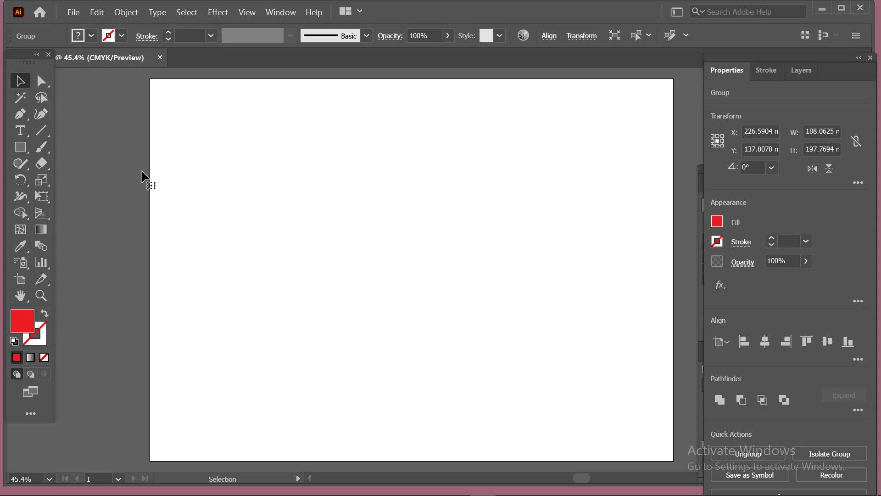
Step: Draw a red rectangle about 124 x 119 mm near the artboard's center and give it a 40 pt stroke
{"action": "left_click", "coordinate": [16, 147]}
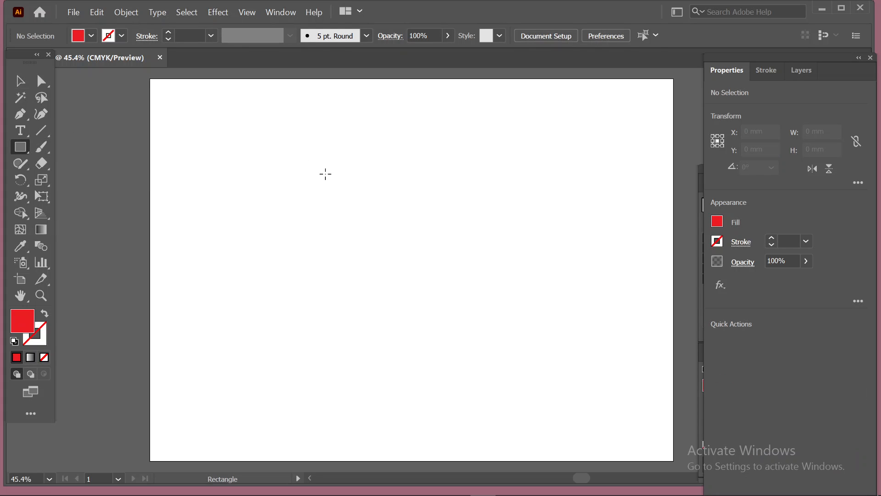
{"action": "left_click_drag", "start_coordinate": [325, 174], "coordinate": [486, 327]}
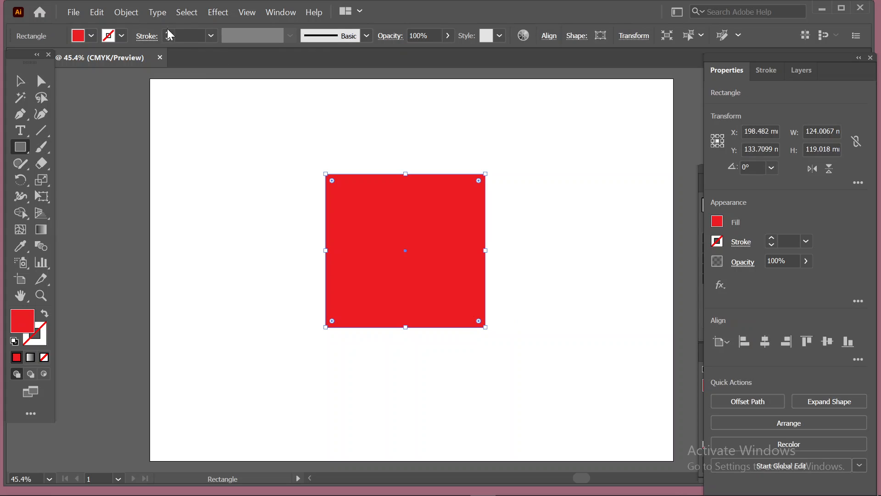
{"action": "left_click", "coordinate": [211, 36]}
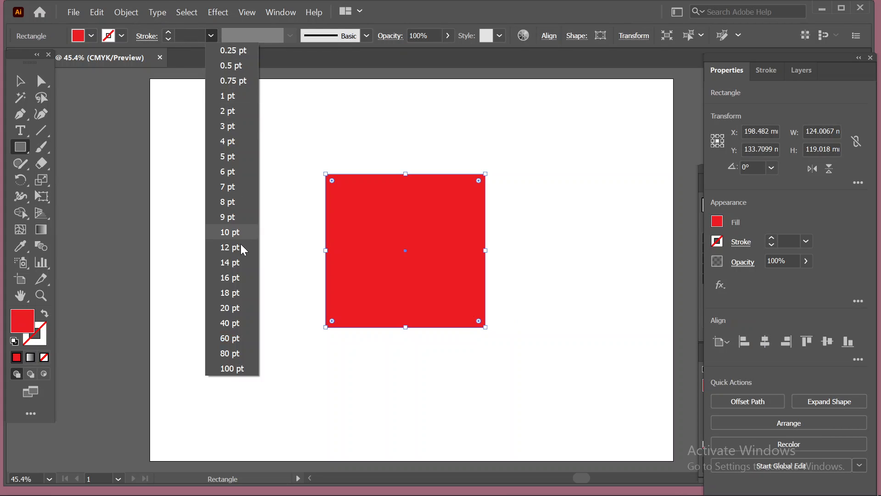
{"action": "left_click", "coordinate": [231, 307]}
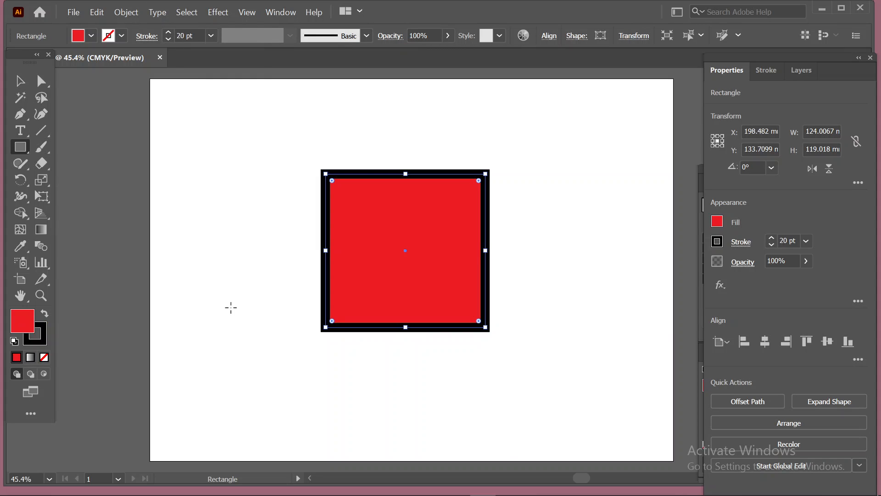
{"action": "left_click", "coordinate": [211, 35]}
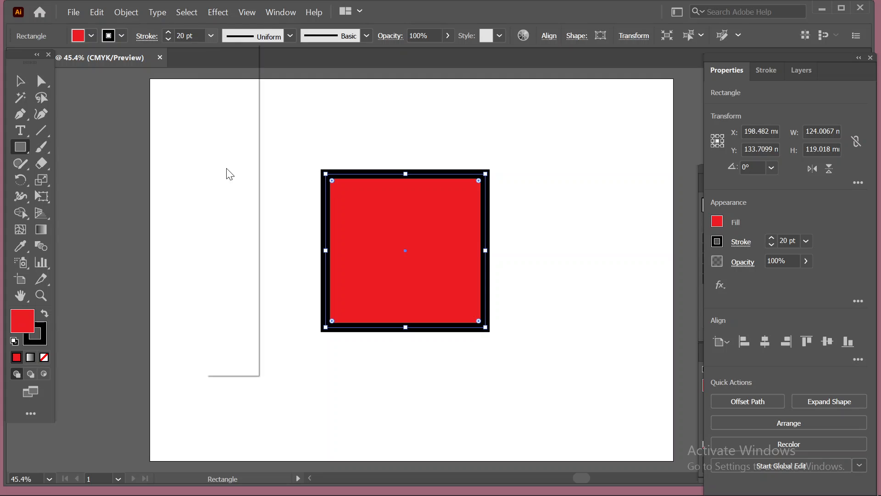
{"action": "left_click", "coordinate": [228, 323]}
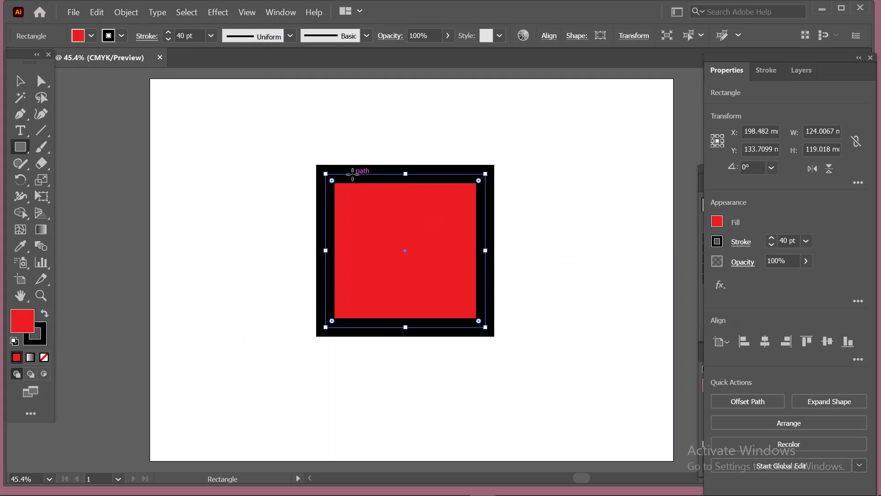
Step: Move the rectangle about 100 mm left and 22 mm up, and shrink it about its center to about 82 x 79 mm
{"action": "left_click", "coordinate": [20, 81]}
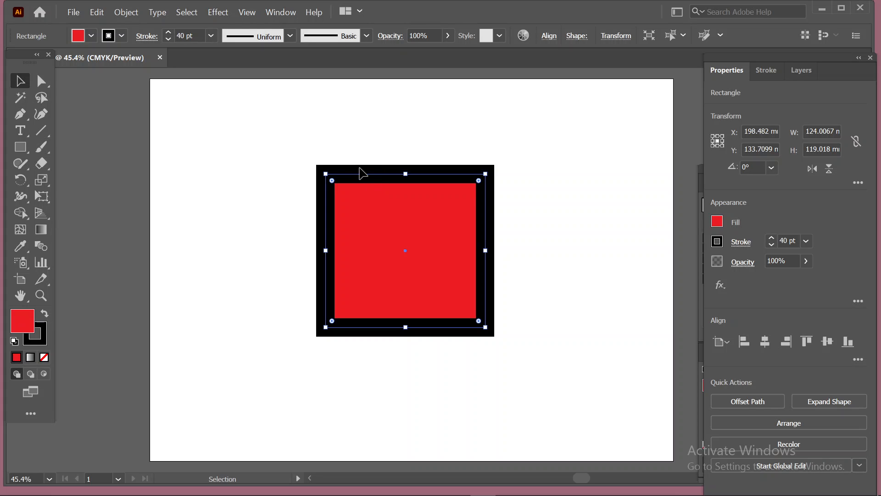
{"action": "left_click_drag", "start_coordinate": [359, 167], "coordinate": [271, 133]}
{"action": "left_click_drag", "start_coordinate": [365, 177], "coordinate": [235, 149]}
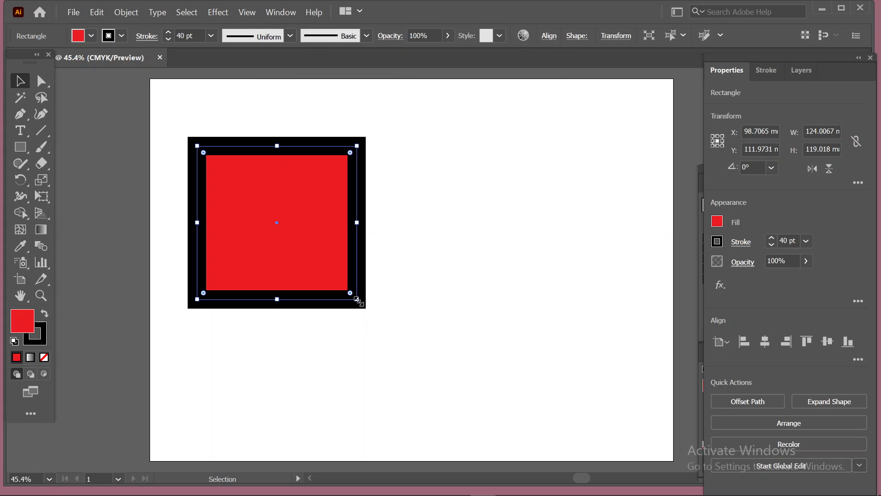
{"action": "left_click_drag", "start_coordinate": [357, 299], "coordinate": [330, 275]}
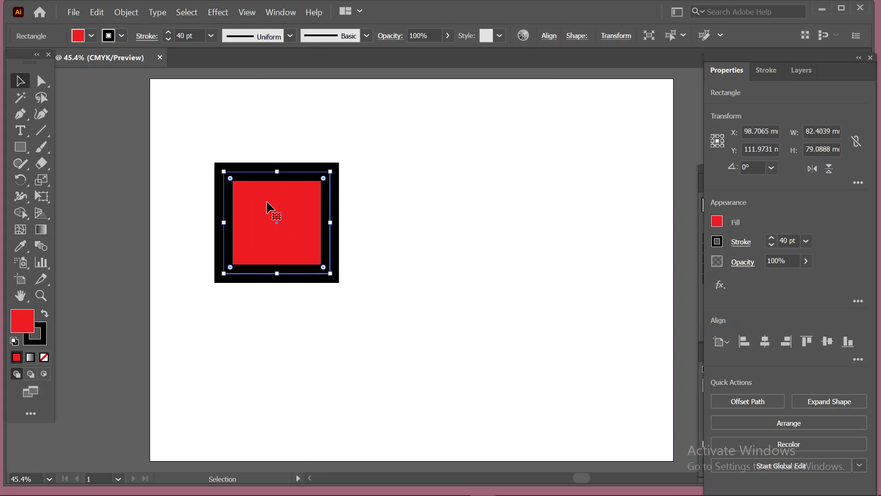
Step: Duplicate the rectangle twice to the right to form a level row of three, spaced about 117 to 119 mm apart, and deselect
{"action": "left_click_drag", "start_coordinate": [267, 207], "coordinate": [573, 216]}
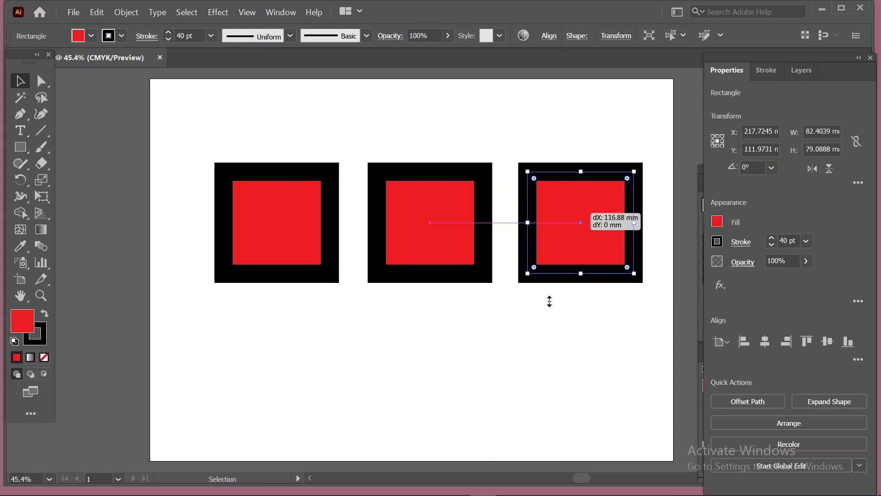
{"action": "left_click", "coordinate": [523, 332]}
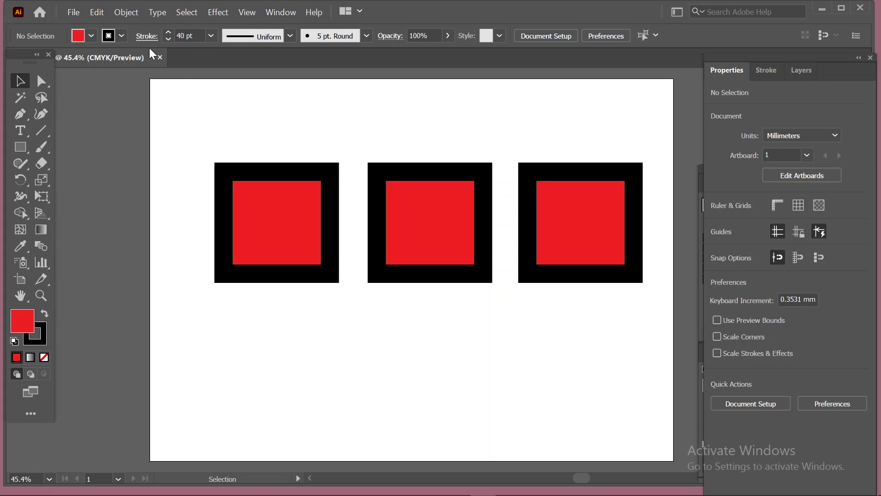
Step: Select the right-hand rectangle and show its full stroke settings, including cap, corner and alignment options
{"action": "left_click", "coordinate": [288, 13]}
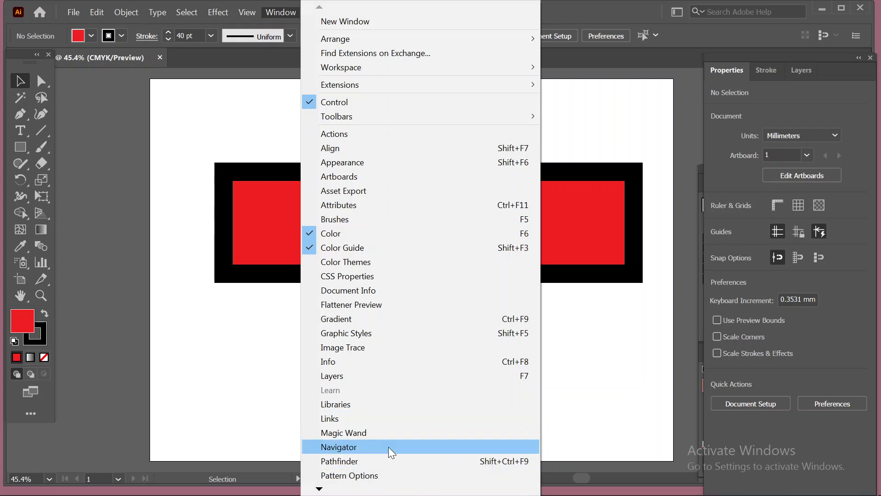
{"action": "left_click", "coordinate": [211, 120]}
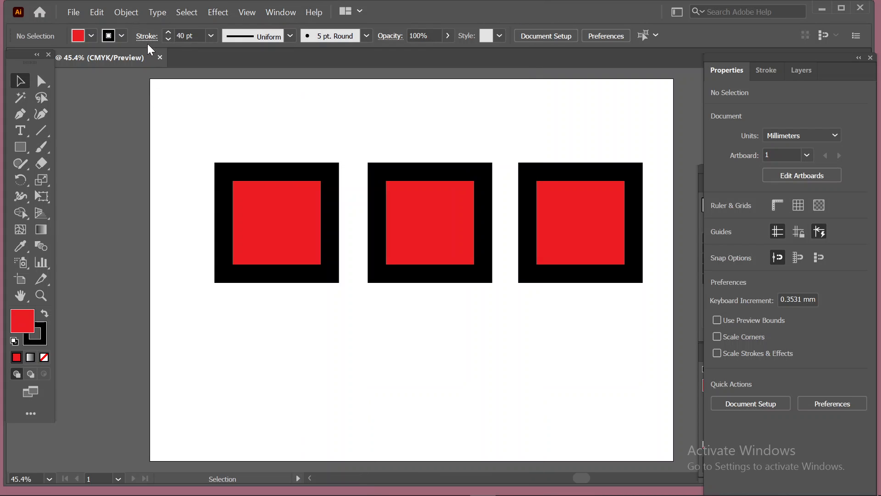
{"action": "left_click", "coordinate": [764, 72]}
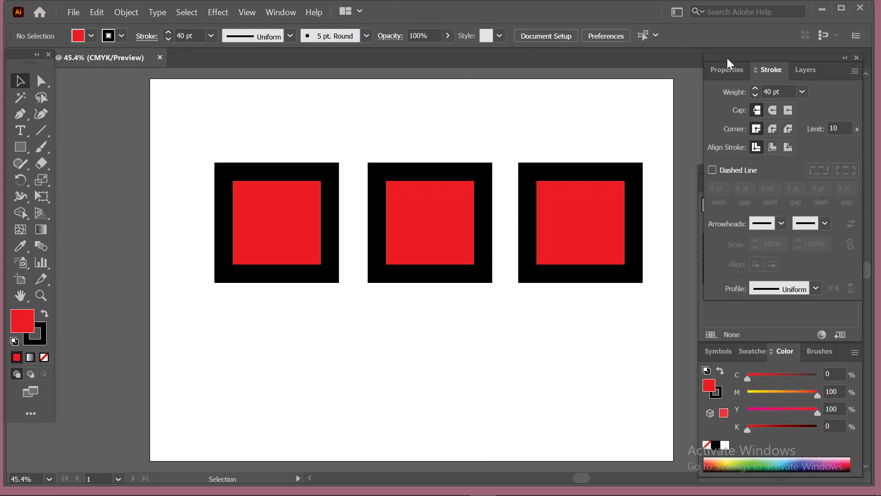
{"action": "left_click", "coordinate": [721, 71]}
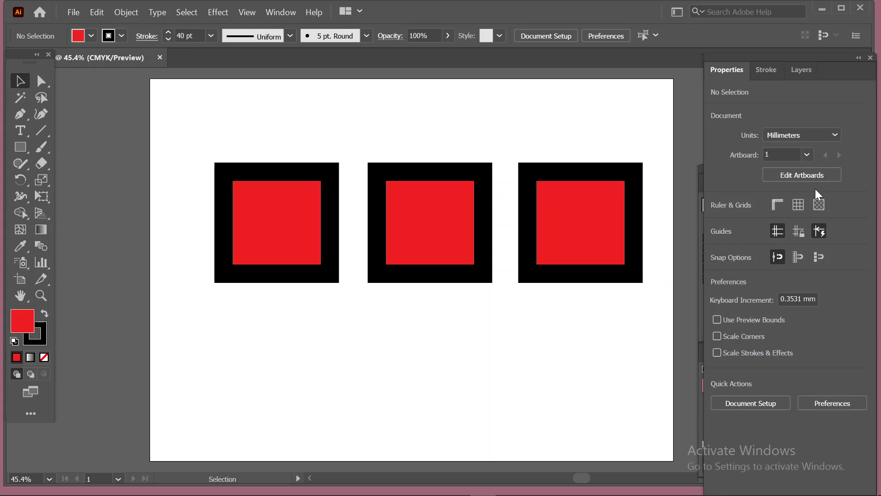
{"action": "left_click", "coordinate": [546, 181]}
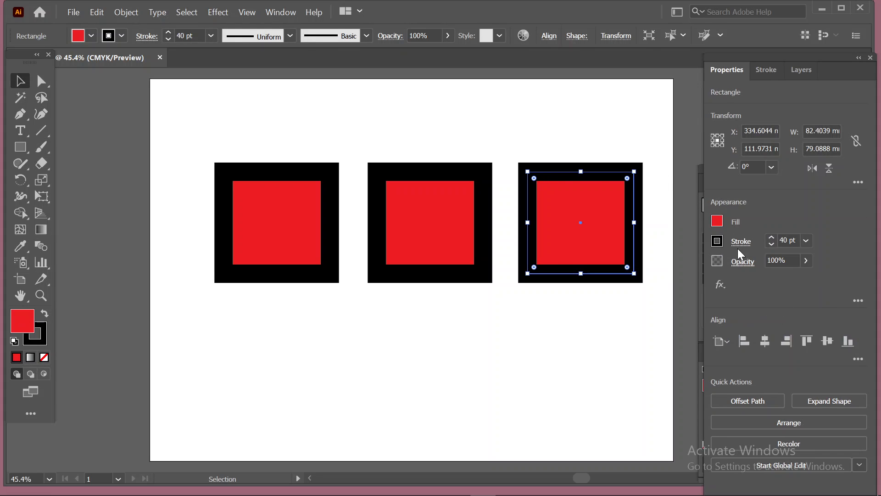
{"action": "left_click", "coordinate": [146, 39]}
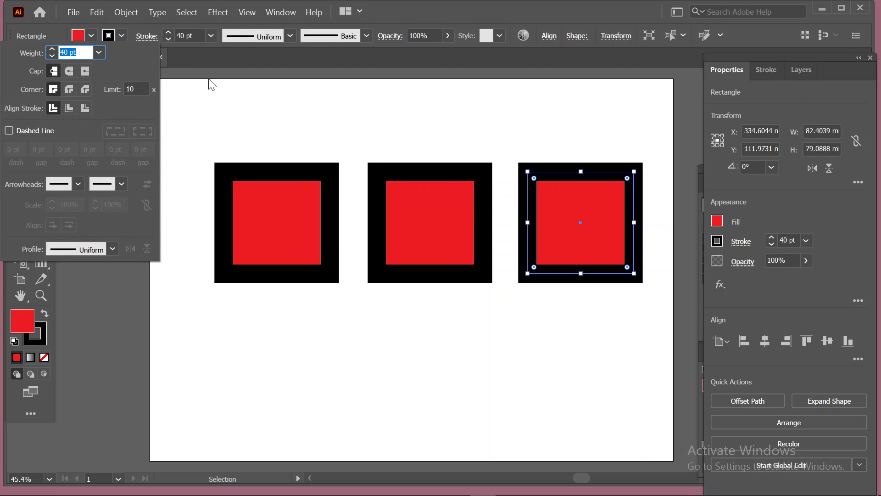
{"action": "left_click", "coordinate": [765, 69]}
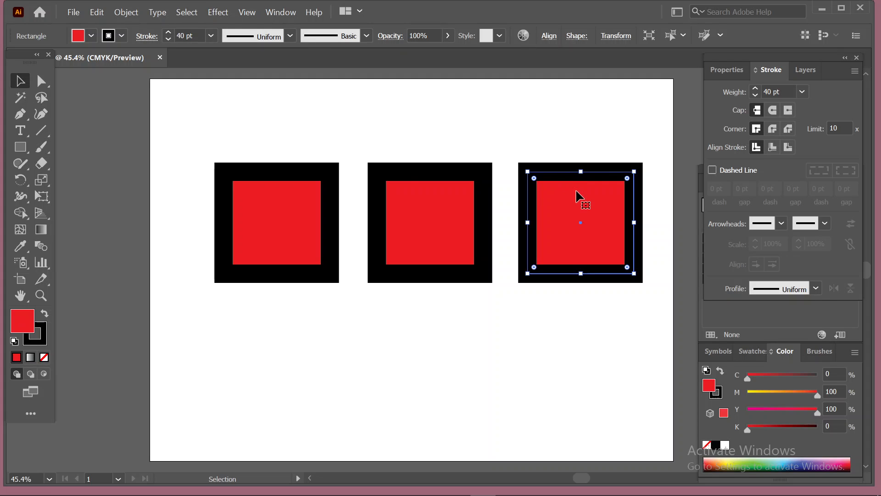
Step: Select only the middle rectangle and align its stroke to the inside of the path
{"action": "key", "text": "ctrl+shift+a"}
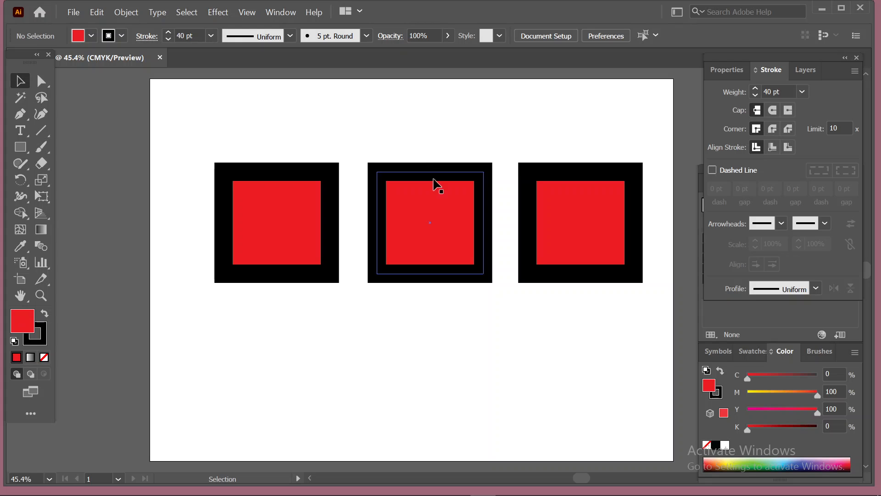
{"action": "left_click", "coordinate": [439, 186]}
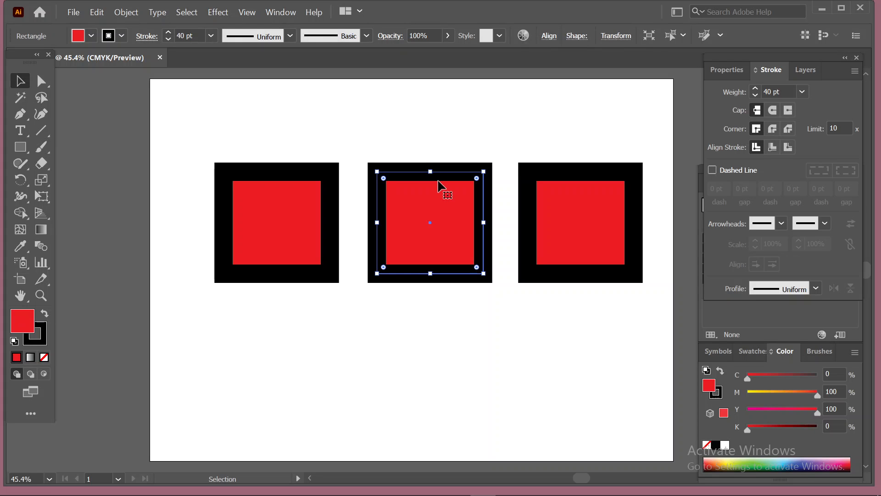
{"action": "left_click", "coordinate": [770, 146]}
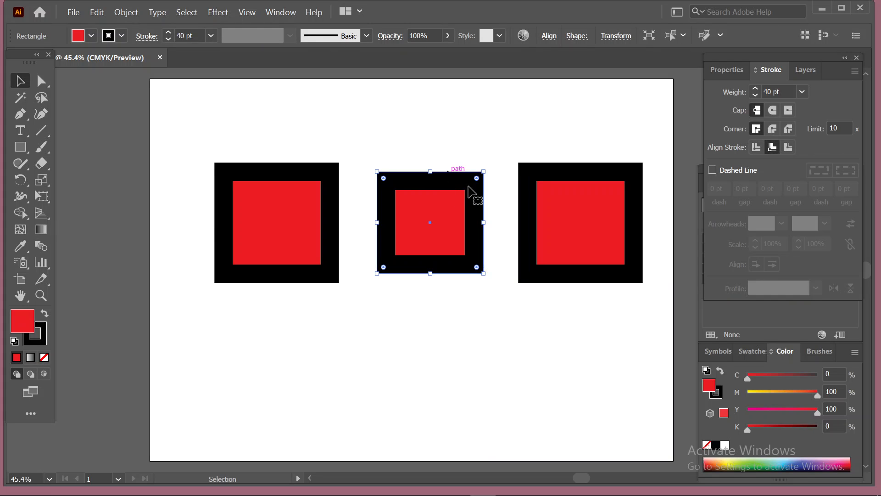
Step: Align the left rectangle's stroke to the outside of the path and deselect it
{"action": "left_click", "coordinate": [501, 129]}
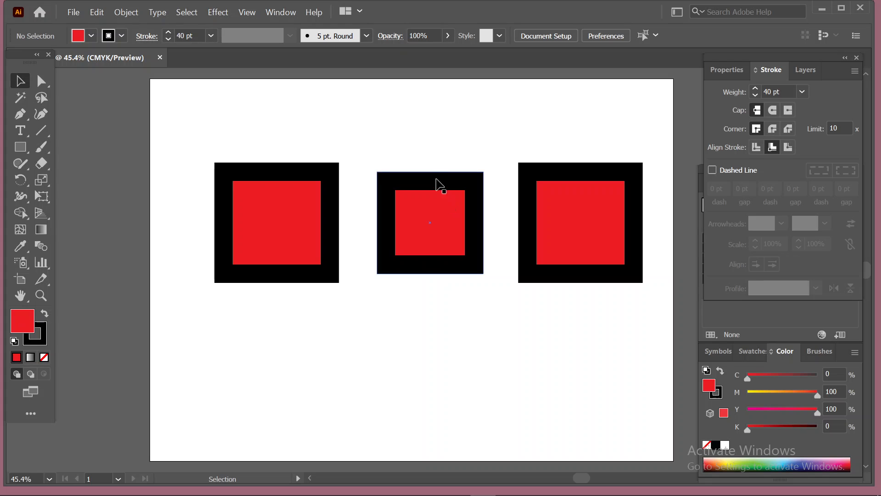
{"action": "left_click", "coordinate": [438, 189]}
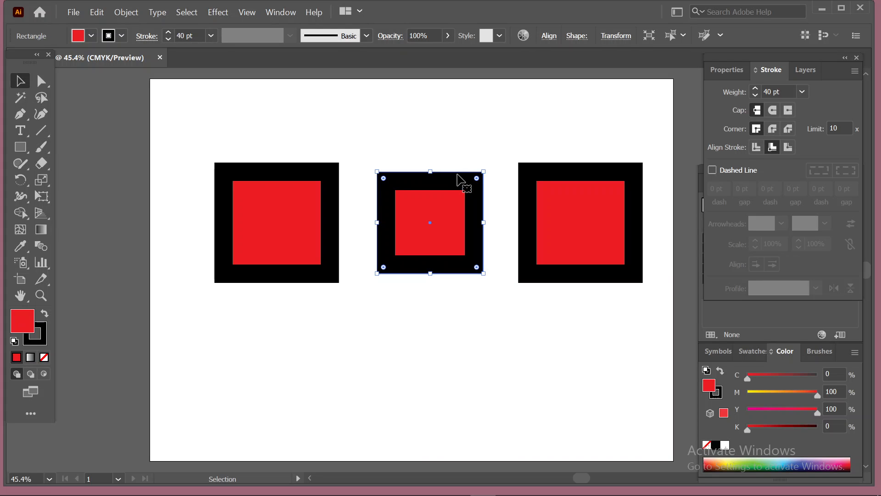
{"action": "left_click", "coordinate": [295, 181]}
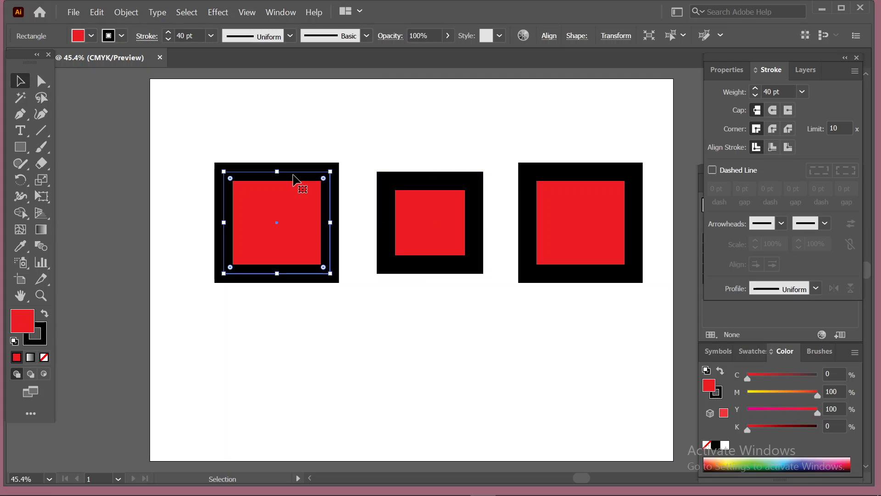
{"action": "left_click", "coordinate": [790, 147]}
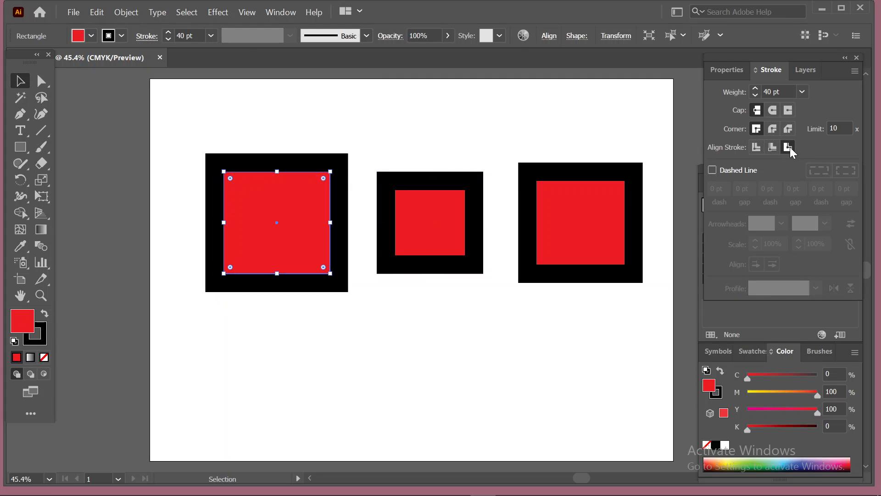
{"action": "left_click", "coordinate": [472, 119]}
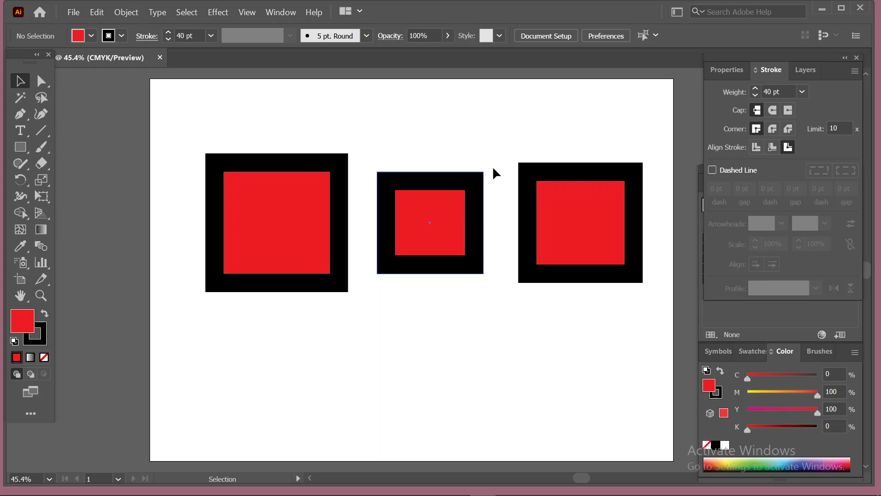
Step: Give the right-hand rectangle's stroke a round join and the left rectangle's stroke a bevel join, and deselect
{"action": "left_click", "coordinate": [569, 218]}
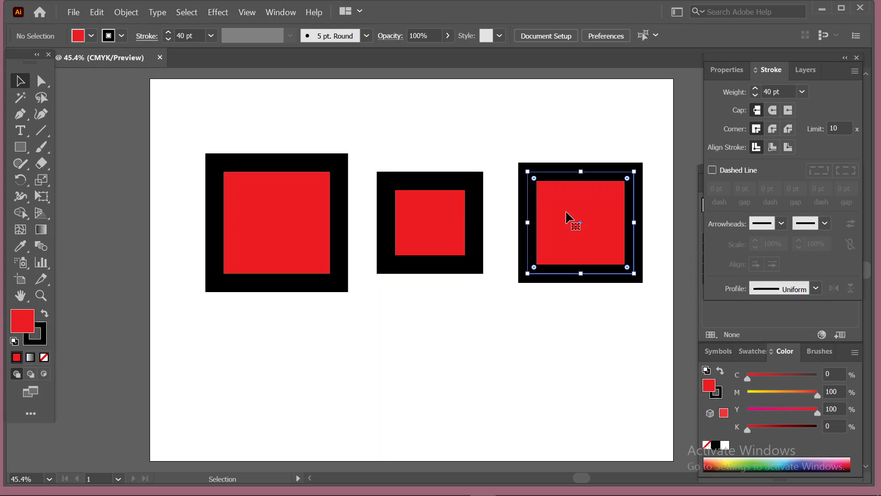
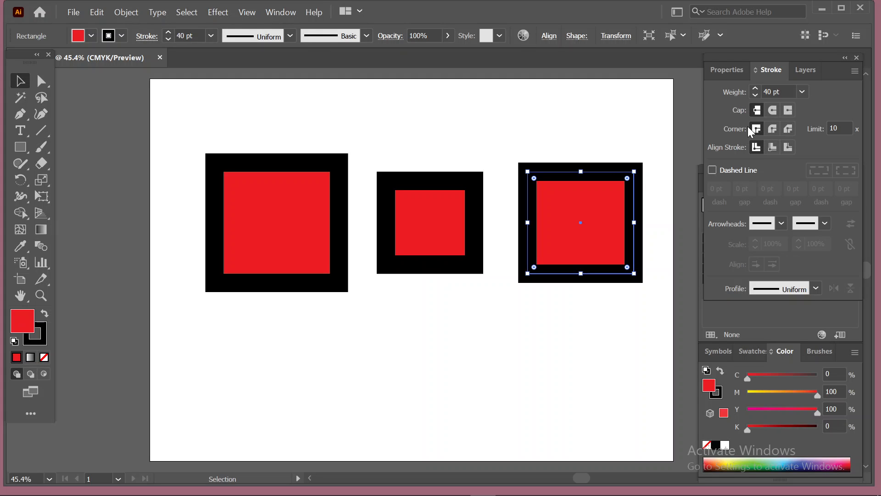
{"action": "left_click", "coordinate": [773, 127]}
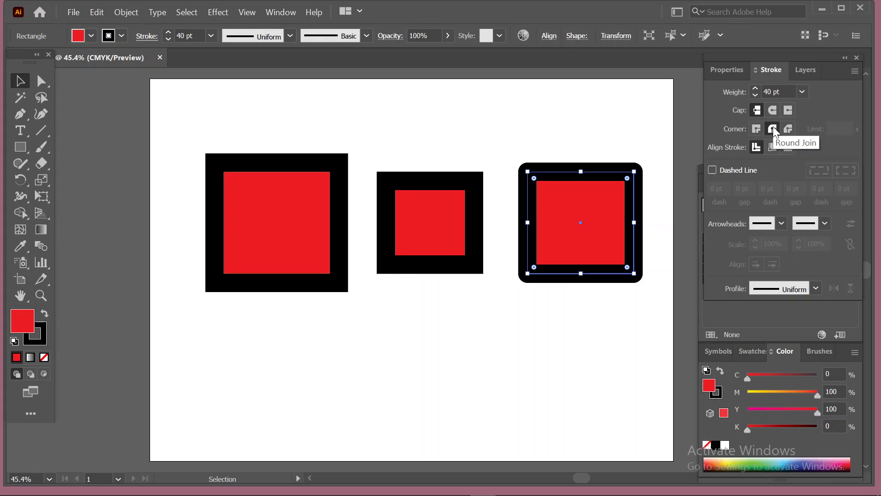
{"action": "left_click", "coordinate": [439, 200]}
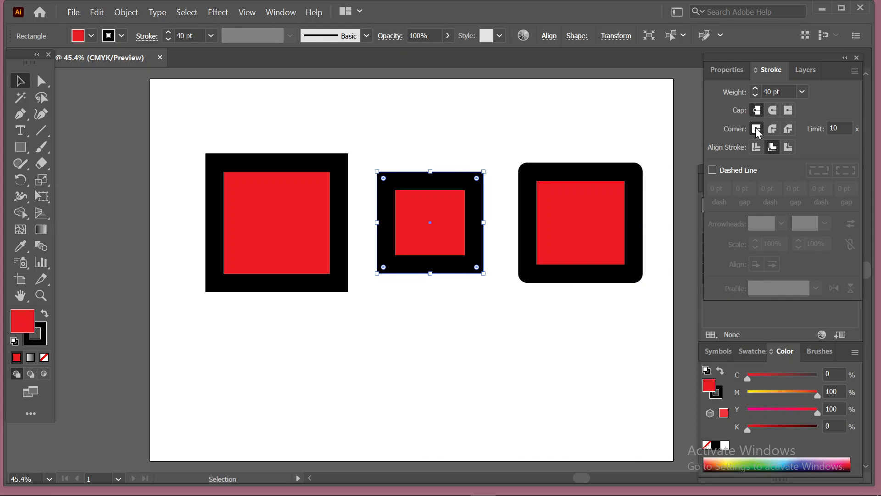
{"action": "left_click", "coordinate": [308, 178]}
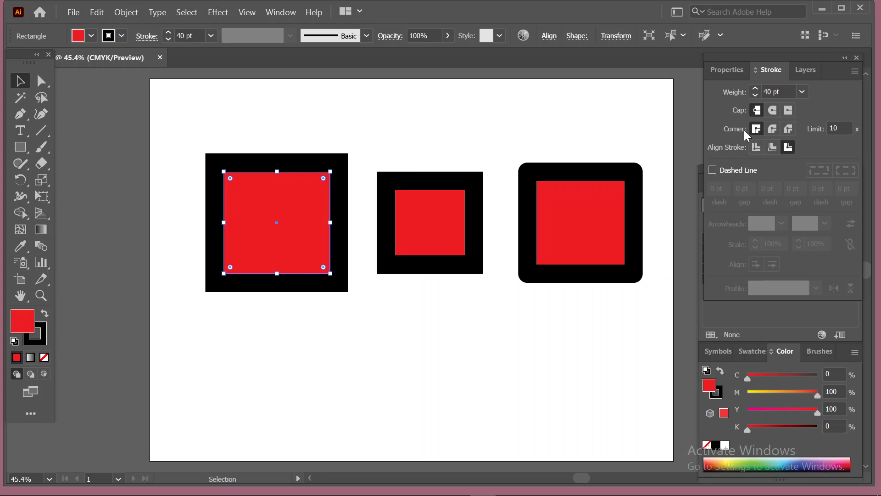
{"action": "left_click", "coordinate": [788, 130]}
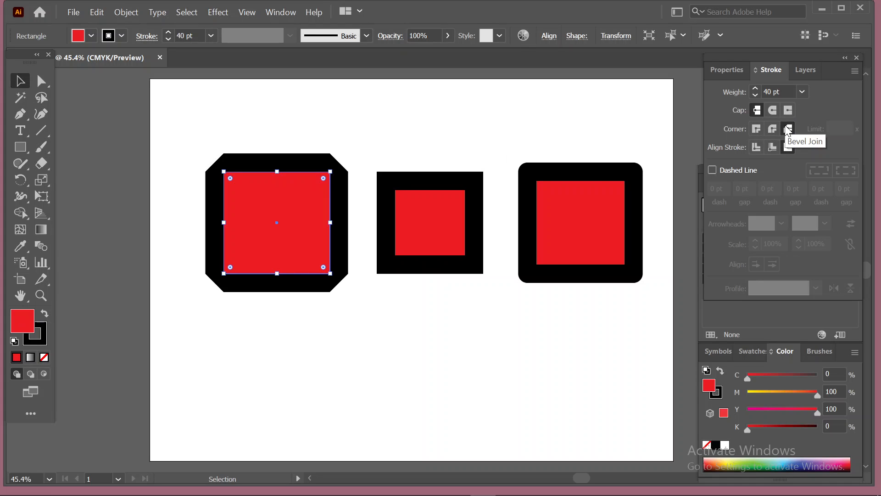
{"action": "left_click", "coordinate": [439, 133]}
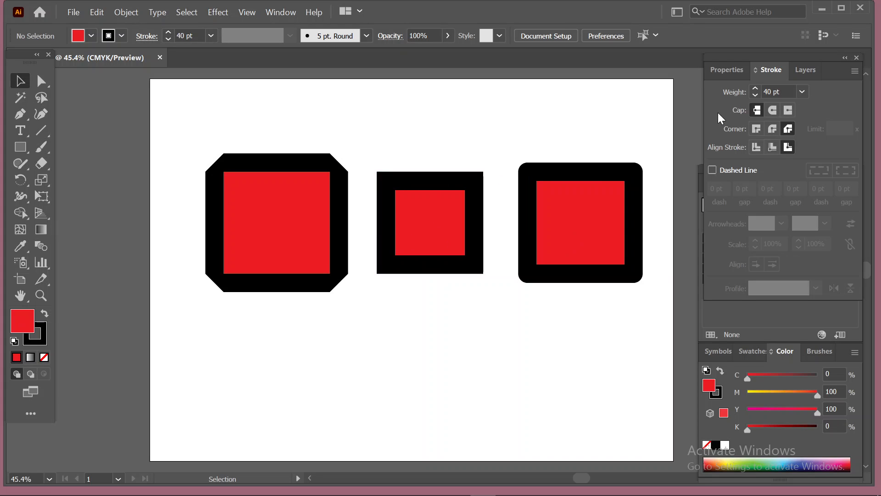
Step: Draw a nearly horizontal line beneath the three rectangles, try a round cap on it, and set its cap to projecting
{"action": "left_click", "coordinate": [41, 130]}
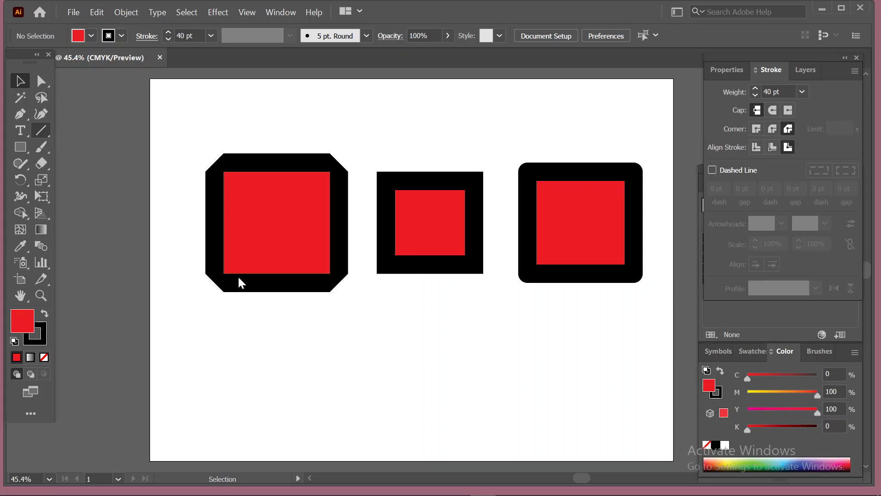
{"action": "left_click_drag", "start_coordinate": [227, 320], "coordinate": [579, 322]}
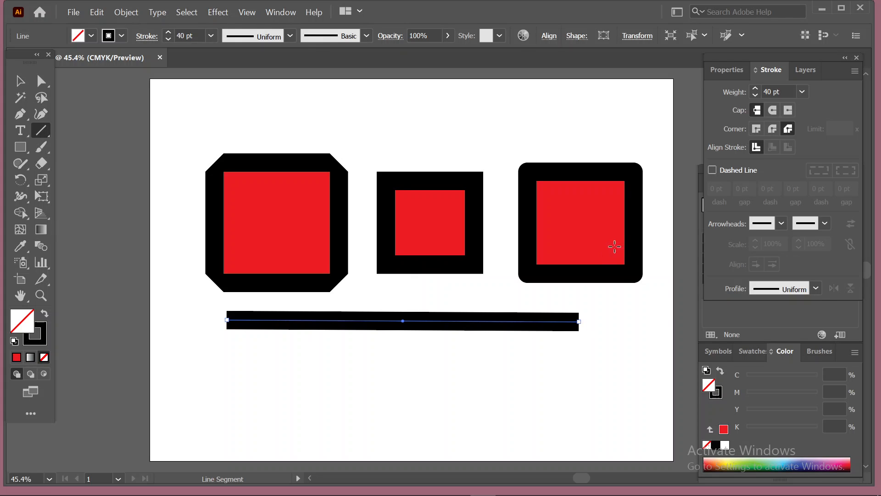
{"action": "left_click", "coordinate": [774, 111]}
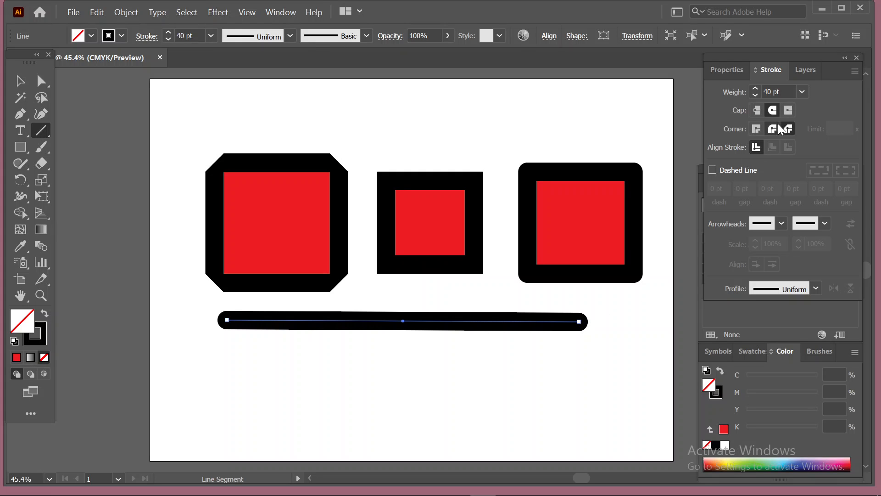
{"action": "left_click", "coordinate": [788, 110]}
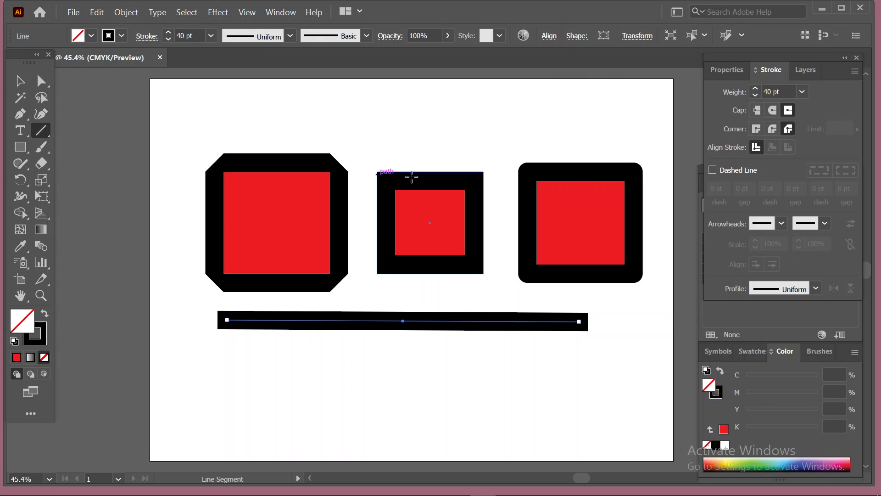
Step: Restore the miter join on the right-hand rectangle and make its stroke dashed with 12 pt dashes and 5 pt gaps
{"action": "left_click", "coordinate": [21, 81]}
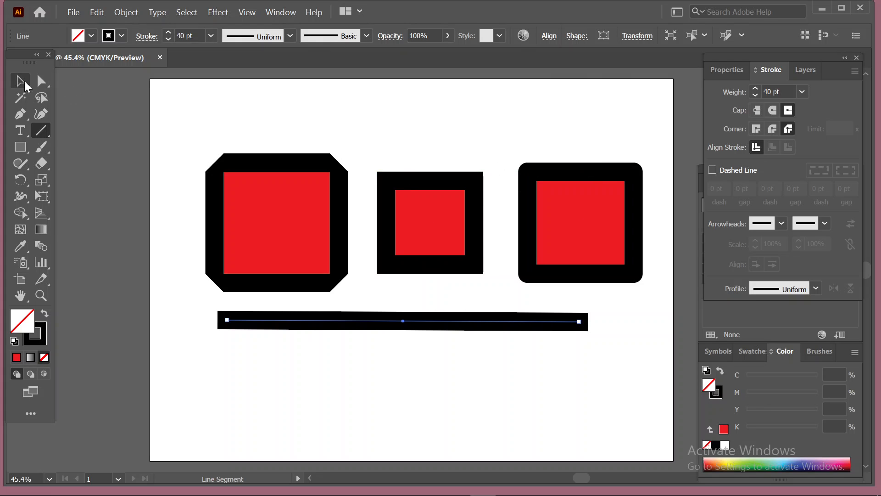
{"action": "left_click", "coordinate": [541, 177]}
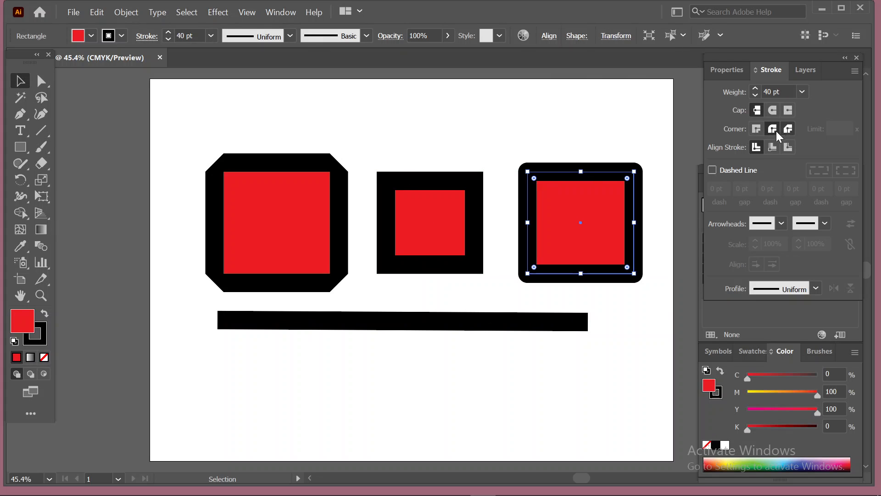
{"action": "left_click", "coordinate": [756, 127]}
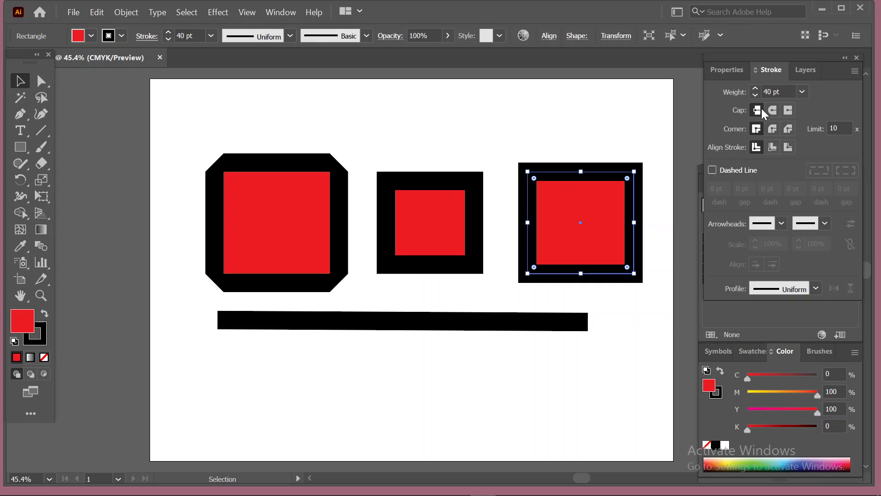
{"action": "left_click", "coordinate": [712, 170]}
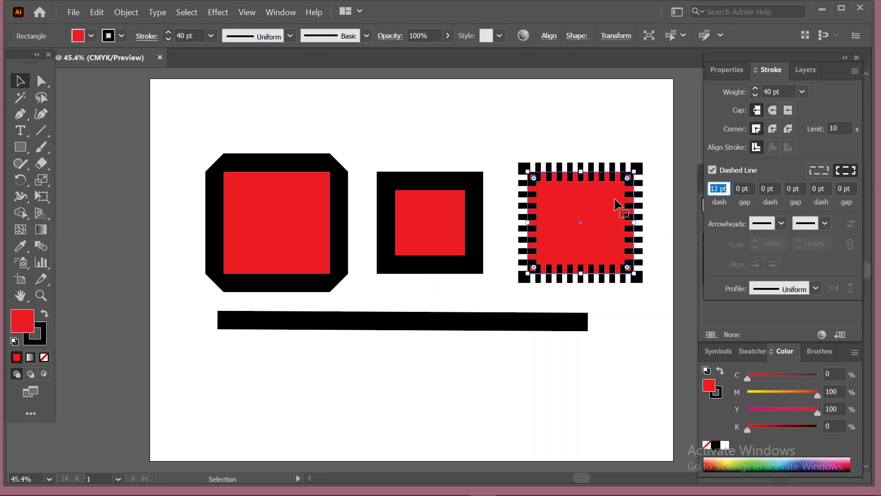
{"action": "left_click", "coordinate": [741, 187]}
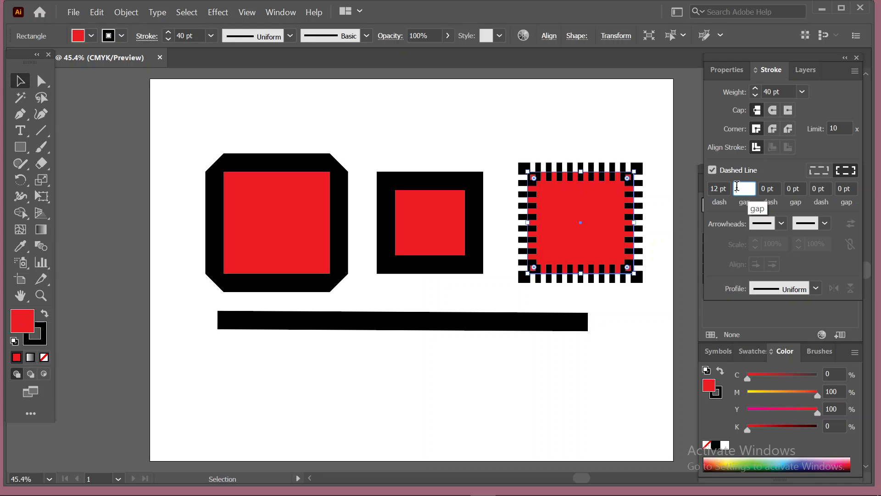
{"action": "type", "text": "5"}
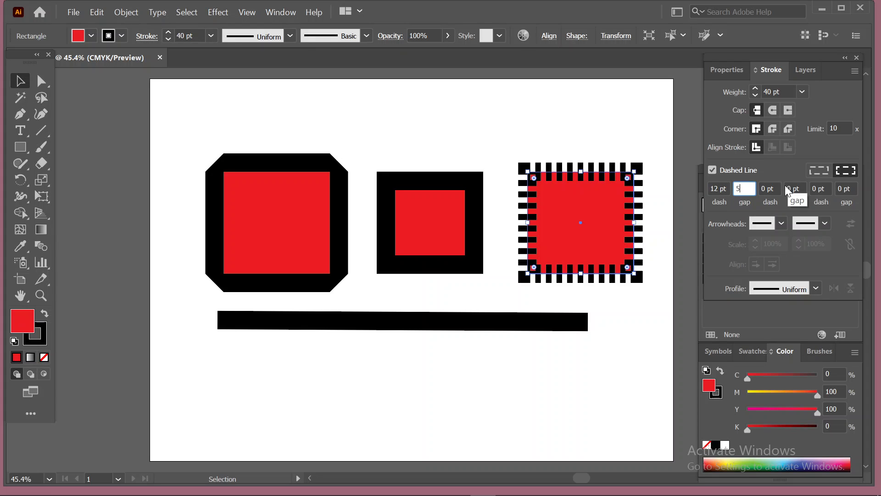
{"action": "left_click", "coordinate": [771, 187]}
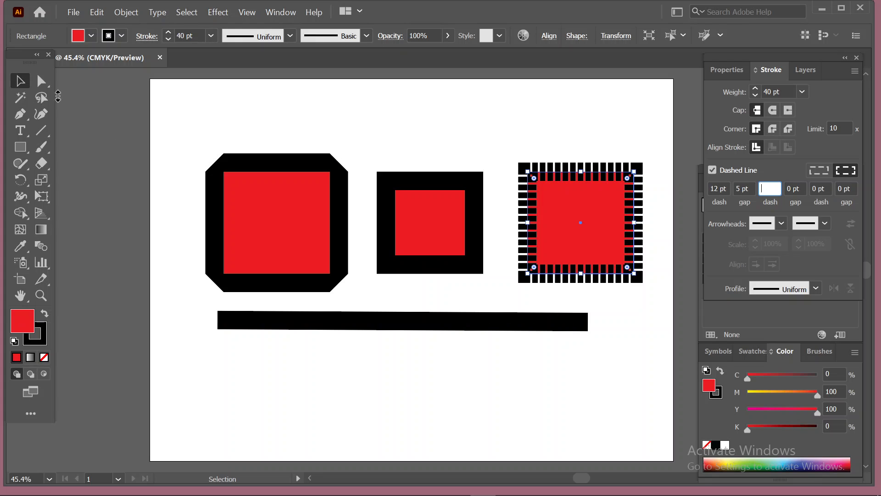
Step: Turn on a dashed stroke with 12 pt dashes and 5 pt gaps for the line beneath the rectangles
{"action": "left_click", "coordinate": [362, 321]}
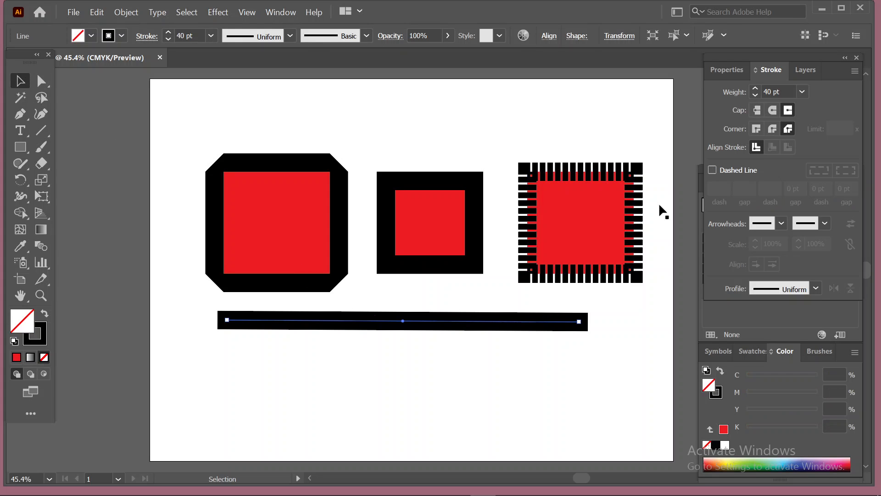
{"action": "left_click", "coordinate": [714, 171]}
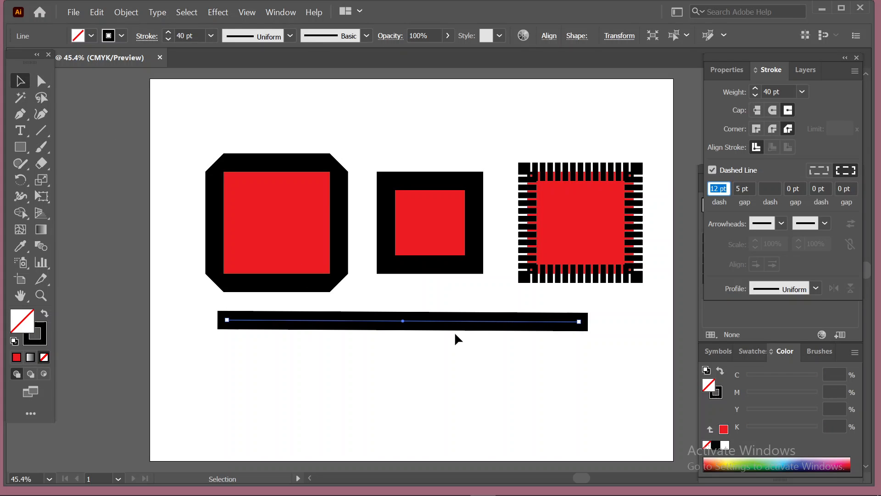
{"action": "left_click", "coordinate": [777, 188]}
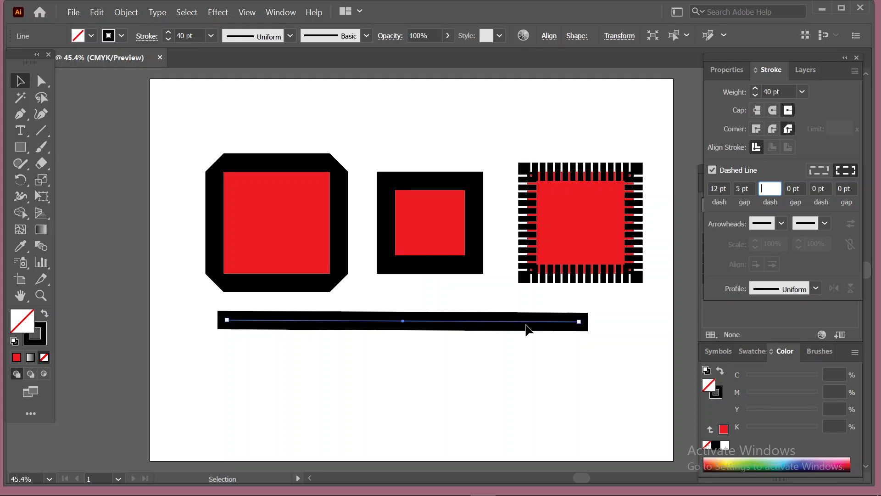
{"action": "left_click", "coordinate": [714, 188]}
{"action": "left_click", "coordinate": [556, 324]}
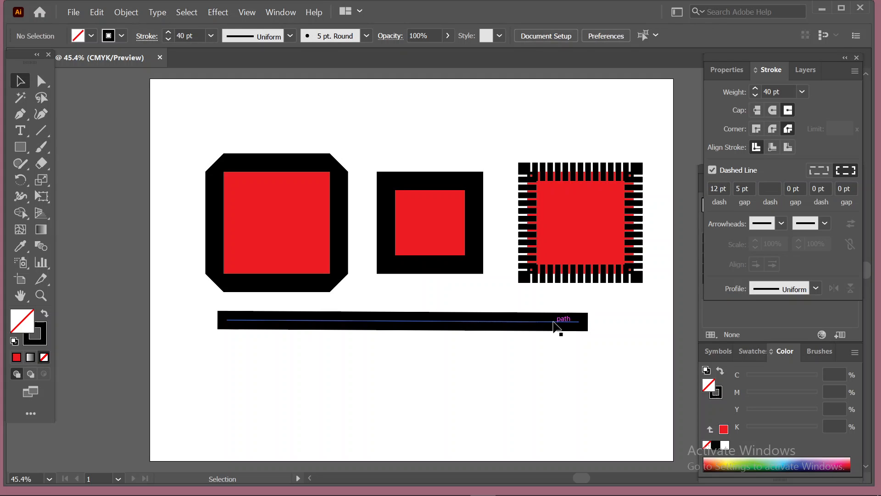
{"action": "left_click", "coordinate": [555, 321]}
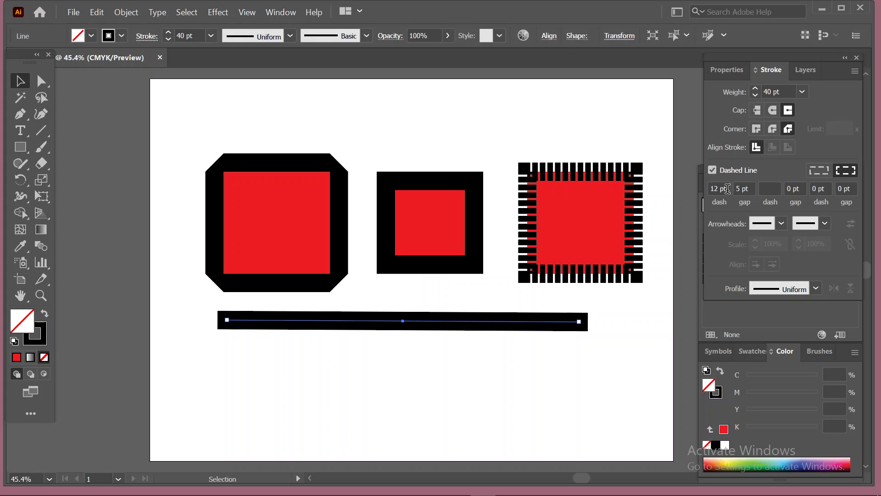
Step: Reapply the dashed setting to the line beneath the rectangles, try to set its second dash length to 12 pt, and deselect
{"action": "left_click", "coordinate": [489, 330]}
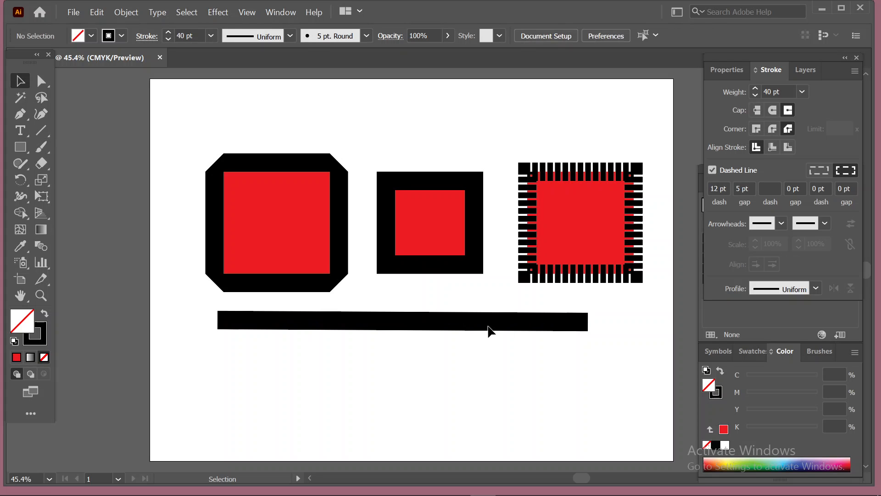
{"action": "left_click", "coordinate": [312, 324]}
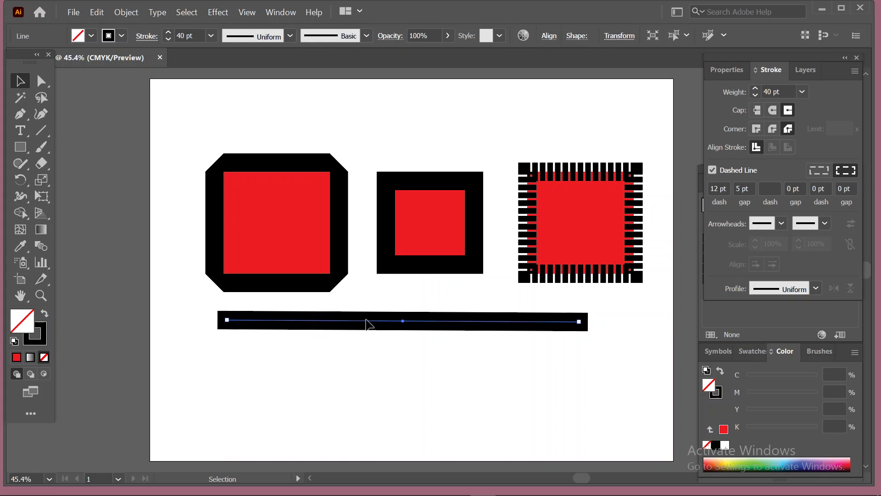
{"action": "left_click_drag", "start_coordinate": [375, 318], "coordinate": [423, 148]}
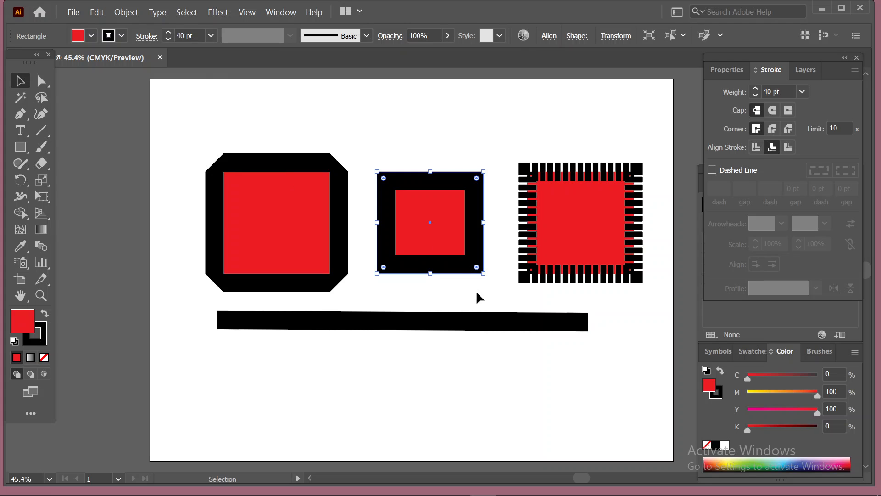
{"action": "left_click", "coordinate": [712, 170]}
{"action": "left_click", "coordinate": [712, 170]}
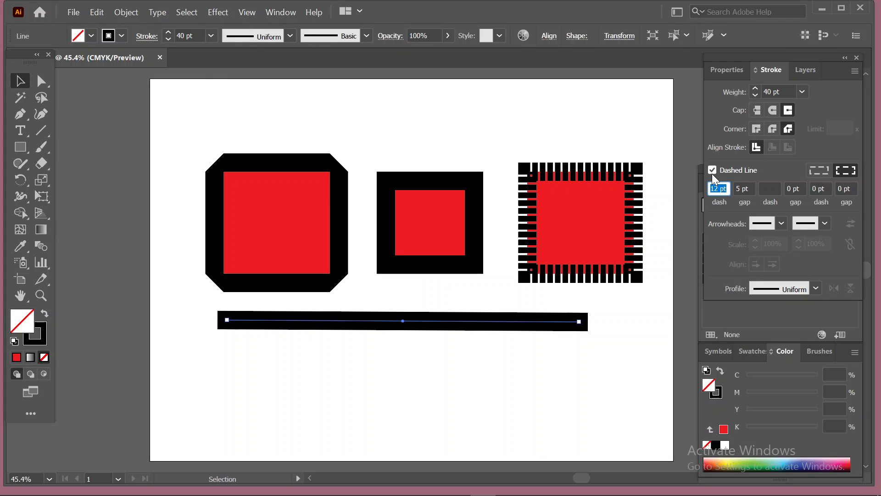
{"action": "left_click", "coordinate": [769, 188]}
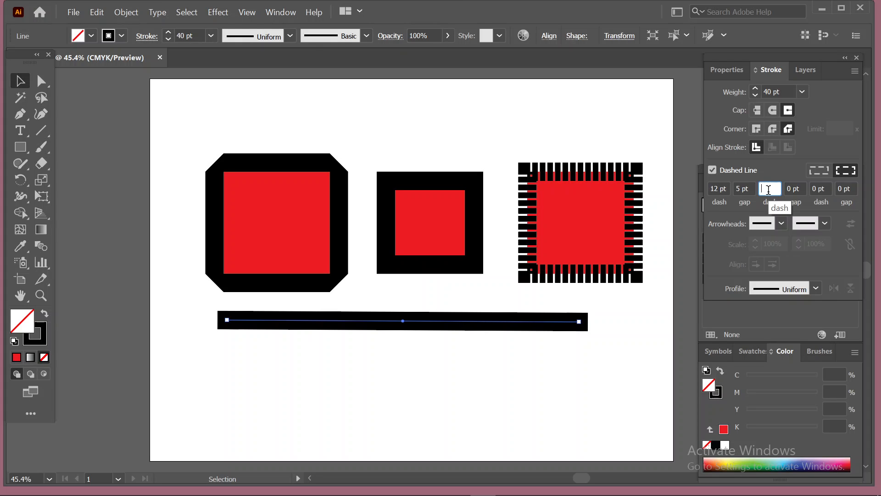
{"action": "type", "text": "12"}
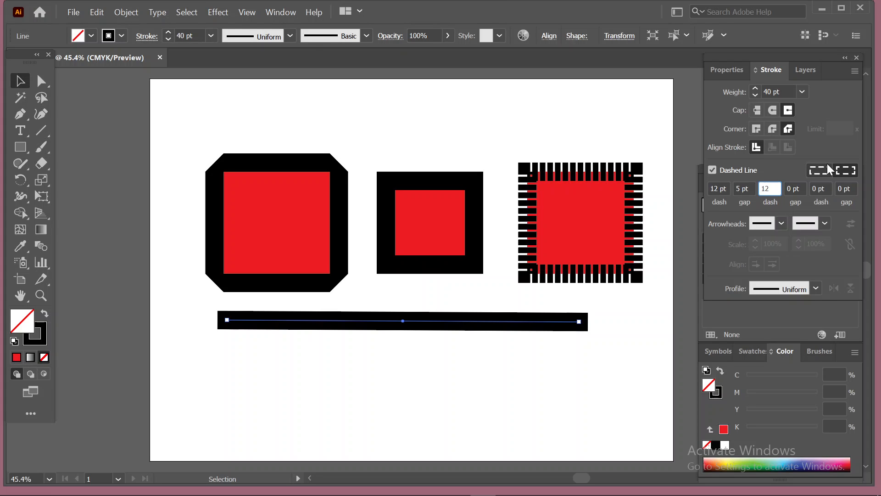
{"action": "left_click", "coordinate": [645, 156]}
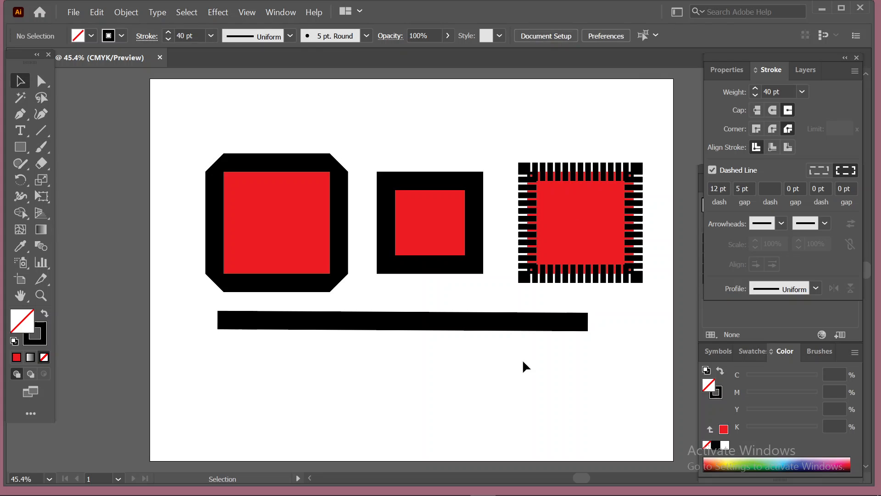
Step: Compare the stroke settings of the line beneath the rectangles with those of the middle rectangle
{"action": "left_click", "coordinate": [525, 322]}
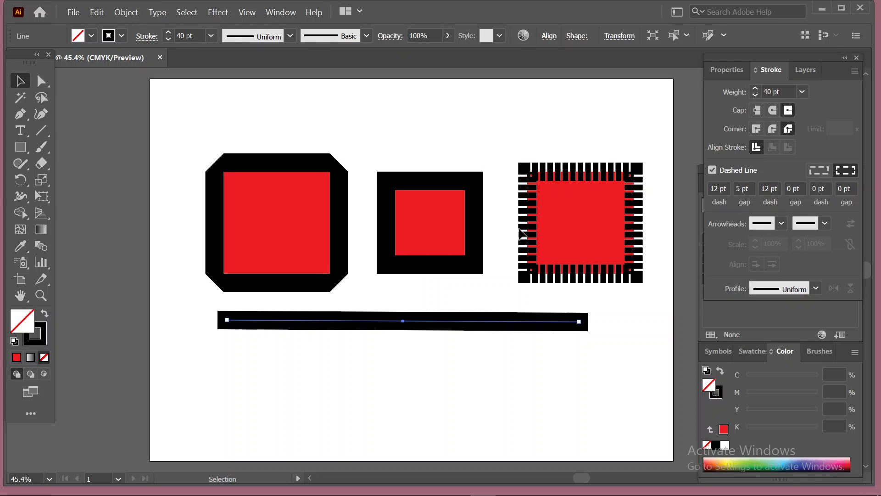
{"action": "left_click", "coordinate": [424, 180]}
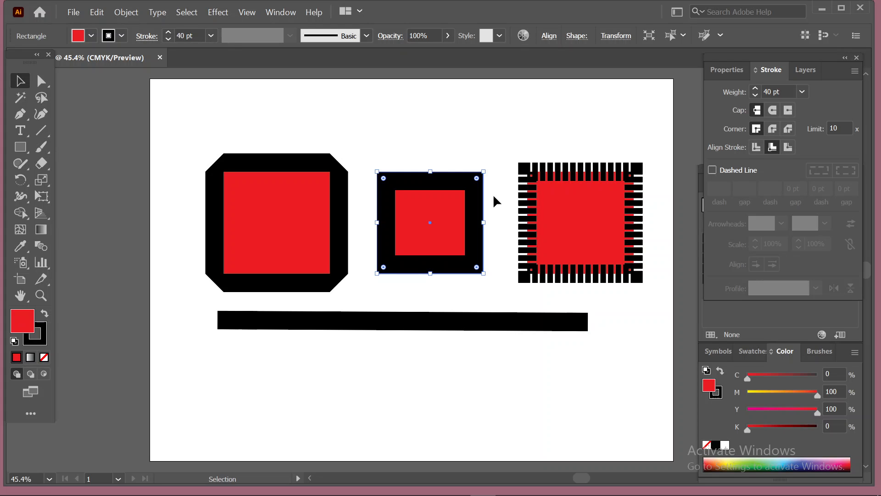
{"action": "left_click", "coordinate": [408, 319]}
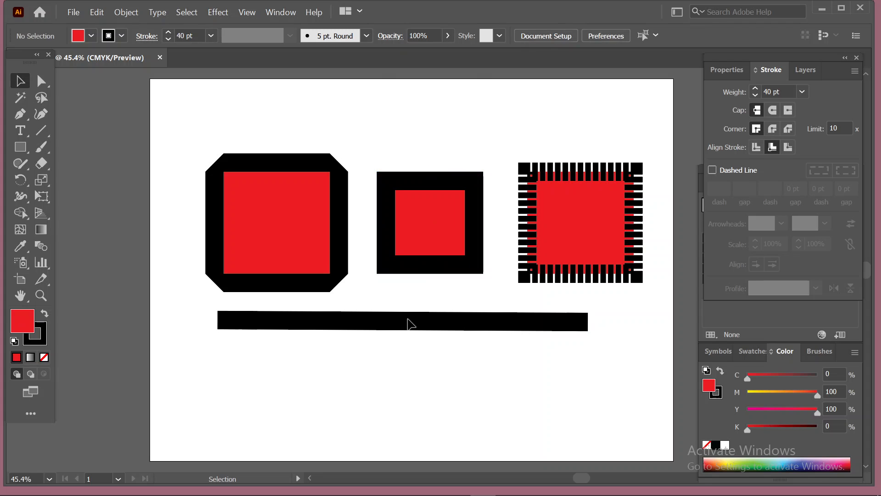
{"action": "left_click", "coordinate": [438, 324]}
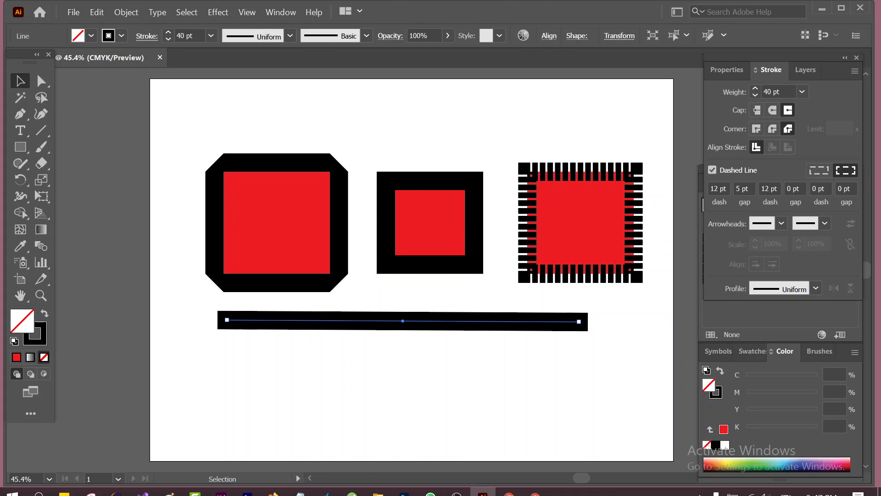
Step: Switch to the Google Meet call, mute and unmute the microphone, and return to Illustrator
{"action": "left_click", "coordinate": [535, 485]}
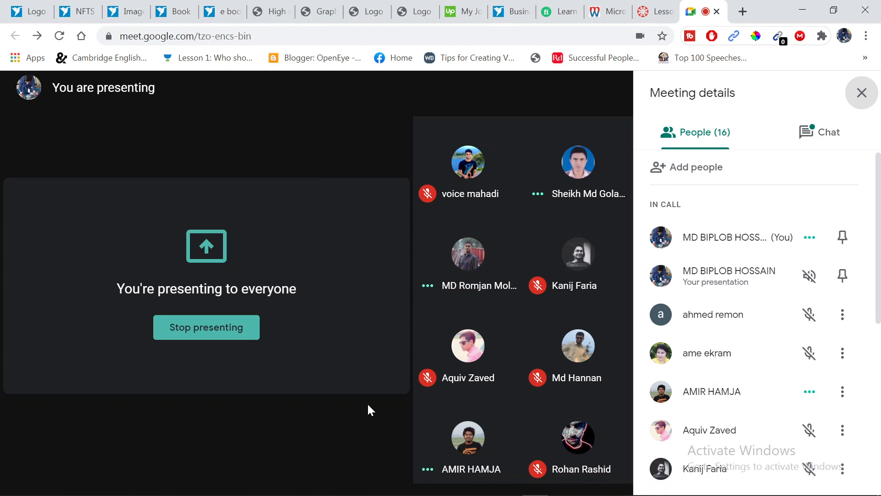
{"action": "mouse_move", "coordinate": [354, 427]}
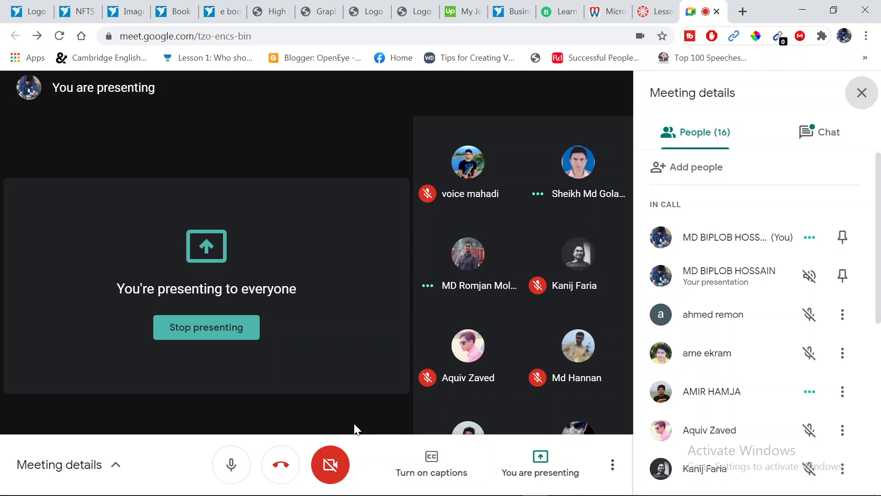
{"action": "left_click", "coordinate": [242, 463]}
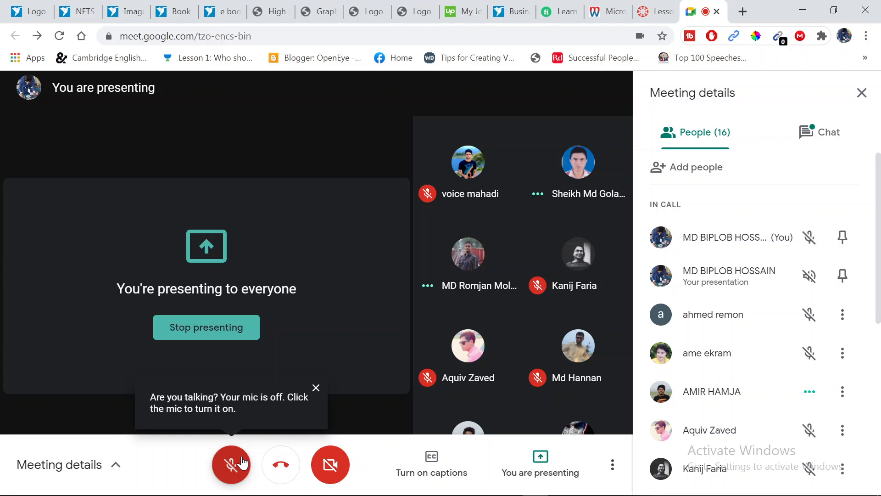
{"action": "left_click", "coordinate": [241, 462]}
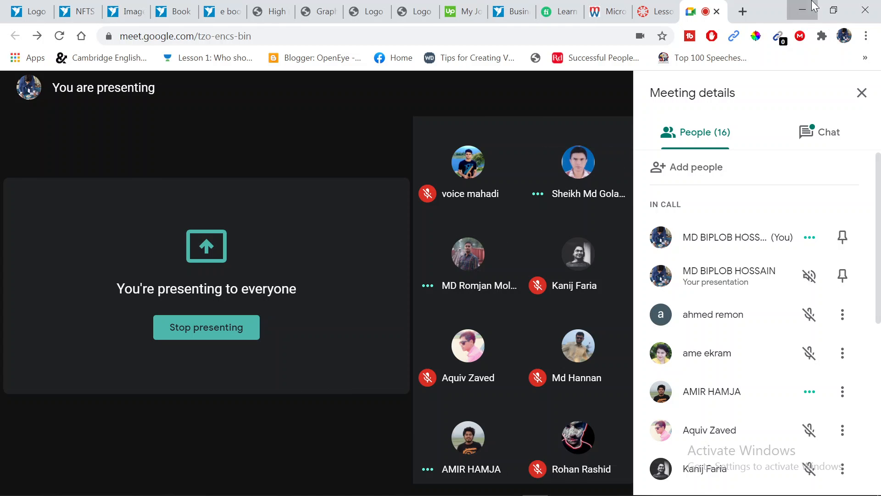
{"action": "left_click", "coordinate": [813, 7]}
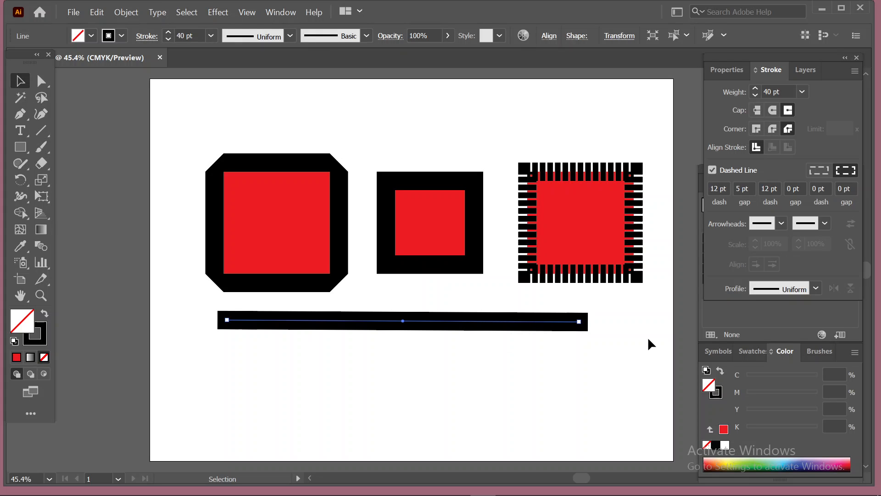
Step: Move the line above the three rectangles and open its start arrowhead choices
{"action": "left_click_drag", "start_coordinate": [611, 313], "coordinate": [537, 347]}
{"action": "left_click_drag", "start_coordinate": [364, 311], "coordinate": [414, 122]}
{"action": "mouse_move", "coordinate": [387, 326]}
{"action": "left_mouse_down"}
{"action": "mouse_move", "coordinate": [442, 112]}
{"action": "mouse_move", "coordinate": [413, 125]}
{"action": "left_mouse_up"}
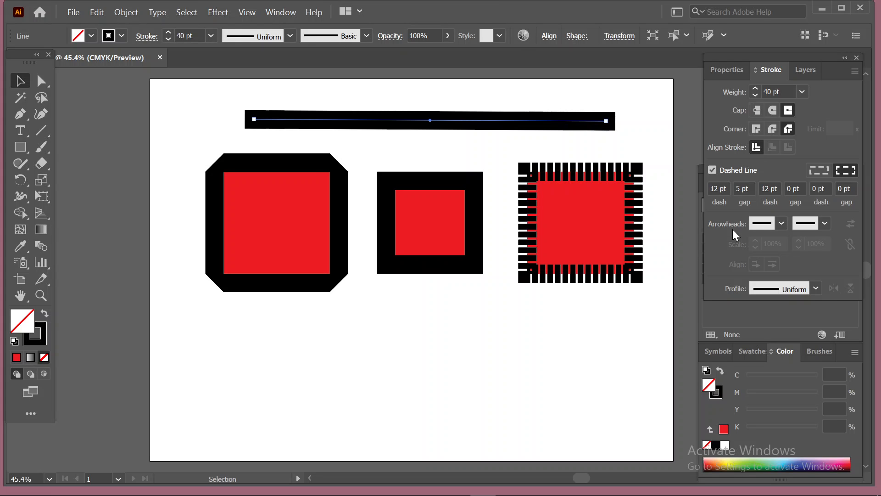
{"action": "left_click", "coordinate": [778, 221]}
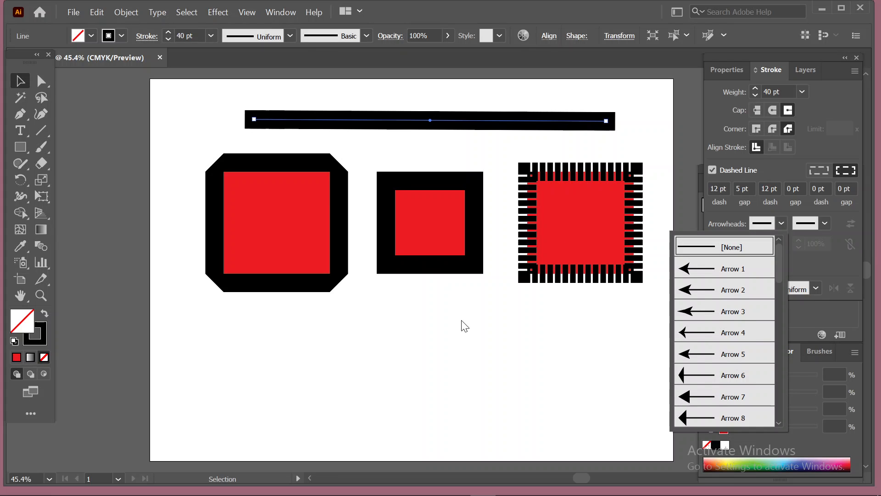
Step: Switch to Google Meet, mute the microphone, check the recording in OBS, and toggle the microphone back
{"action": "left_click", "coordinate": [545, 486]}
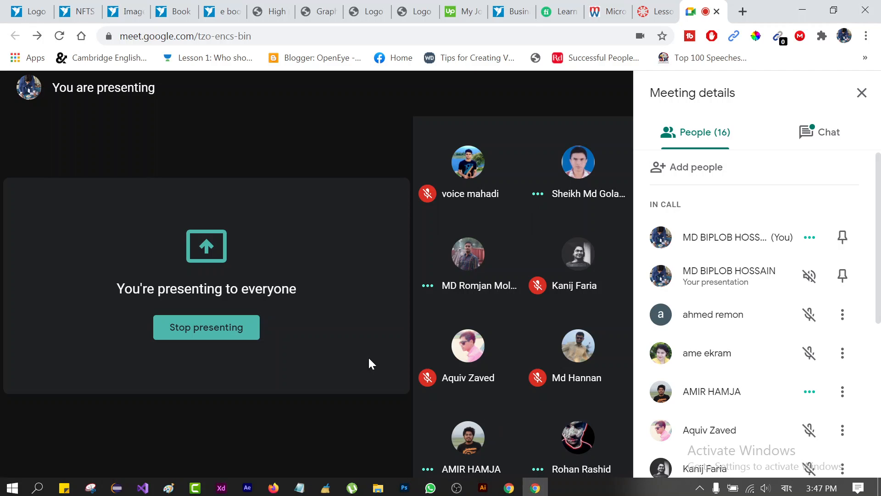
{"action": "left_click", "coordinate": [242, 455]}
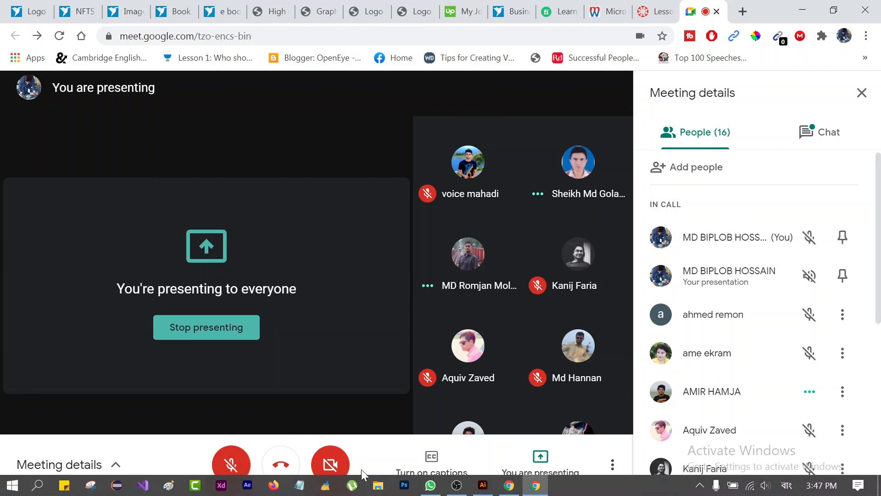
{"action": "left_click", "coordinate": [456, 485]}
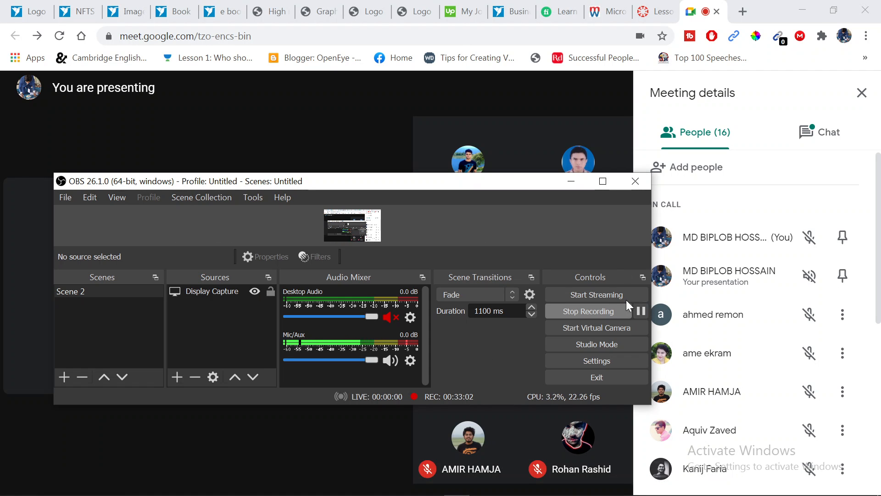
{"action": "left_click", "coordinate": [570, 181]}
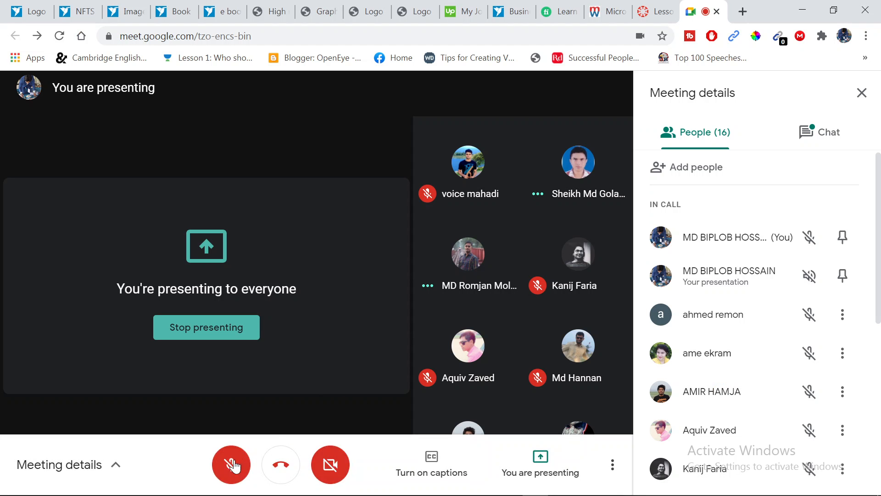
{"action": "left_click", "coordinate": [236, 456]}
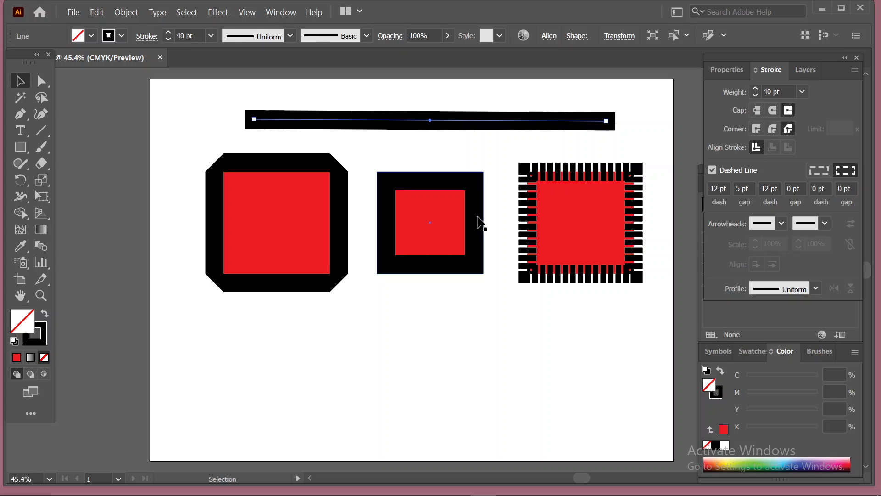
Step: Apply Arrow 1 arrowheads to both ends of the line and move the line below the three rectangles
{"action": "left_click", "coordinate": [780, 223]}
{"action": "left_click", "coordinate": [711, 270]}
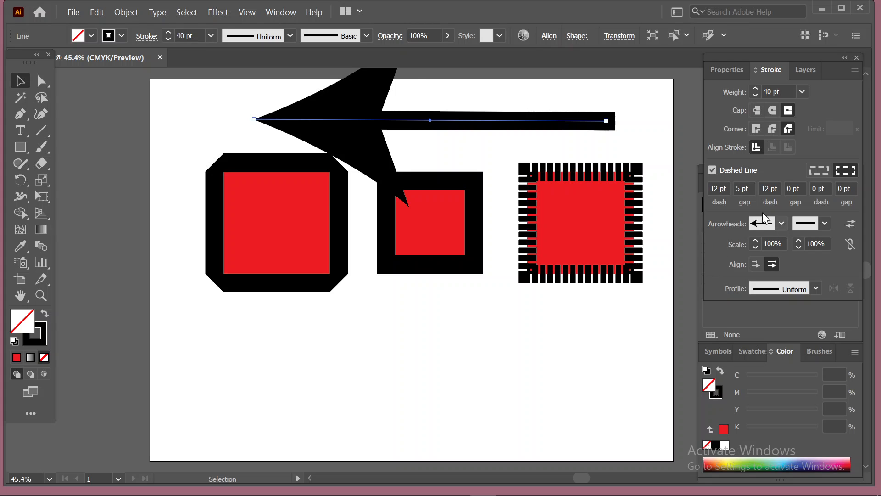
{"action": "left_click_drag", "start_coordinate": [344, 103], "coordinate": [321, 362]}
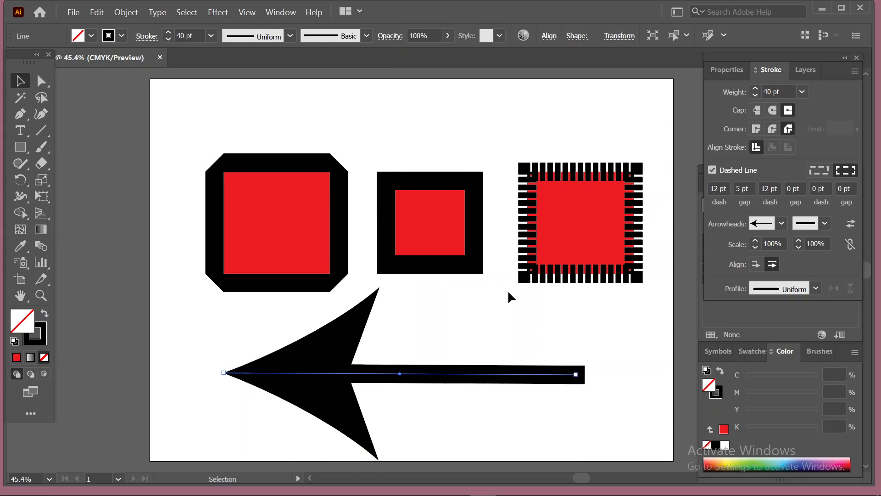
{"action": "left_click", "coordinate": [823, 222]}
{"action": "left_click", "coordinate": [790, 266]}
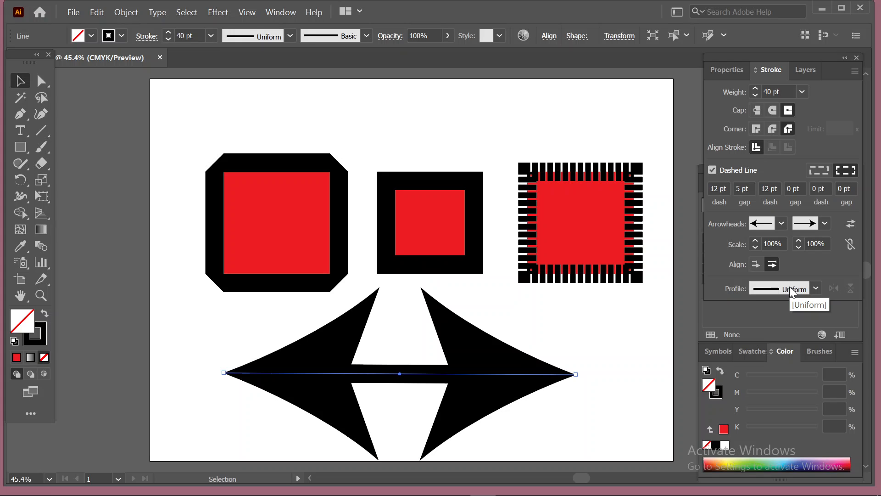
Step: Scale the line's start arrowhead to 75% and its end arrowhead to 83%
{"action": "left_click", "coordinate": [755, 248]}
{"action": "left_click", "coordinate": [753, 247]}
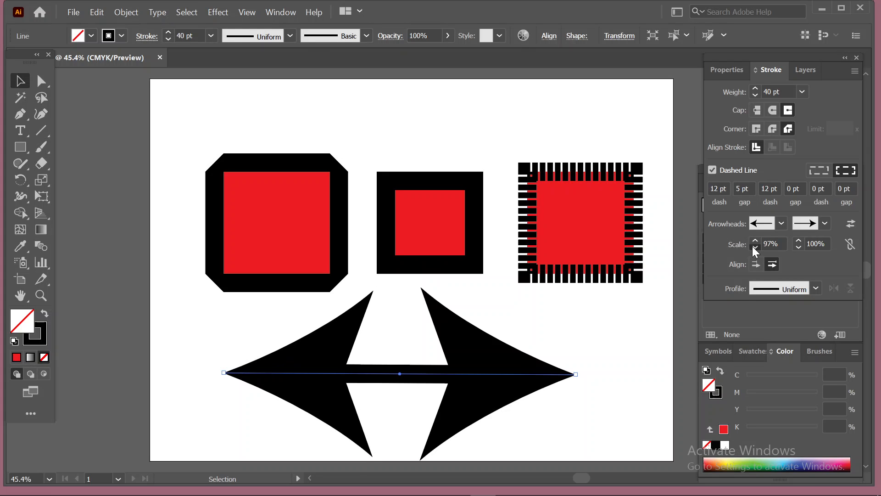
{"action": "left_click", "coordinate": [755, 247]}
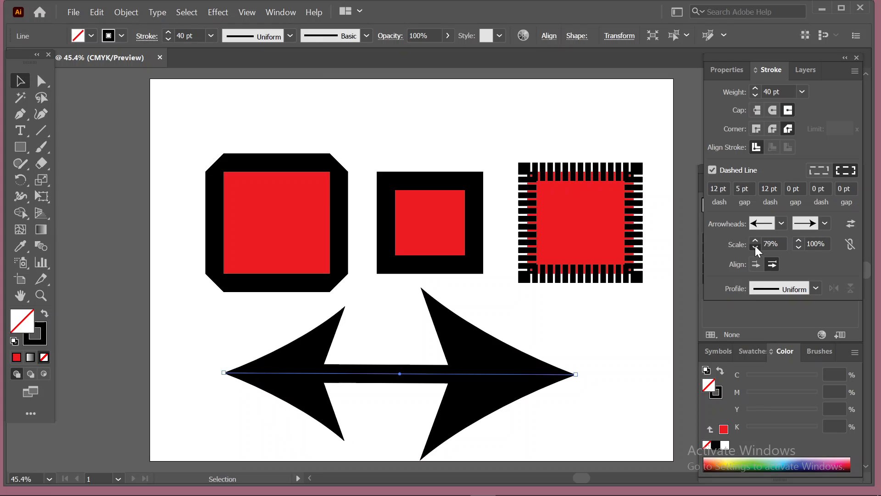
{"action": "left_click", "coordinate": [799, 246]}
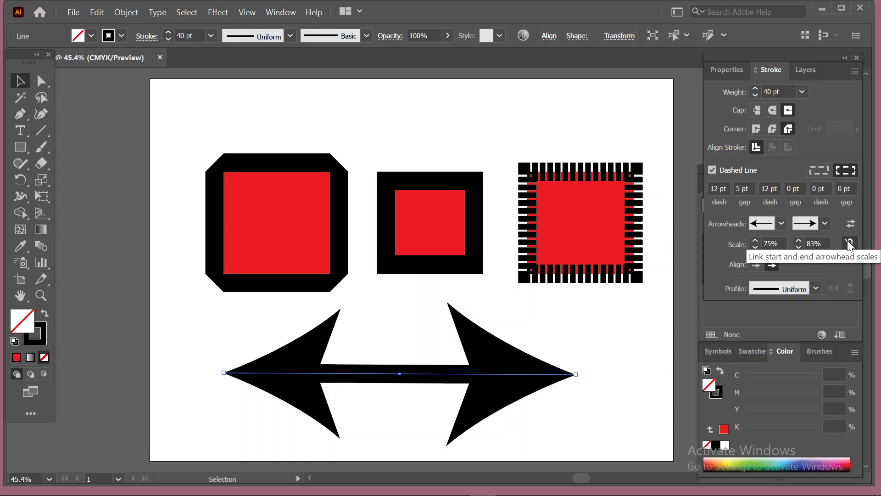
Step: Change the line's end arrowhead to Arrow 6 and swap the start and end arrowheads
{"action": "left_click", "coordinate": [823, 224]}
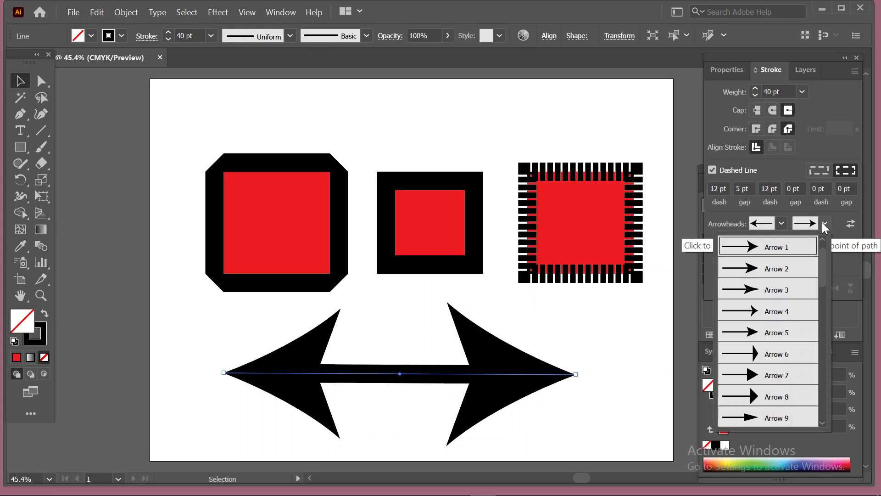
{"action": "left_click", "coordinate": [748, 385]}
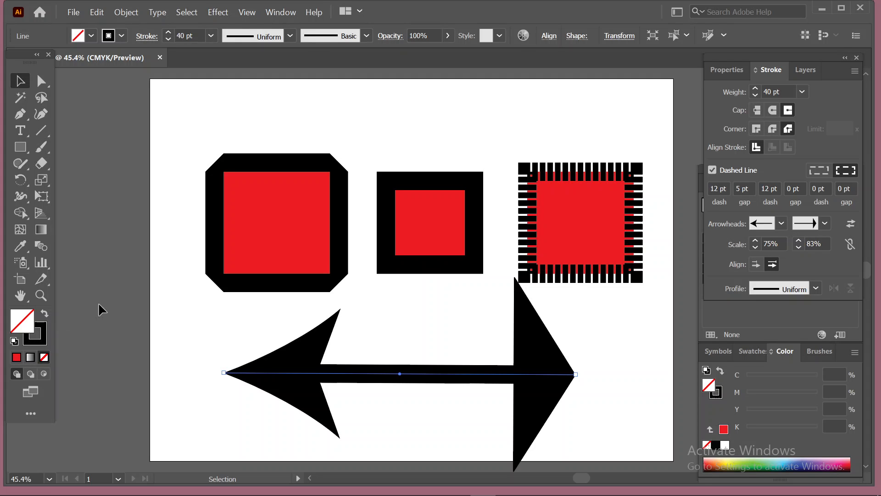
{"action": "left_click", "coordinate": [849, 226]}
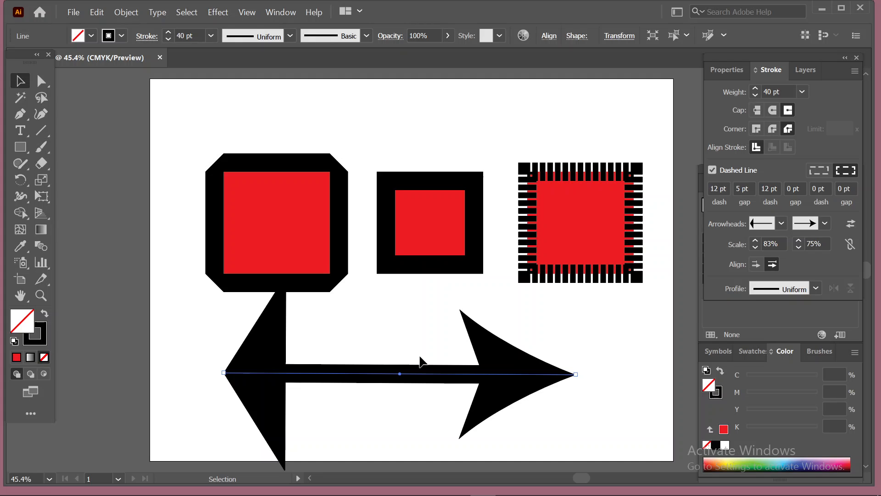
Step: Try both arrowhead alignments on the line, finishing with the arrow tips extended beyond the path ends
{"action": "left_click", "coordinate": [756, 264]}
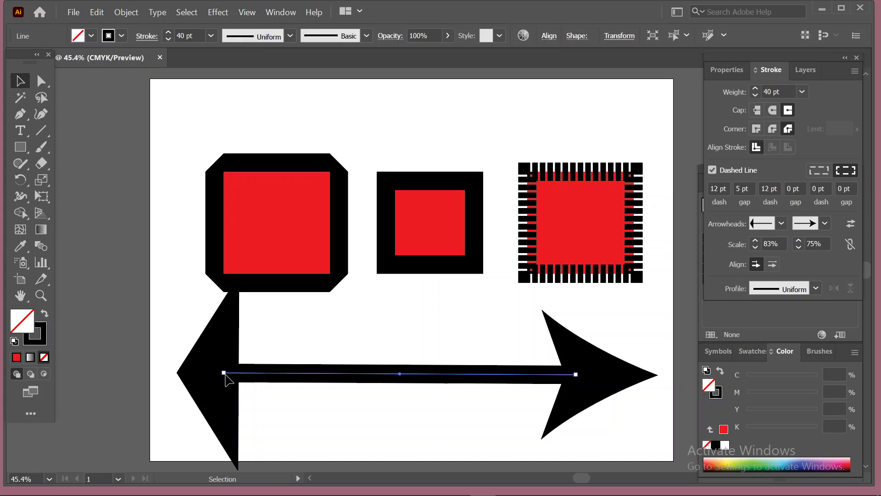
{"action": "left_click", "coordinate": [773, 264]}
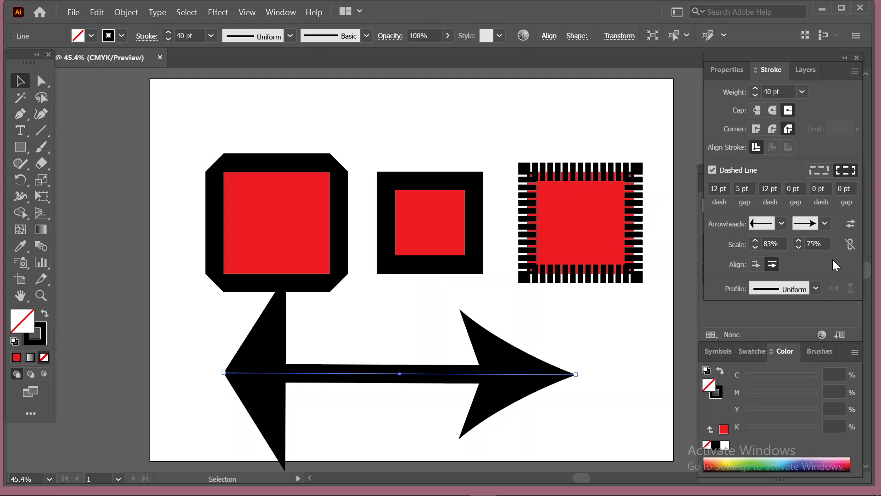
{"action": "left_click", "coordinate": [755, 265]}
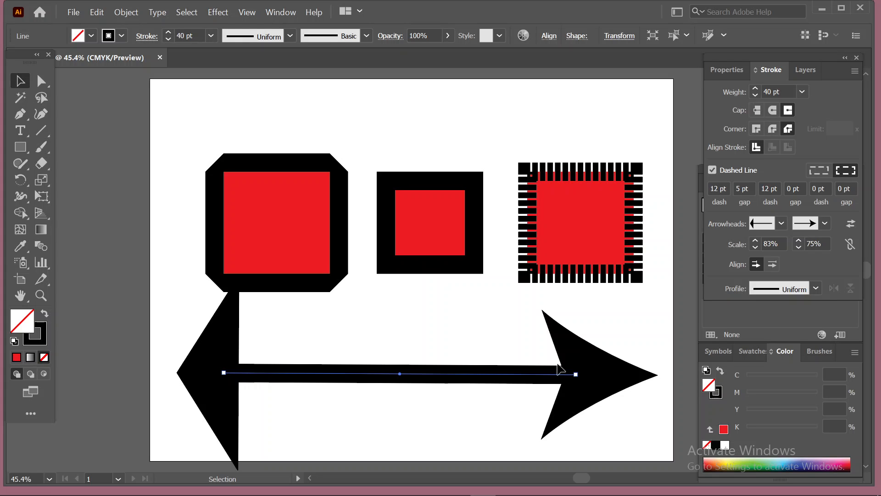
Step: Remove the arrowheads from both ends of the line by setting them to None
{"action": "left_click", "coordinate": [782, 223]}
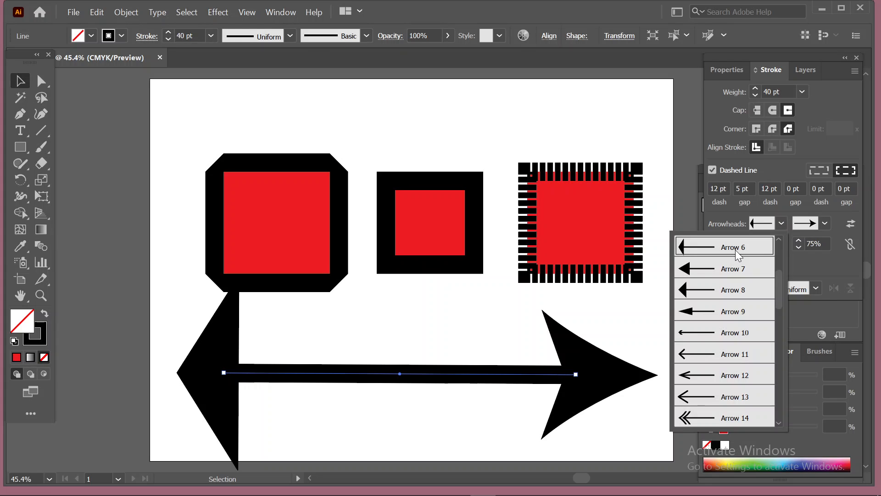
{"action": "scroll", "coordinate": [723, 327], "scroll_direction": "down", "scroll_amount": 9}
{"action": "scroll", "coordinate": [725, 321], "scroll_direction": "up", "scroll_amount": 11}
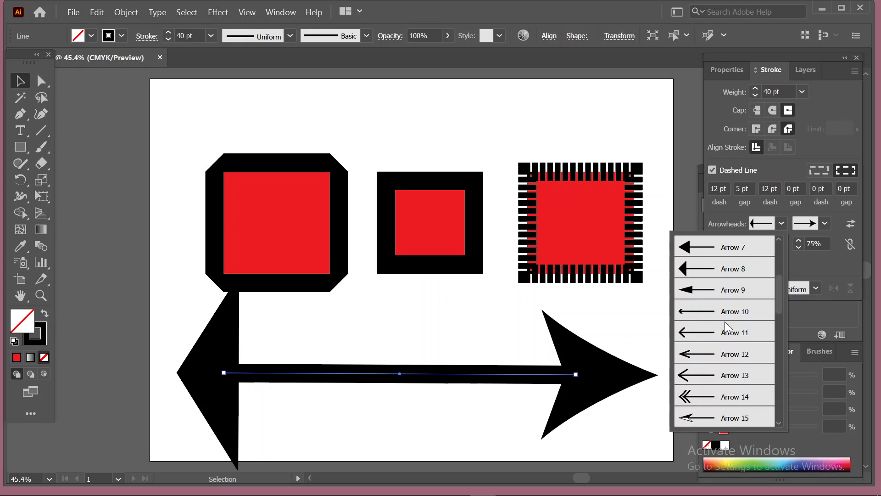
{"action": "left_click", "coordinate": [710, 247]}
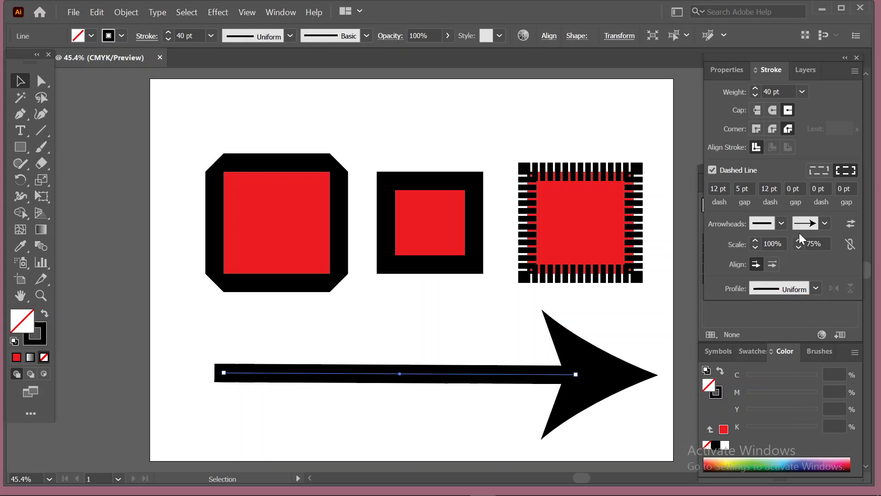
{"action": "left_click", "coordinate": [810, 226]}
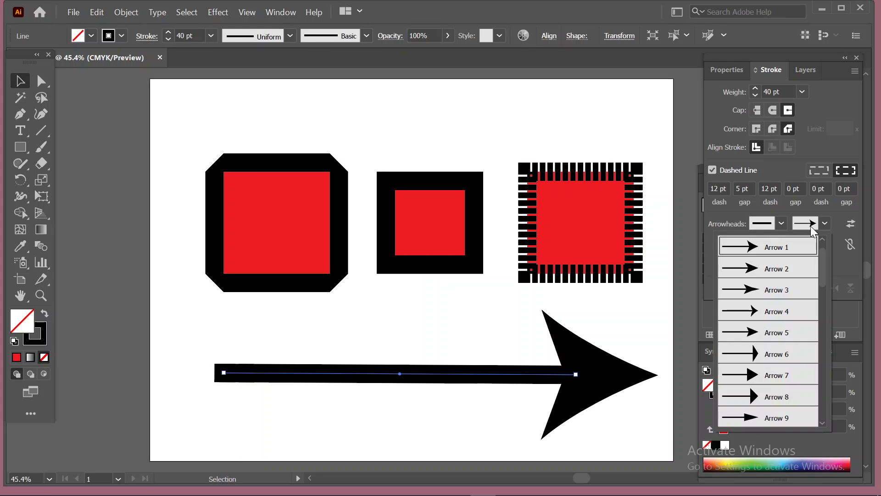
{"action": "scroll", "coordinate": [781, 258], "scroll_direction": "up", "scroll_amount": 1}
{"action": "left_click", "coordinate": [772, 238]}
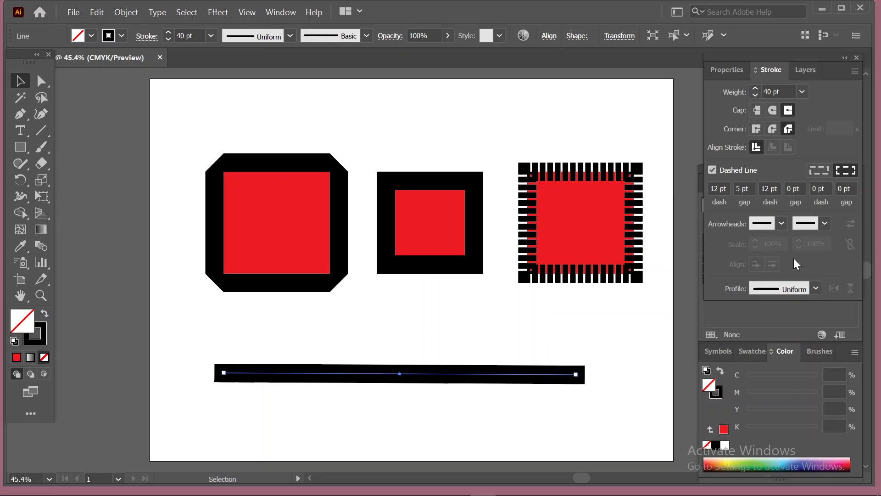
Step: Apply the lens-shaped width profile that tapers at both ends to the line below the rectangles
{"action": "left_click", "coordinate": [815, 290]}
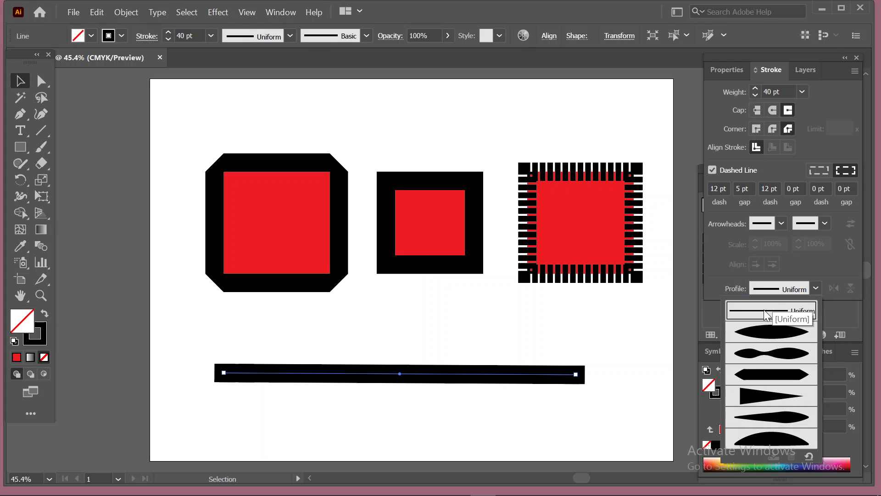
{"action": "left_click", "coordinate": [774, 335]}
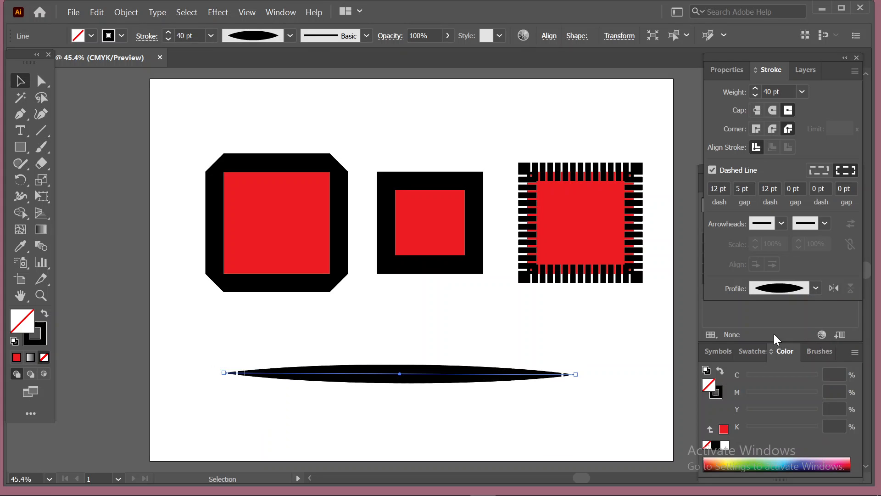
Step: Try the other tapered width profiles on the line below the rectangles, finishing with the elongated teardrop profile that bulges toward its right end
{"action": "left_click", "coordinate": [795, 291]}
{"action": "left_click", "coordinate": [771, 350]}
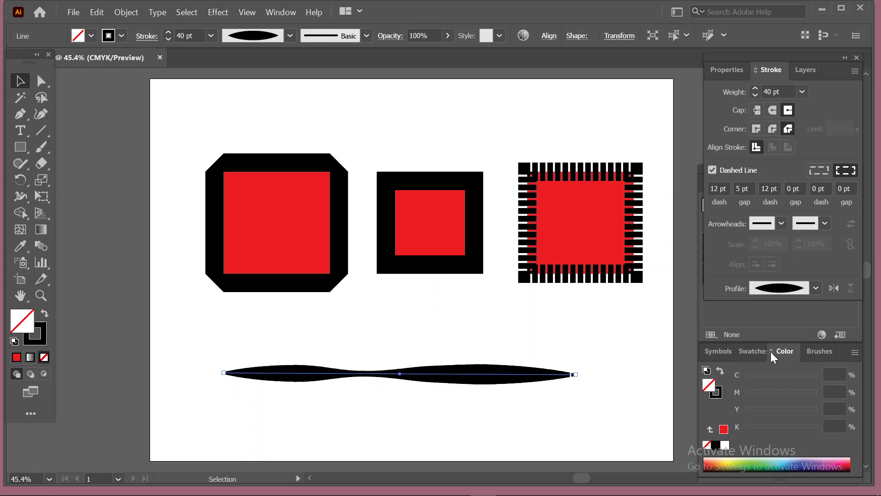
{"action": "left_click", "coordinate": [788, 290]}
{"action": "left_click", "coordinate": [775, 374]}
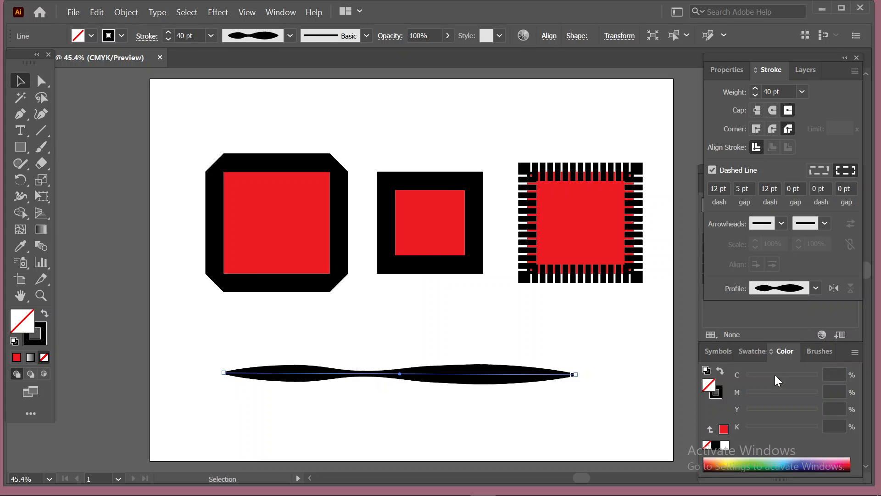
{"action": "left_click", "coordinate": [790, 290]}
{"action": "left_click", "coordinate": [789, 396]}
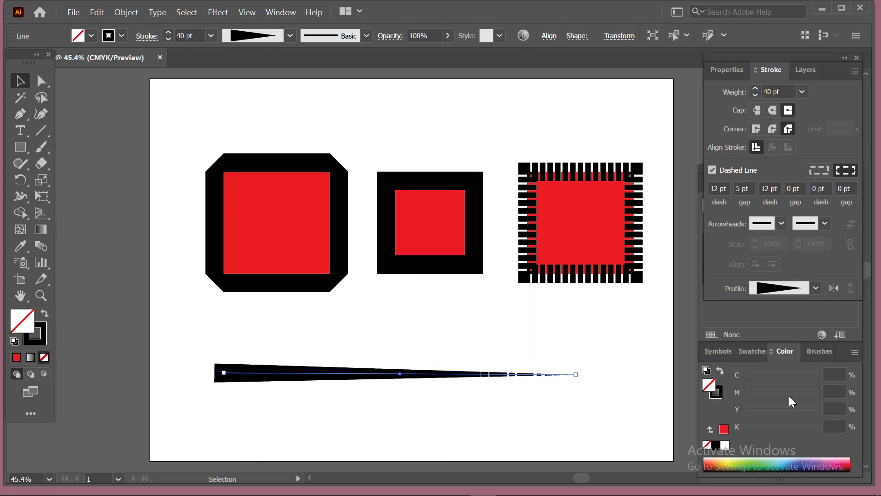
{"action": "left_click", "coordinate": [785, 289]}
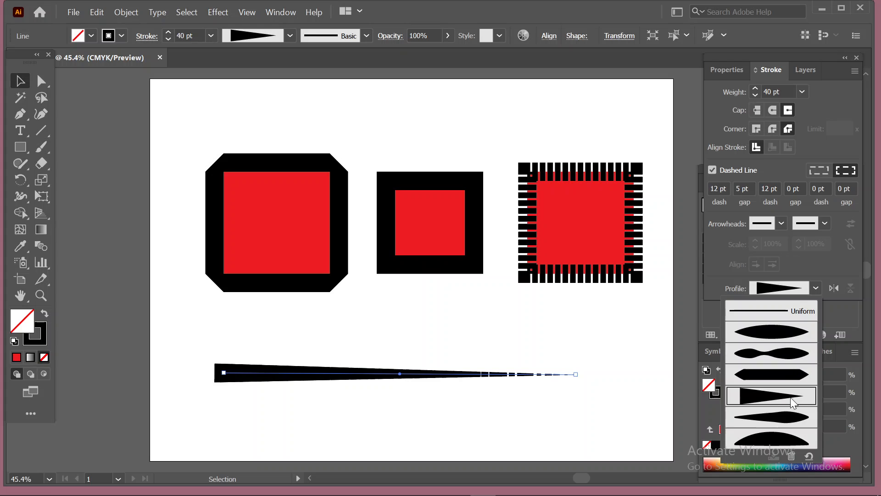
{"action": "left_click", "coordinate": [796, 421]}
{"action": "left_click", "coordinate": [799, 289]}
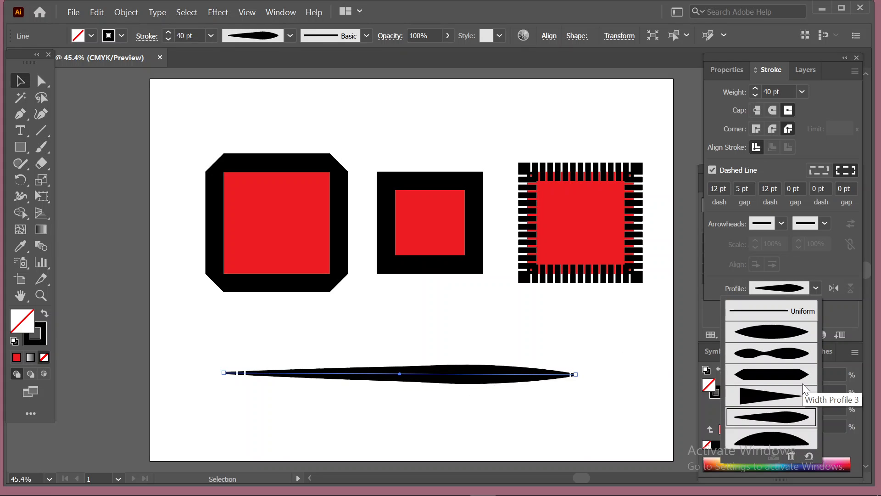
{"action": "left_click", "coordinate": [789, 439]}
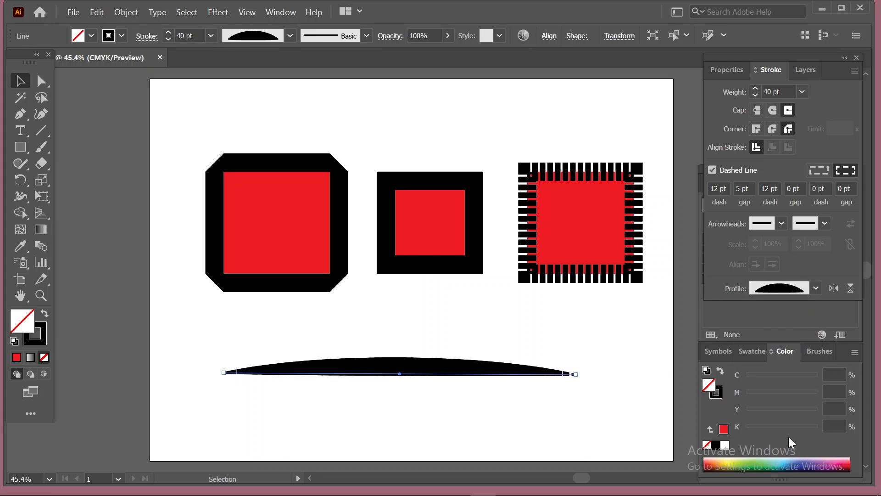
{"action": "left_click", "coordinate": [759, 291]}
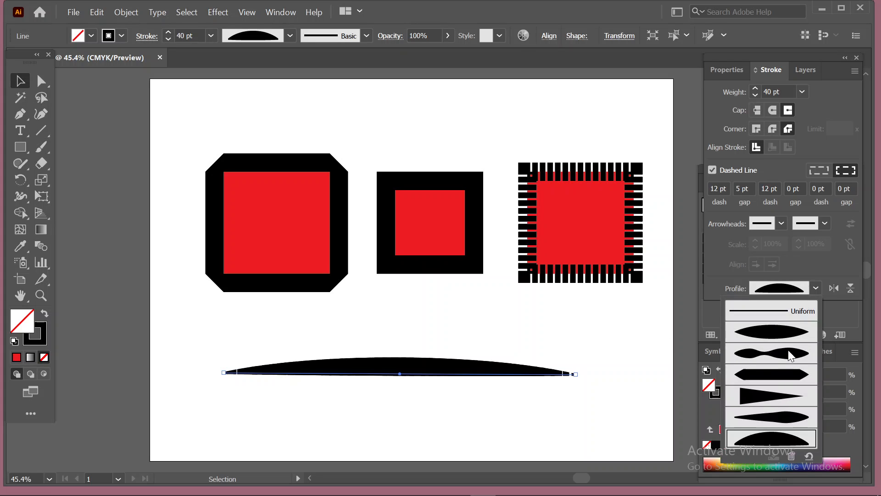
{"action": "left_click", "coordinate": [784, 419]}
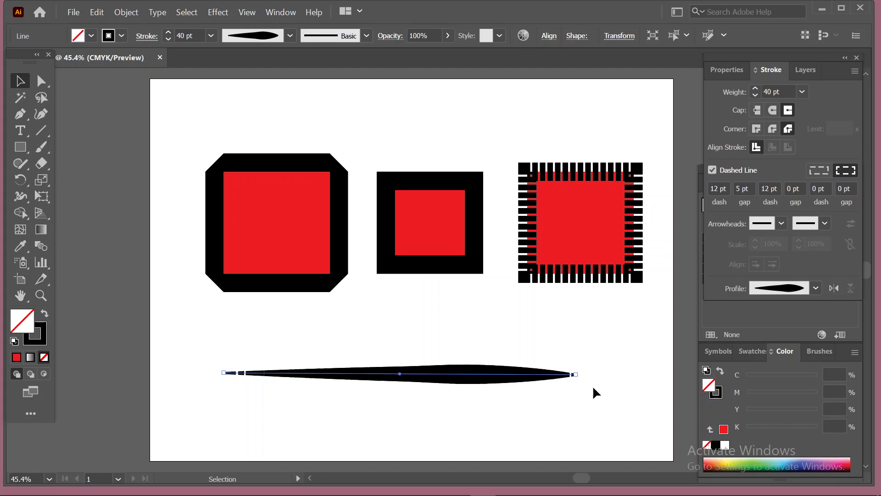
Step: Move only the left end anchor point of the tapered line slightly inward and upward with the Direct Selection tool
{"action": "left_click", "coordinate": [41, 81]}
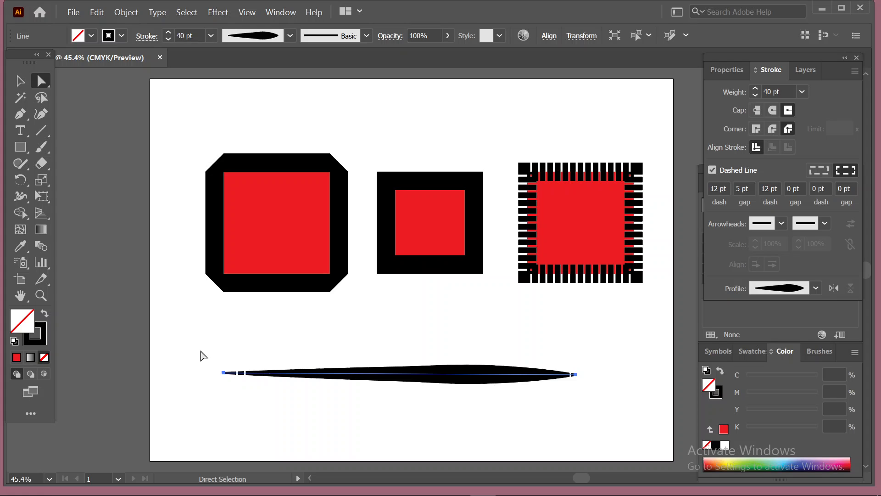
{"action": "left_click_drag", "start_coordinate": [200, 356], "coordinate": [285, 416]}
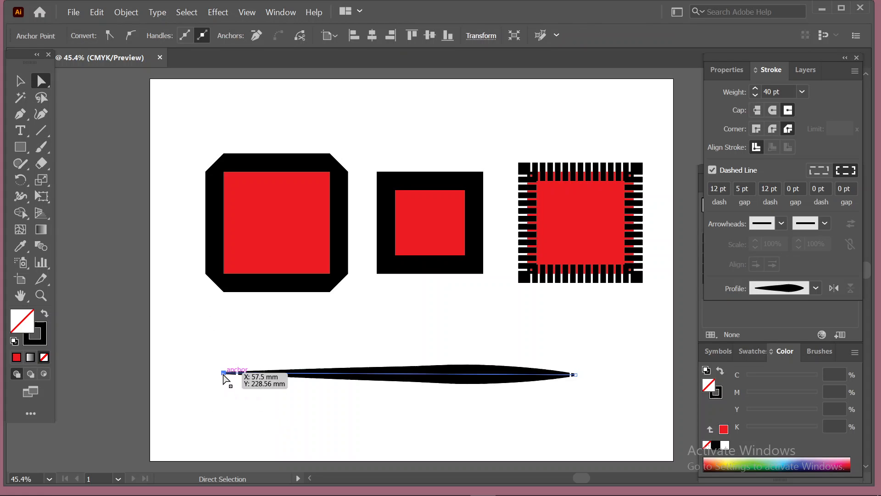
{"action": "mouse_move", "coordinate": [223, 374]}
{"action": "left_mouse_down"}
{"action": "mouse_move", "coordinate": [196, 327]}
{"action": "mouse_move", "coordinate": [205, 332]}
{"action": "mouse_move", "coordinate": [191, 387]}
{"action": "mouse_move", "coordinate": [573, 406]}
{"action": "mouse_move", "coordinate": [580, 365]}
{"action": "mouse_move", "coordinate": [628, 304]}
{"action": "mouse_move", "coordinate": [571, 367]}
{"action": "mouse_move", "coordinate": [577, 407]}
{"action": "mouse_move", "coordinate": [246, 413]}
{"action": "mouse_move", "coordinate": [222, 355]}
{"action": "mouse_move", "coordinate": [381, 339]}
{"action": "mouse_move", "coordinate": [227, 356]}
{"action": "mouse_move", "coordinate": [238, 380]}
{"action": "mouse_move", "coordinate": [234, 367]}
{"action": "left_mouse_up"}
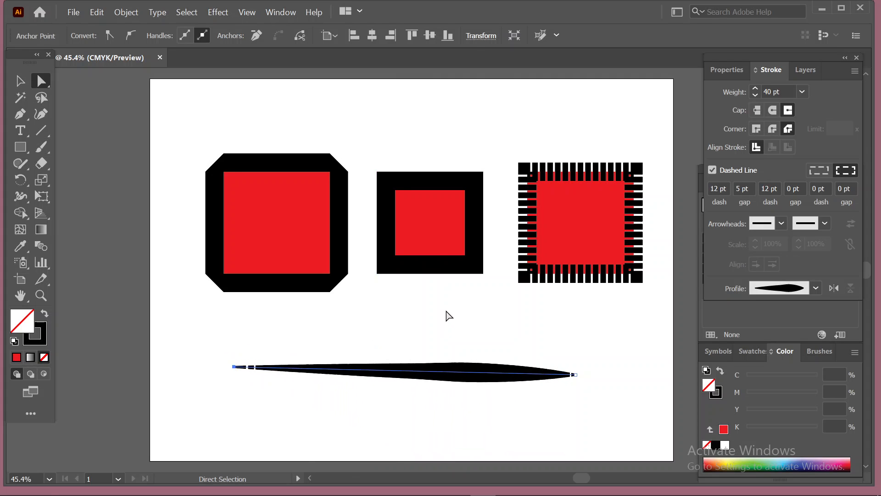
Step: Draw an open, nearly horizontal straight path above the rectangles with the Pen tool and end the path
{"action": "left_click", "coordinate": [18, 112]}
{"action": "left_click", "coordinate": [215, 110]}
{"action": "left_click", "coordinate": [537, 122]}
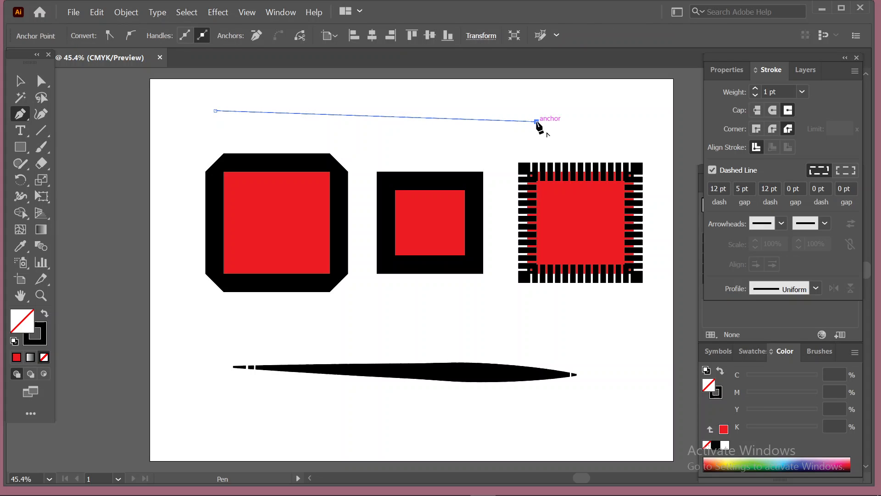
{"action": "left_click", "coordinate": [564, 125], "text": "ctrl"}
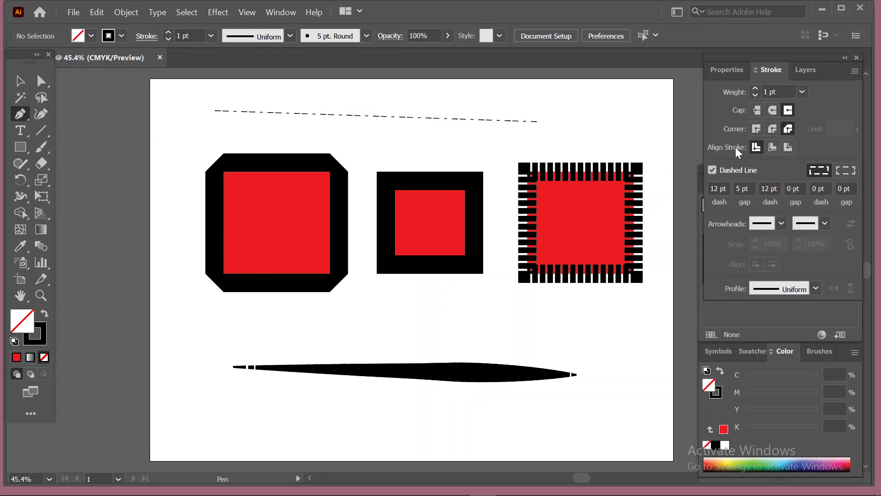
Step: Turn off the dashed stroke on the path above the rectangles so it is a solid line
{"action": "left_click", "coordinate": [713, 170]}
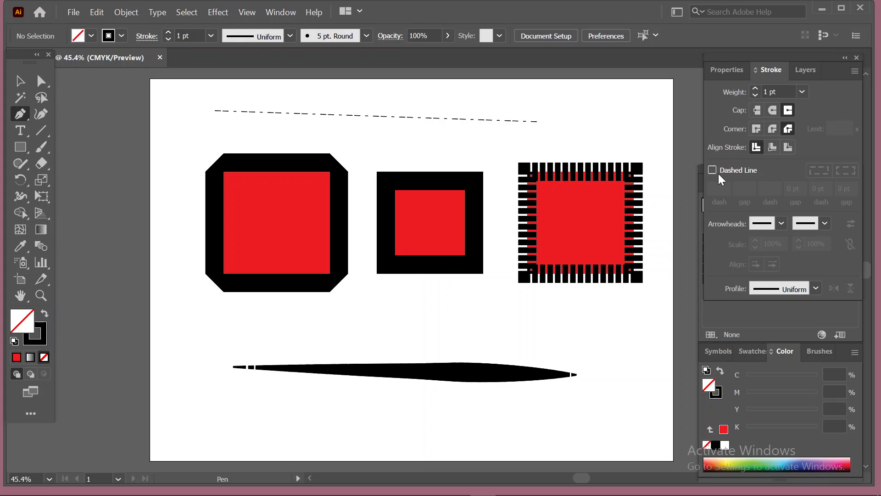
{"action": "left_click", "coordinate": [20, 80]}
{"action": "mouse_move", "coordinate": [190, 98]}
{"action": "left_mouse_down"}
{"action": "mouse_move", "coordinate": [311, 133]}
{"action": "mouse_move", "coordinate": [475, 137]}
{"action": "left_mouse_up"}
{"action": "left_click", "coordinate": [713, 170]}
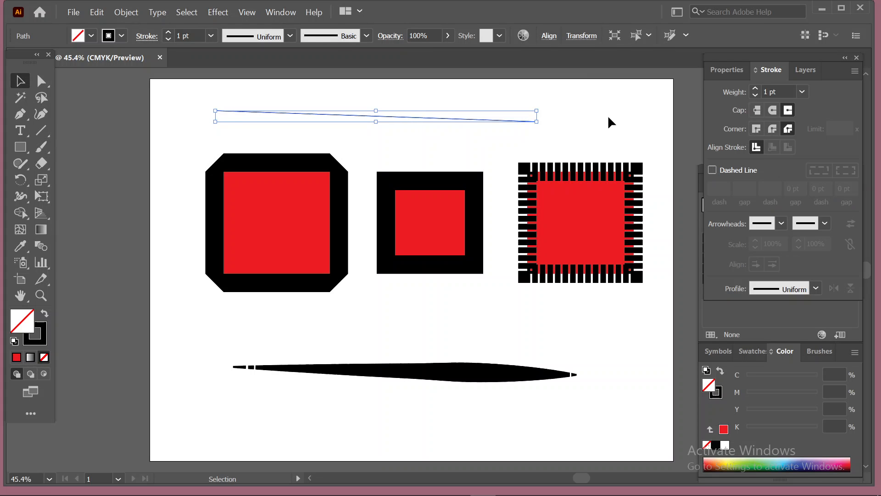
{"action": "left_click", "coordinate": [607, 114]}
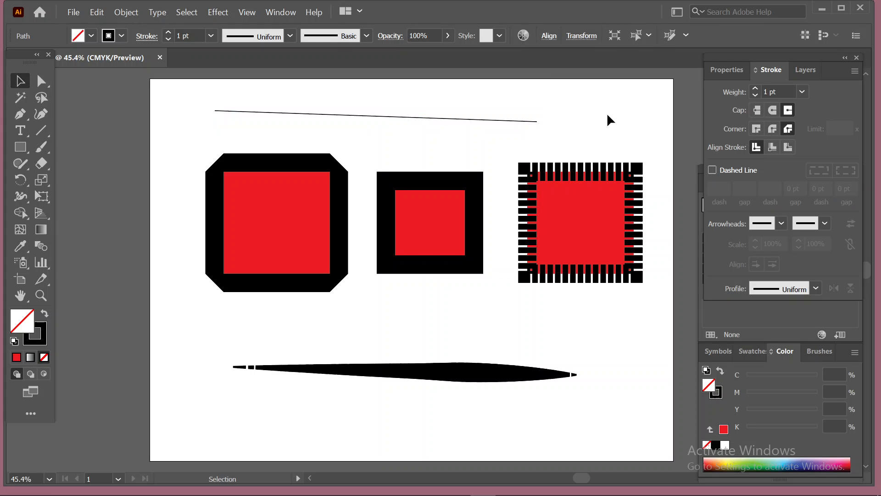
Step: Set the stroke weight of the line above the rectangles to 7 pt
{"action": "left_click", "coordinate": [479, 119]}
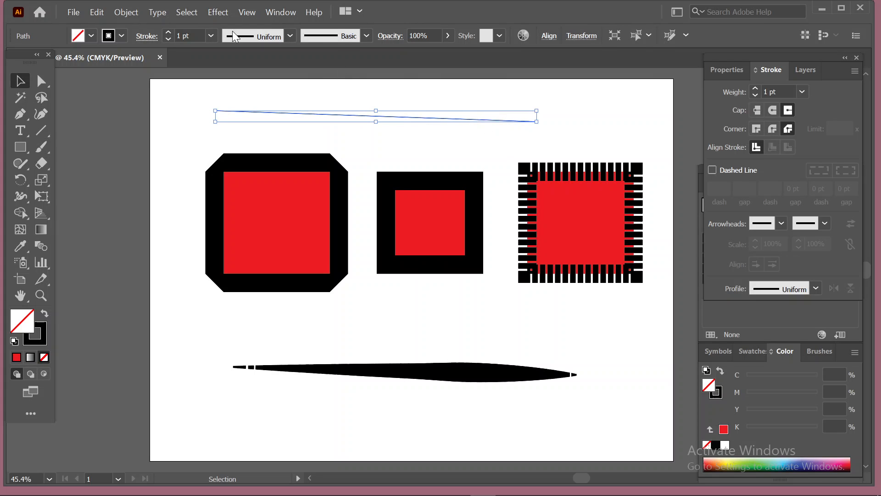
{"action": "left_click", "coordinate": [212, 35]}
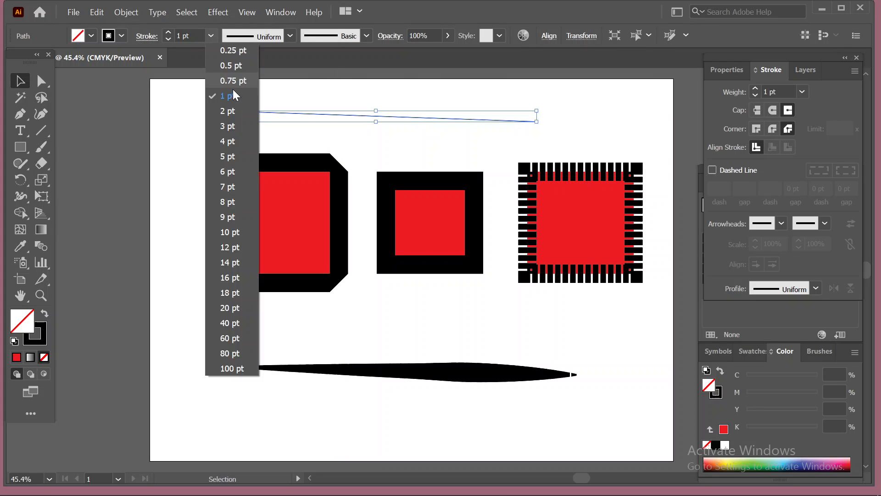
{"action": "left_click", "coordinate": [228, 186]}
{"action": "left_click", "coordinate": [582, 88]}
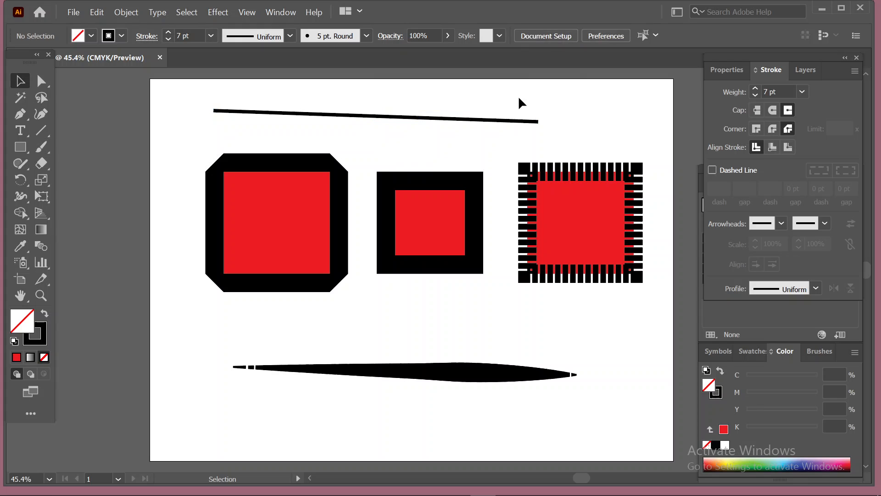
Step: Apply the double-bulge width profile to the line above the rectangles and move the line slightly right and down
{"action": "left_click_drag", "start_coordinate": [519, 95], "coordinate": [526, 152]}
{"action": "left_click", "coordinate": [816, 289]}
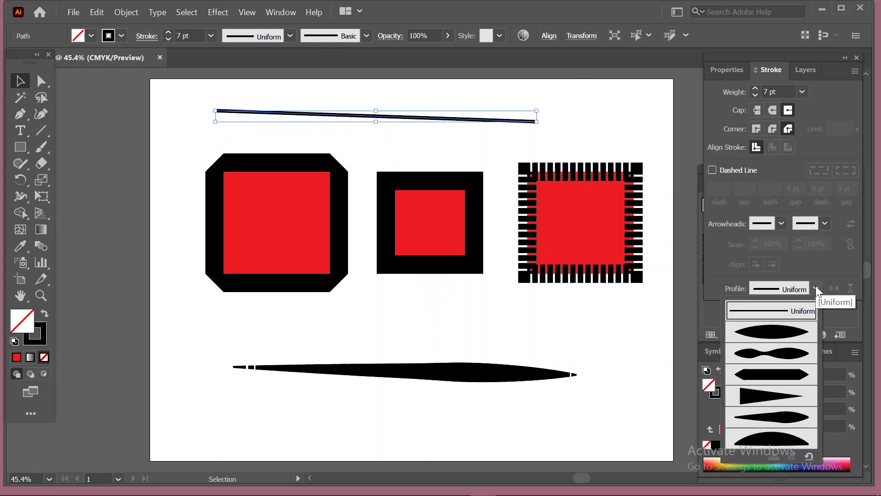
{"action": "left_click", "coordinate": [790, 352]}
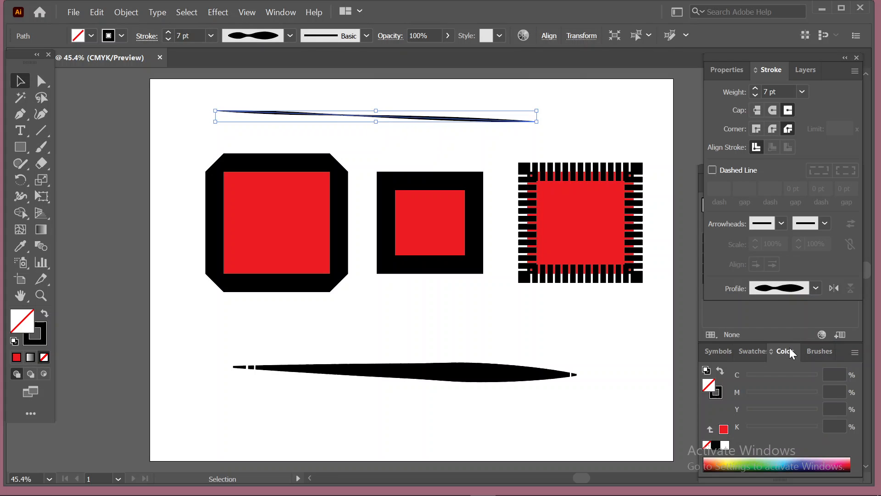
{"action": "left_click", "coordinate": [625, 134]}
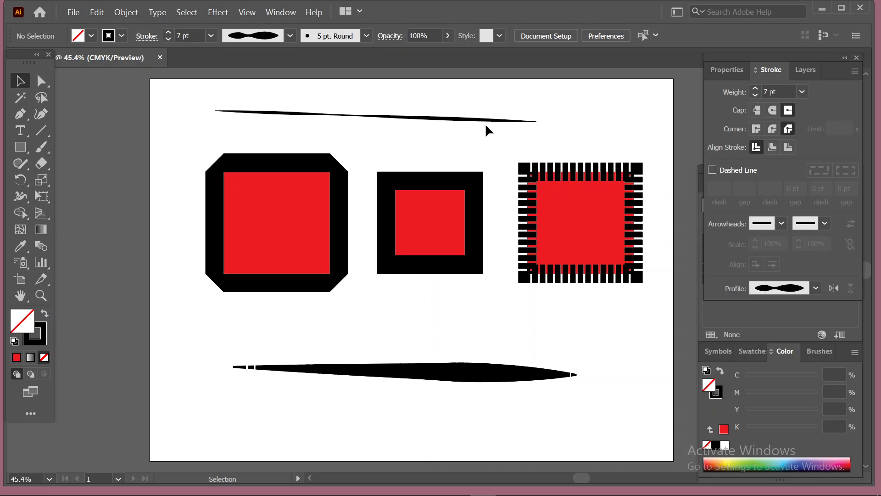
{"action": "left_click_drag", "start_coordinate": [465, 121], "coordinate": [533, 134]}
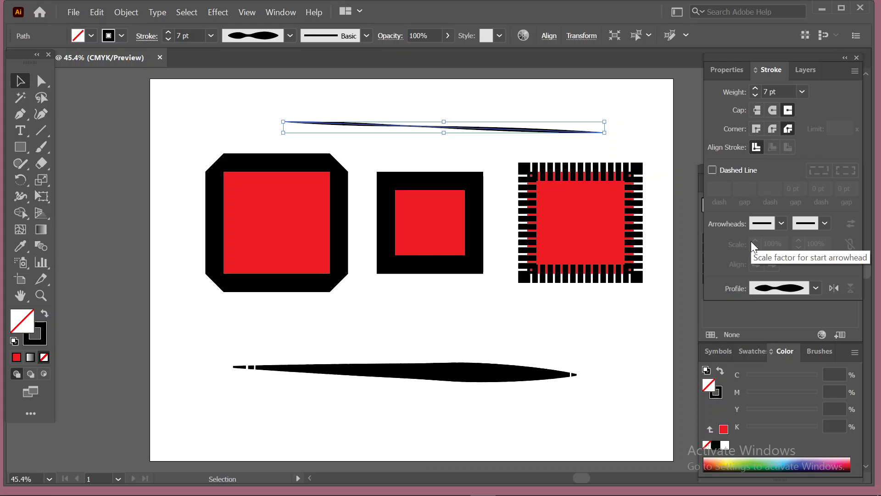
Step: Delete all artwork from the artboard and draw one long, nearly horizontal line segment across its upper half
{"action": "mouse_move", "coordinate": [189, 102]}
{"action": "left_mouse_down"}
{"action": "mouse_move", "coordinate": [244, 220]}
{"action": "mouse_move", "coordinate": [554, 374]}
{"action": "mouse_move", "coordinate": [622, 399]}
{"action": "left_mouse_up"}
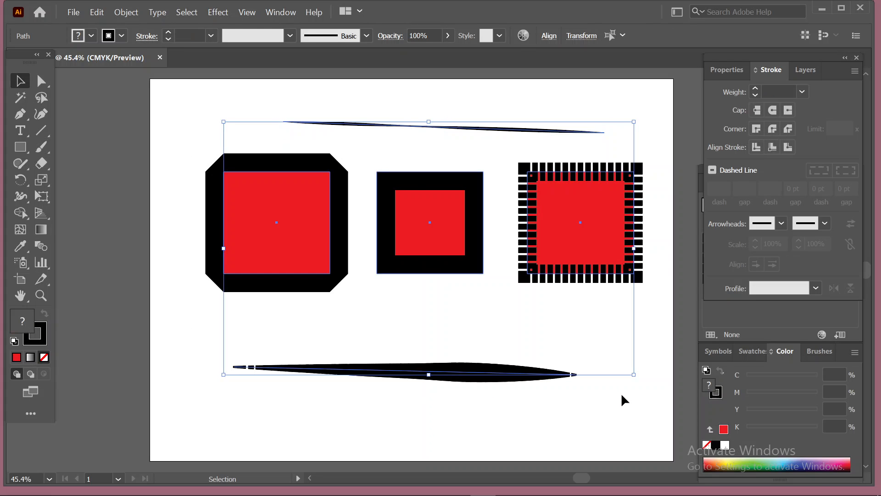
{"action": "key", "text": "Delete"}
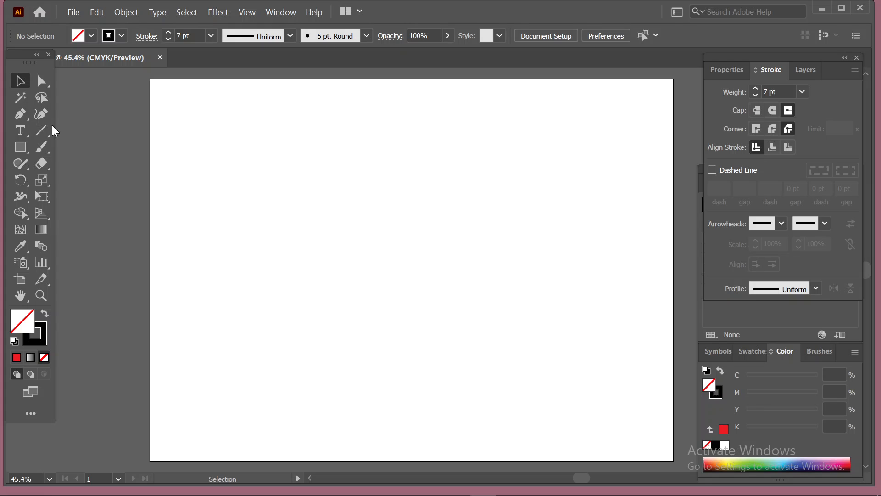
{"action": "left_click", "coordinate": [42, 131]}
{"action": "left_click_drag", "start_coordinate": [240, 204], "coordinate": [567, 191]}
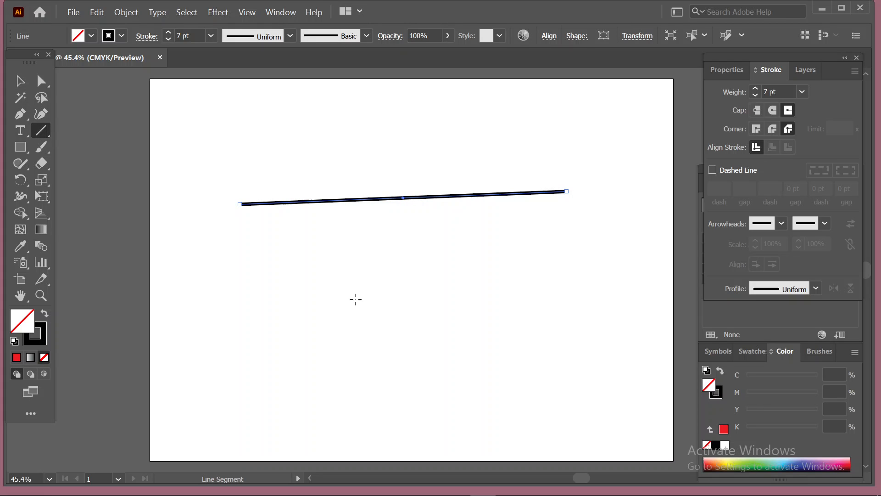
{"action": "left_click", "coordinate": [20, 85]}
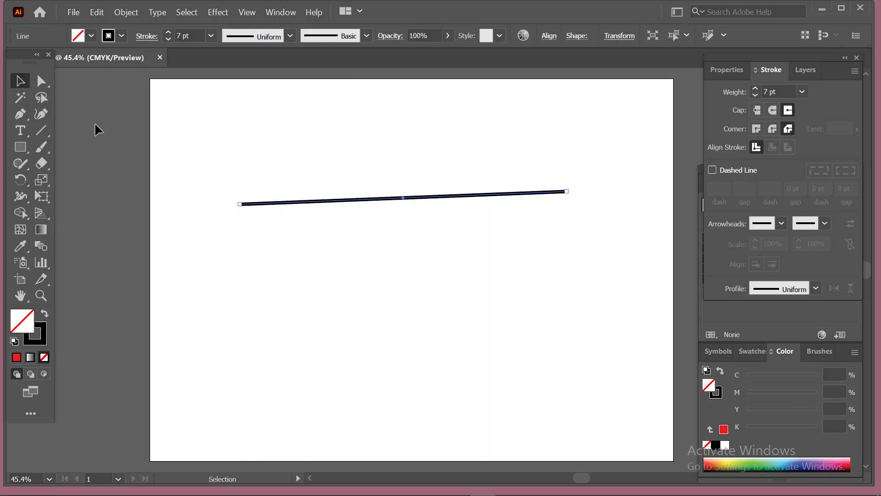
Step: Show the Brushes panel and try the charcoal-like and orange ornamental brushes on the line, finishing with the soft grey 6.00 bristle brush
{"action": "left_click", "coordinate": [277, 11]}
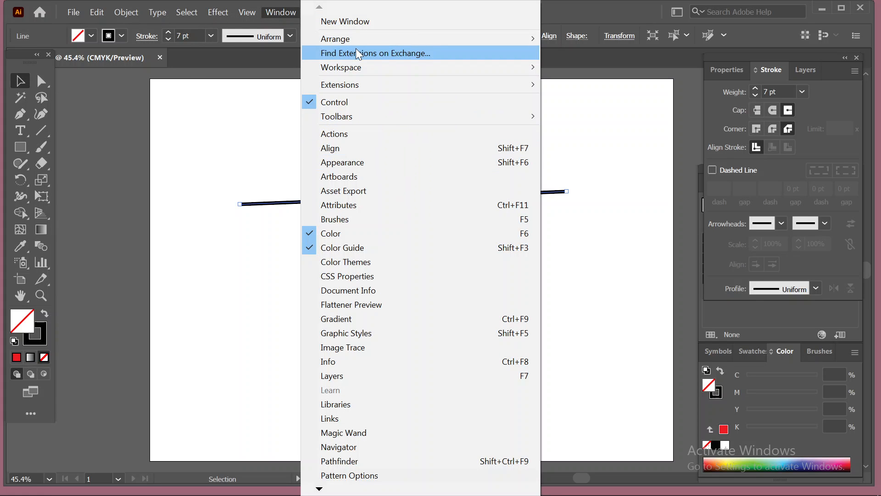
{"action": "left_click", "coordinate": [386, 219]}
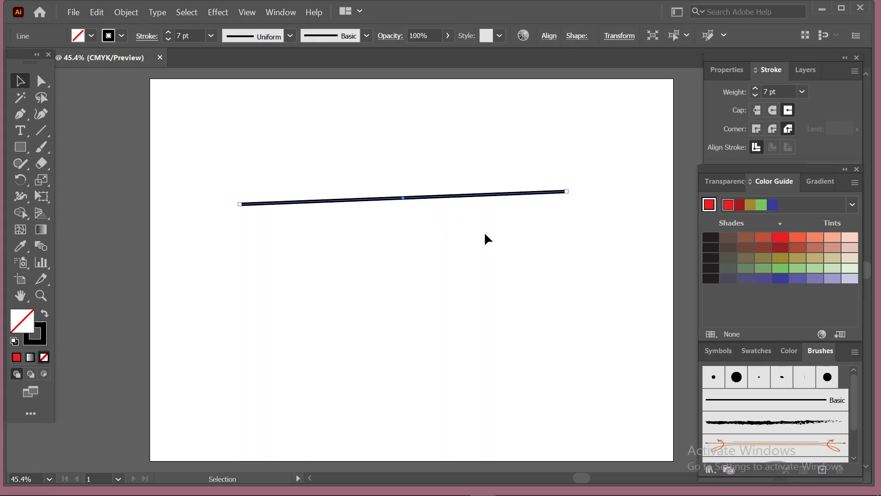
{"action": "left_click", "coordinate": [754, 422]}
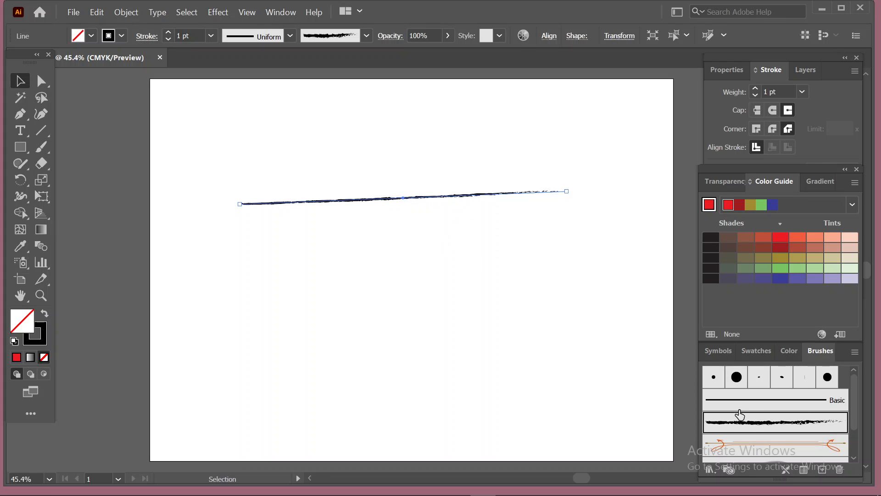
{"action": "scroll", "coordinate": [739, 415], "scroll_direction": "down", "scroll_amount": 2}
{"action": "left_click", "coordinate": [751, 402]}
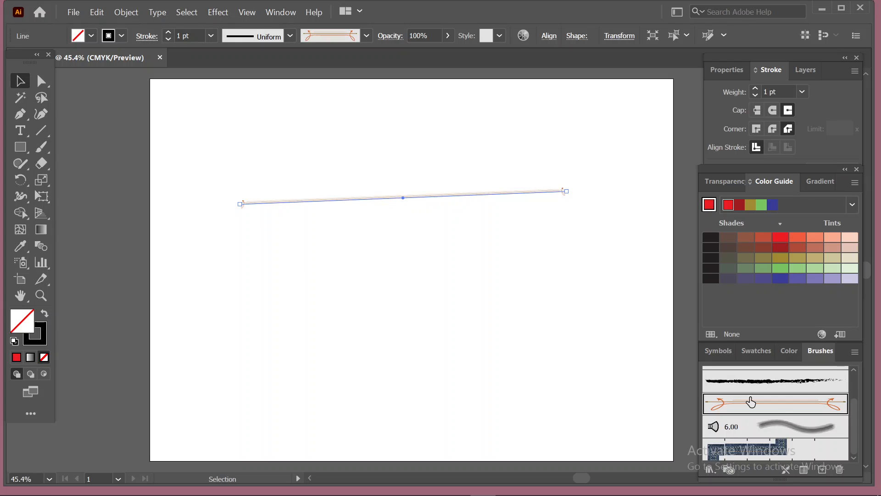
{"action": "left_click", "coordinate": [788, 433]}
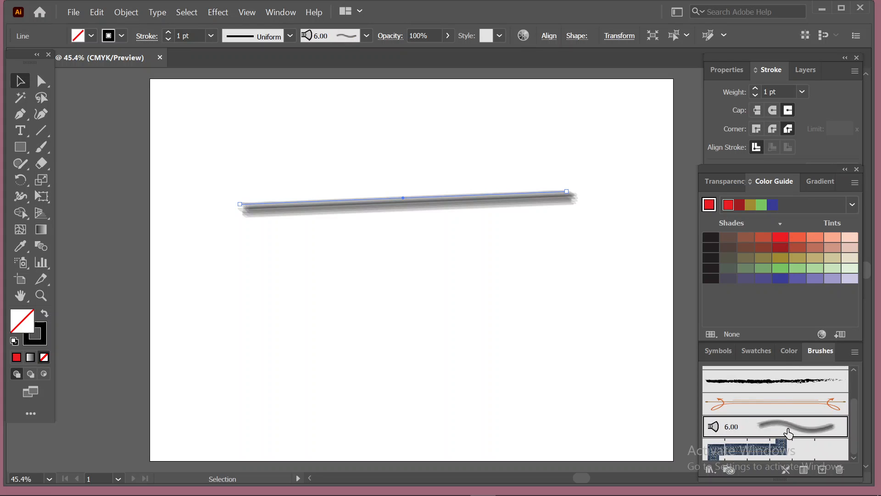
{"action": "scroll", "coordinate": [827, 426], "scroll_direction": "up", "scroll_amount": 2}
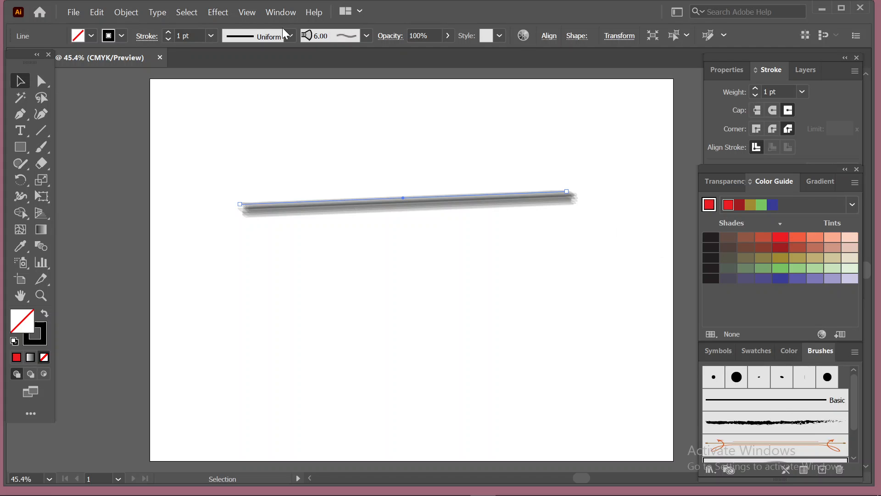
{"action": "left_click", "coordinate": [278, 12]}
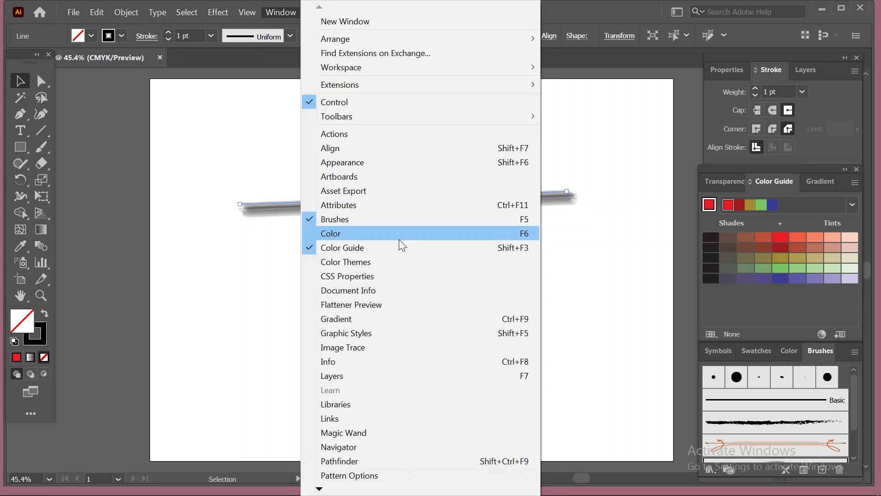
{"action": "left_click", "coordinate": [626, 85]}
{"action": "scroll", "coordinate": [820, 416], "scroll_direction": "down", "scroll_amount": 2}
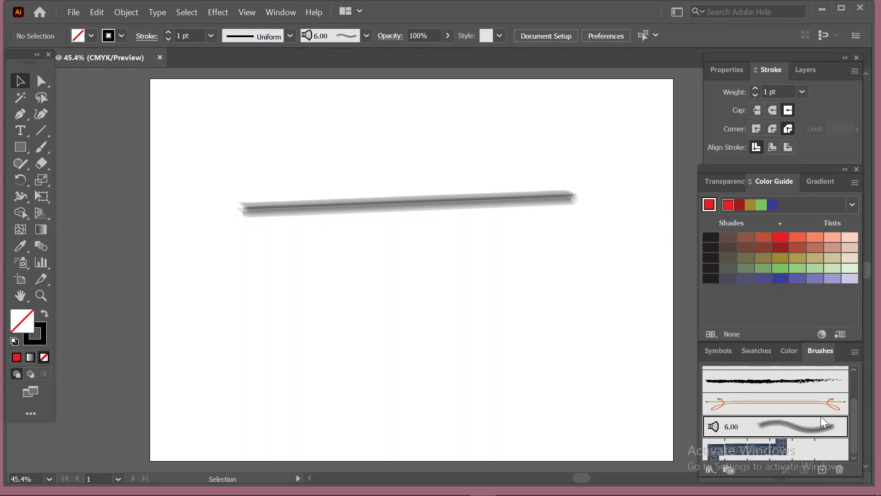
Step: Apply the Denim Seam brush to the line and move the line up near the top of the artboard
{"action": "left_click", "coordinate": [789, 448]}
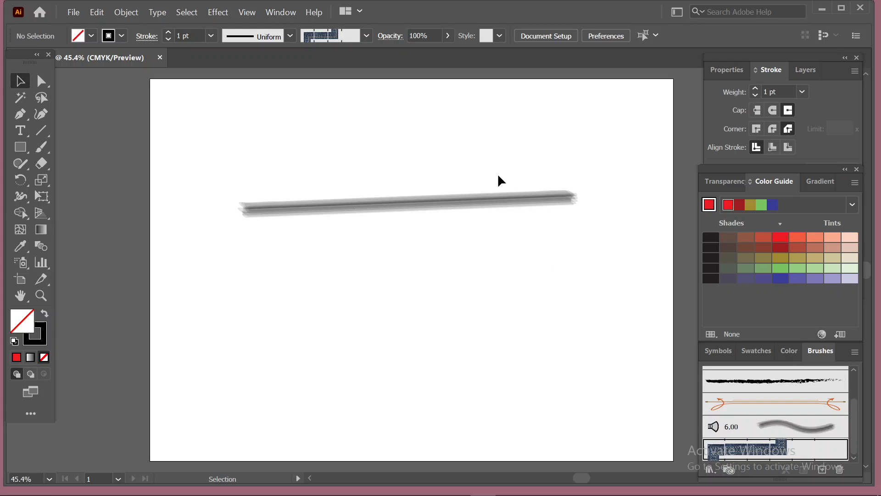
{"action": "left_click", "coordinate": [514, 193]}
{"action": "left_click", "coordinate": [745, 452]}
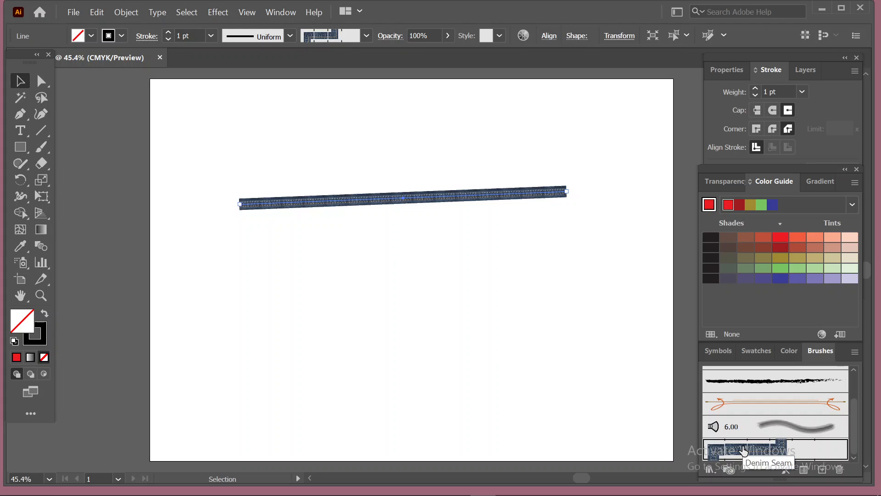
{"action": "left_click", "coordinate": [576, 329]}
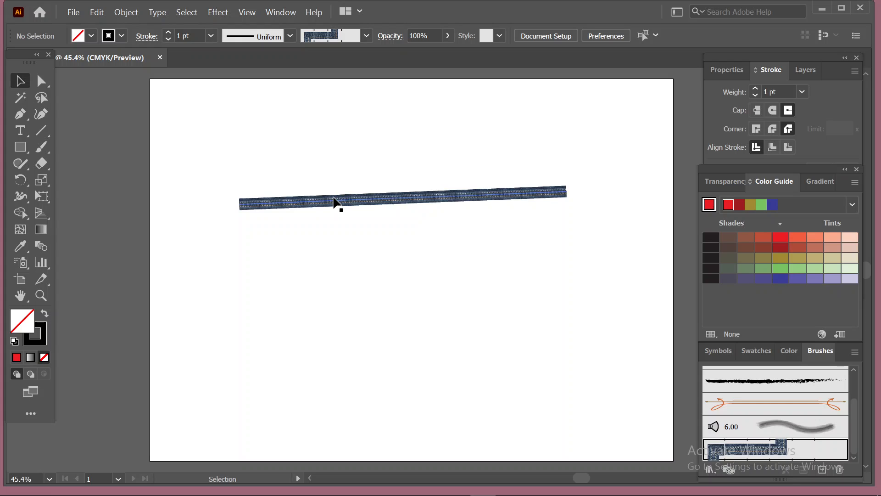
{"action": "left_click_drag", "start_coordinate": [335, 202], "coordinate": [345, 137]}
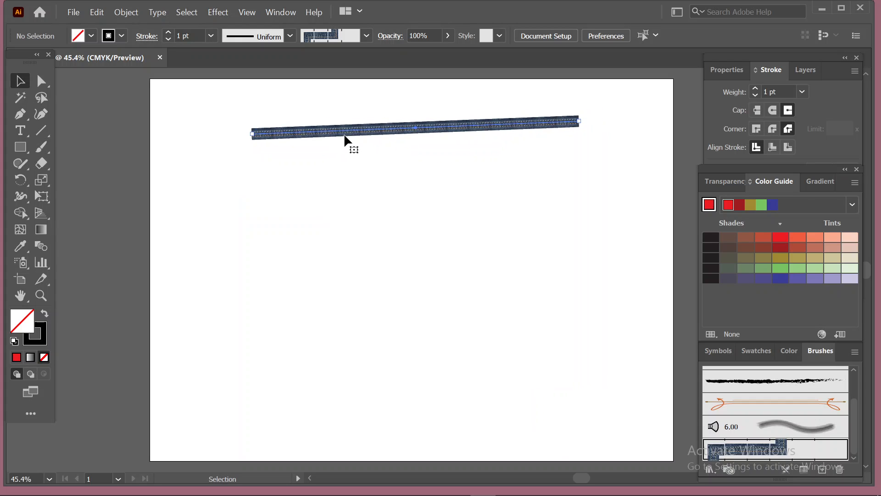
{"action": "left_click", "coordinate": [366, 197]}
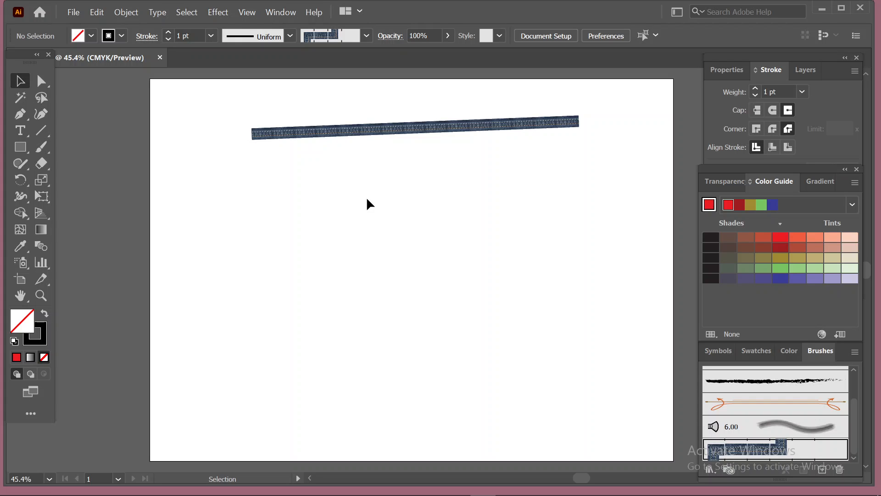
{"action": "left_click_drag", "start_coordinate": [232, 115], "coordinate": [618, 137]}
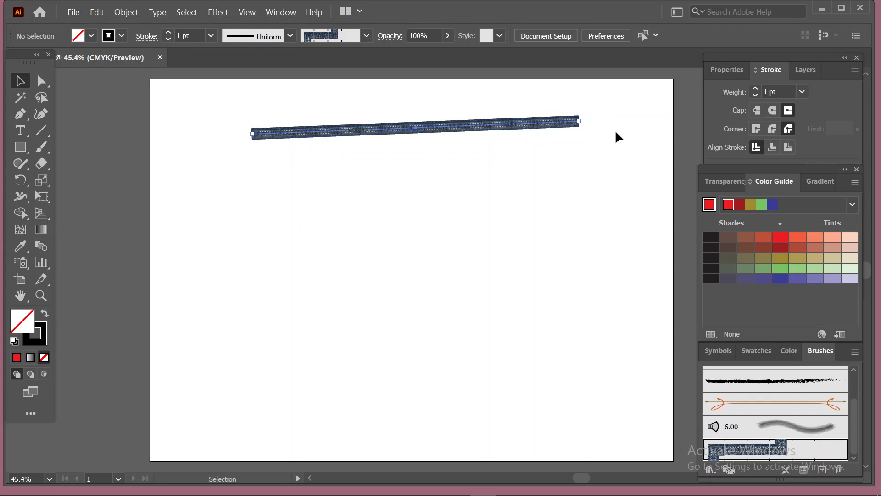
{"action": "left_click", "coordinate": [514, 225]}
Step: Paint two wavy freehand Denim Seam strokes across the lower half of the artboard with the Paintbrush tool
{"action": "left_click", "coordinate": [43, 143]}
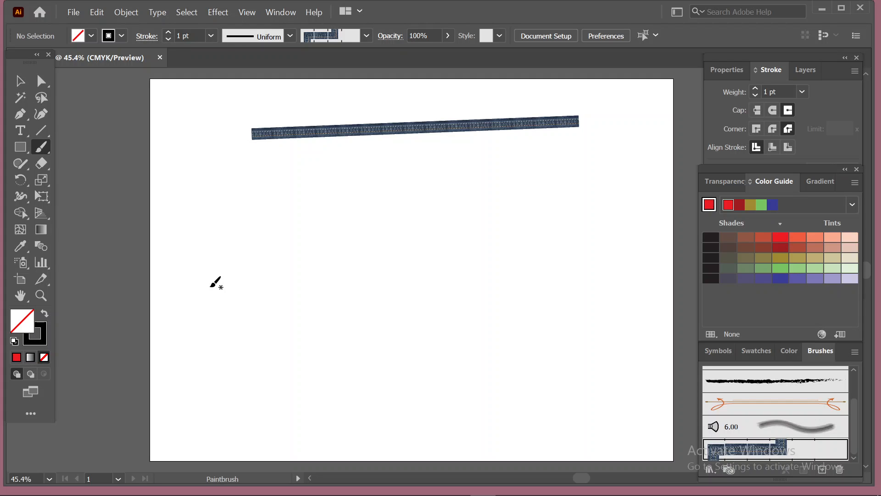
{"action": "mouse_move", "coordinate": [282, 368]}
{"action": "left_mouse_down"}
{"action": "mouse_move", "coordinate": [257, 318]}
{"action": "mouse_move", "coordinate": [271, 251]}
{"action": "mouse_move", "coordinate": [329, 232]}
{"action": "mouse_move", "coordinate": [474, 327]}
{"action": "mouse_move", "coordinate": [530, 232]}
{"action": "left_mouse_up"}
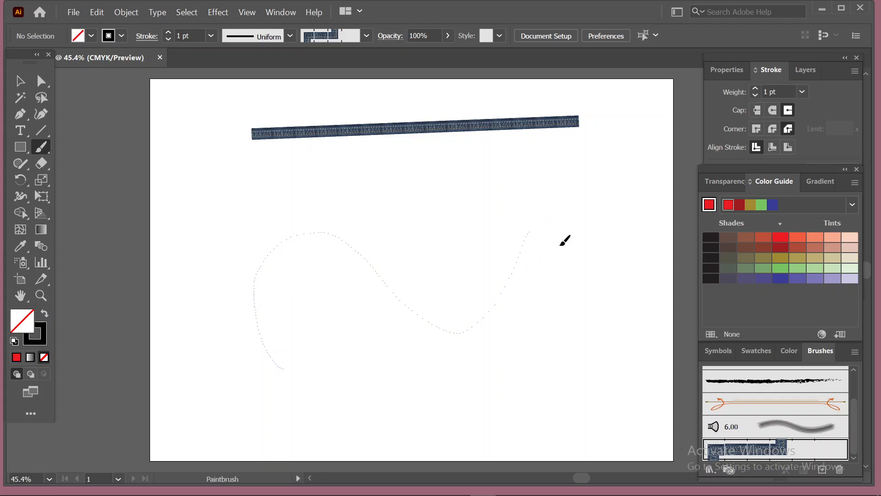
{"action": "scroll", "coordinate": [744, 399], "scroll_direction": "up", "scroll_amount": 3}
{"action": "left_click", "coordinate": [752, 401]}
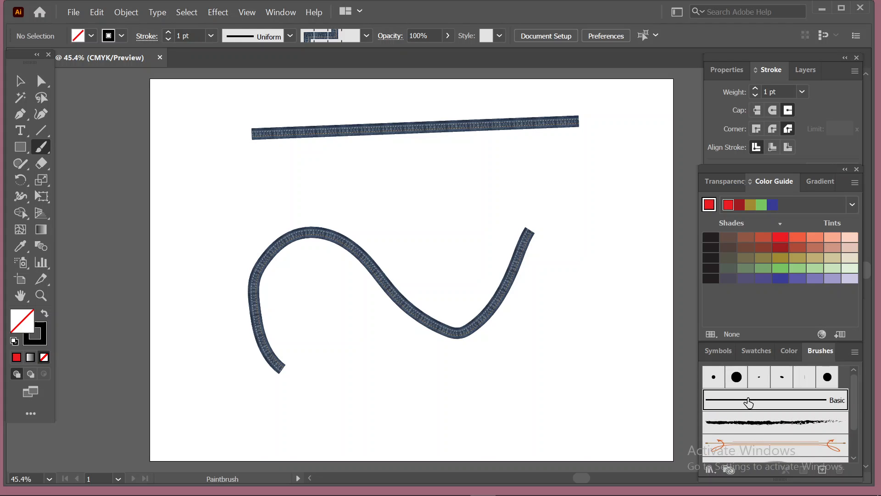
{"action": "scroll", "coordinate": [752, 401], "scroll_direction": "down", "scroll_amount": 3}
{"action": "mouse_move", "coordinate": [311, 407]}
{"action": "left_mouse_down"}
{"action": "mouse_move", "coordinate": [325, 321]}
{"action": "mouse_move", "coordinate": [500, 202]}
{"action": "left_mouse_up"}
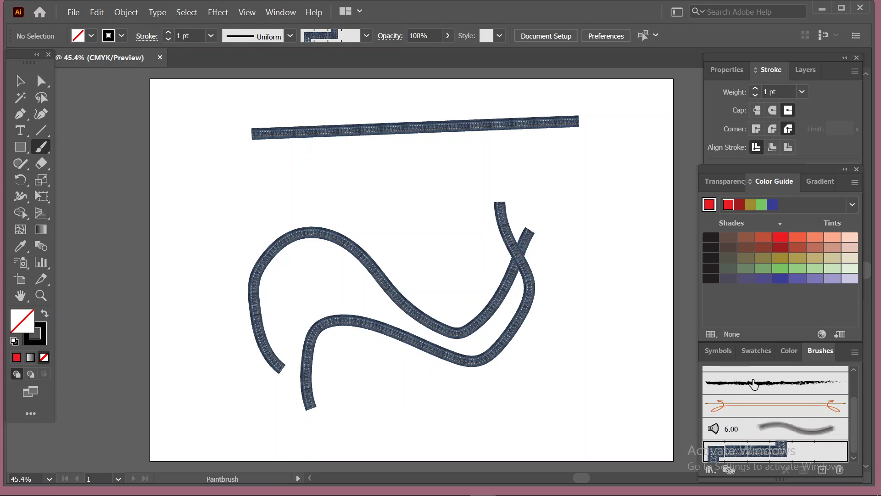
Step: Try the Basic brush for a third curved stroke, painting from the right of the two wavy strokes up and over toward the artboard's centre
{"action": "scroll", "coordinate": [774, 401], "scroll_direction": "up", "scroll_amount": 3}
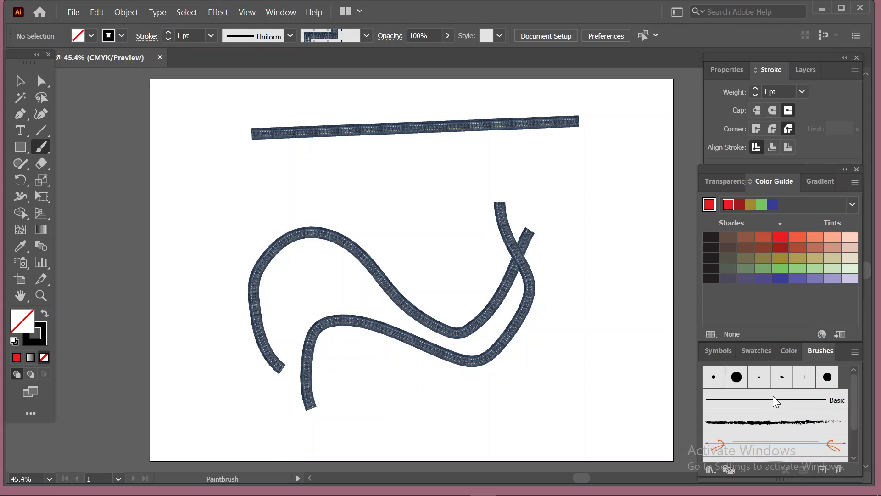
{"action": "left_click", "coordinate": [788, 403]}
{"action": "scroll", "coordinate": [788, 403], "scroll_direction": "down", "scroll_amount": 1}
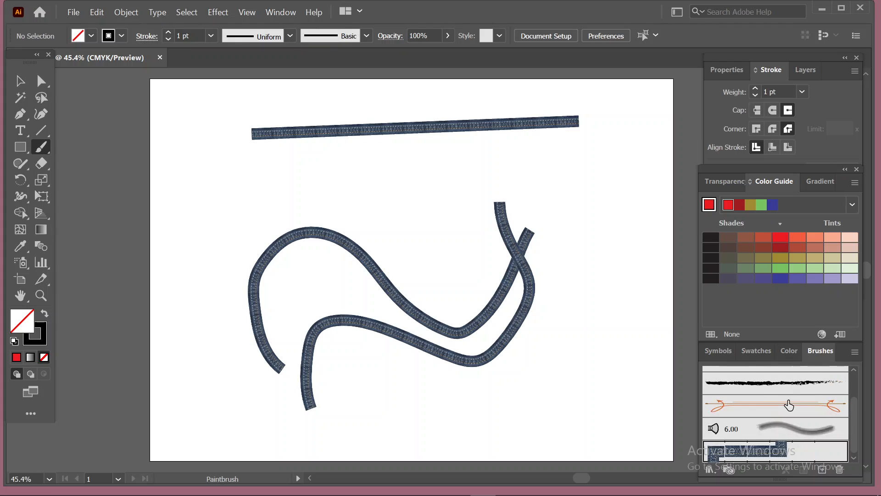
{"action": "scroll", "coordinate": [762, 397], "scroll_direction": "up", "scroll_amount": 1}
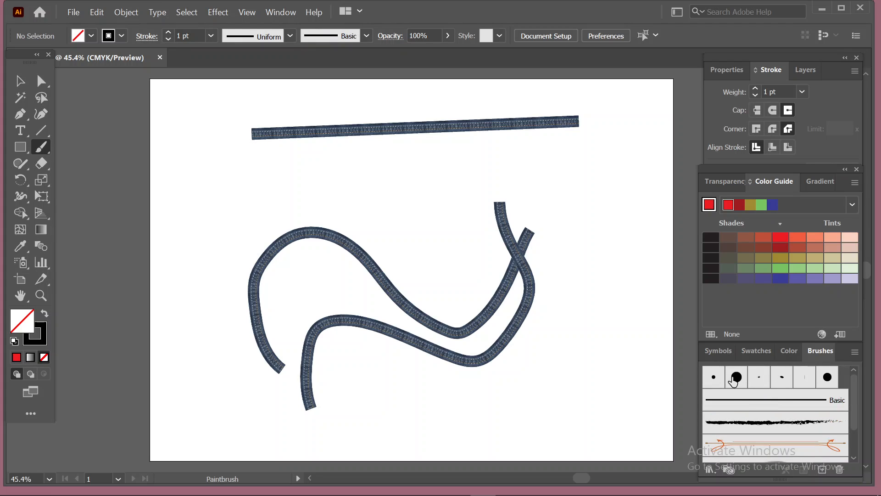
{"action": "left_click", "coordinate": [747, 404]}
{"action": "mouse_move", "coordinate": [581, 344]}
{"action": "left_mouse_down"}
{"action": "mouse_move", "coordinate": [583, 288]}
{"action": "mouse_move", "coordinate": [530, 205]}
{"action": "mouse_move", "coordinate": [408, 204]}
{"action": "mouse_move", "coordinate": [381, 187]}
{"action": "left_mouse_up"}
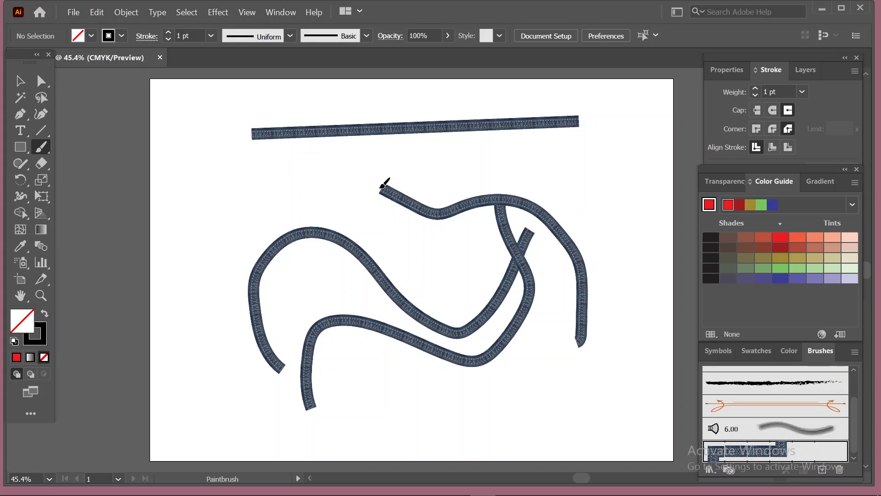
Step: Paint a bent black stroke over the upper right of the denim curves with the 15 pt. Round brush
{"action": "scroll", "coordinate": [735, 418], "scroll_direction": "up", "scroll_amount": 2}
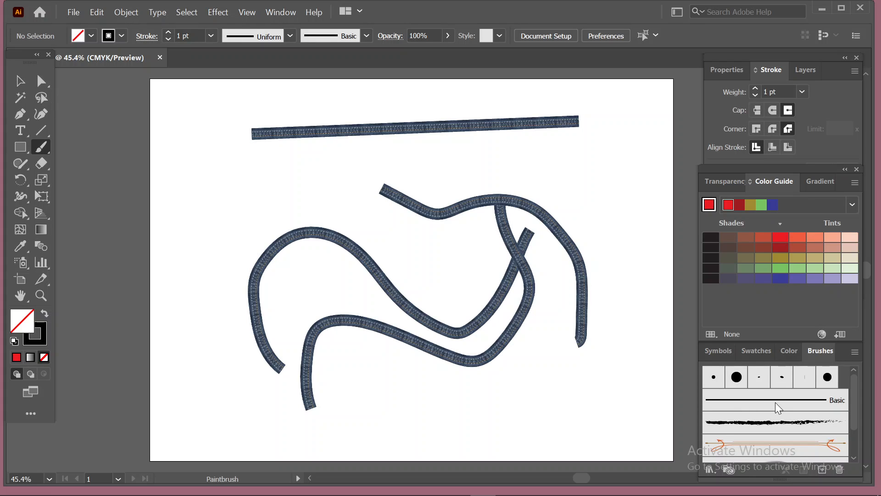
{"action": "left_click", "coordinate": [737, 377]}
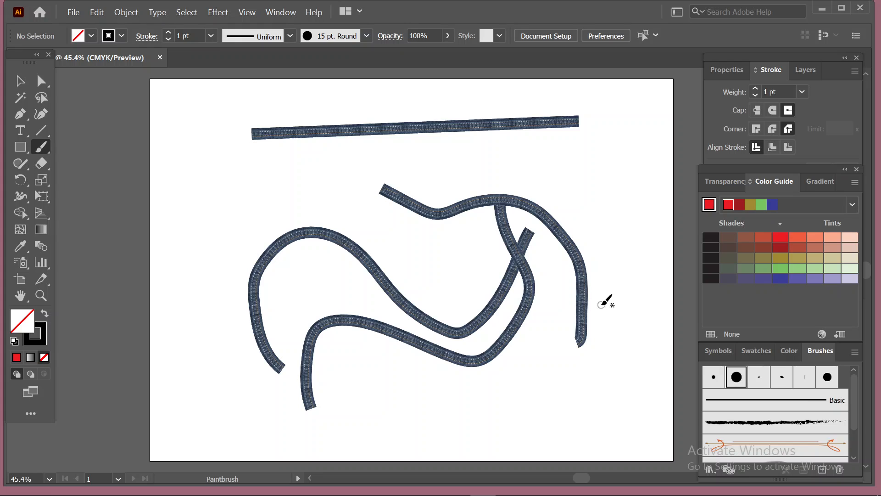
{"action": "mouse_move", "coordinate": [602, 304]}
{"action": "left_mouse_down"}
{"action": "mouse_move", "coordinate": [564, 219]}
{"action": "mouse_move", "coordinate": [466, 209]}
{"action": "left_mouse_up"}
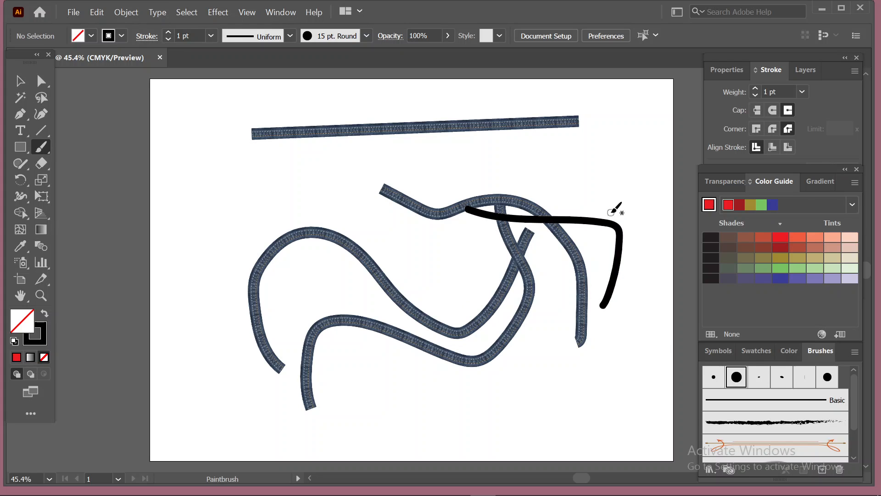
Step: Delete all artwork, then paint a double looping circle and a small dot beside it with the 15 pt. Round Paintbrush
{"action": "left_click", "coordinate": [20, 82]}
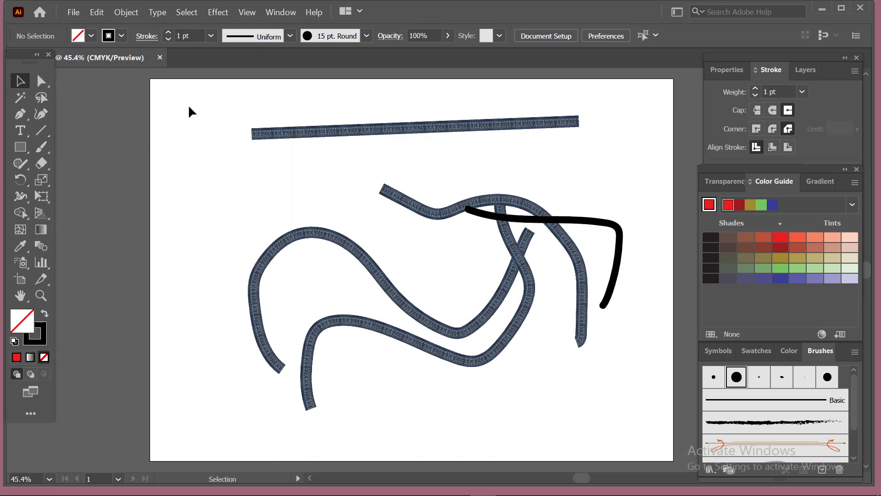
{"action": "mouse_move", "coordinate": [229, 98]}
{"action": "left_mouse_down"}
{"action": "mouse_move", "coordinate": [322, 287]}
{"action": "mouse_move", "coordinate": [581, 353]}
{"action": "left_mouse_up"}
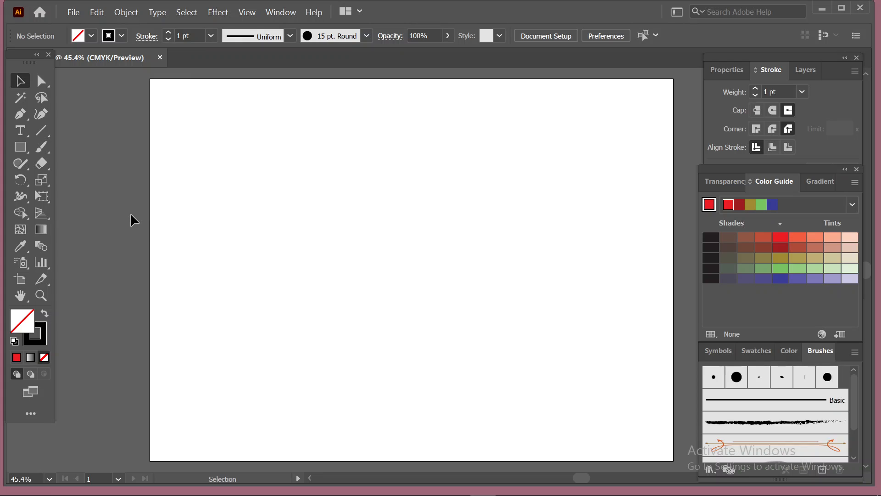
{"action": "left_click", "coordinate": [41, 147]}
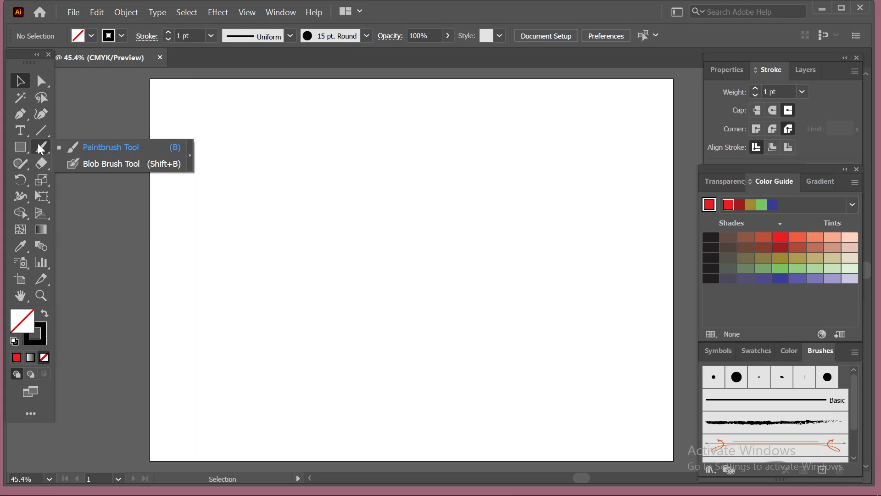
{"action": "left_click", "coordinate": [74, 147]}
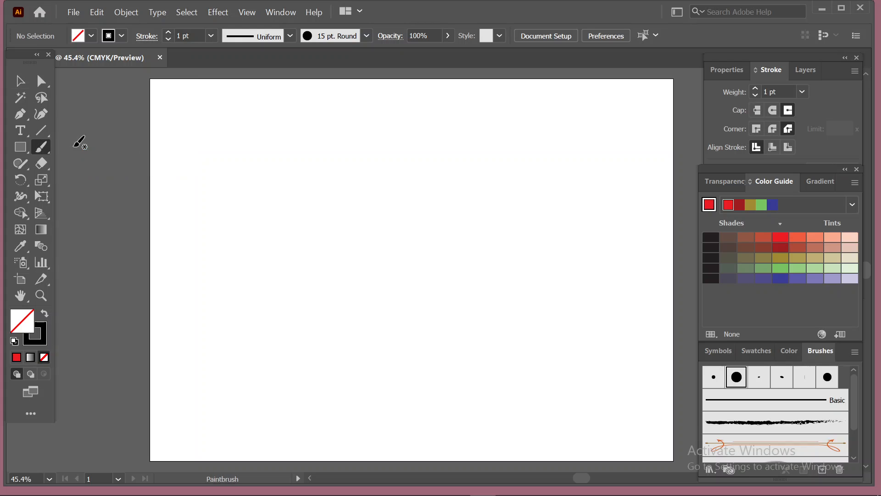
{"action": "mouse_move", "coordinate": [322, 239]}
{"action": "left_mouse_down"}
{"action": "mouse_move", "coordinate": [318, 168]}
{"action": "mouse_move", "coordinate": [399, 265]}
{"action": "mouse_move", "coordinate": [315, 235]}
{"action": "mouse_move", "coordinate": [337, 181]}
{"action": "left_mouse_up"}
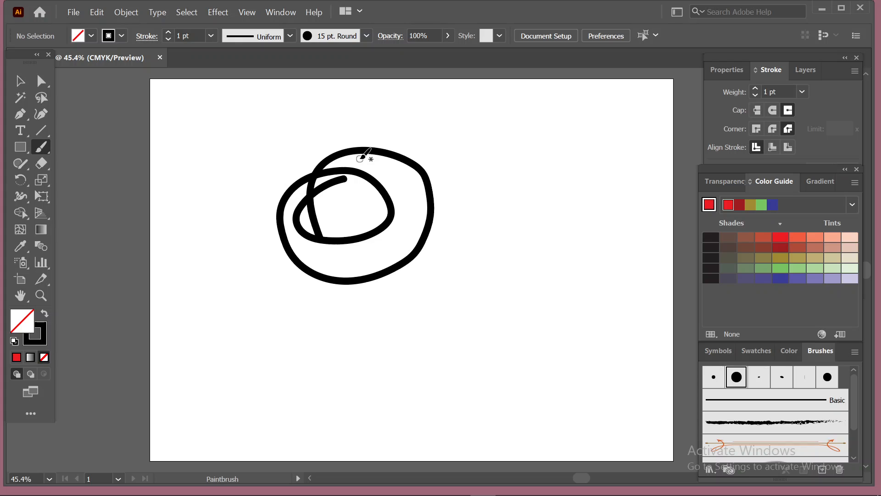
{"action": "left_click", "coordinate": [472, 161]}
Step: Set the stroke weight to 6 pt and paint a large thick closed loop on the right half of the artboard
{"action": "left_click", "coordinate": [207, 37]}
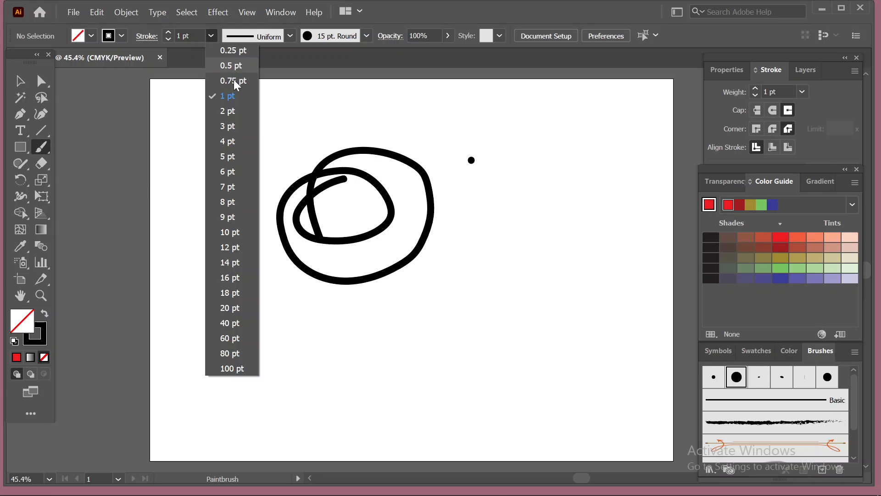
{"action": "left_click", "coordinate": [231, 173]}
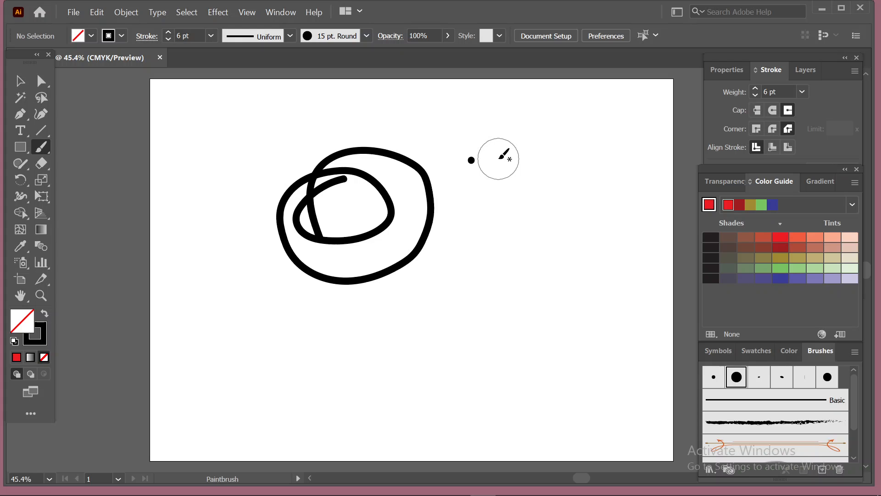
{"action": "mouse_move", "coordinate": [482, 171]}
{"action": "left_mouse_down"}
{"action": "mouse_move", "coordinate": [567, 148]}
{"action": "mouse_move", "coordinate": [543, 316]}
{"action": "left_mouse_up"}
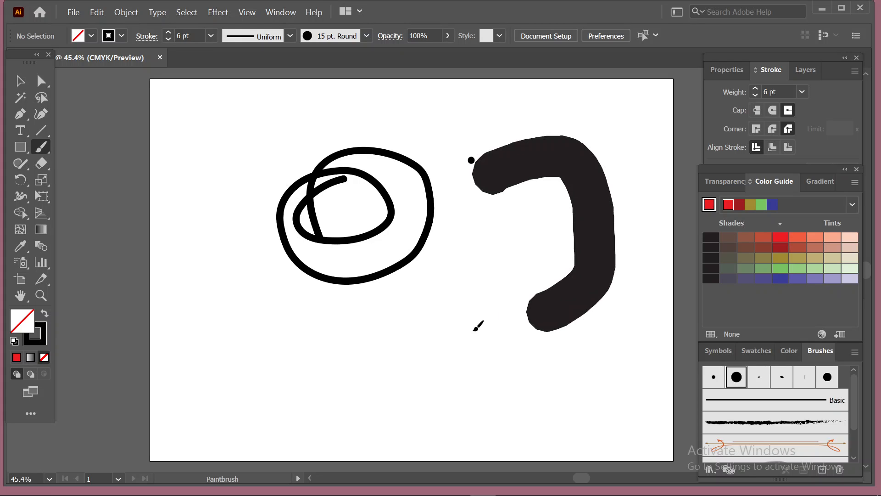
{"action": "mouse_move", "coordinate": [478, 326]}
{"action": "left_mouse_down"}
{"action": "mouse_move", "coordinate": [408, 299]}
{"action": "mouse_move", "coordinate": [438, 207]}
{"action": "mouse_move", "coordinate": [505, 147]}
{"action": "left_mouse_up"}
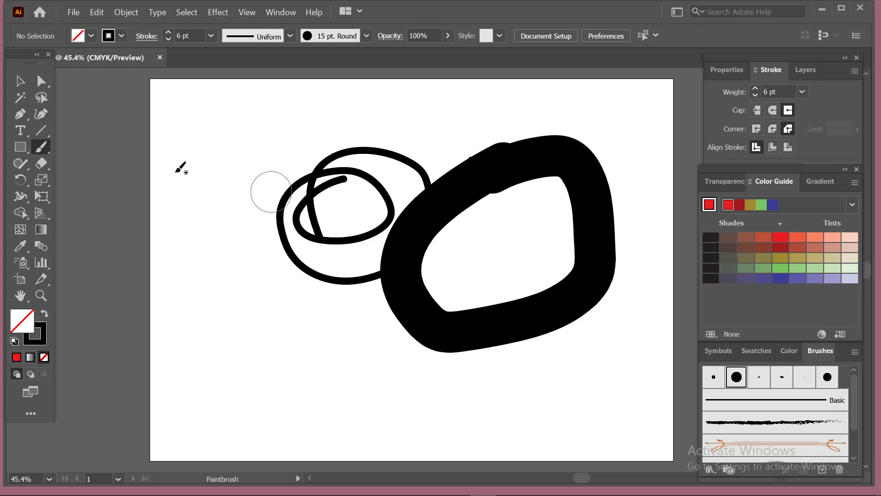
Step: Recolor the thick loop and the small dot with a magenta stroke
{"action": "left_click", "coordinate": [20, 81]}
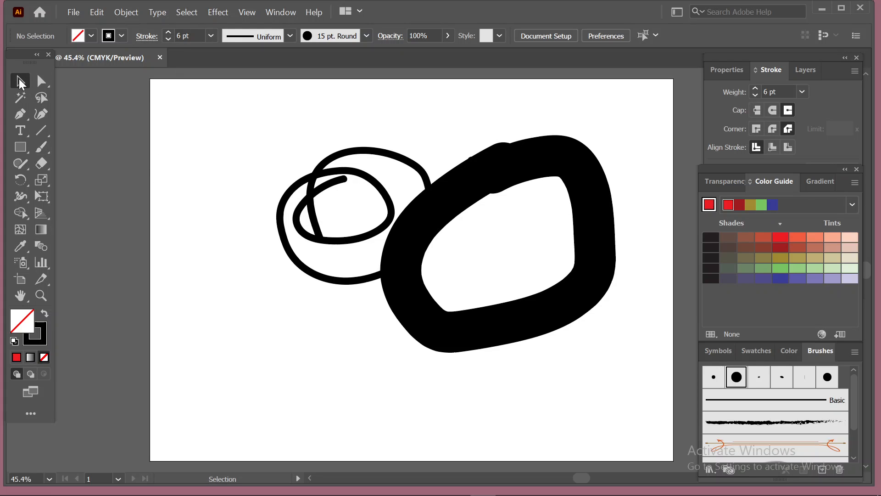
{"action": "left_click_drag", "start_coordinate": [450, 133], "coordinate": [508, 219]}
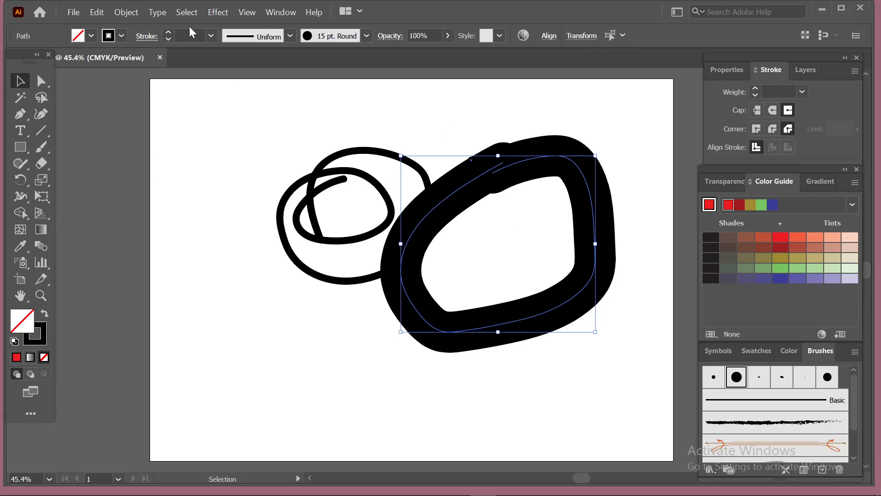
{"action": "left_click", "coordinate": [118, 36]}
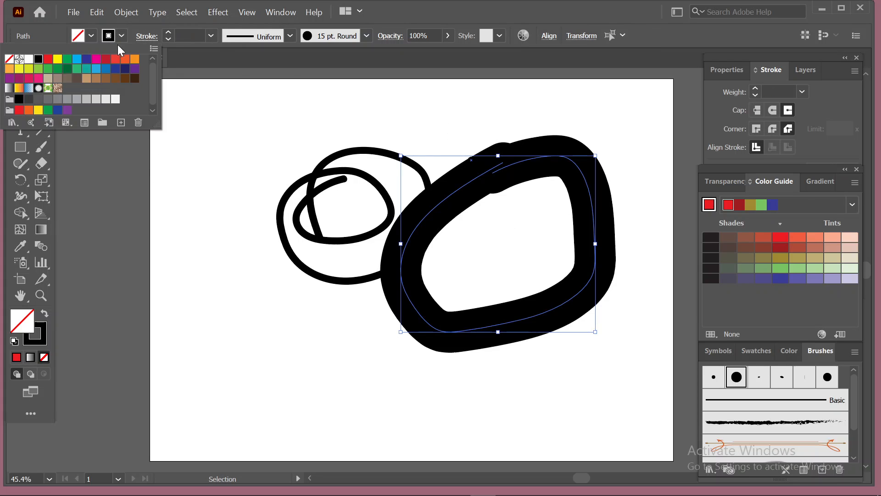
{"action": "left_click", "coordinate": [96, 60]}
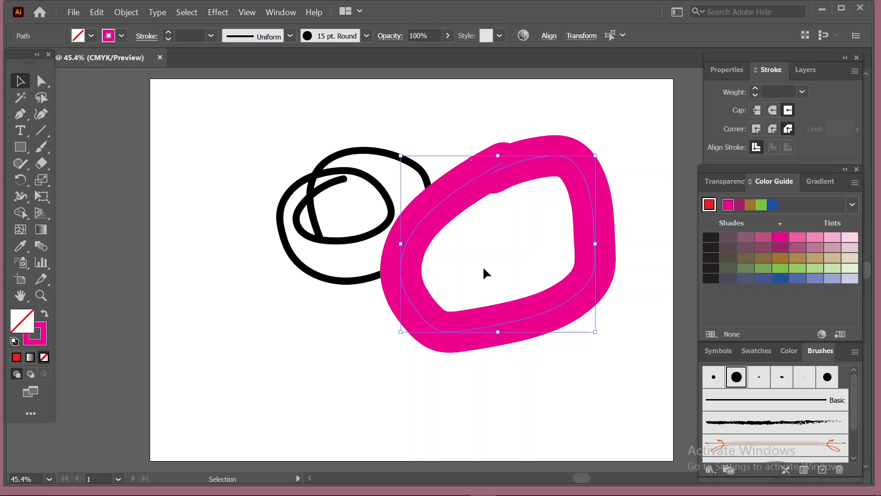
Step: Paint magenta loops with the Blob Brush at the artboard's upper left and below the black circles, swapping fill and stroke between them
{"action": "left_click", "coordinate": [47, 148]}
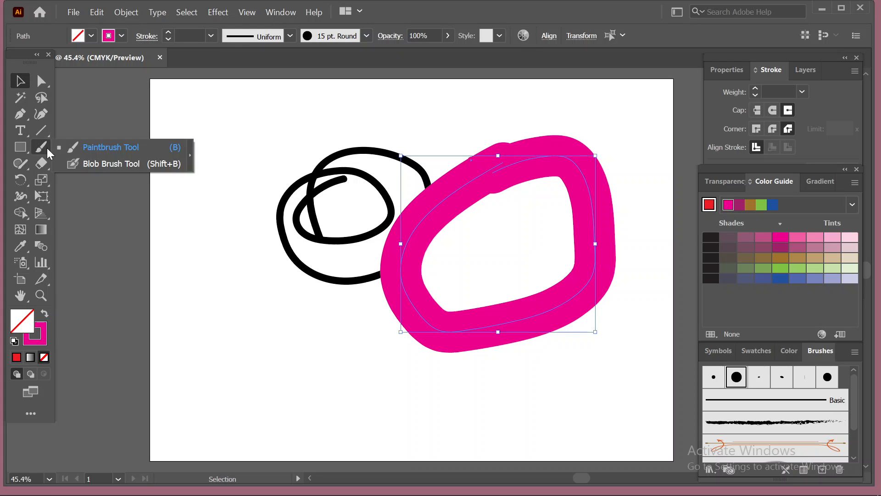
{"action": "left_click", "coordinate": [93, 167]}
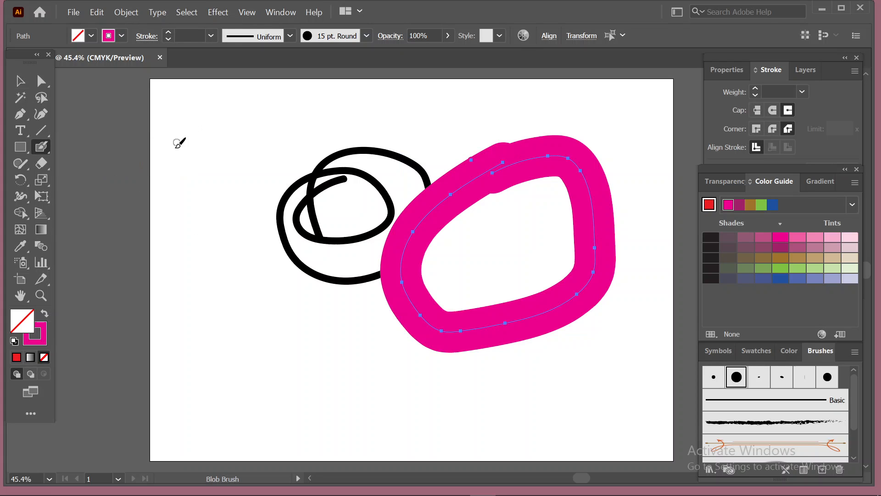
{"action": "mouse_move", "coordinate": [186, 186]}
{"action": "left_mouse_down"}
{"action": "mouse_move", "coordinate": [201, 120]}
{"action": "mouse_move", "coordinate": [261, 108]}
{"action": "mouse_move", "coordinate": [255, 192]}
{"action": "mouse_move", "coordinate": [170, 197]}
{"action": "mouse_move", "coordinate": [196, 145]}
{"action": "left_mouse_up"}
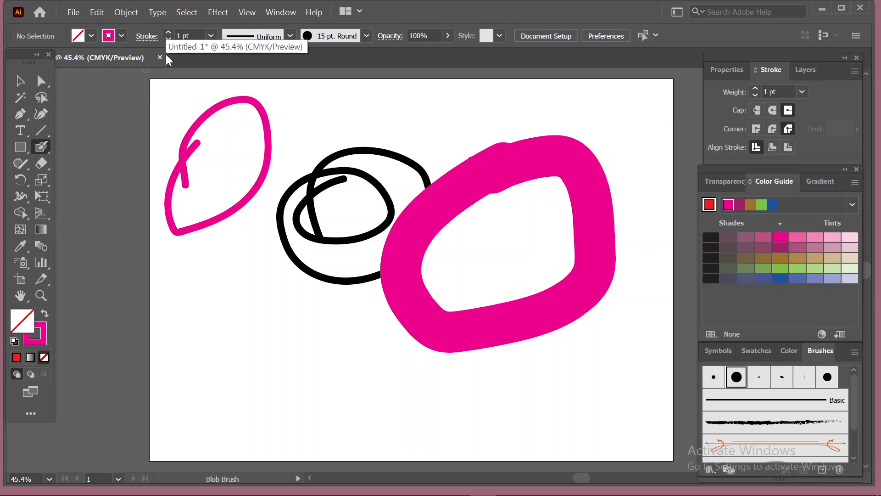
{"action": "left_click", "coordinate": [45, 314]}
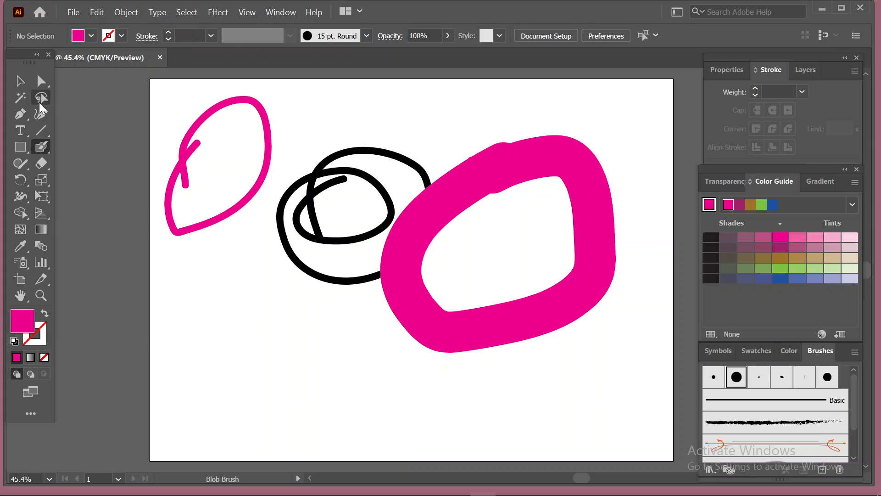
{"action": "mouse_move", "coordinate": [264, 390]}
{"action": "left_mouse_down"}
{"action": "mouse_move", "coordinate": [301, 302]}
{"action": "mouse_move", "coordinate": [270, 321]}
{"action": "mouse_move", "coordinate": [286, 301]}
{"action": "left_mouse_up"}
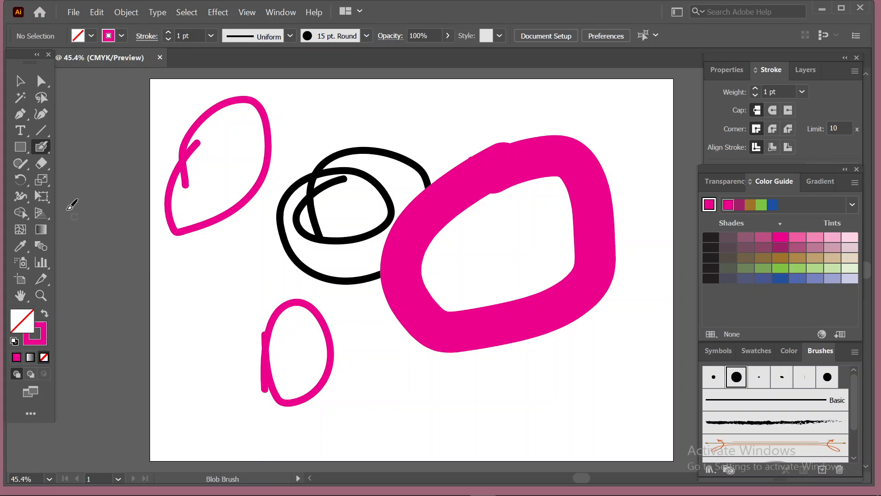
Step: Set the fill to dark blue and paint a small Blob Brush loop above the black circles
{"action": "left_click", "coordinate": [93, 35]}
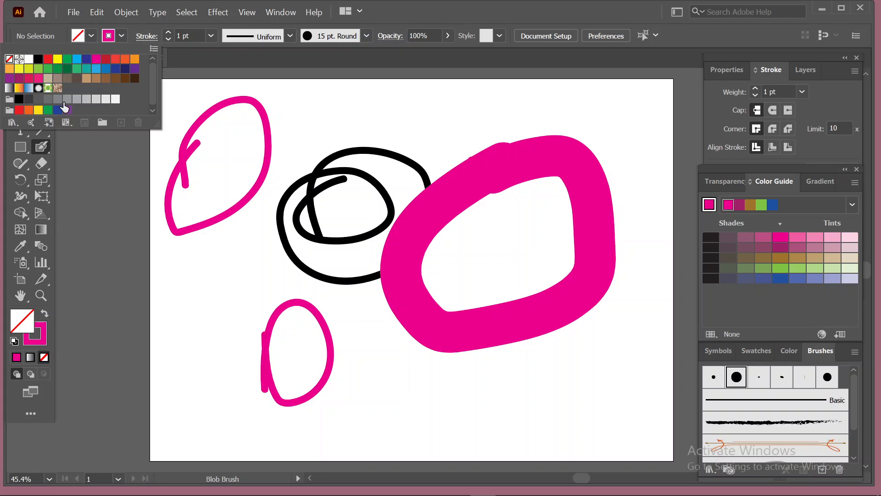
{"action": "left_click", "coordinate": [57, 60]}
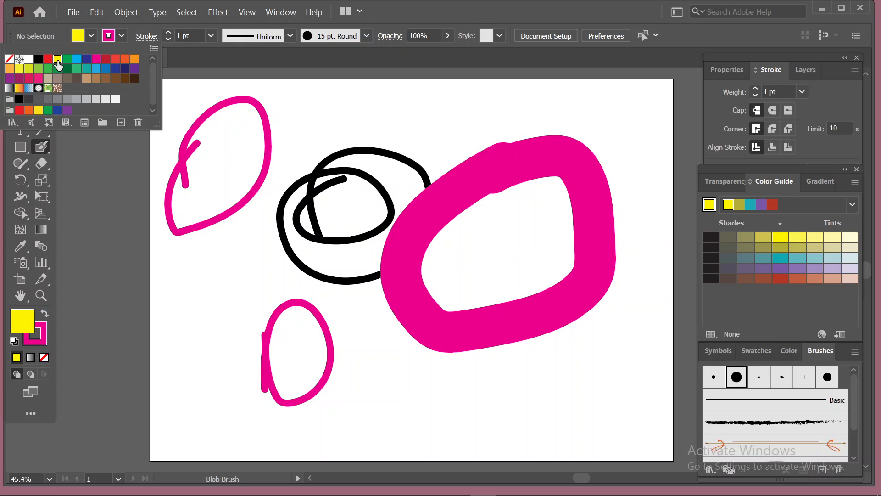
{"action": "left_click", "coordinate": [86, 59]}
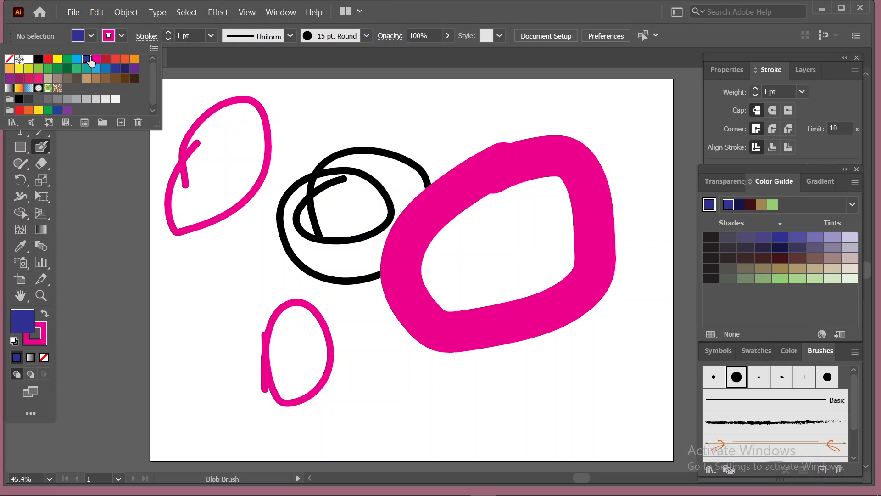
{"action": "left_click", "coordinate": [314, 118]}
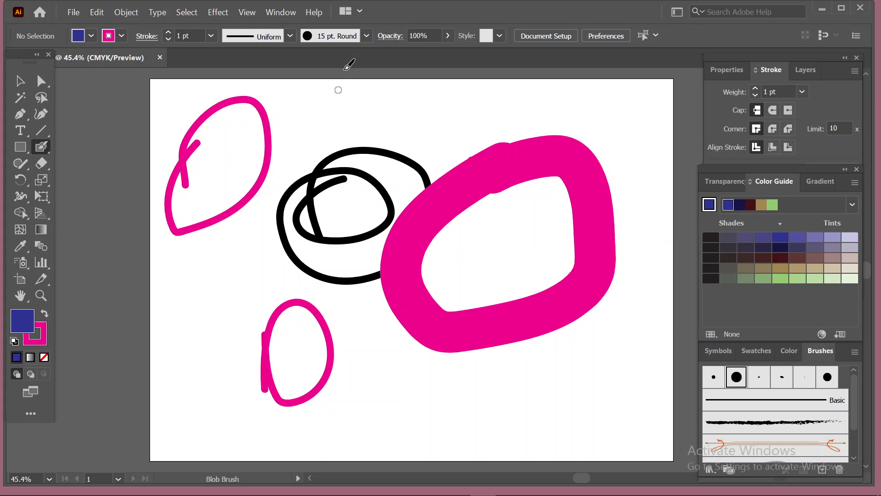
{"action": "mouse_move", "coordinate": [315, 128]}
{"action": "left_mouse_down"}
{"action": "mouse_move", "coordinate": [333, 99]}
{"action": "mouse_move", "coordinate": [351, 144]}
{"action": "mouse_move", "coordinate": [315, 138]}
{"action": "mouse_move", "coordinate": [304, 107]}
{"action": "mouse_move", "coordinate": [338, 111]}
{"action": "left_mouse_up"}
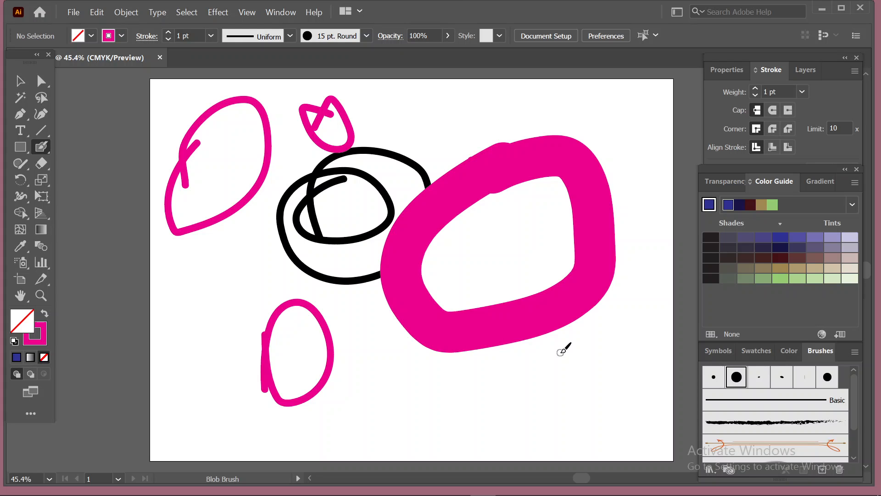
Step: Paint a short curved stroke and a larger loop with the Blob Brush beneath the thick magenta ring
{"action": "key", "text": "ctrl"}
{"action": "key", "text": "alt"}
{"action": "key", "text": "ctrl"}
{"action": "left_click_drag", "start_coordinate": [580, 363], "coordinate": [459, 383]}
{"action": "left_click_drag", "start_coordinate": [505, 362], "coordinate": [524, 417]}
{"action": "key", "text": "ctrl"}
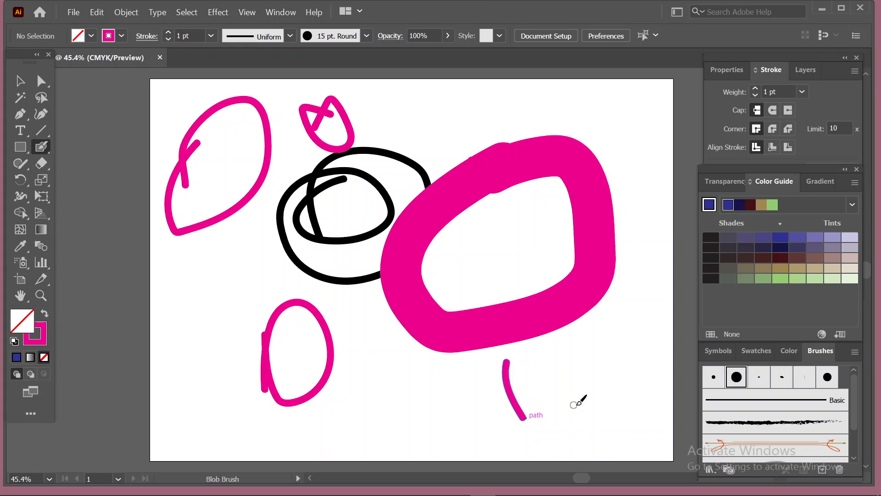
{"action": "left_click", "coordinate": [593, 396]}
{"action": "mouse_move", "coordinate": [593, 396]}
{"action": "left_mouse_down"}
{"action": "mouse_move", "coordinate": [596, 318]}
{"action": "mouse_move", "coordinate": [519, 409]}
{"action": "mouse_move", "coordinate": [596, 418]}
{"action": "mouse_move", "coordinate": [619, 398]}
{"action": "mouse_move", "coordinate": [615, 374]}
{"action": "left_mouse_up"}
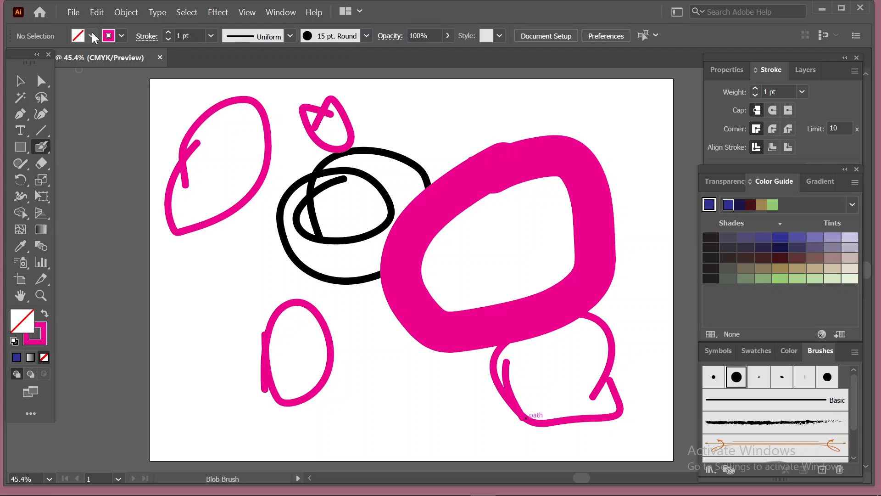
Step: Set the fill colour to a bright red in the Color Picker
{"action": "double_click", "coordinate": [20, 324]}
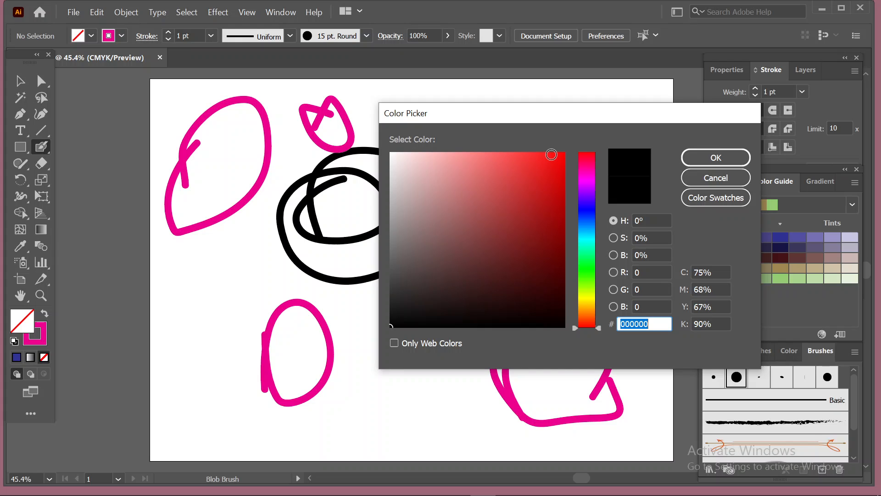
{"action": "left_click", "coordinate": [551, 154]}
{"action": "left_click", "coordinate": [737, 157]}
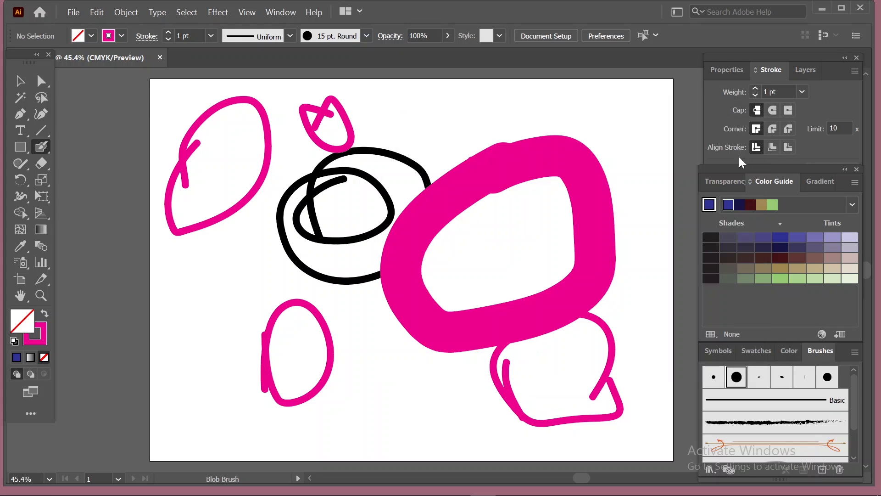
Step: Select all the artwork on the artboard and delete it
{"action": "left_click", "coordinate": [17, 83]}
{"action": "mouse_move", "coordinate": [190, 97]}
{"action": "left_mouse_down"}
{"action": "mouse_move", "coordinate": [572, 340]}
{"action": "mouse_move", "coordinate": [638, 418]}
{"action": "mouse_move", "coordinate": [632, 414]}
{"action": "left_mouse_up"}
{"action": "key", "text": "Delete"}
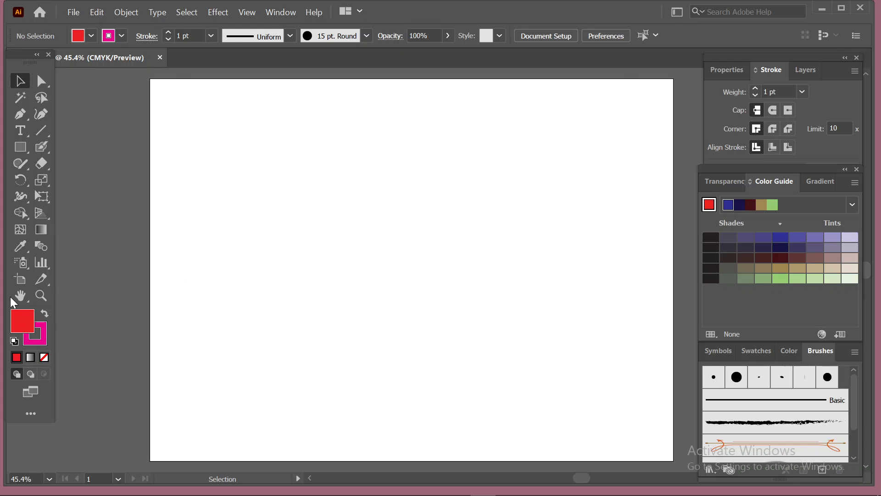
Step: Paint a magenta dot and a straight horizontal magenta line near the artboard's middle with the Blob Brush
{"action": "left_click", "coordinate": [41, 146]}
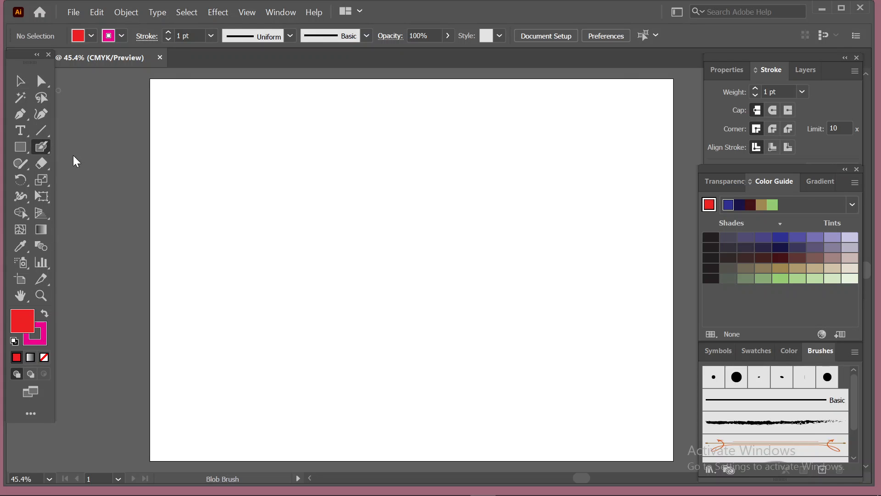
{"action": "left_click", "coordinate": [211, 36]}
{"action": "left_click", "coordinate": [233, 177]}
{"action": "left_click_drag", "start_coordinate": [287, 212], "coordinate": [292, 206]}
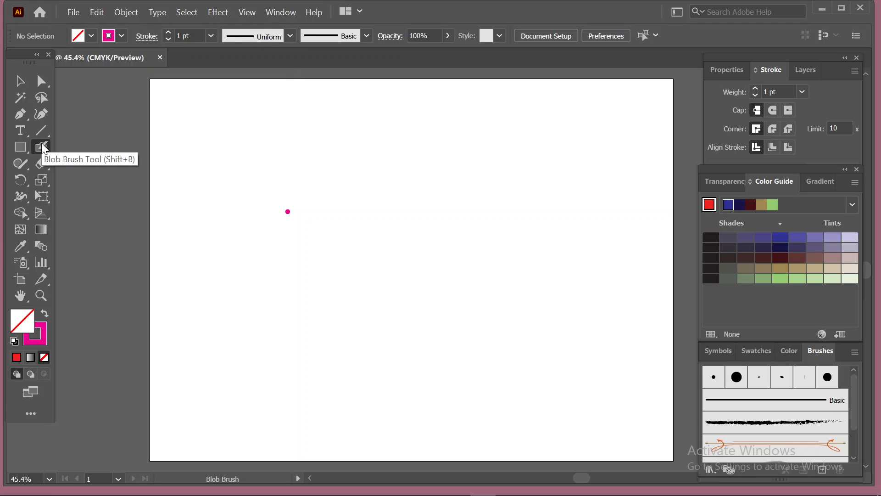
{"action": "left_click_drag", "start_coordinate": [379, 219], "coordinate": [503, 219]}
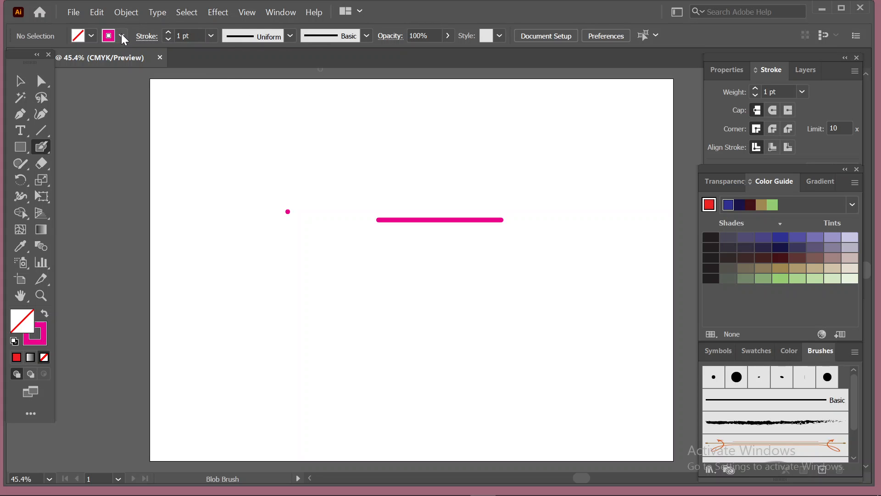
Step: Add another small magenta Blob Brush dot in the artboard's upper left area
{"action": "left_click", "coordinate": [92, 34]}
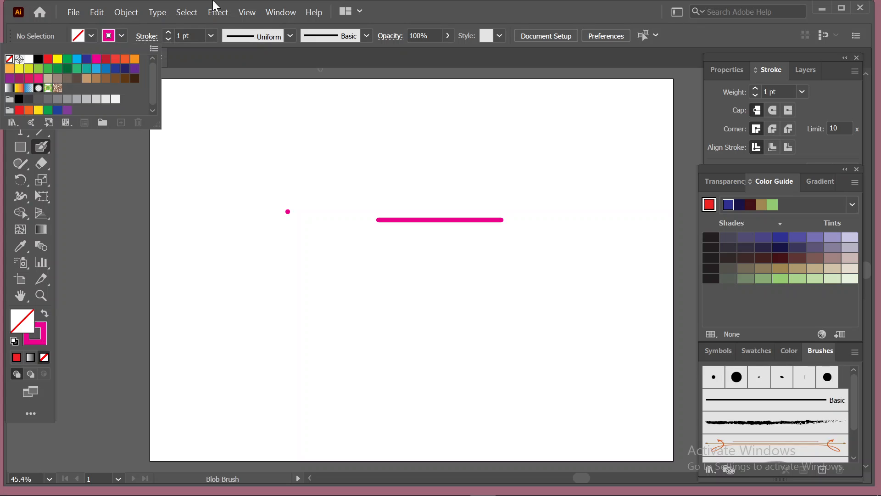
{"action": "left_click", "coordinate": [405, 124]}
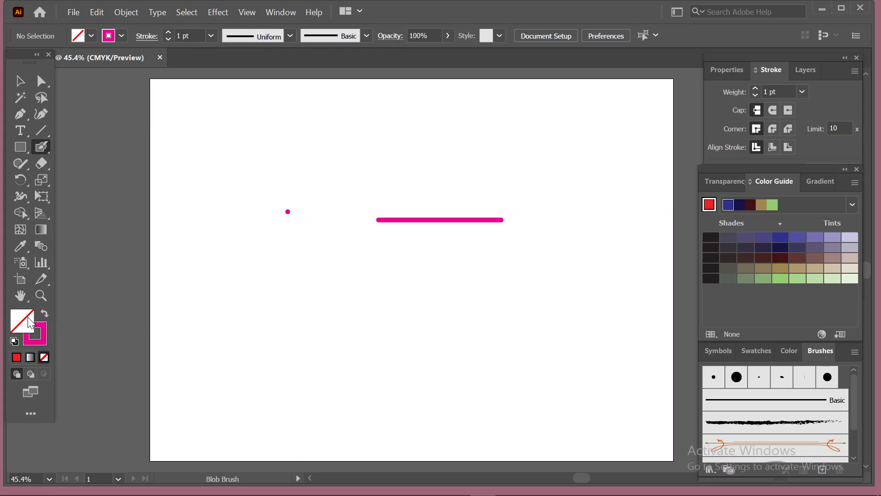
{"action": "left_click", "coordinate": [36, 150]}
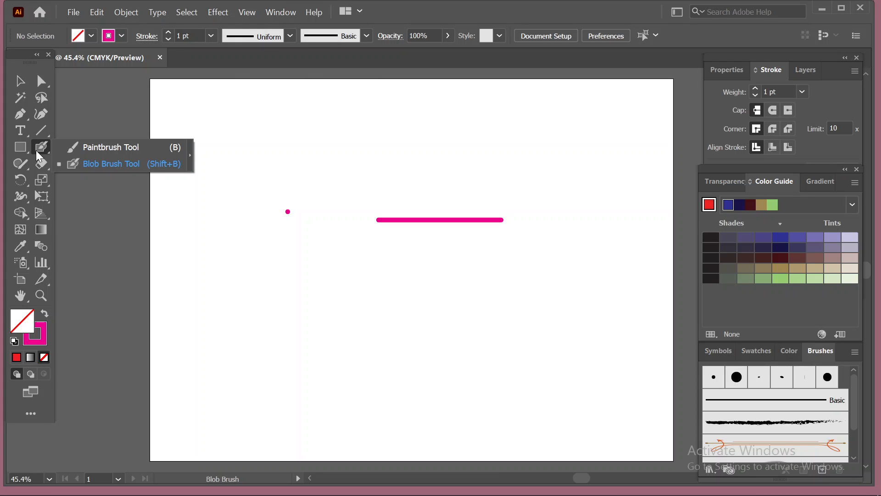
{"action": "left_click", "coordinate": [213, 144]}
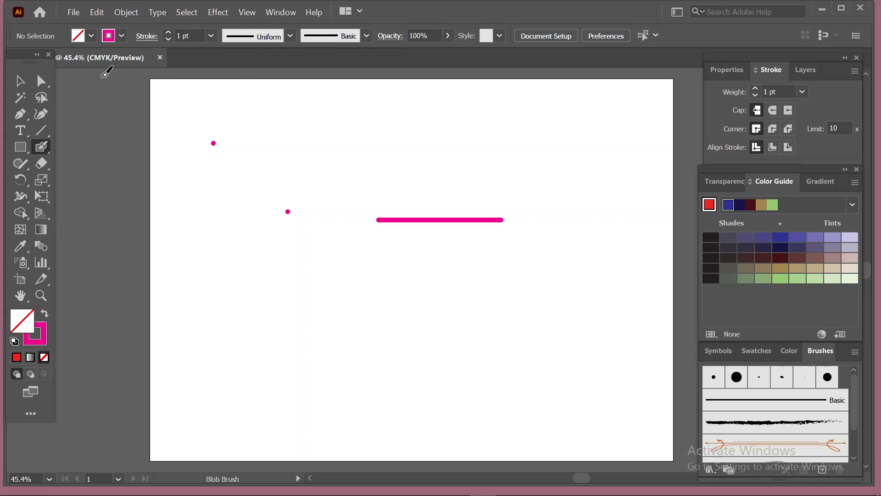
Step: Set the fill to dark blue and the stroke to None
{"action": "left_click", "coordinate": [91, 35]}
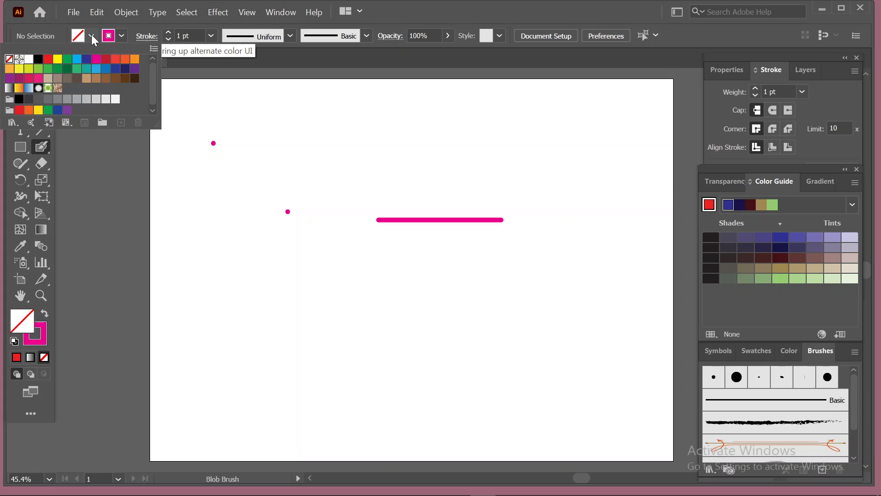
{"action": "left_click", "coordinate": [89, 60]}
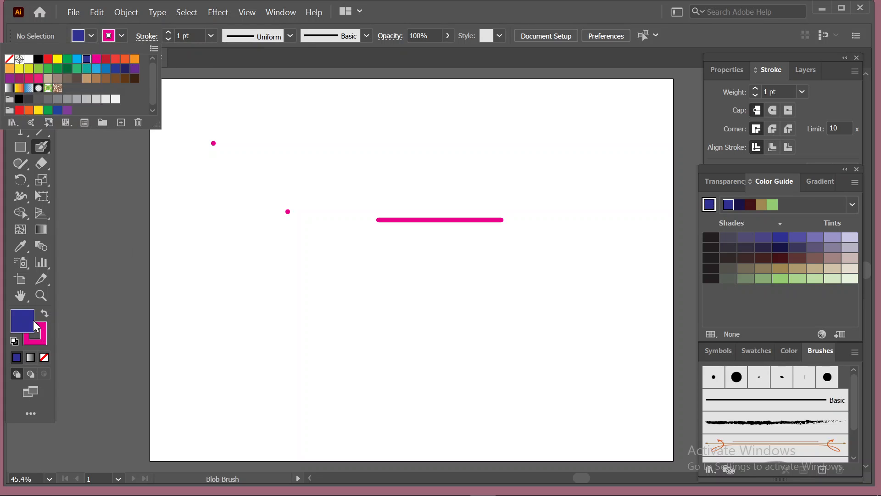
{"action": "left_click", "coordinate": [250, 71]}
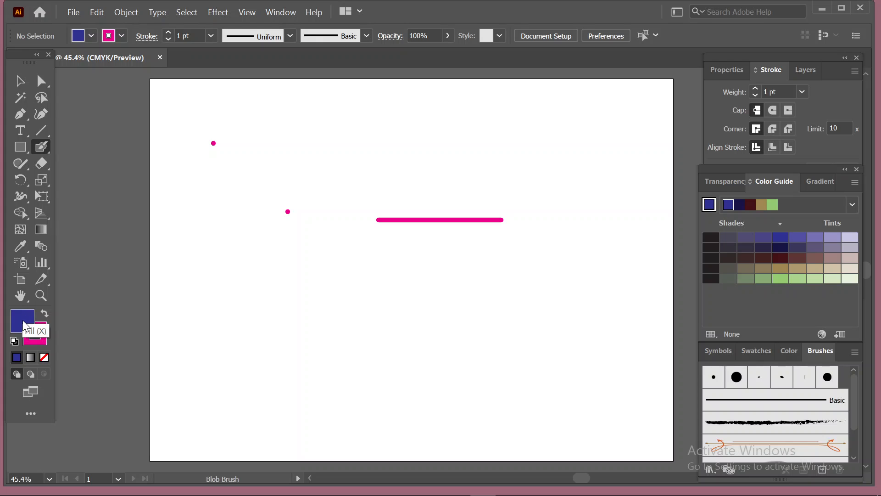
{"action": "left_click", "coordinate": [40, 337]}
{"action": "left_click", "coordinate": [121, 36]}
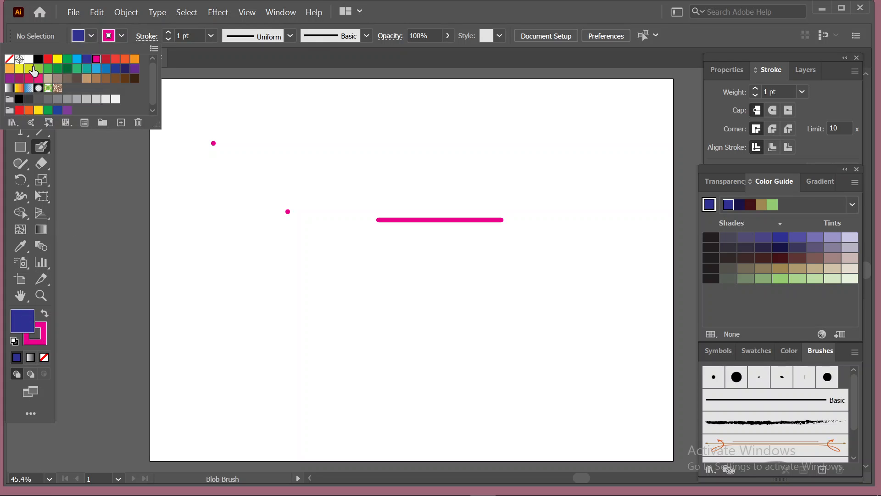
{"action": "left_click", "coordinate": [9, 59]}
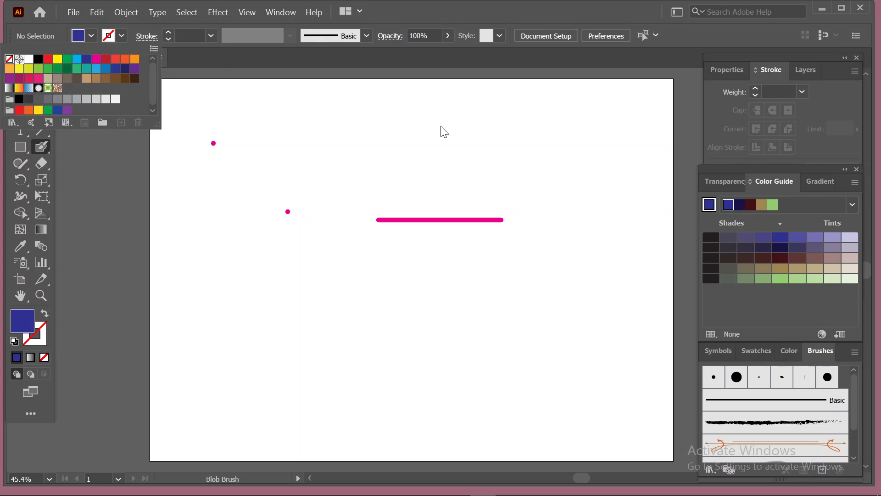
Step: Paint large overlapping dark blue loops with the Blob Brush above the magenta line
{"action": "left_click", "coordinate": [224, 130]}
{"action": "mouse_move", "coordinate": [286, 131]}
{"action": "left_mouse_down"}
{"action": "mouse_move", "coordinate": [347, 114]}
{"action": "mouse_move", "coordinate": [316, 107]}
{"action": "mouse_move", "coordinate": [424, 144]}
{"action": "left_mouse_up"}
{"action": "mouse_move", "coordinate": [405, 209]}
{"action": "left_mouse_down"}
{"action": "mouse_move", "coordinate": [322, 202]}
{"action": "mouse_move", "coordinate": [296, 188]}
{"action": "left_mouse_up"}
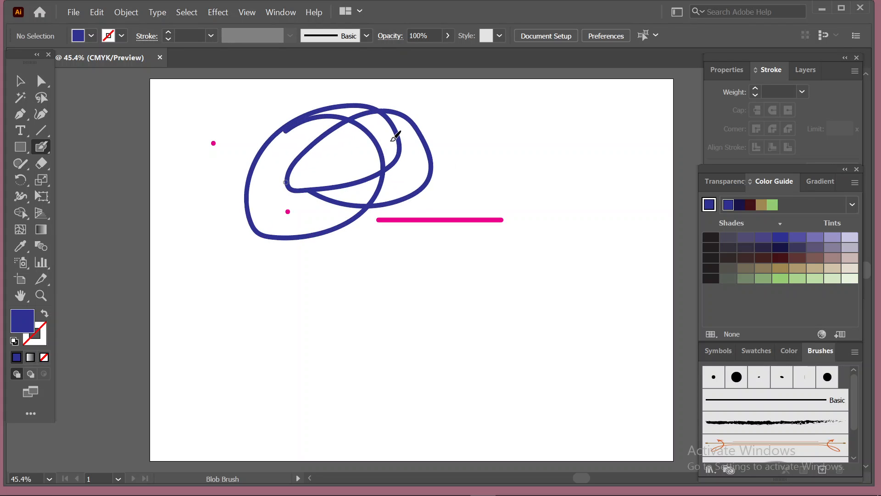
Step: Swap fill and stroke, then draw a long freehand Pencil curve rising from the artboard's lower left to its right side
{"action": "key", "text": "shift+x"}
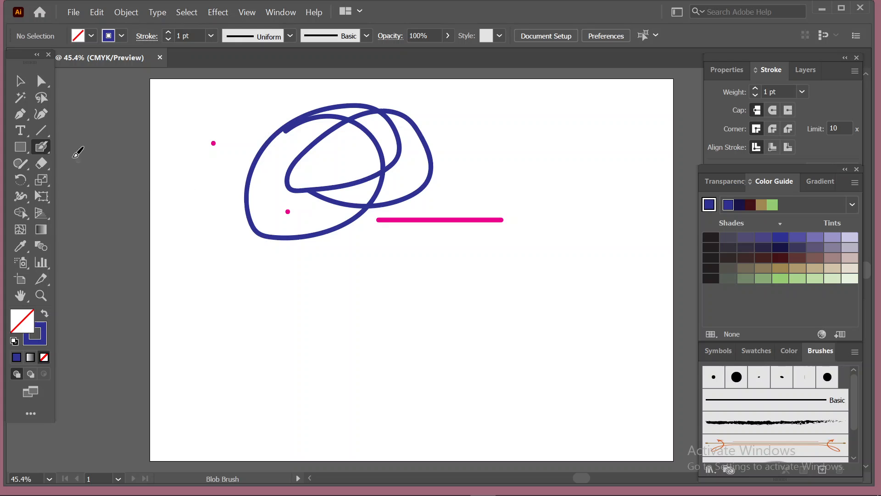
{"action": "left_click", "coordinate": [49, 147]}
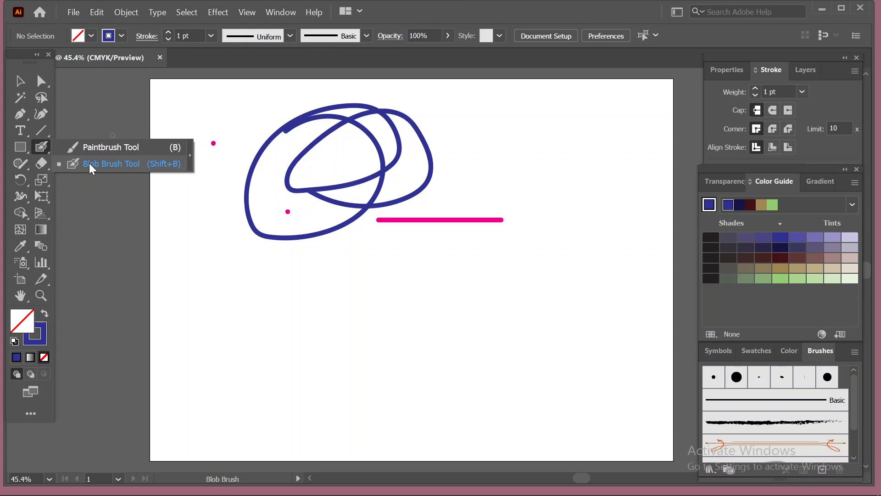
{"action": "left_click", "coordinate": [18, 81]}
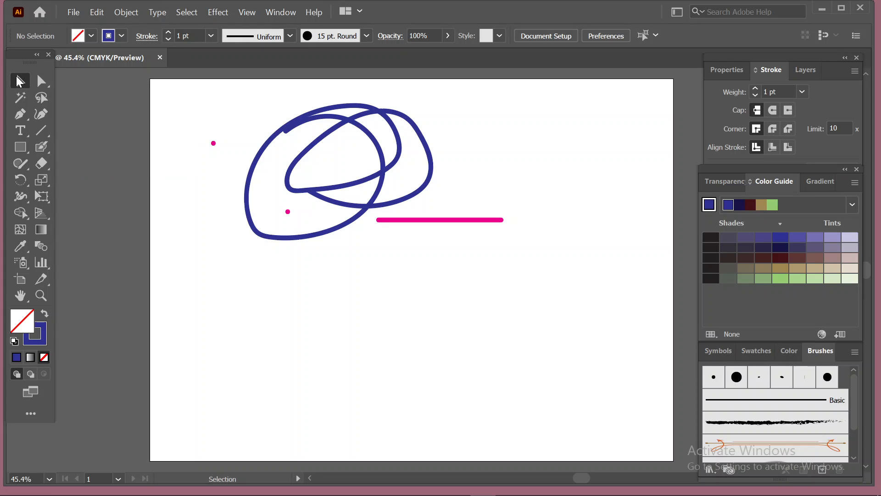
{"action": "left_click", "coordinate": [18, 164]}
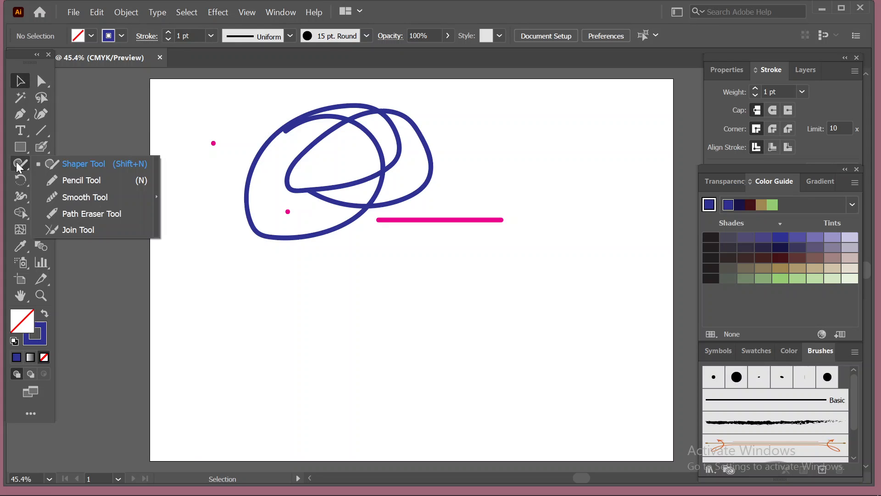
{"action": "left_click", "coordinate": [84, 179]}
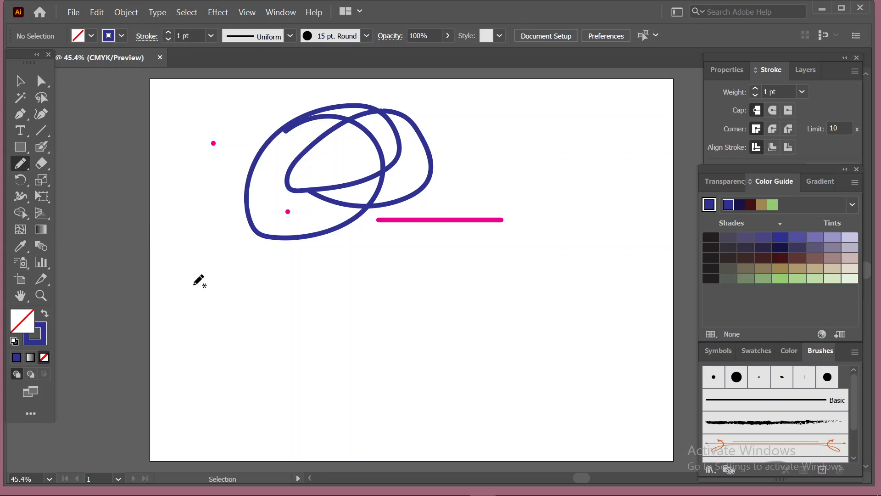
{"action": "mouse_move", "coordinate": [239, 396]}
{"action": "left_mouse_down"}
{"action": "mouse_move", "coordinate": [272, 348]}
{"action": "mouse_move", "coordinate": [497, 303]}
{"action": "mouse_move", "coordinate": [565, 212]}
{"action": "left_mouse_up"}
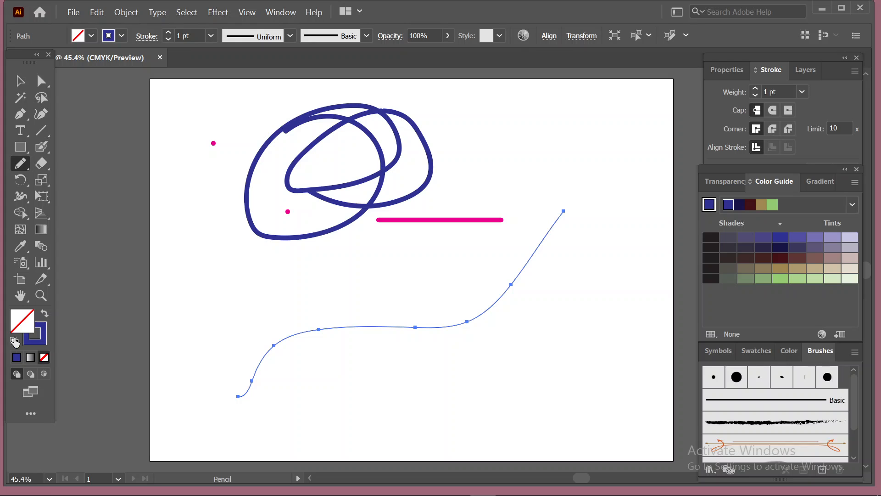
Step: Restore the default fill and stroke colours and draw two more Pencil curves, one above and one below the first
{"action": "left_click", "coordinate": [15, 342]}
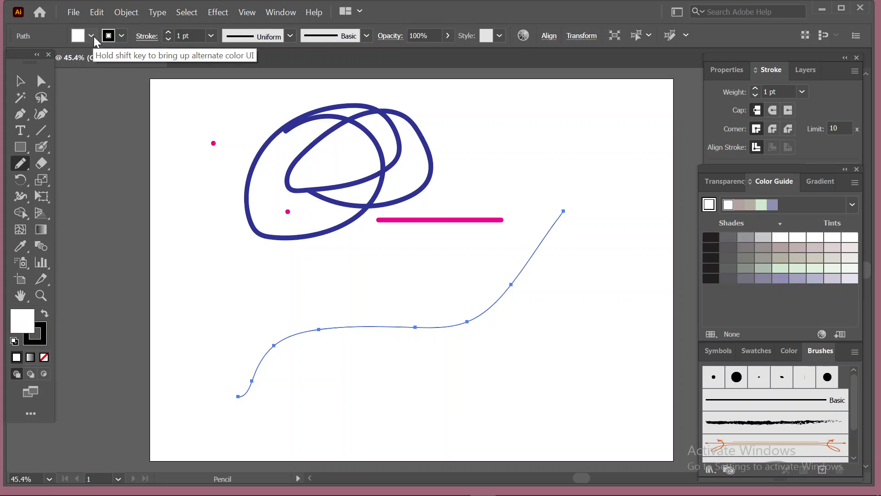
{"action": "mouse_move", "coordinate": [240, 348]}
{"action": "left_mouse_down"}
{"action": "mouse_move", "coordinate": [295, 278]}
{"action": "mouse_move", "coordinate": [516, 213]}
{"action": "mouse_move", "coordinate": [532, 172]}
{"action": "left_mouse_up"}
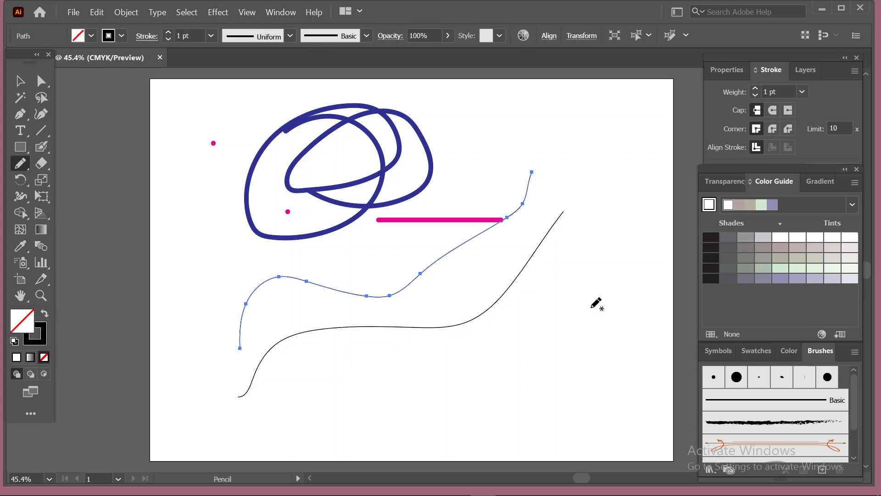
{"action": "left_click_drag", "start_coordinate": [567, 324], "coordinate": [325, 405]}
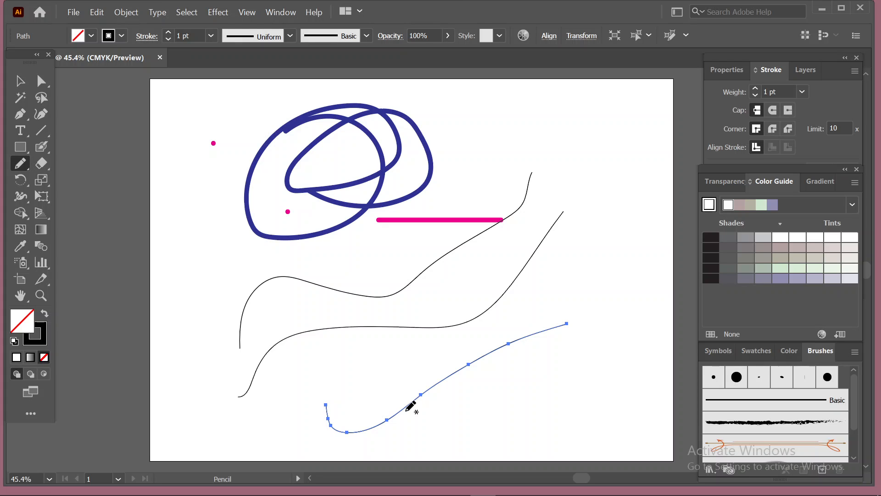
Step: Give the lowest Pencil curve a black fill and white stroke by resetting the default colours and swapping them
{"action": "left_click", "coordinate": [20, 81]}
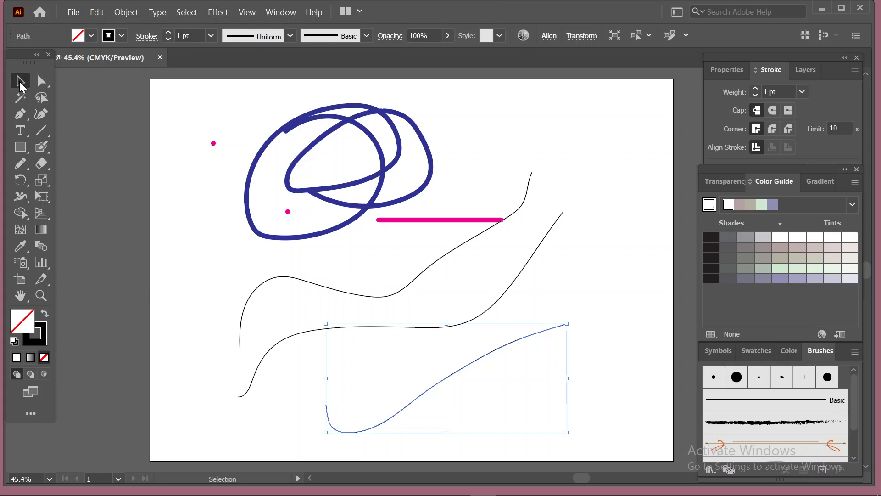
{"action": "left_click", "coordinate": [14, 341]}
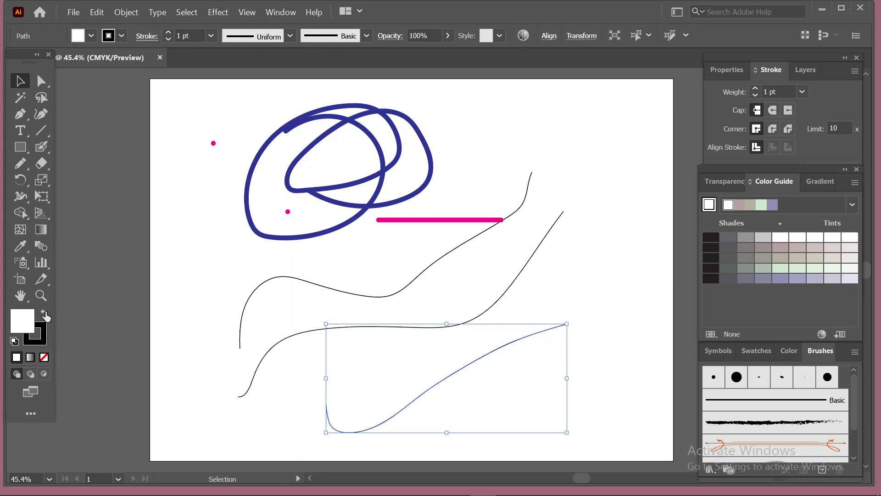
{"action": "left_click", "coordinate": [45, 313]}
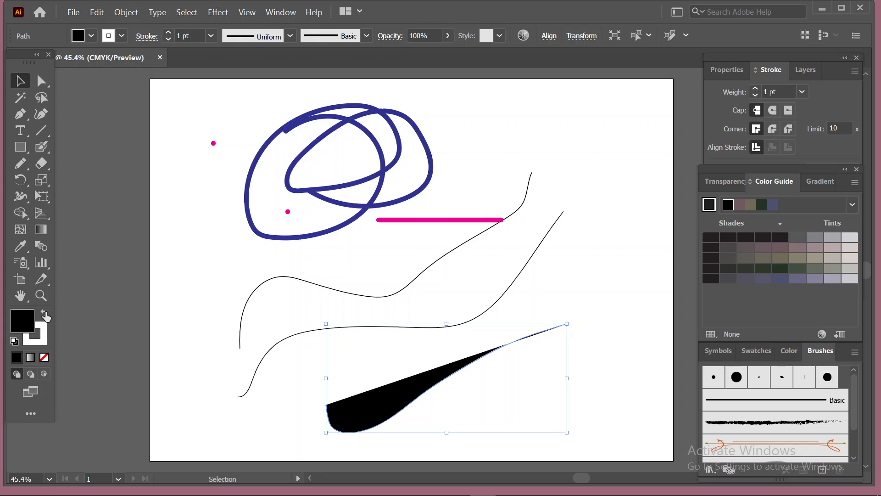
Step: Swap fill and stroke on the lowest Pencil curve and change its fill to red
{"action": "left_click", "coordinate": [45, 313]}
{"action": "left_click", "coordinate": [91, 35]}
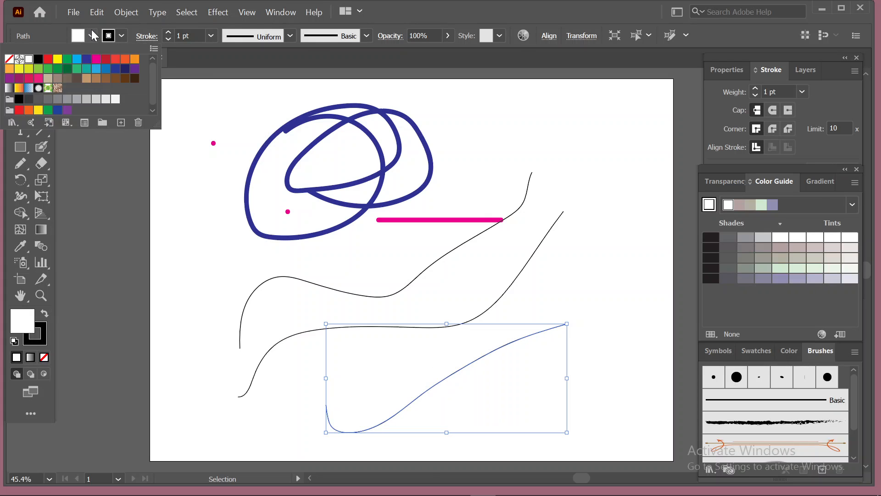
{"action": "left_click", "coordinate": [48, 59]}
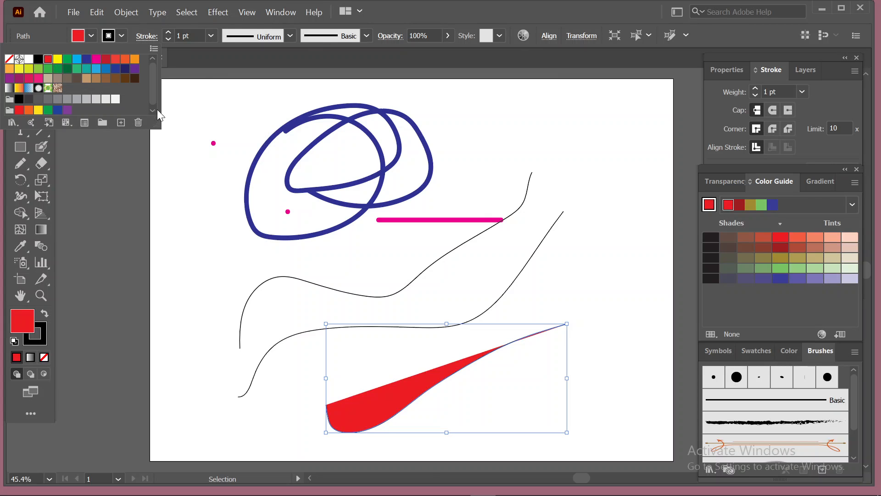
{"action": "left_click", "coordinate": [206, 75]}
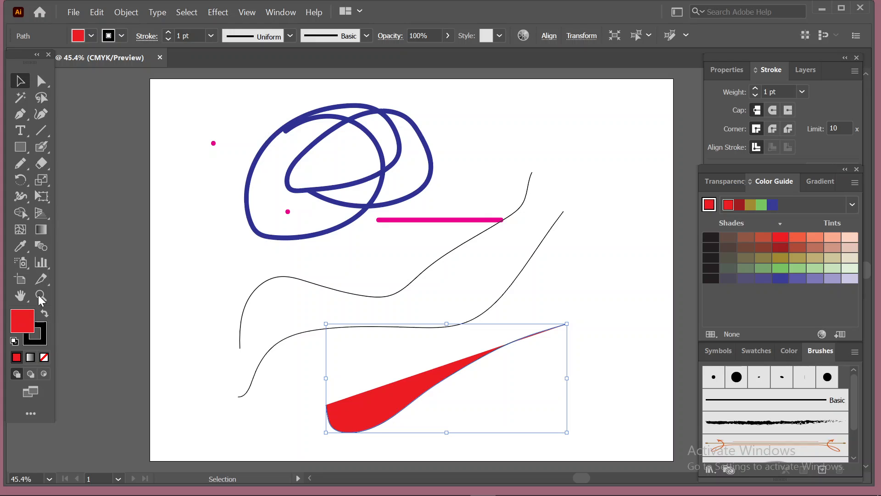
Step: Draw a long Pencil curve across the upper part of the artboard, then delete all the artwork
{"action": "left_click", "coordinate": [20, 163]}
{"action": "mouse_move", "coordinate": [203, 298]}
{"action": "left_mouse_down"}
{"action": "mouse_move", "coordinate": [184, 193]}
{"action": "mouse_move", "coordinate": [279, 120]}
{"action": "mouse_move", "coordinate": [582, 163]}
{"action": "mouse_move", "coordinate": [613, 148]}
{"action": "left_mouse_up"}
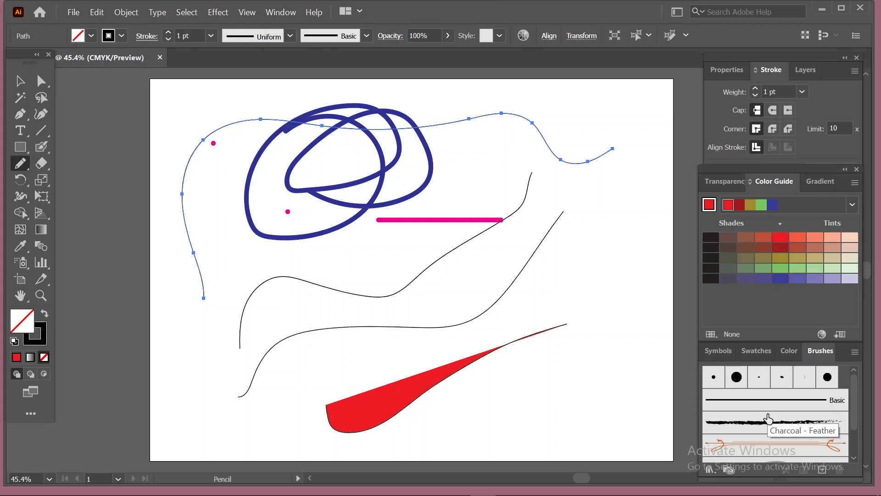
{"action": "key", "text": "ctrl+a"}
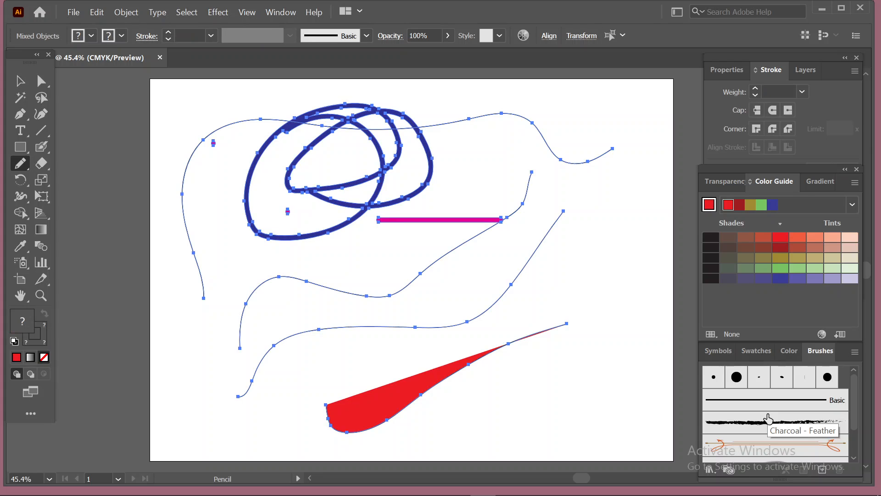
{"action": "key", "text": "Delete"}
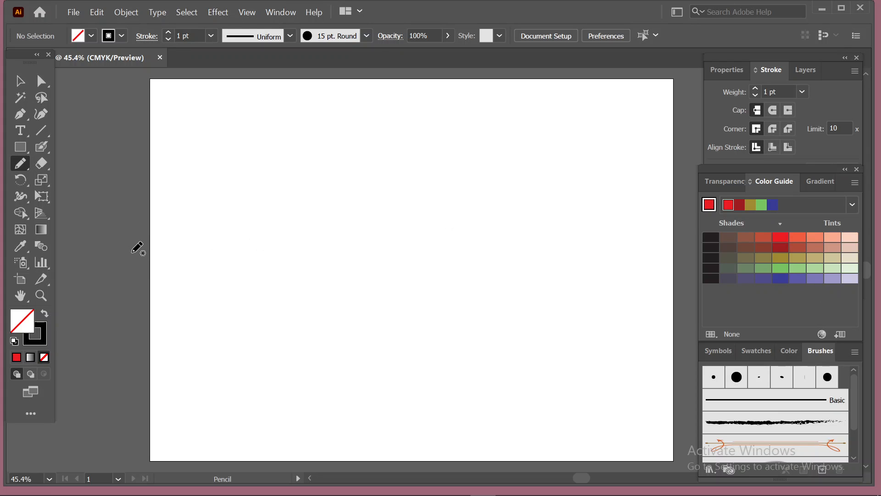
{"action": "left_click", "coordinate": [41, 147]}
{"action": "left_click", "coordinate": [80, 148]}
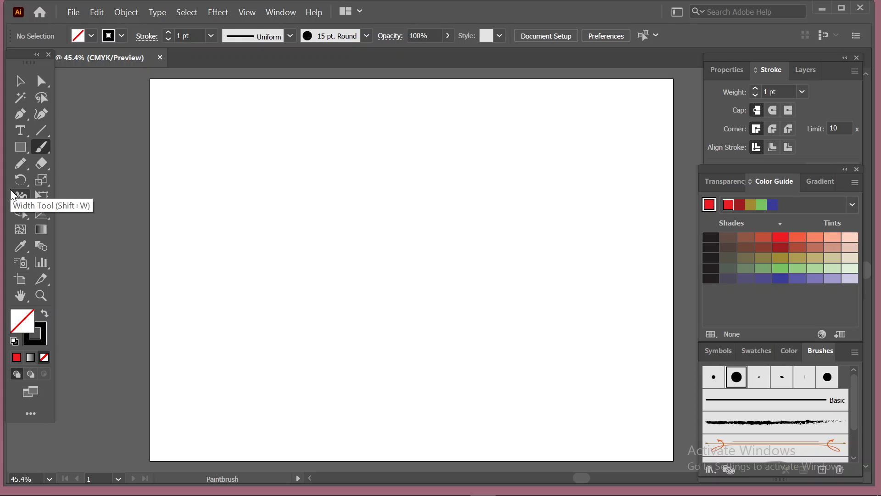
{"action": "left_click", "coordinate": [20, 161]}
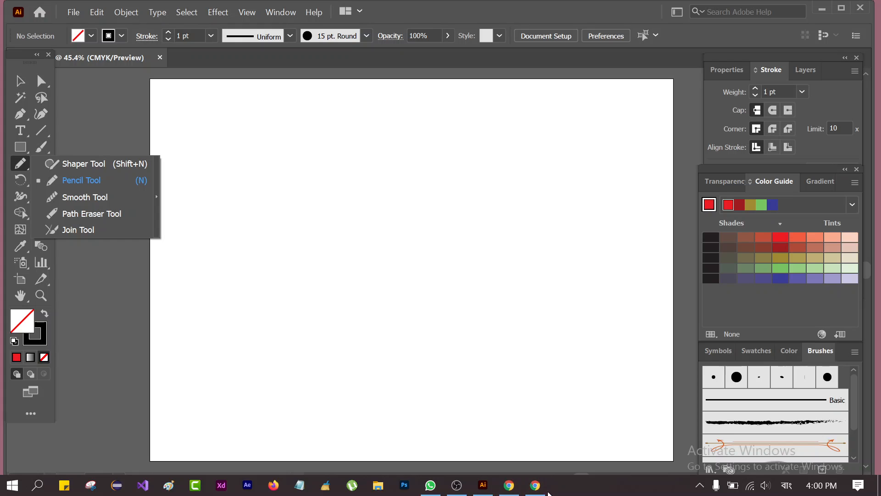
Step: Switch to the Google Meet call in Chrome, look through the participant list, and return to Illustrator
{"action": "left_click", "coordinate": [545, 489]}
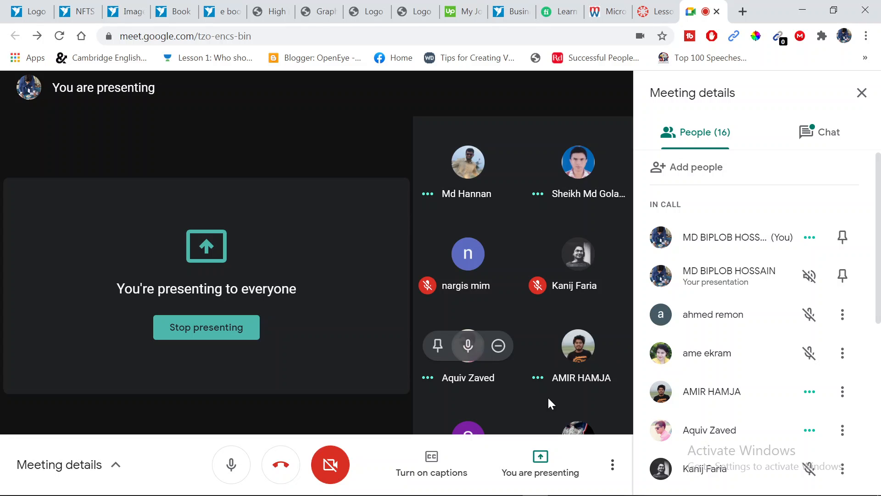
{"action": "scroll", "coordinate": [826, 340], "scroll_direction": "down", "scroll_amount": 7}
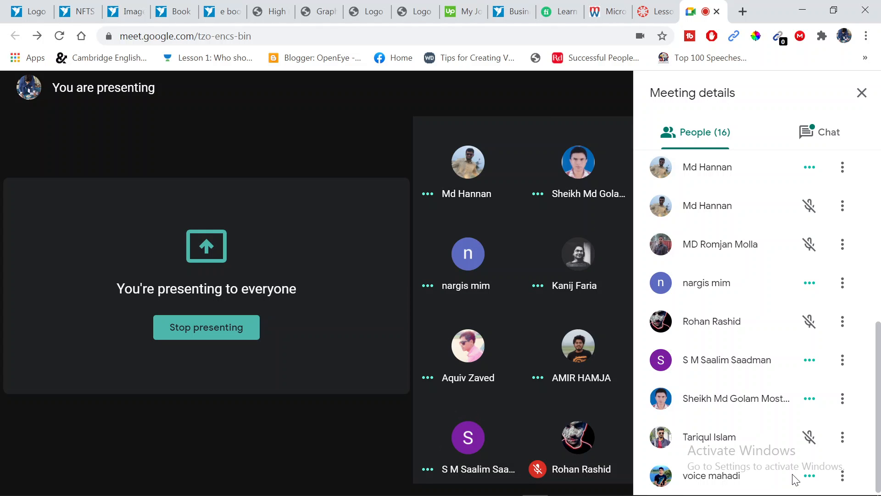
{"action": "scroll", "coordinate": [795, 478], "scroll_direction": "up", "scroll_amount": 8}
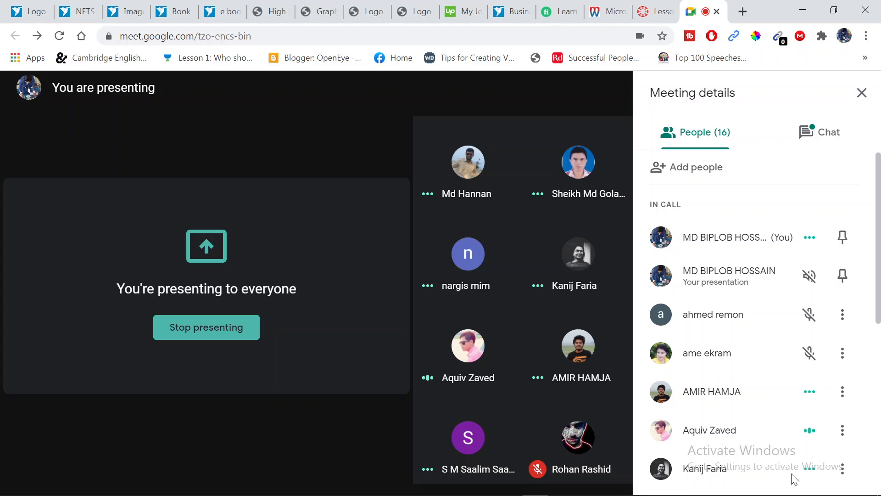
{"action": "scroll", "coordinate": [804, 472], "scroll_direction": "down", "scroll_amount": 7}
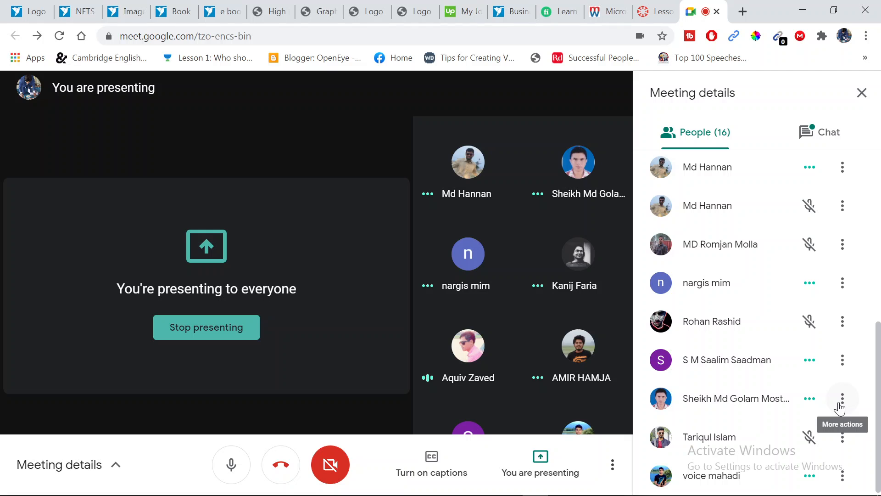
{"action": "scroll", "coordinate": [840, 408], "scroll_direction": "up", "scroll_amount": 7}
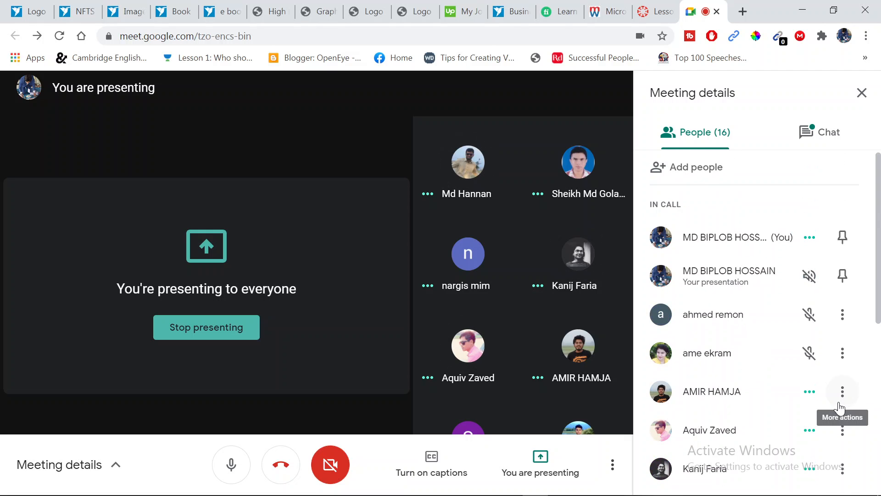
{"action": "scroll", "coordinate": [840, 408], "scroll_direction": "down", "scroll_amount": 7}
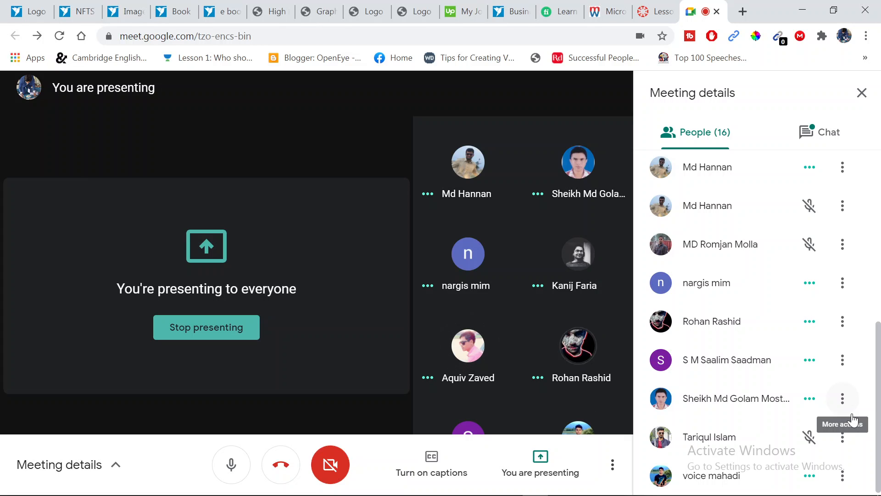
{"action": "scroll", "coordinate": [735, 317], "scroll_direction": "up", "scroll_amount": 4}
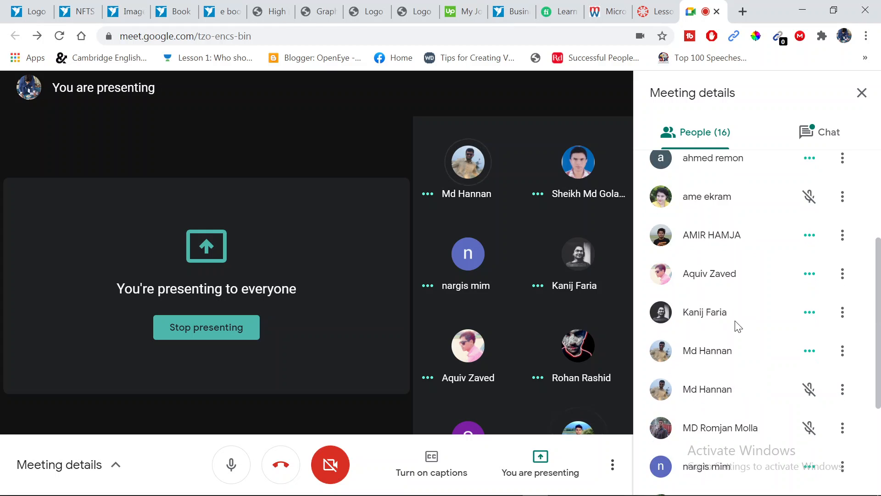
{"action": "scroll", "coordinate": [761, 363], "scroll_direction": "up", "scroll_amount": 2}
{"action": "scroll", "coordinate": [762, 362], "scroll_direction": "down", "scroll_amount": 6}
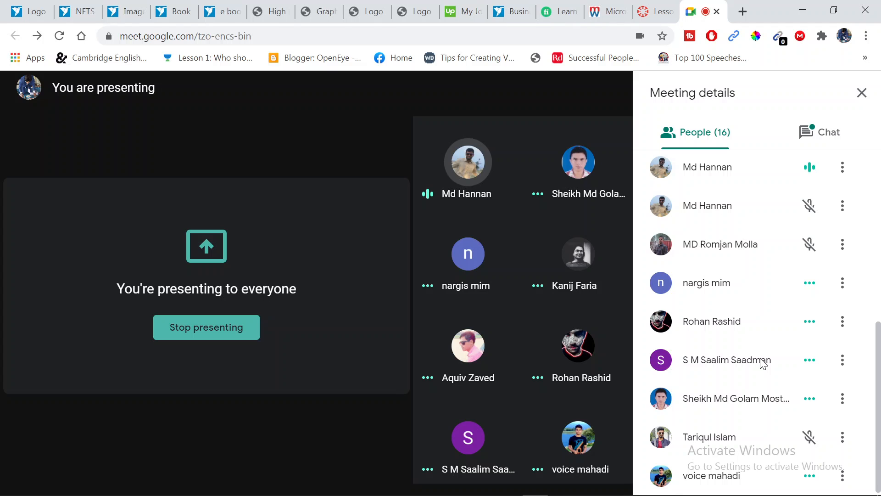
{"action": "scroll", "coordinate": [763, 363], "scroll_direction": "up", "scroll_amount": 4}
{"action": "scroll", "coordinate": [762, 361], "scroll_direction": "down", "scroll_amount": 4}
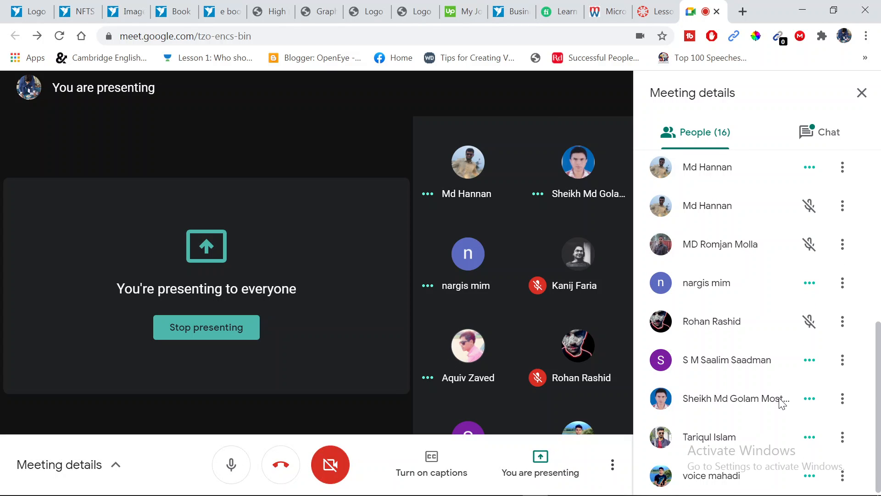
{"action": "scroll", "coordinate": [773, 389], "scroll_direction": "up", "scroll_amount": 2}
{"action": "scroll", "coordinate": [774, 389], "scroll_direction": "up", "scroll_amount": 5}
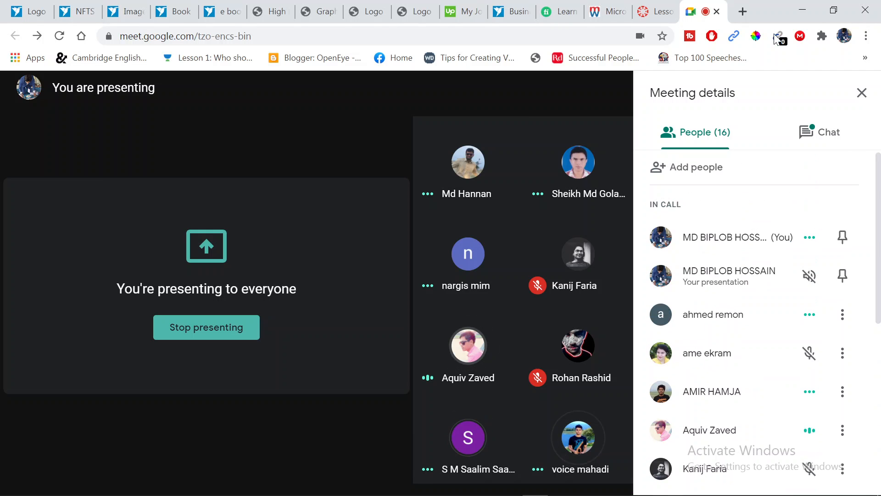
{"action": "scroll", "coordinate": [769, 321], "scroll_direction": "down", "scroll_amount": 7}
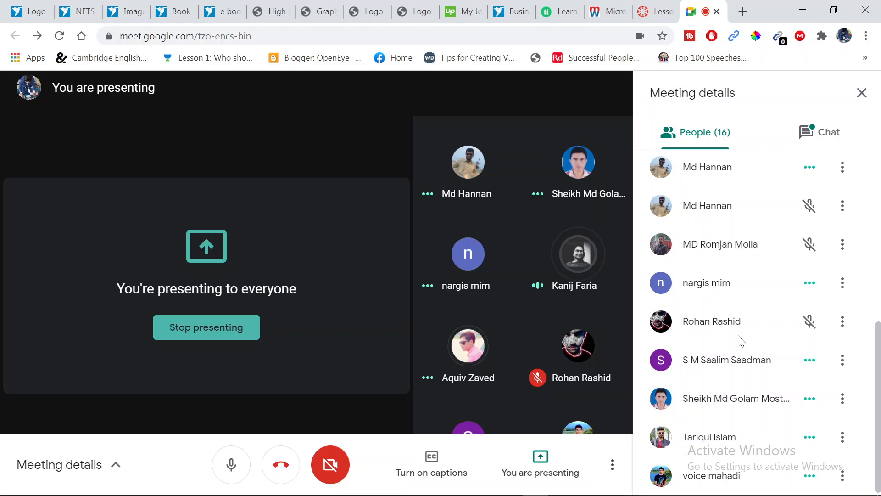
{"action": "left_click", "coordinate": [800, 6]}
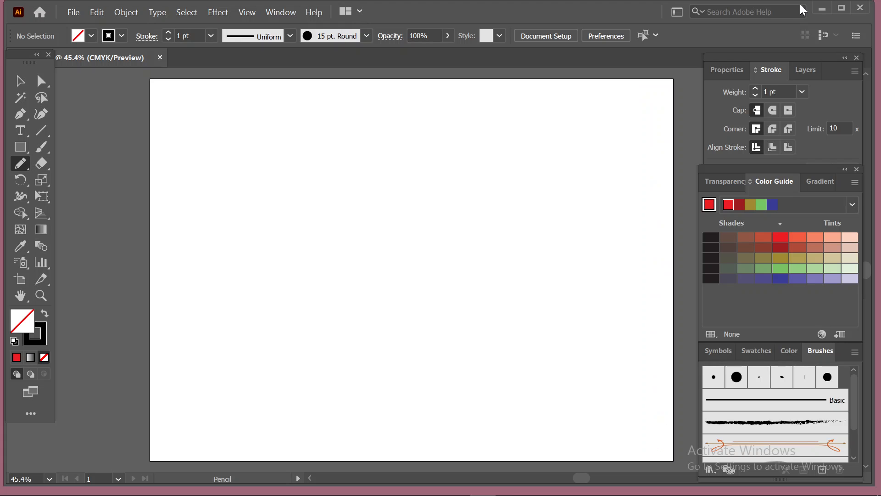
Step: Draw three rough round shapes and one rough triangle freehand with the Pencil tool
{"action": "left_click", "coordinate": [21, 164]}
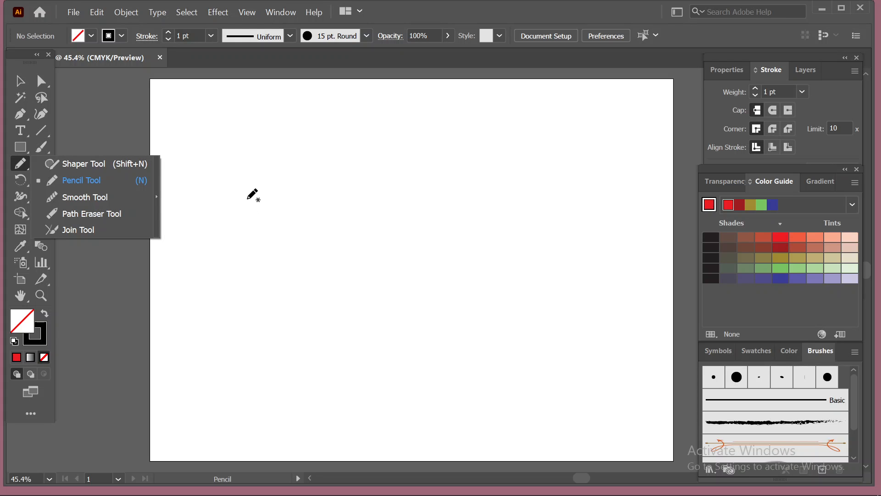
{"action": "mouse_move", "coordinate": [247, 198]}
{"action": "left_mouse_down"}
{"action": "mouse_move", "coordinate": [285, 137]}
{"action": "mouse_move", "coordinate": [368, 163]}
{"action": "mouse_move", "coordinate": [363, 227]}
{"action": "mouse_move", "coordinate": [286, 265]}
{"action": "mouse_move", "coordinate": [246, 199]}
{"action": "left_mouse_up"}
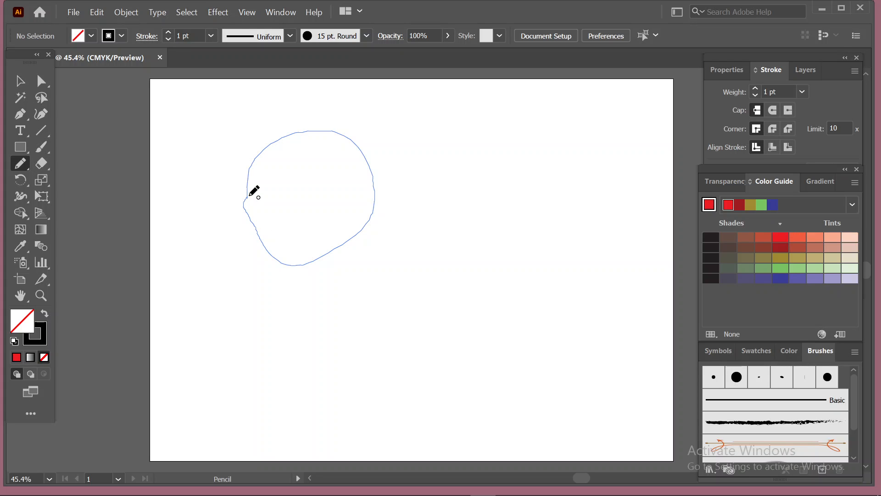
{"action": "left_click_drag", "start_coordinate": [254, 192], "coordinate": [255, 193]}
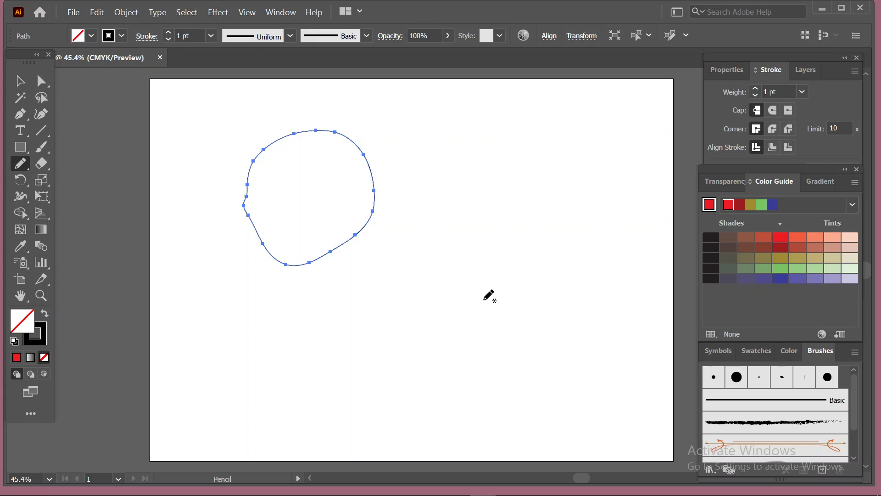
{"action": "mouse_move", "coordinate": [421, 182]}
{"action": "left_mouse_down"}
{"action": "mouse_move", "coordinate": [421, 124]}
{"action": "mouse_move", "coordinate": [534, 156]}
{"action": "mouse_move", "coordinate": [478, 205]}
{"action": "mouse_move", "coordinate": [423, 166]}
{"action": "left_mouse_up"}
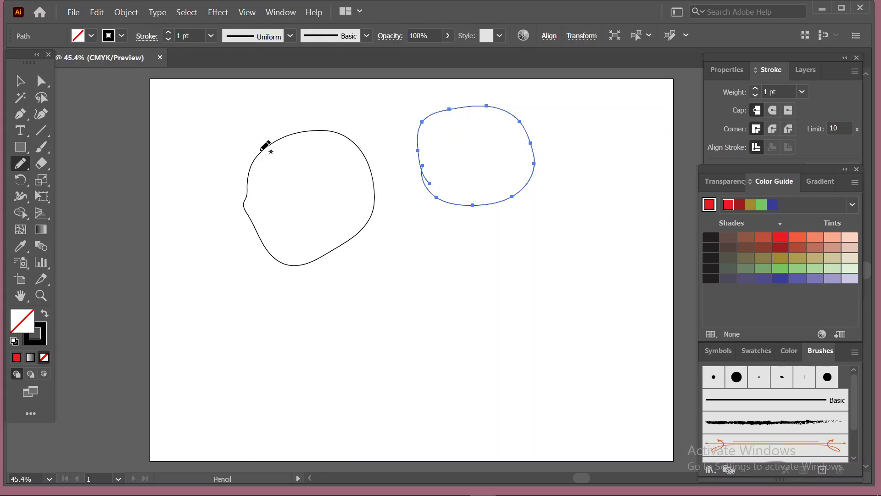
{"action": "mouse_move", "coordinate": [392, 308]}
{"action": "left_mouse_down"}
{"action": "mouse_move", "coordinate": [397, 269]}
{"action": "mouse_move", "coordinate": [475, 305]}
{"action": "mouse_move", "coordinate": [445, 324]}
{"action": "mouse_move", "coordinate": [393, 307]}
{"action": "left_mouse_up"}
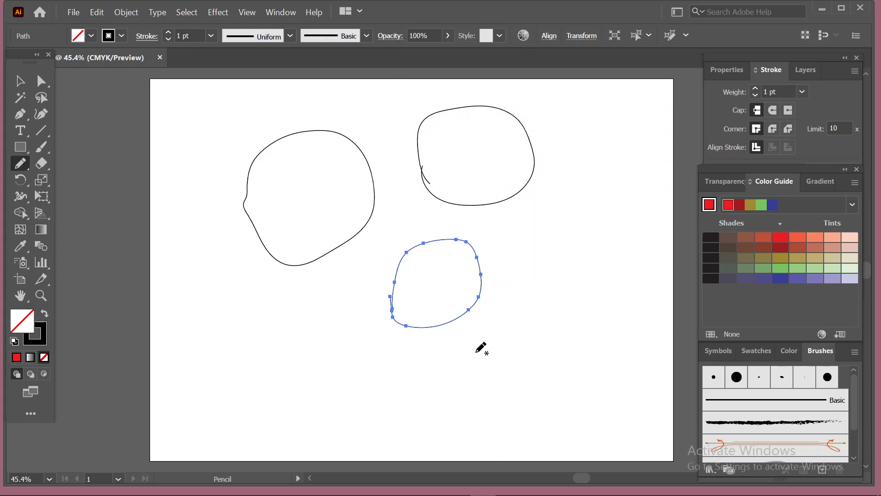
{"action": "mouse_move", "coordinate": [586, 162]}
{"action": "left_mouse_down"}
{"action": "mouse_move", "coordinate": [509, 263]}
{"action": "mouse_move", "coordinate": [625, 270]}
{"action": "mouse_move", "coordinate": [584, 168]}
{"action": "left_mouse_up"}
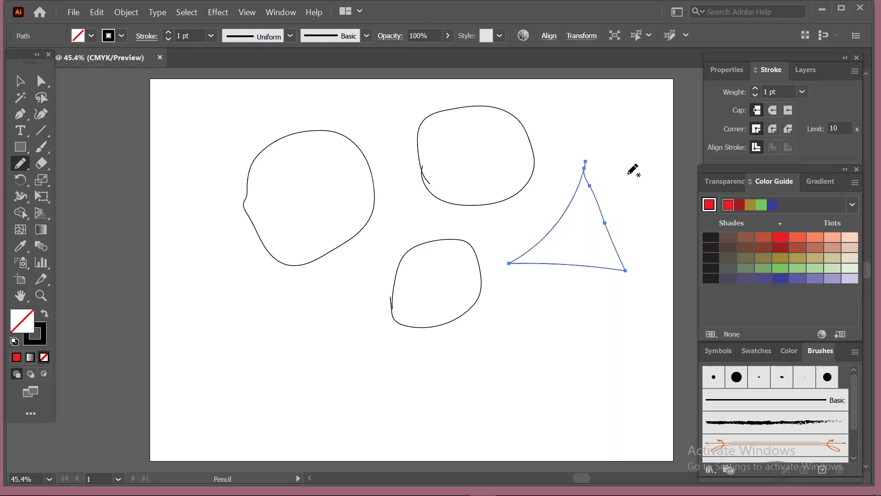
Step: Sketch a circle, a triangle and a rectangle with the Shaper tool in the lower part of the artboard
{"action": "left_click", "coordinate": [15, 166]}
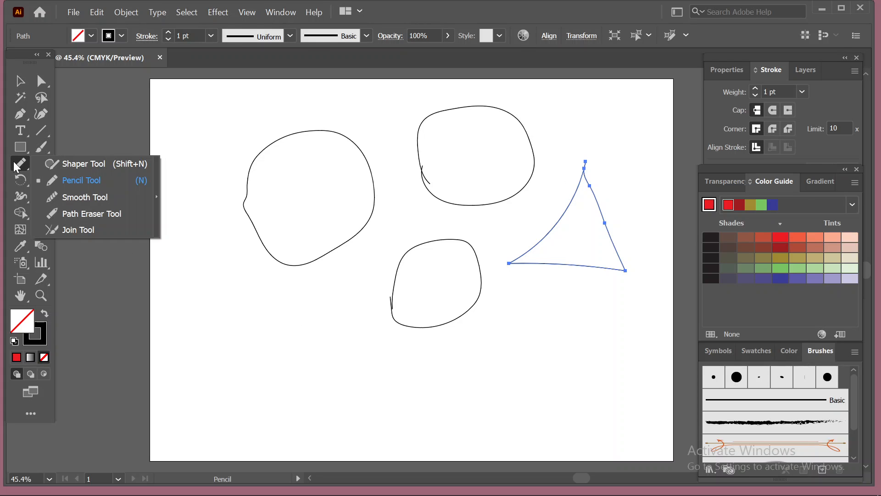
{"action": "left_click", "coordinate": [84, 164]}
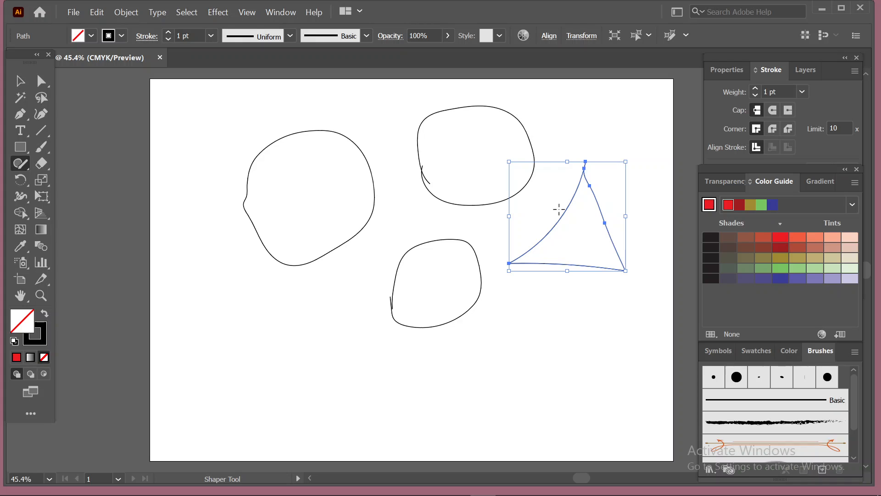
{"action": "mouse_move", "coordinate": [251, 365]}
{"action": "left_mouse_down"}
{"action": "mouse_move", "coordinate": [250, 322]}
{"action": "mouse_move", "coordinate": [317, 303]}
{"action": "mouse_move", "coordinate": [319, 379]}
{"action": "mouse_move", "coordinate": [237, 353]}
{"action": "mouse_move", "coordinate": [238, 330]}
{"action": "left_mouse_up"}
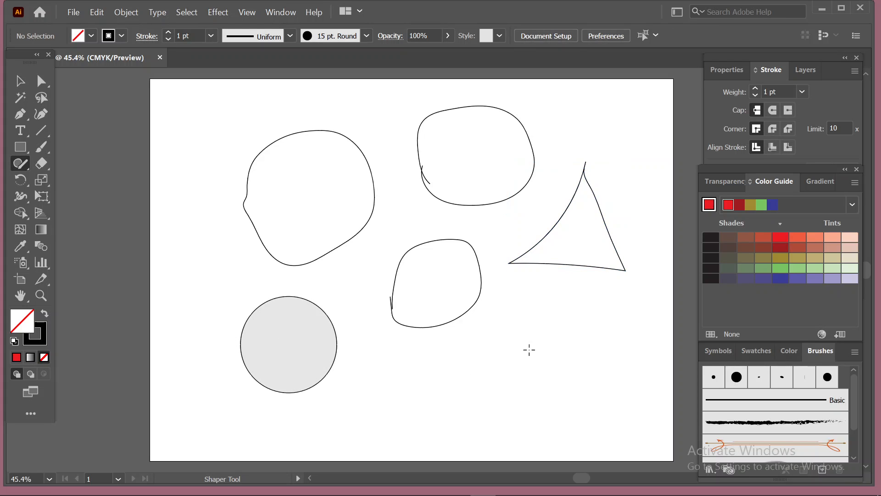
{"action": "mouse_move", "coordinate": [551, 299]}
{"action": "left_mouse_down"}
{"action": "mouse_move", "coordinate": [469, 366]}
{"action": "mouse_move", "coordinate": [586, 392]}
{"action": "mouse_move", "coordinate": [560, 319]}
{"action": "mouse_move", "coordinate": [480, 363]}
{"action": "mouse_move", "coordinate": [549, 324]}
{"action": "mouse_move", "coordinate": [537, 304]}
{"action": "left_mouse_up"}
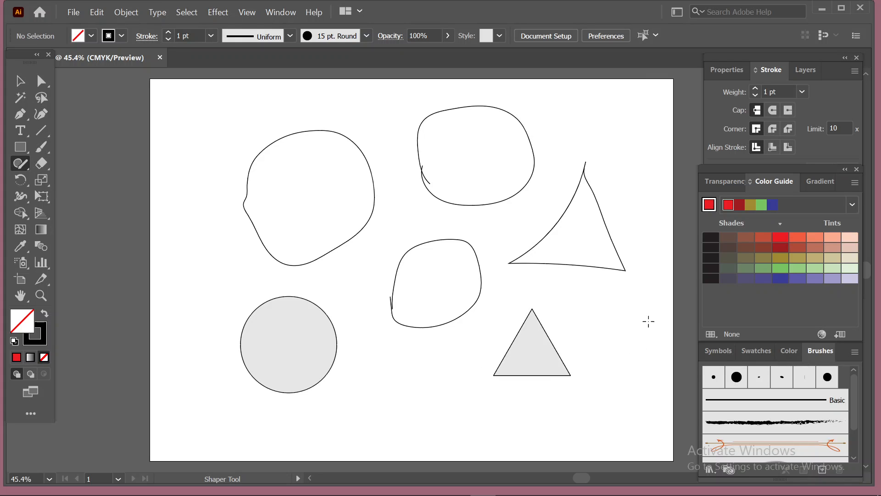
{"action": "mouse_move", "coordinate": [357, 362]}
{"action": "left_mouse_down"}
{"action": "mouse_move", "coordinate": [472, 354]}
{"action": "mouse_move", "coordinate": [490, 422]}
{"action": "mouse_move", "coordinate": [347, 428]}
{"action": "mouse_move", "coordinate": [340, 385]}
{"action": "mouse_move", "coordinate": [370, 360]}
{"action": "left_mouse_up"}
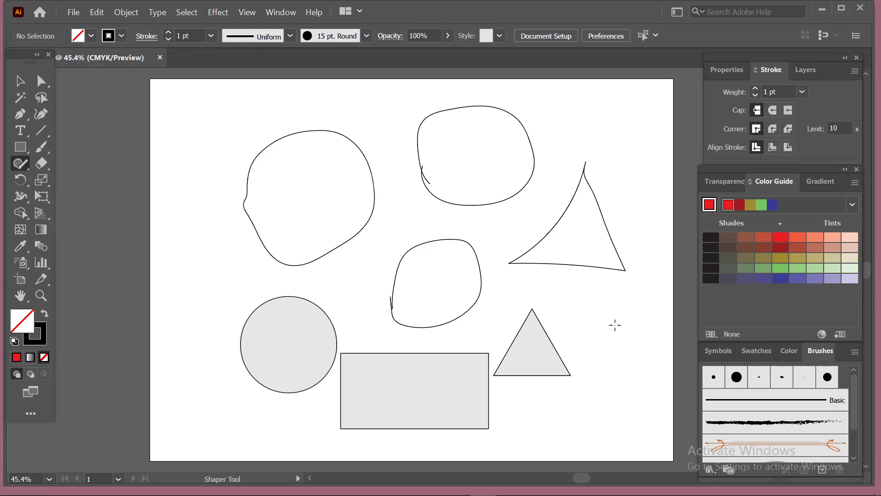
Step: Sketch a hexagon, a square and a second triangle with the Shaper tool over the Pencil shapes in the upper area
{"action": "mouse_move", "coordinate": [574, 92]}
{"action": "left_mouse_down"}
{"action": "mouse_move", "coordinate": [501, 181]}
{"action": "mouse_move", "coordinate": [597, 258]}
{"action": "mouse_move", "coordinate": [650, 215]}
{"action": "mouse_move", "coordinate": [648, 143]}
{"action": "mouse_move", "coordinate": [574, 93]}
{"action": "left_mouse_up"}
{"action": "left_click", "coordinate": [406, 353]}
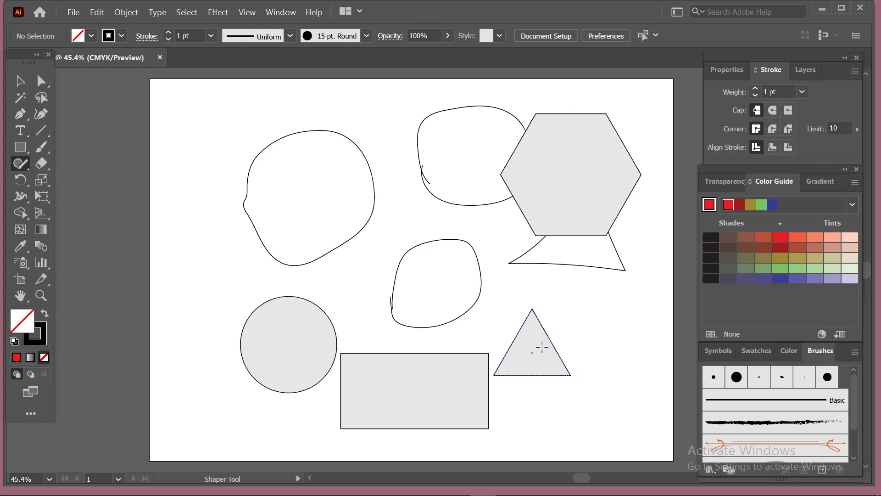
{"action": "mouse_move", "coordinate": [234, 76]}
{"action": "left_mouse_down"}
{"action": "mouse_move", "coordinate": [173, 154]}
{"action": "mouse_move", "coordinate": [252, 68]}
{"action": "mouse_move", "coordinate": [221, 100]}
{"action": "left_mouse_up"}
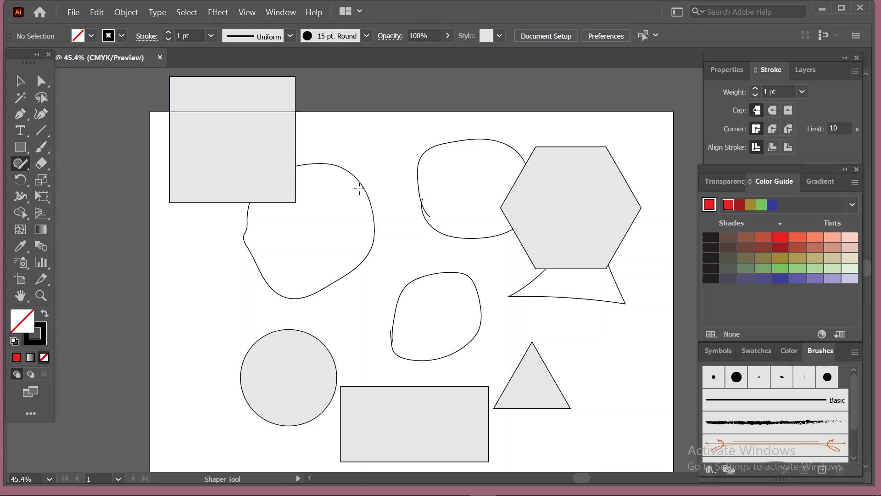
{"action": "mouse_move", "coordinate": [373, 147]}
{"action": "left_mouse_down"}
{"action": "mouse_move", "coordinate": [407, 246]}
{"action": "mouse_move", "coordinate": [375, 157]}
{"action": "left_mouse_up"}
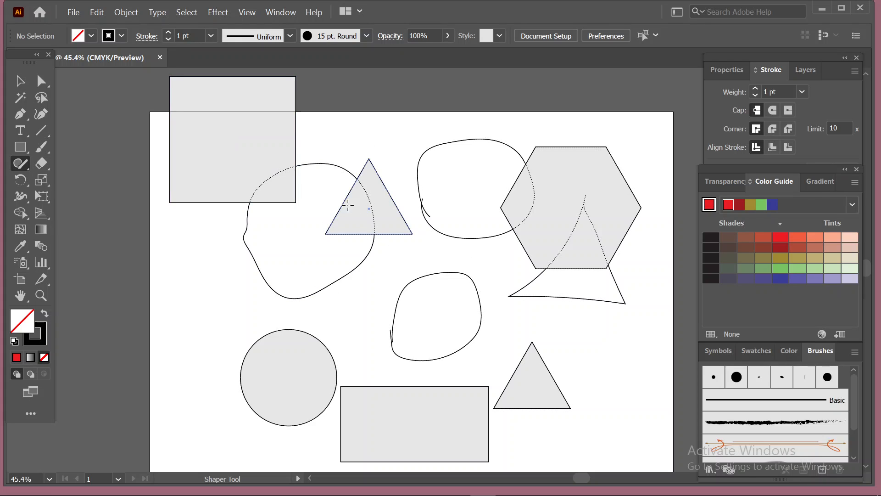
Step: Select all the Pencil and Shaper shapes with the Selection tool and delete them
{"action": "left_click", "coordinate": [21, 81]}
{"action": "left_click_drag", "start_coordinate": [163, 166], "coordinate": [615, 437]}
{"action": "key", "text": "Delete"}
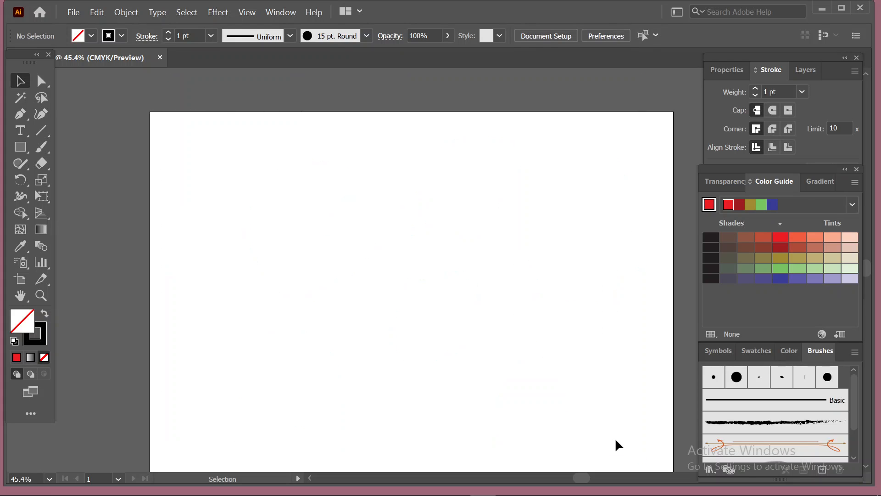
Step: Draw one long freehand line with waves and sharp zigzag peaks across the artboard using the Pencil tool
{"action": "left_click", "coordinate": [15, 165]}
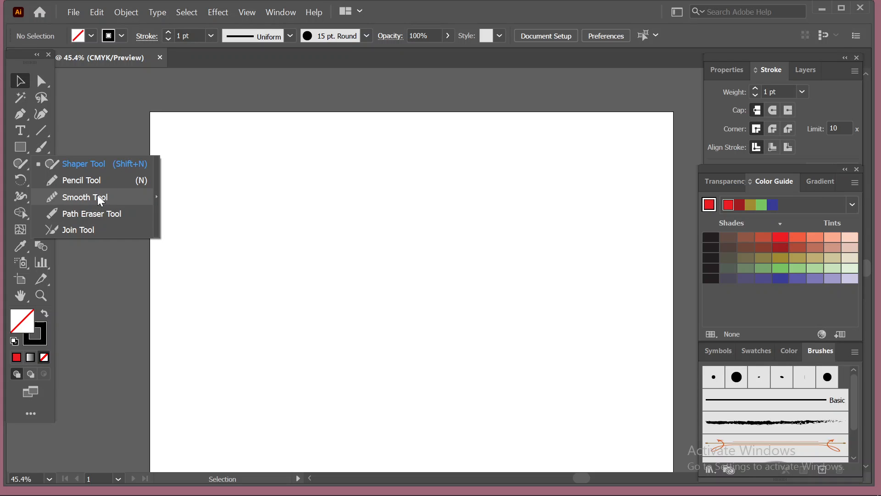
{"action": "left_click", "coordinate": [110, 179]}
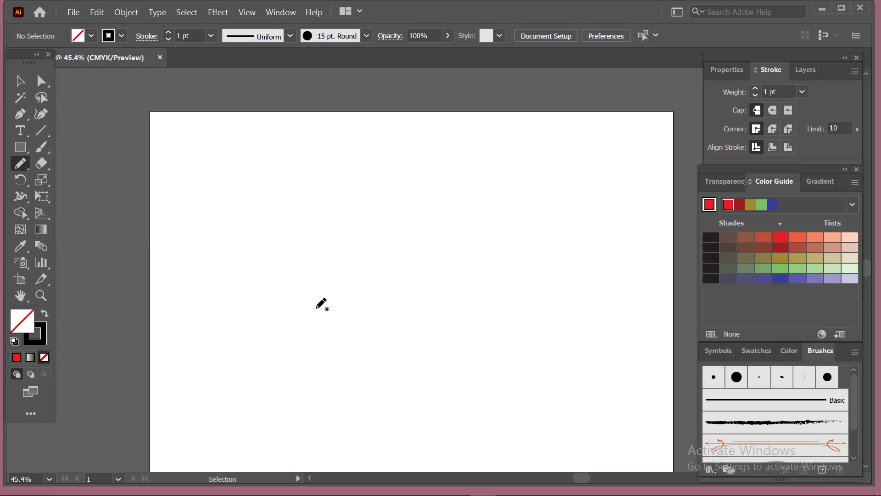
{"action": "mouse_move", "coordinate": [289, 343]}
{"action": "left_mouse_down"}
{"action": "mouse_move", "coordinate": [313, 299]}
{"action": "mouse_move", "coordinate": [441, 286]}
{"action": "mouse_move", "coordinate": [477, 272]}
{"action": "mouse_move", "coordinate": [489, 238]}
{"action": "mouse_move", "coordinate": [486, 277]}
{"action": "mouse_move", "coordinate": [553, 235]}
{"action": "mouse_move", "coordinate": [617, 241]}
{"action": "left_mouse_up"}
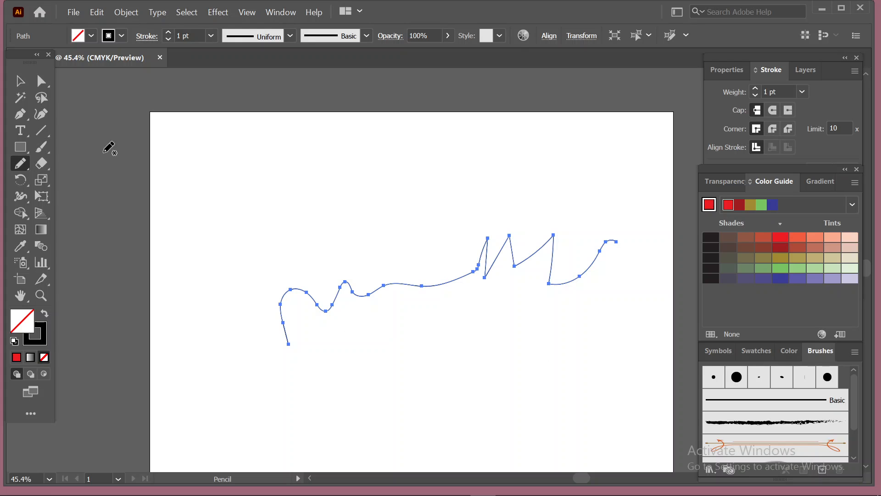
Step: Round off the rightmost sharp peak of the Pencil line with the Smooth tool at 300% zoom
{"action": "left_click", "coordinate": [19, 81]}
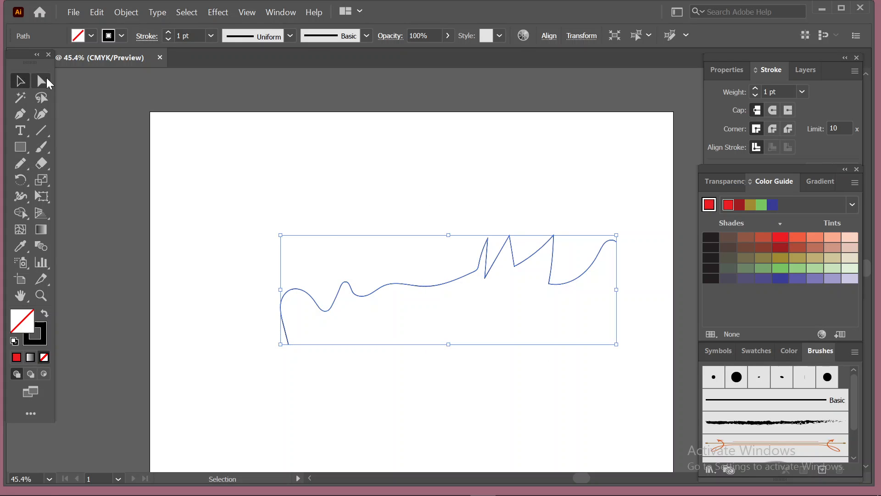
{"action": "left_click_drag", "start_coordinate": [25, 166], "coordinate": [100, 198]}
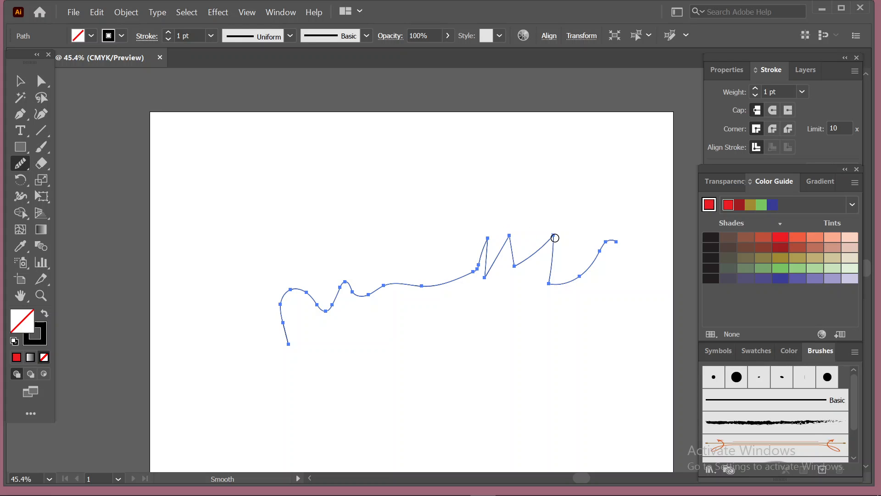
{"action": "scroll", "coordinate": [555, 238], "scroll_direction": "up", "scroll_amount": 6}
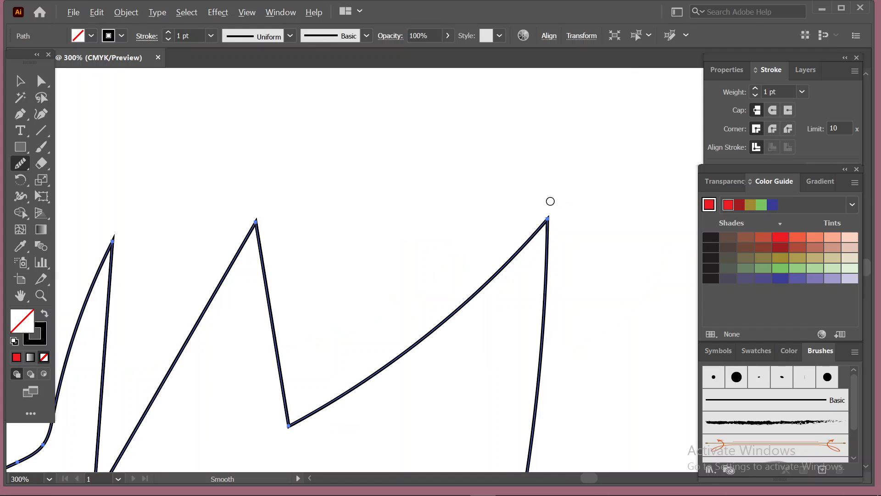
{"action": "left_click_drag", "start_coordinate": [551, 206], "coordinate": [537, 259]}
{"action": "mouse_move", "coordinate": [548, 208]}
{"action": "left_mouse_down"}
{"action": "mouse_move", "coordinate": [537, 273]}
{"action": "mouse_move", "coordinate": [549, 218]}
{"action": "mouse_move", "coordinate": [529, 270]}
{"action": "mouse_move", "coordinate": [545, 215]}
{"action": "left_mouse_up"}
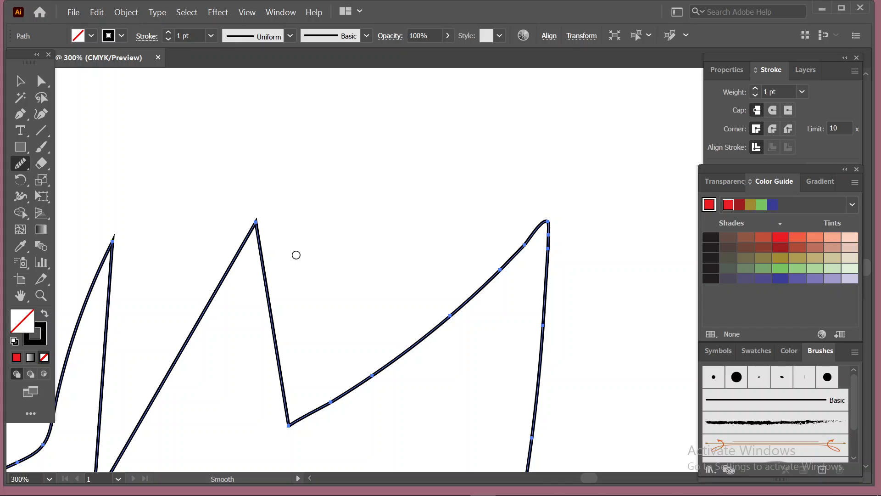
Step: Select the anchor at the middle peak of the Pencil line and round that peak with the Smooth tool
{"action": "mouse_move", "coordinate": [253, 228]}
{"action": "left_mouse_down"}
{"action": "mouse_move", "coordinate": [256, 263]}
{"action": "mouse_move", "coordinate": [249, 221]}
{"action": "mouse_move", "coordinate": [254, 262]}
{"action": "mouse_move", "coordinate": [260, 223]}
{"action": "mouse_move", "coordinate": [252, 271]}
{"action": "mouse_move", "coordinate": [257, 218]}
{"action": "mouse_move", "coordinate": [247, 268]}
{"action": "mouse_move", "coordinate": [242, 219]}
{"action": "left_mouse_up"}
{"action": "left_click", "coordinate": [41, 81]}
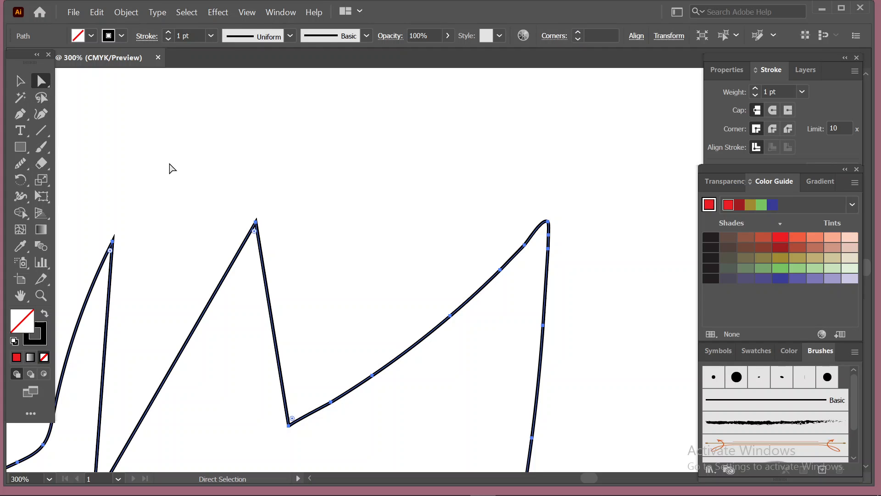
{"action": "left_click_drag", "start_coordinate": [214, 202], "coordinate": [269, 229]}
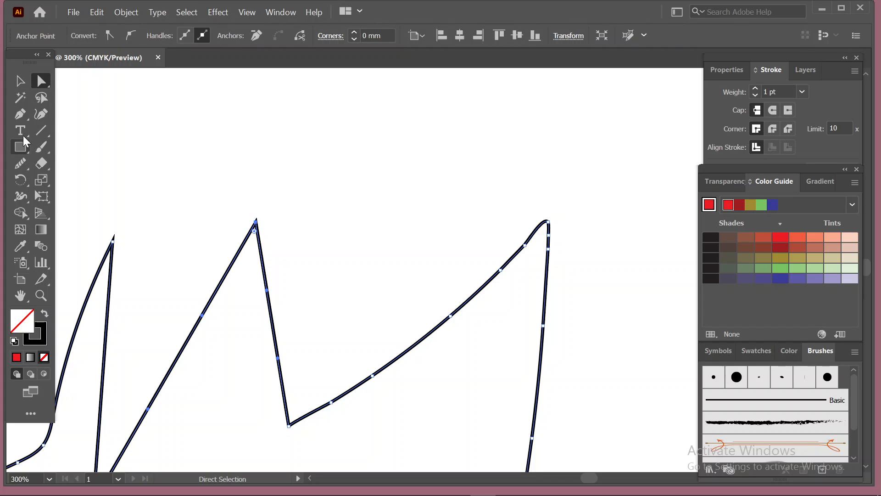
{"action": "left_click", "coordinate": [26, 164]}
{"action": "mouse_move", "coordinate": [25, 164]}
{"action": "left_mouse_down"}
{"action": "mouse_move", "coordinate": [87, 179]}
{"action": "mouse_move", "coordinate": [71, 197]}
{"action": "left_mouse_up"}
{"action": "mouse_move", "coordinate": [258, 213]}
{"action": "left_mouse_down"}
{"action": "mouse_move", "coordinate": [256, 252]}
{"action": "mouse_move", "coordinate": [265, 228]}
{"action": "mouse_move", "coordinate": [248, 260]}
{"action": "mouse_move", "coordinate": [255, 221]}
{"action": "mouse_move", "coordinate": [248, 281]}
{"action": "left_mouse_up"}
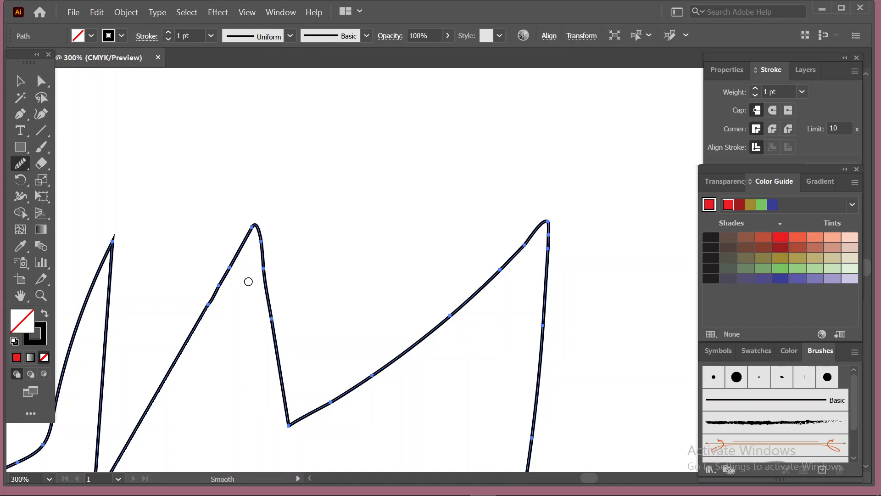
Step: Draw an open path mixing straight corners and curves above the Pencil line with the Pen tool
{"action": "left_click", "coordinate": [20, 113]}
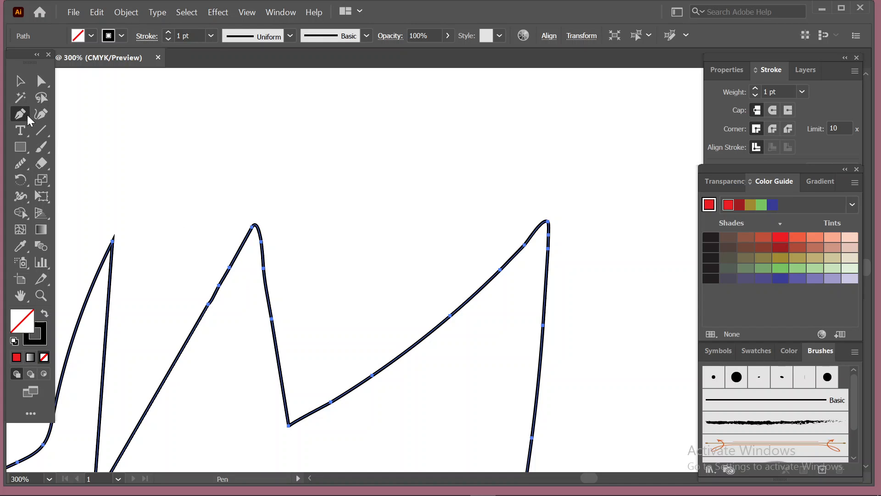
{"action": "left_click_drag", "start_coordinate": [216, 163], "coordinate": [225, 170]}
{"action": "left_click", "coordinate": [230, 163]}
{"action": "left_click", "coordinate": [230, 151]}
{"action": "left_click", "coordinate": [247, 164]}
{"action": "left_click", "coordinate": [277, 158]}
{"action": "left_click_drag", "start_coordinate": [282, 145], "coordinate": [293, 161]}
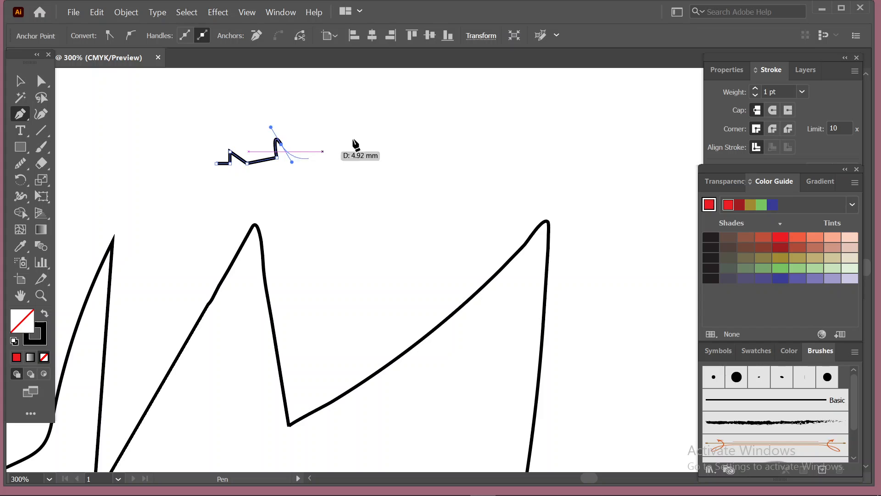
{"action": "left_click_drag", "start_coordinate": [359, 135], "coordinate": [368, 139]}
{"action": "left_click_drag", "start_coordinate": [374, 140], "coordinate": [389, 165]}
{"action": "left_click", "coordinate": [400, 145]}
{"action": "left_click_drag", "start_coordinate": [405, 135], "coordinate": [419, 161]}
{"action": "left_click_drag", "start_coordinate": [456, 134], "coordinate": [458, 152]}
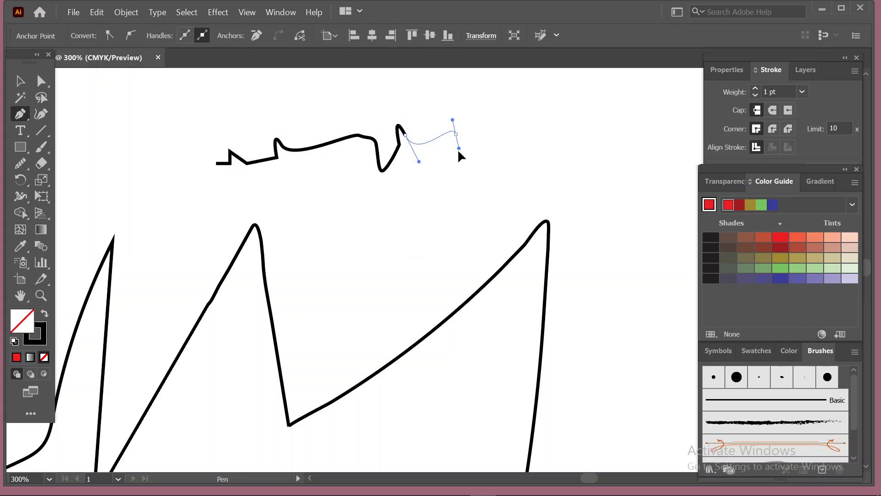
{"action": "left_click", "coordinate": [474, 125]}
{"action": "left_click", "coordinate": [492, 142]}
{"action": "left_click", "coordinate": [501, 126]}
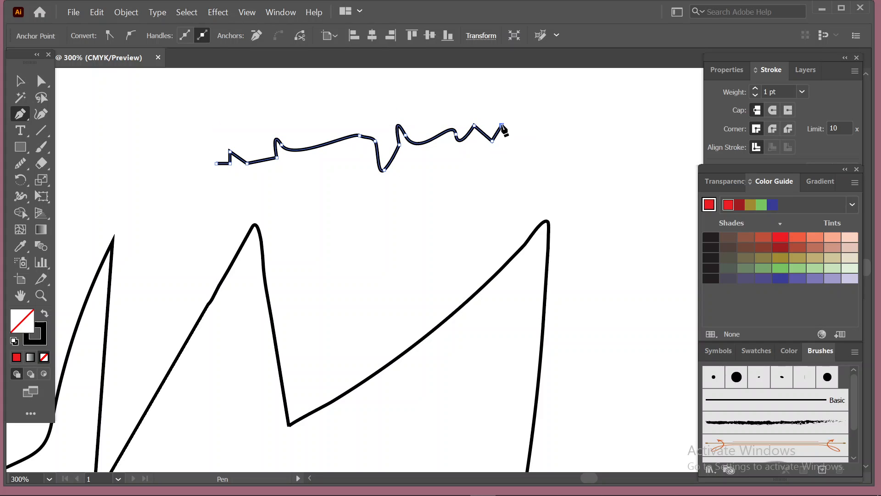
{"action": "left_click_drag", "start_coordinate": [520, 137], "coordinate": [526, 142]}
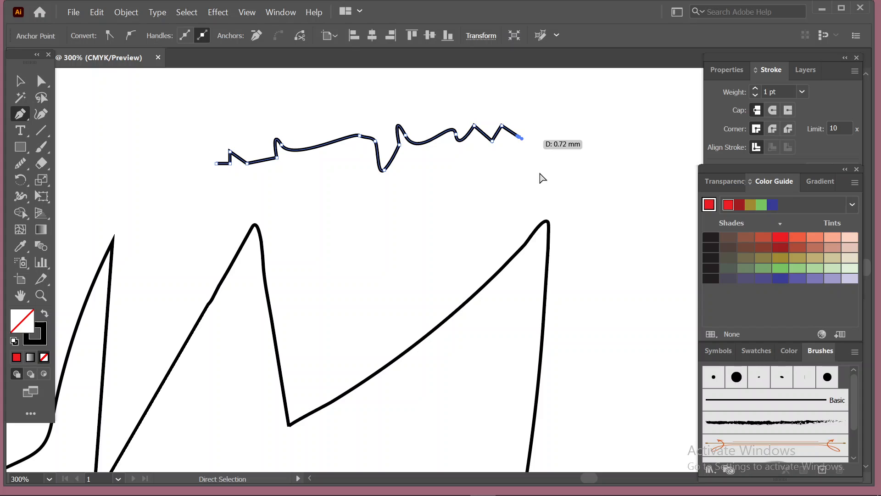
{"action": "left_click", "coordinate": [543, 181], "text": "ctrl"}
Step: Select the Pen path and smooth the zigzag corners near its right end with the Smooth tool
{"action": "left_click", "coordinate": [20, 80]}
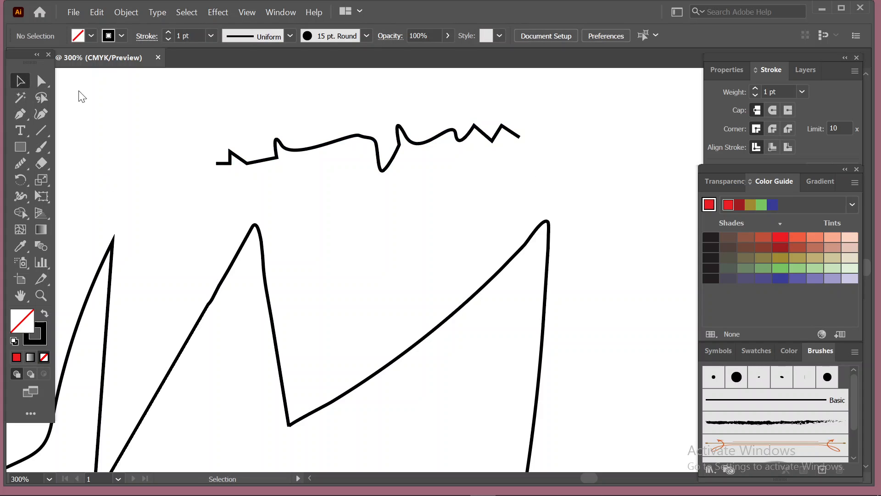
{"action": "left_click_drag", "start_coordinate": [457, 98], "coordinate": [528, 161]}
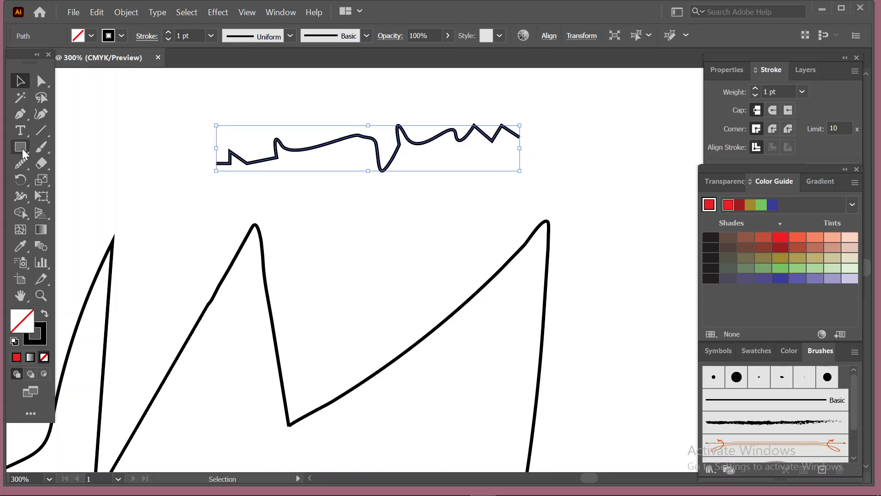
{"action": "left_click", "coordinate": [24, 164]}
{"action": "left_click", "coordinate": [103, 197]}
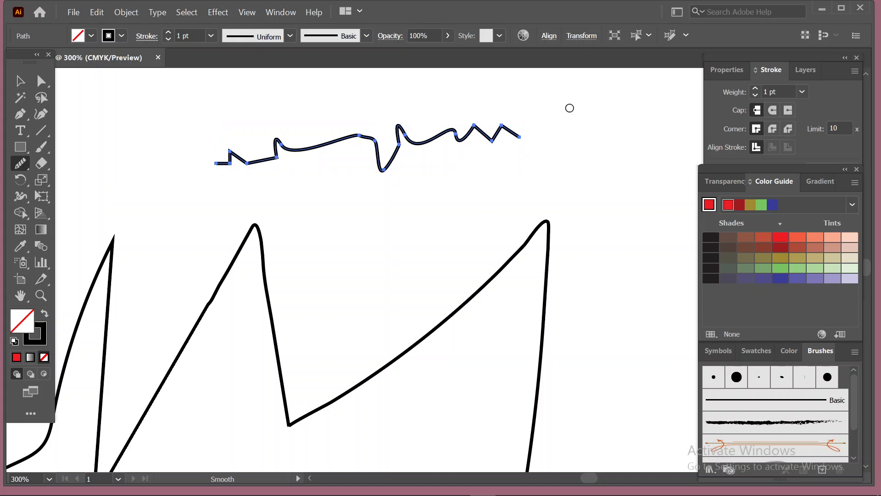
{"action": "left_click_drag", "start_coordinate": [505, 138], "coordinate": [519, 165]}
{"action": "left_click_drag", "start_coordinate": [499, 120], "coordinate": [521, 175]}
{"action": "left_click_drag", "start_coordinate": [473, 122], "coordinate": [492, 183]}
{"action": "left_click_drag", "start_coordinate": [476, 130], "coordinate": [493, 167]}
Step: Try to smooth the sharp corner near the left end of the Pen path with the Smooth tool
{"action": "left_click_drag", "start_coordinate": [227, 146], "coordinate": [270, 197]}
{"action": "left_click_drag", "start_coordinate": [224, 147], "coordinate": [265, 202]}
{"action": "left_click", "coordinate": [41, 81]}
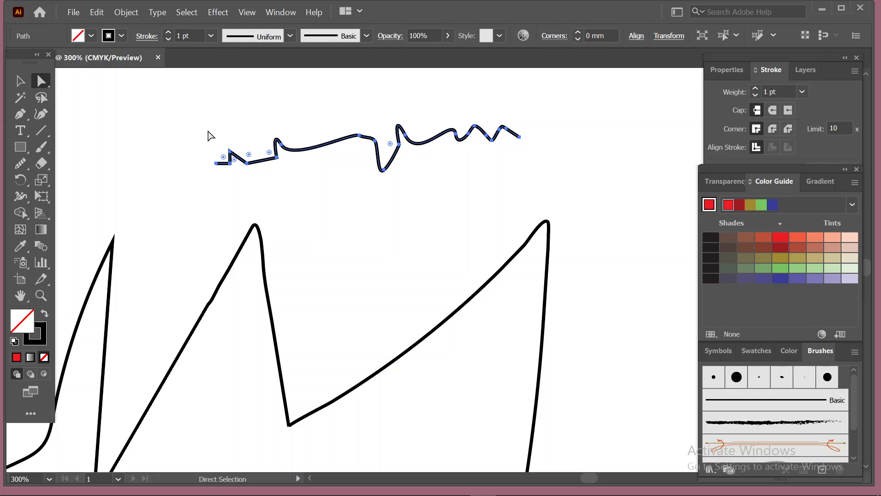
{"action": "left_click_drag", "start_coordinate": [207, 149], "coordinate": [249, 187]}
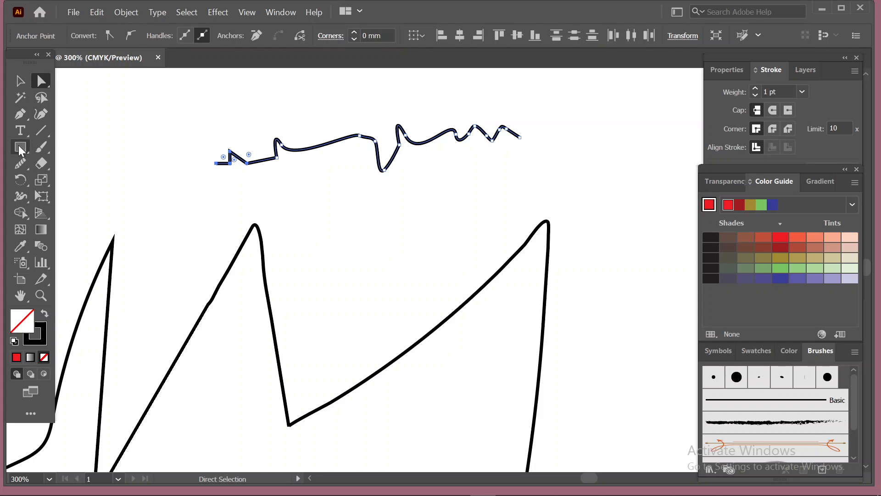
{"action": "left_click", "coordinate": [20, 164]}
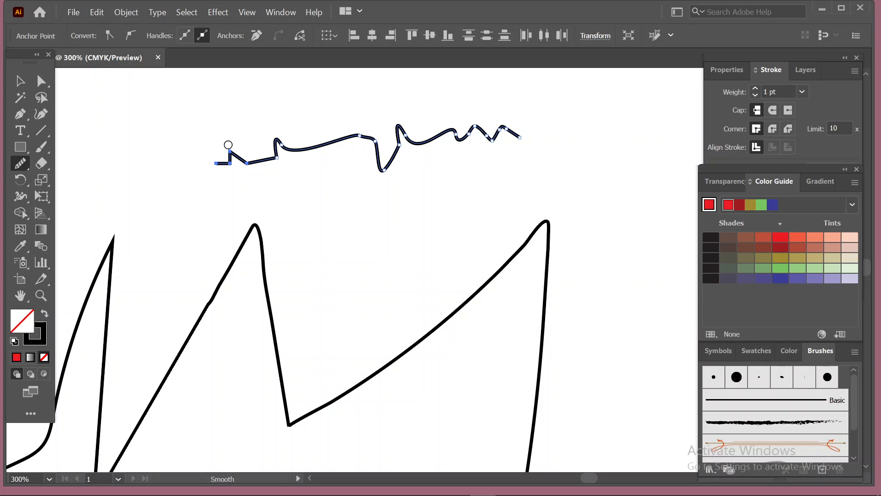
{"action": "mouse_move", "coordinate": [228, 146]}
{"action": "left_mouse_down"}
{"action": "mouse_move", "coordinate": [248, 184]}
{"action": "mouse_move", "coordinate": [239, 168]}
{"action": "mouse_move", "coordinate": [255, 180]}
{"action": "left_mouse_up"}
Step: Select all the artwork and delete it to clear the artboard
{"action": "left_click", "coordinate": [22, 82]}
{"action": "left_click", "coordinate": [140, 107]}
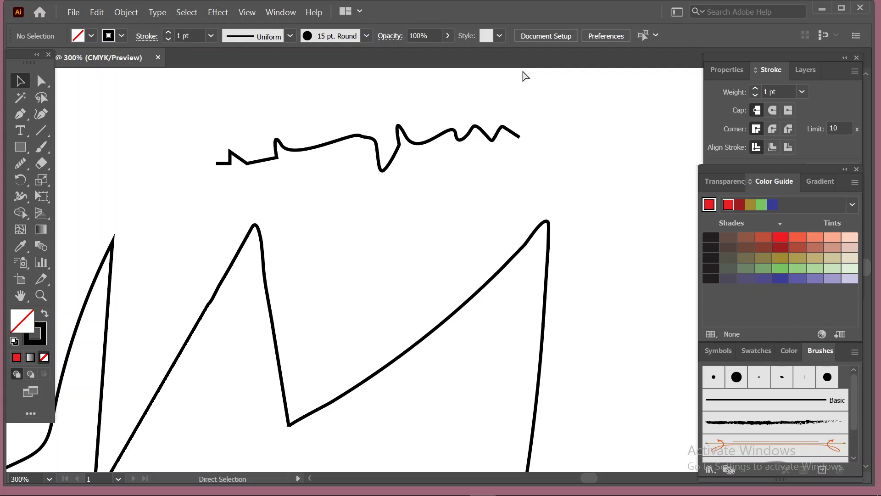
{"action": "key", "text": "ctrl+a"}
{"action": "key", "text": "Delete"}
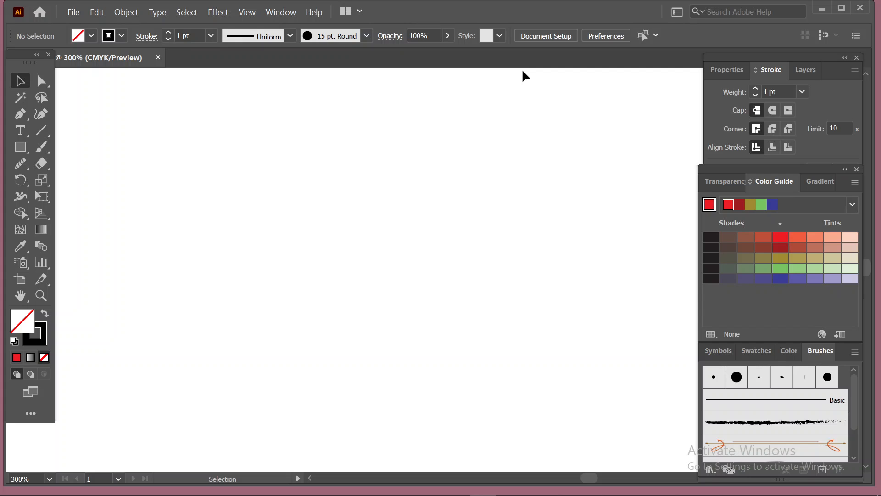
Step: Draw a long, slightly sloping line segment and an unfilled rectangle below it
{"action": "left_click", "coordinate": [20, 164]}
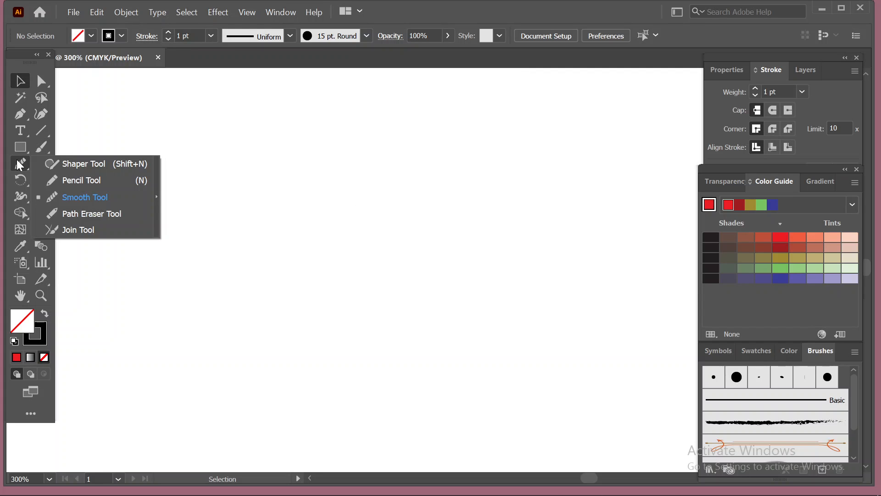
{"action": "left_click", "coordinate": [41, 130]}
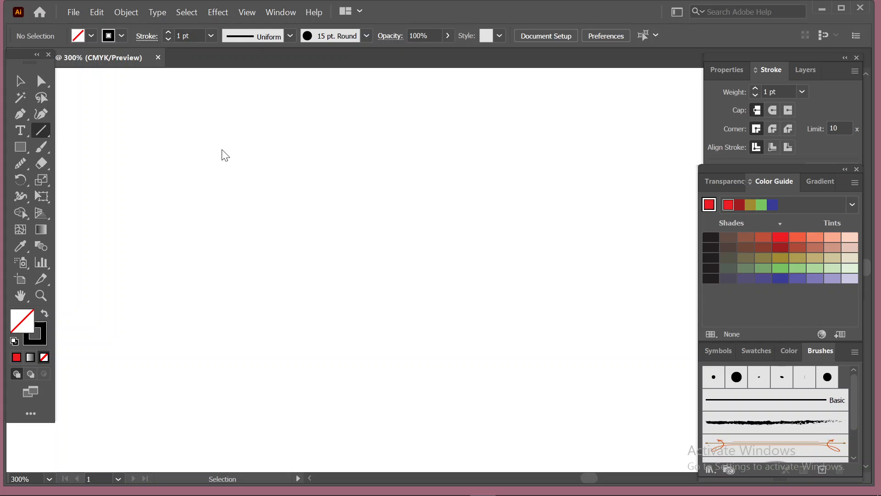
{"action": "mouse_move", "coordinate": [230, 156]}
{"action": "left_mouse_down"}
{"action": "mouse_move", "coordinate": [585, 138]}
{"action": "mouse_move", "coordinate": [614, 152]}
{"action": "mouse_move", "coordinate": [614, 164]}
{"action": "left_mouse_up"}
{"action": "left_click", "coordinate": [20, 147]}
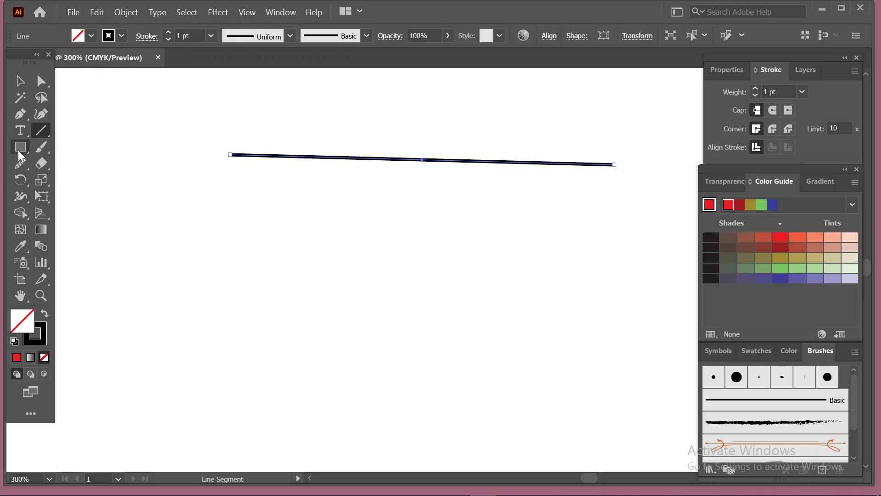
{"action": "mouse_move", "coordinate": [287, 207]}
{"action": "left_mouse_down"}
{"action": "mouse_move", "coordinate": [312, 264]}
{"action": "mouse_move", "coordinate": [505, 299]}
{"action": "left_mouse_up"}
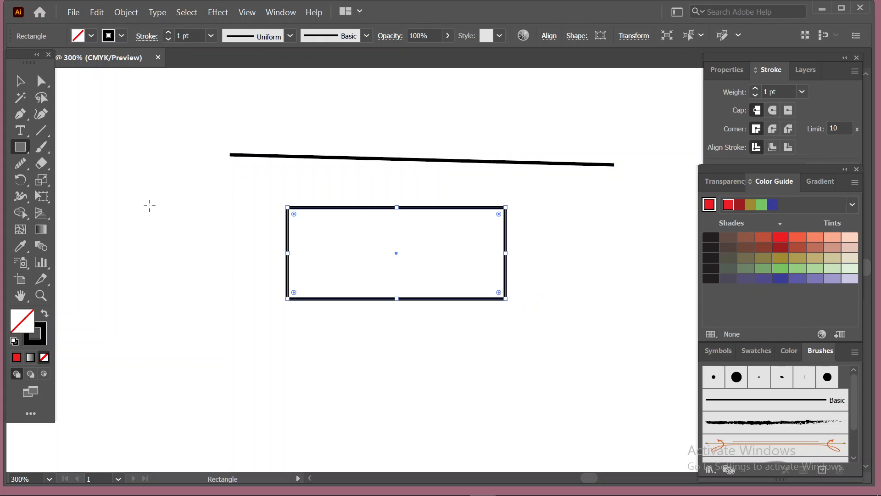
Step: Select the line segment and erase a section left of its middle with the Path Eraser tool
{"action": "mouse_move", "coordinate": [23, 166]}
{"action": "left_mouse_down"}
{"action": "mouse_move", "coordinate": [59, 172]}
{"action": "mouse_move", "coordinate": [78, 213]}
{"action": "left_mouse_up"}
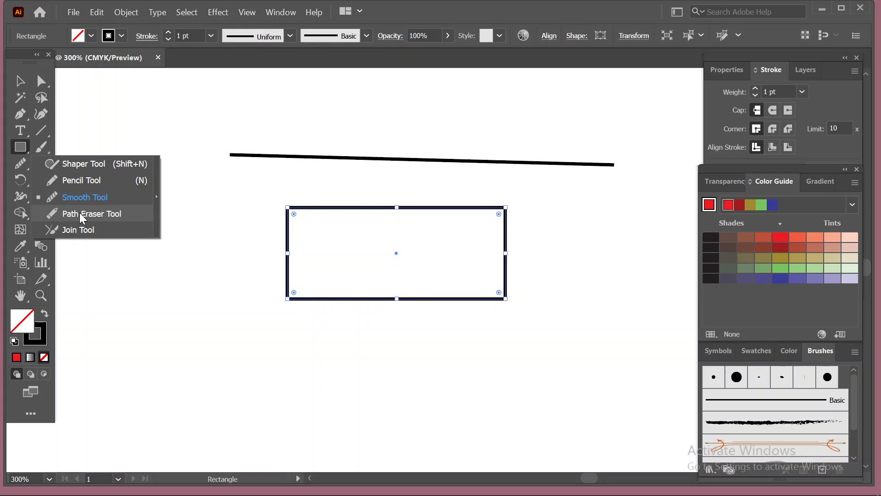
{"action": "left_click", "coordinate": [79, 213]}
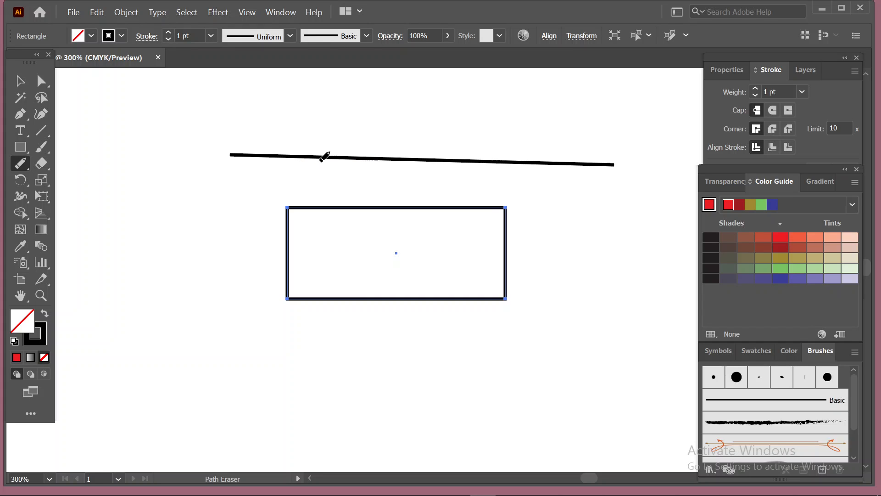
{"action": "left_click", "coordinate": [20, 81]}
{"action": "left_click", "coordinate": [306, 157]}
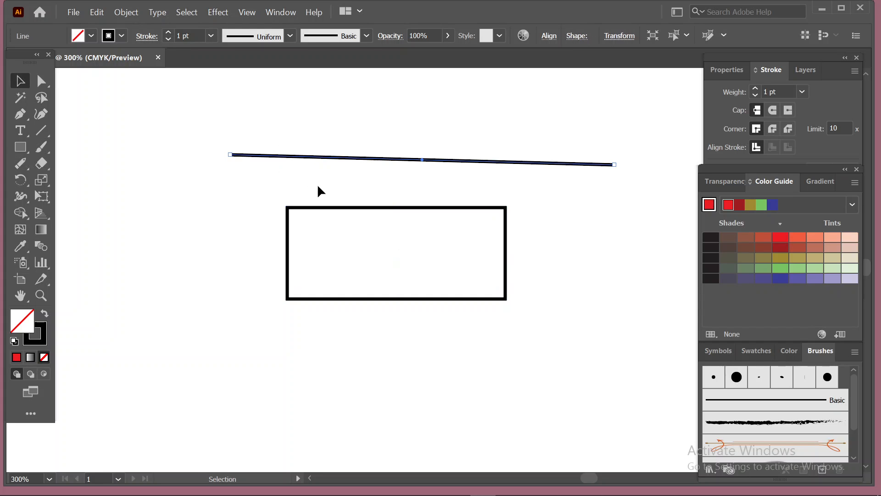
{"action": "left_click", "coordinate": [21, 164]}
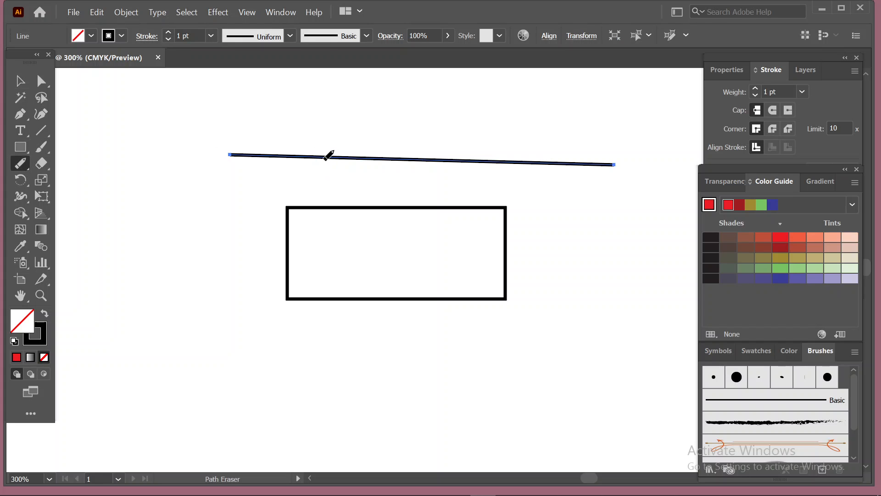
{"action": "left_click_drag", "start_coordinate": [327, 157], "coordinate": [411, 157]}
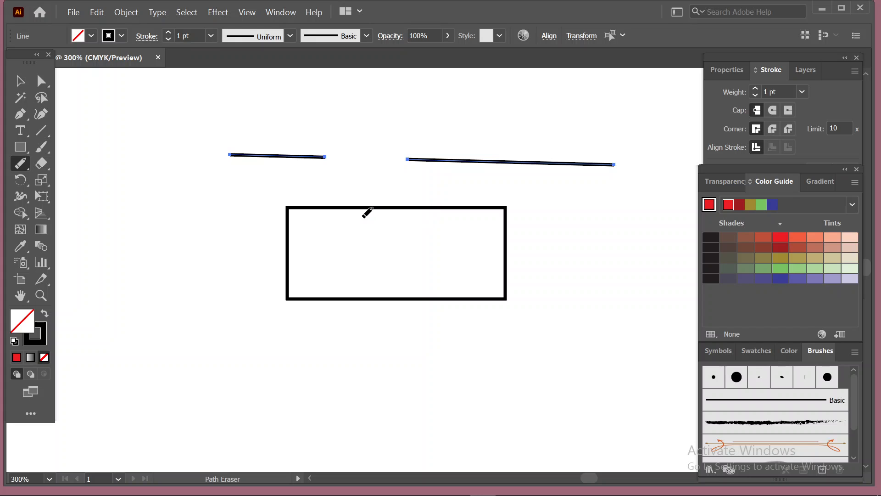
Step: Select the rectangle and erase a section from its top edge and another from its bottom edge with the Path Eraser tool
{"action": "left_click", "coordinate": [20, 81]}
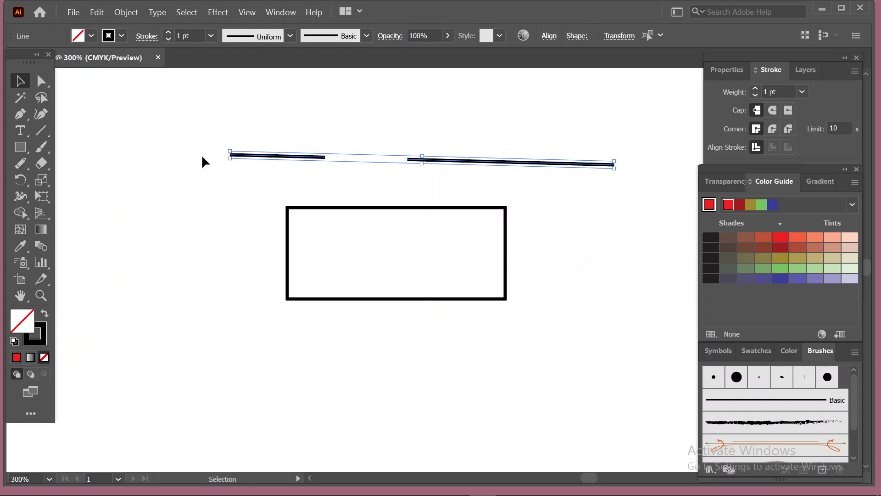
{"action": "left_click_drag", "start_coordinate": [279, 192], "coordinate": [369, 251]}
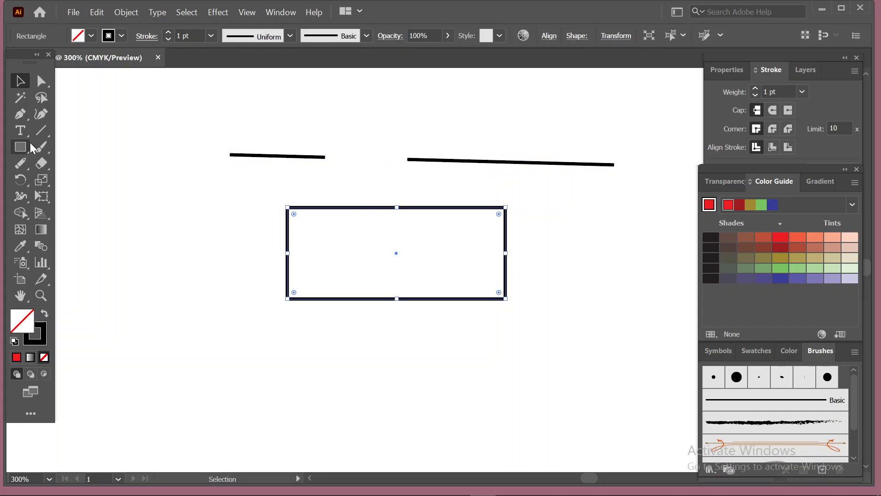
{"action": "left_click", "coordinate": [22, 166]}
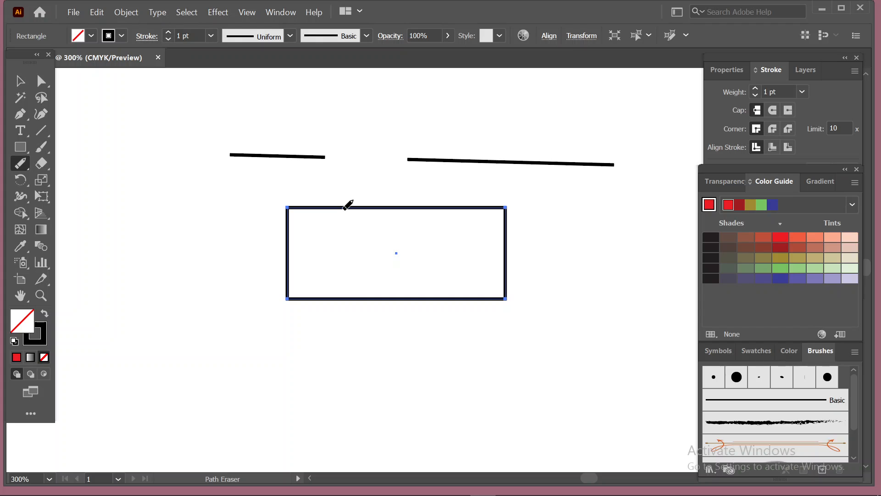
{"action": "left_click_drag", "start_coordinate": [344, 208], "coordinate": [402, 207]}
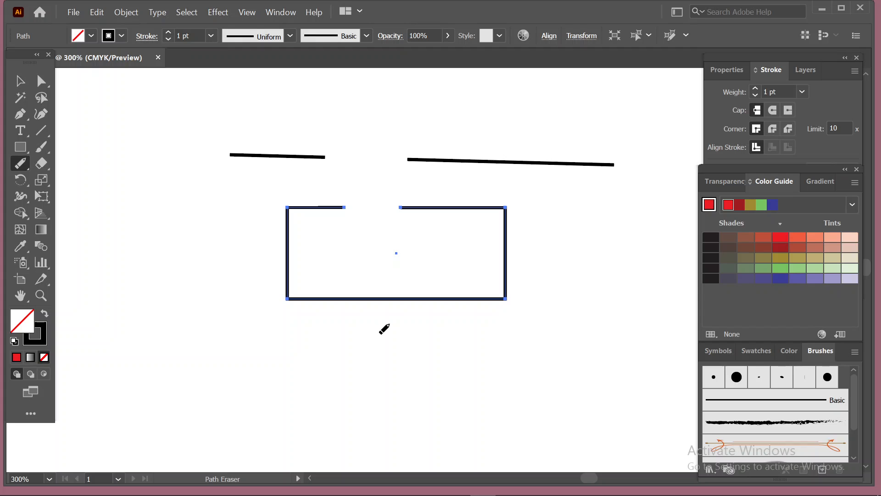
{"action": "left_click_drag", "start_coordinate": [344, 299], "coordinate": [417, 298]}
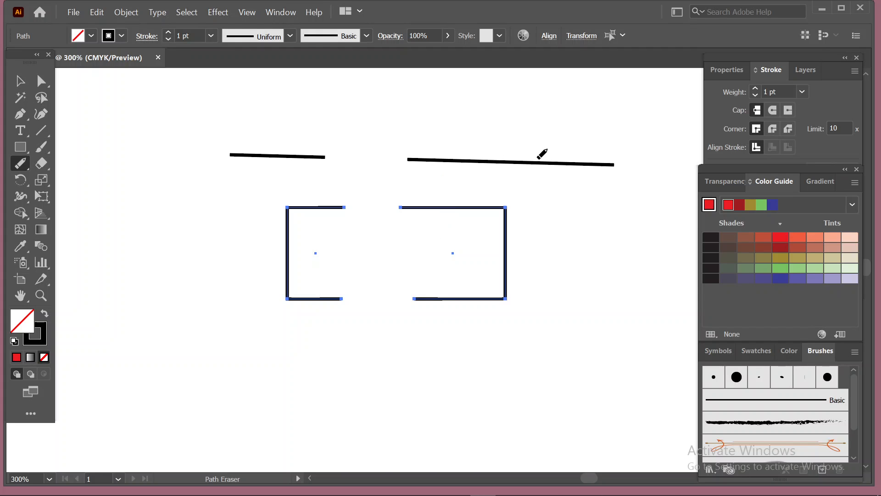
Step: Select the longer right-hand line piece and erase a section right of its middle with the Path Eraser tool
{"action": "mouse_move", "coordinate": [512, 162]}
{"action": "left_mouse_down"}
{"action": "mouse_move", "coordinate": [558, 171]}
{"action": "mouse_move", "coordinate": [569, 163]}
{"action": "left_mouse_up"}
{"action": "left_click_drag", "start_coordinate": [514, 162], "coordinate": [571, 164]}
{"action": "left_click", "coordinate": [20, 80]}
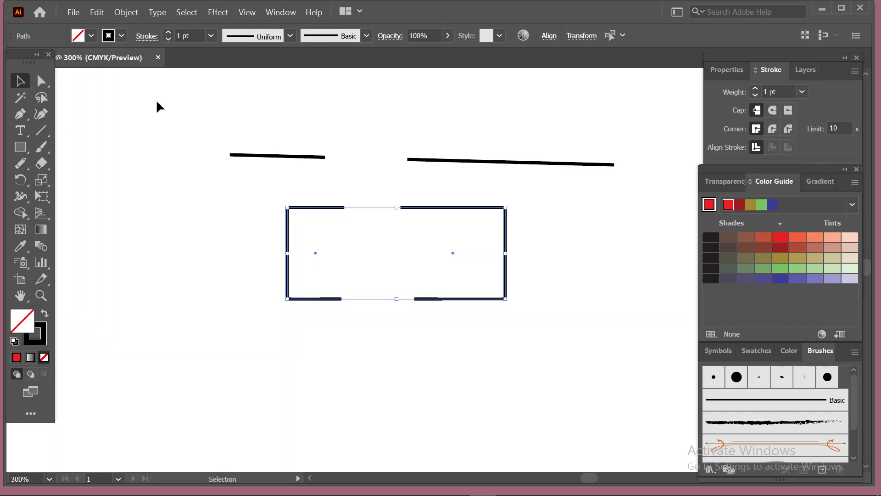
{"action": "mouse_move", "coordinate": [472, 129]}
{"action": "left_mouse_down"}
{"action": "mouse_move", "coordinate": [509, 178]}
{"action": "mouse_move", "coordinate": [510, 164]}
{"action": "mouse_move", "coordinate": [571, 163]}
{"action": "left_mouse_up"}
{"action": "left_click", "coordinate": [20, 165]}
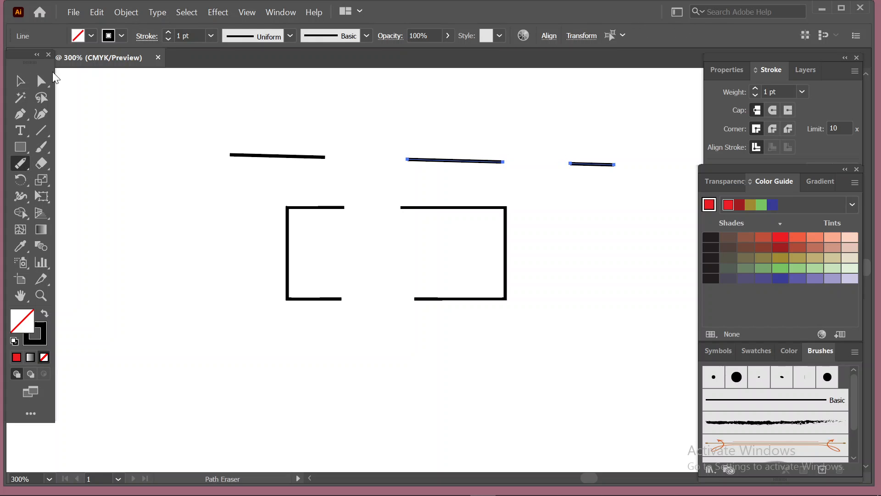
Step: Move the three separate line pieces into a staggered stack above the rectangle, with the shortest piece lowest, and deselect them
{"action": "left_click", "coordinate": [20, 80]}
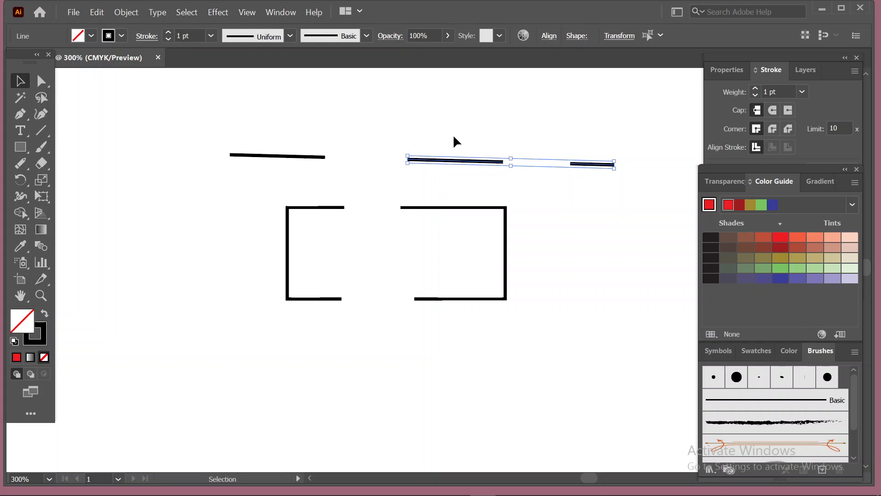
{"action": "left_click", "coordinate": [458, 146]}
{"action": "left_click_drag", "start_coordinate": [519, 100], "coordinate": [518, 100]}
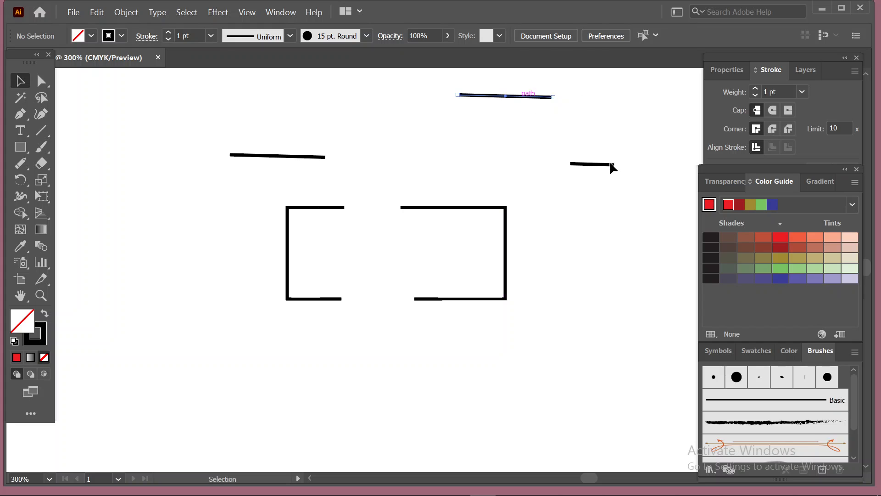
{"action": "left_click_drag", "start_coordinate": [606, 165], "coordinate": [447, 161]}
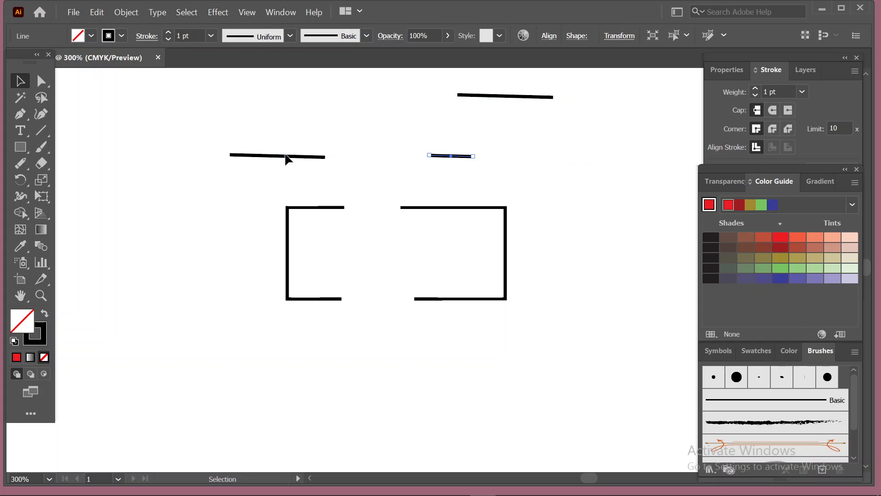
{"action": "left_click_drag", "start_coordinate": [285, 155], "coordinate": [373, 94]}
{"action": "left_click_drag", "start_coordinate": [290, 161], "coordinate": [465, 132]}
{"action": "left_click", "coordinate": [301, 155]}
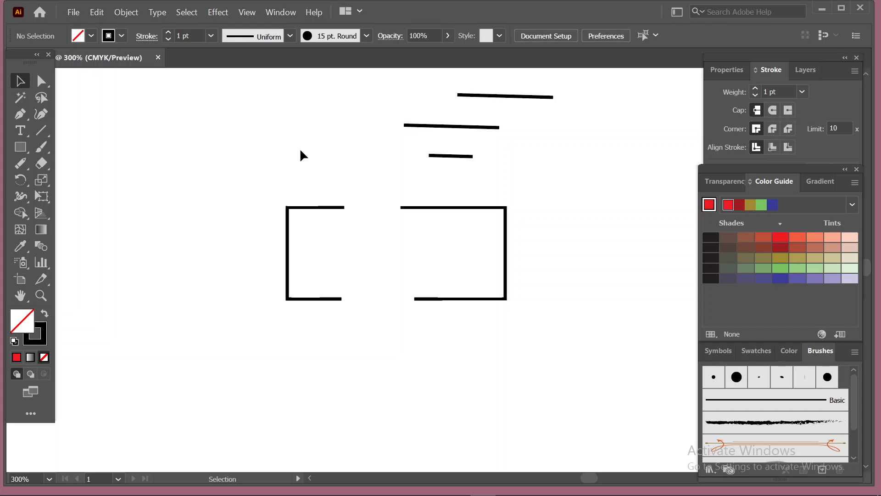
Step: Move the middle loose line down to the open rectangle's upper edge and trim its right end with the Path Eraser tool
{"action": "left_click_drag", "start_coordinate": [496, 127], "coordinate": [518, 215]}
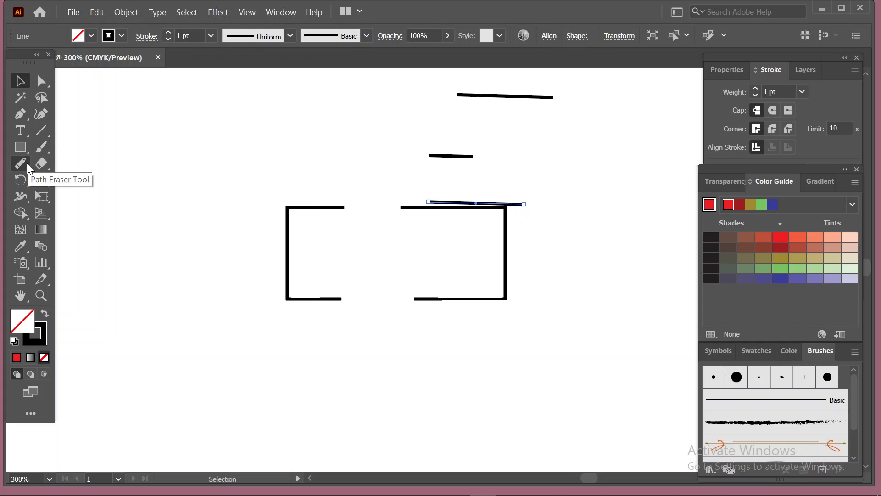
{"action": "left_click", "coordinate": [28, 168]}
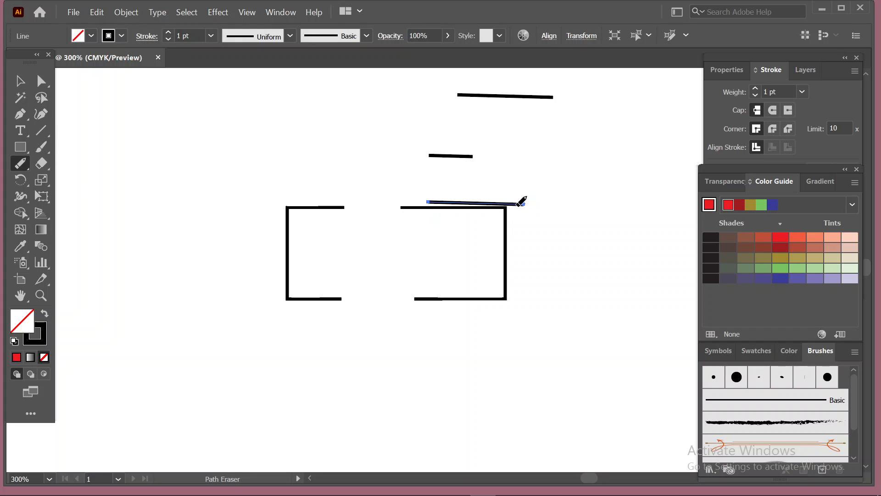
{"action": "left_click_drag", "start_coordinate": [518, 205], "coordinate": [510, 204]}
{"action": "left_click", "coordinate": [26, 168]}
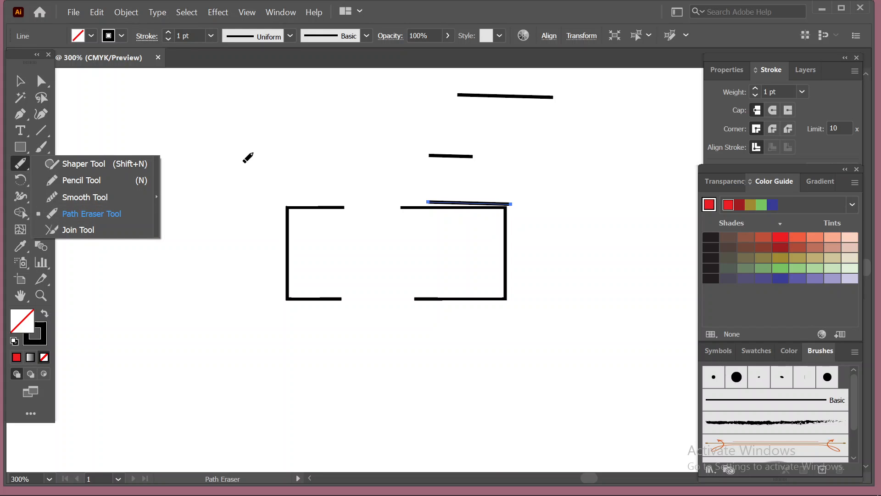
Step: Delete all the loose lines and both halves of the open rectangle from the artboard
{"action": "left_click", "coordinate": [19, 83]}
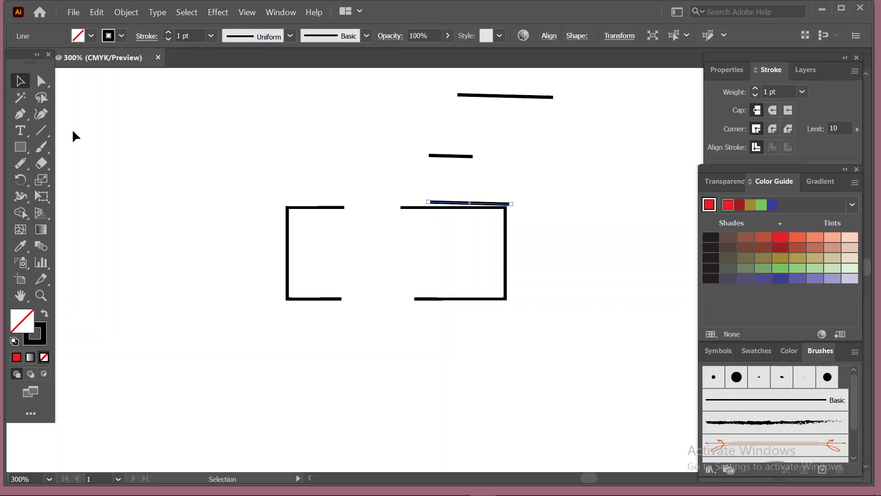
{"action": "mouse_move", "coordinate": [236, 98]}
{"action": "left_mouse_down"}
{"action": "mouse_move", "coordinate": [461, 144]}
{"action": "mouse_move", "coordinate": [580, 319]}
{"action": "left_mouse_up"}
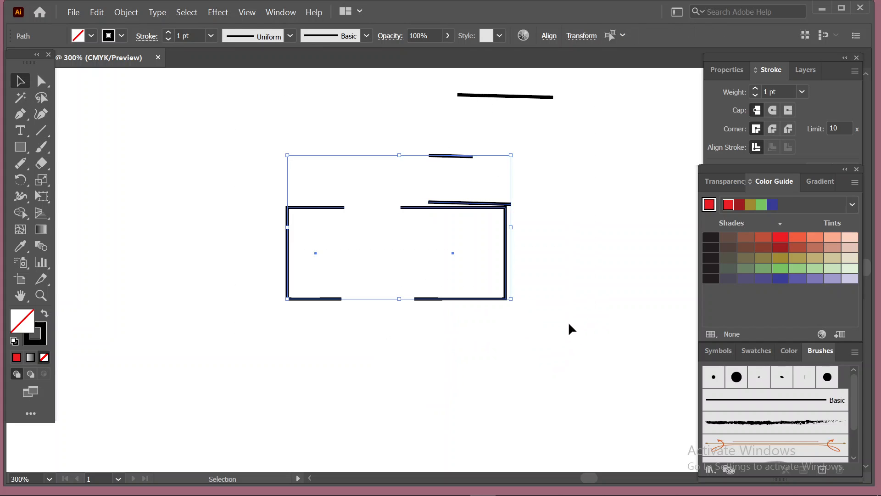
{"action": "left_click_drag", "start_coordinate": [209, 93], "coordinate": [552, 333]}
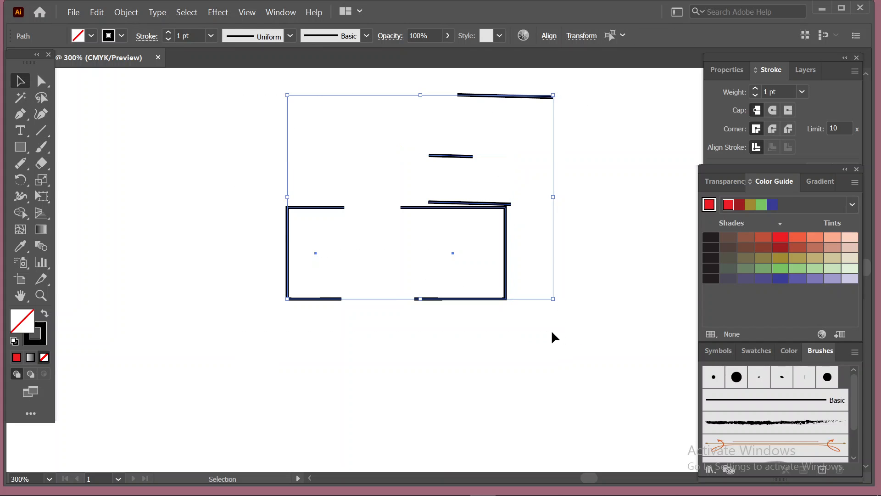
{"action": "key", "text": "Delete"}
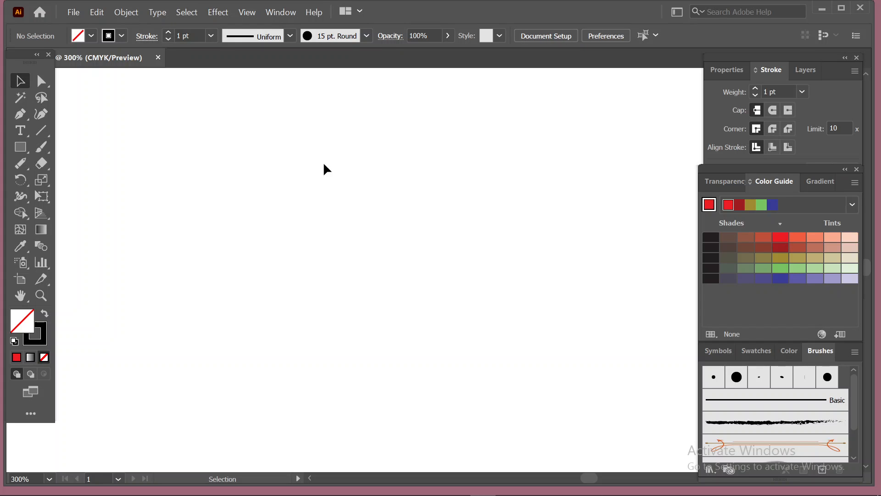
Step: Draw two separate curved paths with the Pen tool, arching toward each other so that their upper ends cross
{"action": "left_click", "coordinate": [20, 115]}
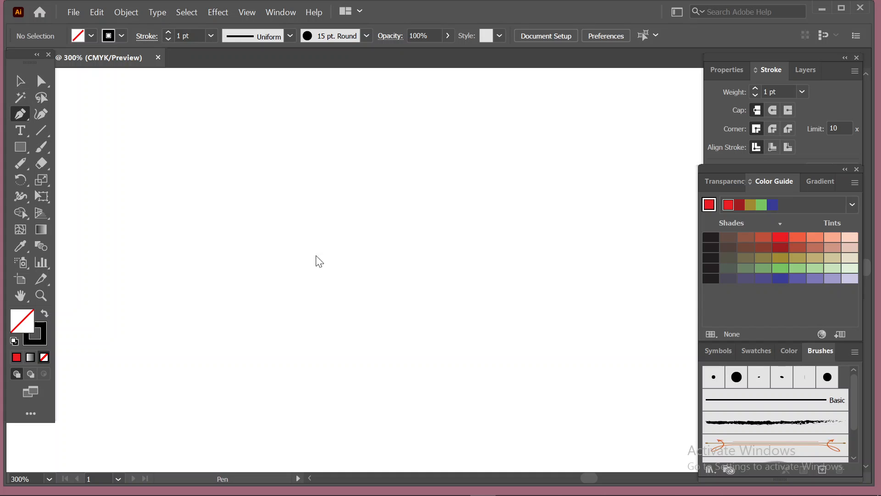
{"action": "left_click", "coordinate": [235, 295]}
{"action": "left_click_drag", "start_coordinate": [371, 164], "coordinate": [584, 212]}
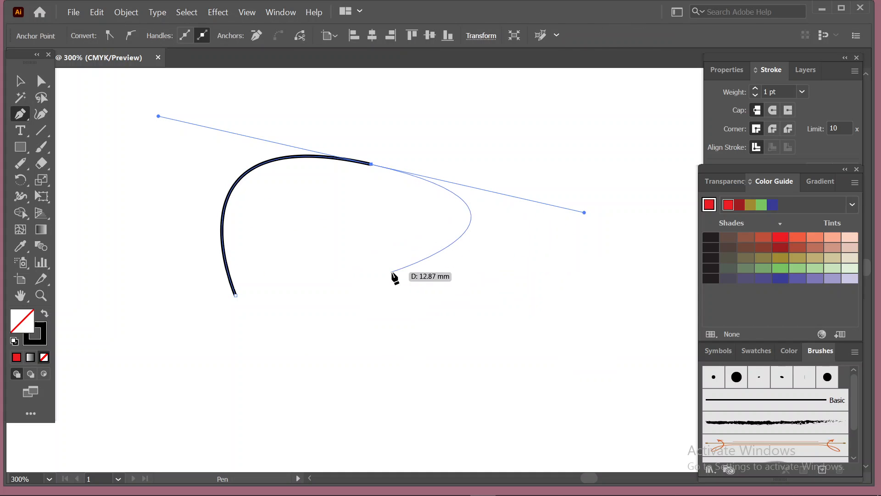
{"action": "left_click", "coordinate": [401, 272], "text": "ctrl"}
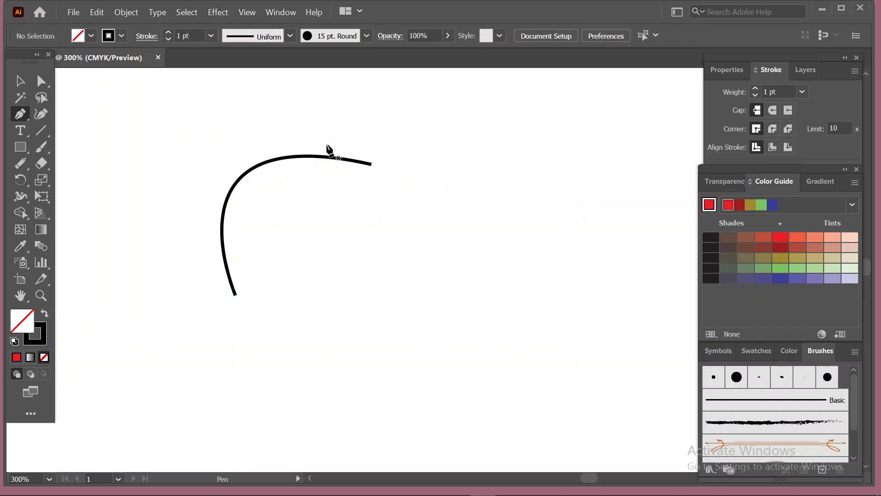
{"action": "left_click", "coordinate": [296, 133]}
{"action": "left_click_drag", "start_coordinate": [362, 285], "coordinate": [319, 407]}
{"action": "left_click", "coordinate": [264, 318], "text": "ctrl"}
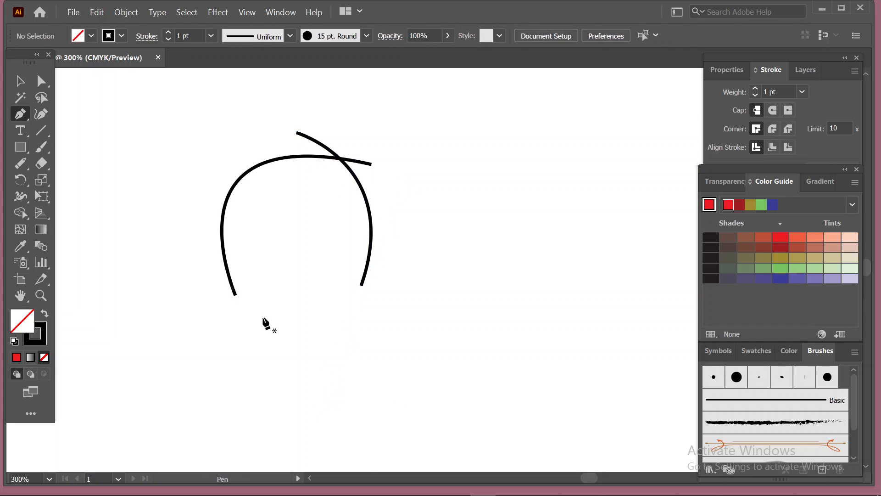
Step: Draw a nearly horizontal straight path with the Pen tool that cuts across both curves and extends past them
{"action": "left_click_drag", "start_coordinate": [189, 212], "coordinate": [506, 229]}
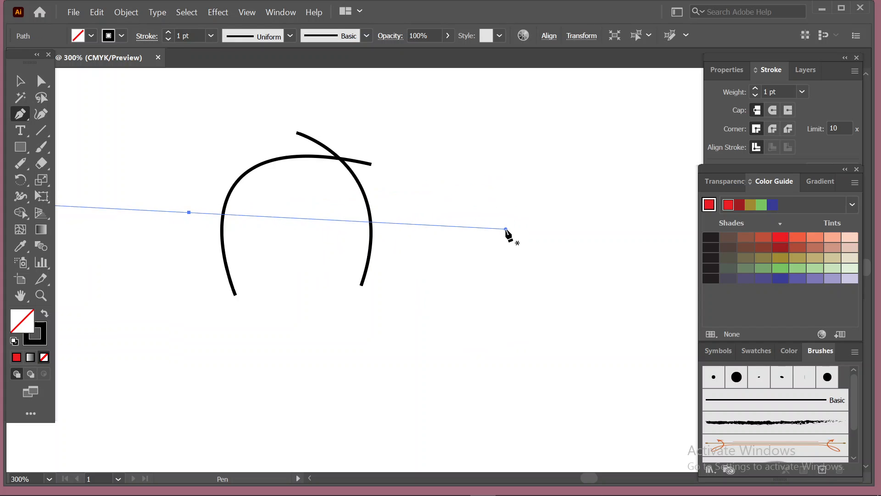
{"action": "left_click", "coordinate": [506, 229]}
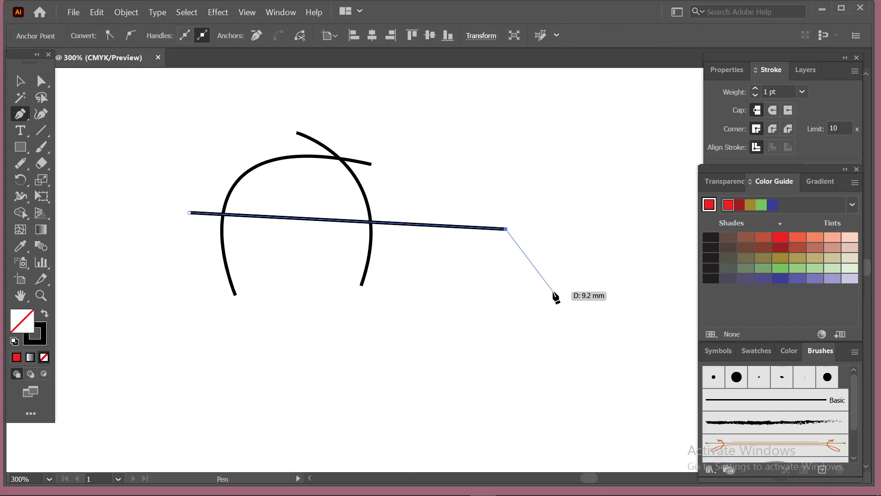
{"action": "left_click", "coordinate": [557, 296], "text": "ctrl"}
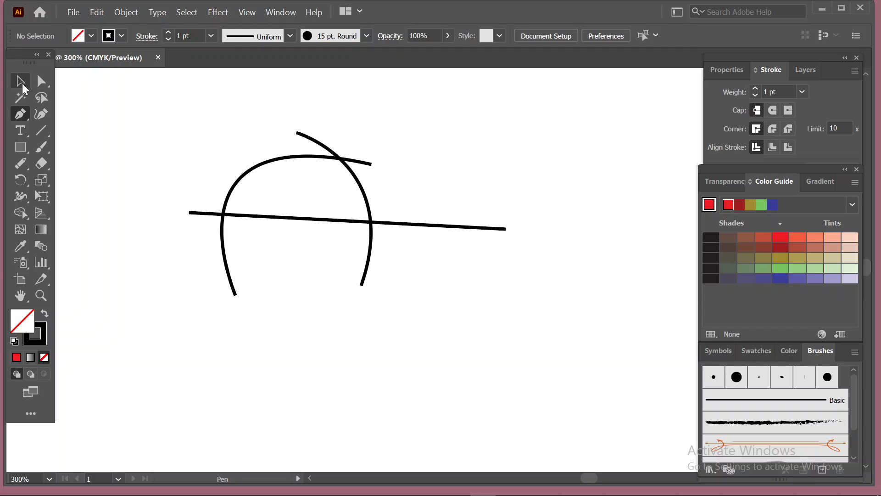
{"action": "left_click", "coordinate": [20, 82]}
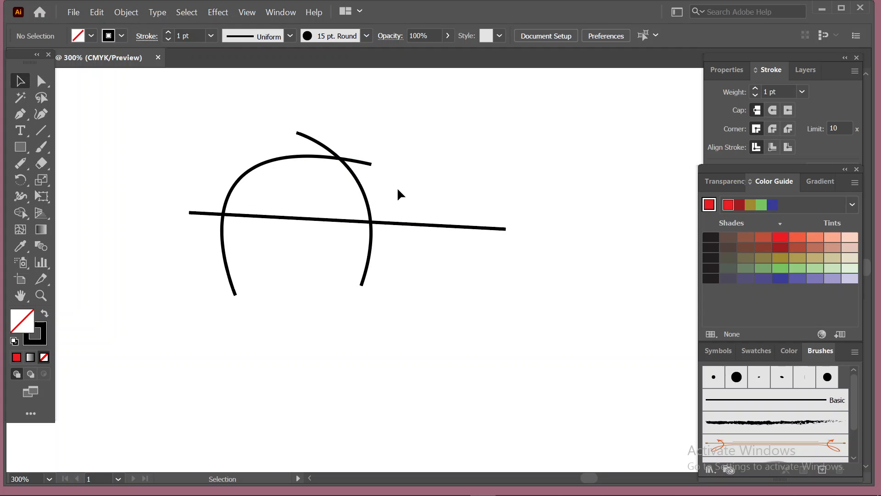
{"action": "left_click", "coordinate": [40, 81]}
{"action": "left_click_drag", "start_coordinate": [312, 101], "coordinate": [416, 182]}
{"action": "left_click", "coordinate": [110, 101]}
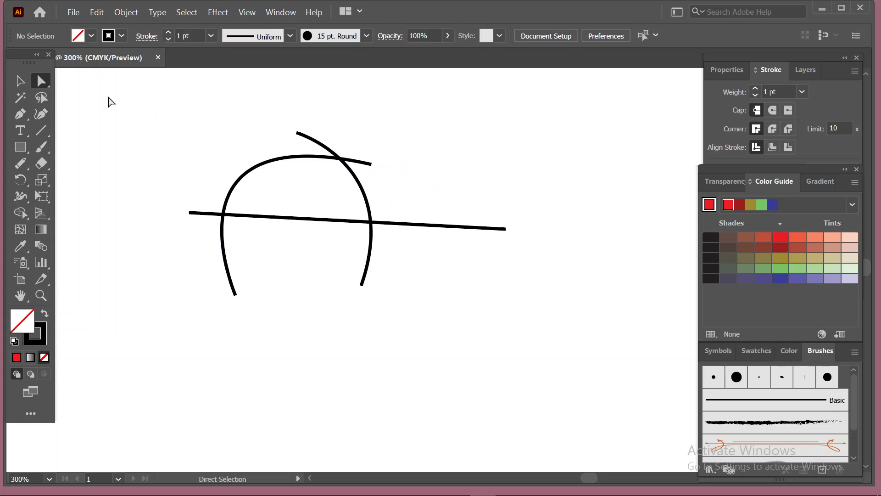
{"action": "left_click", "coordinate": [20, 80]}
{"action": "left_click_drag", "start_coordinate": [269, 121], "coordinate": [393, 180]}
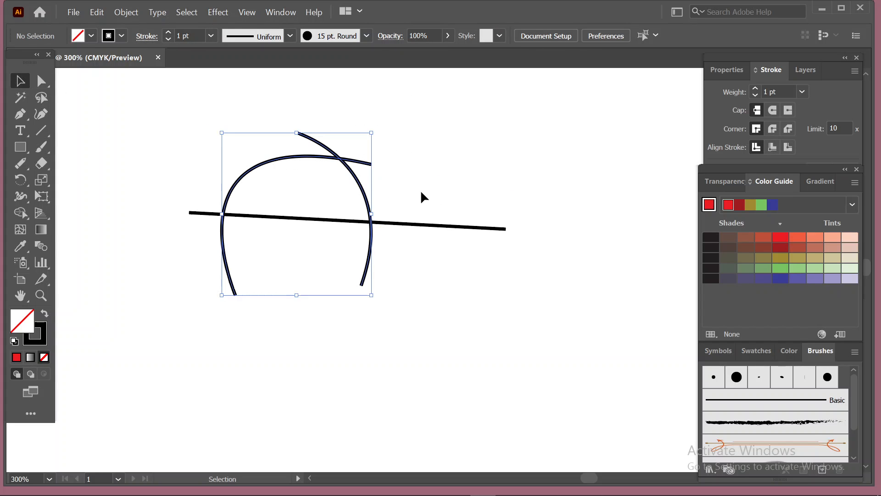
{"action": "left_click", "coordinate": [446, 141]}
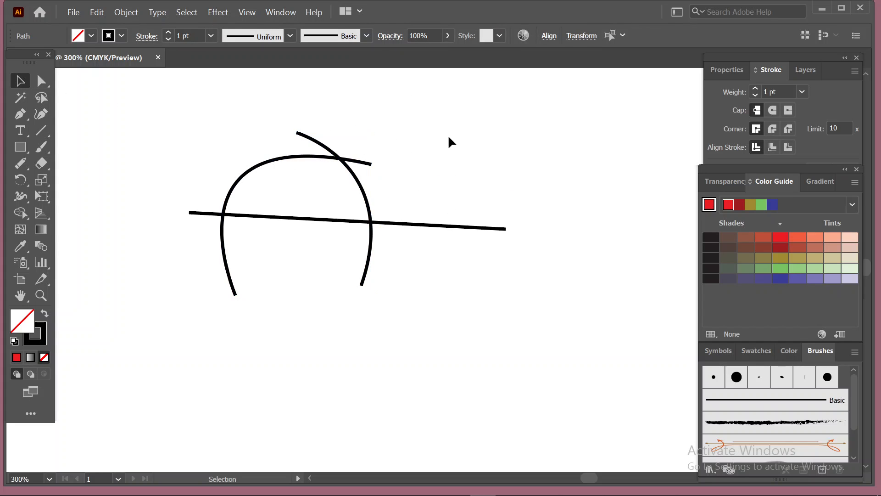
Step: Draw two line segments at the upper right of the artboard, one rising and one steep, with their upper ends almost meeting
{"action": "left_click", "coordinate": [41, 130]}
{"action": "left_click_drag", "start_coordinate": [492, 155], "coordinate": [640, 85]}
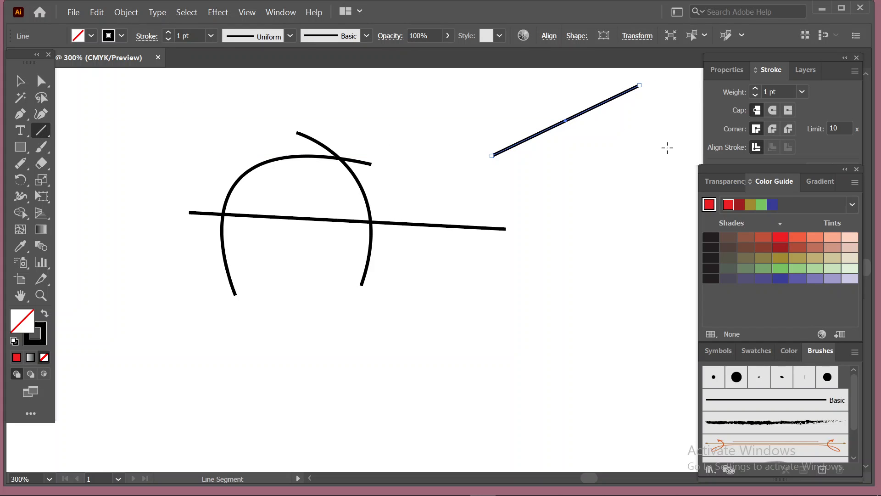
{"action": "mouse_move", "coordinate": [664, 194]}
{"action": "left_mouse_down"}
{"action": "mouse_move", "coordinate": [636, 87]}
{"action": "mouse_move", "coordinate": [646, 93]}
{"action": "left_mouse_up"}
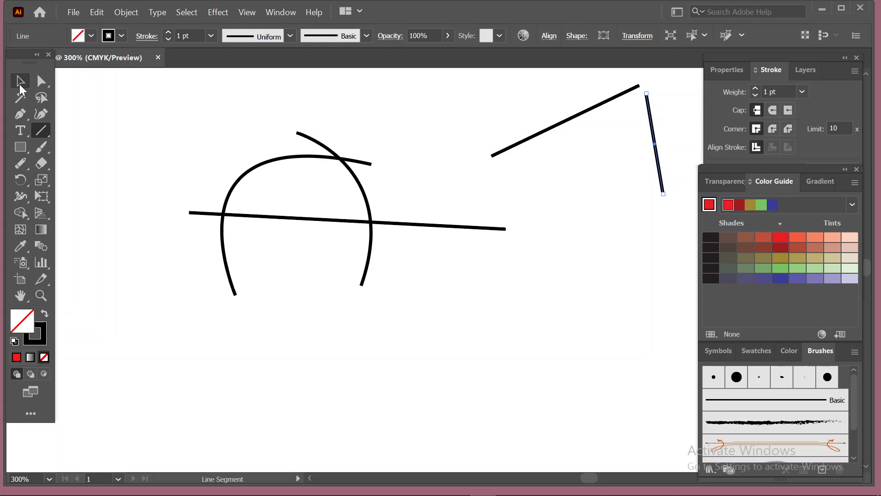
{"action": "left_click", "coordinate": [20, 81]}
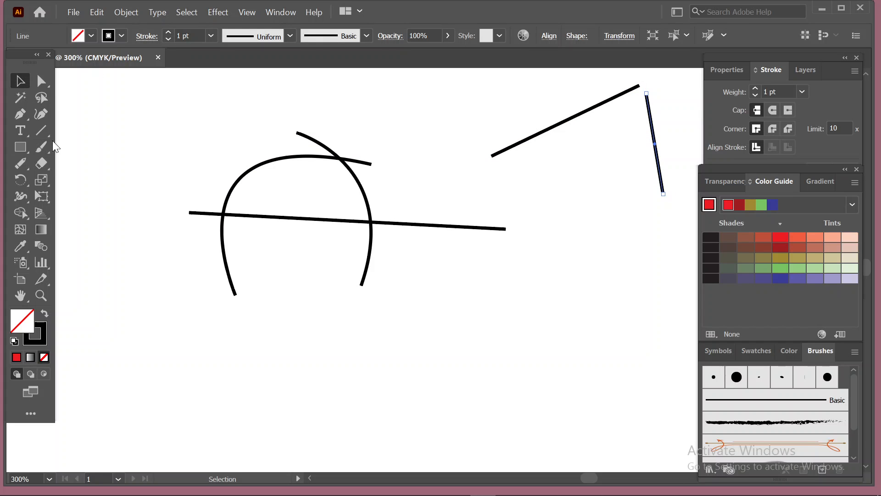
Step: Join the two curves at their upper crossing with the Join tool, trimming off the overlapping ends
{"action": "mouse_move", "coordinate": [504, 468]}
{"action": "mouse_move", "coordinate": [539, 491]}
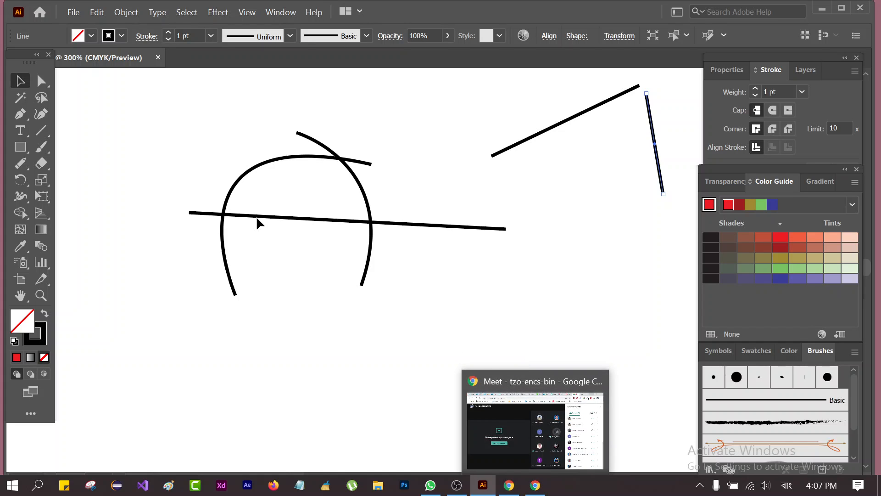
{"action": "left_click", "coordinate": [20, 167]}
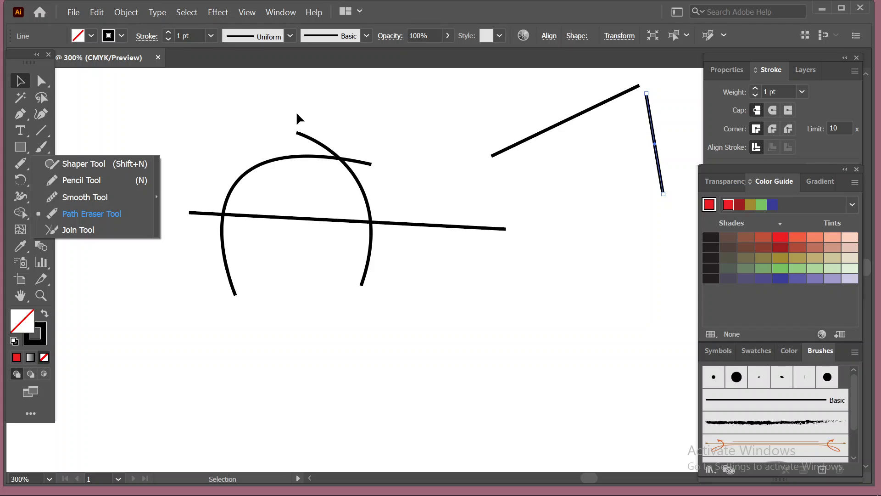
{"action": "left_click_drag", "start_coordinate": [296, 113], "coordinate": [377, 166]}
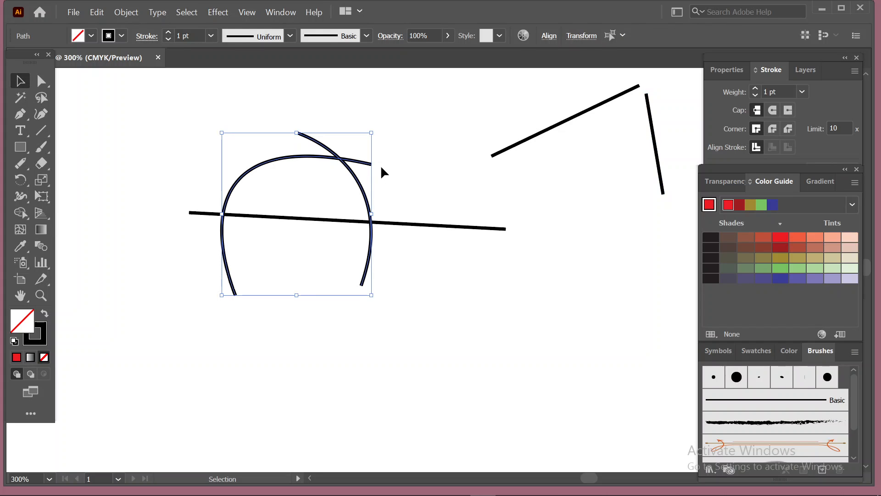
{"action": "left_click", "coordinate": [20, 163]}
{"action": "left_click", "coordinate": [98, 230]}
{"action": "left_click_drag", "start_coordinate": [322, 146], "coordinate": [367, 167]}
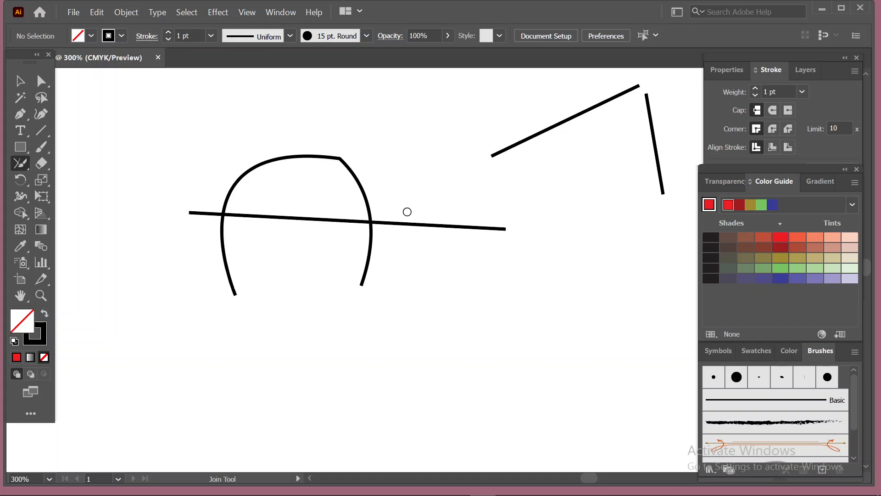
Step: Try to join the straight line and the joined curve at their right-hand crossing with the Join tool
{"action": "left_click", "coordinate": [20, 81]}
{"action": "left_click_drag", "start_coordinate": [143, 133], "coordinate": [391, 295]}
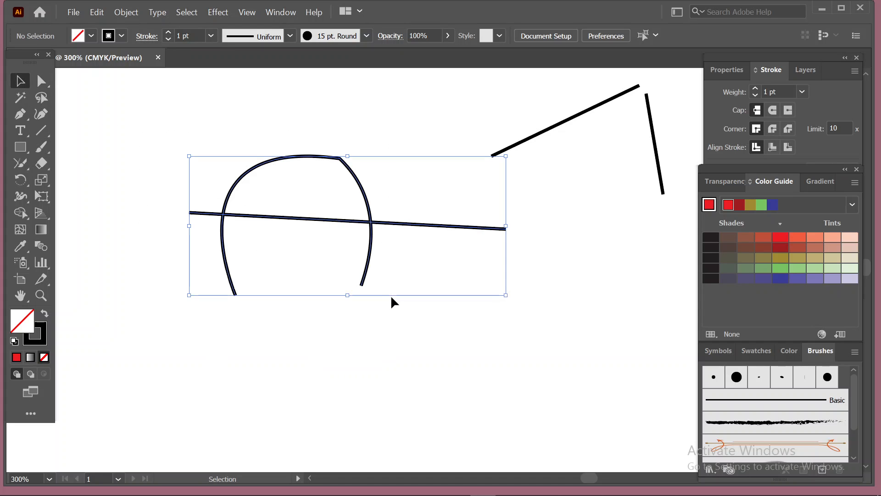
{"action": "left_click", "coordinate": [22, 165]}
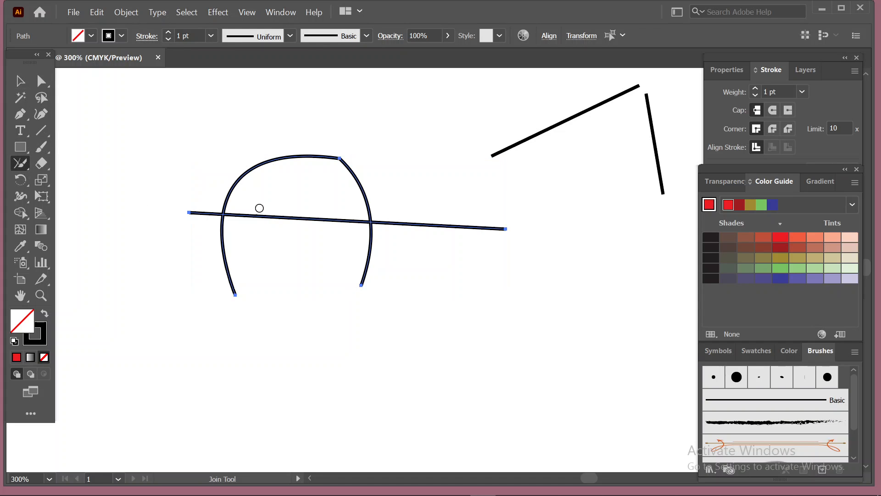
{"action": "left_click_drag", "start_coordinate": [393, 212], "coordinate": [326, 275]}
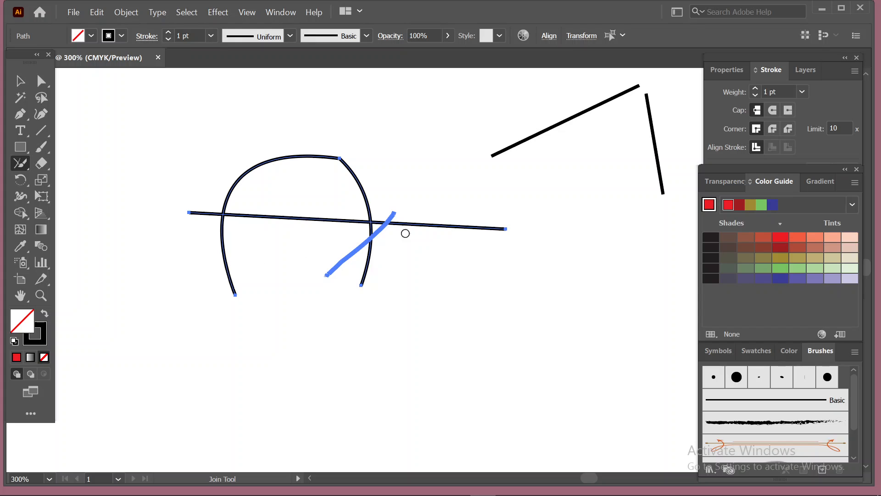
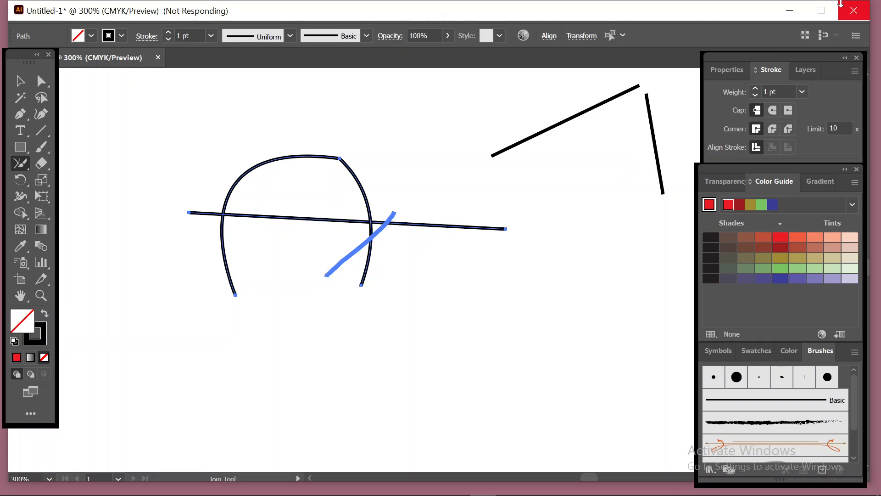
Step: Minimize the unresponsive drawing window and switch the keyboard input language to English (United States)
{"action": "left_click", "coordinate": [454, 170]}
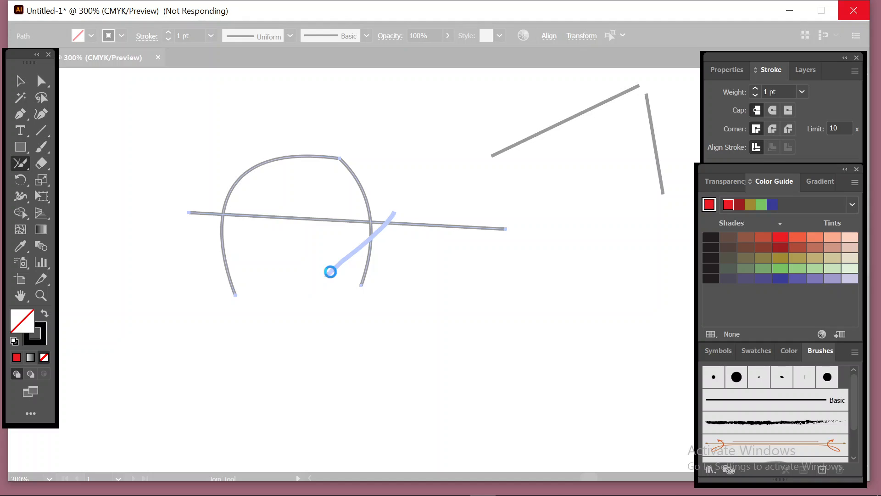
{"action": "left_click", "coordinate": [787, 11]}
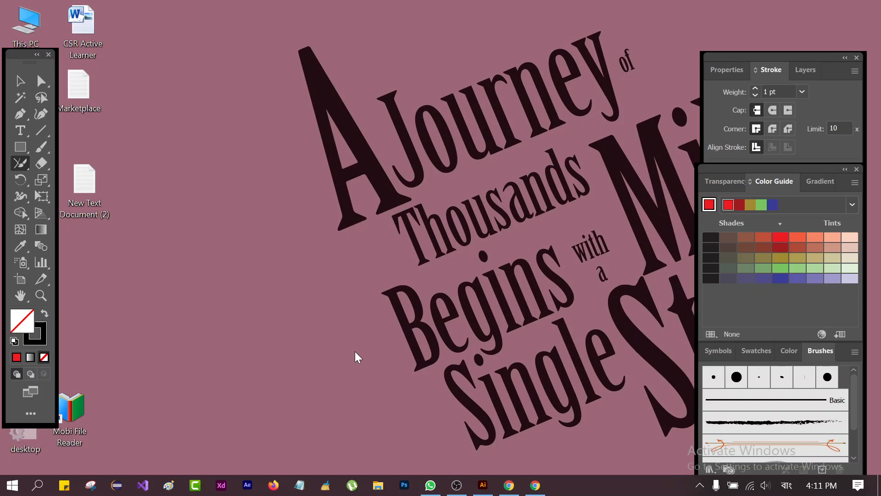
{"action": "left_click", "coordinate": [786, 485]}
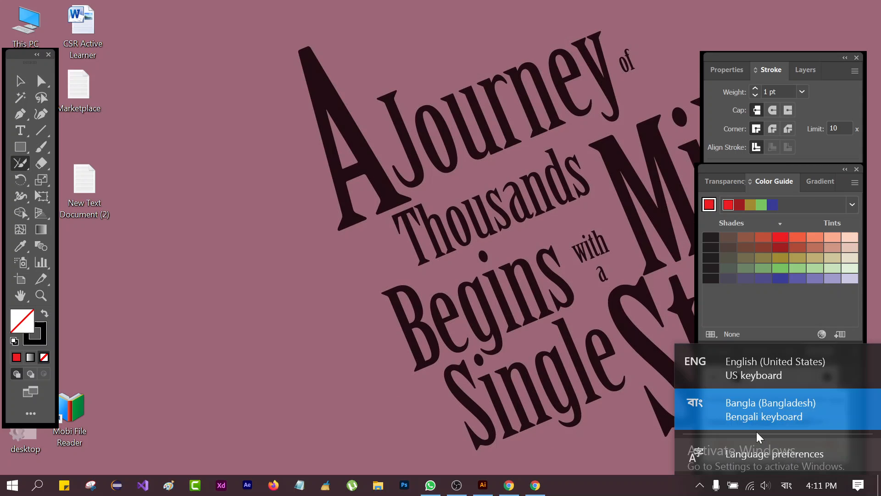
{"action": "left_click", "coordinate": [727, 365]}
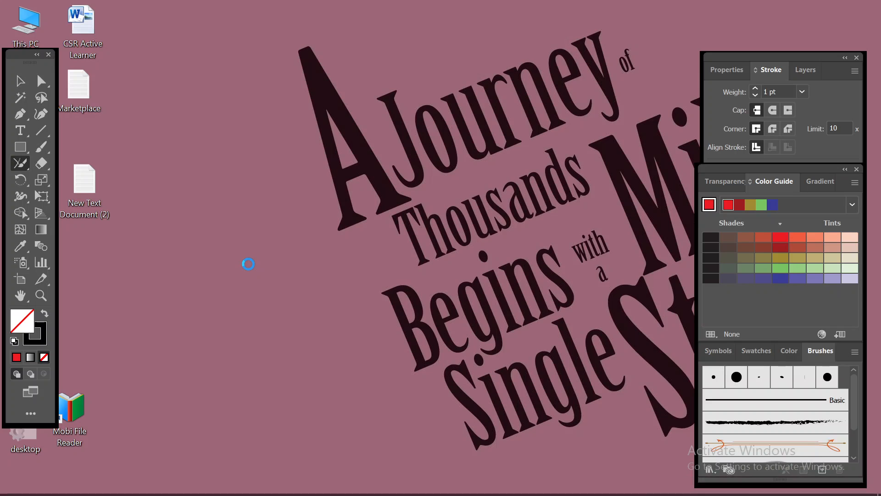
{"action": "right_click", "coordinate": [248, 264]}
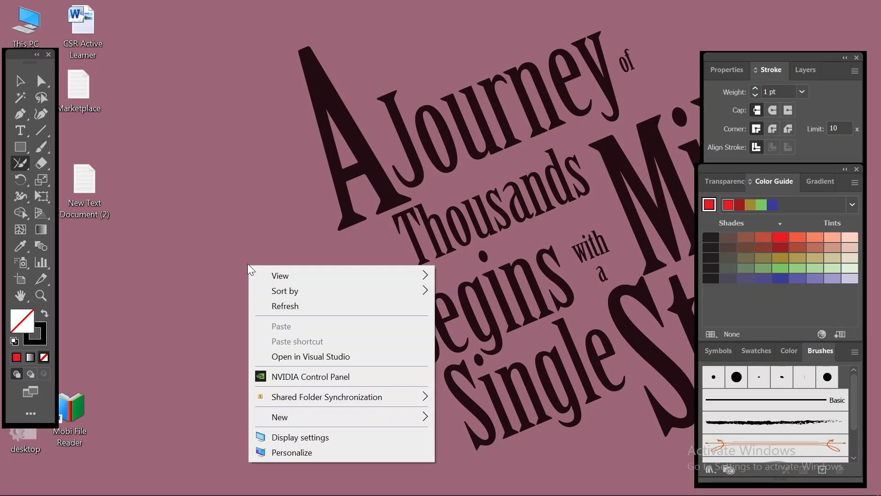
{"action": "left_click", "coordinate": [322, 304]}
{"action": "right_click", "coordinate": [283, 238]}
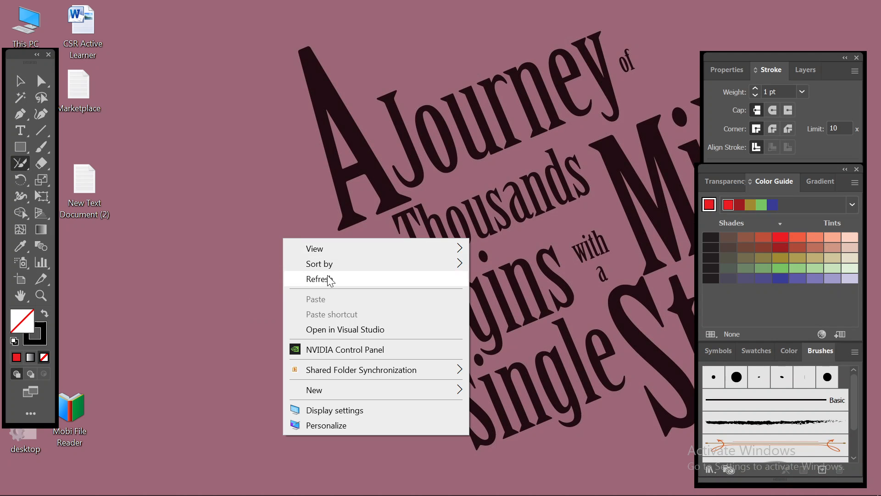
{"action": "left_click", "coordinate": [328, 279]}
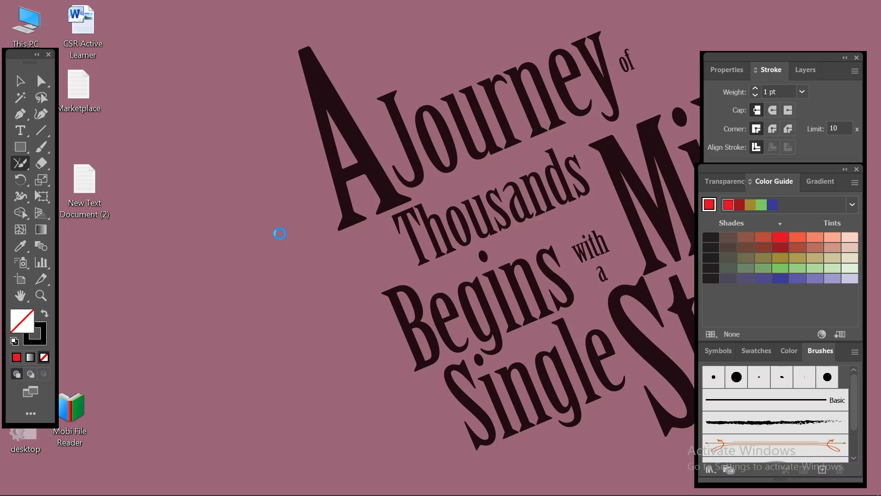
{"action": "right_click", "coordinate": [280, 233]}
{"action": "left_click", "coordinate": [340, 275]}
{"action": "right_click", "coordinate": [324, 255]}
{"action": "left_click", "coordinate": [353, 294]}
{"action": "right_click", "coordinate": [324, 250]}
{"action": "left_click", "coordinate": [349, 291]}
{"action": "right_click", "coordinate": [313, 238]}
{"action": "left_click", "coordinate": [360, 279]}
{"action": "right_click", "coordinate": [343, 260]}
{"action": "left_click", "coordinate": [371, 300]}
{"action": "right_click", "coordinate": [336, 159]}
{"action": "left_click", "coordinate": [376, 203]}
{"action": "right_click", "coordinate": [278, 183]}
{"action": "left_click", "coordinate": [341, 224]}
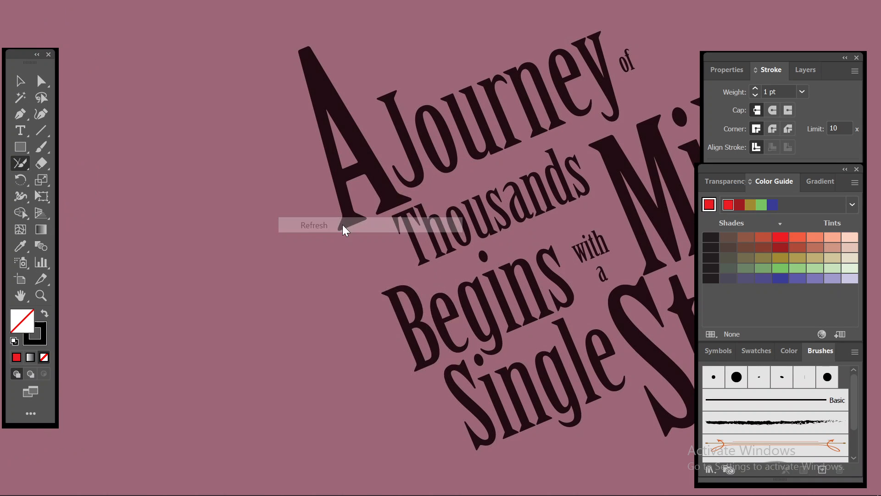
Step: Switch to the Google Meet window and stop presenting the screen
{"action": "left_click", "coordinate": [485, 488]}
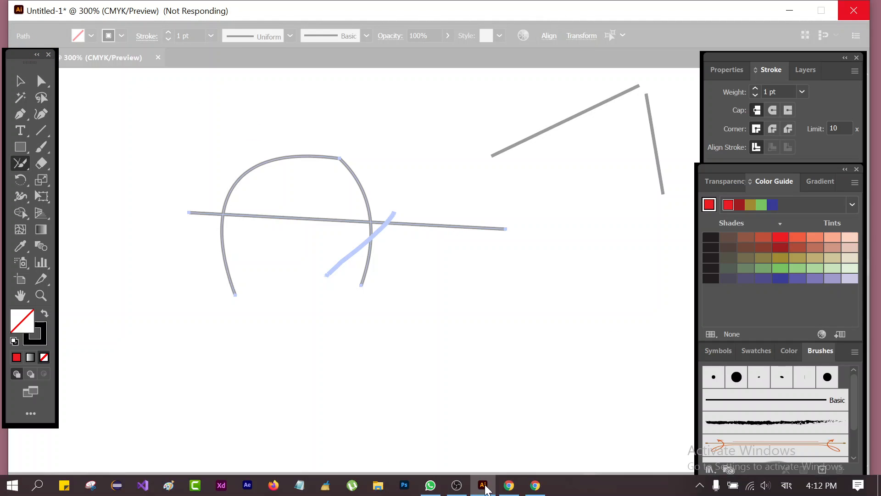
{"action": "mouse_move", "coordinate": [506, 490]}
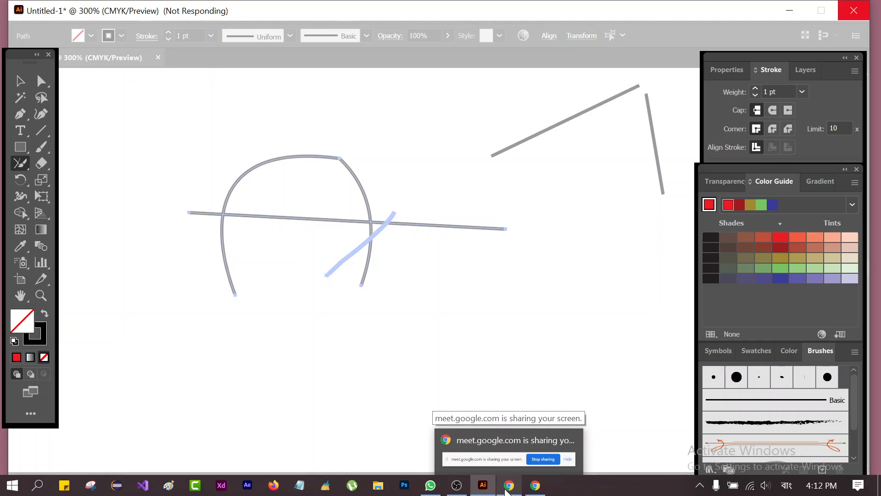
{"action": "left_click", "coordinate": [520, 491]}
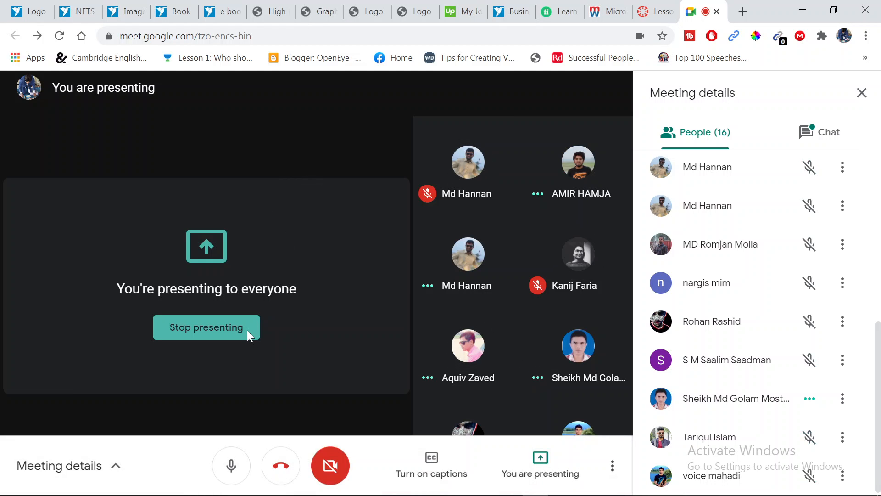
{"action": "left_click", "coordinate": [216, 323]}
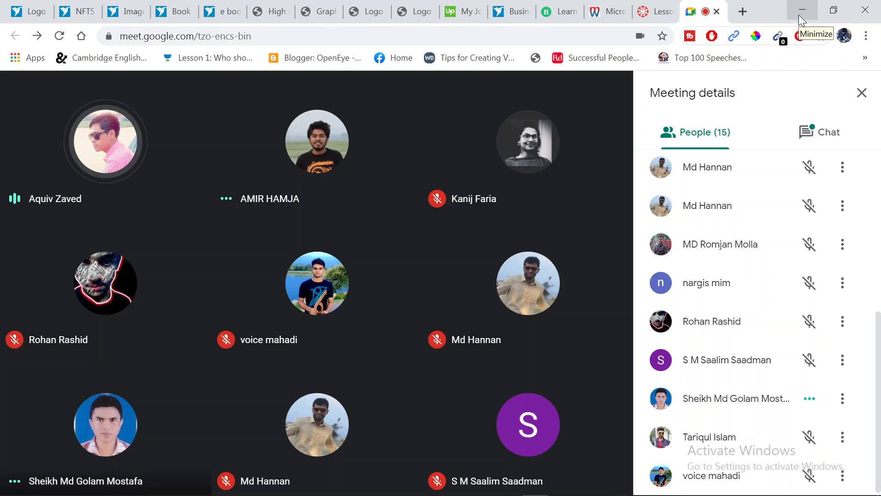
Step: Switch to the unresponsive Illustrator document, close its window and return to the Google Meet call
{"action": "mouse_move", "coordinate": [538, 494]}
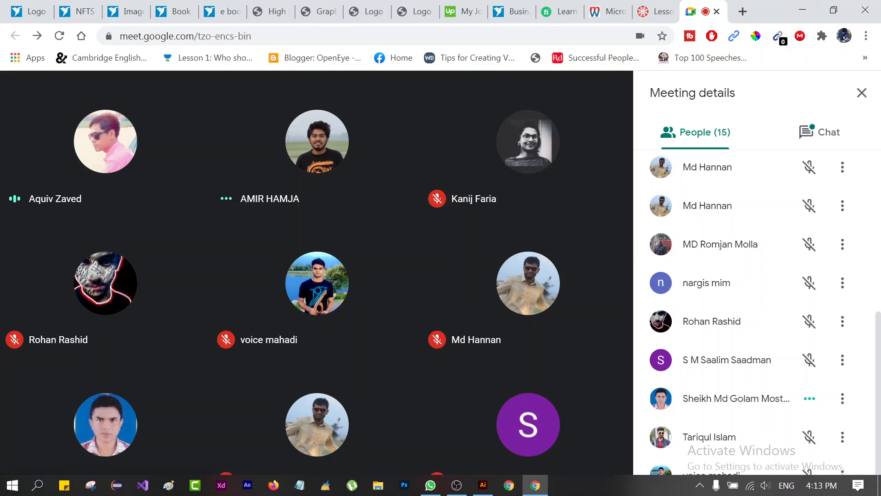
{"action": "mouse_move", "coordinate": [476, 488]}
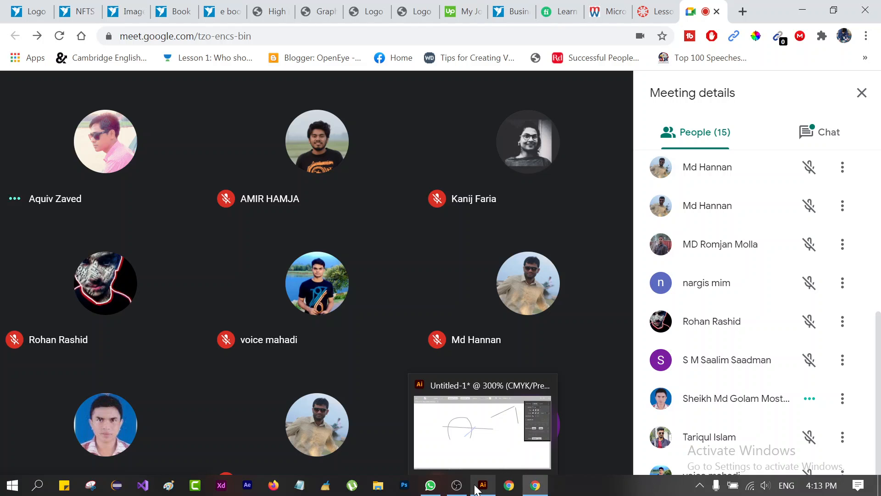
{"action": "left_click", "coordinate": [482, 486]}
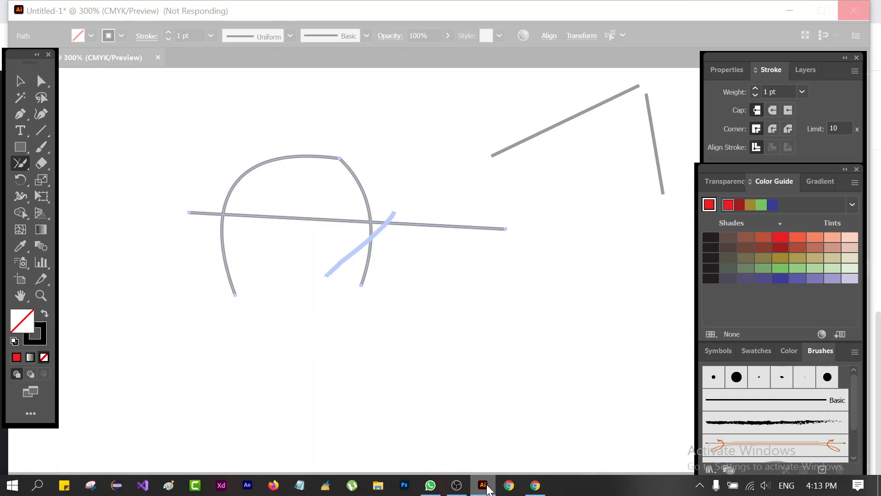
{"action": "right_click", "coordinate": [487, 494]}
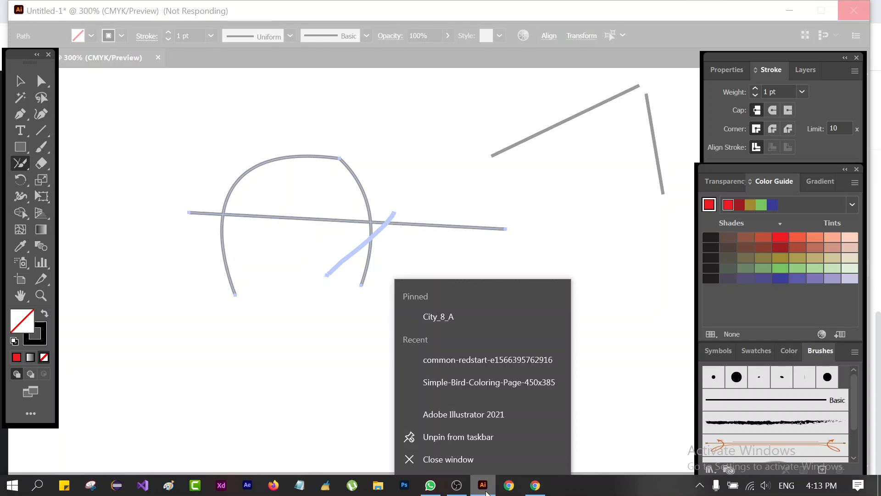
{"action": "left_click", "coordinate": [450, 459]}
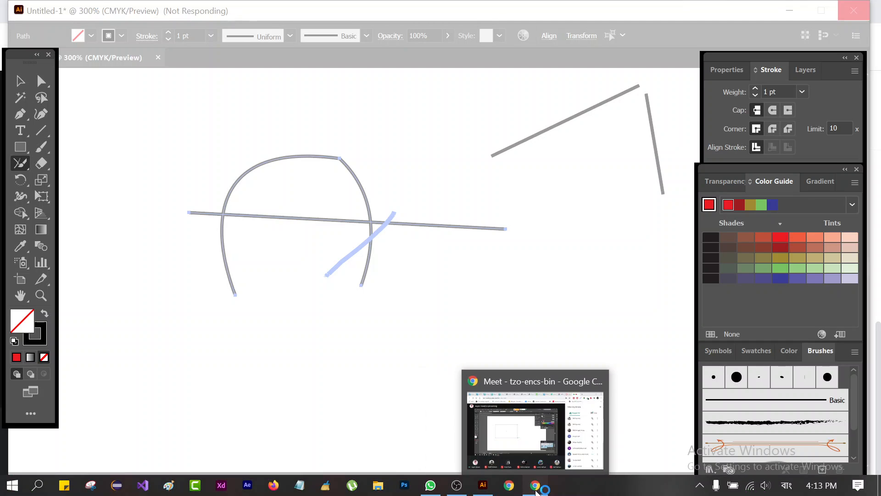
{"action": "left_click", "coordinate": [536, 490]}
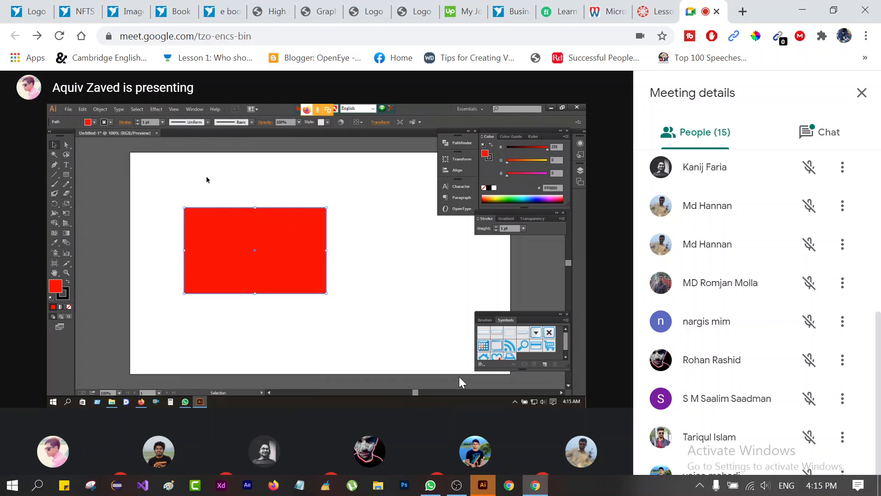
{"action": "left_click", "coordinate": [489, 490]}
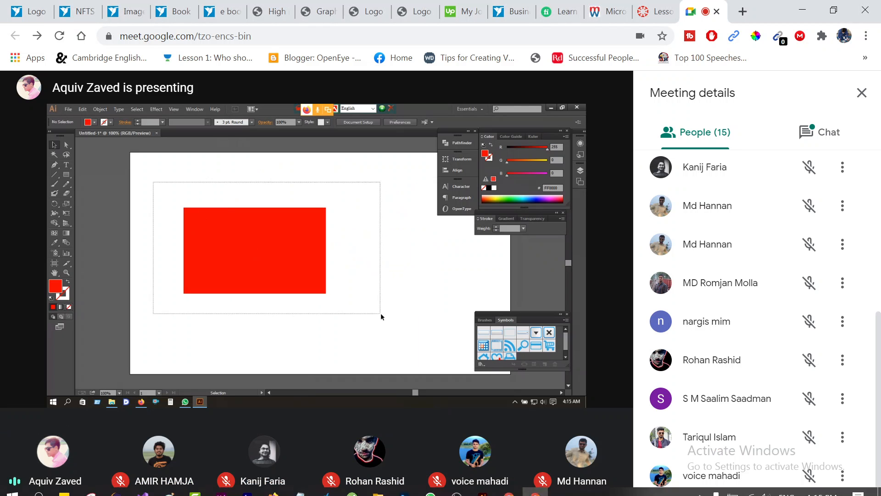
{"action": "left_click", "coordinate": [802, 10]}
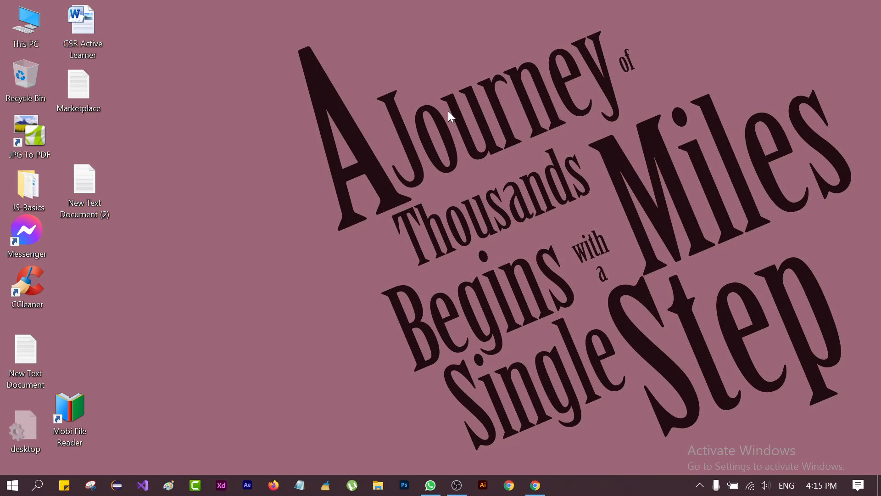
{"action": "right_click", "coordinate": [397, 112]}
{"action": "left_click", "coordinate": [444, 153]}
{"action": "right_click", "coordinate": [450, 157]}
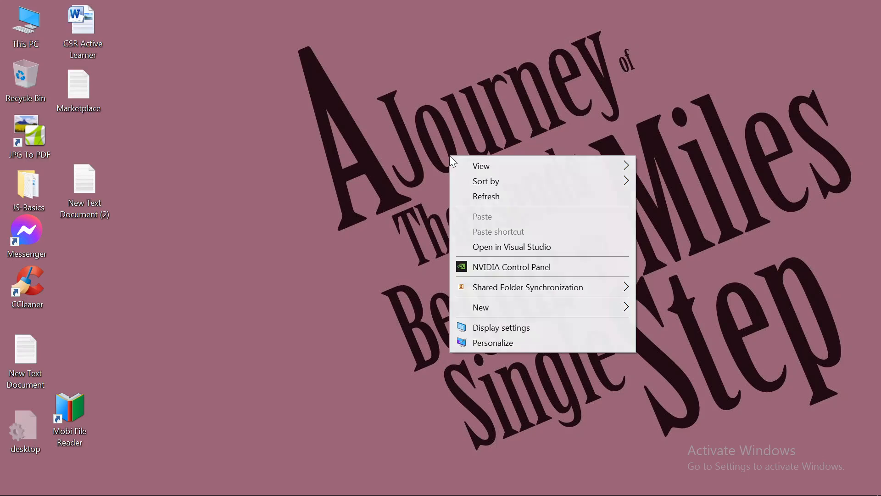
{"action": "left_click", "coordinate": [493, 195]}
{"action": "right_click", "coordinate": [492, 191]}
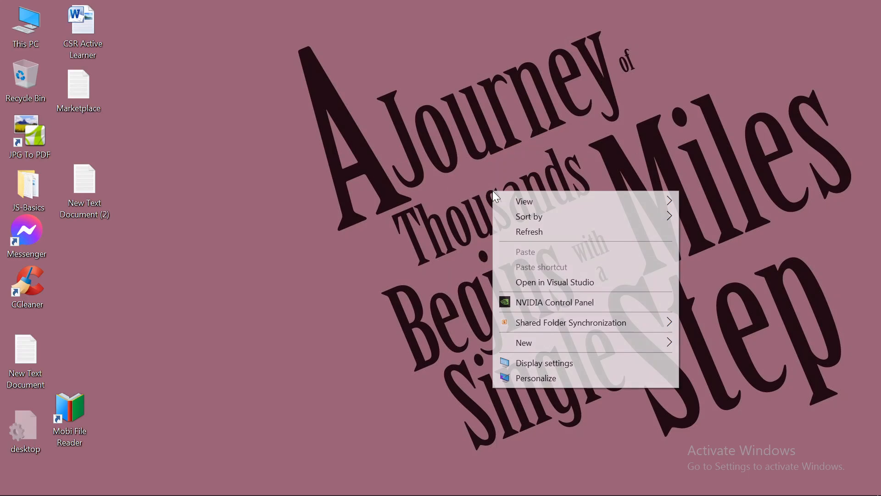
{"action": "left_click", "coordinate": [529, 232]}
{"action": "left_click", "coordinate": [541, 484]}
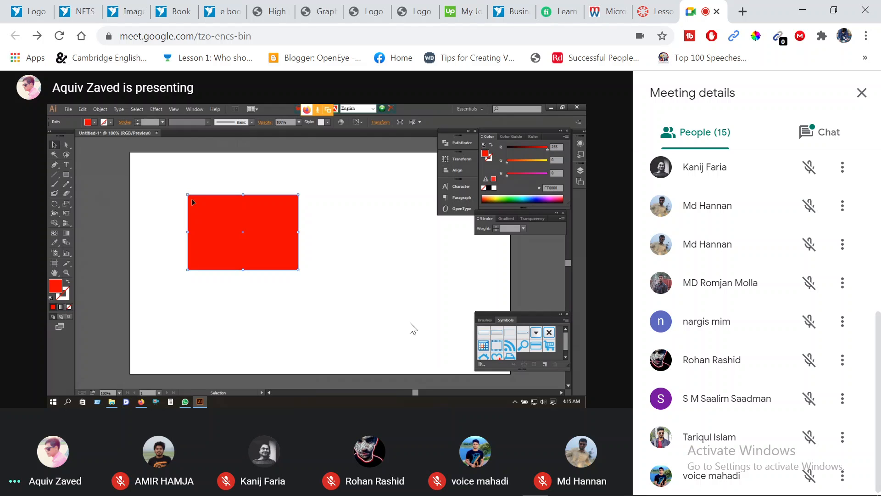
Step: Relaunch Illustrator from the Google Meet call and cancel the recovery of documents with unsaved information
{"action": "mouse_move", "coordinate": [440, 478]}
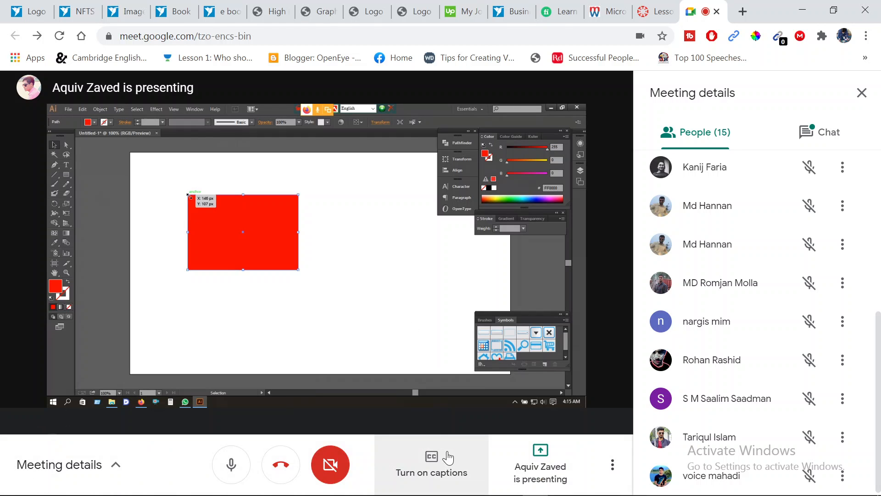
{"action": "mouse_move", "coordinate": [485, 490]}
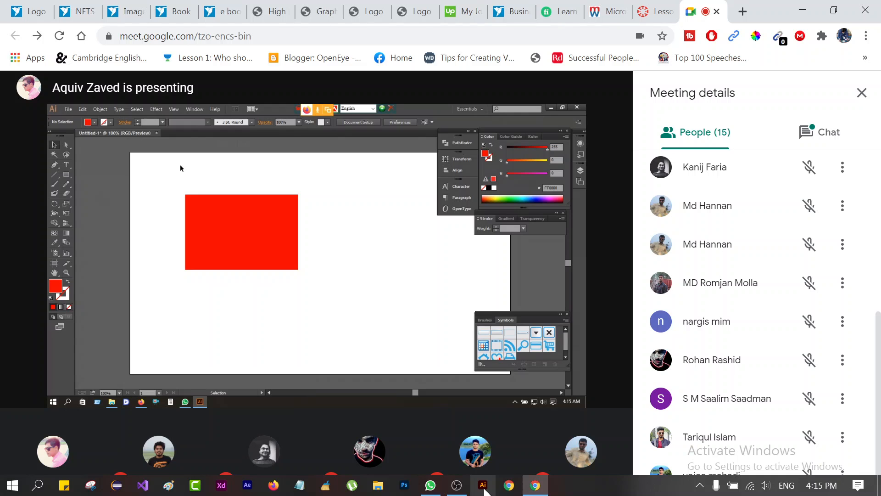
{"action": "left_click", "coordinate": [482, 488]}
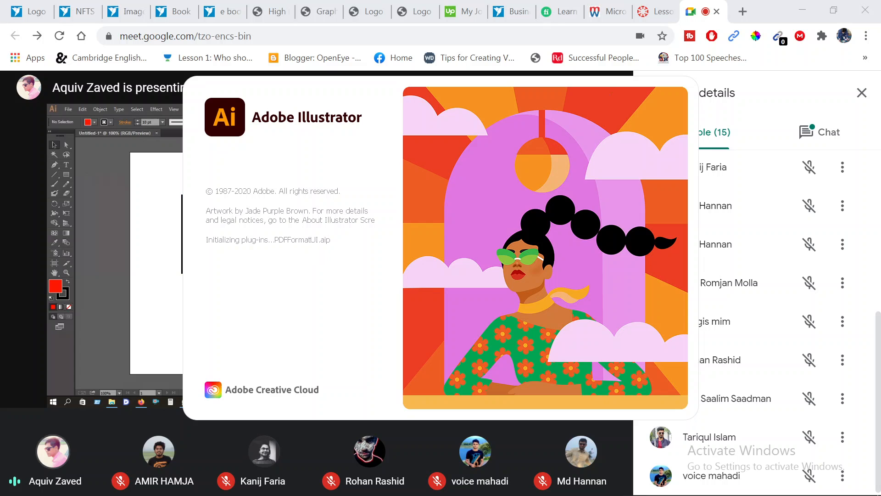
{"action": "left_click", "coordinate": [810, 7]}
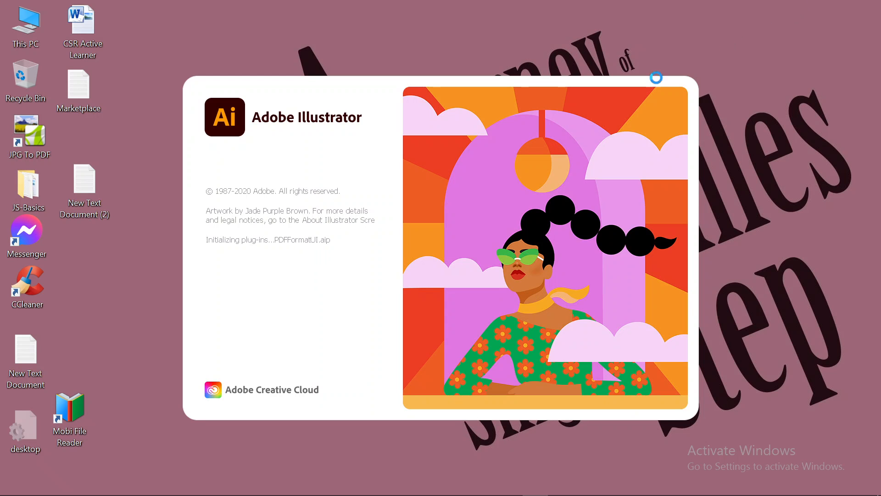
{"action": "mouse_move", "coordinate": [521, 489]}
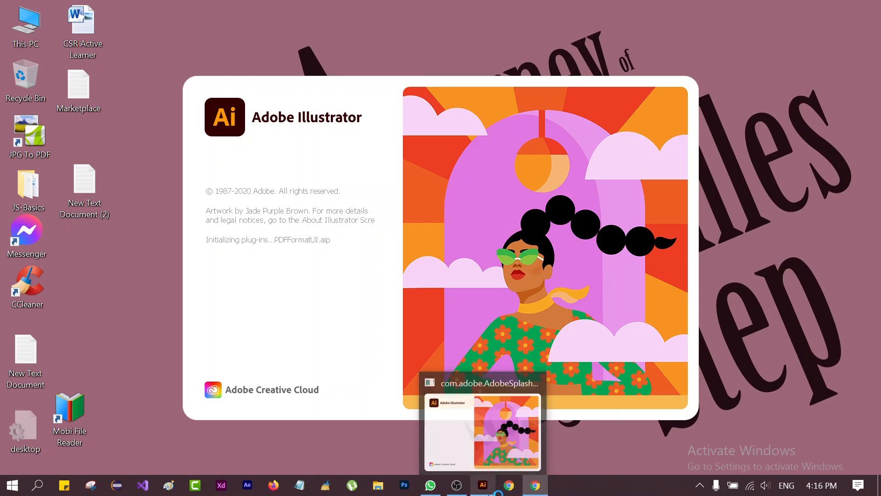
{"action": "left_click", "coordinate": [482, 486]}
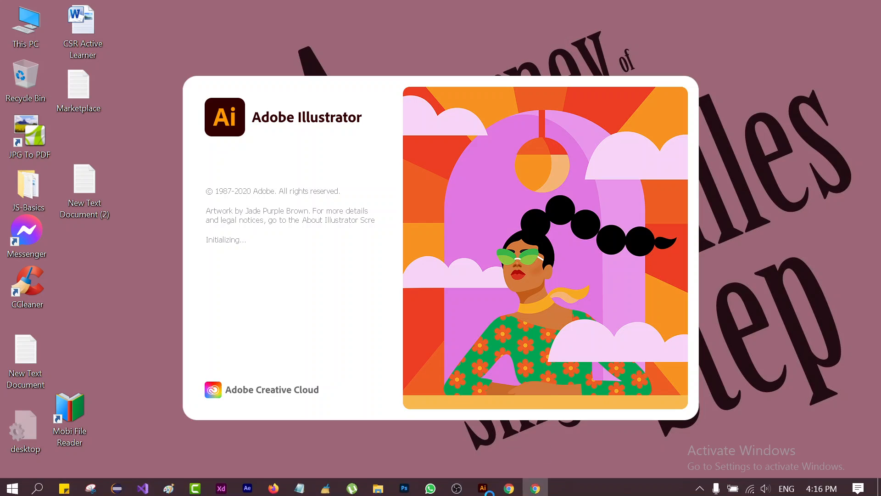
{"action": "mouse_move", "coordinate": [482, 492]}
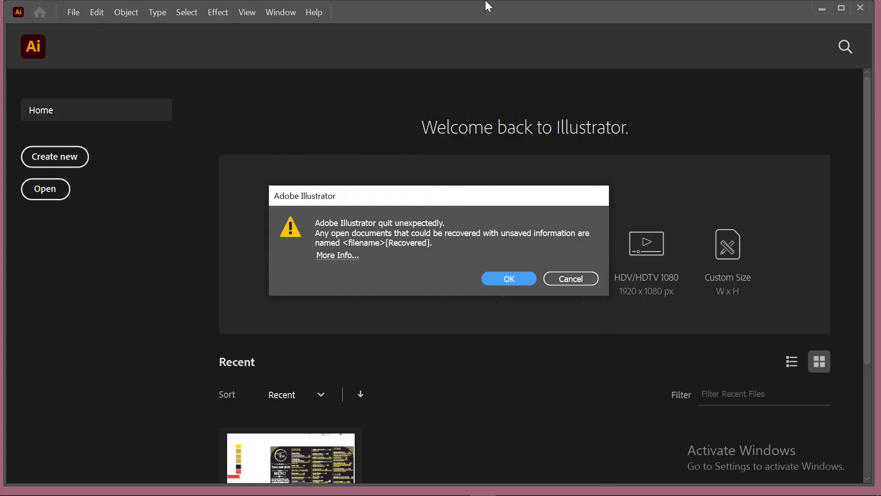
{"action": "left_click", "coordinate": [565, 281]}
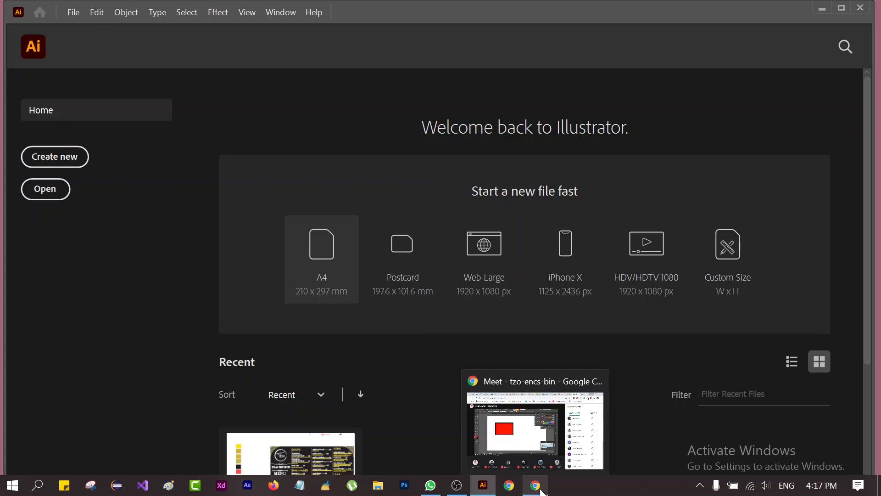
Step: Widen Artboard 1 of the blank A4 document on both sides to about 372 mm and leave artboard editing
{"action": "left_click", "coordinate": [540, 488]}
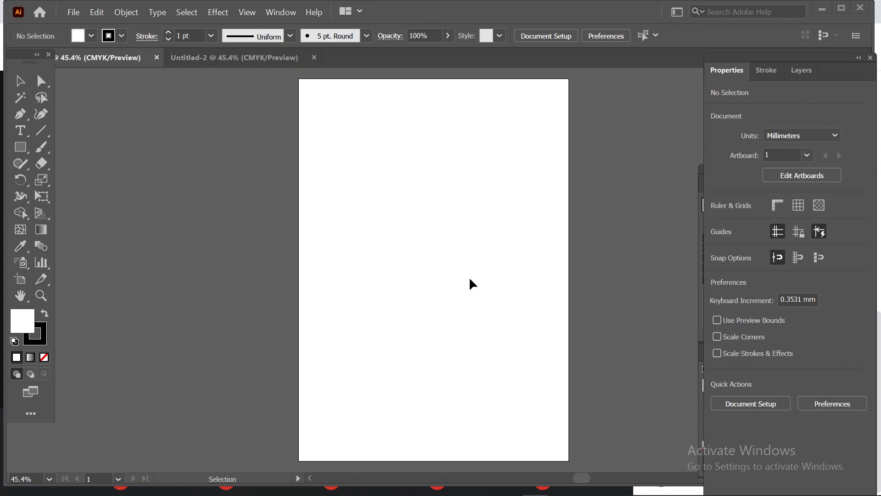
{"action": "left_click", "coordinate": [20, 278]}
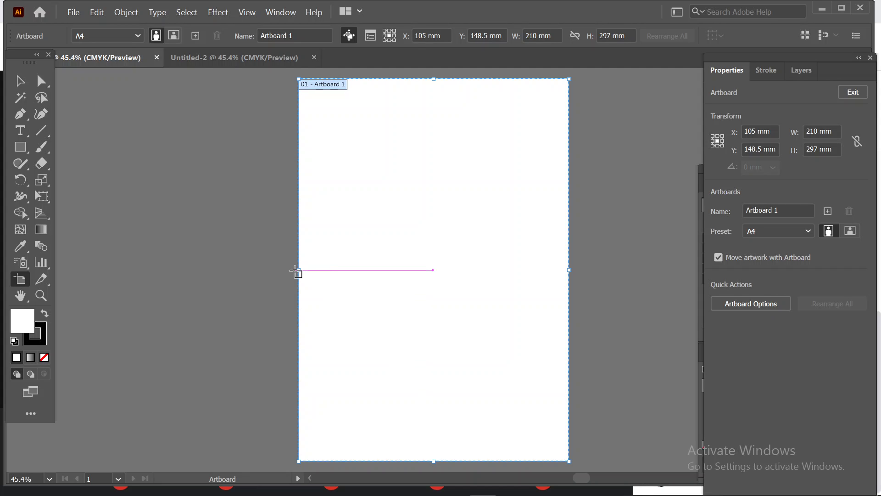
{"action": "left_click_drag", "start_coordinate": [298, 270], "coordinate": [164, 263]}
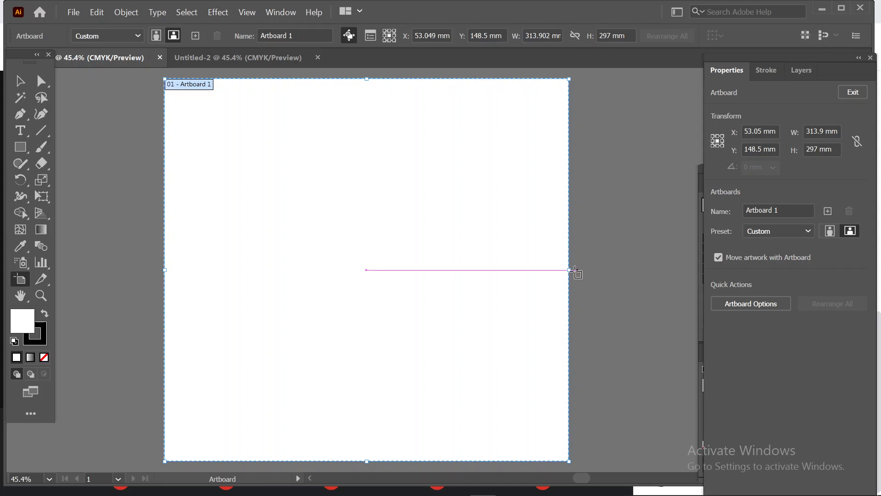
{"action": "left_click_drag", "start_coordinate": [575, 271], "coordinate": [644, 270]}
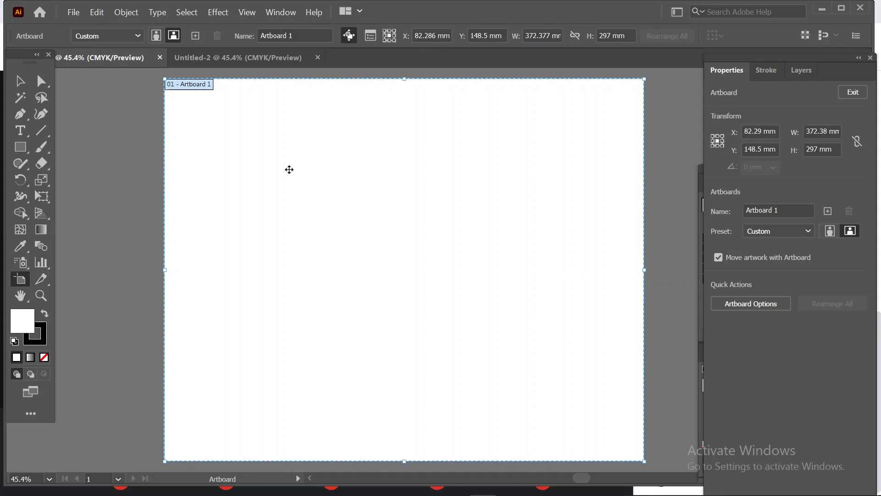
{"action": "key", "text": "Escape"}
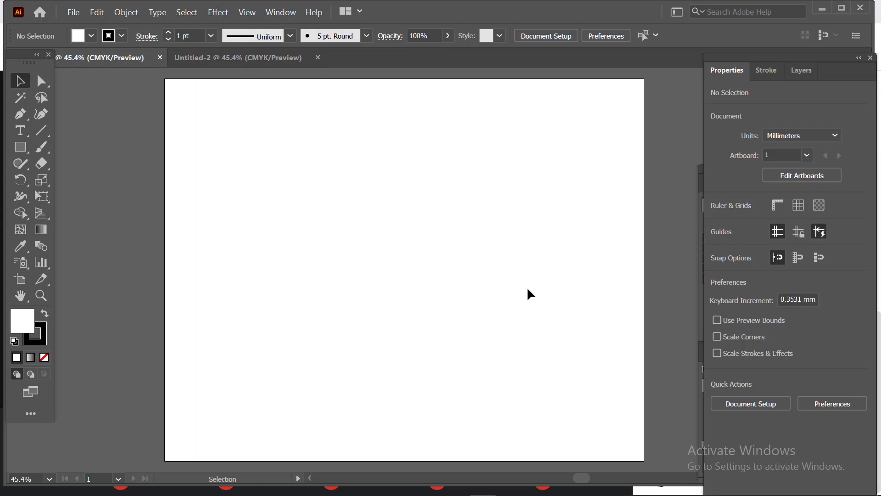
Step: Minimize Illustrator to get back to the Google Meet call, close the meeting details there and minimize the call window
{"action": "mouse_move", "coordinate": [522, 488]}
{"action": "left_click", "coordinate": [821, 9]}
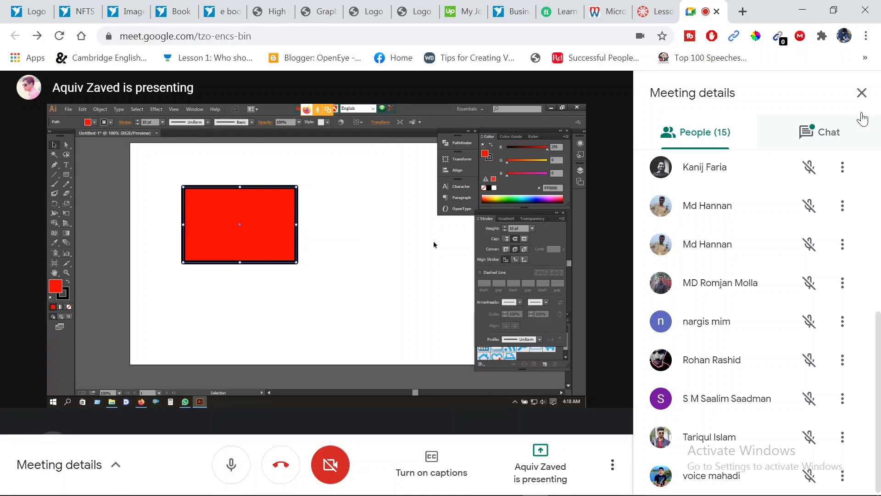
{"action": "left_click", "coordinate": [862, 94]}
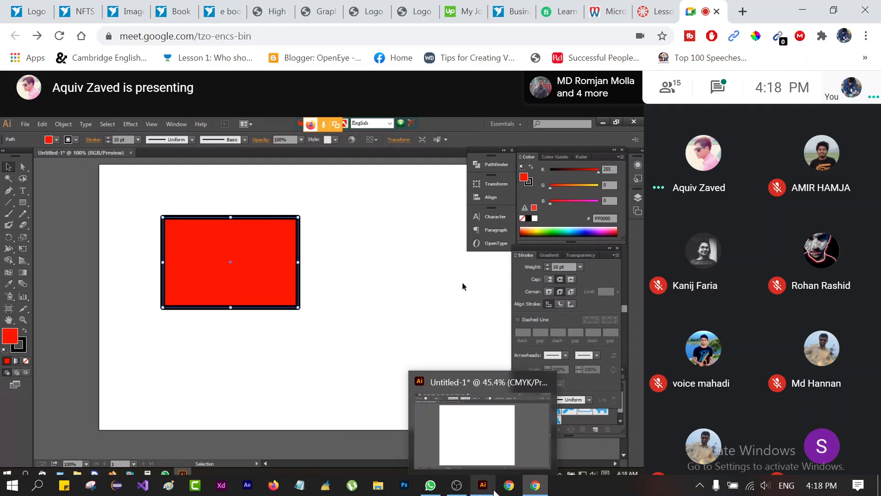
{"action": "left_click", "coordinate": [535, 486]}
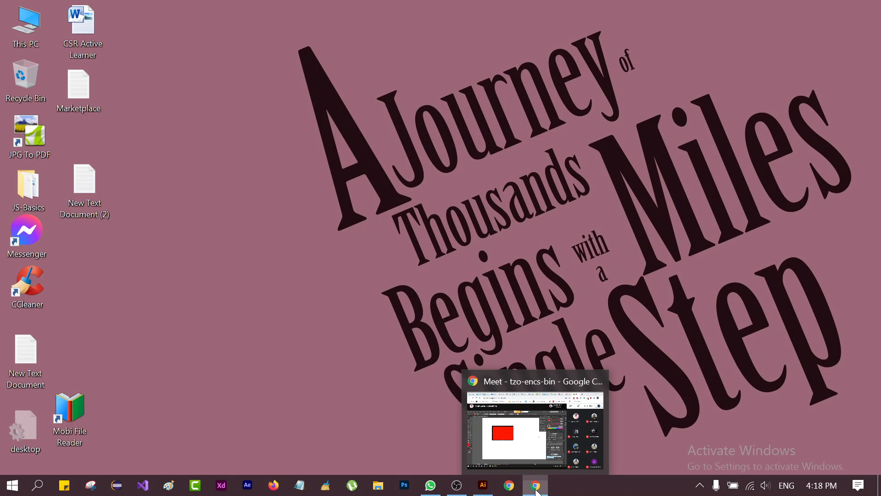
Step: Restore the Google Meet call, take over as main presenter by sharing the entire screen, and hide the screen-sharing notice
{"action": "left_click", "coordinate": [532, 440]}
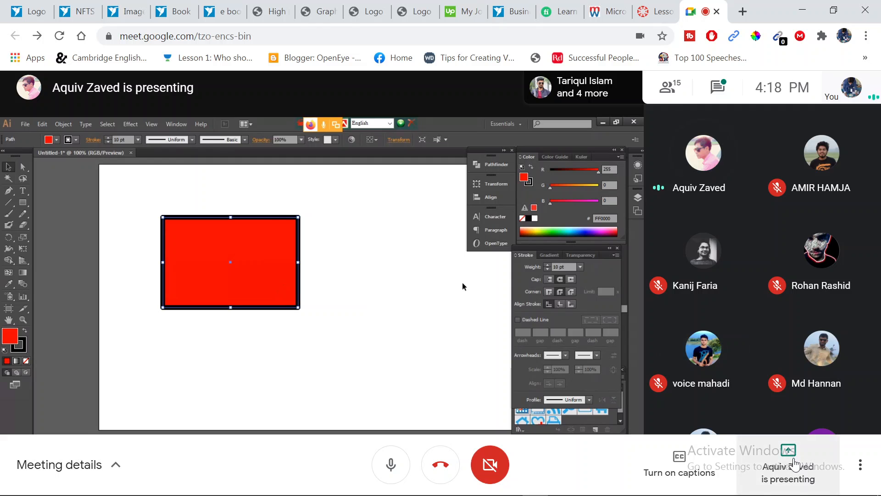
{"action": "left_click", "coordinate": [790, 451]}
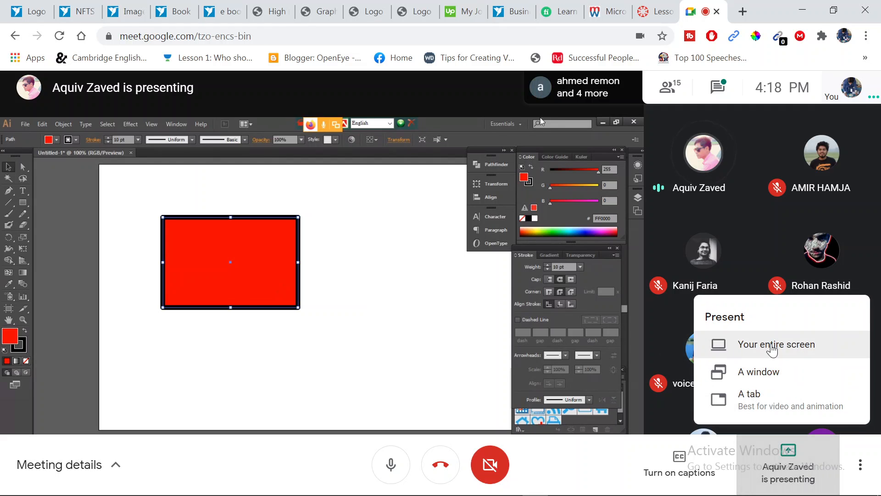
{"action": "left_click", "coordinate": [771, 345]}
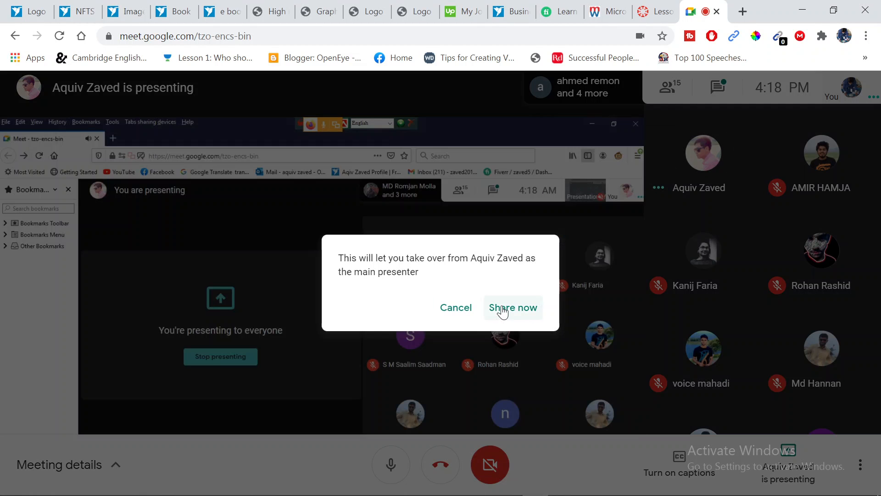
{"action": "left_click", "coordinate": [508, 306]}
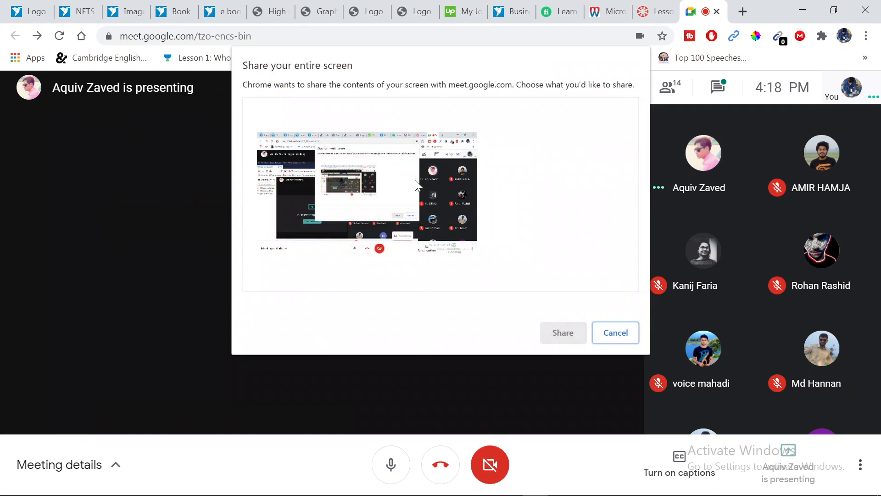
{"action": "left_click", "coordinate": [450, 201]}
{"action": "left_click", "coordinate": [558, 327]}
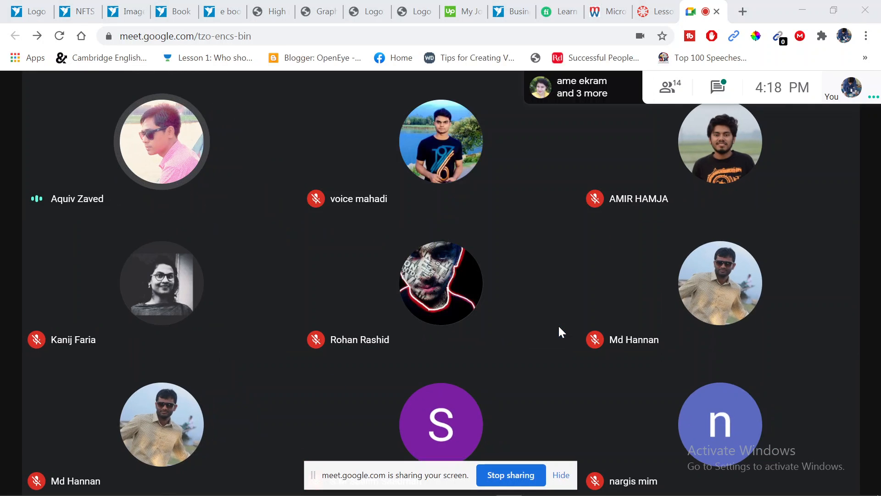
{"action": "left_click", "coordinate": [562, 481]}
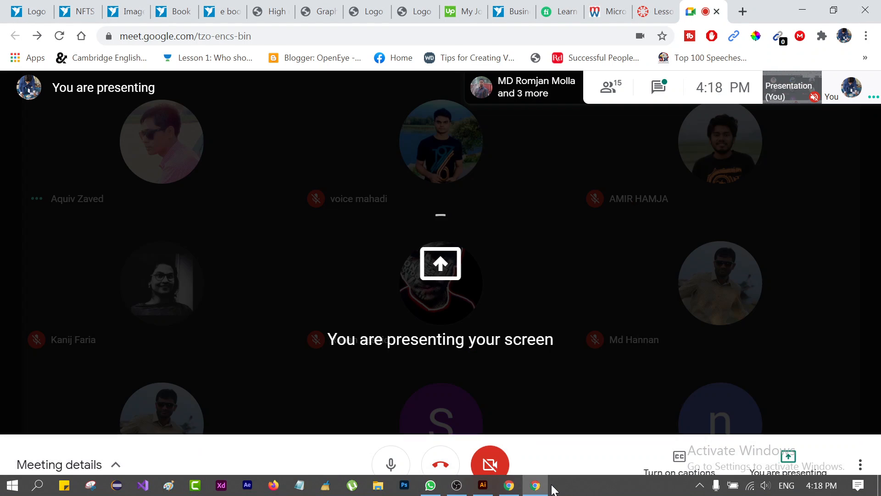
Step: Switch to Illustrator, draw a rectangle about 144 by 83 mm on the artboard's upper half, and fill it with red
{"action": "mouse_move", "coordinate": [488, 492]}
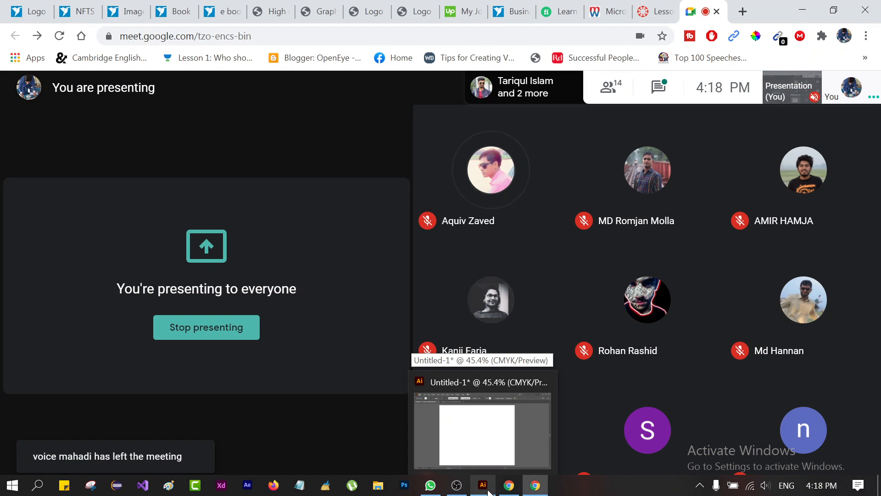
{"action": "left_click", "coordinate": [488, 492]}
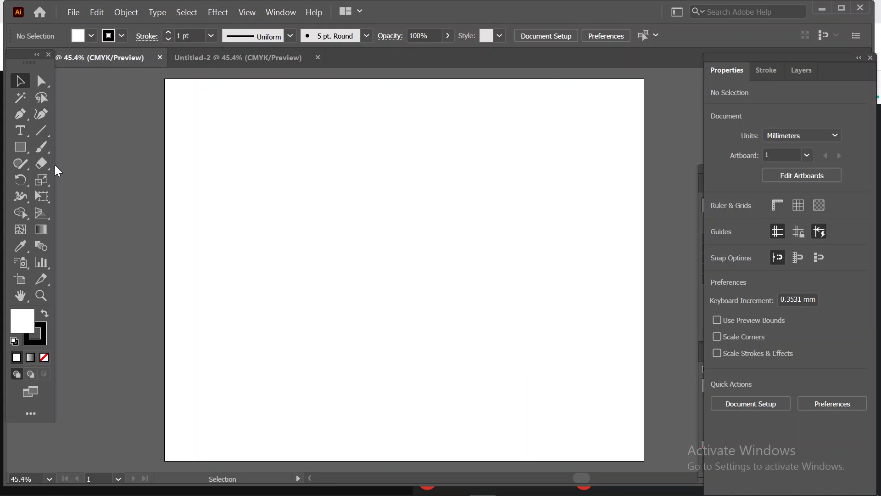
{"action": "left_click", "coordinate": [20, 146]}
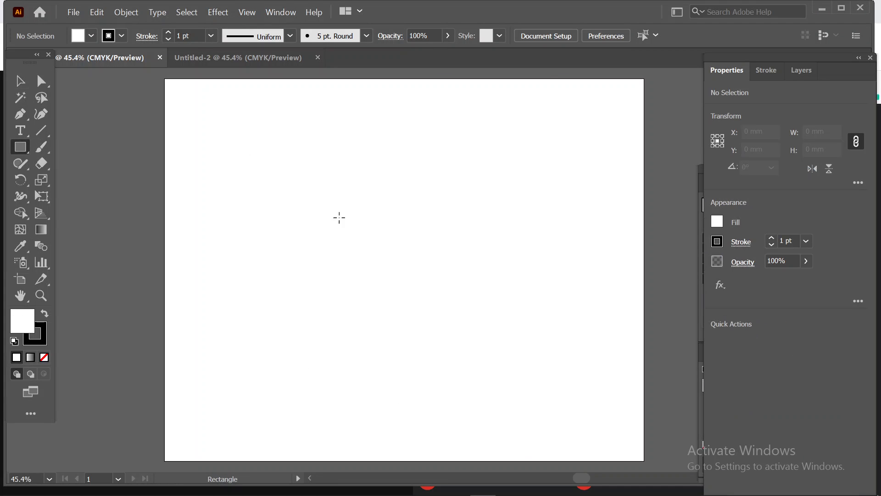
{"action": "left_click_drag", "start_coordinate": [247, 154], "coordinate": [434, 260]}
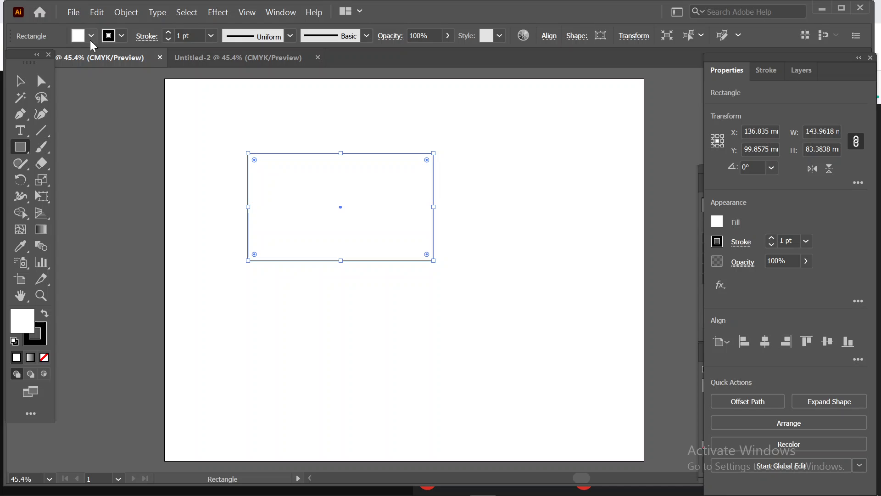
{"action": "left_click", "coordinate": [91, 37]}
{"action": "left_click", "coordinate": [47, 59]}
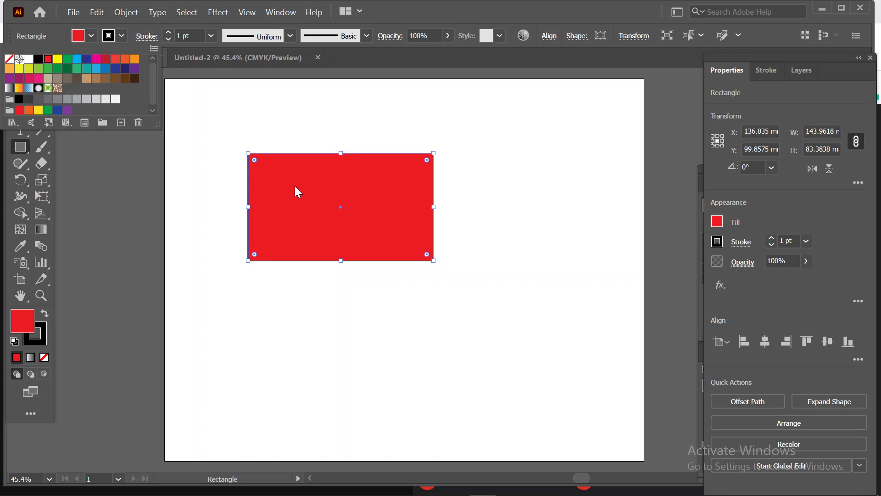
{"action": "left_click", "coordinate": [250, 14]}
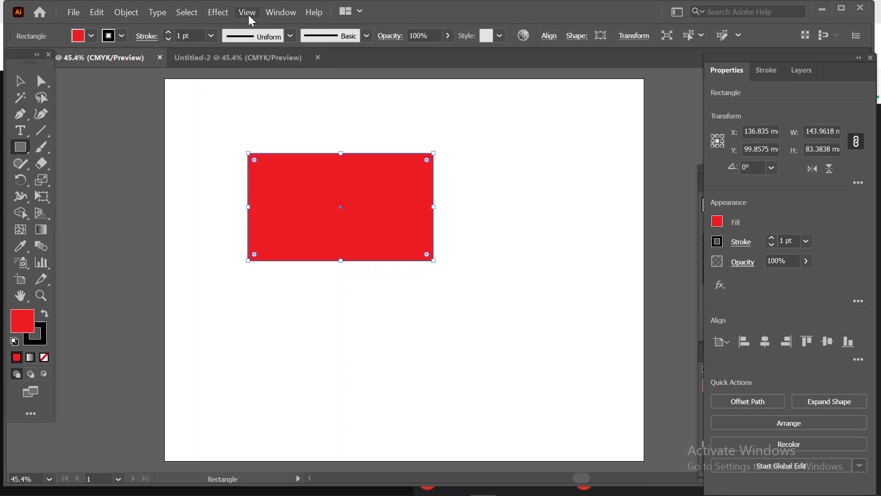
{"action": "left_click", "coordinate": [248, 14]}
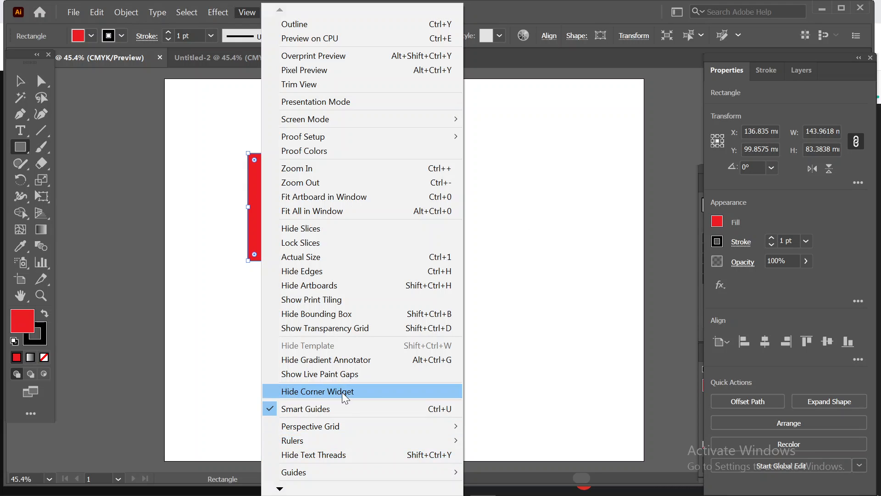
{"action": "mouse_move", "coordinate": [450, 479]}
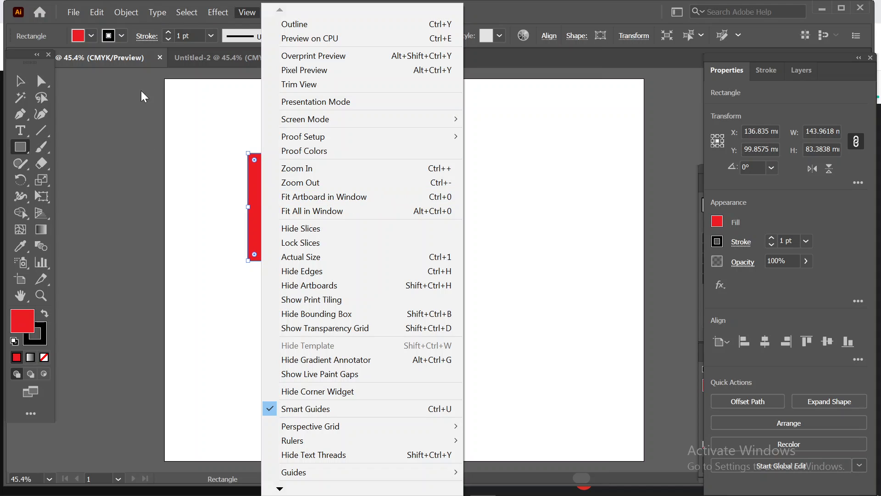
Step: Select the red rectangle and move it closer to the artboard's upper-left corner
{"action": "left_click", "coordinate": [19, 82]}
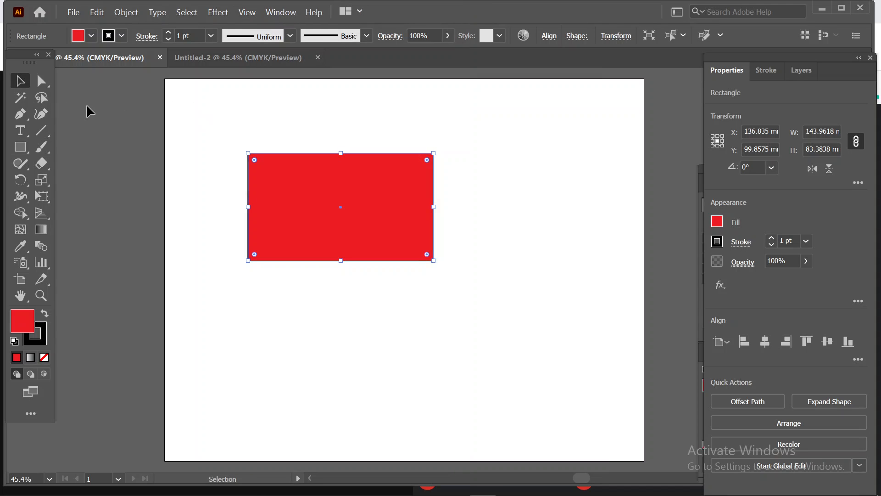
{"action": "left_click_drag", "start_coordinate": [230, 128], "coordinate": [499, 270]}
{"action": "left_click_drag", "start_coordinate": [290, 179], "coordinate": [259, 133]}
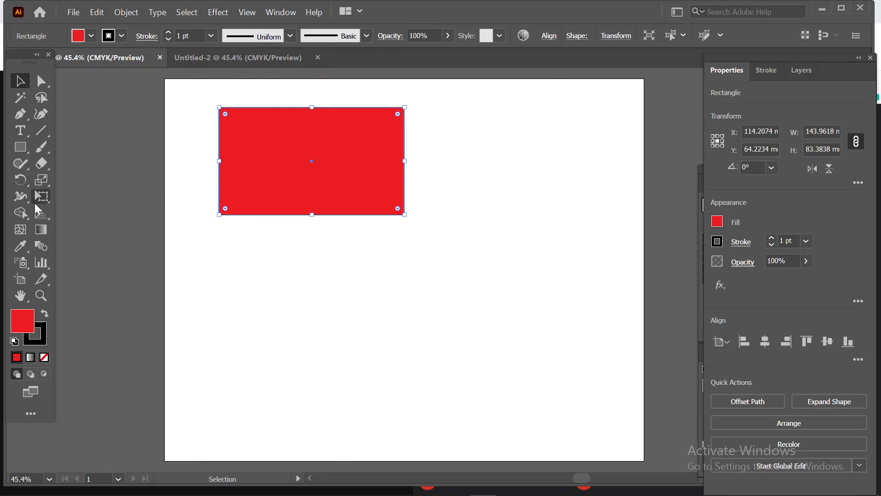
Step: Draw two crossing straight lines below the red rectangle, the second about 83 mm wide and 105 mm high
{"action": "left_click", "coordinate": [41, 132]}
{"action": "left_click_drag", "start_coordinate": [292, 341], "coordinate": [571, 230]}
{"action": "left_click_drag", "start_coordinate": [593, 355], "coordinate": [485, 220]}
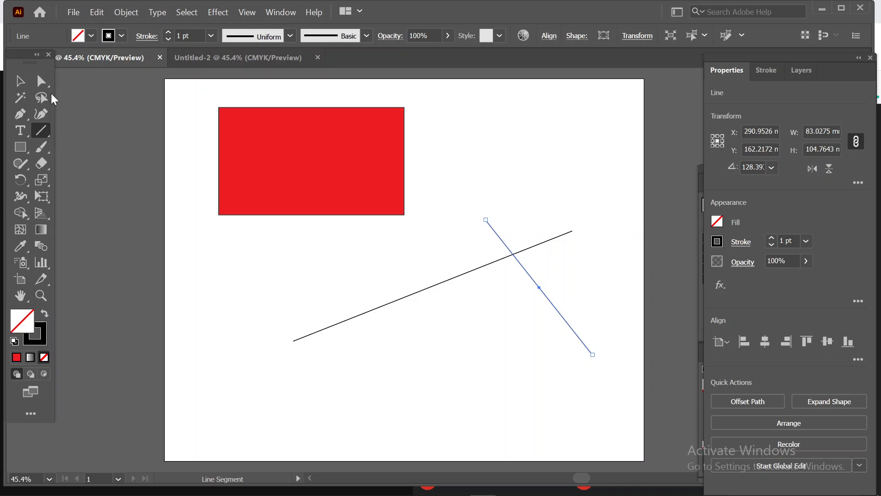
Step: Select both crossing lines and merge their protruding upper ends into one corner with the Join tool
{"action": "left_click", "coordinate": [17, 82]}
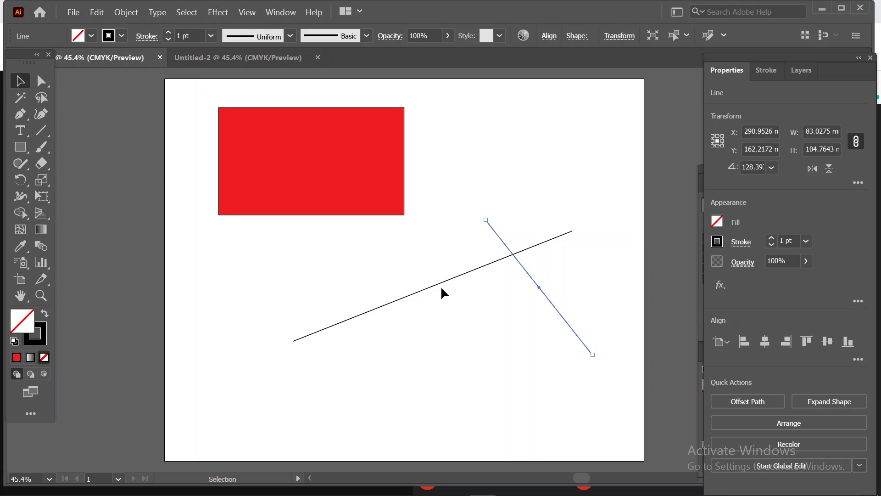
{"action": "left_click_drag", "start_coordinate": [477, 235], "coordinate": [588, 295]}
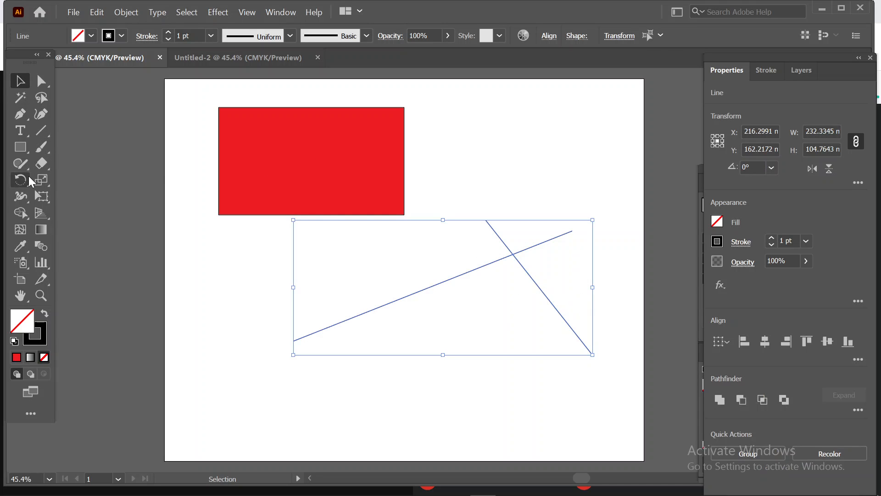
{"action": "left_click", "coordinate": [20, 165]}
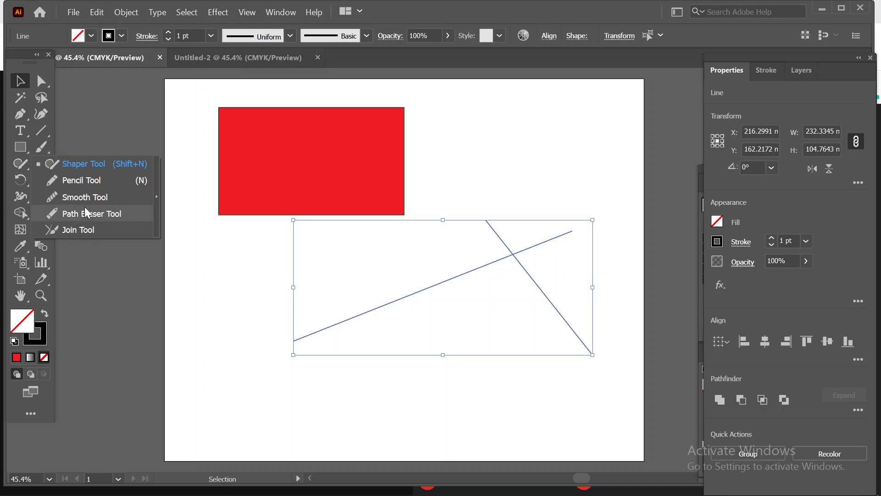
{"action": "left_click", "coordinate": [90, 232]}
{"action": "left_click_drag", "start_coordinate": [494, 240], "coordinate": [572, 249]}
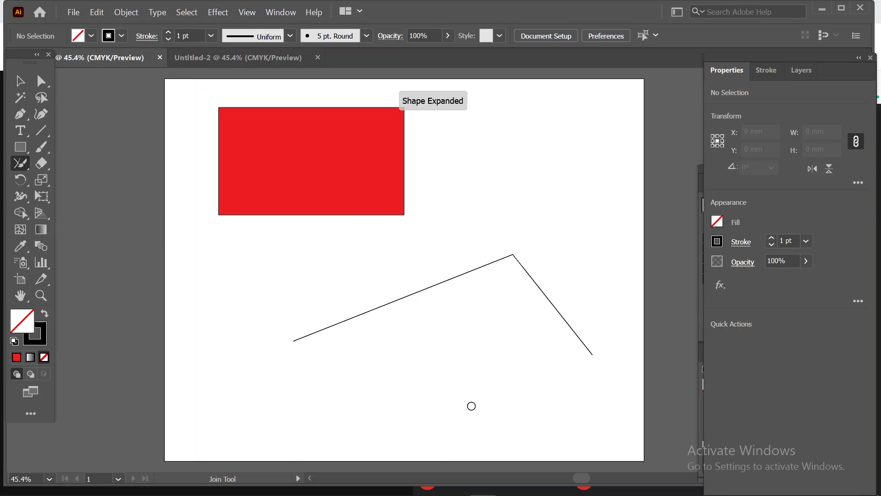
Step: Draw a nearly horizontal line about 251 mm wide across both legs and join the overlapping ends on each side into a closed triangle
{"action": "left_click", "coordinate": [41, 130]}
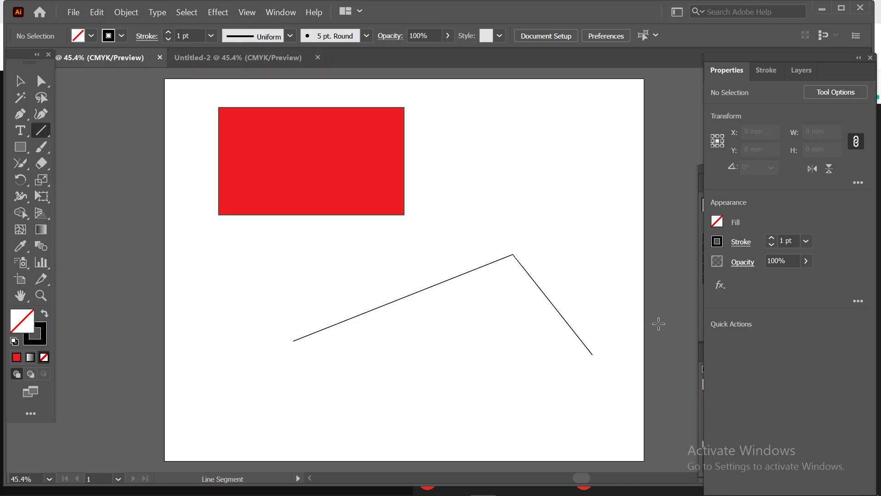
{"action": "left_click_drag", "start_coordinate": [299, 315], "coordinate": [623, 328]}
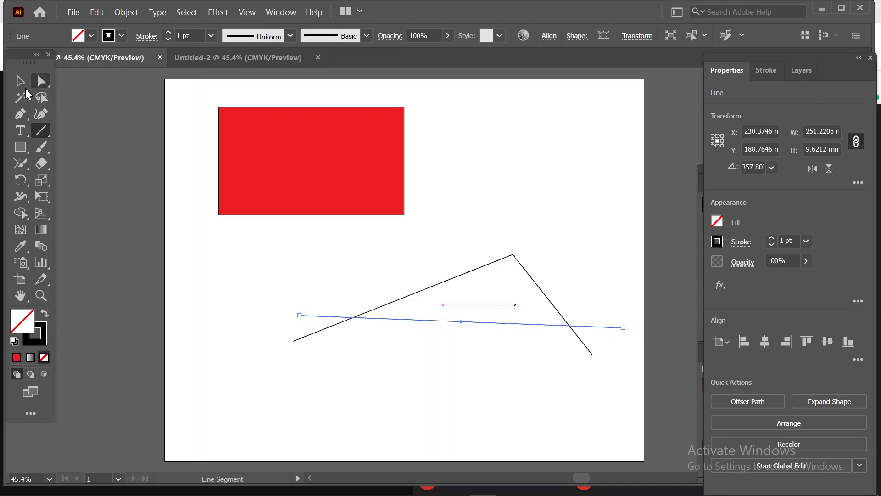
{"action": "key", "text": "v"}
{"action": "left_click_drag", "start_coordinate": [329, 298], "coordinate": [606, 342]}
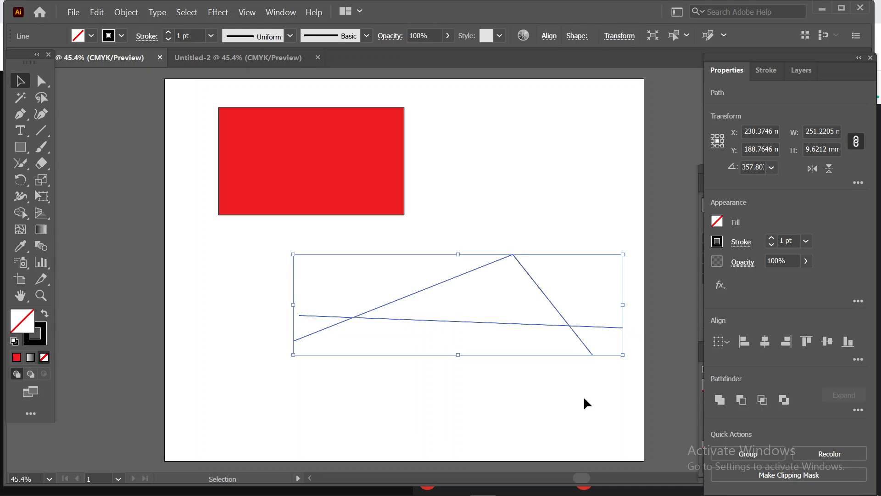
{"action": "left_click", "coordinate": [20, 163]}
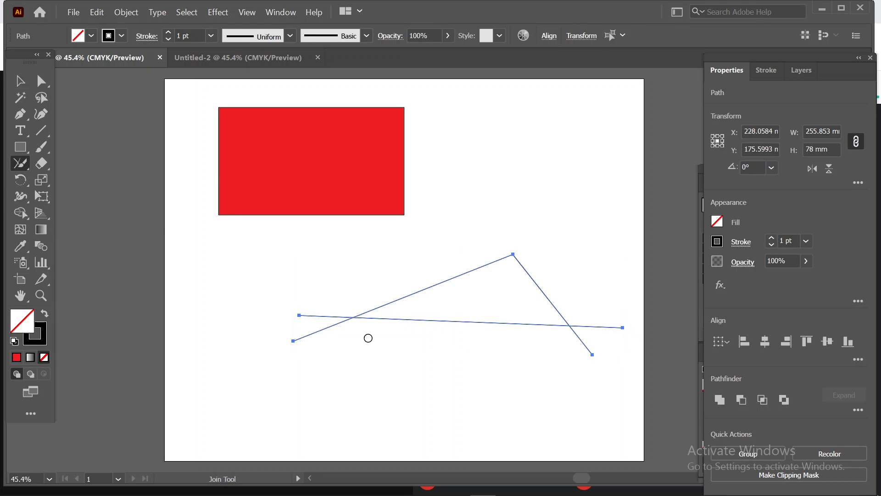
{"action": "left_click", "coordinate": [325, 299]}
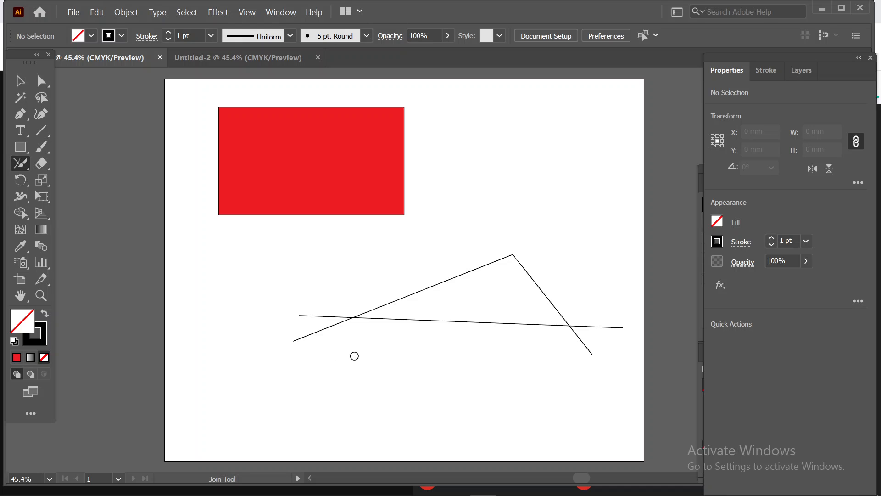
{"action": "left_click_drag", "start_coordinate": [602, 316], "coordinate": [535, 384]}
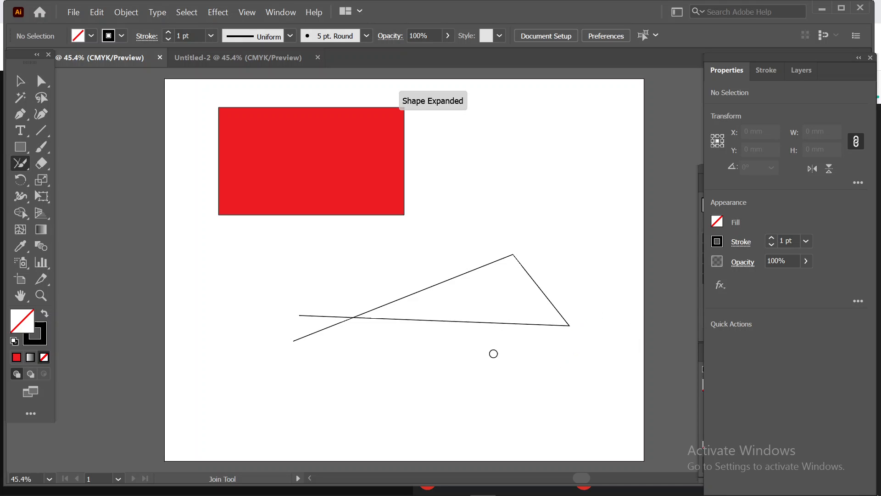
{"action": "left_click_drag", "start_coordinate": [328, 304], "coordinate": [357, 366]}
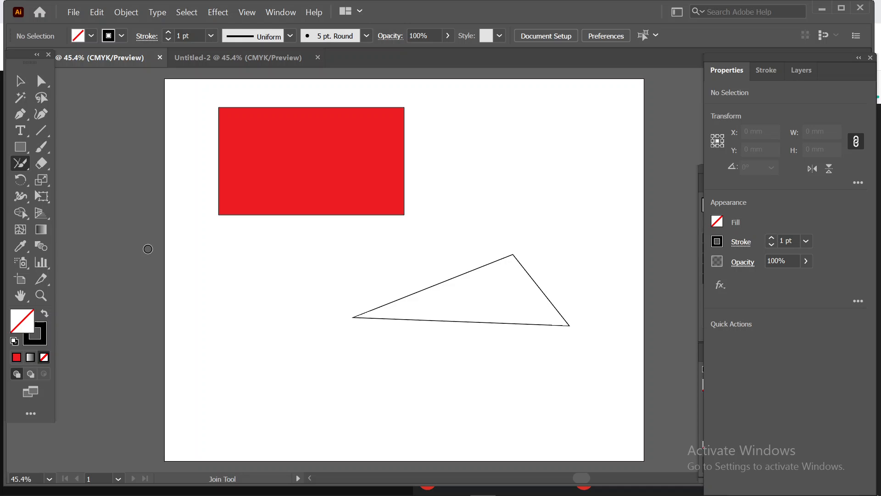
Step: Select the red rectangle and the triangle together and delete them from the artboard
{"action": "left_click", "coordinate": [20, 165]}
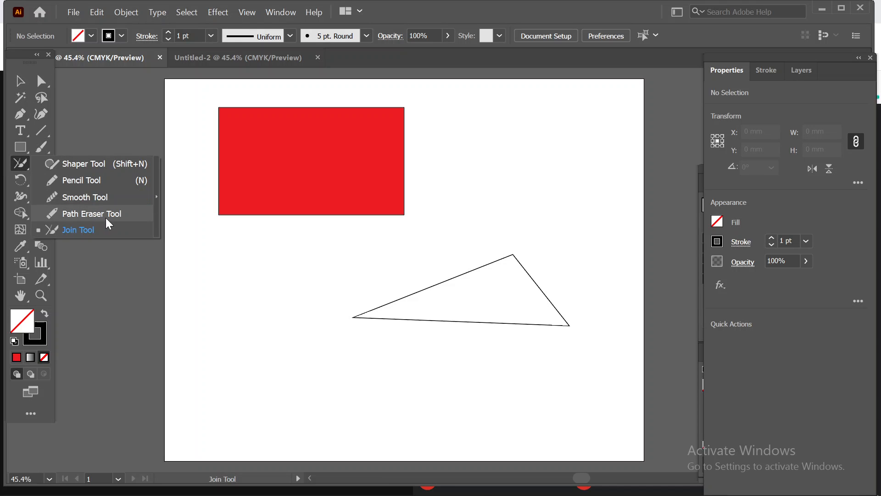
{"action": "left_click", "coordinate": [19, 83]}
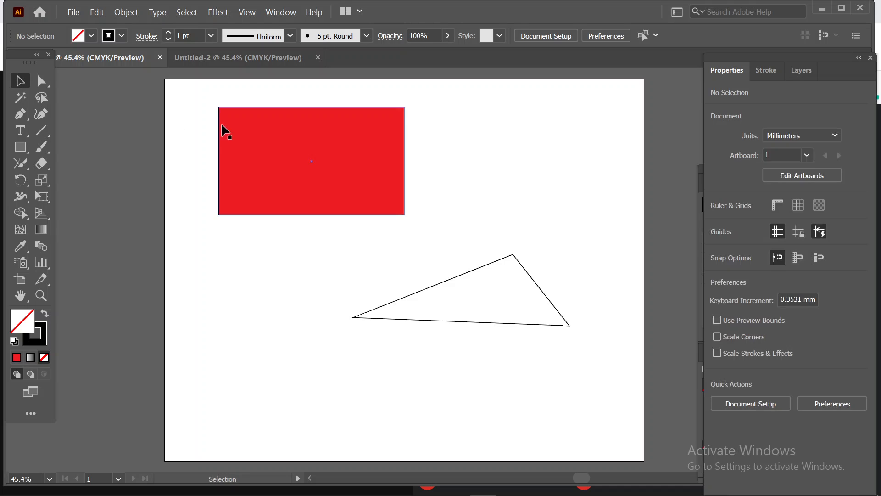
{"action": "left_click_drag", "start_coordinate": [195, 119], "coordinate": [491, 348]}
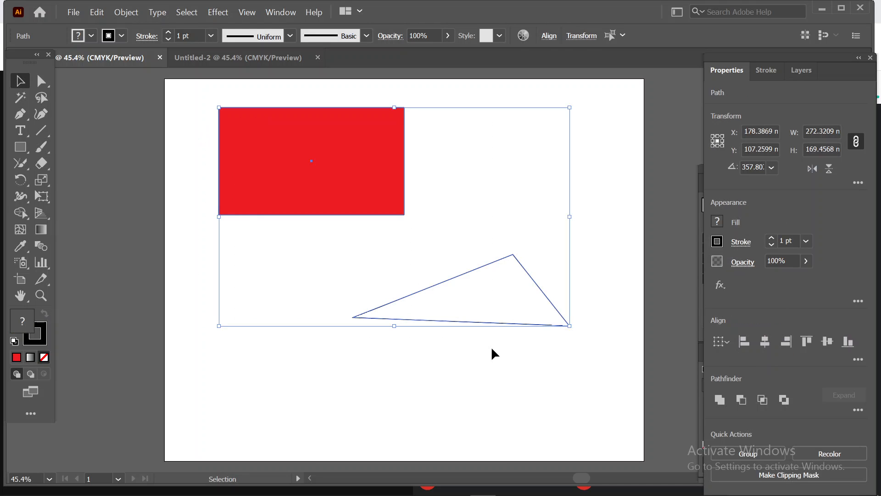
{"action": "key", "text": "Delete"}
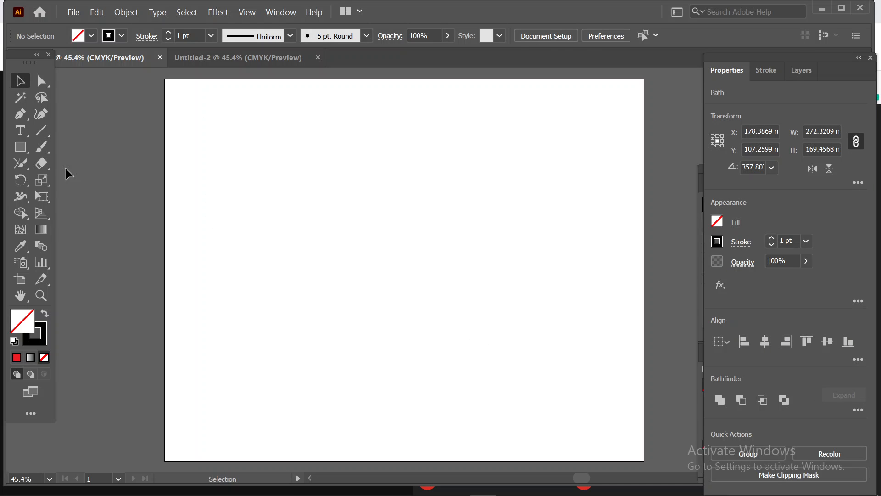
Step: Draw an unfilled rectangle about 218 by 98 mm on the upper half of the empty artboard
{"action": "left_click", "coordinate": [42, 163]}
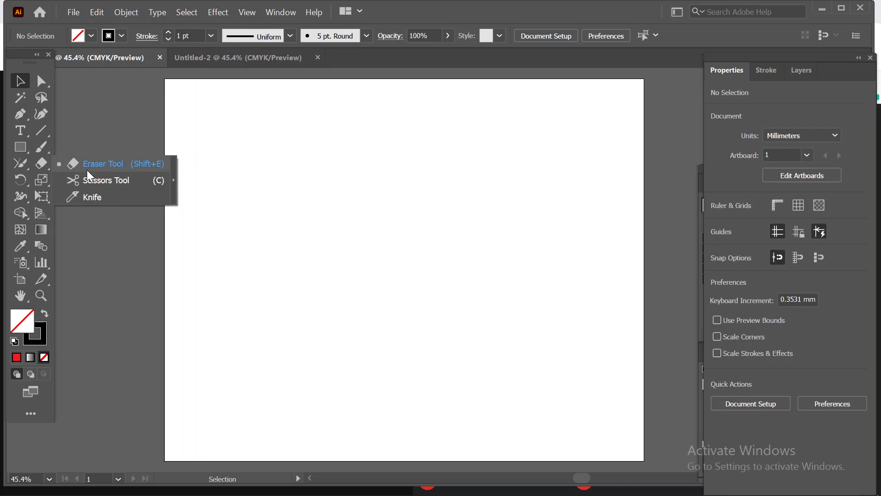
{"action": "left_click", "coordinate": [21, 147]}
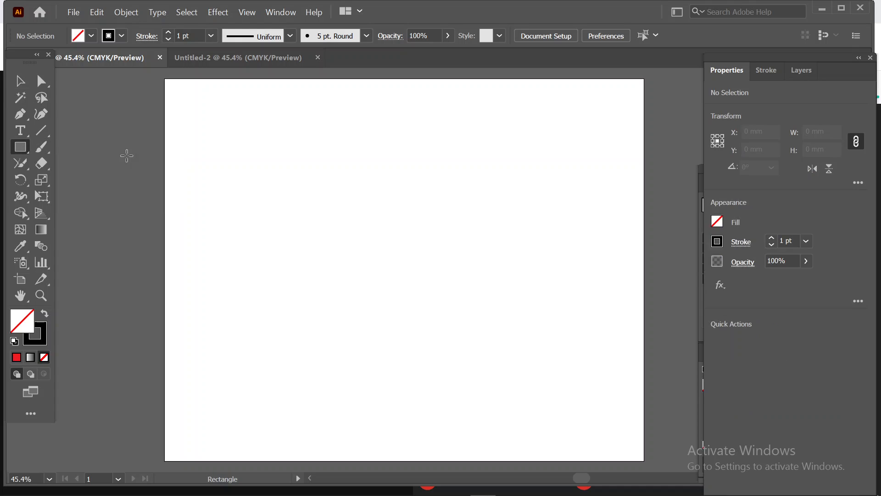
{"action": "mouse_move", "coordinate": [298, 152]}
{"action": "left_mouse_down"}
{"action": "mouse_move", "coordinate": [400, 209]}
{"action": "mouse_move", "coordinate": [580, 278]}
{"action": "left_mouse_up"}
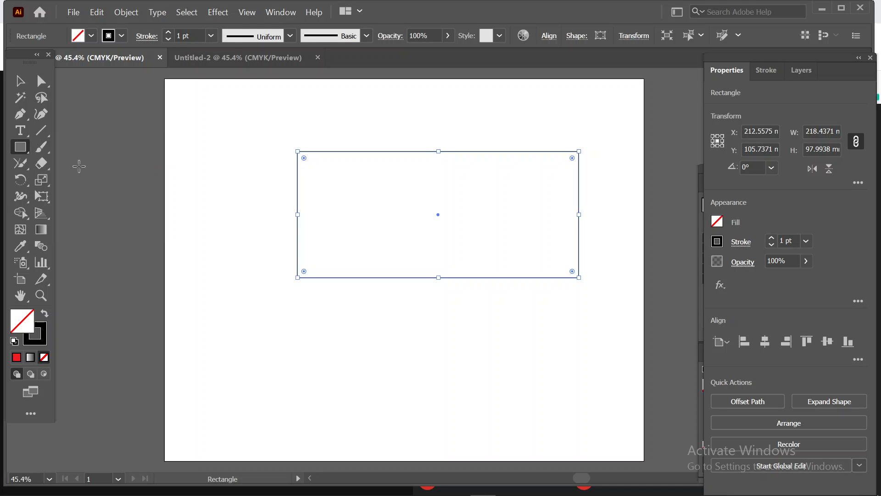
Step: Draw an unfilled ellipse about 77 by 80 mm on the artboard, below the rectangle's lower-left corner
{"action": "left_click", "coordinate": [14, 153], "text": "alt"}
{"action": "left_click", "coordinate": [18, 150]}
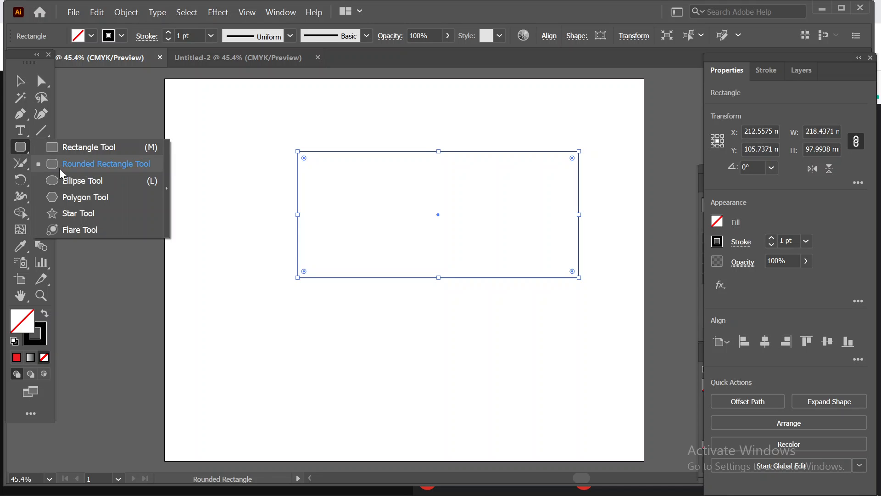
{"action": "left_click", "coordinate": [86, 181]}
{"action": "left_click_drag", "start_coordinate": [239, 341], "coordinate": [336, 444]}
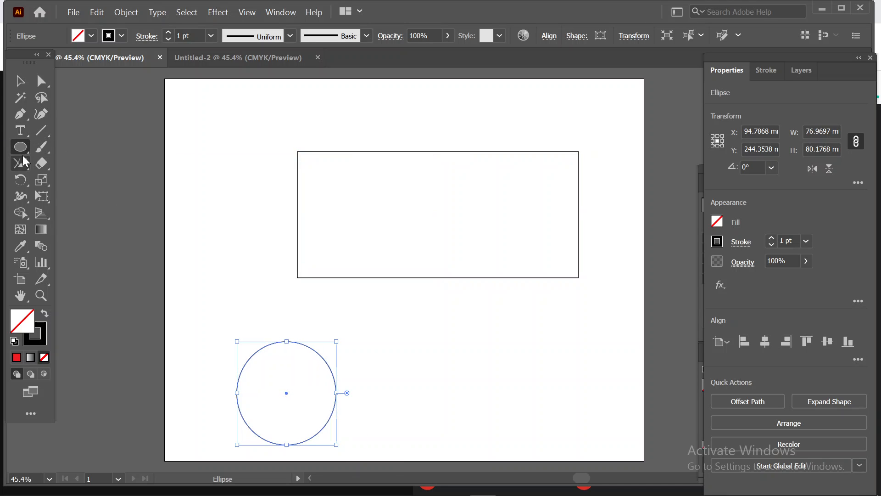
Step: Erase a short stretch of the circle's upper-left edge with the Eraser tool
{"action": "left_click", "coordinate": [37, 168]}
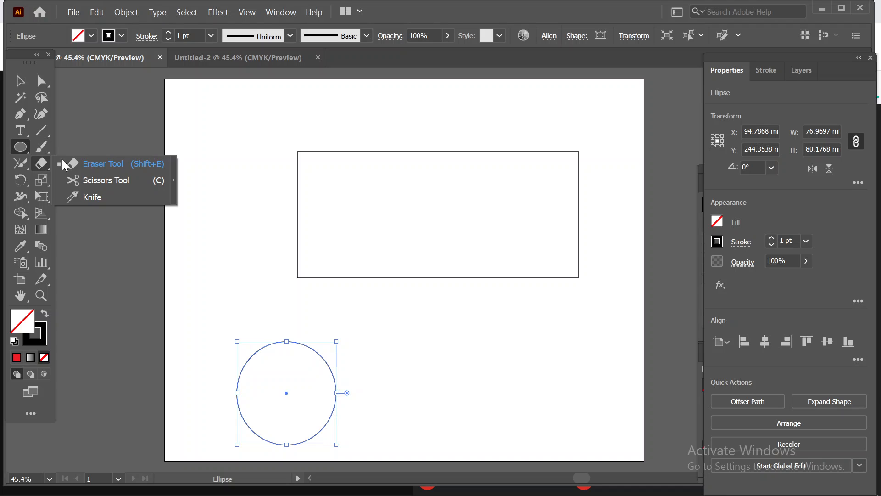
{"action": "left_click", "coordinate": [86, 165]}
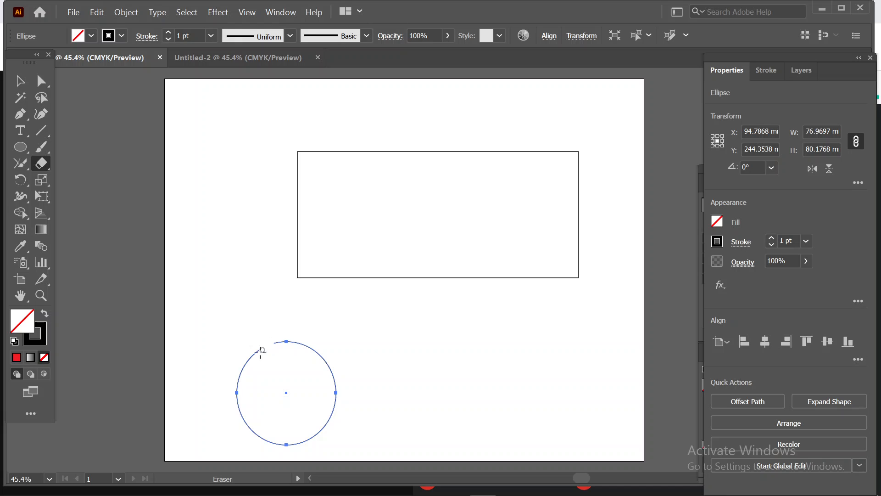
{"action": "mouse_move", "coordinate": [262, 350]}
{"action": "left_mouse_down"}
{"action": "mouse_move", "coordinate": [240, 372]}
{"action": "mouse_move", "coordinate": [256, 354]}
{"action": "mouse_move", "coordinate": [250, 361]}
{"action": "left_mouse_up"}
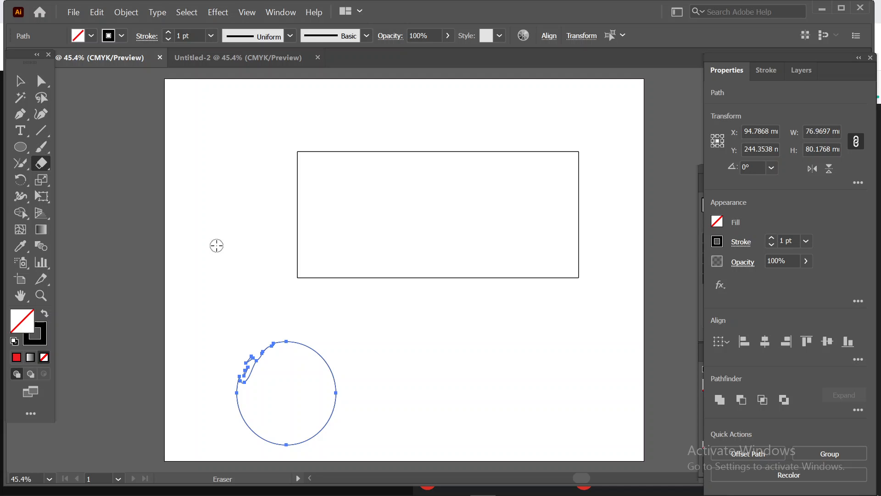
Step: Enlarge the eraser and cut away the right edge of the circle with one vertical stroke
{"action": "key", "text": "bracketright"}
{"action": "key", "text": "bracketright"}
{"action": "key", "text": "bracketright"}
{"action": "key", "text": "bracketright"}
{"action": "key", "text": "bracketright"}
{"action": "key", "text": "bracketright"}
{"action": "key", "text": "bracketleft"}
{"action": "key", "text": "bracketleft"}
{"action": "key", "text": "bracketleft"}
{"action": "key", "text": "bracketleft"}
{"action": "key", "text": "bracketleft"}
{"action": "left_click_drag", "start_coordinate": [334, 344], "coordinate": [335, 415]}
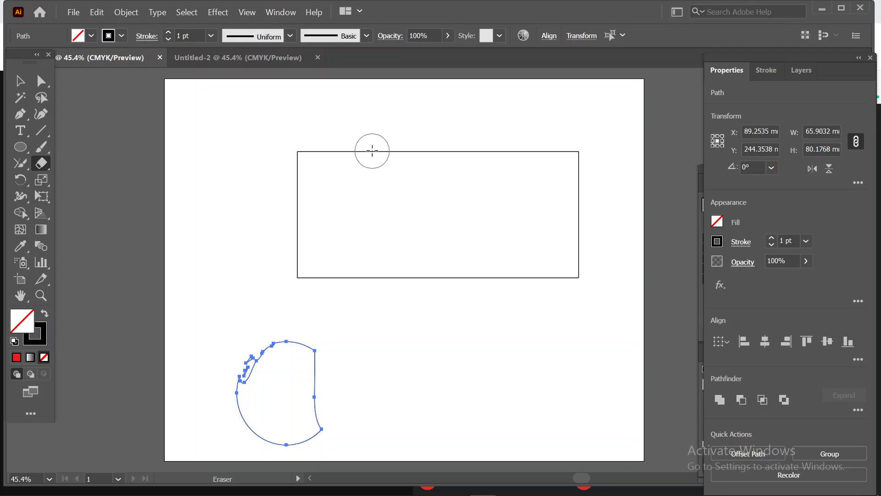
Step: Select the rectangle and erase two diagonal bands across it, widening the upper part of the second band
{"action": "left_click", "coordinate": [20, 81]}
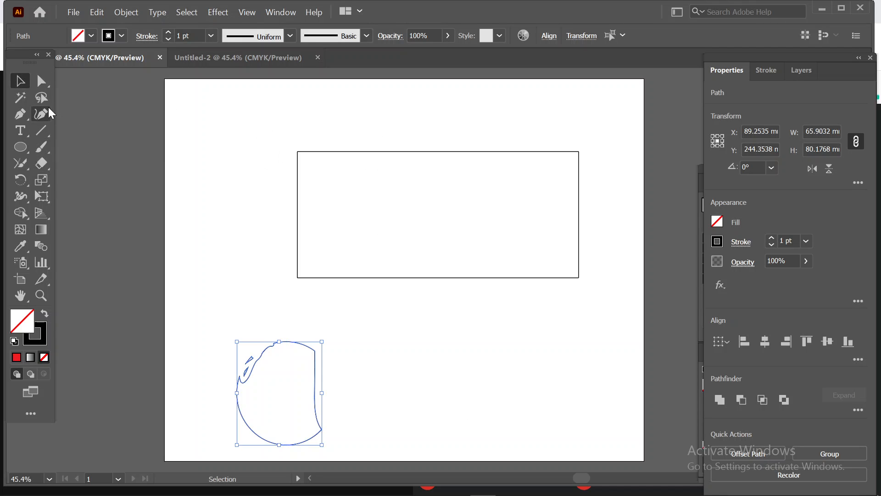
{"action": "left_click_drag", "start_coordinate": [276, 139], "coordinate": [369, 241]}
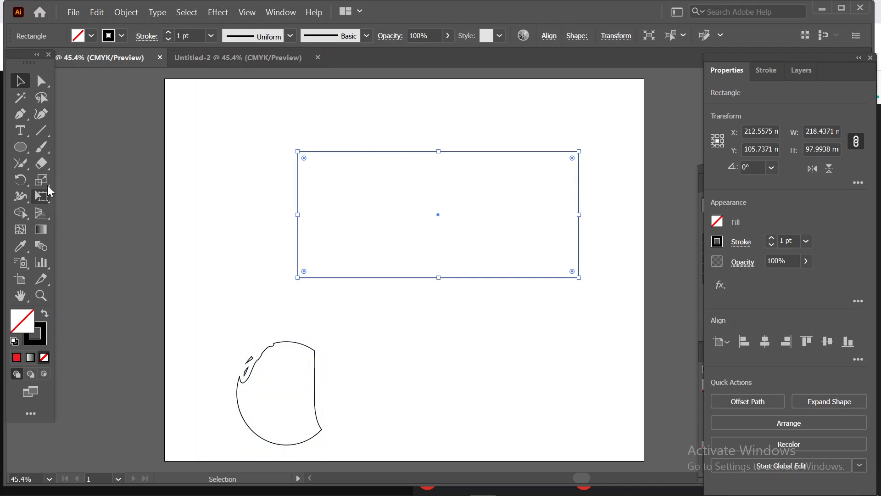
{"action": "left_click", "coordinate": [41, 165]}
{"action": "left_click_drag", "start_coordinate": [279, 200], "coordinate": [449, 124]}
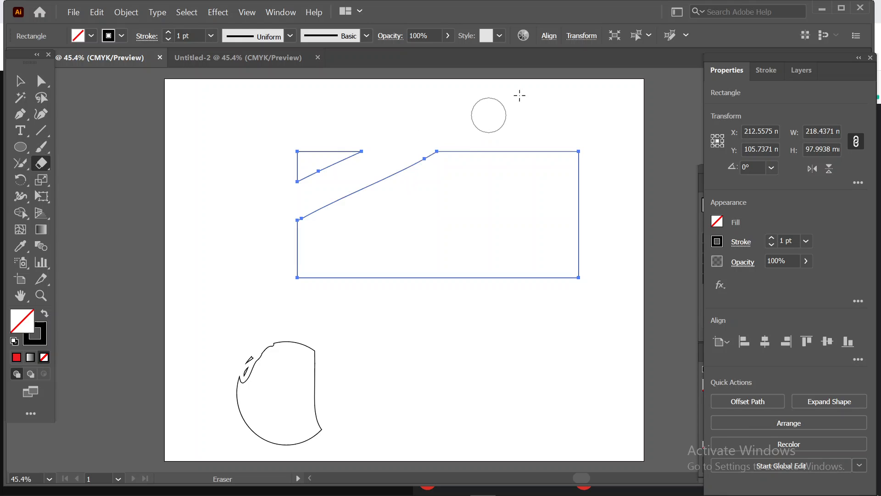
{"action": "left_click_drag", "start_coordinate": [496, 166], "coordinate": [365, 280]}
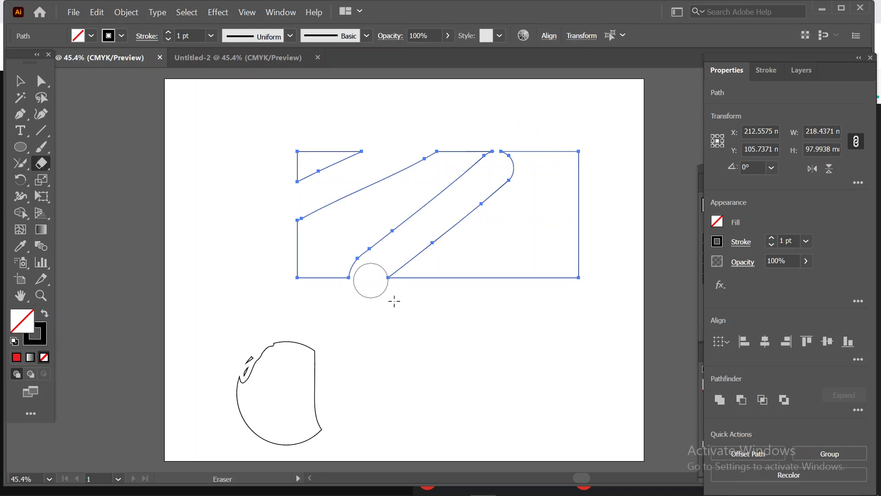
{"action": "mouse_move", "coordinate": [528, 138]}
{"action": "left_mouse_down"}
{"action": "mouse_move", "coordinate": [488, 177]}
{"action": "mouse_move", "coordinate": [480, 204]}
{"action": "left_mouse_up"}
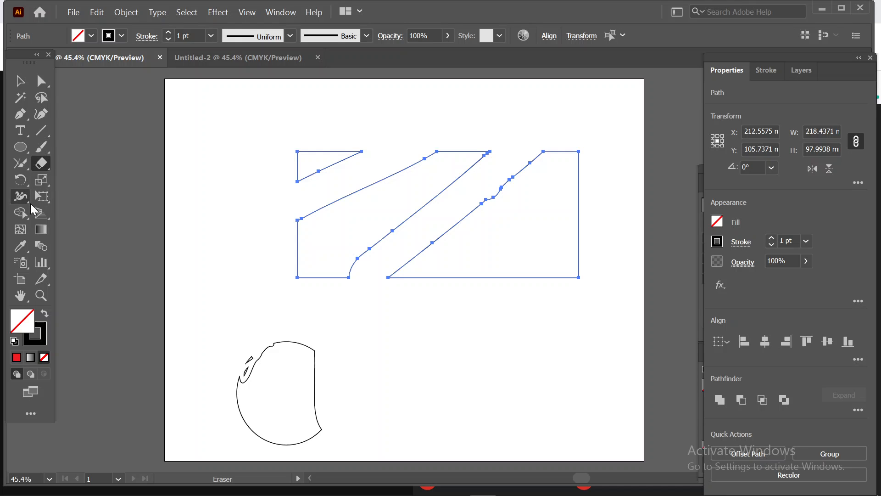
Step: Draw an unfilled ellipse about 100 by 105 mm beneath the right half of the erased rectangle
{"action": "left_click", "coordinate": [20, 147]}
{"action": "left_click_drag", "start_coordinate": [425, 325], "coordinate": [555, 460]}
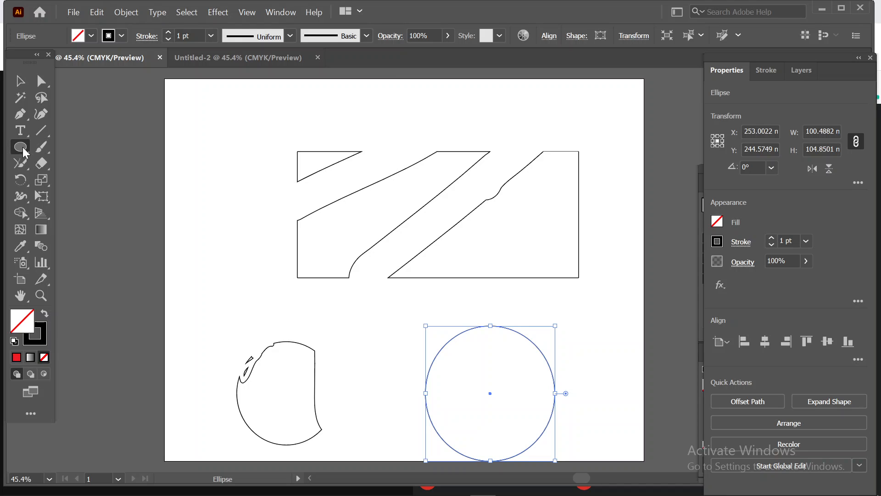
Step: Reduce the eraser size and erase three slanted bands across the new circle, splitting it into four pieces
{"action": "left_click", "coordinate": [40, 164]}
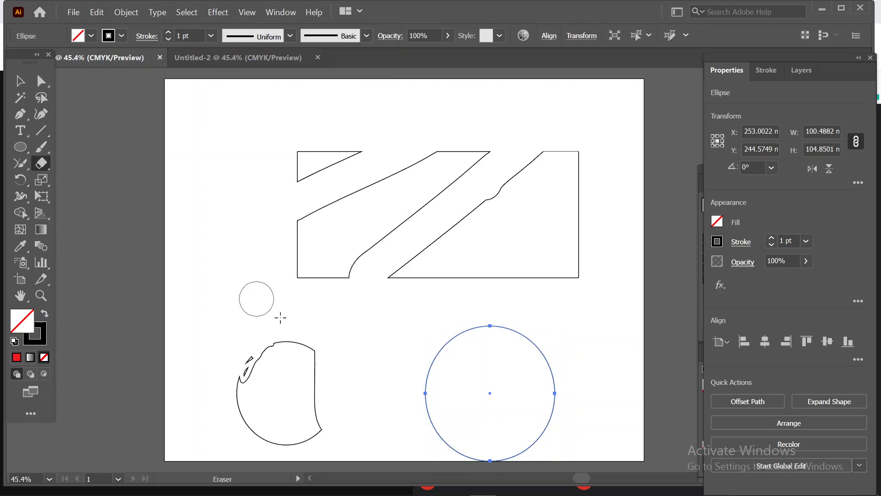
{"action": "key", "text": "bracketleft"}
{"action": "key", "text": "bracketleft"}
{"action": "key", "text": "bracketleft"}
{"action": "key", "text": "bracketleft"}
{"action": "key", "text": "bracketleft"}
{"action": "key", "text": "bracketleft"}
{"action": "left_click_drag", "start_coordinate": [439, 356], "coordinate": [616, 349]}
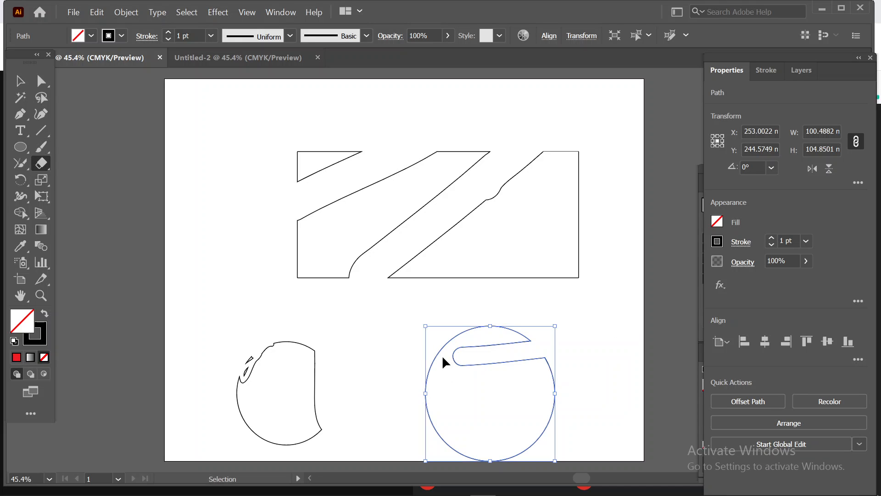
{"action": "key", "text": "ctrl+z"}
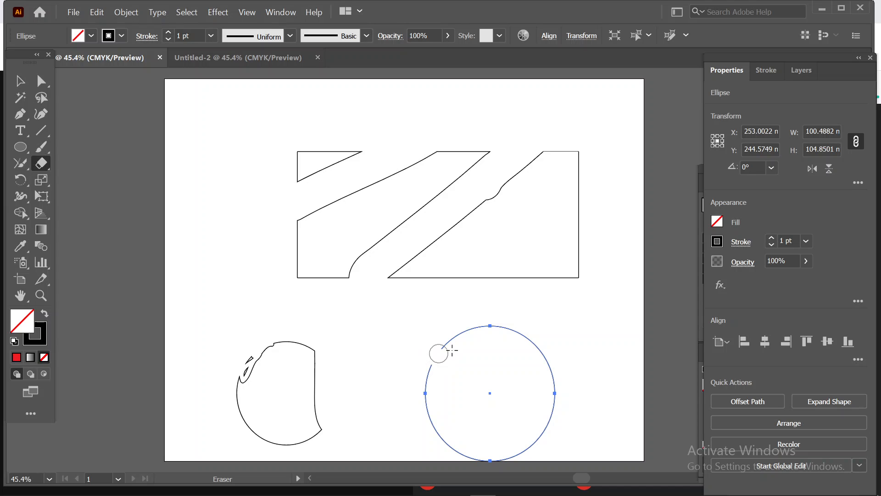
{"action": "left_click_drag", "start_coordinate": [439, 349], "coordinate": [587, 335]}
{"action": "left_click_drag", "start_coordinate": [419, 406], "coordinate": [549, 363]}
{"action": "left_click_drag", "start_coordinate": [433, 443], "coordinate": [532, 405]}
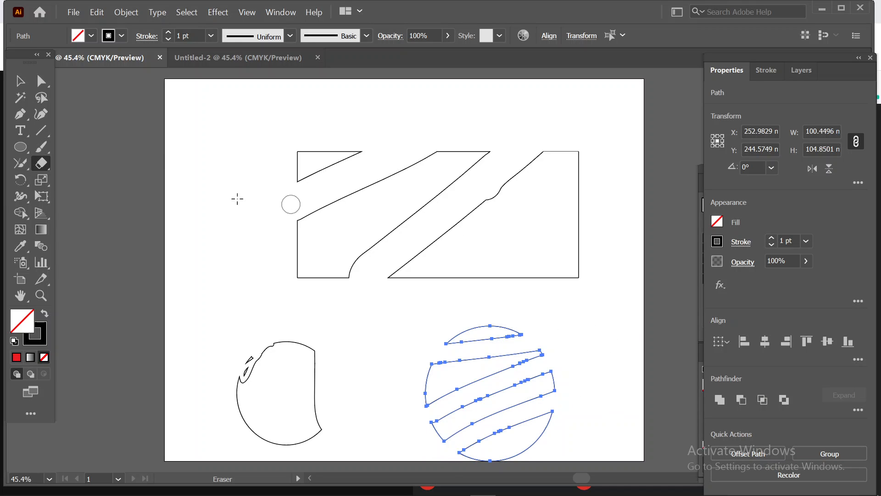
Step: Select only the top piece of the sliced circle and fill it with green
{"action": "left_click", "coordinate": [20, 81]}
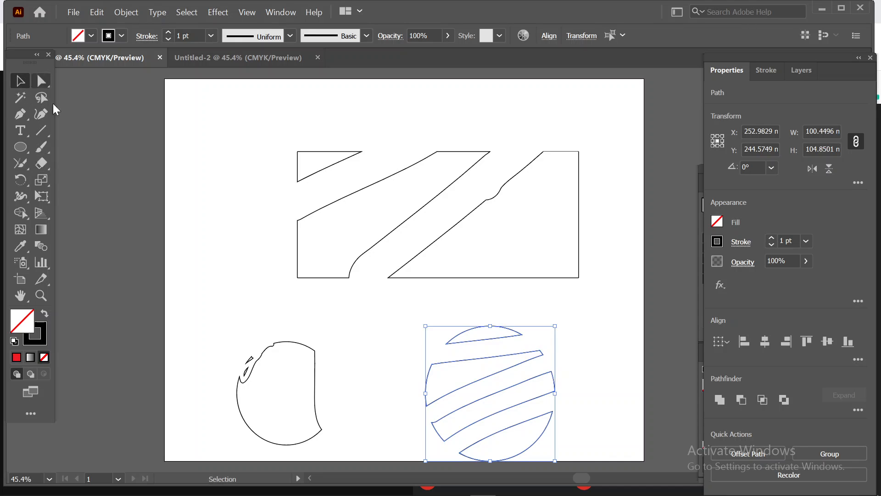
{"action": "left_click", "coordinate": [236, 296]}
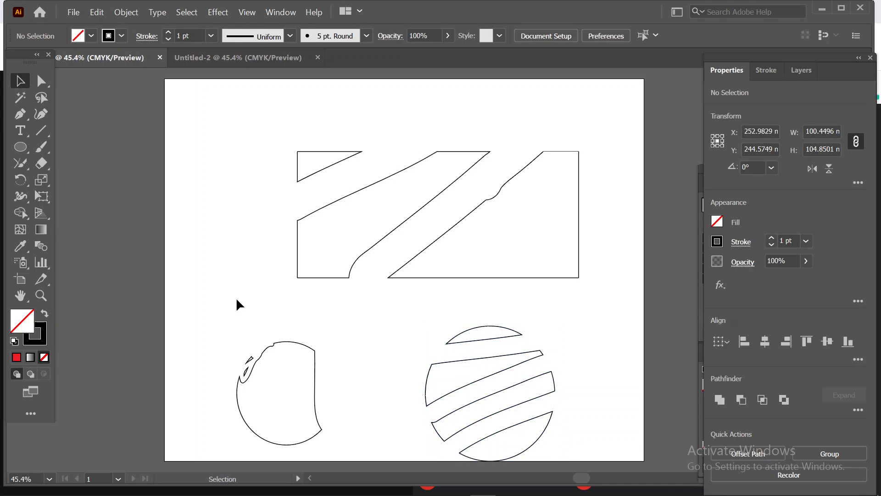
{"action": "left_click", "coordinate": [486, 327]}
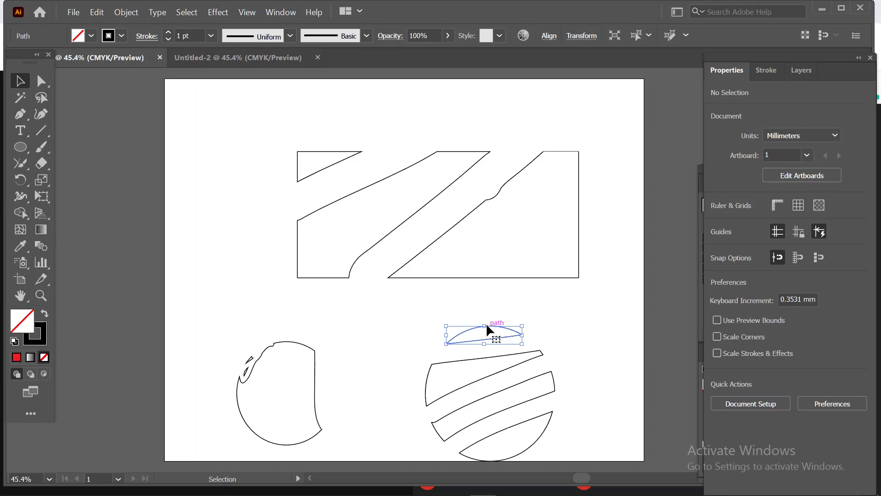
{"action": "left_click", "coordinate": [91, 35]}
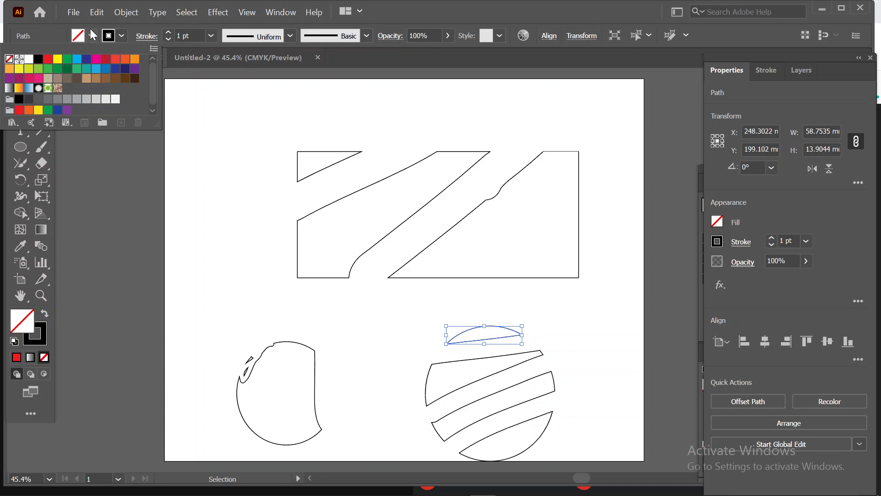
{"action": "left_click", "coordinate": [67, 58]}
Step: Fill the second piece of the sliced circle with dark red
{"action": "left_click", "coordinate": [446, 364]}
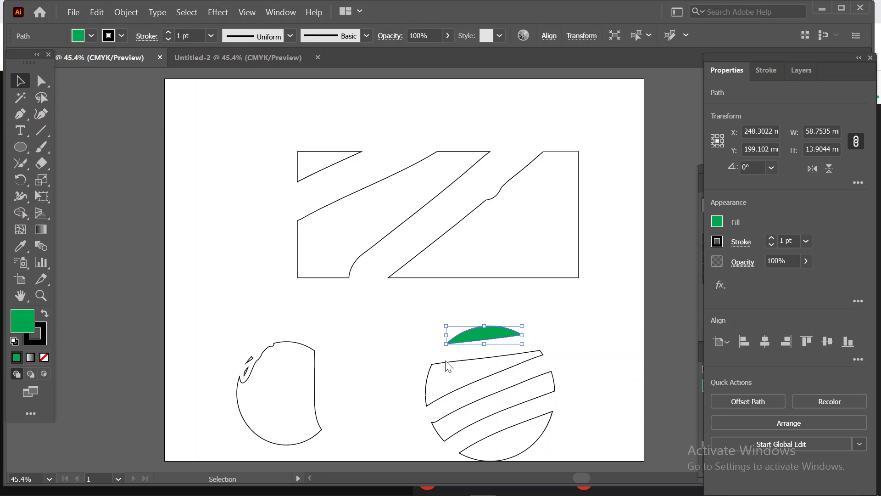
{"action": "left_click_drag", "start_coordinate": [456, 390], "coordinate": [456, 391]}
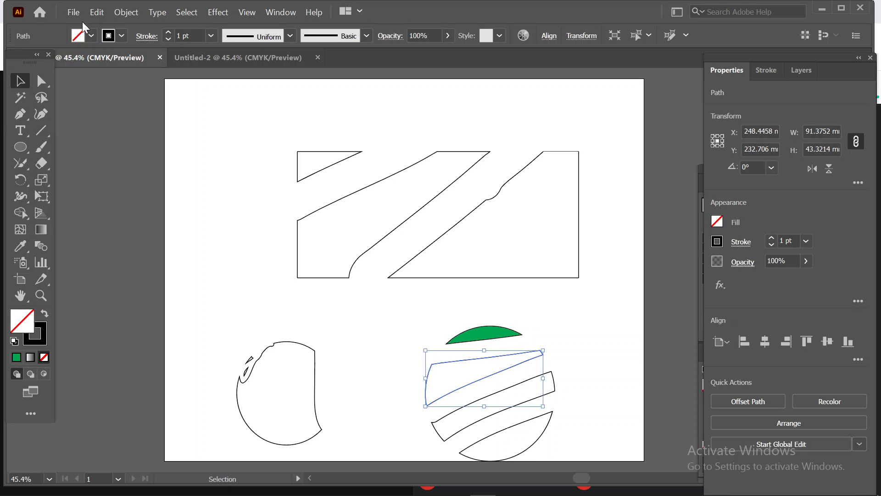
{"action": "left_click", "coordinate": [91, 36]}
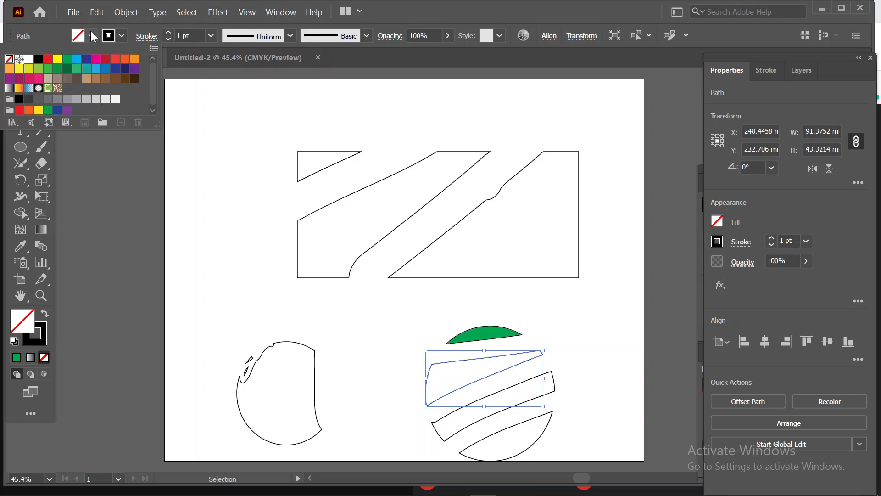
{"action": "left_click", "coordinate": [105, 59]}
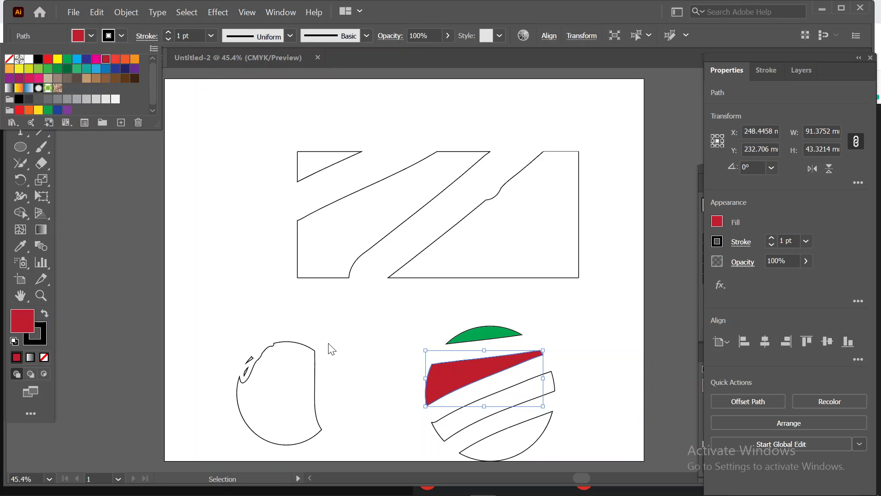
Step: Fill the third band of the sliced circle with dark green and deselect it
{"action": "left_click", "coordinate": [438, 432]}
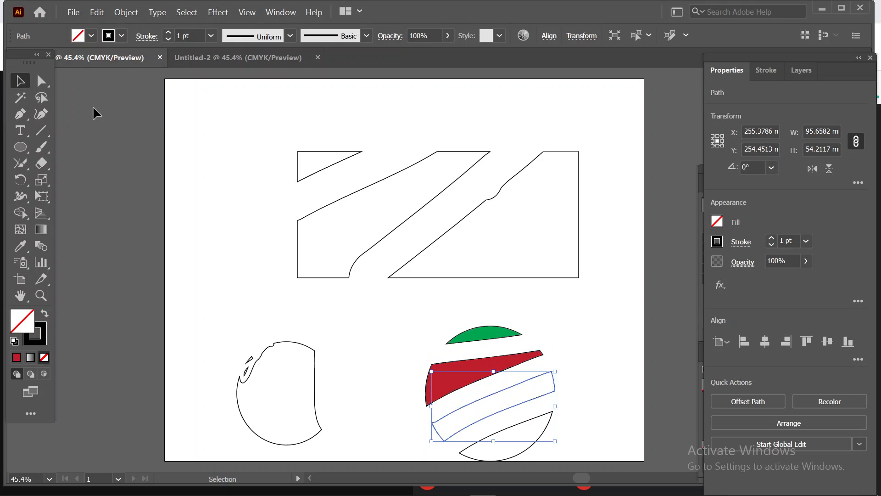
{"action": "left_click", "coordinate": [89, 36]}
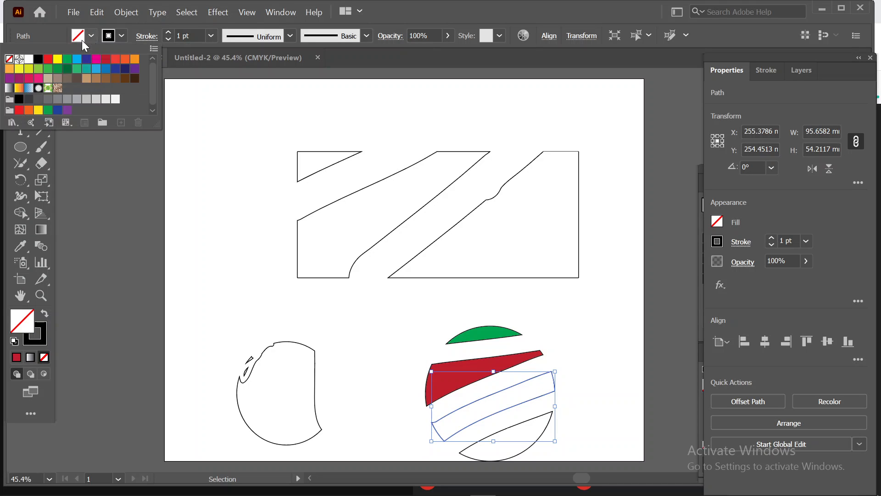
{"action": "left_click", "coordinate": [65, 71]}
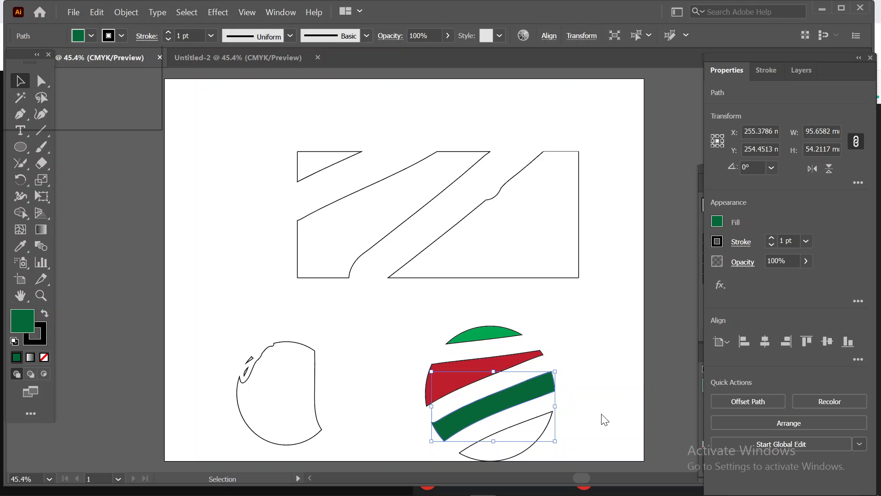
{"action": "left_click", "coordinate": [583, 425]}
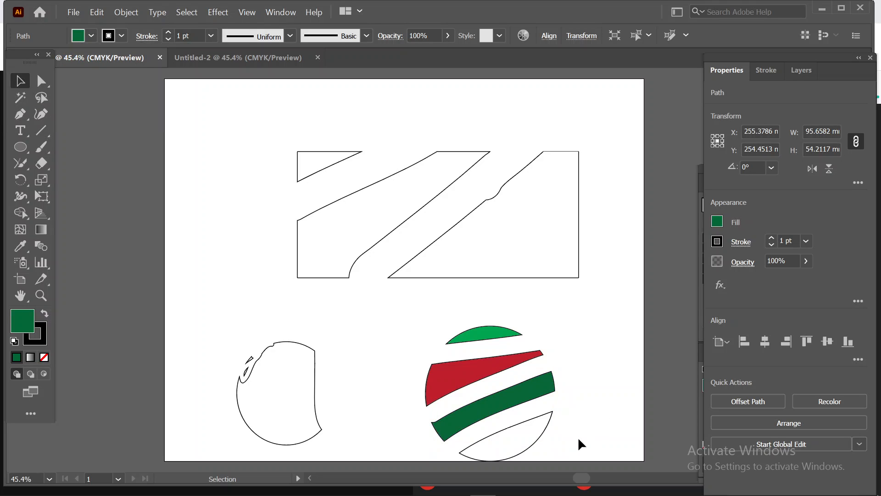
Step: Fill the bottom piece of the sliced circle with pink and deselect it
{"action": "left_click", "coordinate": [517, 421]}
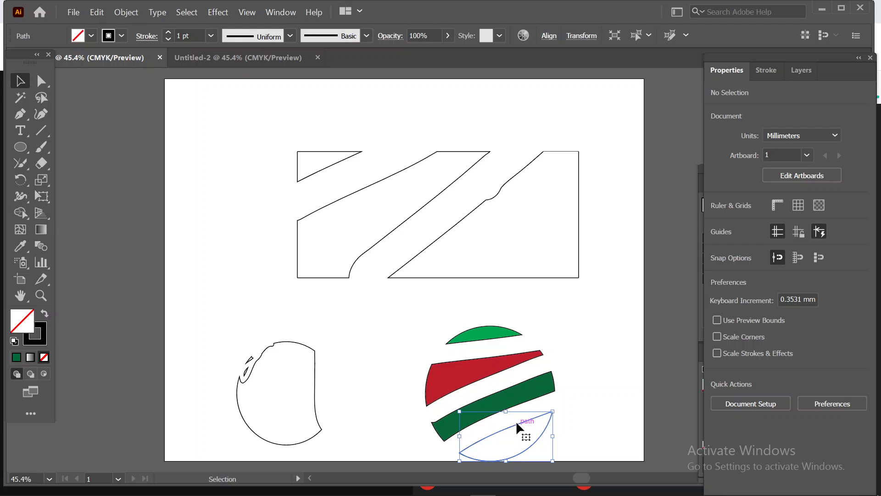
{"action": "left_click", "coordinate": [92, 37]}
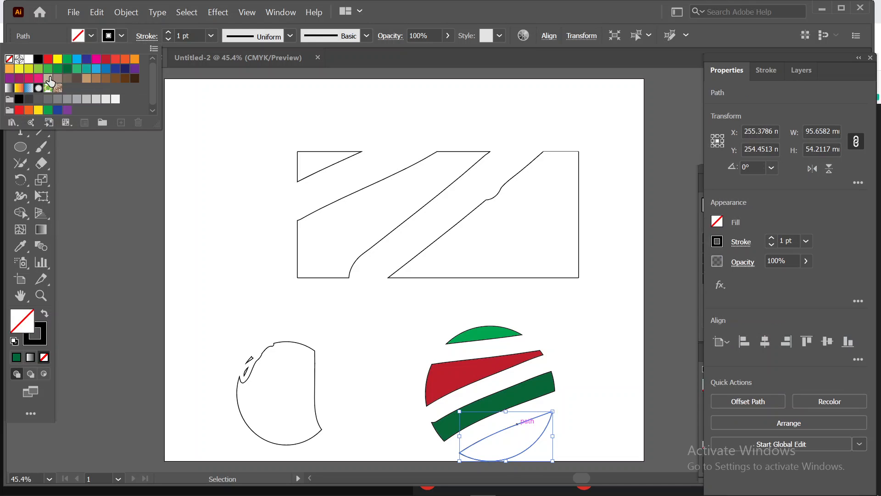
{"action": "left_click", "coordinate": [38, 82]}
{"action": "left_click", "coordinate": [199, 193]}
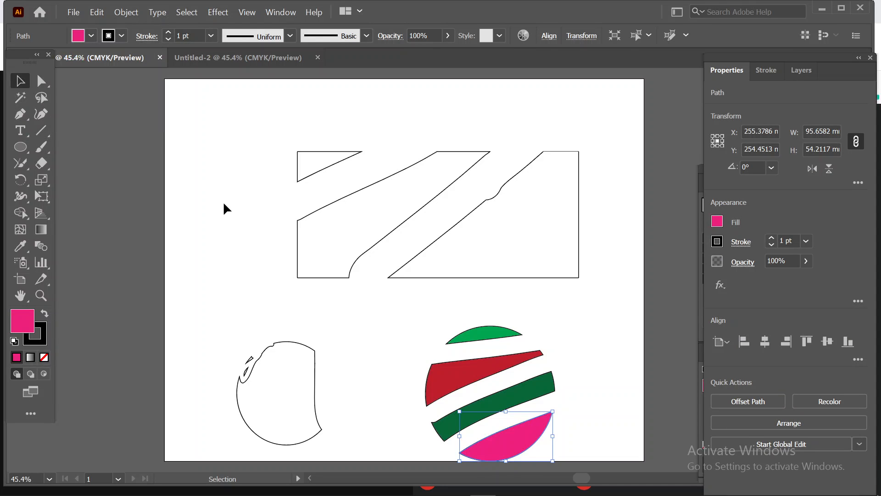
{"action": "left_click", "coordinate": [225, 203]}
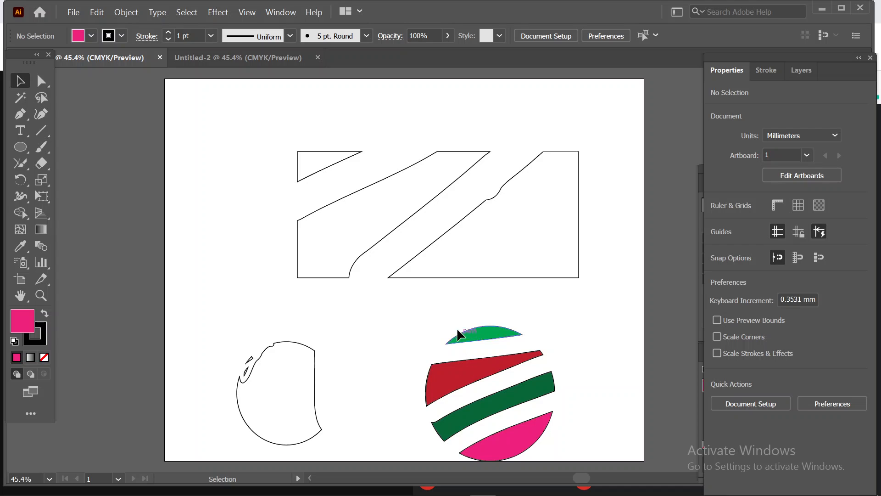
Step: Select all four coloured pieces of the circle, set their stroke to none and deselect them
{"action": "left_click_drag", "start_coordinate": [459, 306], "coordinate": [556, 437]}
{"action": "left_click", "coordinate": [44, 332]}
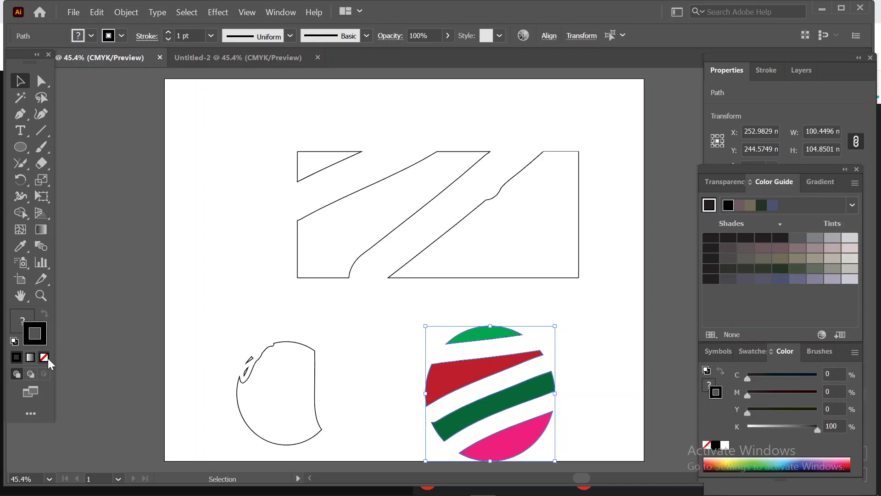
{"action": "left_click", "coordinate": [47, 357]}
{"action": "left_click", "coordinate": [26, 315]}
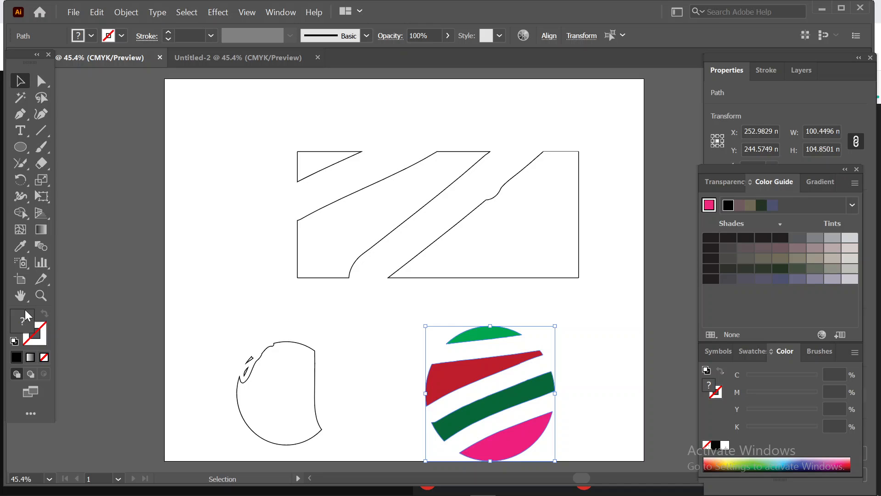
{"action": "left_click", "coordinate": [232, 263]}
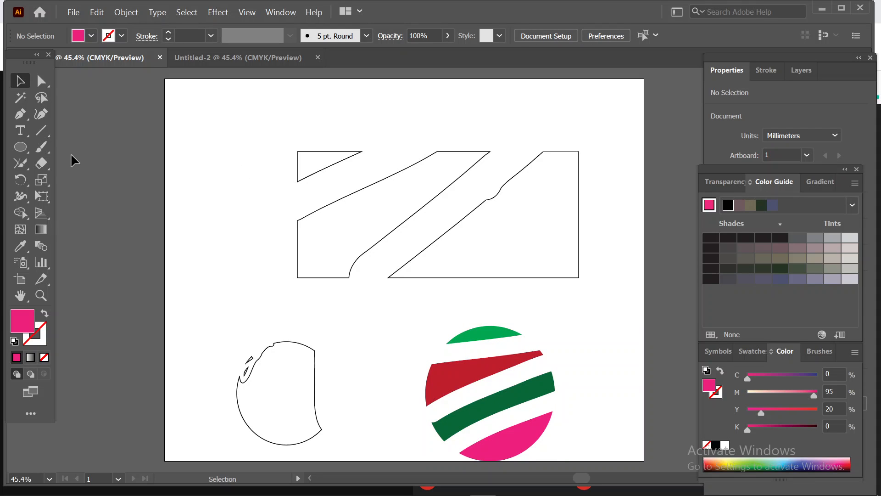
Step: Draw a rectangle about 129 by 59 mm near the artboard's upper-left corner with the default white fill and black stroke
{"action": "left_click", "coordinate": [44, 162]}
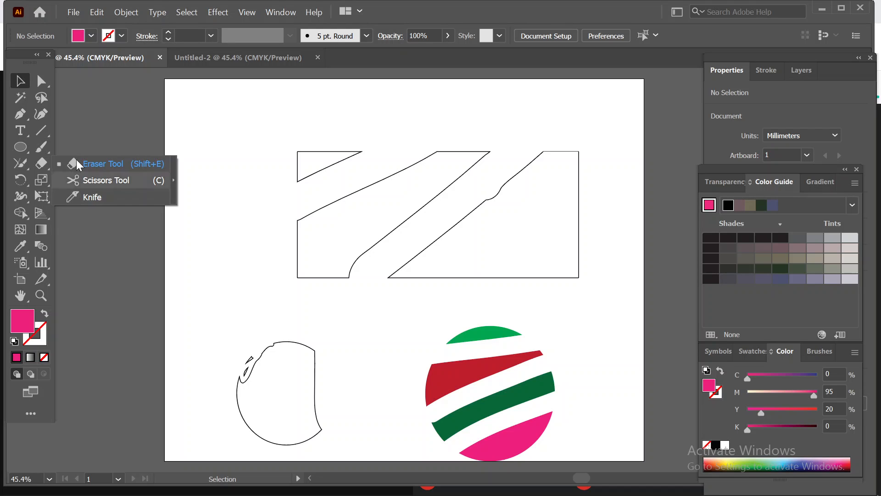
{"action": "left_click", "coordinate": [19, 79]}
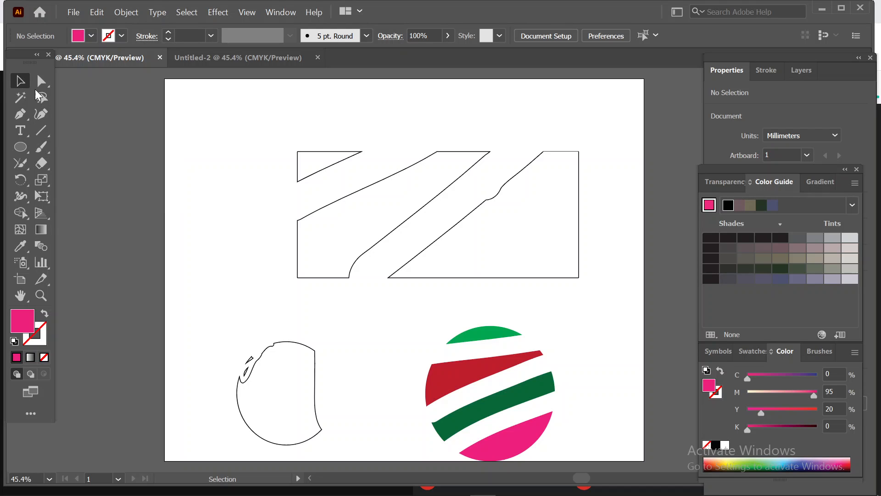
{"action": "left_click", "coordinate": [19, 151]}
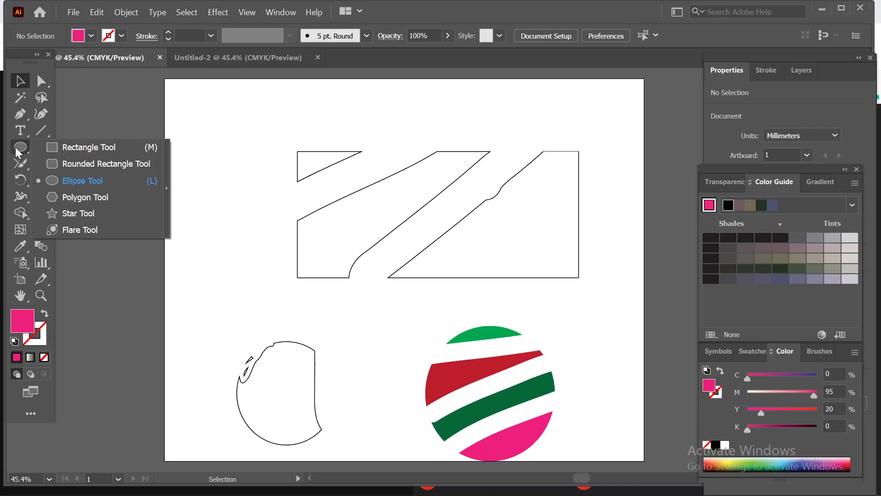
{"action": "left_click", "coordinate": [79, 148]}
{"action": "left_click_drag", "start_coordinate": [189, 102], "coordinate": [356, 179]}
{"action": "left_click", "coordinate": [14, 340]}
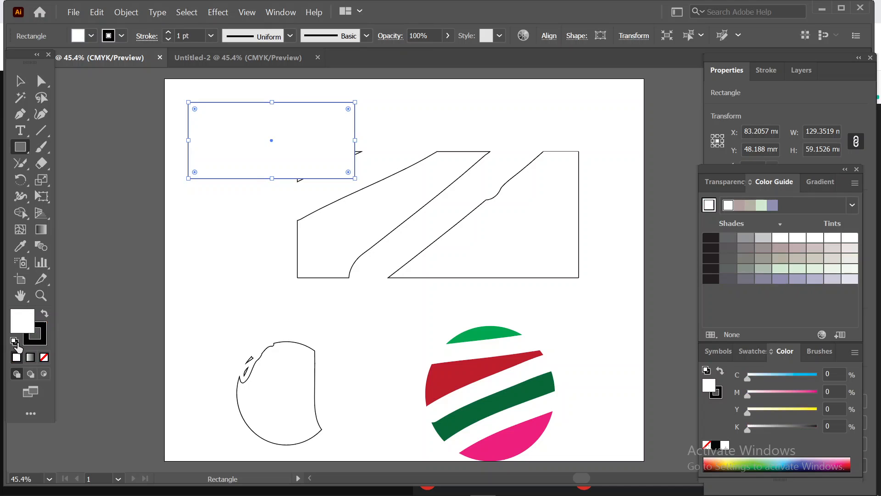
{"action": "left_click", "coordinate": [17, 83]}
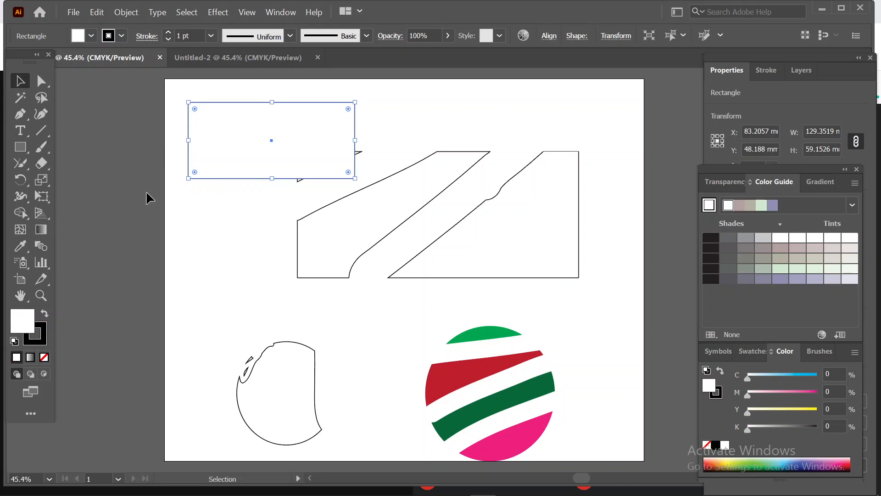
Step: Slice the new rectangle diagonally across its upper-left corner with the Knife and move the cut-off corner piece away to the right
{"action": "left_click", "coordinate": [40, 163]}
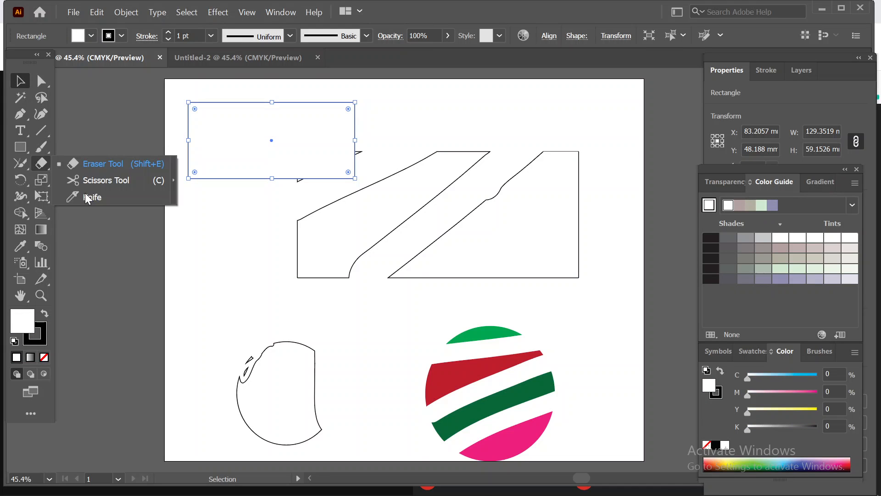
{"action": "left_click", "coordinate": [93, 198]}
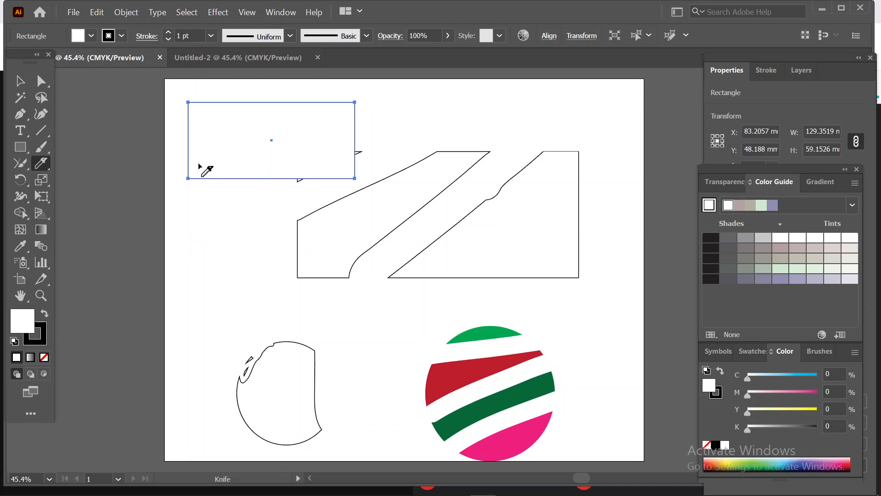
{"action": "left_click_drag", "start_coordinate": [181, 155], "coordinate": [328, 84]}
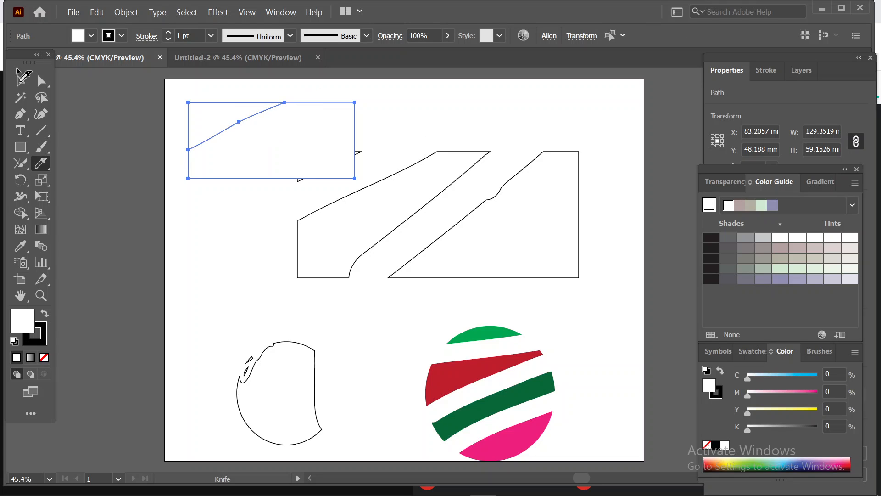
{"action": "left_click", "coordinate": [20, 79]}
{"action": "left_click", "coordinate": [198, 158]}
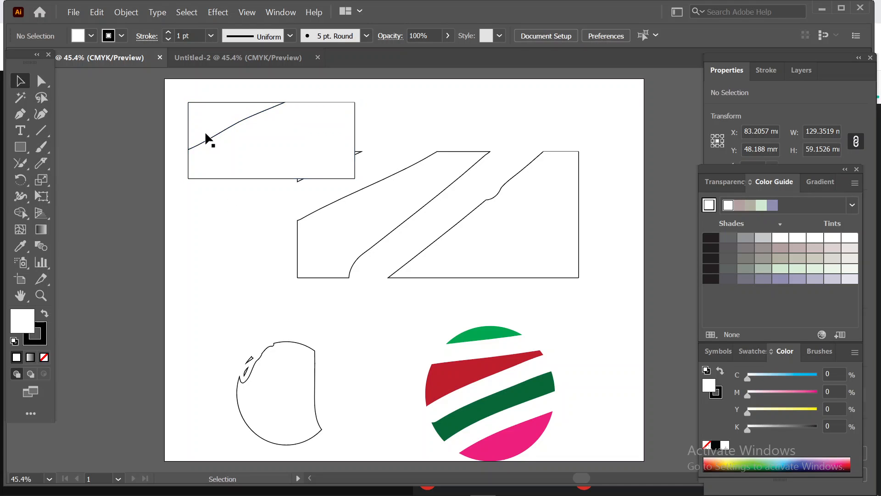
{"action": "left_click_drag", "start_coordinate": [208, 99], "coordinate": [445, 90]}
{"action": "left_click", "coordinate": [225, 284]}
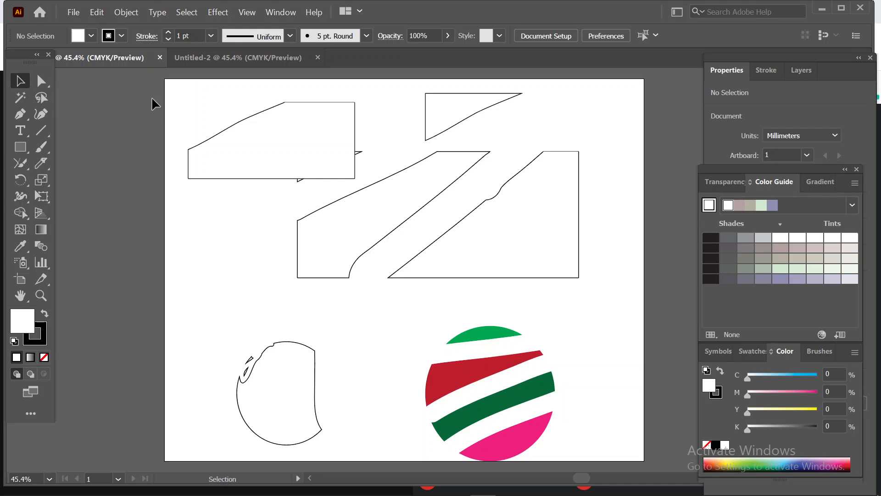
Step: Delete all artwork from the artboard and draw a near-circular ellipse about 142 by 137 mm around the middle of it
{"action": "left_click_drag", "start_coordinate": [189, 96], "coordinate": [577, 437]}
{"action": "key", "text": "Delete"}
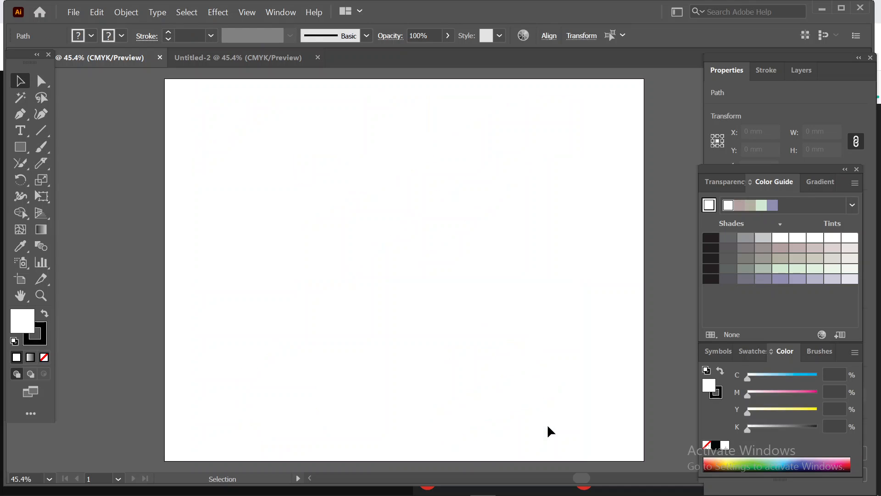
{"action": "left_click", "coordinate": [20, 147]}
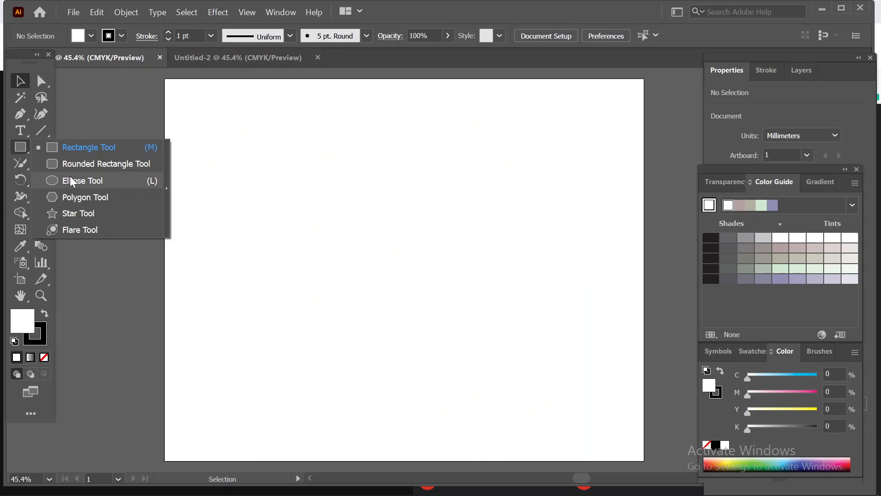
{"action": "left_click", "coordinate": [84, 189]}
{"action": "left_click_drag", "start_coordinate": [371, 271], "coordinate": [462, 413]}
Step: Cut the ellipse's outline with the Scissors tool at two points, on its upper-left side and just right of its top
{"action": "left_click", "coordinate": [41, 165]}
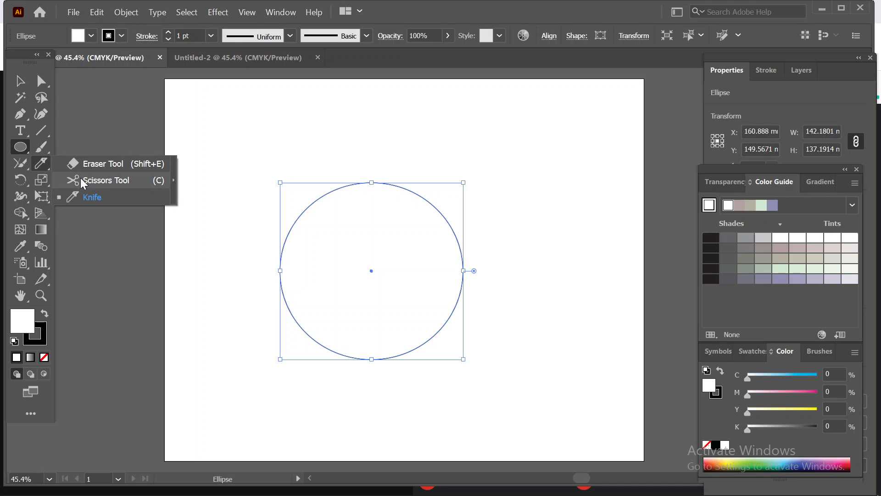
{"action": "left_click", "coordinate": [98, 181]}
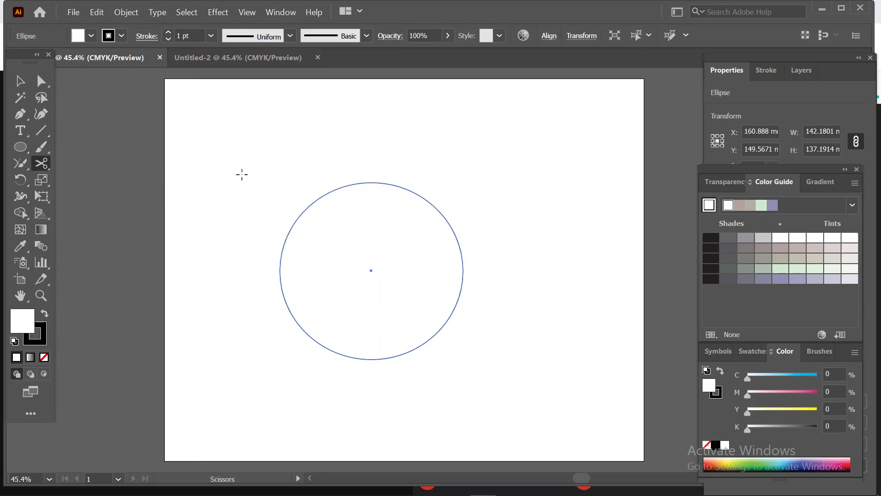
{"action": "left_click", "coordinate": [298, 217]}
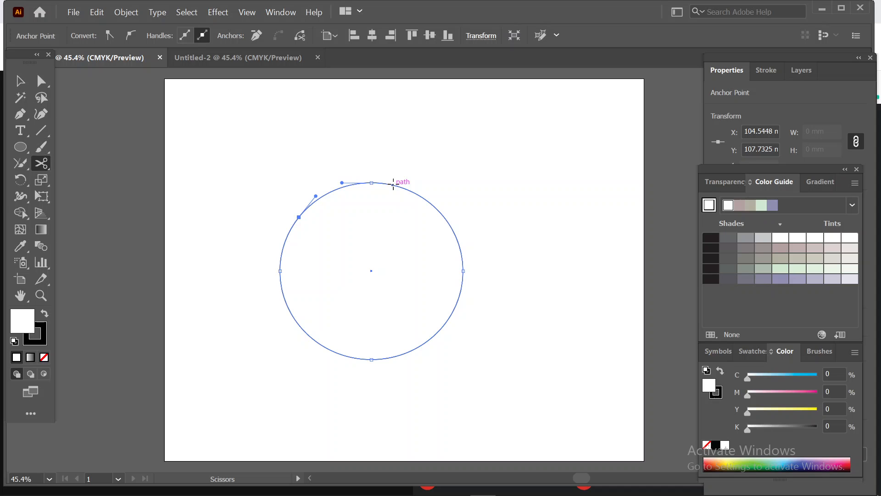
{"action": "left_click", "coordinate": [394, 184]}
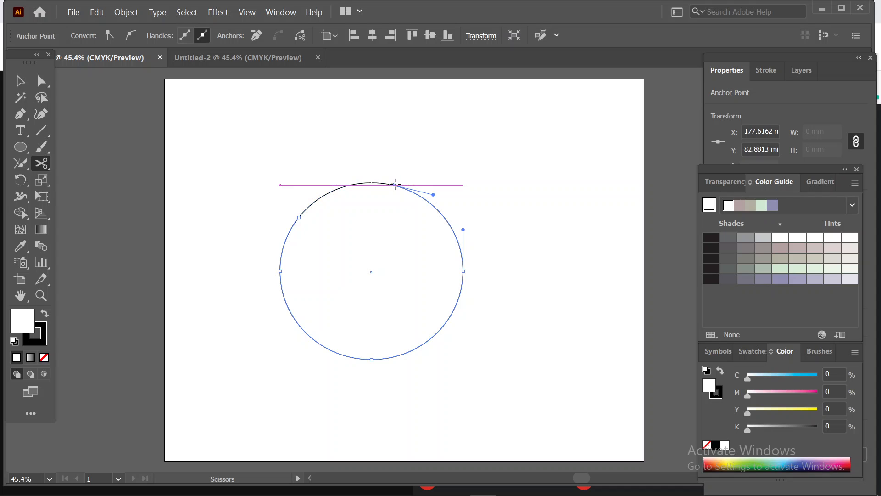
Step: Separate the cut pieces by moving the large open circle down and the short arc up and to the left
{"action": "left_click", "coordinate": [20, 81]}
{"action": "left_click_drag", "start_coordinate": [393, 183], "coordinate": [407, 239]}
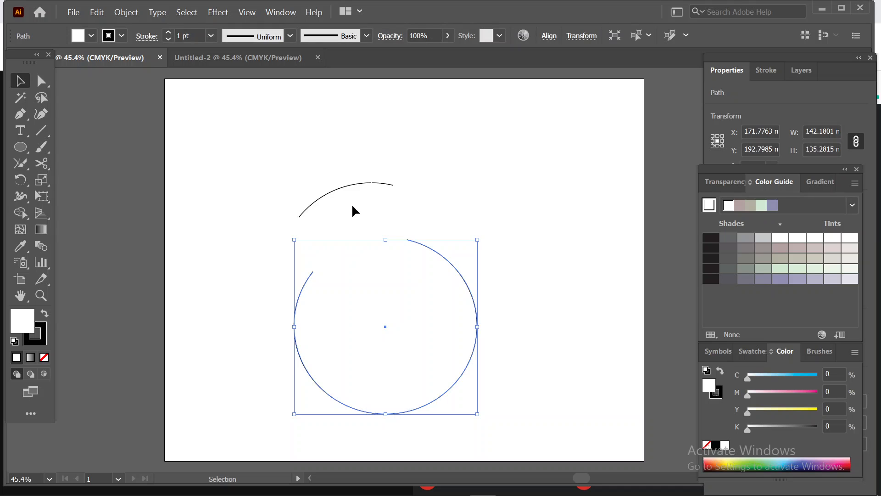
{"action": "left_click", "coordinate": [422, 209]}
{"action": "left_click_drag", "start_coordinate": [349, 186], "coordinate": [309, 155]}
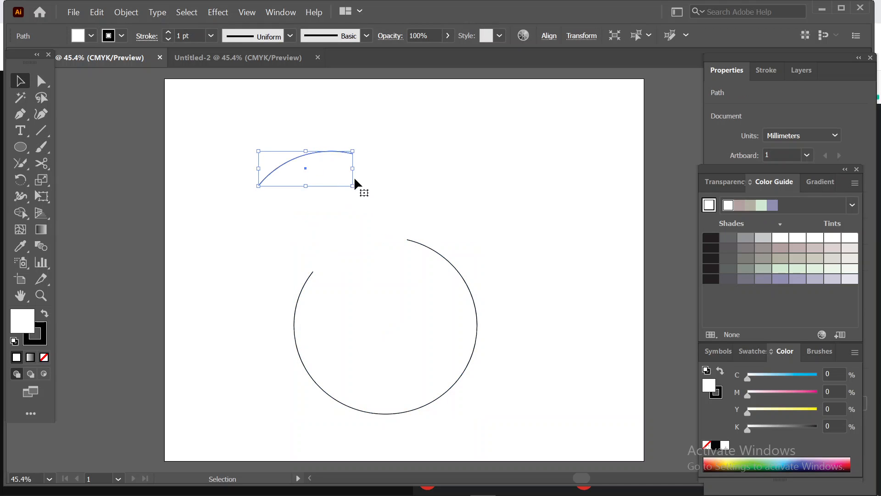
{"action": "left_click", "coordinate": [406, 182]}
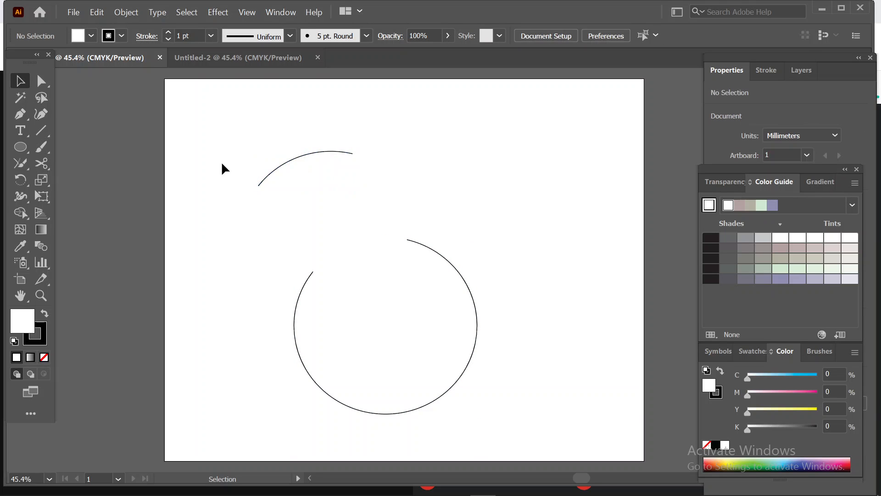
Step: Cut the short arc with the Scissors near its right end and middle, and move its left piece down and to the left
{"action": "left_click", "coordinate": [43, 166]}
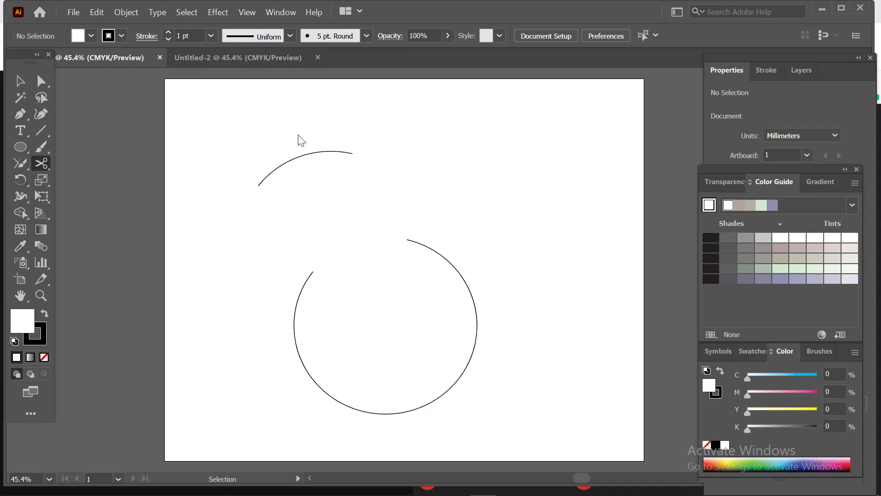
{"action": "left_click", "coordinate": [345, 152]}
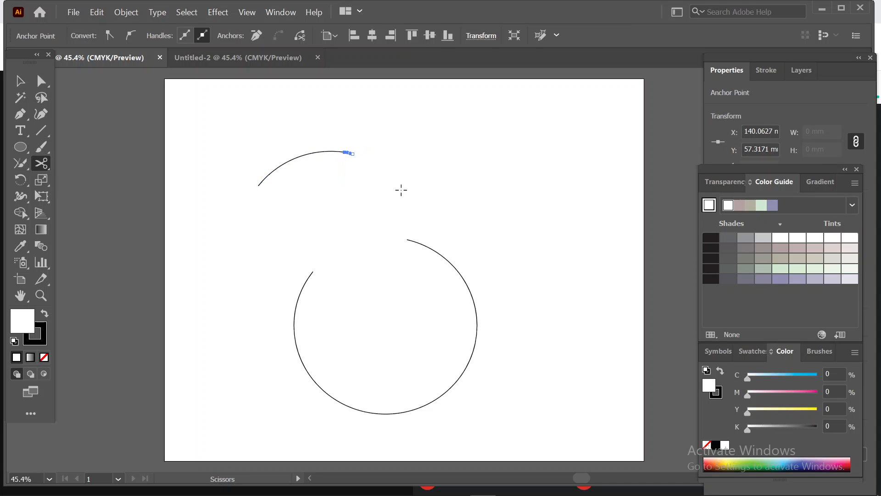
{"action": "left_click", "coordinate": [299, 157]}
{"action": "left_click", "coordinate": [19, 80]}
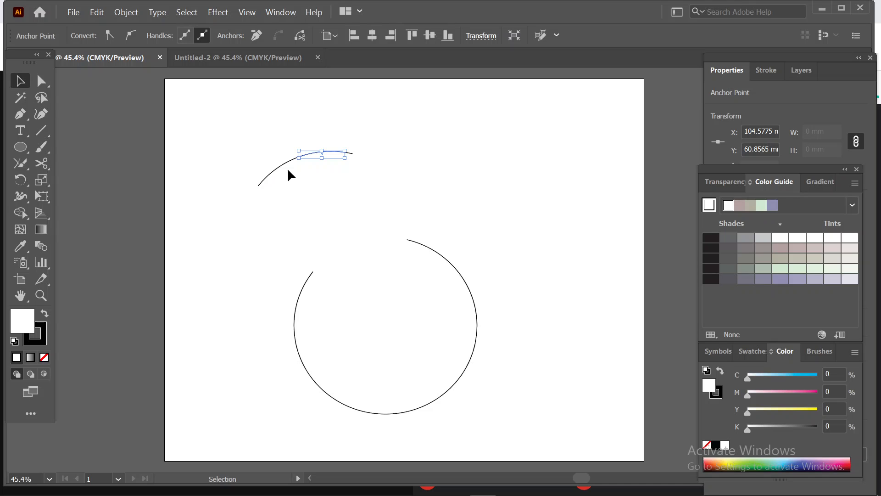
{"action": "left_click_drag", "start_coordinate": [281, 171], "coordinate": [234, 232]}
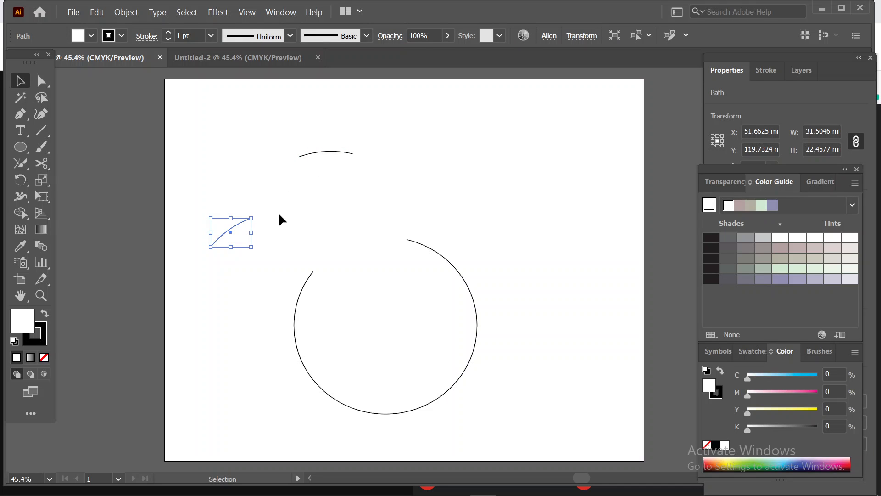
Step: Set the start arrowhead of the large open circle's stroke to Arrow 12
{"action": "left_click", "coordinate": [429, 248]}
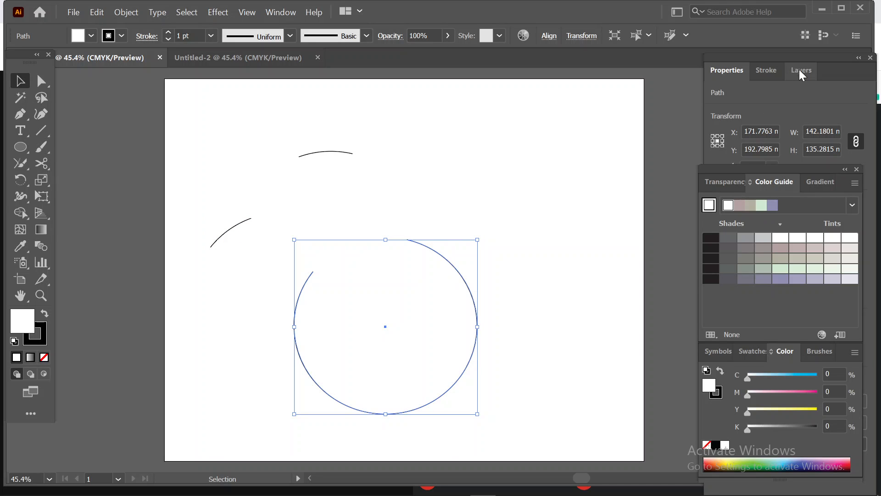
{"action": "left_click", "coordinate": [771, 70]}
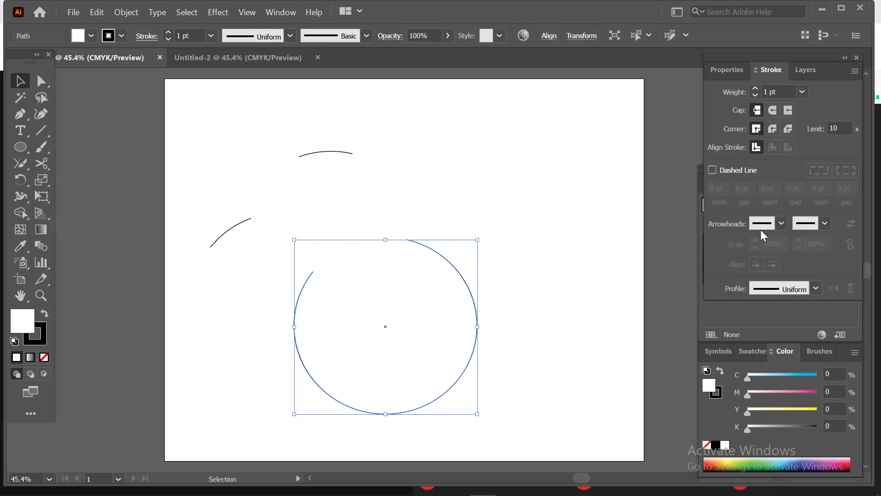
{"action": "left_click", "coordinate": [781, 224]}
{"action": "scroll", "coordinate": [715, 327], "scroll_direction": "down", "scroll_amount": 10}
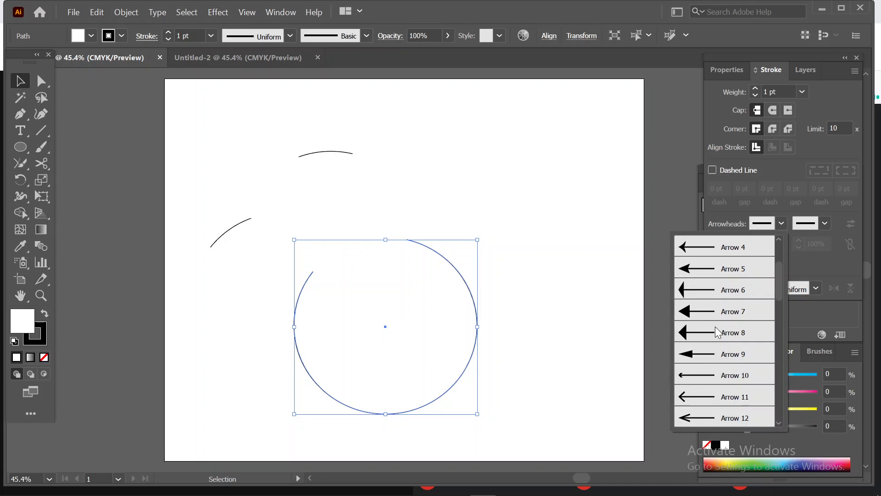
{"action": "scroll", "coordinate": [714, 334], "scroll_direction": "up", "scroll_amount": 8}
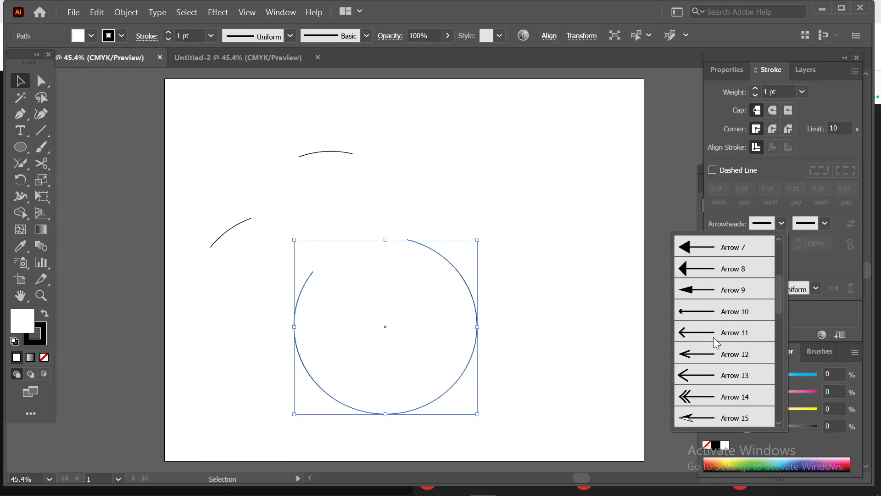
{"action": "left_click", "coordinate": [688, 310]}
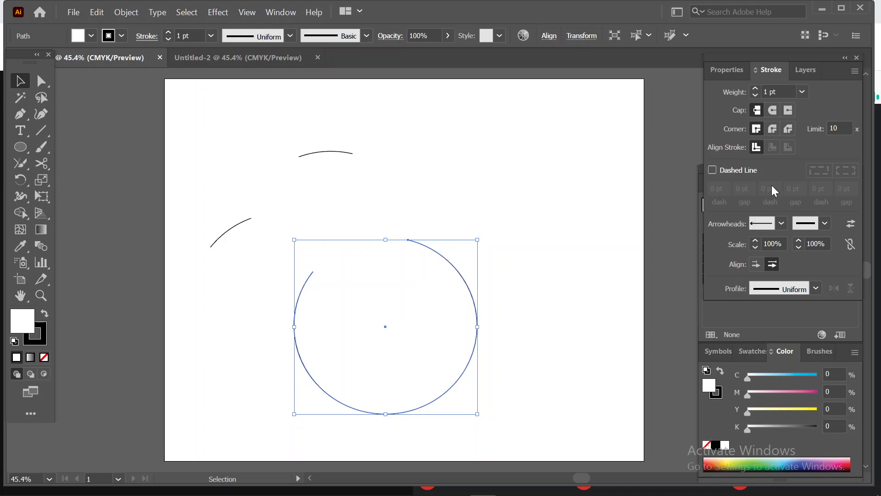
{"action": "left_click", "coordinate": [782, 223]}
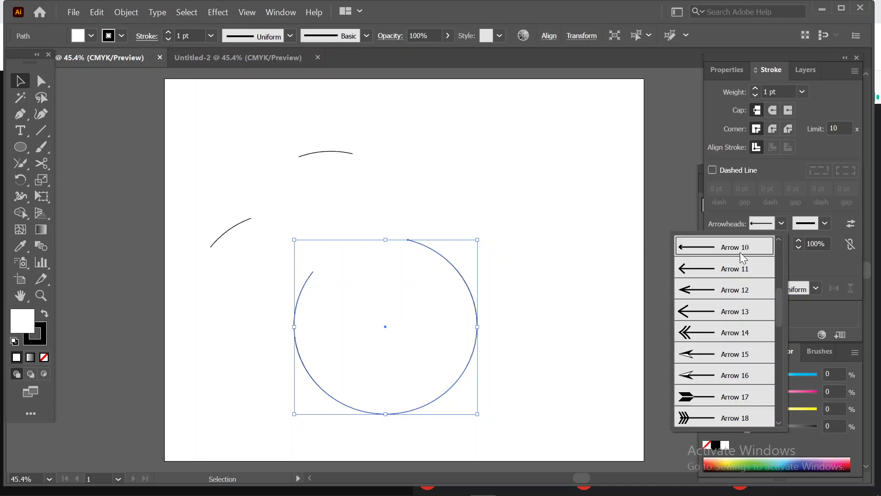
{"action": "left_click", "coordinate": [701, 285]}
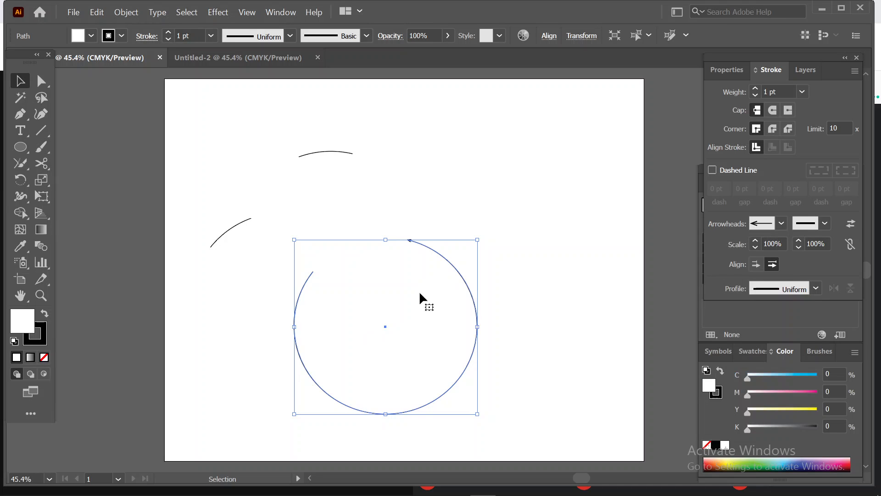
Step: Set the end arrowhead of the open circle's stroke to Arrow 31, then deselect and reselect the path
{"action": "left_click", "coordinate": [825, 219]}
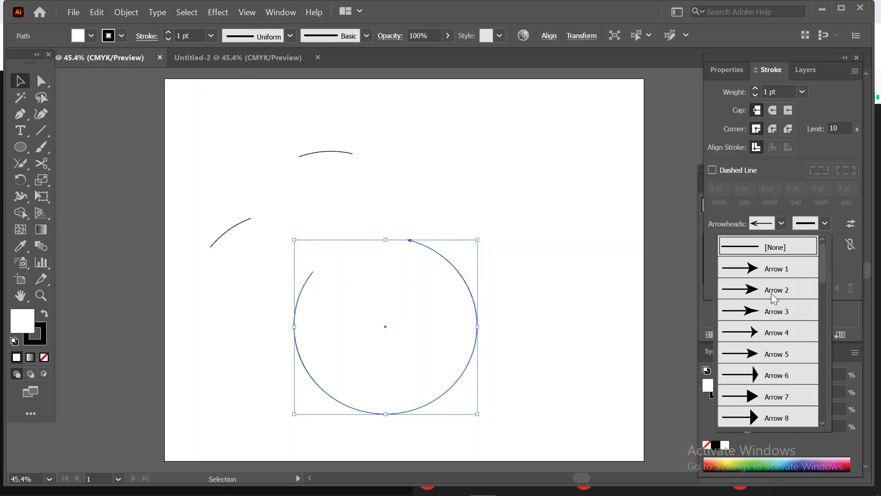
{"action": "scroll", "coordinate": [759, 316], "scroll_direction": "down", "scroll_amount": 8}
{"action": "scroll", "coordinate": [759, 318], "scroll_direction": "down", "scroll_amount": 3}
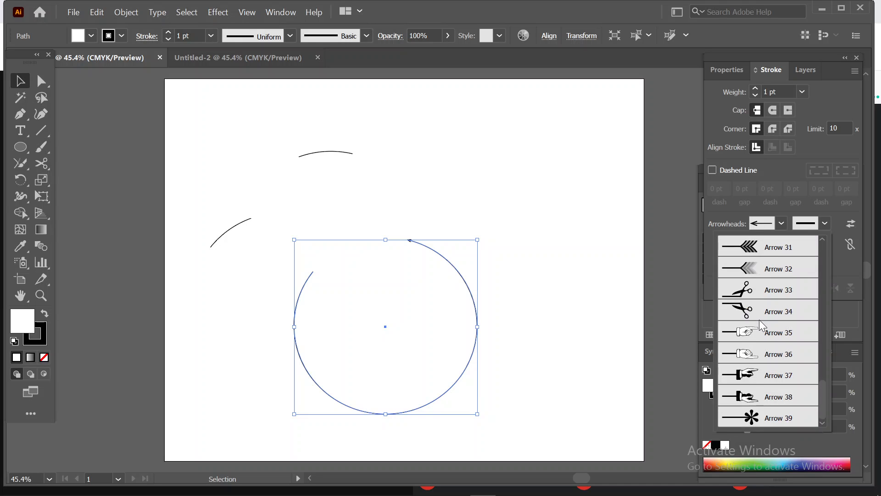
{"action": "left_click", "coordinate": [753, 247]}
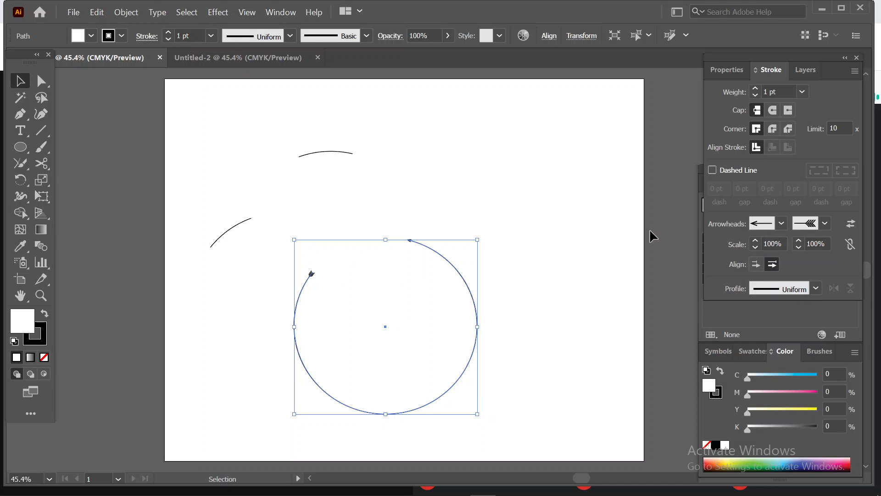
{"action": "left_click", "coordinate": [457, 192]}
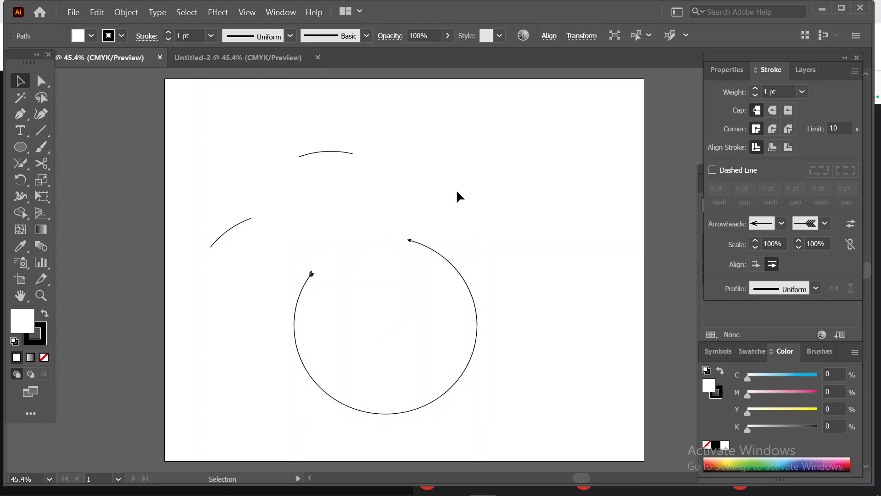
{"action": "left_click", "coordinate": [447, 280]}
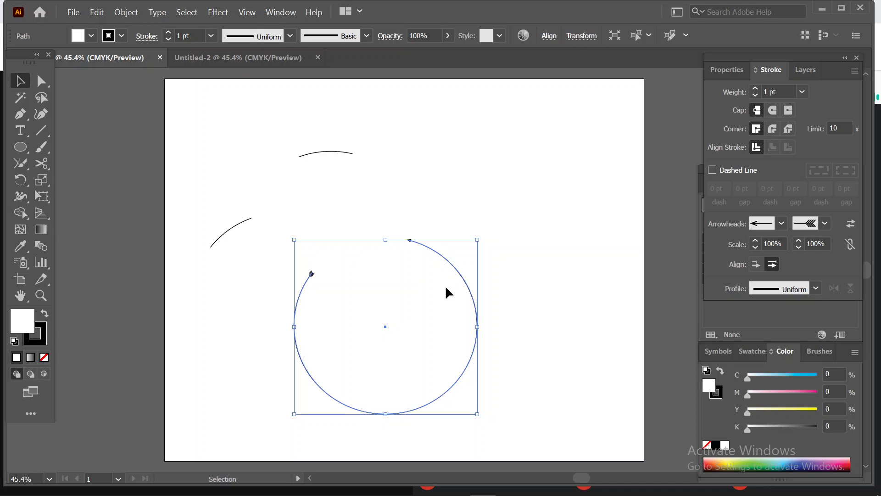
Step: Cut the large open circle with the Scissors near its lower right and move the right-hand piece up and to the right
{"action": "left_click", "coordinate": [41, 163]}
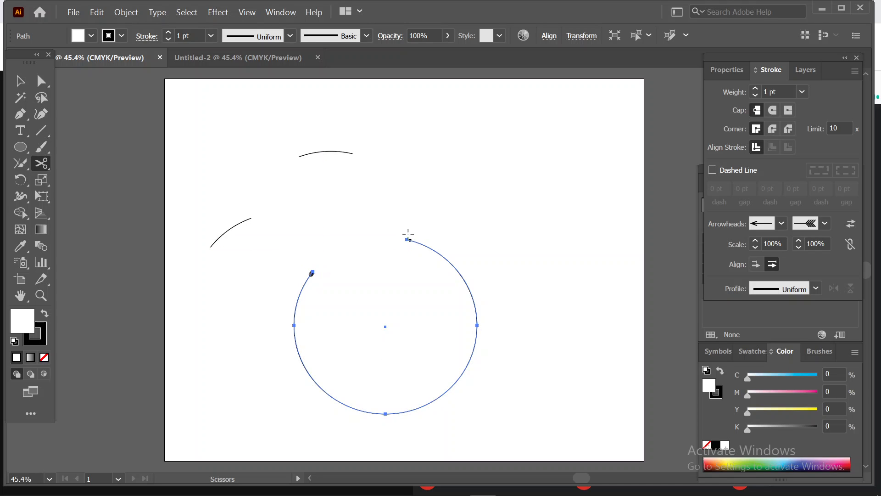
{"action": "left_click", "coordinate": [428, 403]}
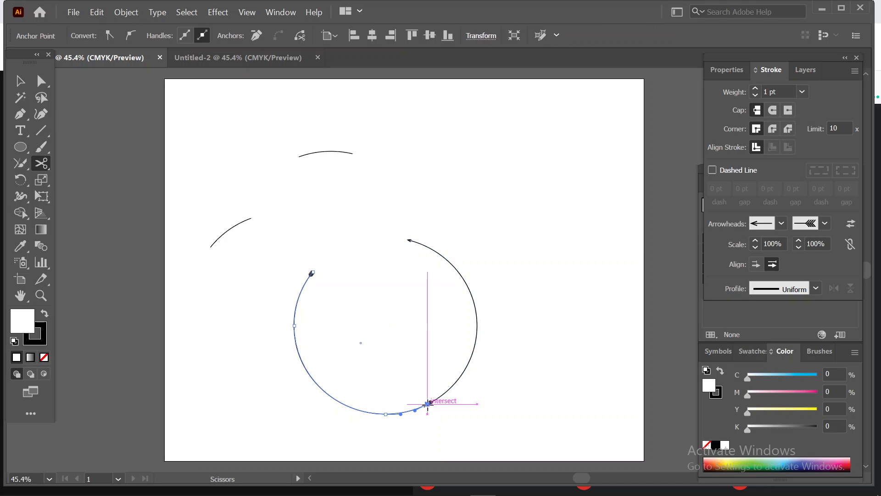
{"action": "left_click", "coordinate": [20, 81]}
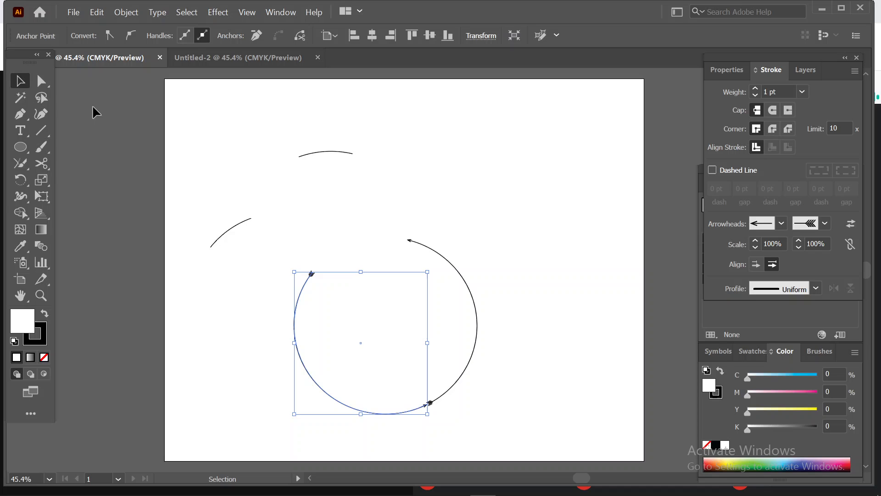
{"action": "left_click", "coordinate": [462, 162]}
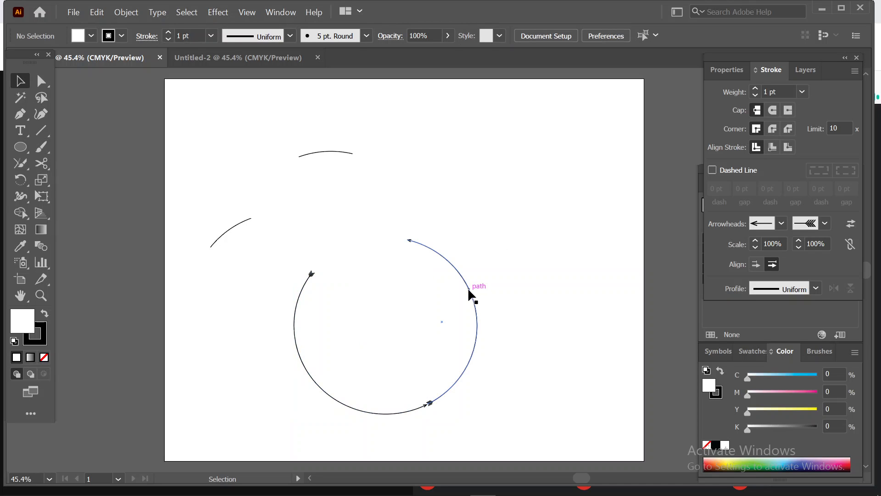
{"action": "left_click_drag", "start_coordinate": [470, 288], "coordinate": [500, 227]}
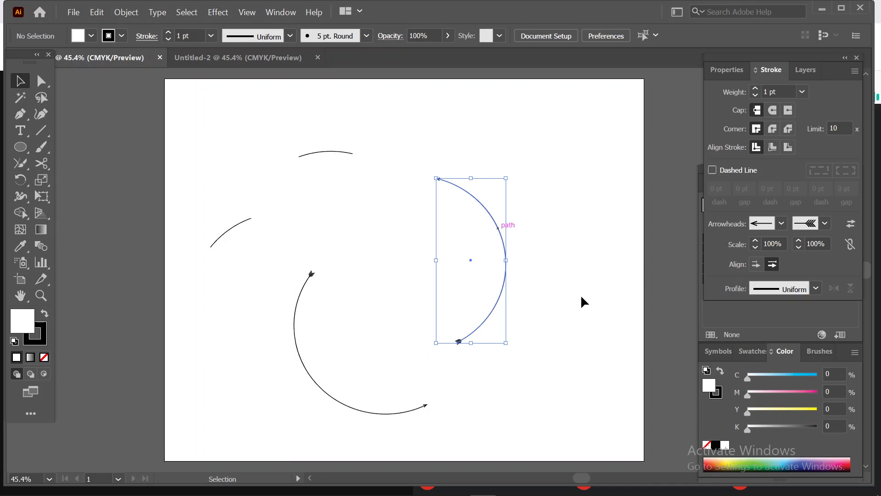
{"action": "left_click", "coordinate": [582, 301]}
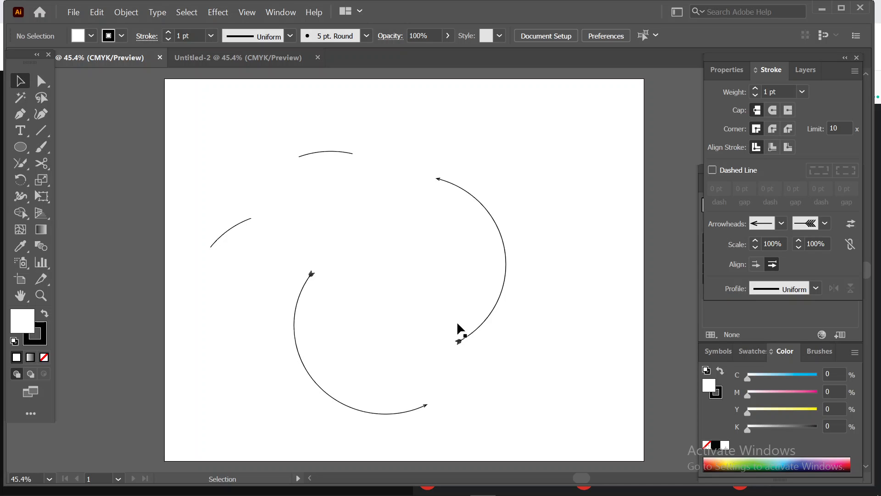
Step: Cut the right-hand arc with the Scissors at two points and move its top and middle pieces up and away from the bottom one
{"action": "left_click", "coordinate": [436, 180]}
{"action": "left_click", "coordinate": [45, 162]}
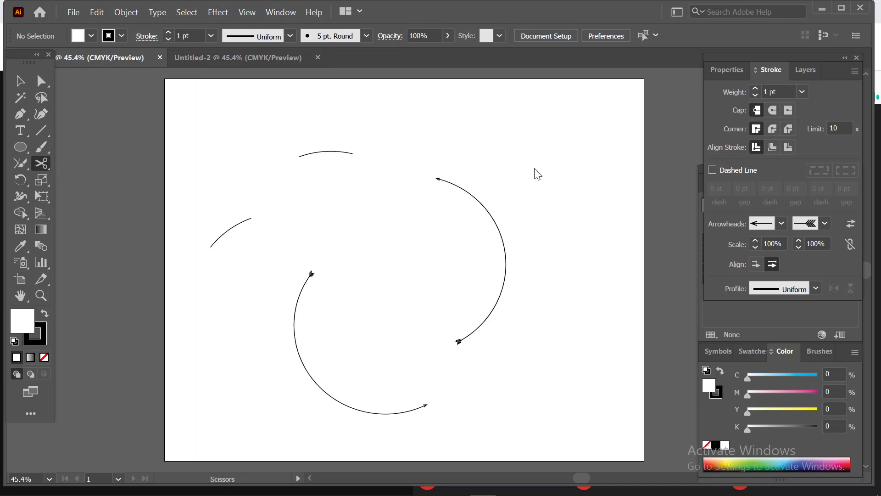
{"action": "left_click", "coordinate": [477, 199]}
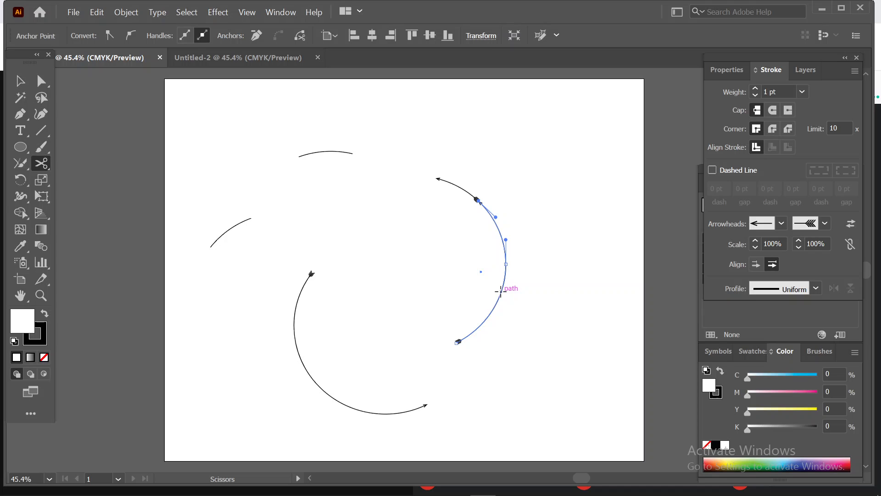
{"action": "left_click", "coordinate": [500, 292]}
{"action": "left_click", "coordinate": [19, 81]}
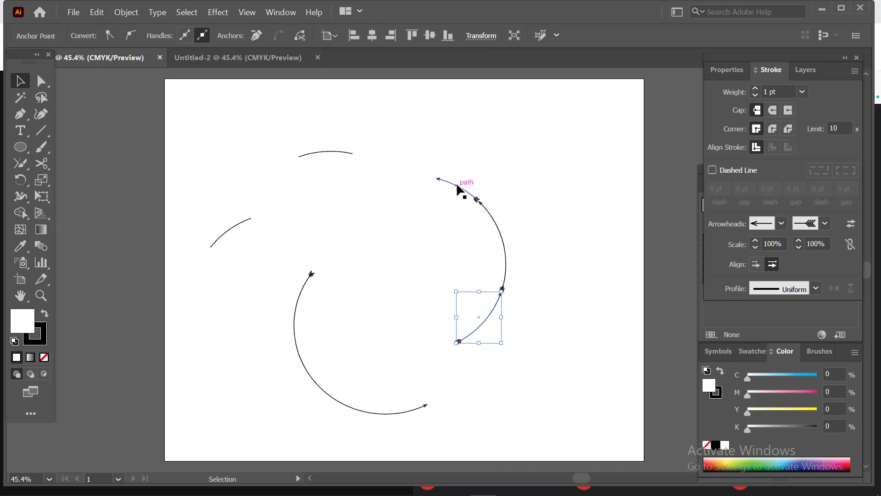
{"action": "left_click_drag", "start_coordinate": [457, 186], "coordinate": [442, 133]}
{"action": "left_click_drag", "start_coordinate": [495, 223], "coordinate": [524, 152]}
{"action": "left_click", "coordinate": [582, 293]}
{"action": "left_click", "coordinate": [484, 301]}
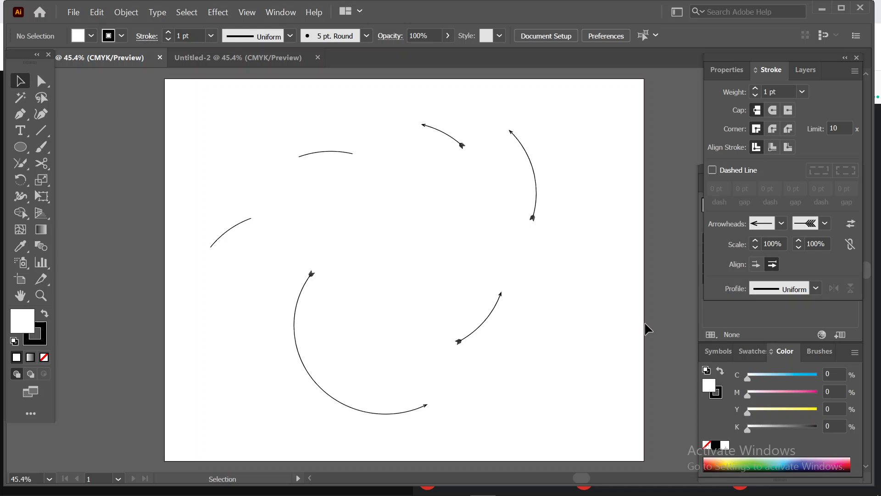
Step: Delete all the arcs from the artboard
{"action": "left_click_drag", "start_coordinate": [170, 127], "coordinate": [571, 410]}
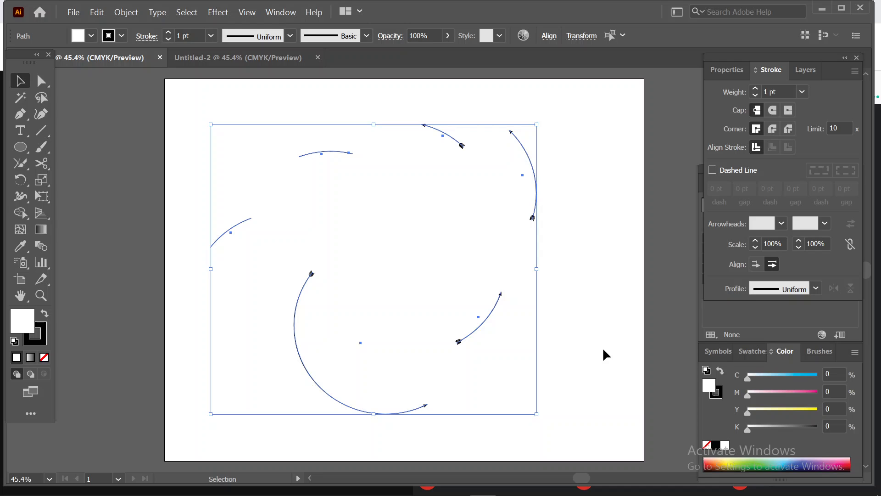
{"action": "key", "text": "Delete"}
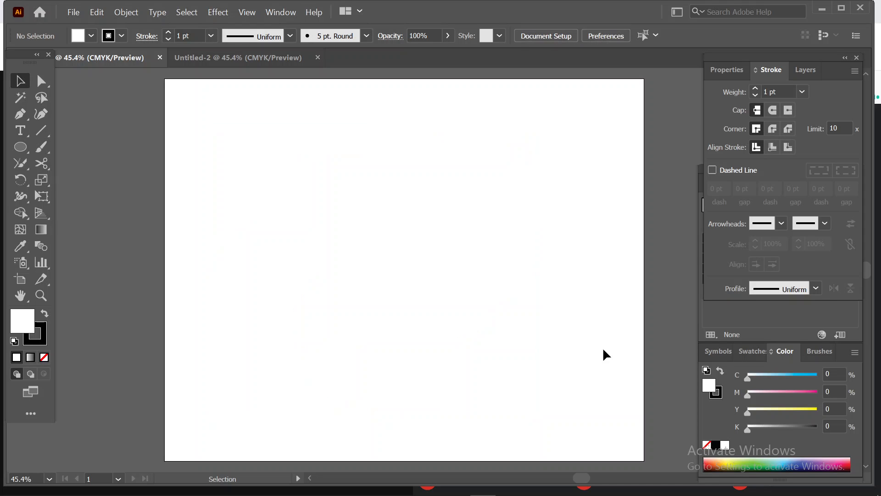
{"action": "left_click", "coordinate": [38, 164]}
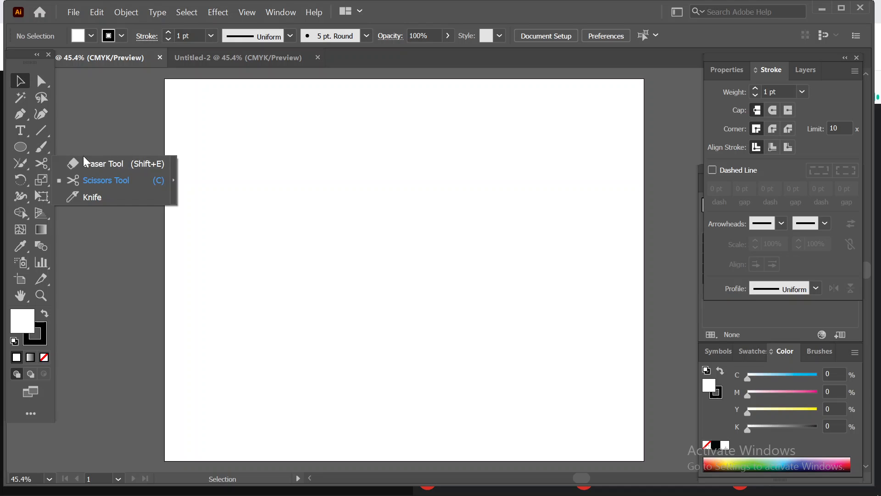
{"action": "left_click", "coordinate": [81, 163]}
{"action": "left_click", "coordinate": [20, 163]}
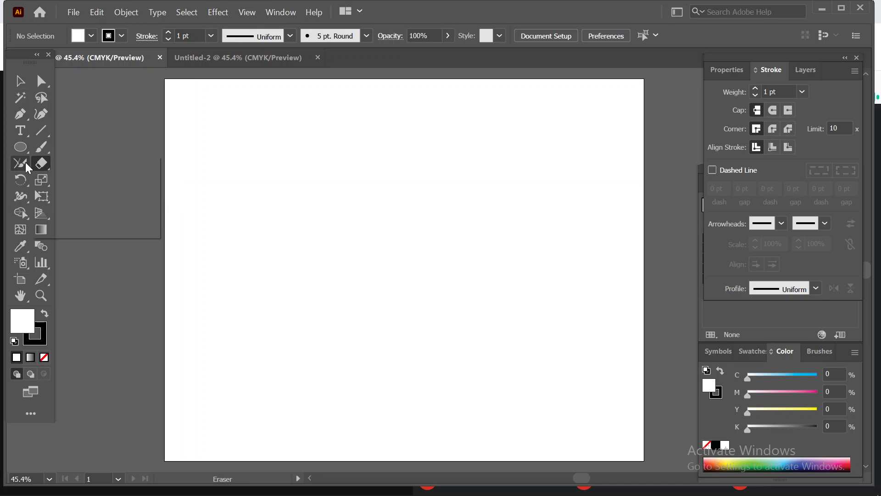
{"action": "left_click", "coordinate": [111, 168]}
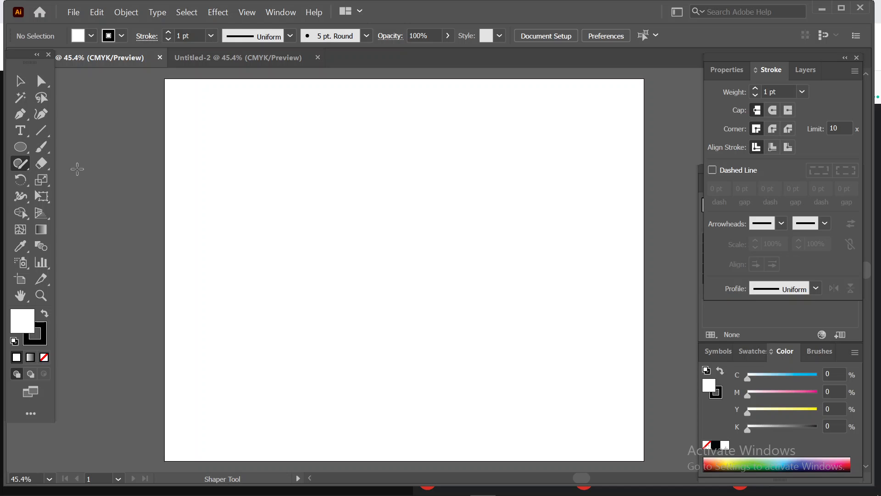
Step: Draw an upright rectangle in the upper-left part of the artboard and fill it with the blue swatch (C=85 M=50 Y=0 K=0)
{"action": "left_click", "coordinate": [20, 147]}
{"action": "left_click", "coordinate": [64, 145]}
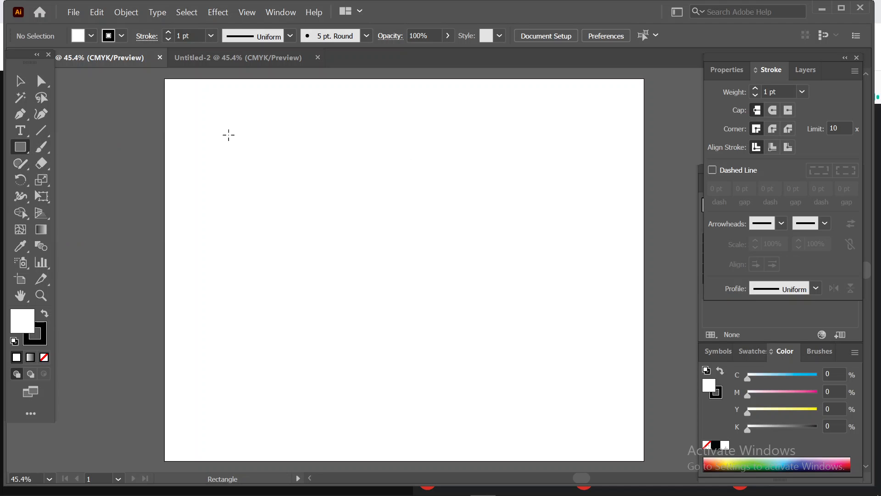
{"action": "left_click_drag", "start_coordinate": [233, 124], "coordinate": [366, 275]}
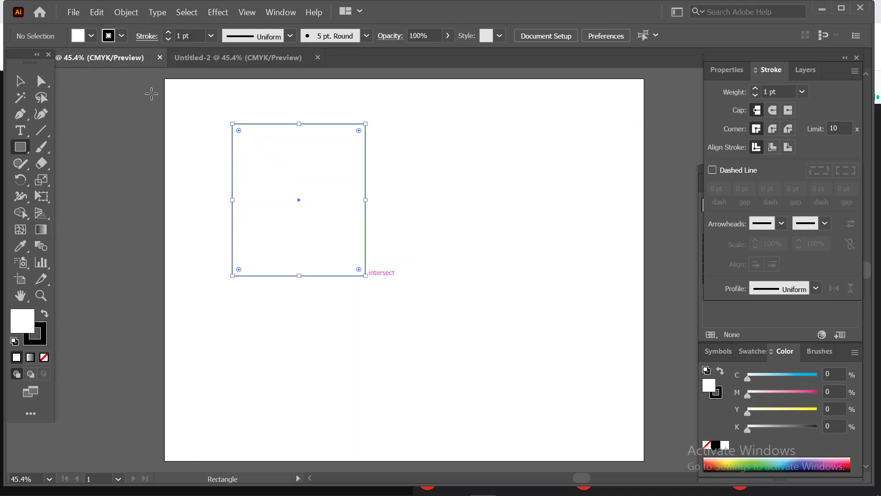
{"action": "left_click", "coordinate": [90, 35]}
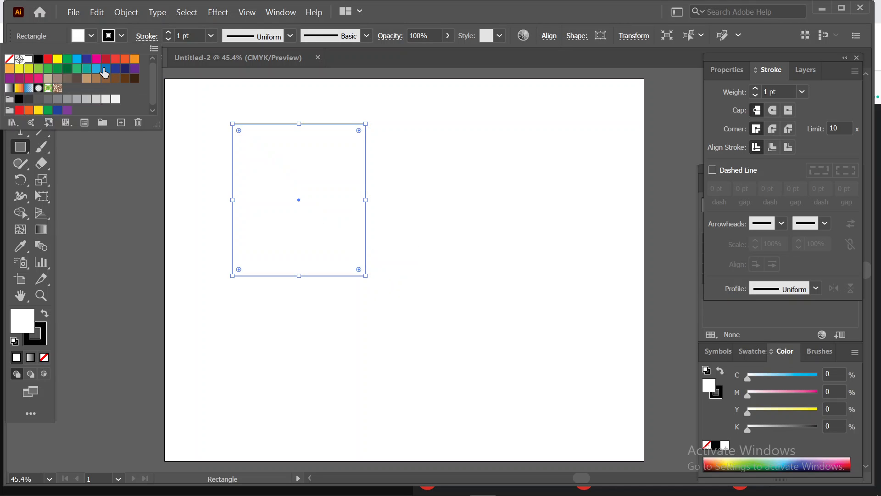
{"action": "left_click", "coordinate": [105, 68]}
{"action": "left_click", "coordinate": [211, 76]}
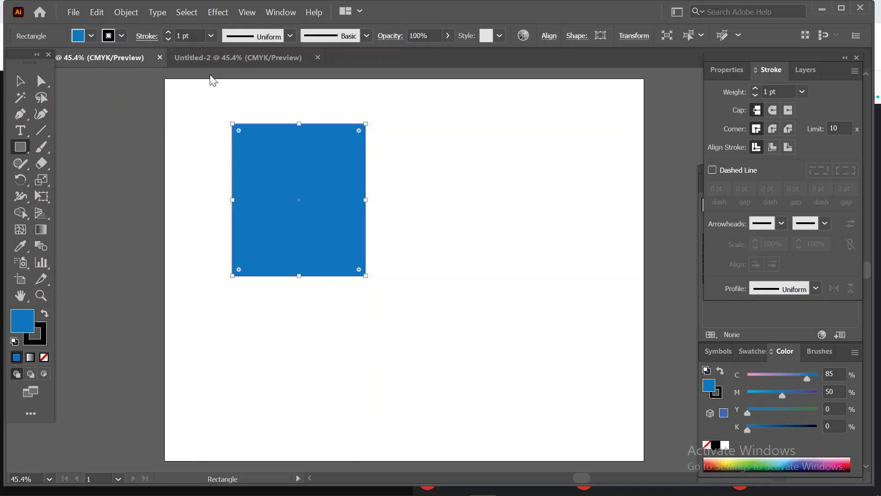
{"action": "left_click", "coordinate": [14, 82]}
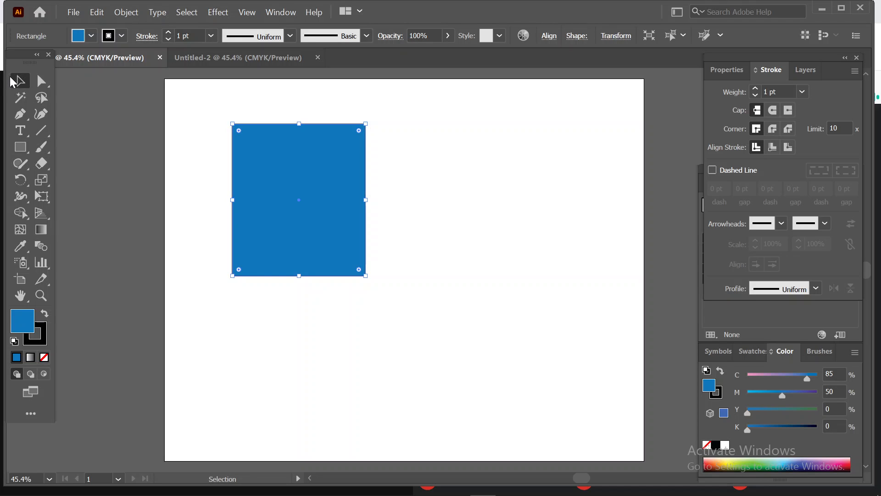
Step: Draw a second rectangle overlapping the blue one's lower-right part and fill it with the magenta swatch (M=100)
{"action": "left_click", "coordinate": [19, 148]}
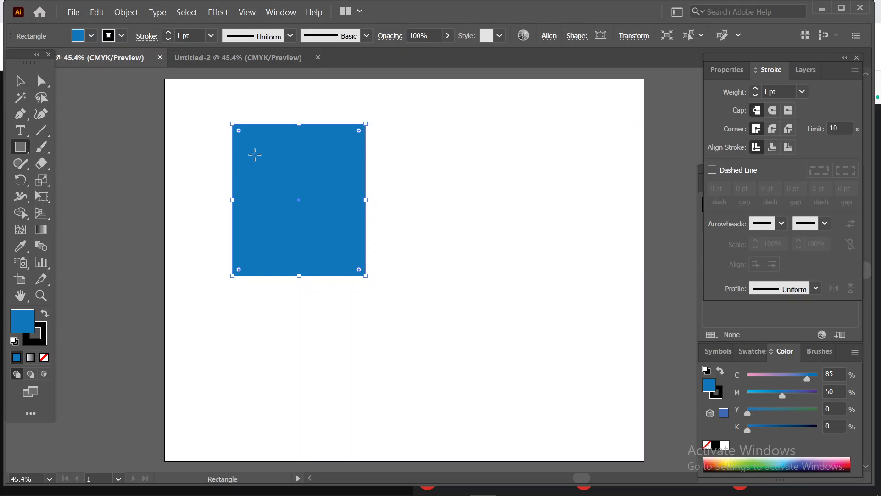
{"action": "mouse_move", "coordinate": [275, 159]}
{"action": "left_mouse_down"}
{"action": "mouse_move", "coordinate": [384, 282]}
{"action": "mouse_move", "coordinate": [434, 312]}
{"action": "left_mouse_up"}
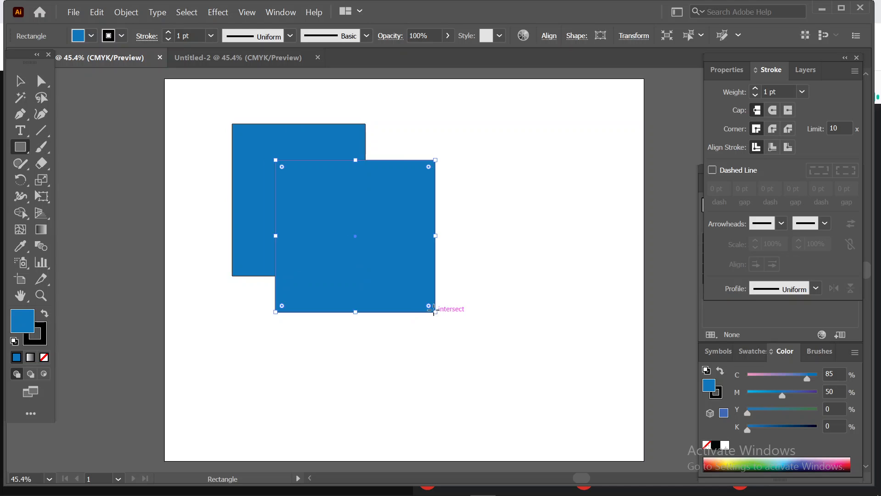
{"action": "left_click", "coordinate": [91, 36]}
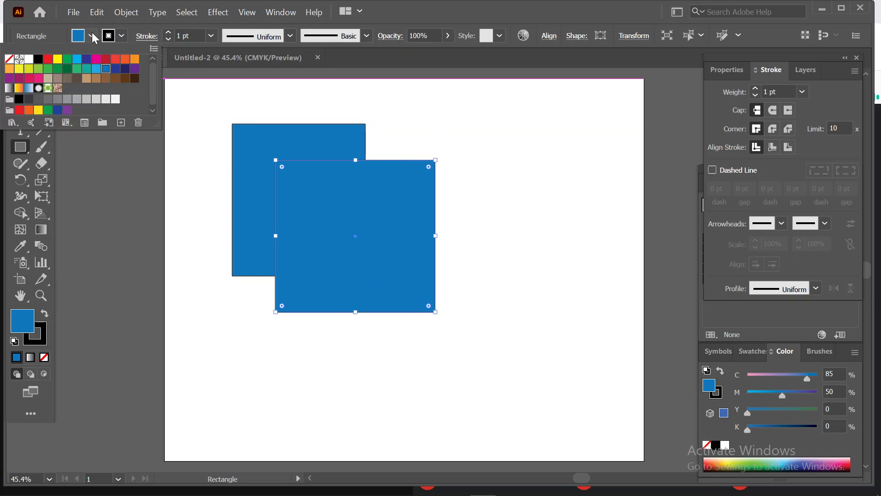
{"action": "left_click", "coordinate": [96, 59]}
Step: Draw a third rectangle overlapping the magenta one's lower-right part, fill it with the red swatch (M=100 Y=100), and deselect it
{"action": "left_click", "coordinate": [18, 145]}
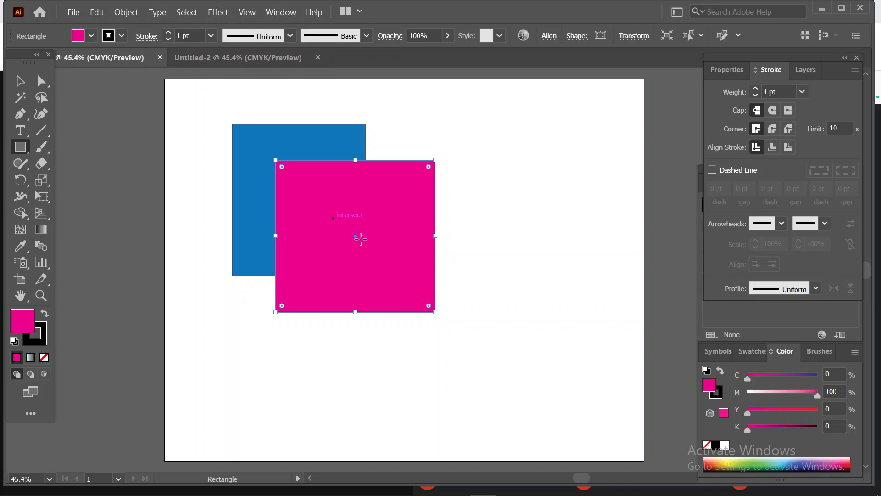
{"action": "left_click_drag", "start_coordinate": [333, 217], "coordinate": [505, 358]}
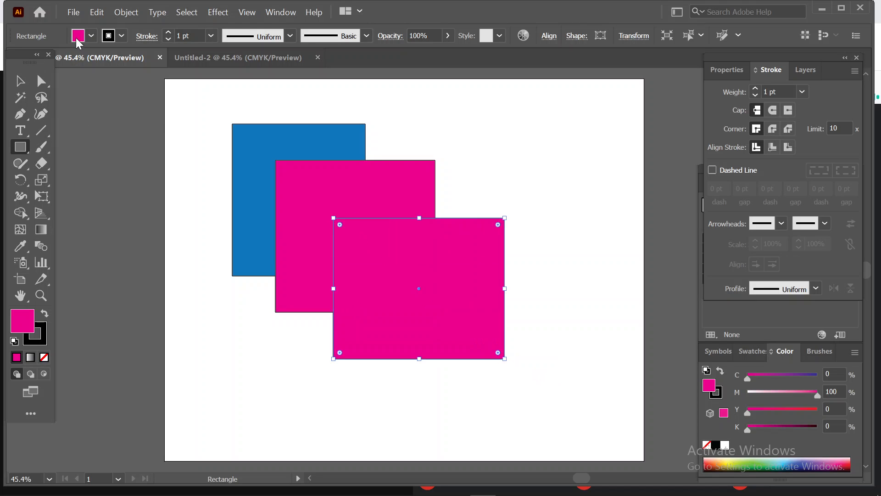
{"action": "left_click", "coordinate": [91, 36]}
{"action": "left_click", "coordinate": [47, 59]}
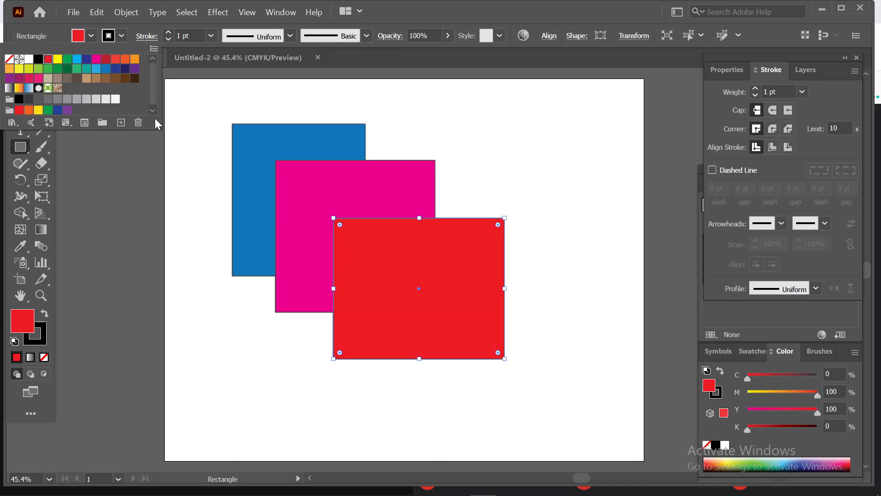
{"action": "left_click", "coordinate": [194, 89]}
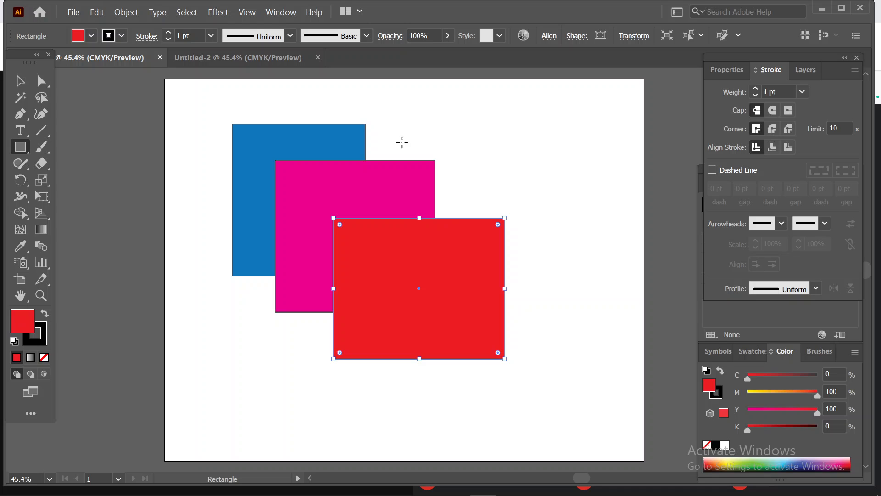
{"action": "left_click", "coordinate": [19, 78]}
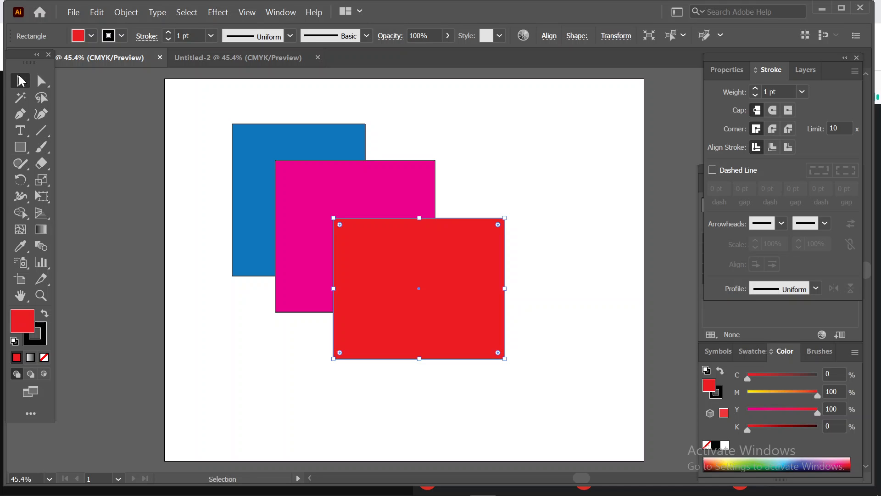
{"action": "left_click", "coordinate": [548, 148]}
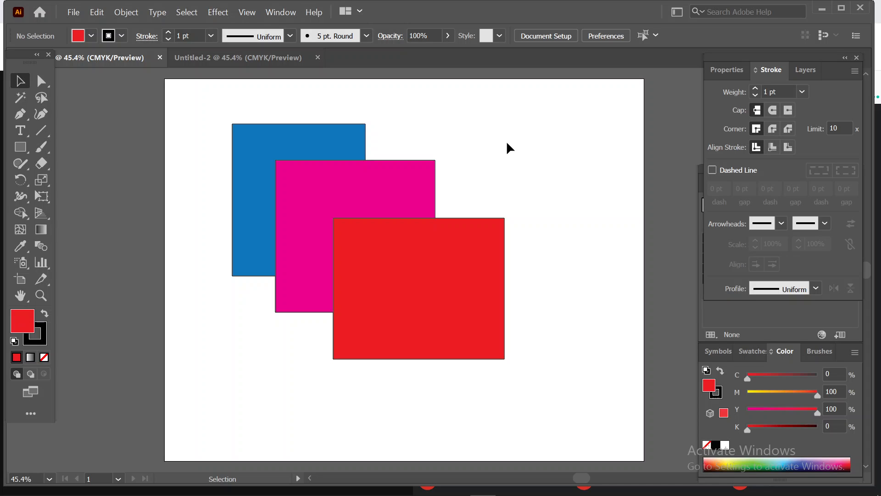
Step: Send the red rectangle backward one level so it lies behind the magenta one, then deselect it
{"action": "left_click", "coordinate": [486, 250]}
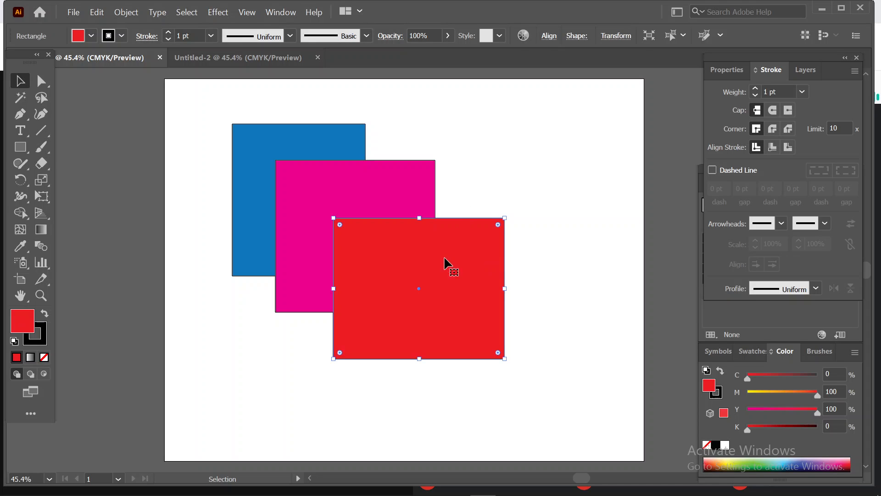
{"action": "right_click", "coordinate": [472, 243]}
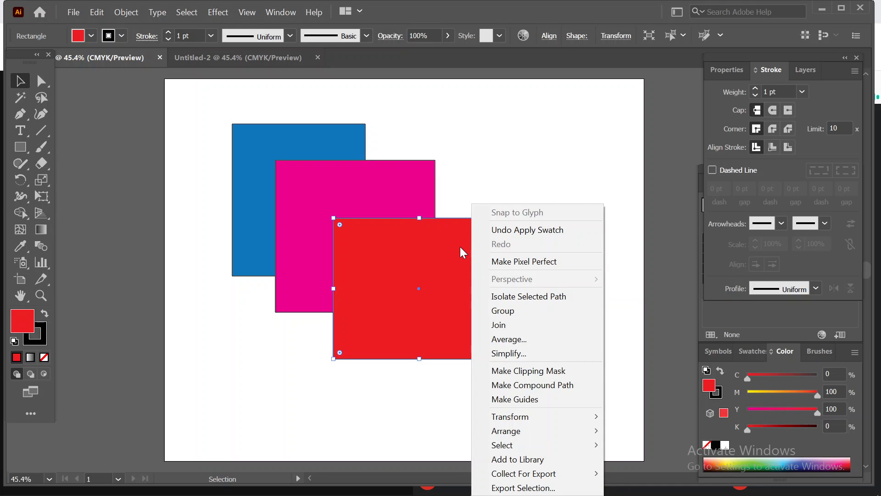
{"action": "mouse_move", "coordinate": [565, 431]}
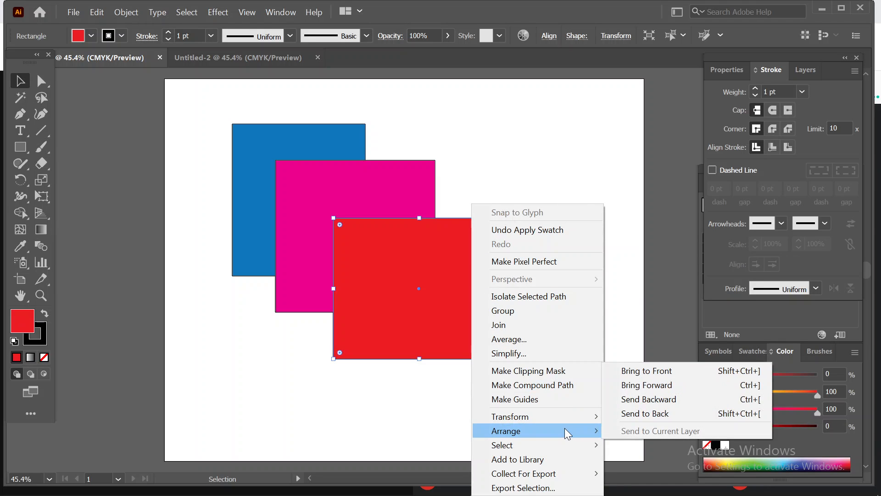
{"action": "left_click", "coordinate": [643, 399]}
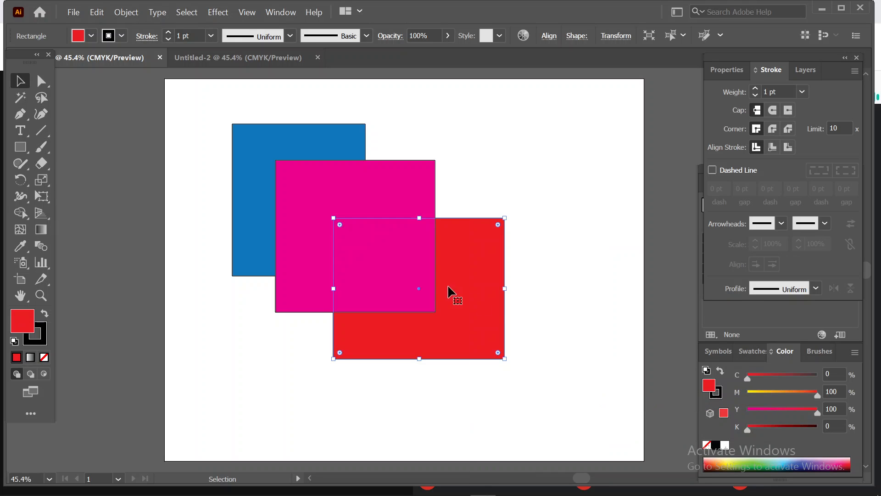
{"action": "left_click", "coordinate": [531, 186]}
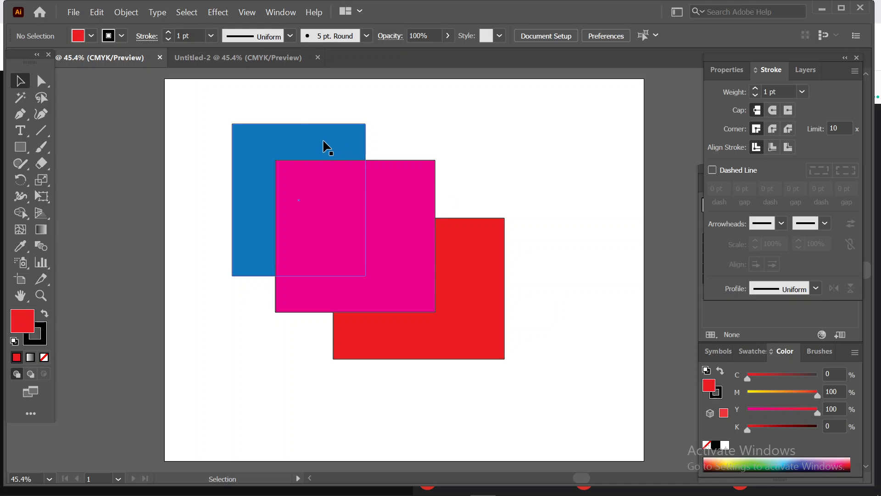
Step: Bring the blue rectangle forward one level in the stacking order, and deselect it
{"action": "left_click", "coordinate": [334, 133]}
{"action": "right_click", "coordinate": [334, 134]}
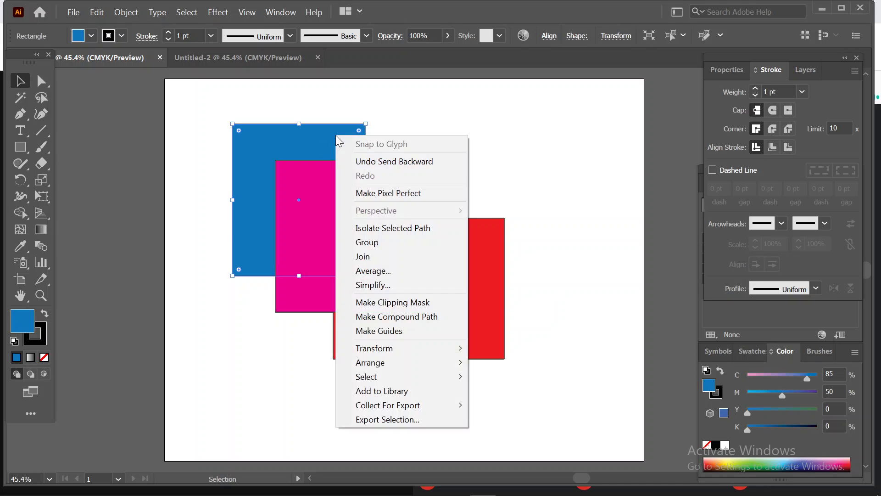
{"action": "mouse_move", "coordinate": [459, 362]}
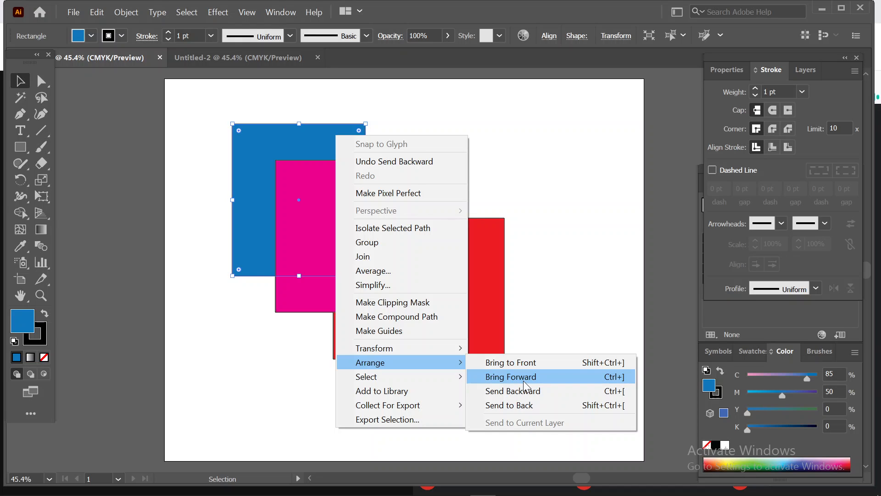
{"action": "left_click", "coordinate": [526, 381]}
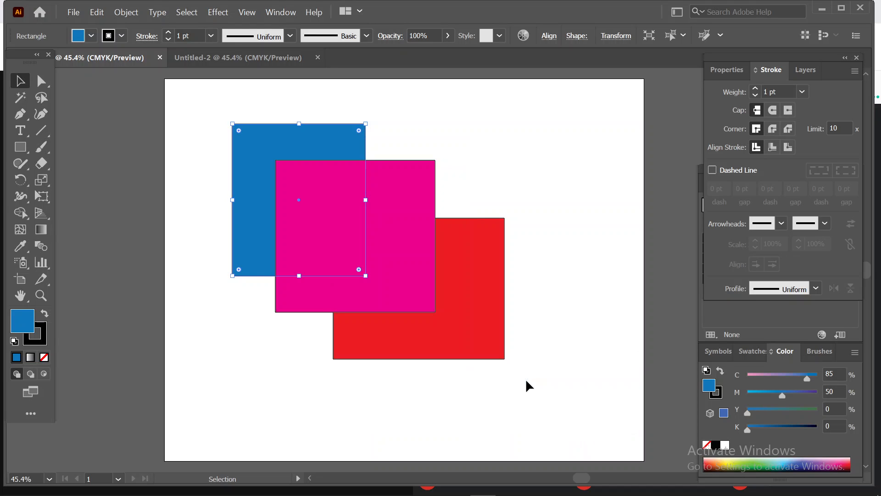
{"action": "left_click", "coordinate": [501, 145]}
{"action": "left_click", "coordinate": [323, 142]}
{"action": "right_click", "coordinate": [323, 140]}
{"action": "left_click", "coordinate": [505, 141]}
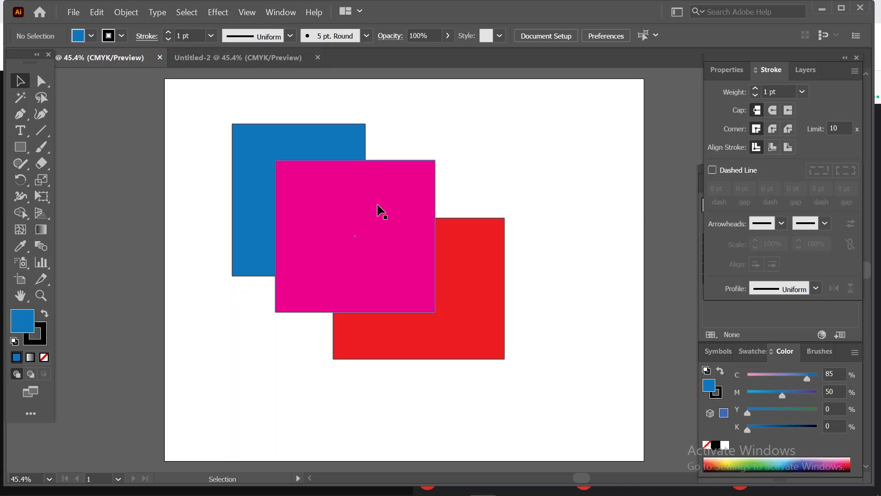
Step: Bring the blue rectangle to the front of the other two rectangles, and deselect it
{"action": "left_click", "coordinate": [314, 134]}
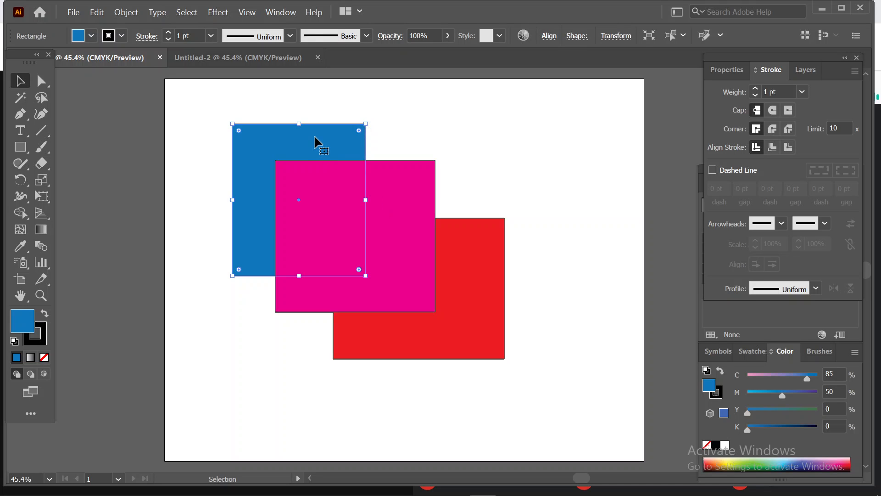
{"action": "right_click", "coordinate": [314, 134]}
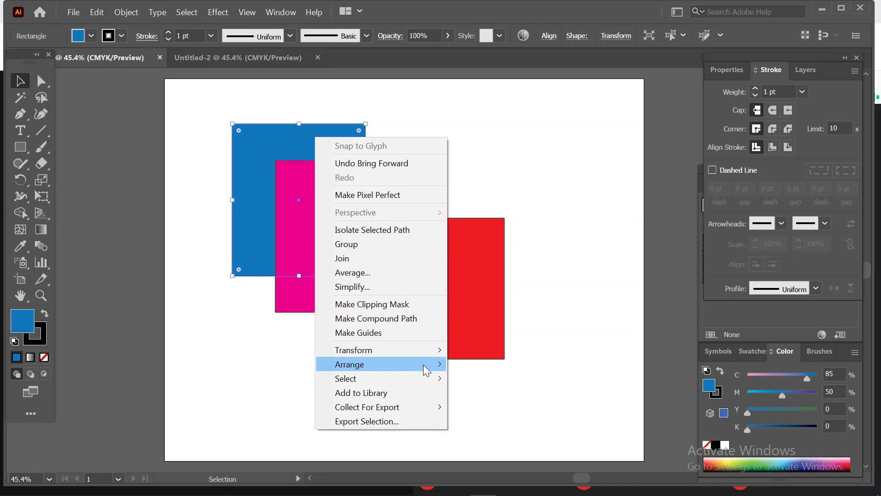
{"action": "mouse_move", "coordinate": [426, 367]}
{"action": "left_click", "coordinate": [494, 364]}
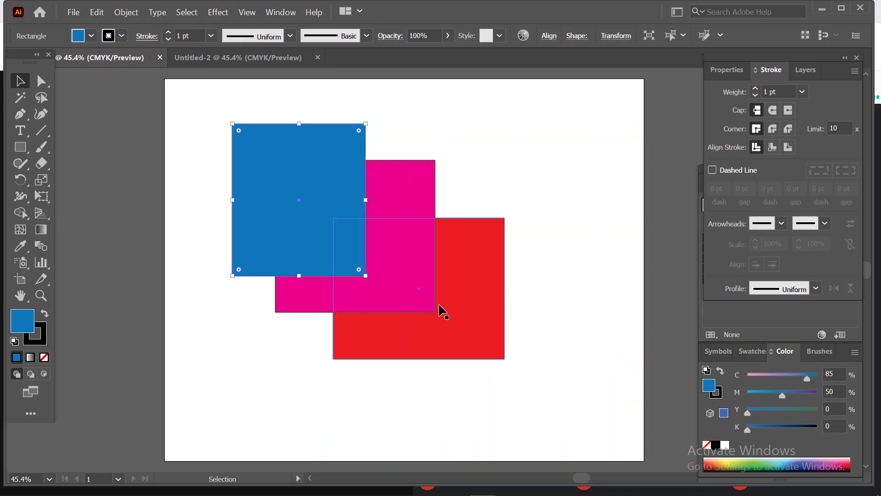
{"action": "left_click", "coordinate": [501, 175]}
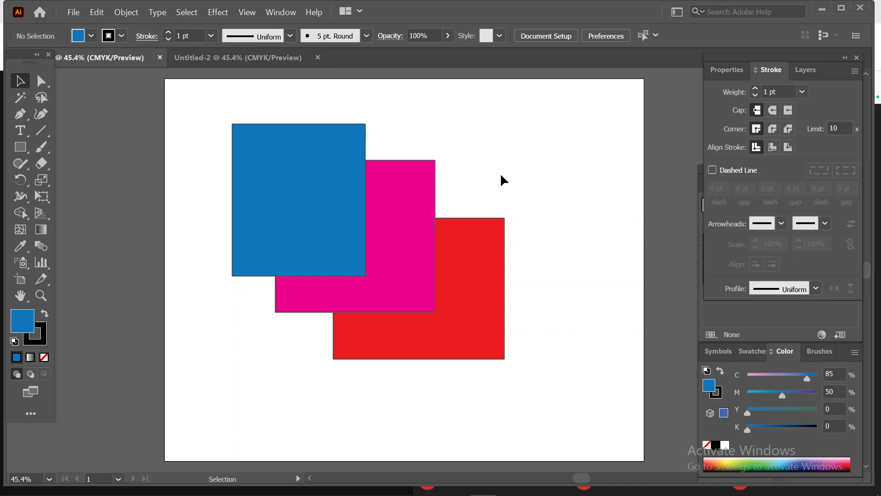
Step: Bring the magenta rectangle forward one level so it covers the blue one, and deselect it
{"action": "left_click", "coordinate": [395, 177]}
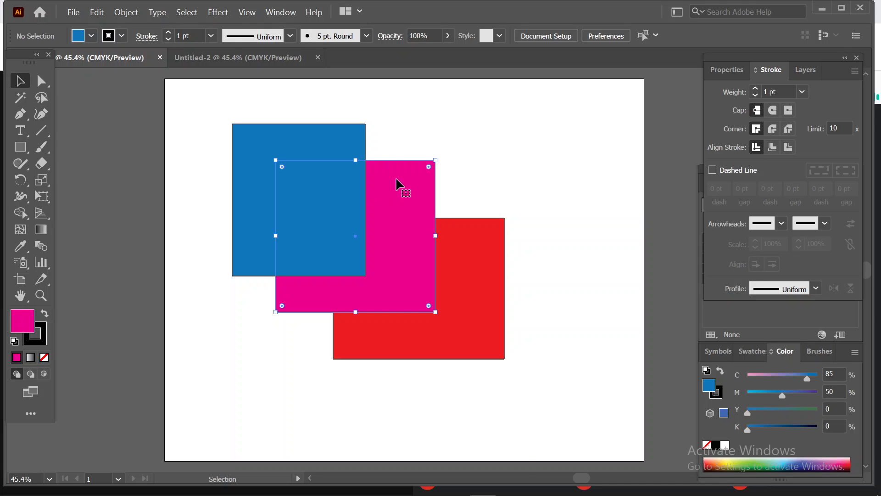
{"action": "right_click", "coordinate": [396, 178]}
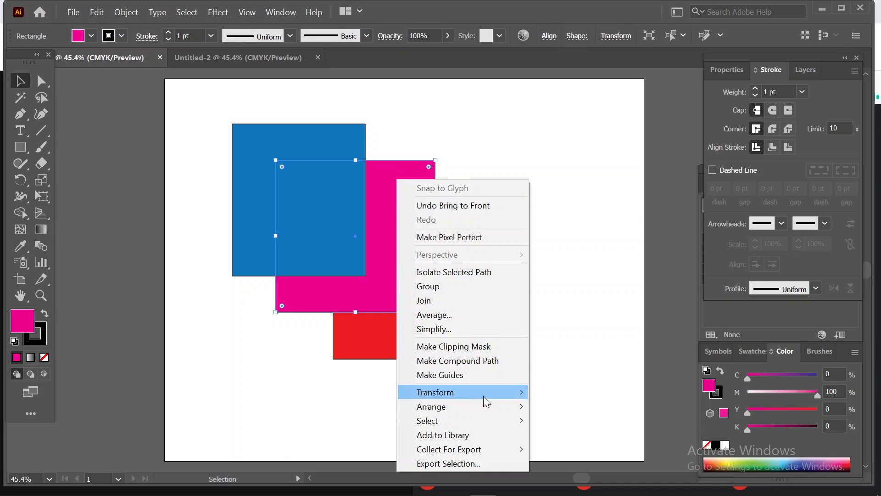
{"action": "mouse_move", "coordinate": [523, 407]}
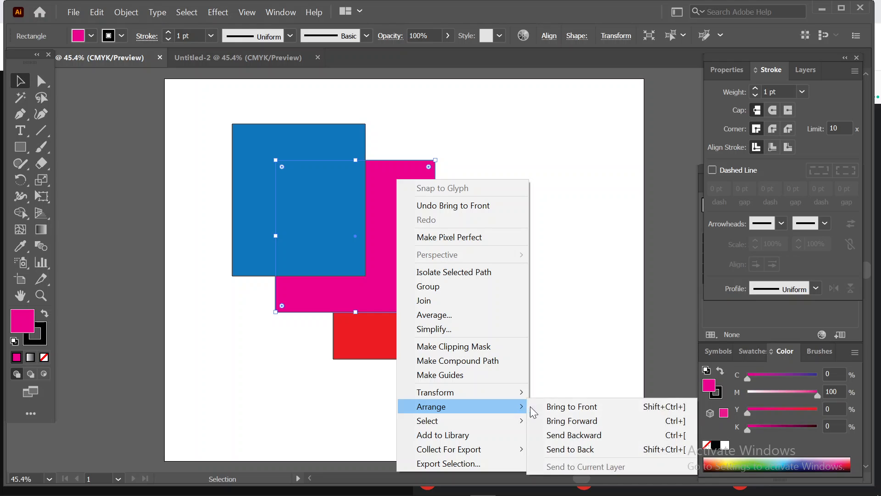
{"action": "left_click", "coordinate": [579, 421]}
{"action": "left_click", "coordinate": [466, 141]}
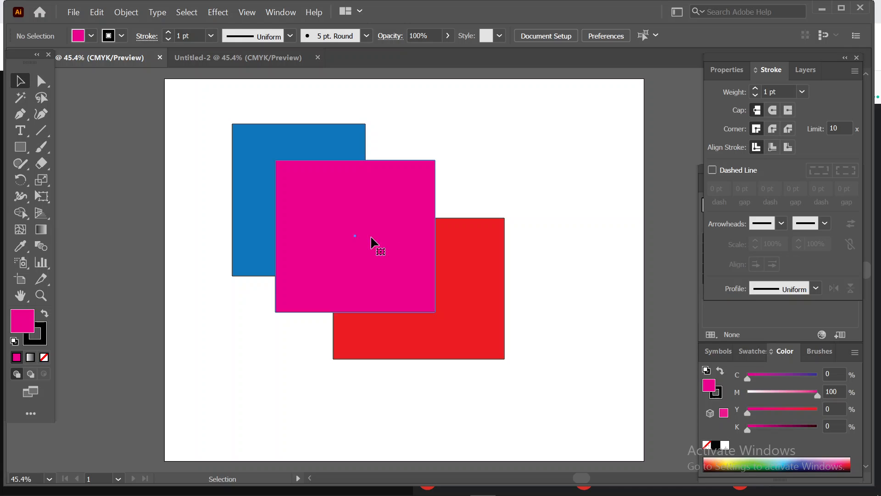
Step: Send the magenta rectangle to the back, behind the blue and red ones, and deselect it
{"action": "left_click", "coordinate": [330, 202]}
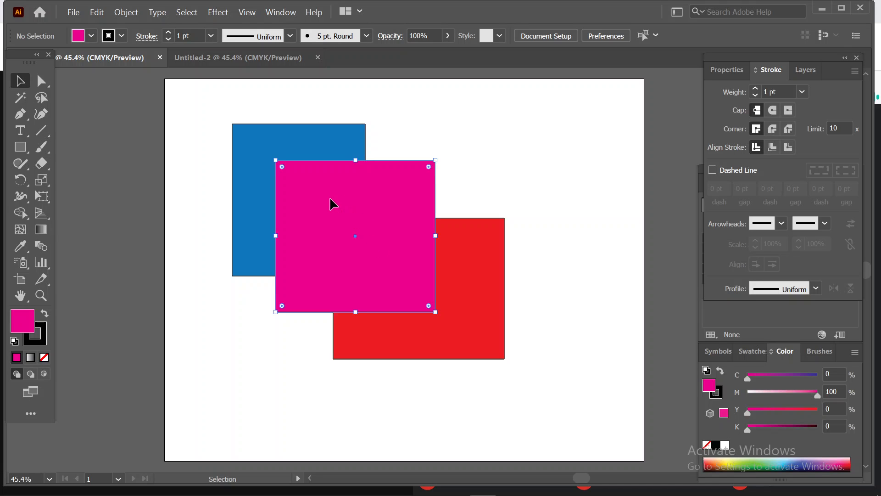
{"action": "right_click", "coordinate": [354, 223]}
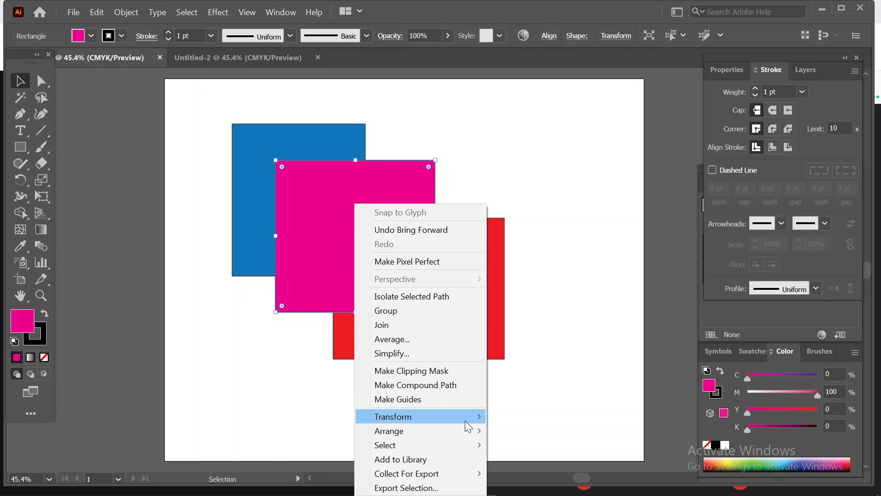
{"action": "mouse_move", "coordinate": [485, 432]}
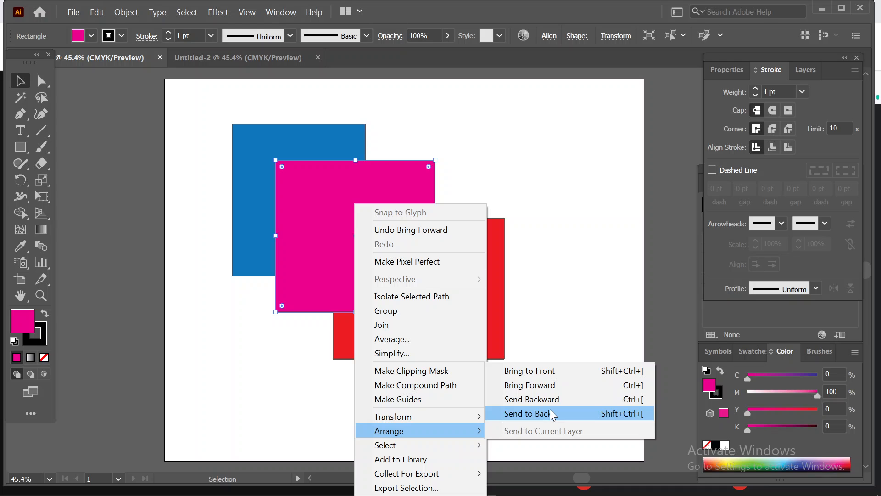
{"action": "left_click", "coordinate": [550, 413]}
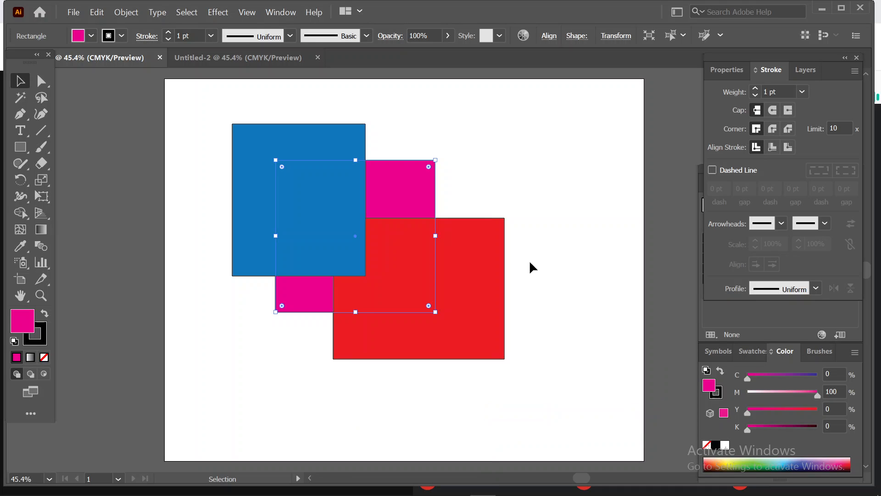
{"action": "left_click", "coordinate": [533, 230]}
Step: Move the red rectangle up and left over the magenta one, and the blue rectangle down and right onto both
{"action": "left_click_drag", "start_coordinate": [199, 112], "coordinate": [525, 403]}
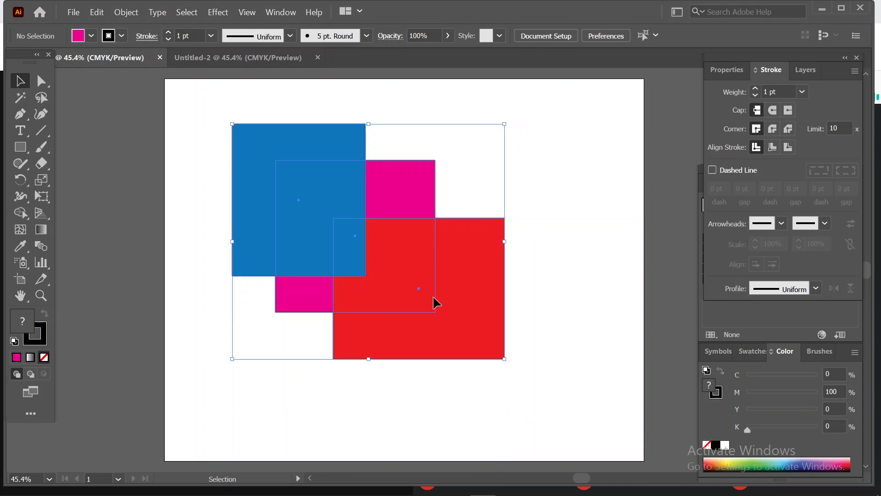
{"action": "left_click", "coordinate": [580, 238]}
{"action": "left_click_drag", "start_coordinate": [462, 284], "coordinate": [382, 221]}
{"action": "left_click_drag", "start_coordinate": [291, 170], "coordinate": [341, 224]}
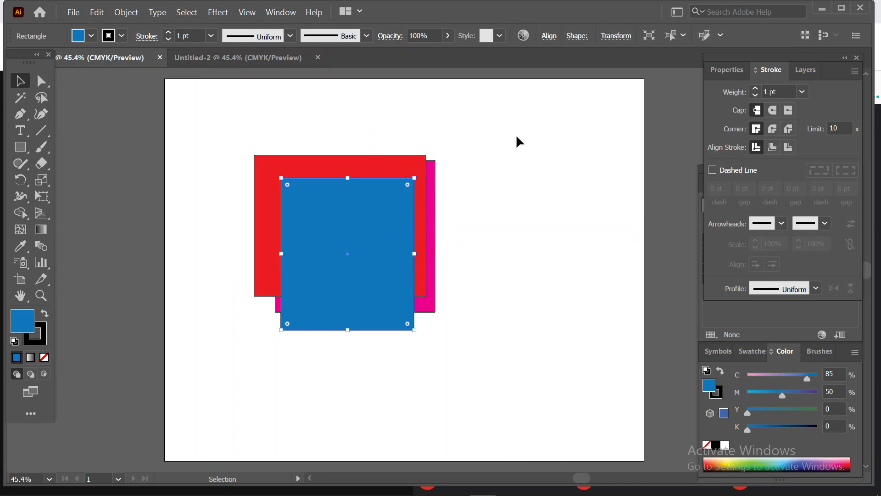
Step: Select all three overlapping rectangles and delete them from the artboard
{"action": "left_click", "coordinate": [292, 133]}
{"action": "left_click_drag", "start_coordinate": [230, 139], "coordinate": [448, 327]}
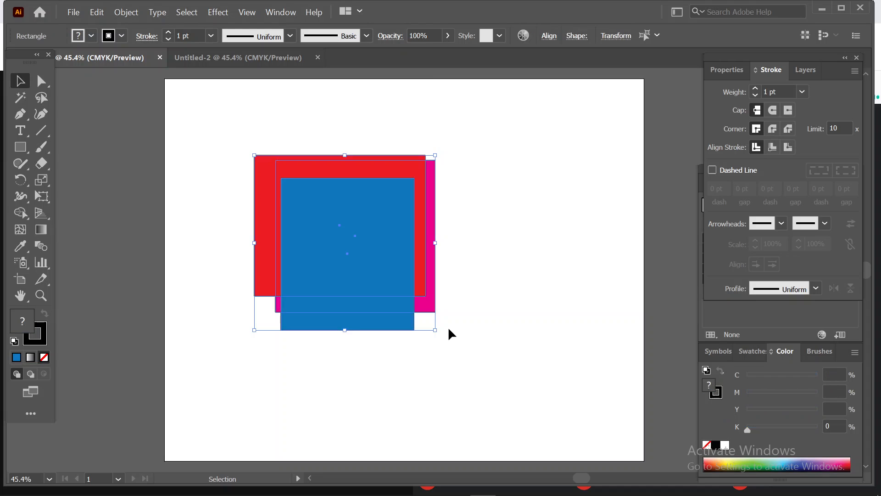
{"action": "key", "text": "Delete"}
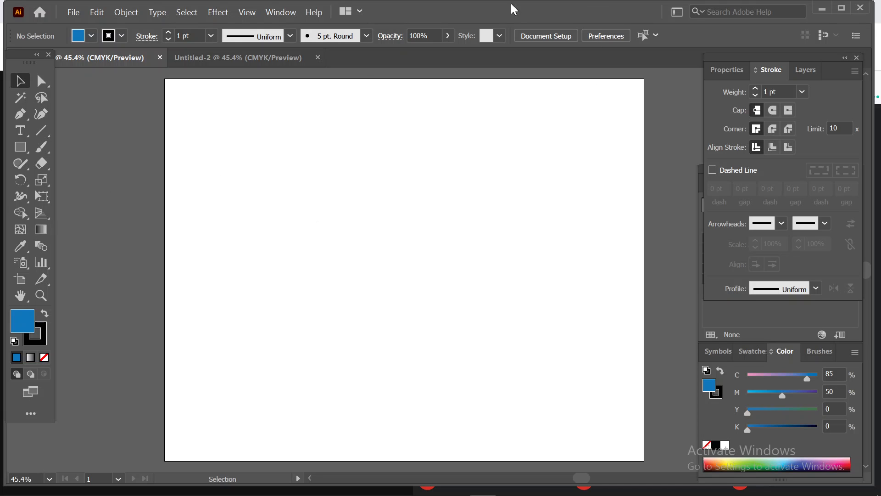
Step: Switch to the Chrome window with the Meet call and search Google Images for "sports logo" in a new tab, browsing the results
{"action": "mouse_move", "coordinate": [566, 492]}
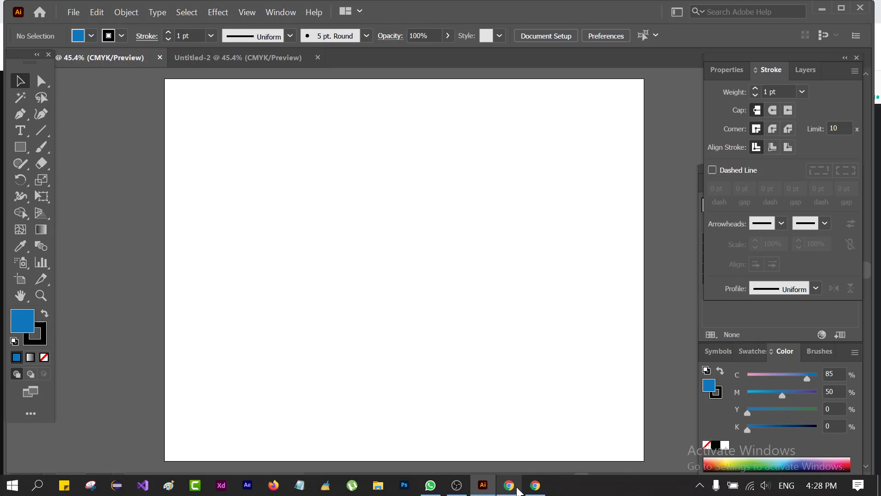
{"action": "mouse_move", "coordinate": [537, 488]}
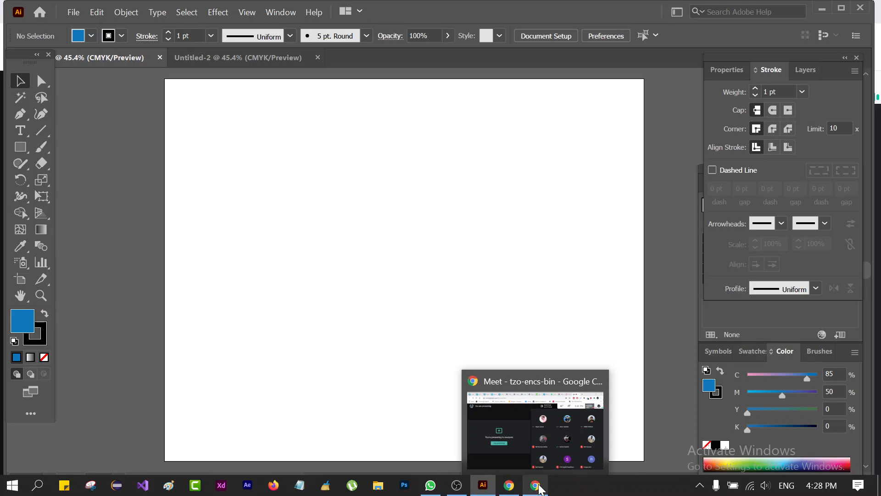
{"action": "left_click", "coordinate": [538, 488]}
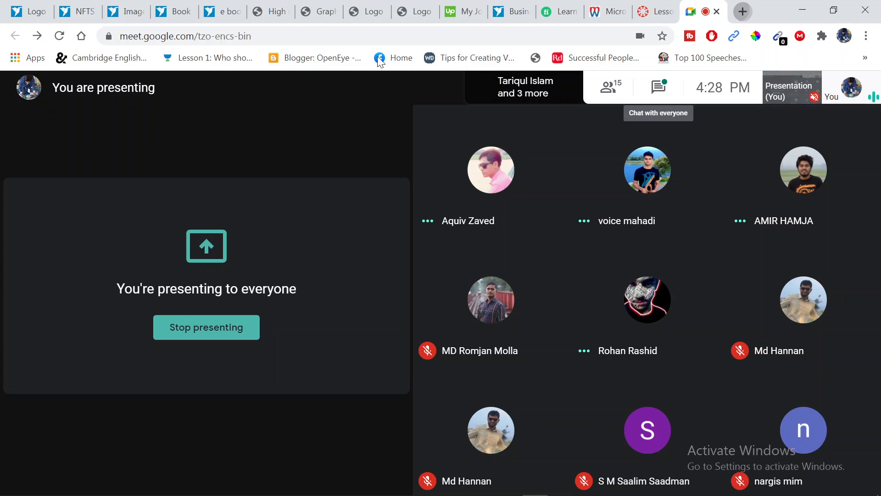
{"action": "key", "text": "ctrl+t"}
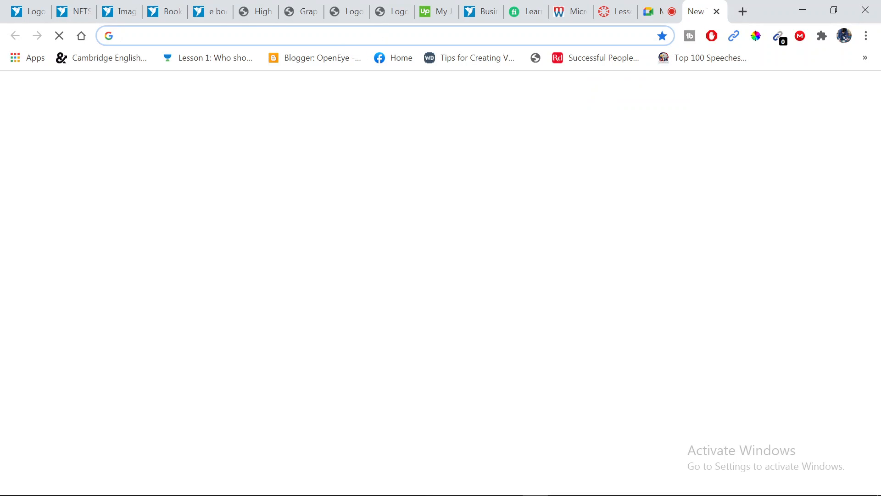
{"action": "left_click", "coordinate": [127, 36]}
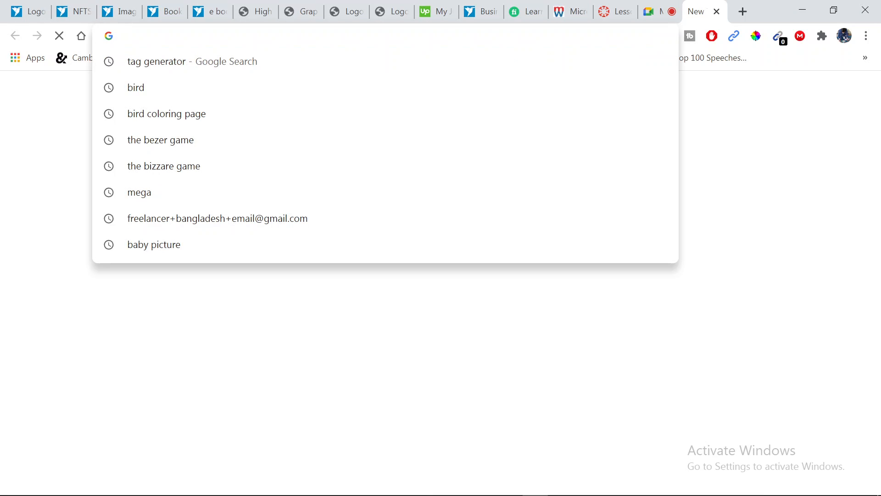
{"action": "type", "text": "sports logo"}
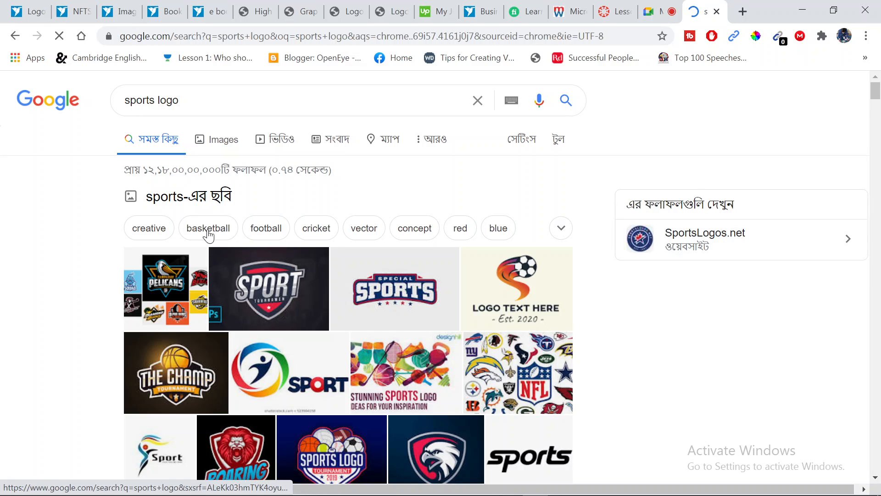
{"action": "left_click", "coordinate": [221, 146]}
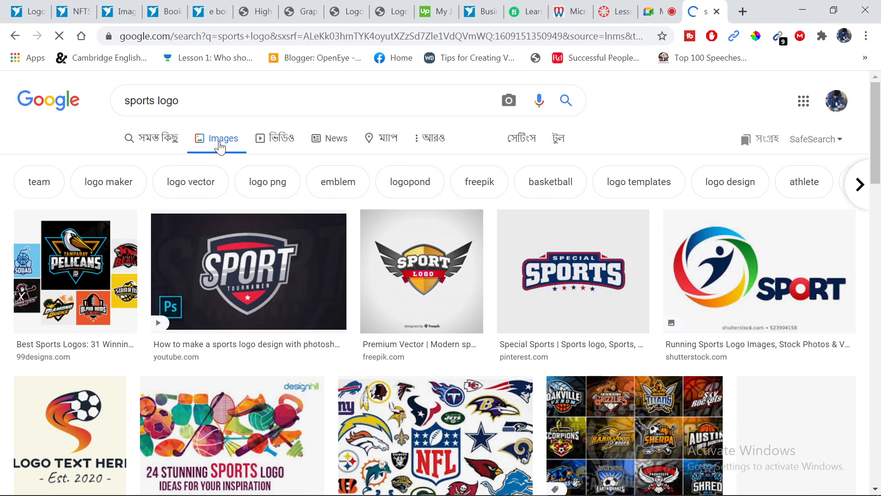
{"action": "scroll", "coordinate": [328, 262], "scroll_direction": "down", "scroll_amount": 4}
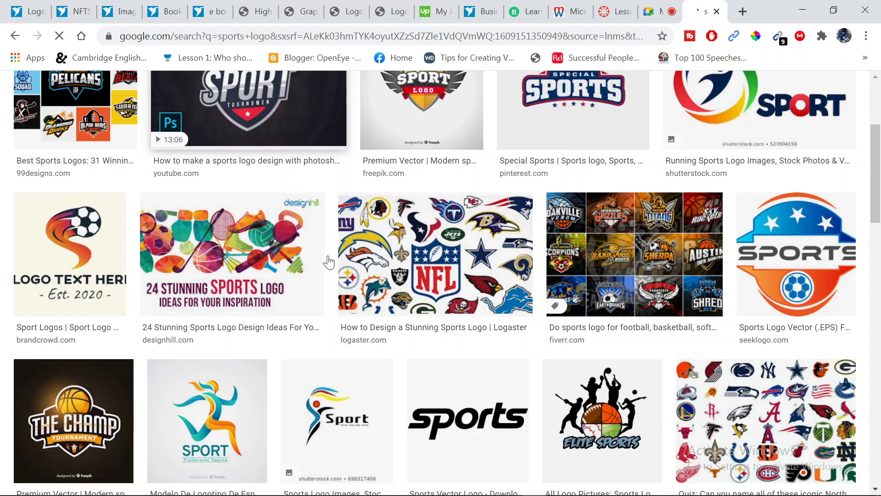
{"action": "scroll", "coordinate": [329, 262], "scroll_direction": "down", "scroll_amount": 6}
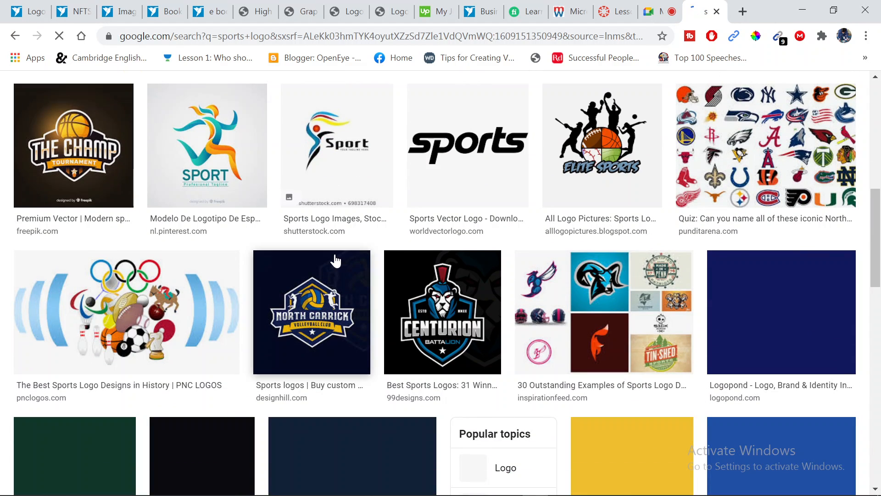
{"action": "scroll", "coordinate": [335, 260], "scroll_direction": "down", "scroll_amount": 3}
{"action": "scroll", "coordinate": [335, 260], "scroll_direction": "up", "scroll_amount": 13}
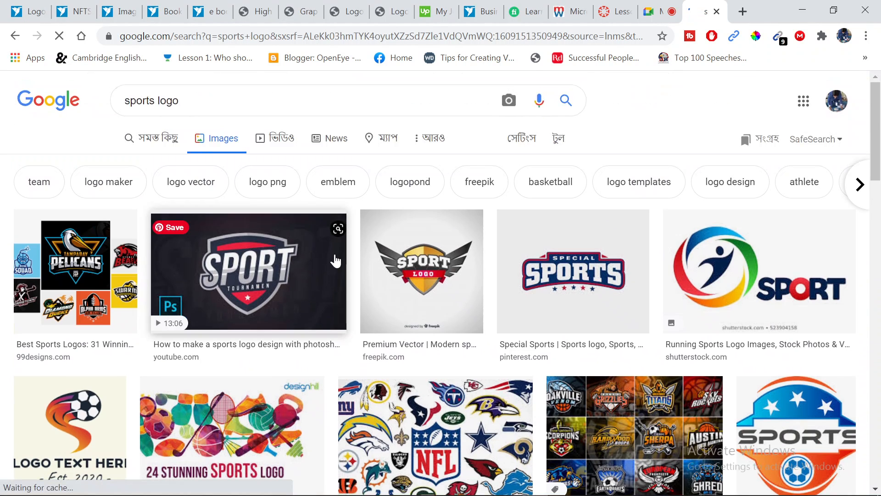
Step: Change the image search to "animal logo" and browse the results
{"action": "left_click_drag", "start_coordinate": [154, 101], "coordinate": [105, 103]}
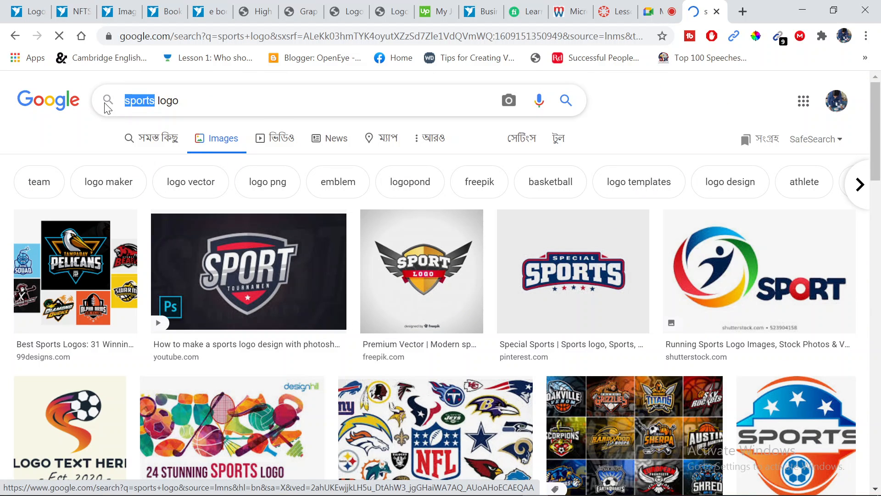
{"action": "type", "text": "a"}
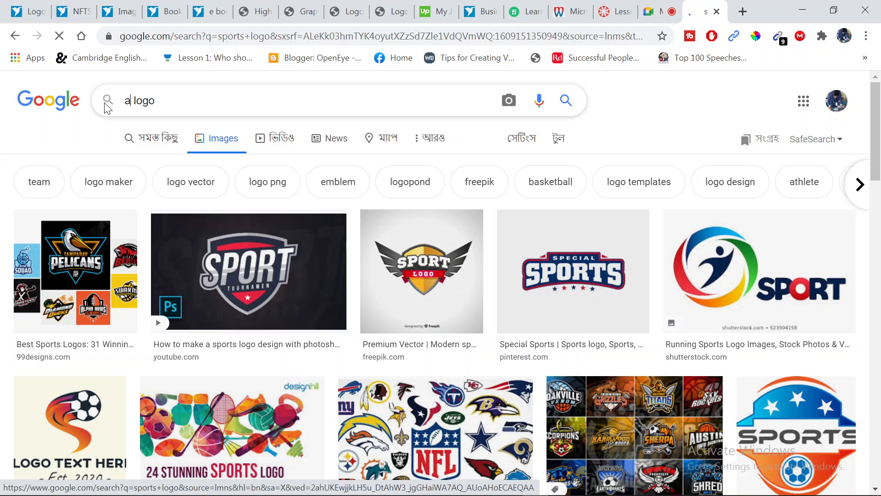
{"action": "type", "text": "nimal"}
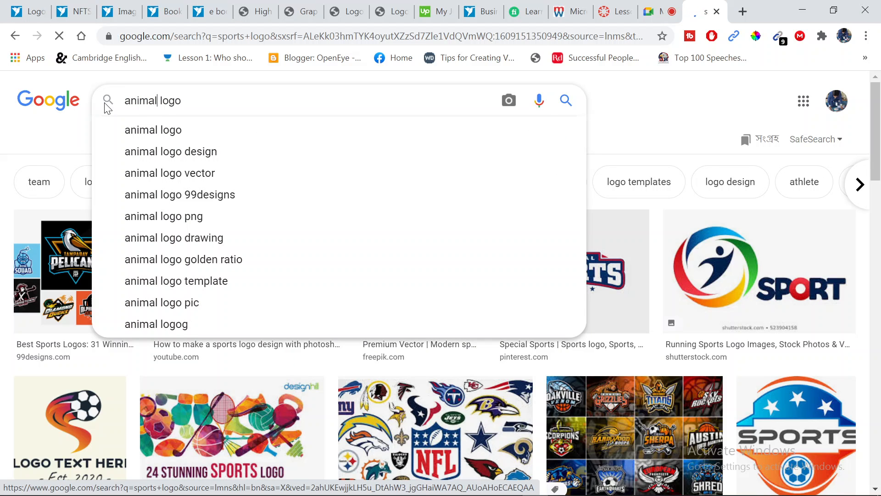
{"action": "key", "text": "Return"}
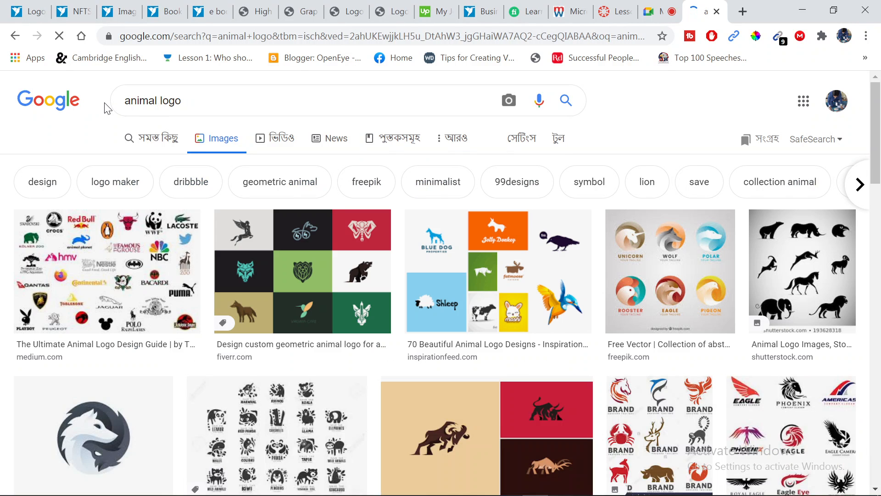
{"action": "scroll", "coordinate": [309, 330], "scroll_direction": "down", "scroll_amount": 4}
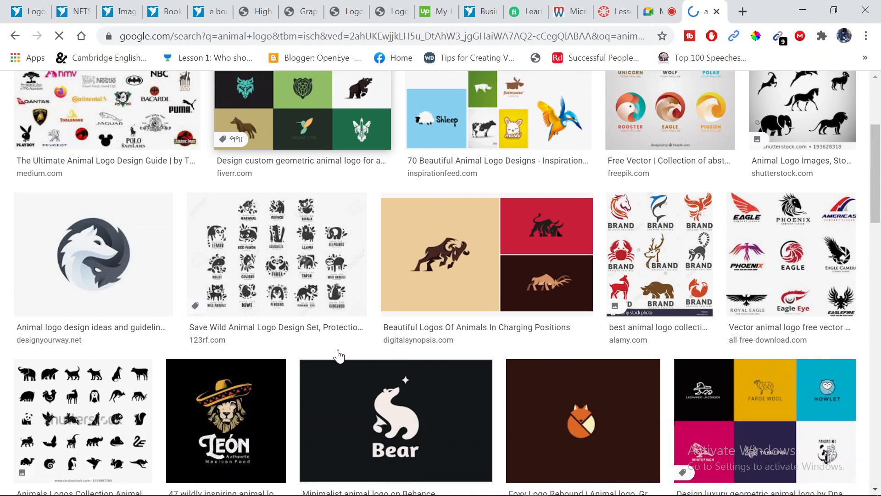
Step: Look through the animal logo image results for a simple logo suitable as a tracing example
{"action": "scroll", "coordinate": [339, 358], "scroll_direction": "down", "scroll_amount": 2}
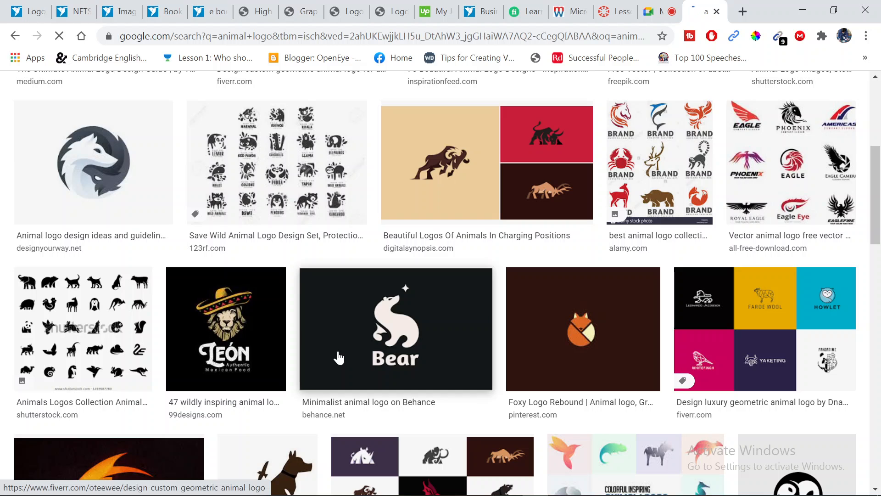
{"action": "scroll", "coordinate": [338, 358], "scroll_direction": "down", "scroll_amount": 4}
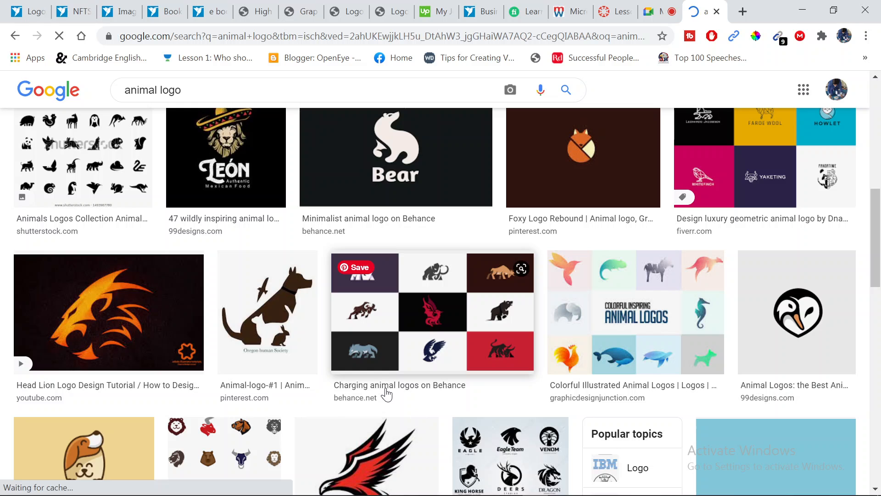
{"action": "scroll", "coordinate": [386, 395], "scroll_direction": "down", "scroll_amount": 6}
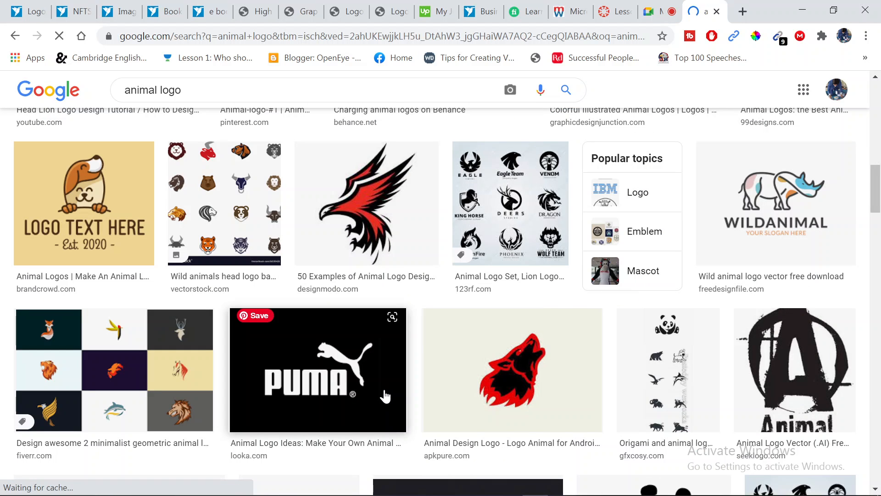
{"action": "scroll", "coordinate": [306, 429], "scroll_direction": "down", "scroll_amount": 4}
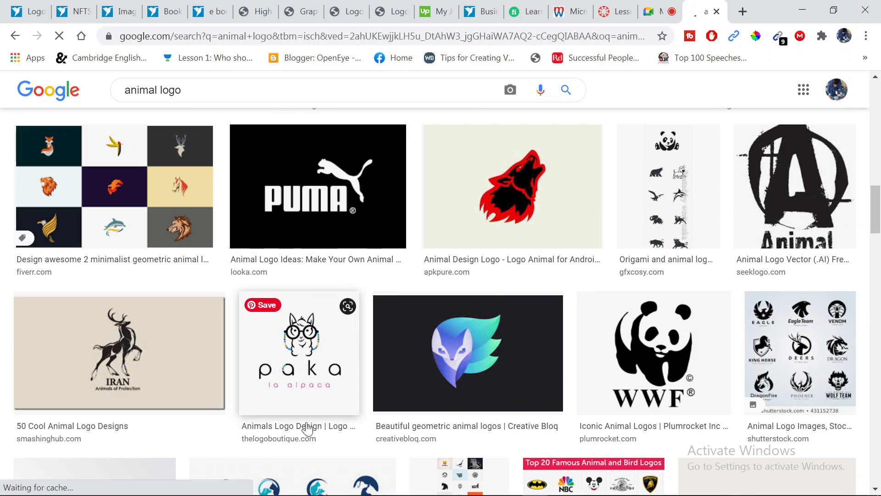
{"action": "scroll", "coordinate": [307, 429], "scroll_direction": "down", "scroll_amount": 2}
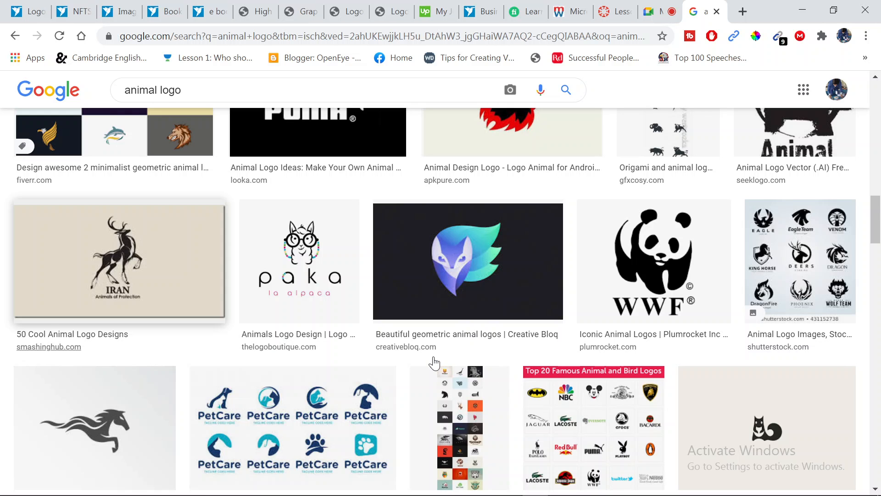
{"action": "scroll", "coordinate": [434, 363], "scroll_direction": "down", "scroll_amount": 8}
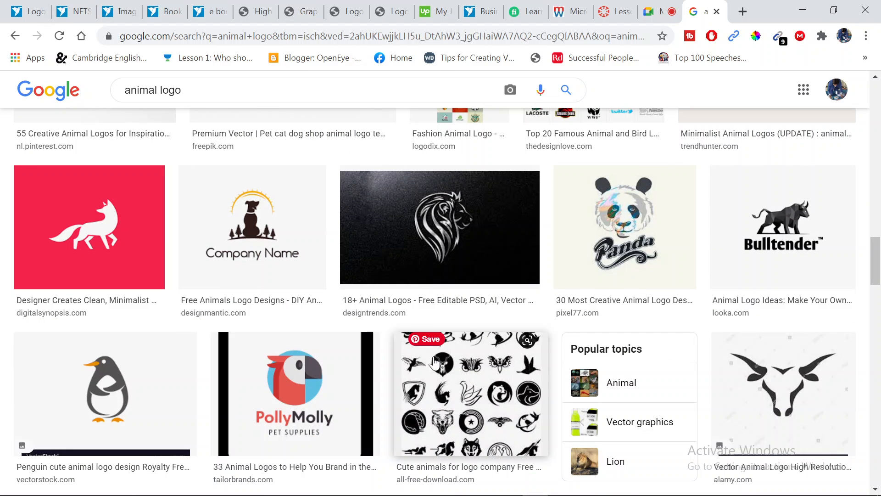
{"action": "scroll", "coordinate": [434, 363], "scroll_direction": "down", "scroll_amount": 6}
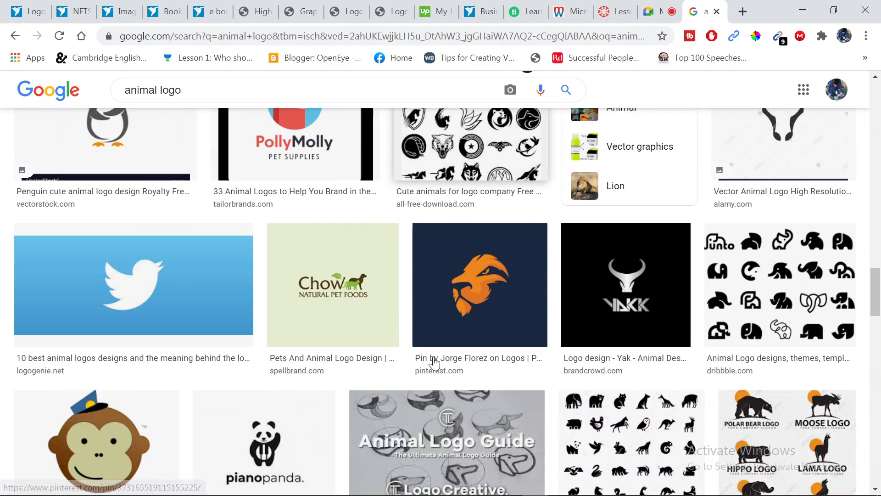
{"action": "scroll", "coordinate": [435, 363], "scroll_direction": "down", "scroll_amount": 4}
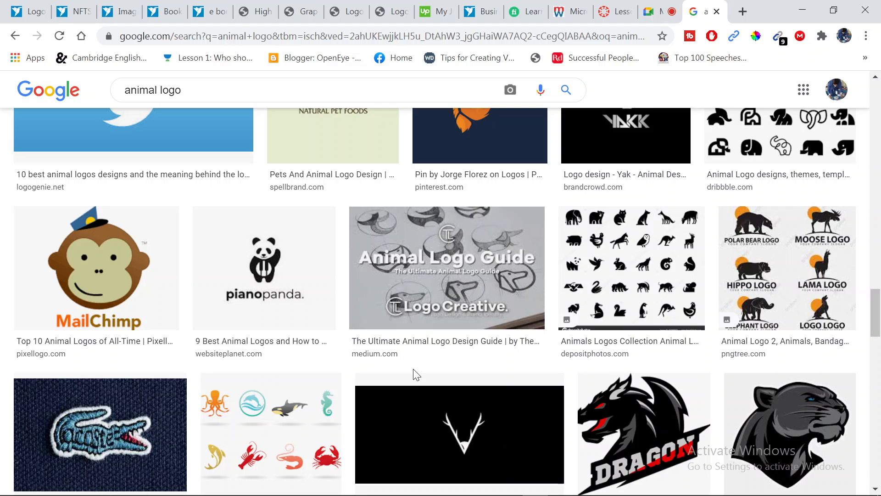
{"action": "scroll", "coordinate": [76, 215], "scroll_direction": "down", "scroll_amount": 2}
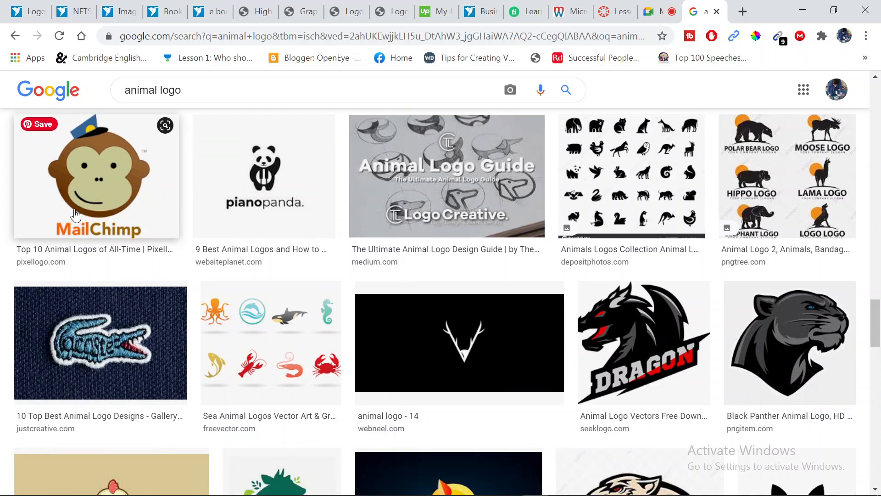
{"action": "scroll", "coordinate": [133, 271], "scroll_direction": "down", "scroll_amount": 2}
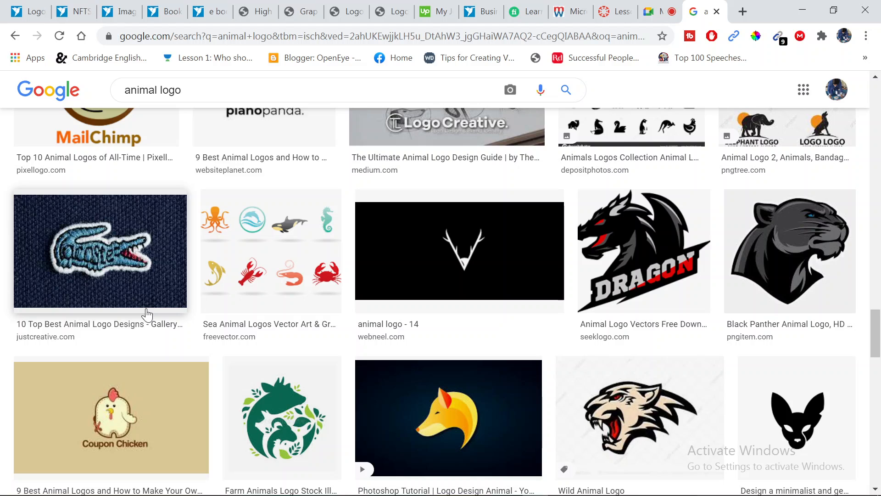
{"action": "scroll", "coordinate": [147, 315], "scroll_direction": "up", "scroll_amount": 2}
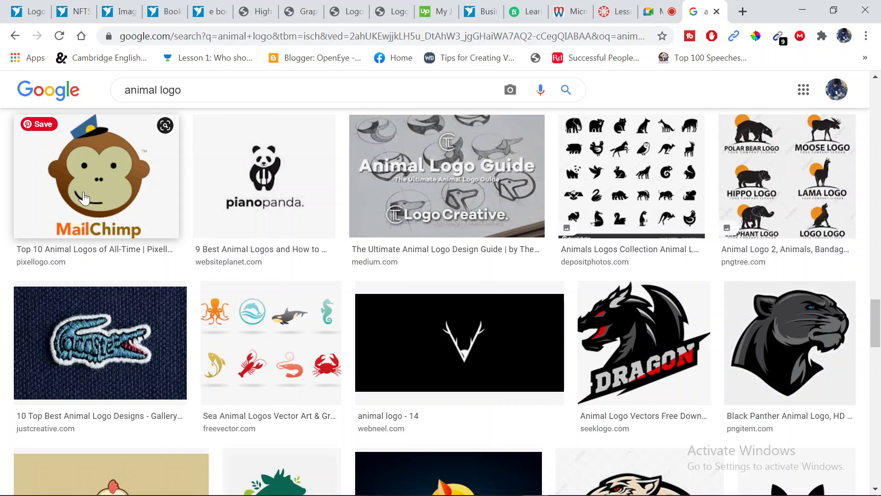
Step: Open the MailChimp monkey logo result and save its image as mail-chimp-animal-logo in PNG format to the Downloads folder
{"action": "left_click", "coordinate": [121, 187]}
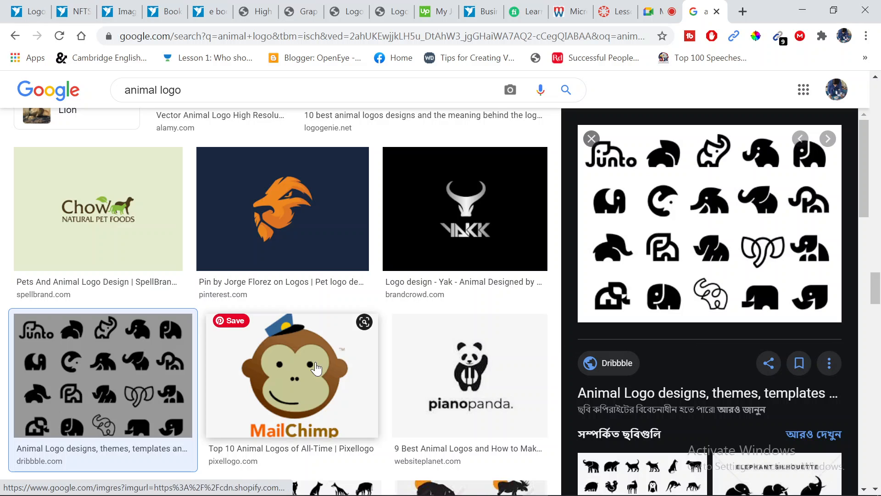
{"action": "left_click", "coordinate": [316, 368]}
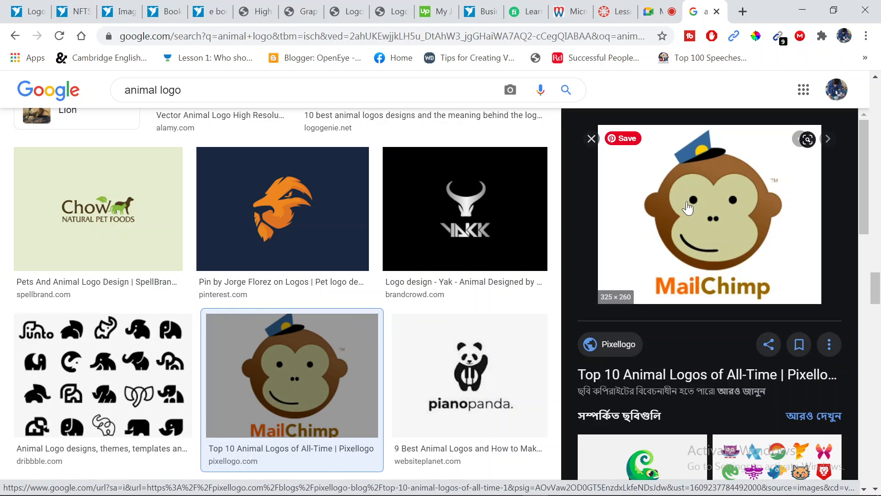
{"action": "right_click", "coordinate": [717, 191]}
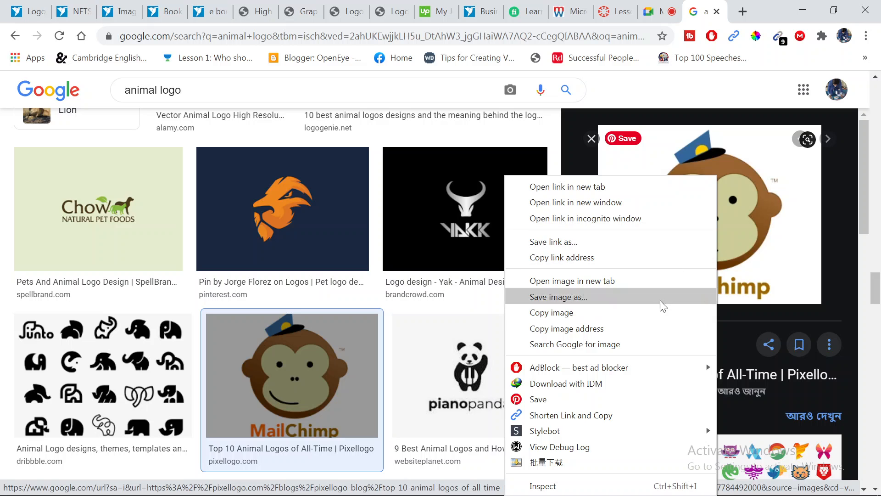
{"action": "left_click", "coordinate": [622, 294]}
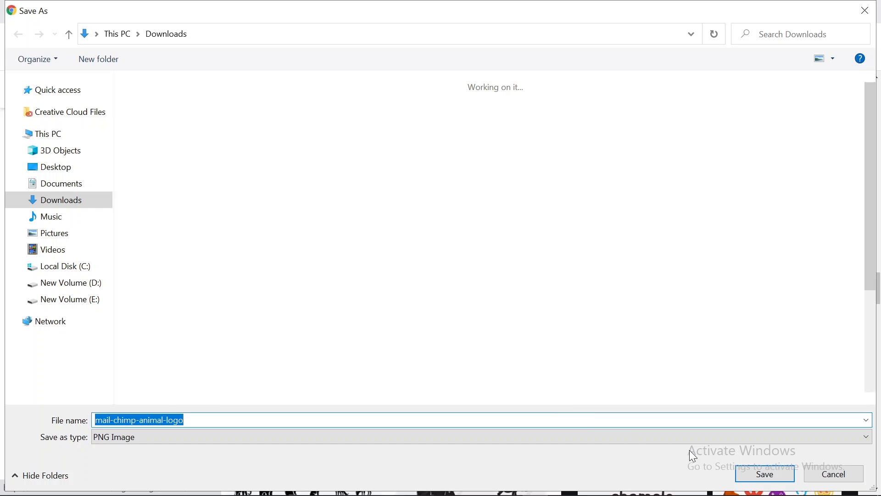
{"action": "left_click", "coordinate": [764, 474]}
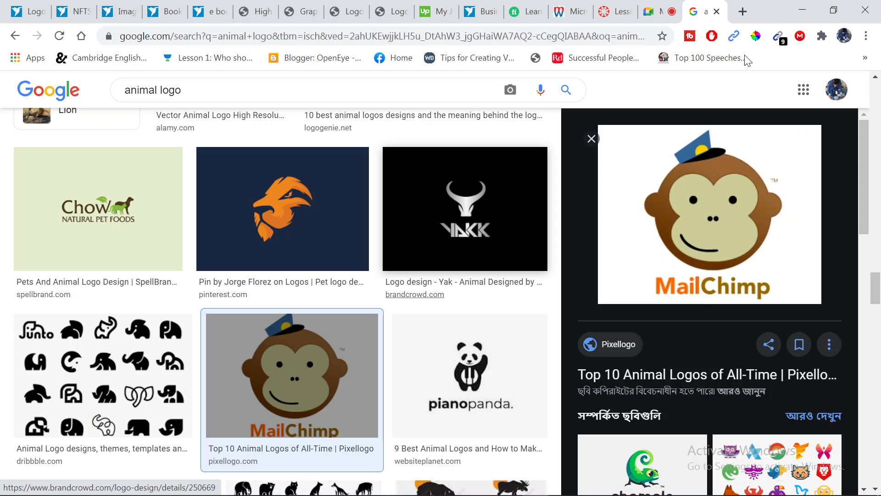
Step: Find mail-chimp-animal-logo in the Downloads folder with File Explorer and place it on the blank Illustrator artboard
{"action": "left_click", "coordinate": [803, 10]}
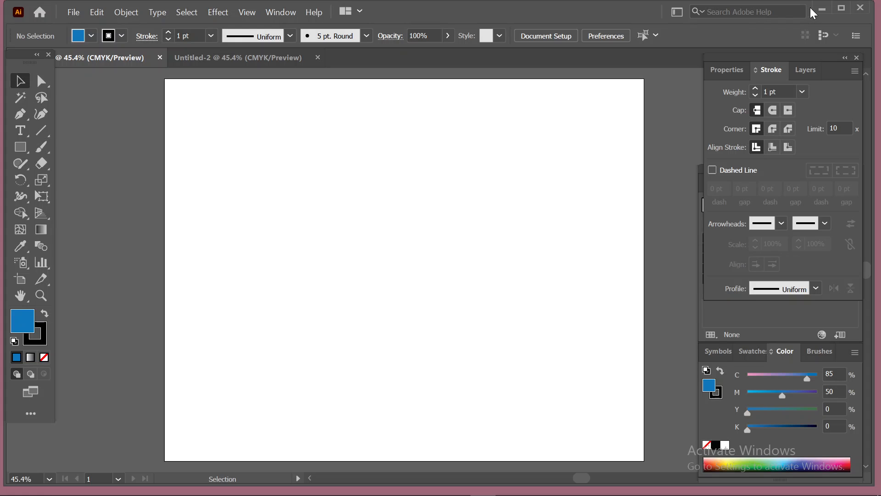
{"action": "left_click", "coordinate": [822, 8]}
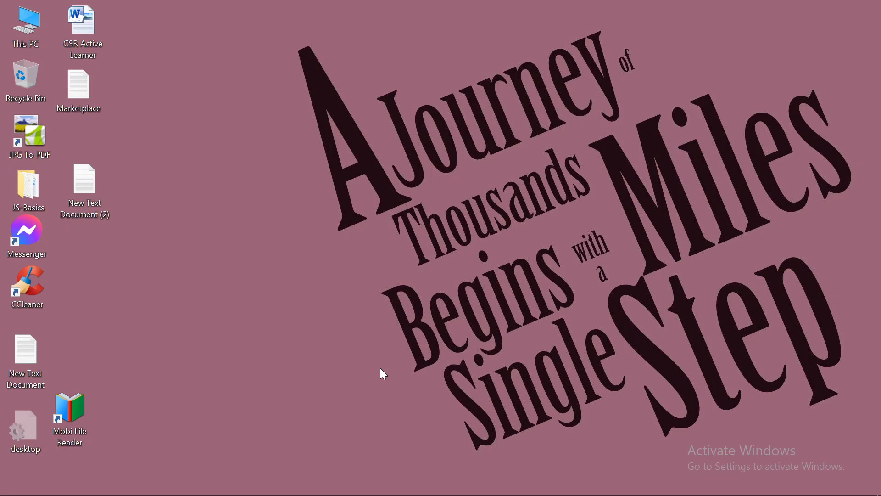
{"action": "key", "text": "super+e"}
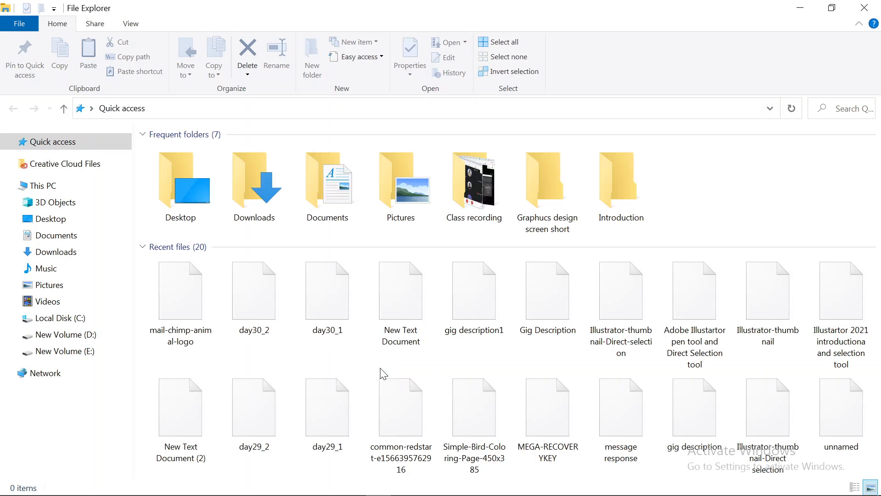
{"action": "left_click", "coordinate": [84, 252]}
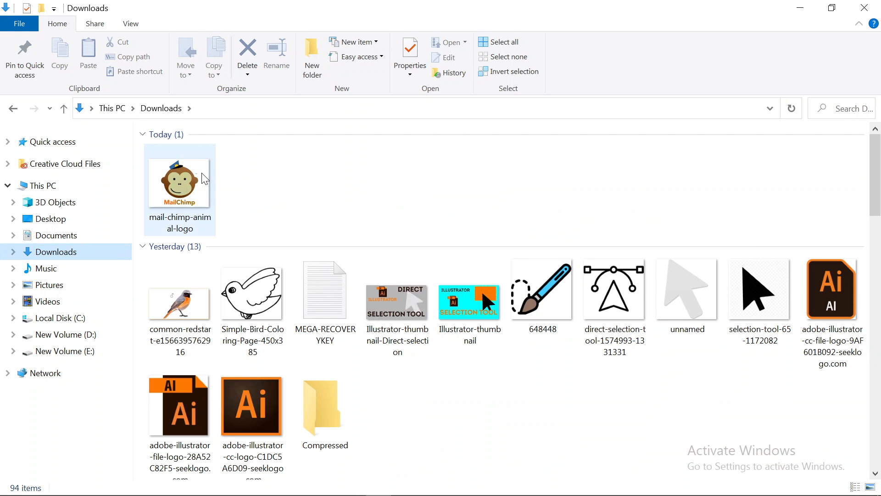
{"action": "left_click", "coordinate": [180, 181]}
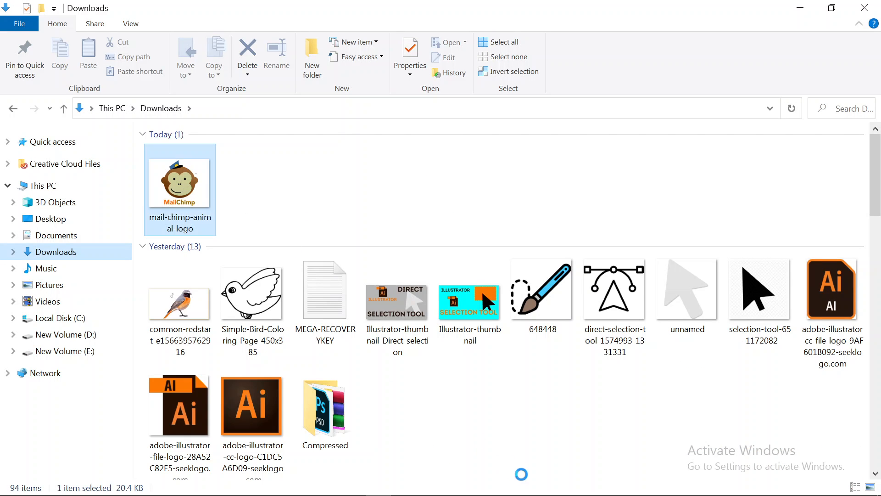
{"action": "left_click_drag", "start_coordinate": [500, 491], "coordinate": [431, 298]}
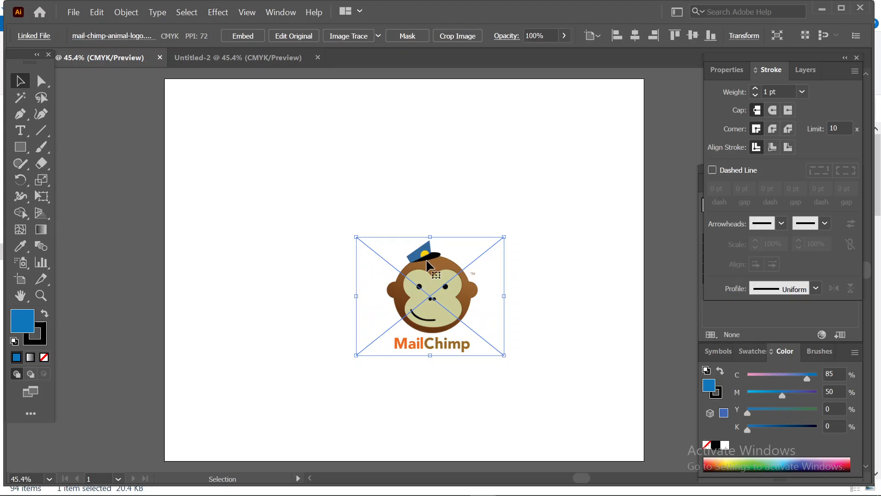
Step: Move the placed MailChimp logo up and left to the upper middle of the artboard and deselect it
{"action": "left_click_drag", "start_coordinate": [362, 211], "coordinate": [322, 152]}
{"action": "left_click_drag", "start_coordinate": [440, 287], "coordinate": [352, 183]}
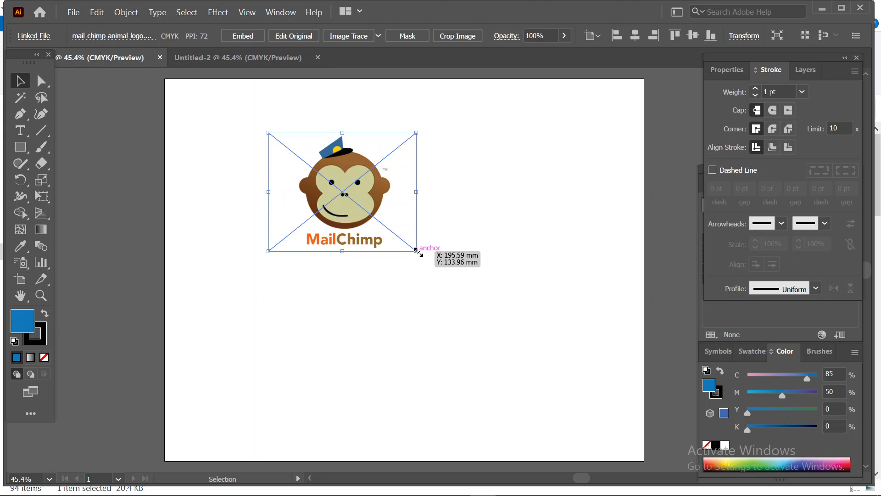
{"action": "left_click_drag", "start_coordinate": [351, 178], "coordinate": [390, 208]}
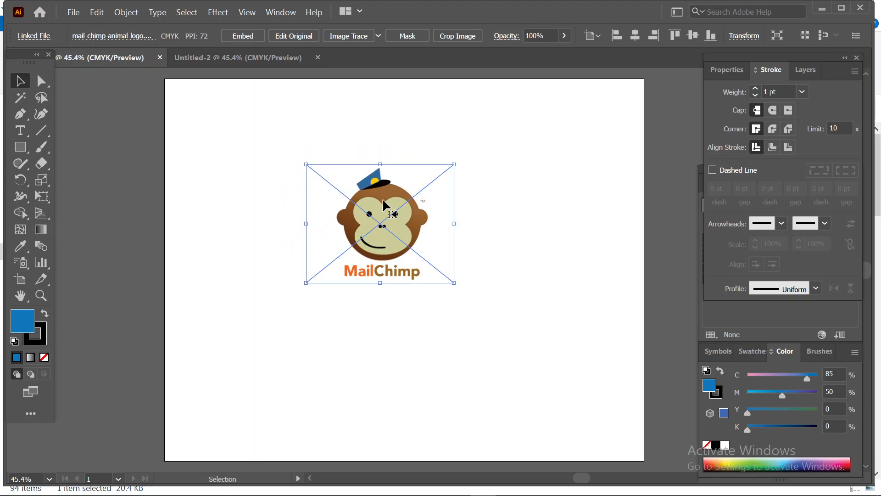
{"action": "left_click", "coordinate": [534, 165]}
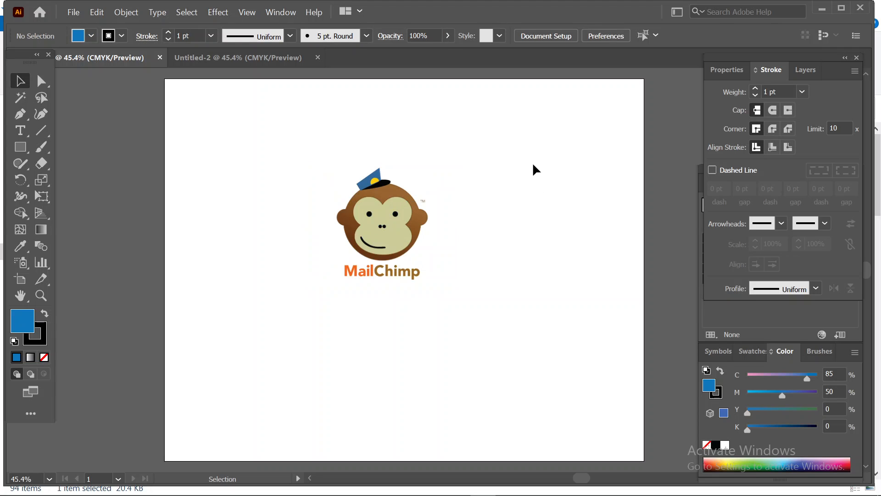
{"action": "left_click_drag", "start_coordinate": [288, 173], "coordinate": [419, 293]}
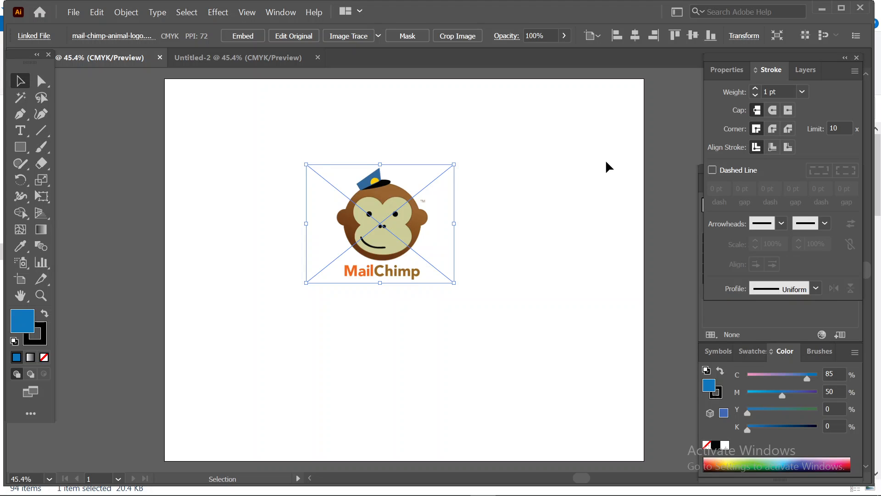
{"action": "key", "text": "XF86AudioLowerVolume"}
{"action": "key", "text": "XF86AudioLowerVolume"}
{"action": "key", "text": "XF86AudioRaiseVolume"}
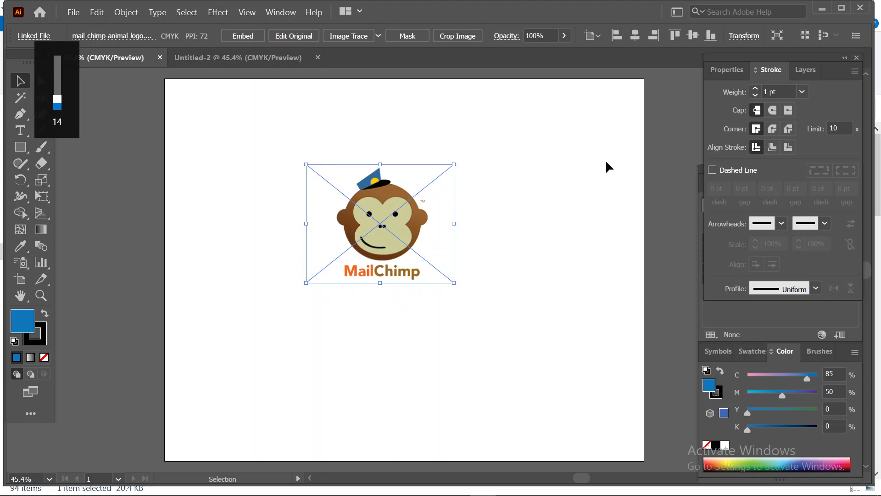
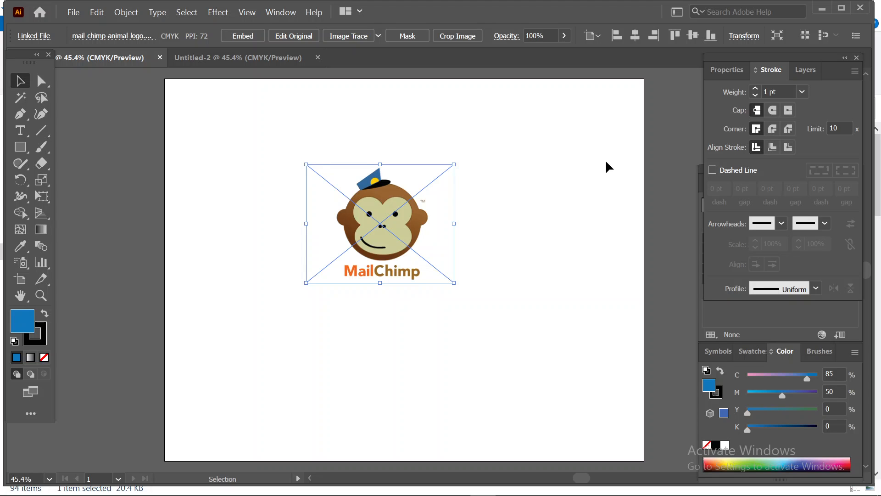
Step: Show the document's layers and lock Layer 1, which holds the MailChimp logo
{"action": "left_click", "coordinate": [802, 70]}
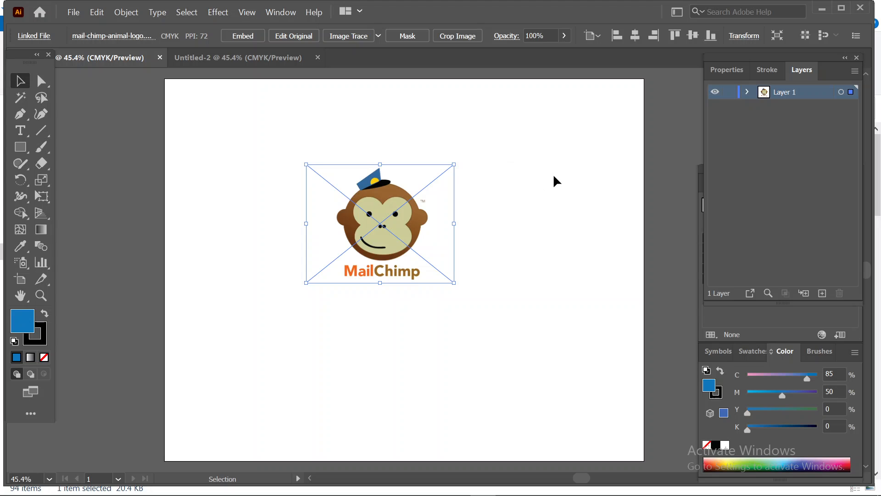
{"action": "left_click", "coordinate": [557, 158]}
{"action": "left_click", "coordinate": [388, 193]}
{"action": "left_click", "coordinate": [730, 93]}
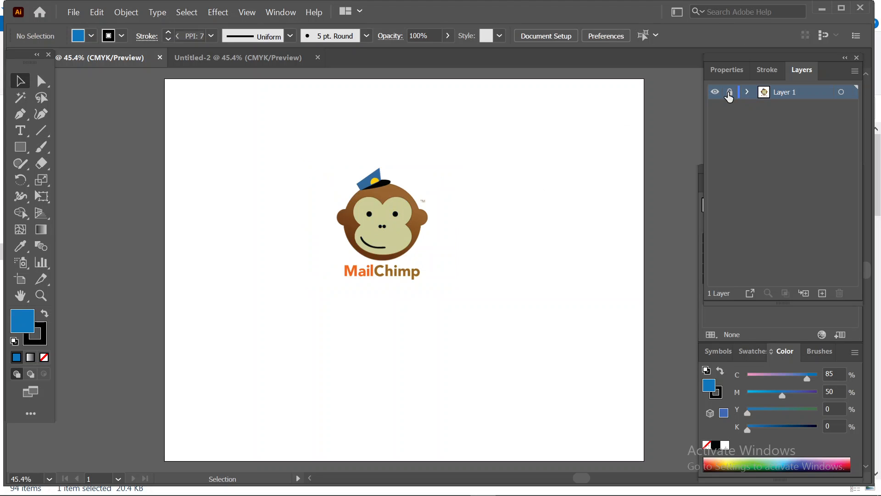
Step: Try to lower the opacity to 36% while the logo's layer is locked
{"action": "left_click", "coordinate": [448, 36]}
{"action": "left_click_drag", "start_coordinate": [415, 61], "coordinate": [412, 61]}
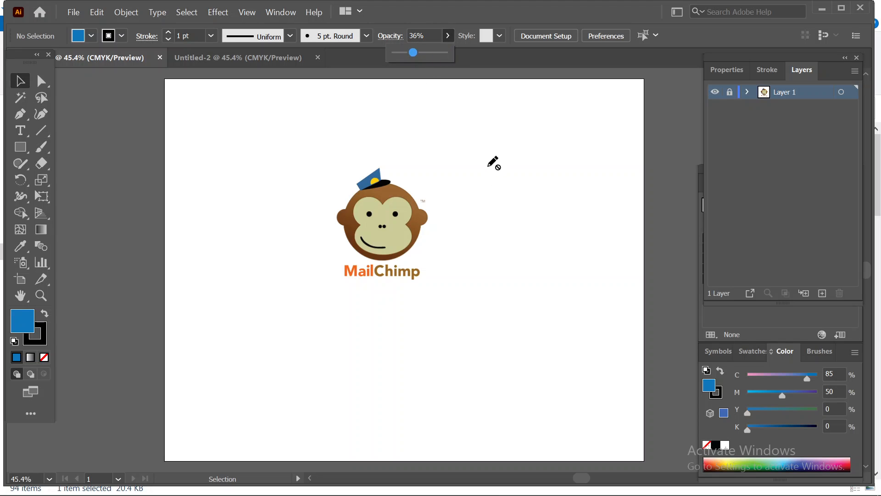
{"action": "left_click", "coordinate": [17, 80]}
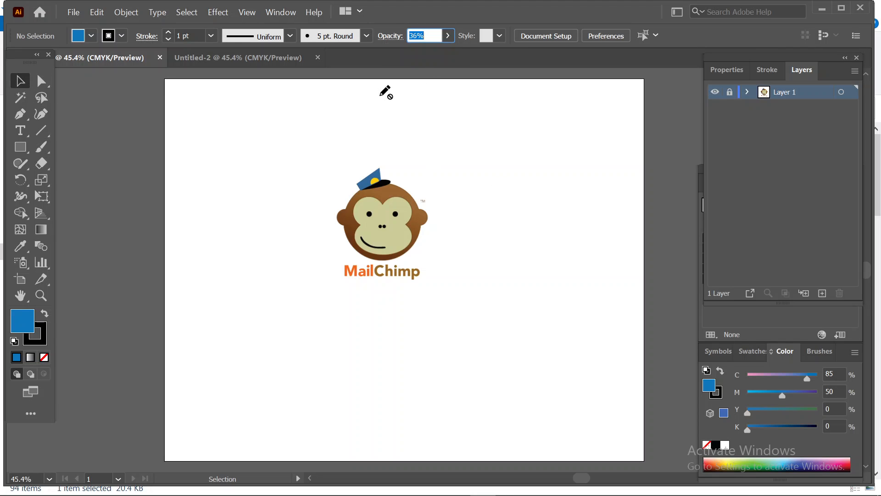
Step: Unlock Layer 1, select the MailChimp logo image and lower its opacity to 54%
{"action": "left_click", "coordinate": [729, 98]}
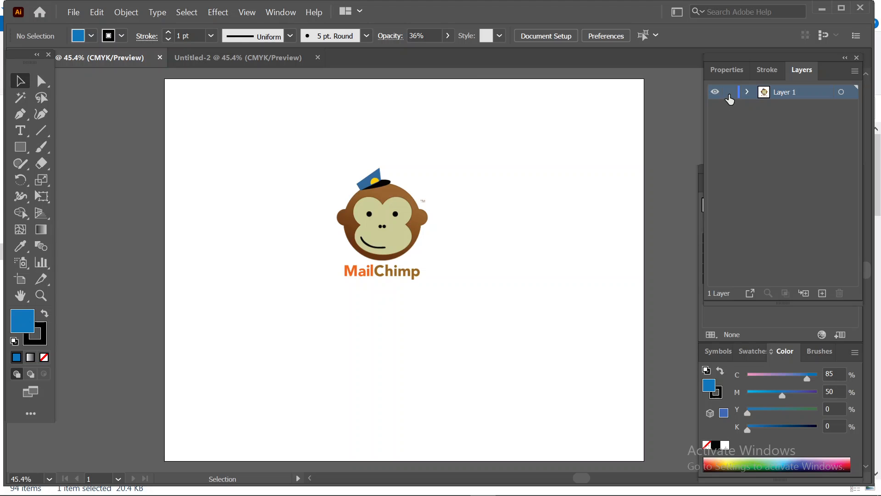
{"action": "left_click", "coordinate": [424, 173]}
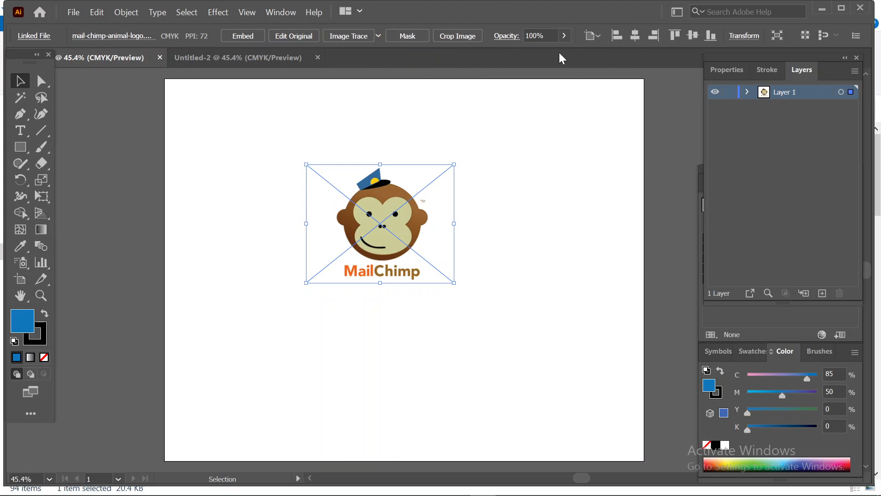
{"action": "left_click", "coordinate": [565, 36]}
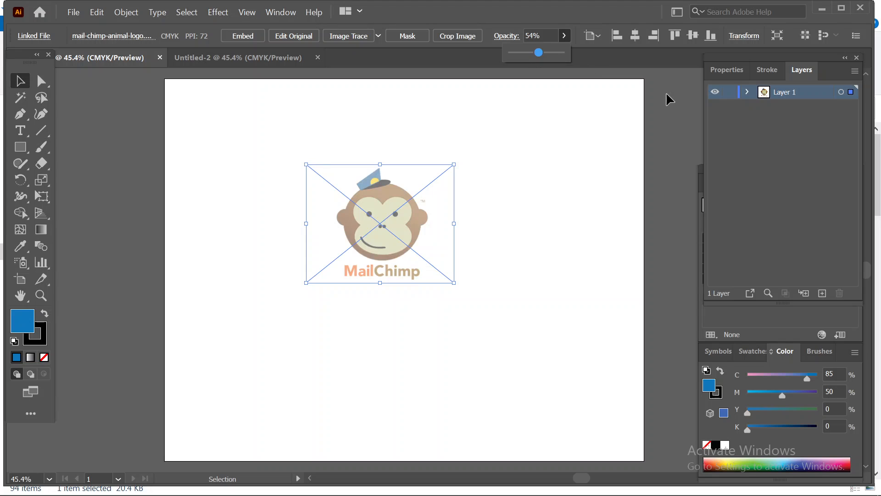
Step: Unlock Layer 1, select the MailChimp logo image and restore its opacity to 100%
{"action": "left_click", "coordinate": [729, 92]}
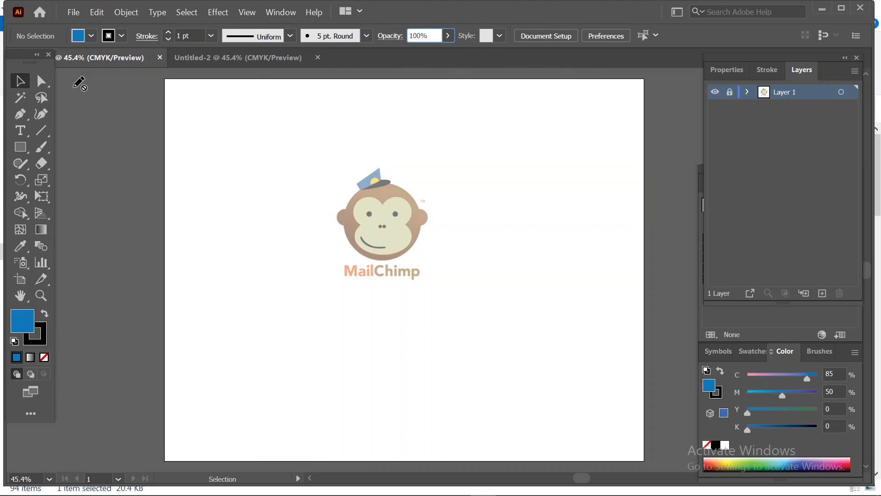
{"action": "left_click", "coordinate": [730, 93]}
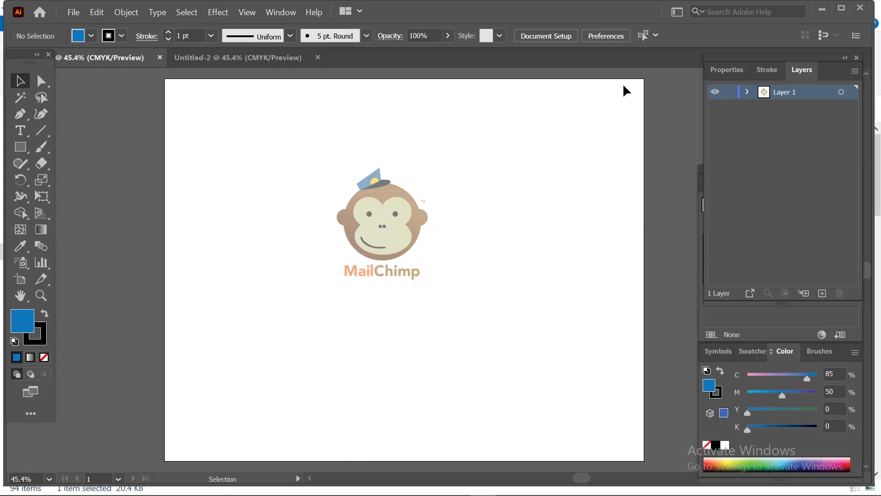
{"action": "left_click", "coordinate": [340, 228]}
{"action": "left_click", "coordinate": [564, 36]}
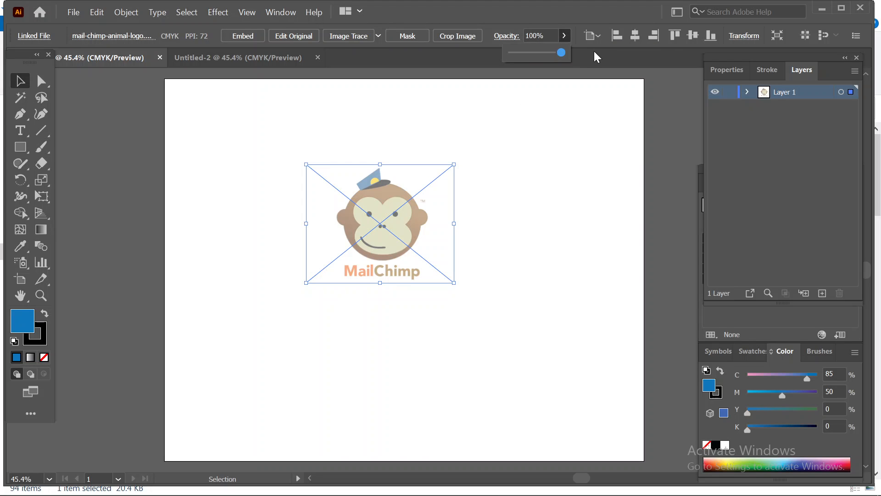
Step: Turn Layer 1 into a template layer and add a new empty layer above it
{"action": "left_click", "coordinate": [855, 70]}
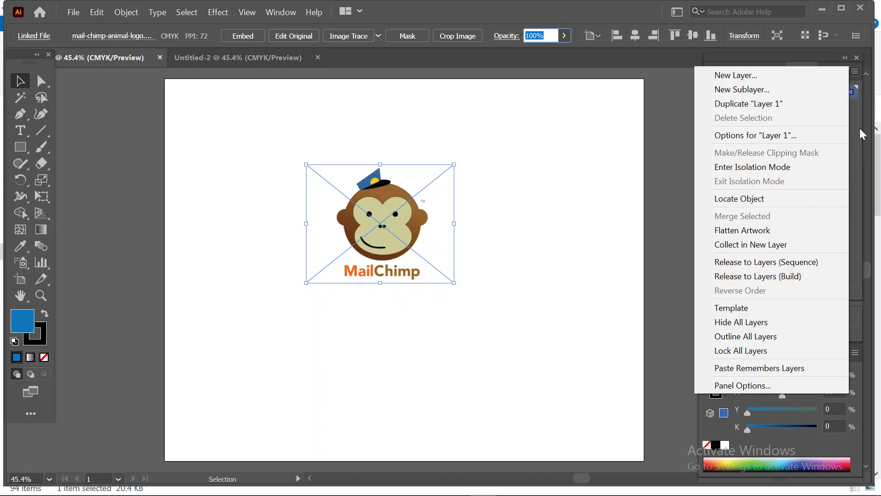
{"action": "left_click", "coordinate": [758, 305]}
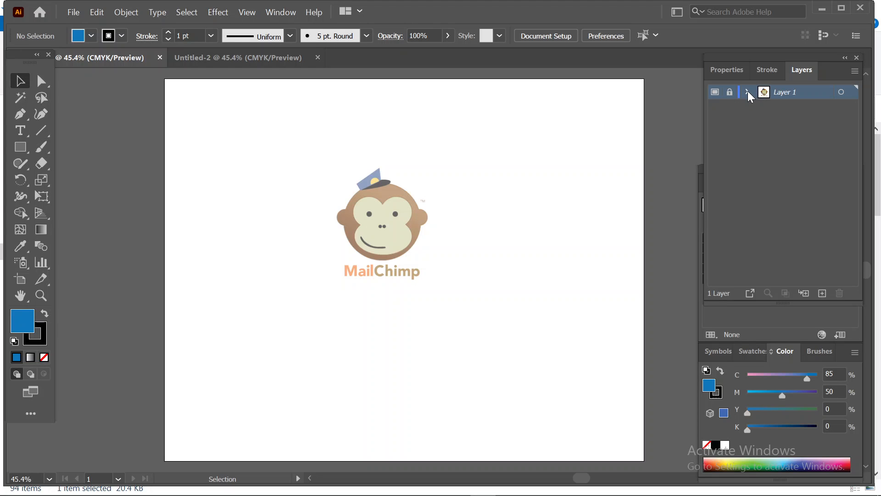
{"action": "left_click", "coordinate": [822, 292]}
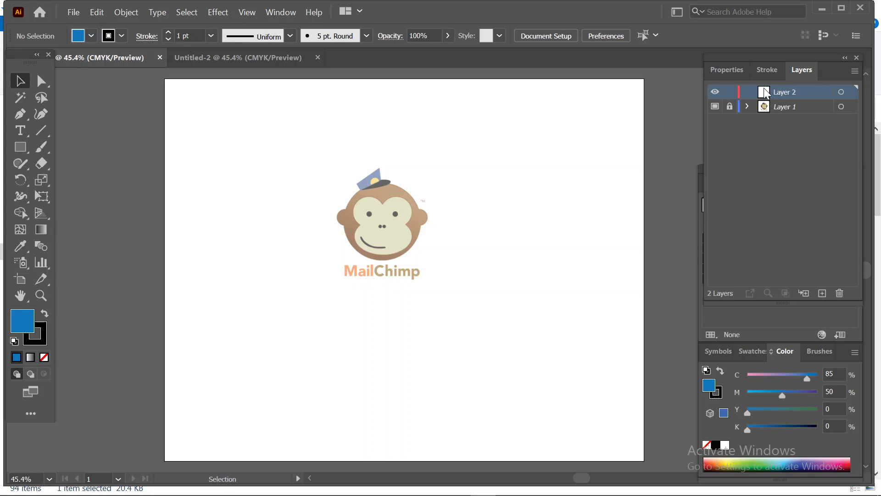
{"action": "left_click", "coordinate": [747, 107]}
{"action": "left_click", "coordinate": [748, 106]}
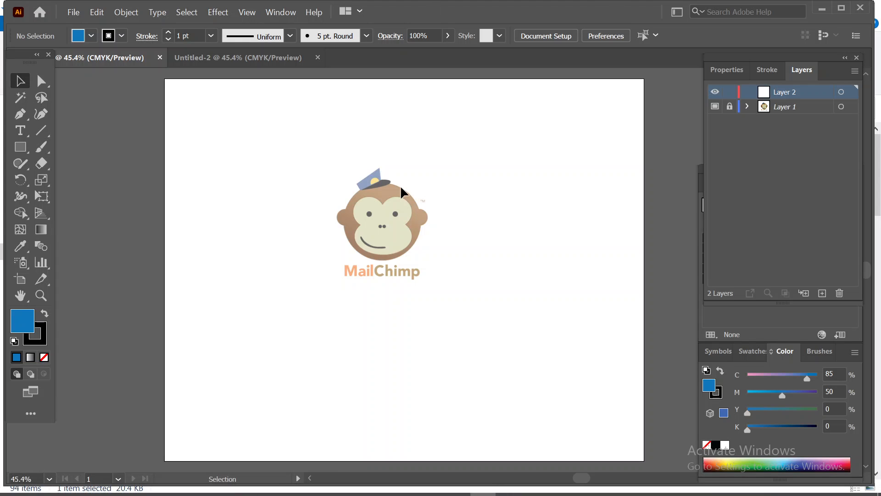
Step: Show the rulers and place a vertical guide through the middle of the monkey's face
{"action": "scroll", "coordinate": [391, 226], "scroll_direction": "up", "scroll_amount": 1}
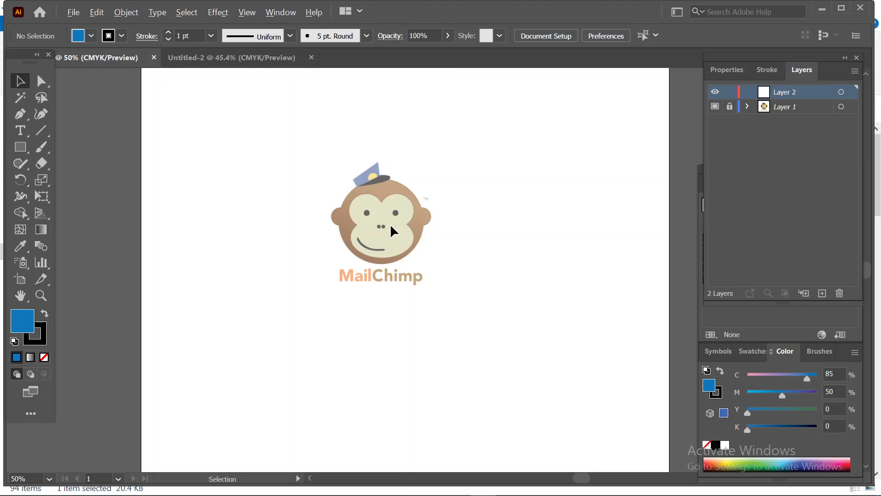
{"action": "scroll", "coordinate": [390, 226], "scroll_direction": "up", "scroll_amount": 4}
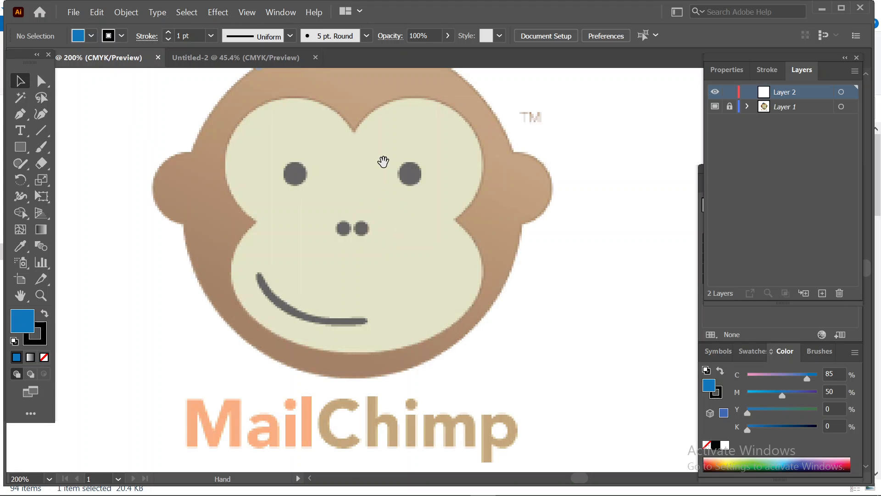
{"action": "left_click_drag", "start_coordinate": [384, 161], "coordinate": [386, 252]}
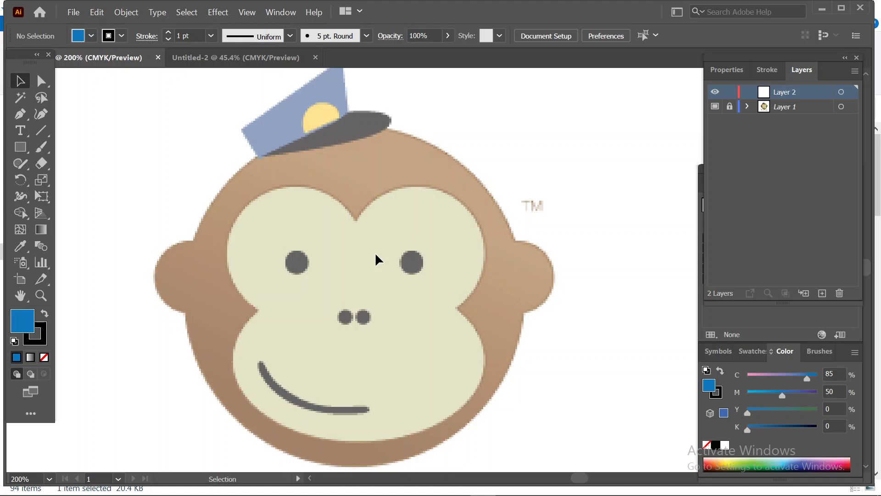
{"action": "key", "text": "ctrl+r"}
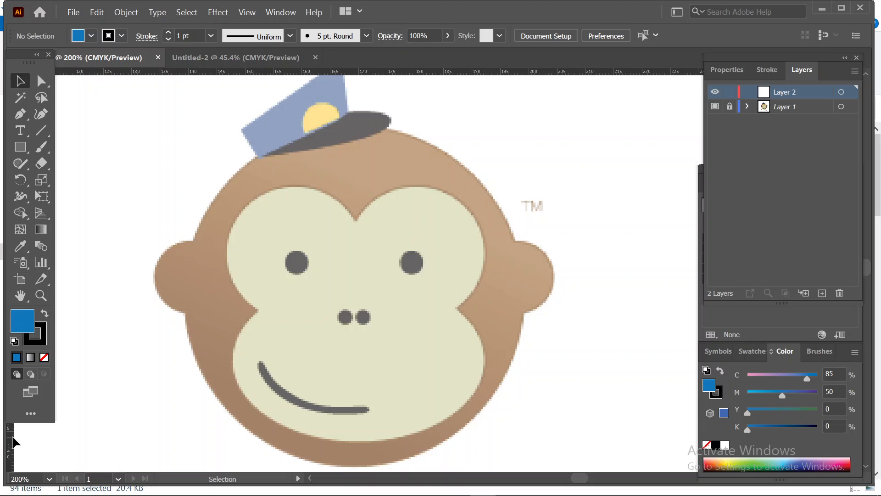
{"action": "left_click_drag", "start_coordinate": [17, 443], "coordinate": [356, 424]}
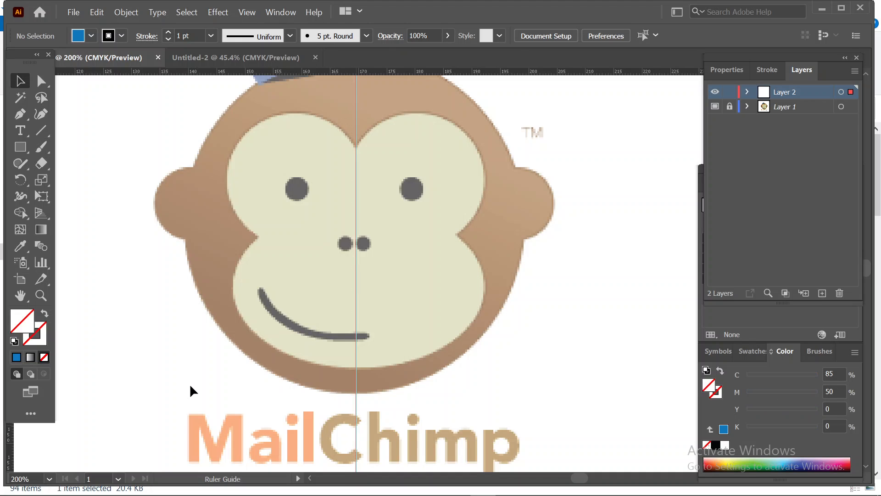
Step: Lock the guides so the vertical center guide cannot be moved
{"action": "scroll", "coordinate": [189, 384], "scroll_direction": "up", "scroll_amount": 1}
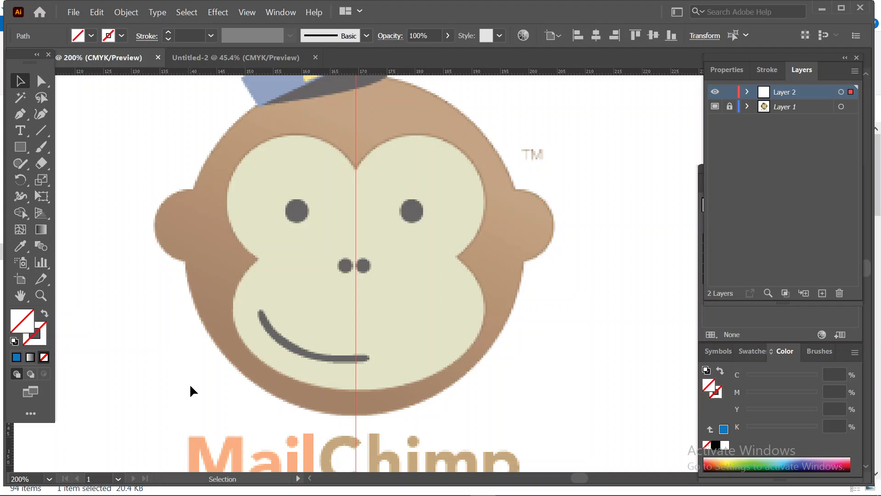
{"action": "right_click", "coordinate": [356, 425]}
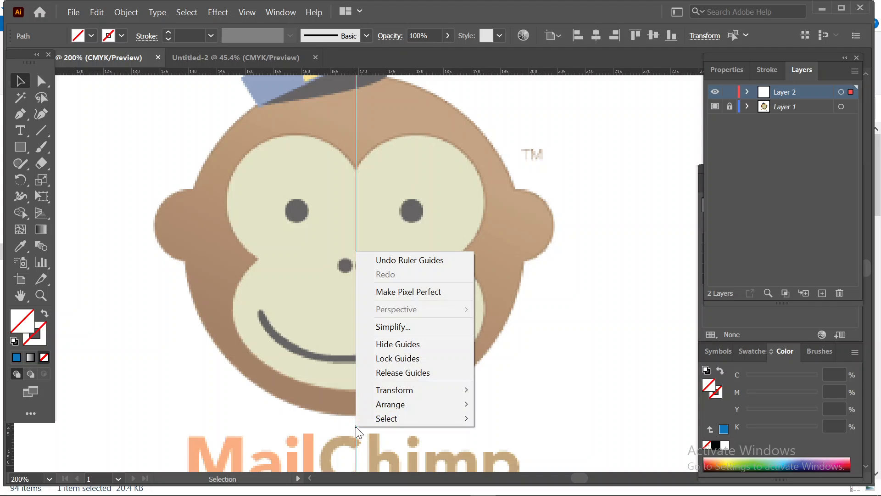
{"action": "left_click", "coordinate": [405, 357]}
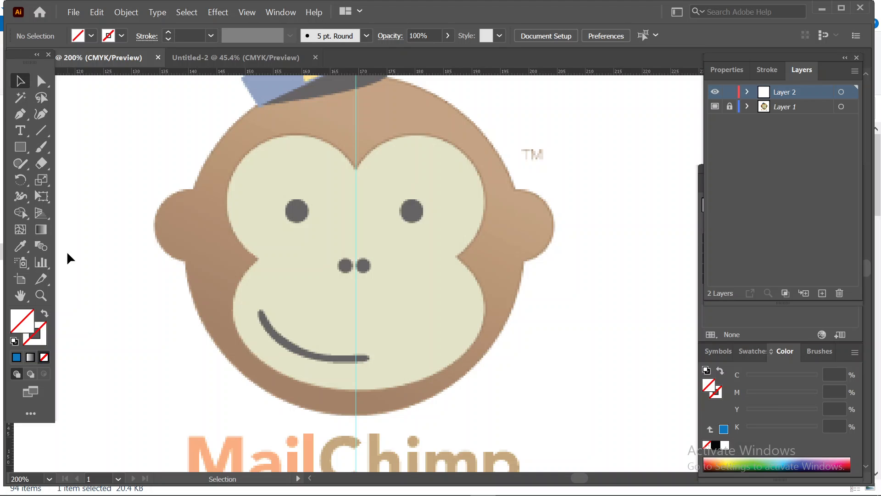
Step: Start a Pen path on the guide at the top of the head and curve it to the left ear's upper joint, ending in a corner point
{"action": "scroll", "coordinate": [270, 229], "scroll_direction": "up", "scroll_amount": 1}
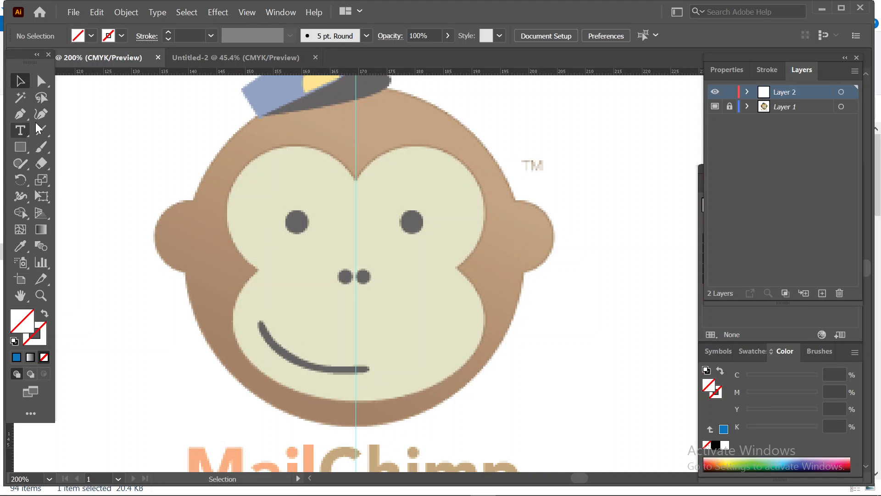
{"action": "left_click", "coordinate": [18, 114]}
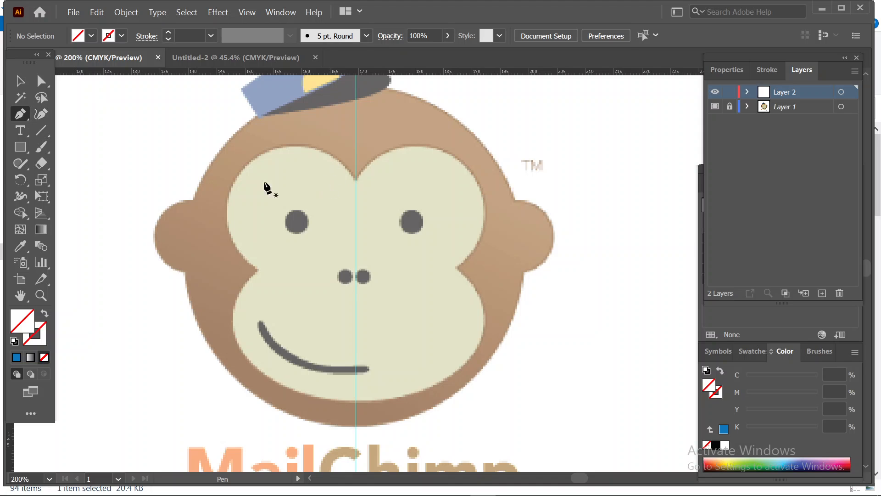
{"action": "scroll", "coordinate": [223, 190], "scroll_direction": "up", "scroll_amount": 1}
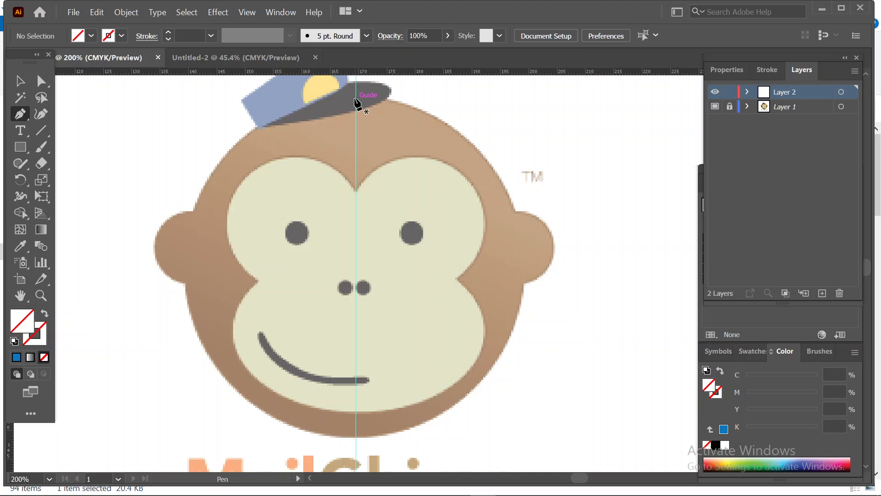
{"action": "left_click", "coordinate": [356, 97]}
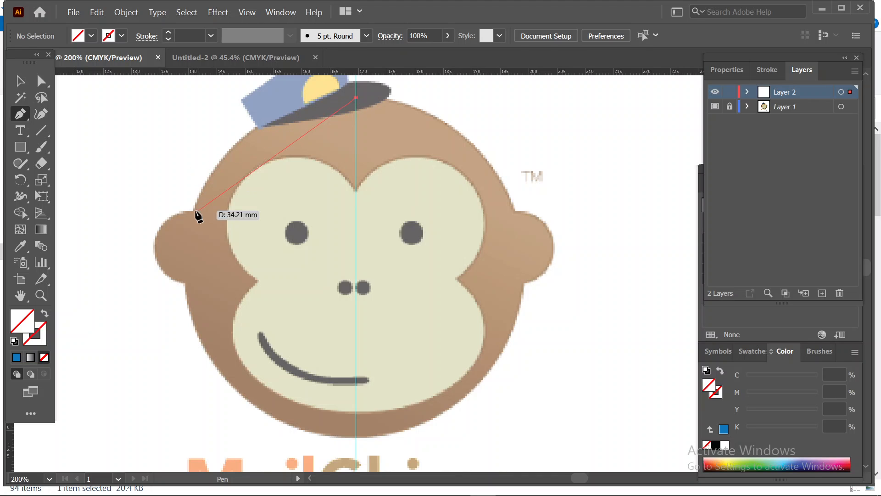
{"action": "left_click_drag", "start_coordinate": [195, 209], "coordinate": [151, 323]}
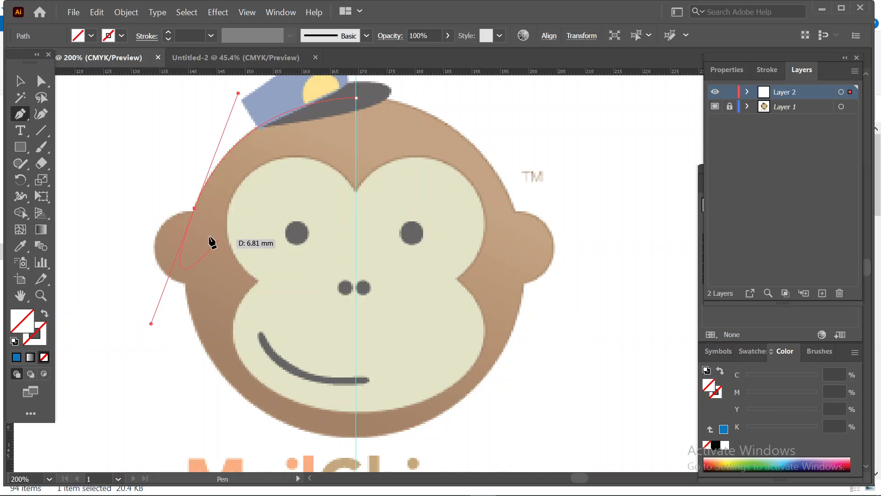
{"action": "left_click", "coordinate": [195, 209]}
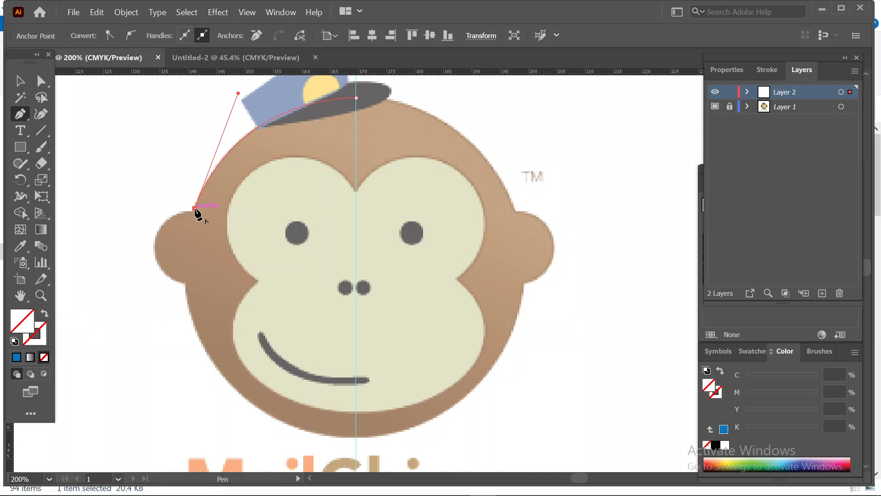
Step: Trace the left ear with curved Pen segments down to its lower joint with the head
{"action": "left_click_drag", "start_coordinate": [187, 281], "coordinate": [256, 331]}
{"action": "key", "text": "ctrl+z"}
{"action": "left_click_drag", "start_coordinate": [154, 249], "coordinate": [215, 281]}
{"action": "left_click", "coordinate": [153, 246]}
{"action": "left_click", "coordinate": [185, 280]}
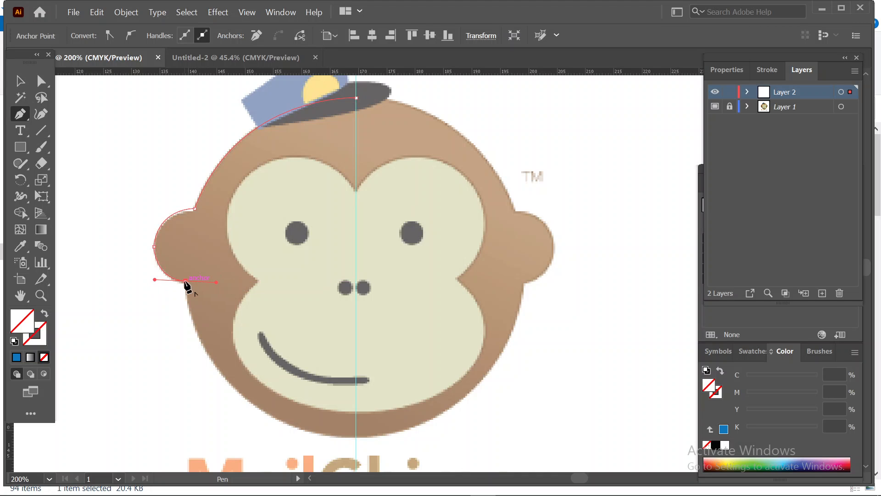
Step: Curve the path along the left jaw to the bottom of the head on the guide and end the open path
{"action": "scroll", "coordinate": [202, 355], "scroll_direction": "down", "scroll_amount": 4}
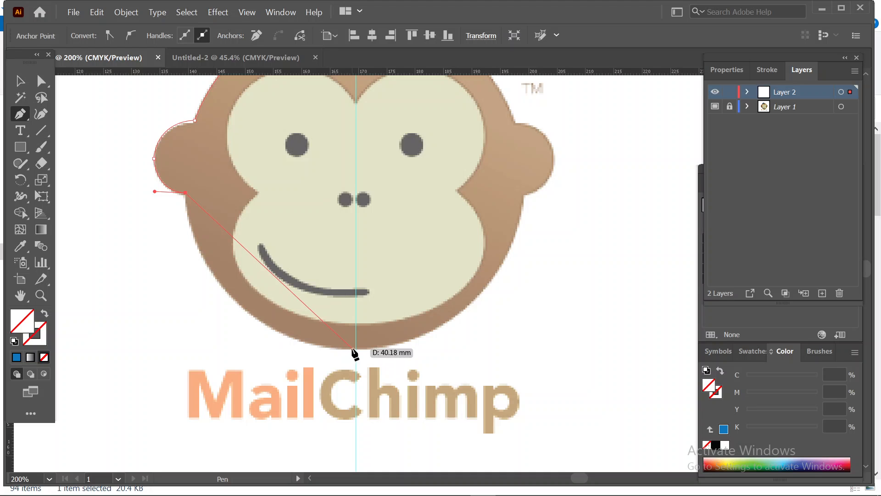
{"action": "left_click_drag", "start_coordinate": [356, 349], "coordinate": [513, 349]}
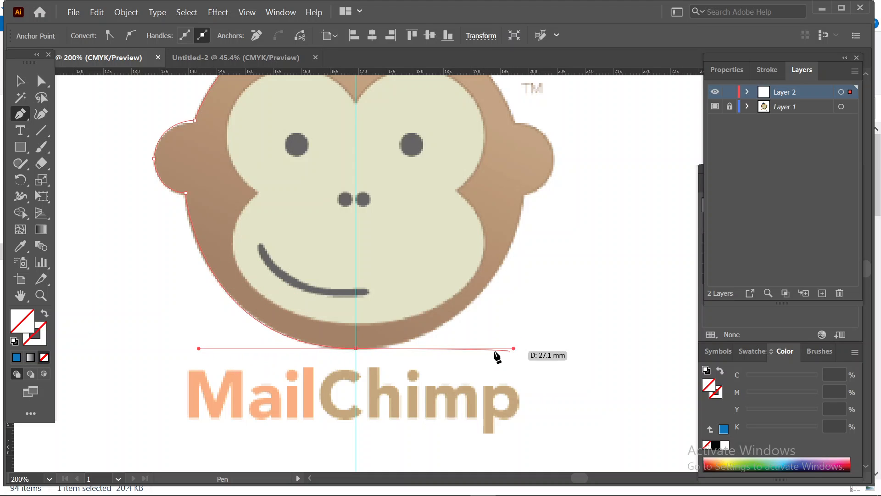
{"action": "scroll", "coordinate": [440, 361], "scroll_direction": "up", "scroll_amount": 1}
{"action": "scroll", "coordinate": [443, 362], "scroll_direction": "up", "scroll_amount": 2}
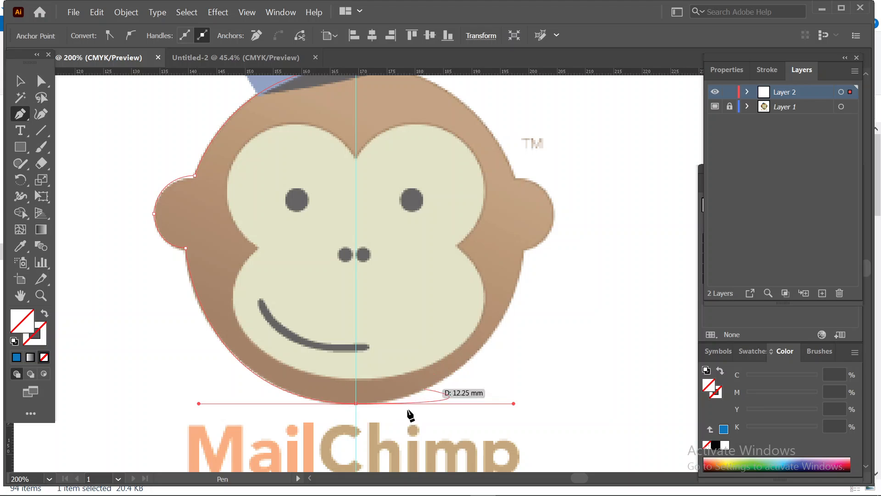
{"action": "left_click", "coordinate": [356, 404]}
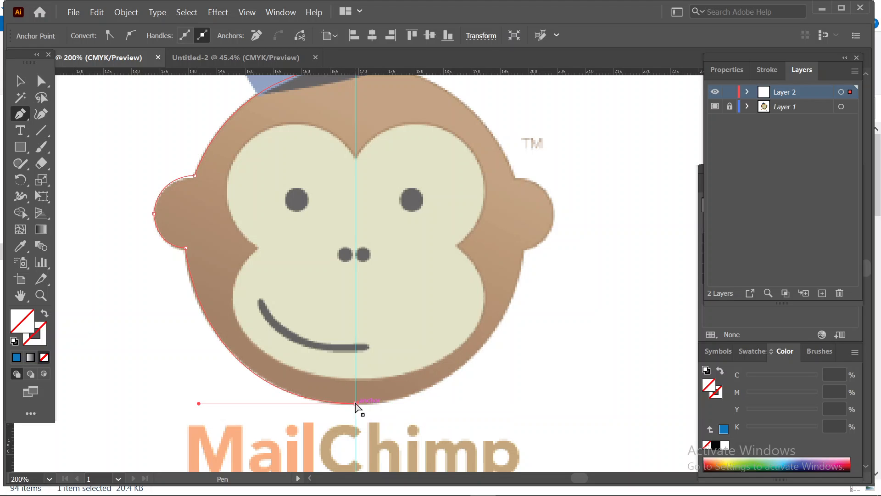
{"action": "left_click", "coordinate": [350, 351], "text": "ctrl"}
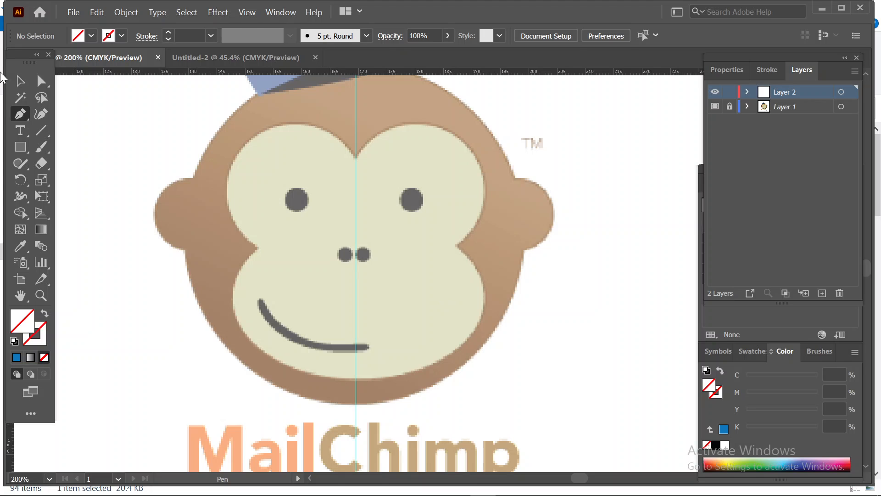
Step: Select the traced left half of the head outline and give it a 1 pt black stroke
{"action": "left_click", "coordinate": [19, 81]}
{"action": "left_click_drag", "start_coordinate": [167, 130], "coordinate": [236, 161]}
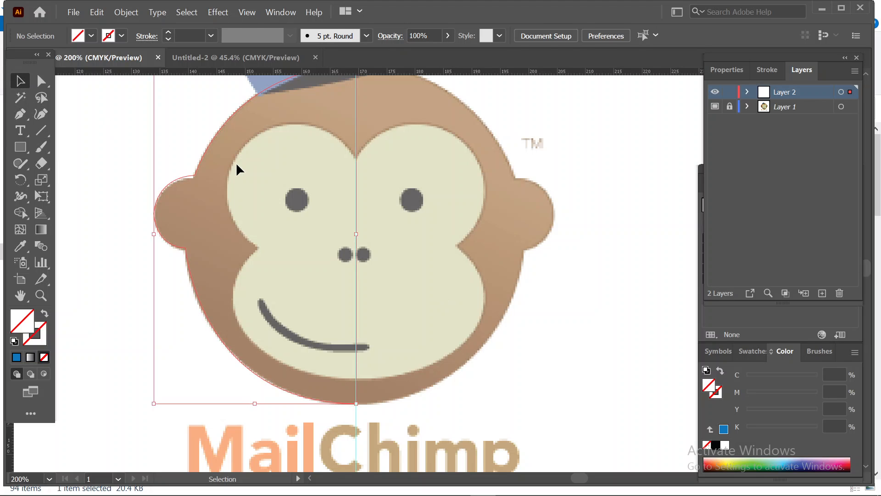
{"action": "left_click", "coordinate": [168, 33]}
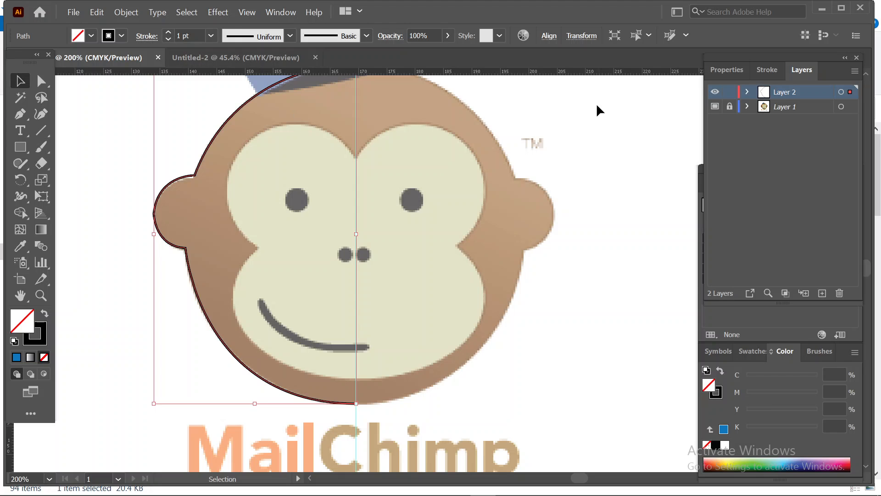
{"action": "left_click", "coordinate": [621, 208]}
Step: Create a mirrored copy of the left head outline by reflecting it about the vertical axis at 90°
{"action": "scroll", "coordinate": [621, 209], "scroll_direction": "up", "scroll_amount": 3}
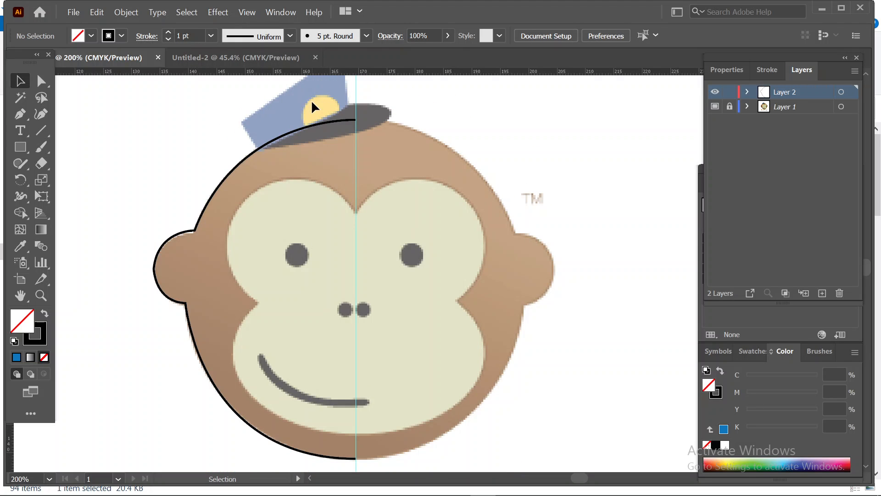
{"action": "left_click_drag", "start_coordinate": [223, 186], "coordinate": [233, 193]}
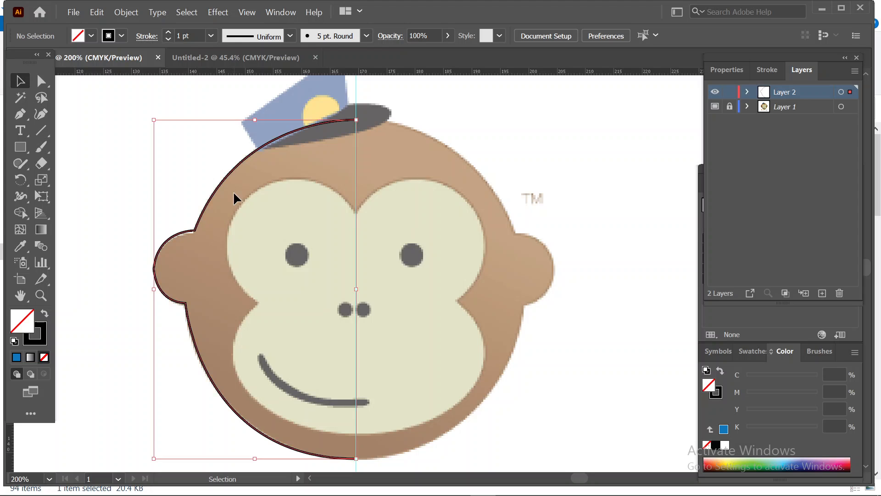
{"action": "right_click", "coordinate": [220, 181]}
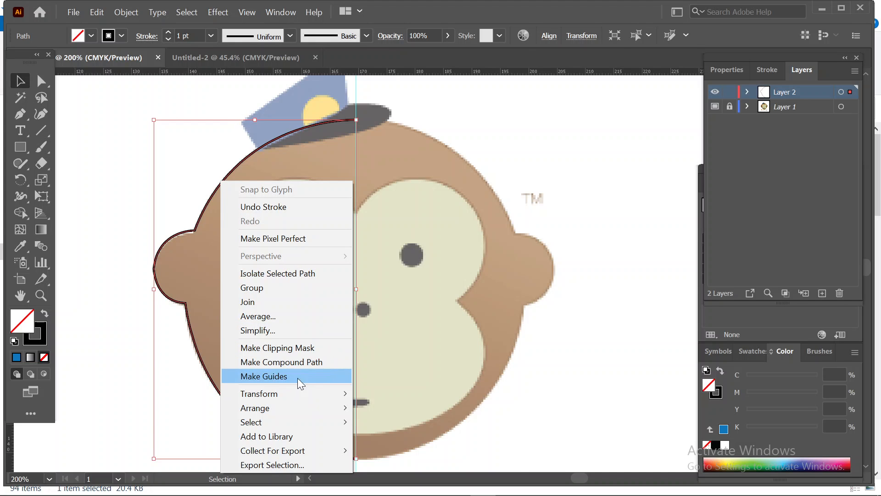
{"action": "mouse_move", "coordinate": [329, 391]}
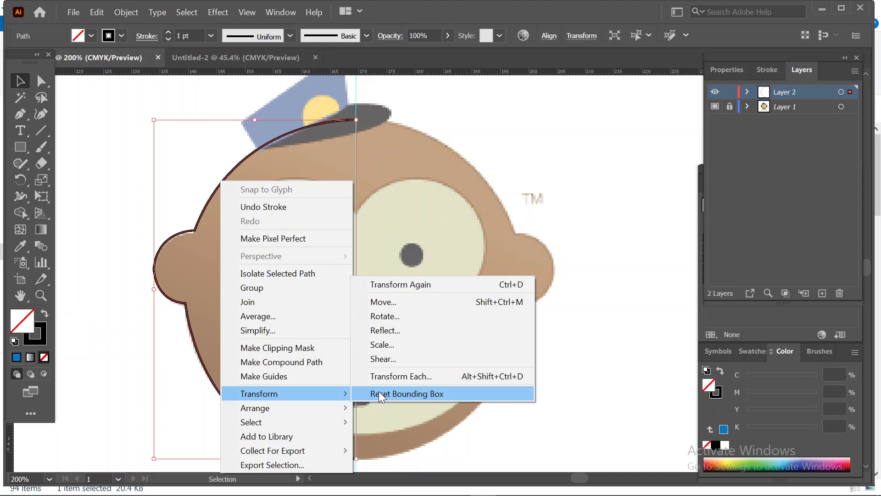
{"action": "left_click", "coordinate": [412, 334]}
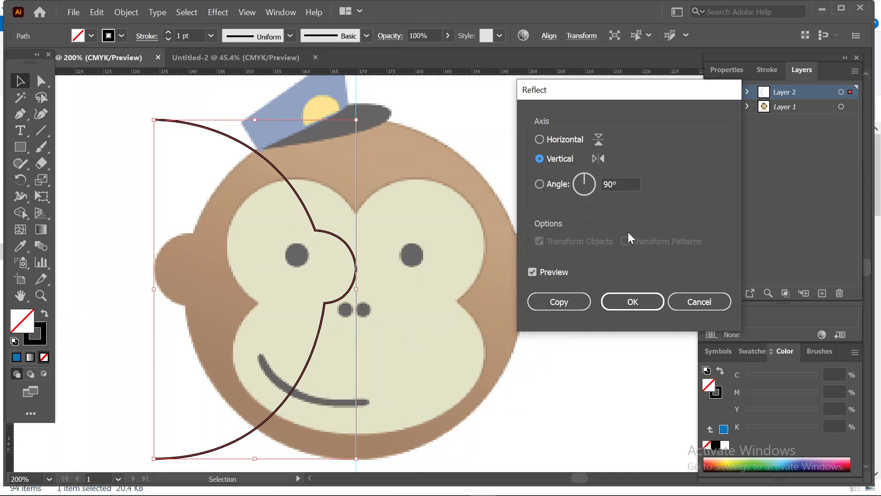
{"action": "left_click", "coordinate": [572, 298]}
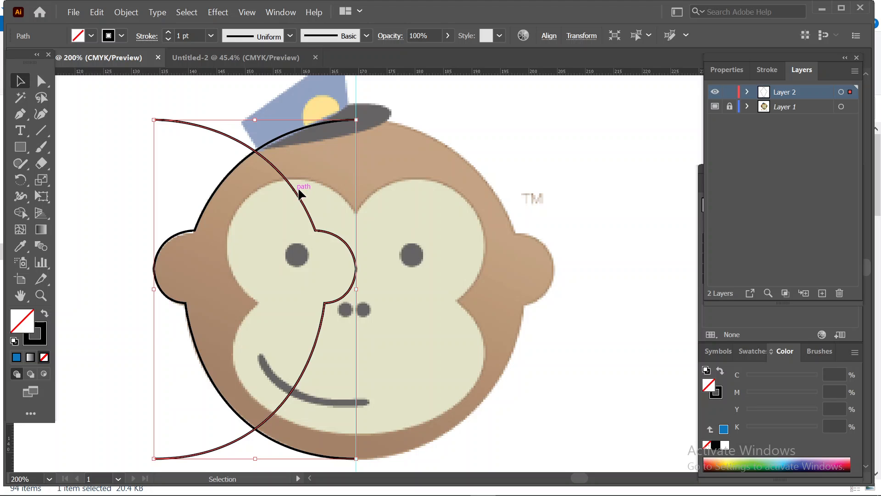
Step: Move the mirrored half outline to the other side of the centre guide so the two halves meet at top and bottom
{"action": "left_click_drag", "start_coordinate": [295, 189], "coordinate": [496, 204]}
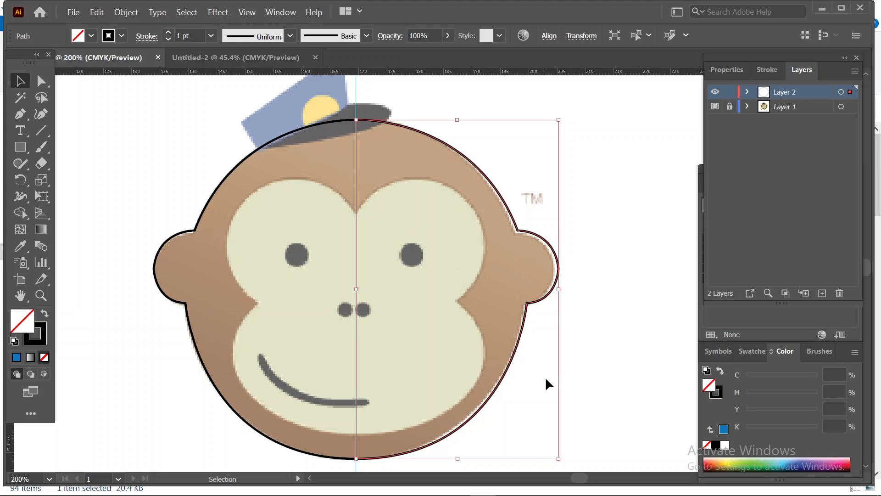
{"action": "left_click", "coordinate": [610, 266]}
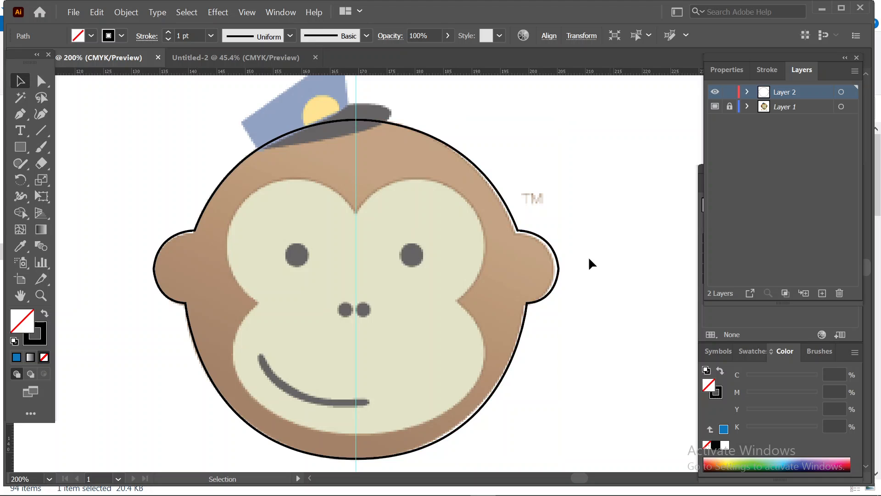
Step: Nudge the right ear's three anchor points slightly left and raise the bottom anchor's handle to fit the template
{"action": "left_click", "coordinate": [42, 81]}
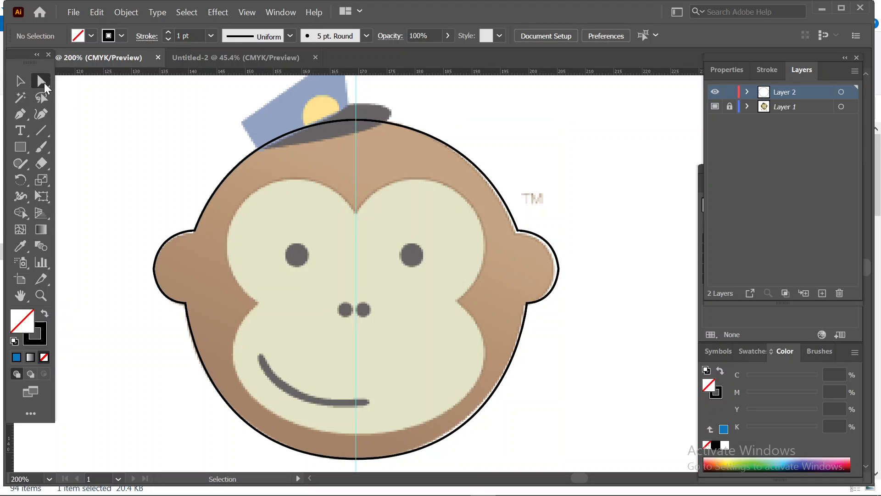
{"action": "left_click_drag", "start_coordinate": [580, 247], "coordinate": [556, 303]}
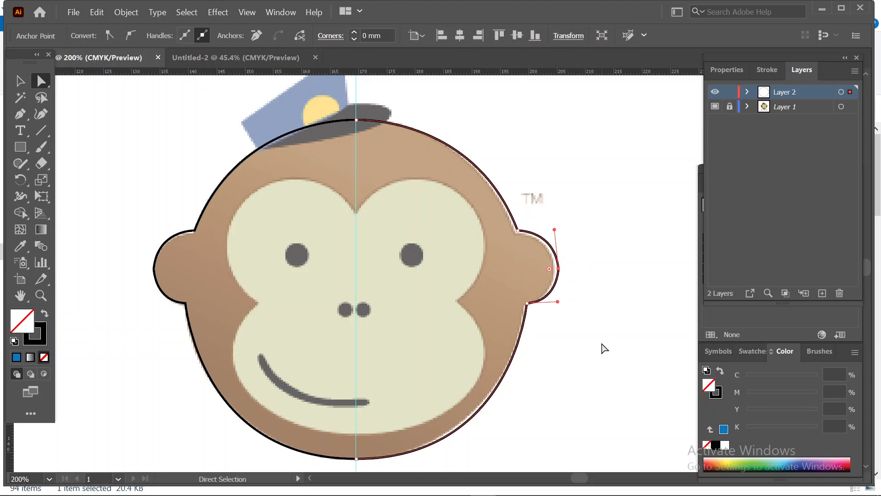
{"action": "key", "text": "Left"}
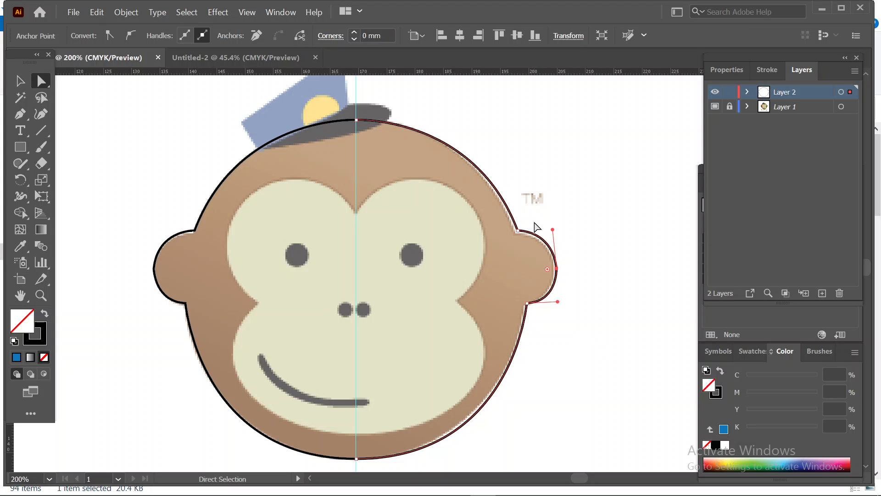
{"action": "left_click", "coordinate": [518, 230]}
{"action": "key", "text": "Left"}
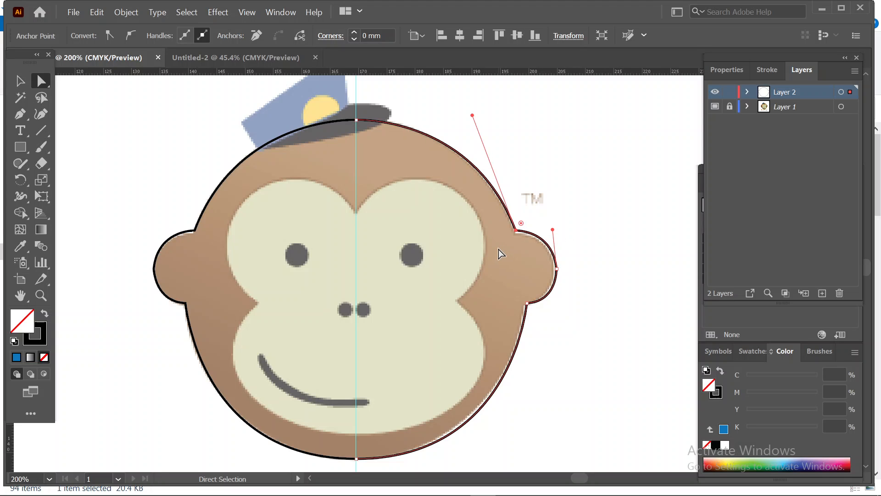
{"action": "left_click", "coordinate": [525, 301]}
{"action": "key", "text": "Left"}
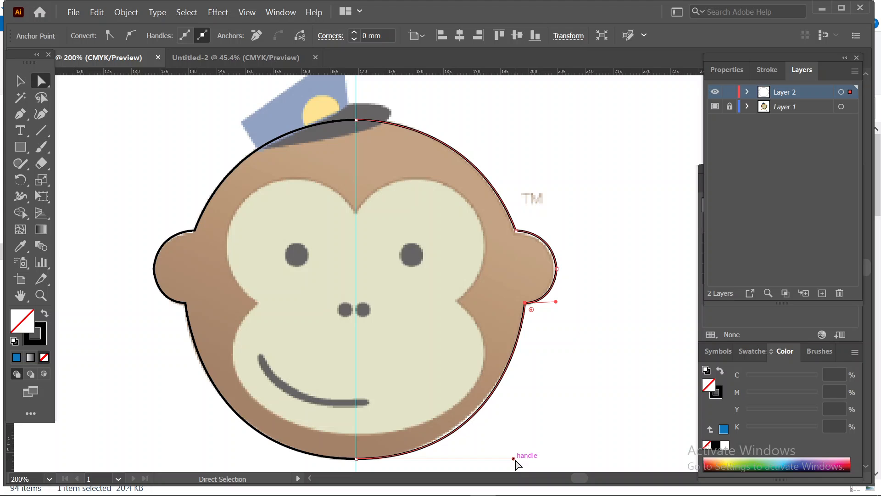
{"action": "left_click_drag", "start_coordinate": [514, 458], "coordinate": [511, 453]}
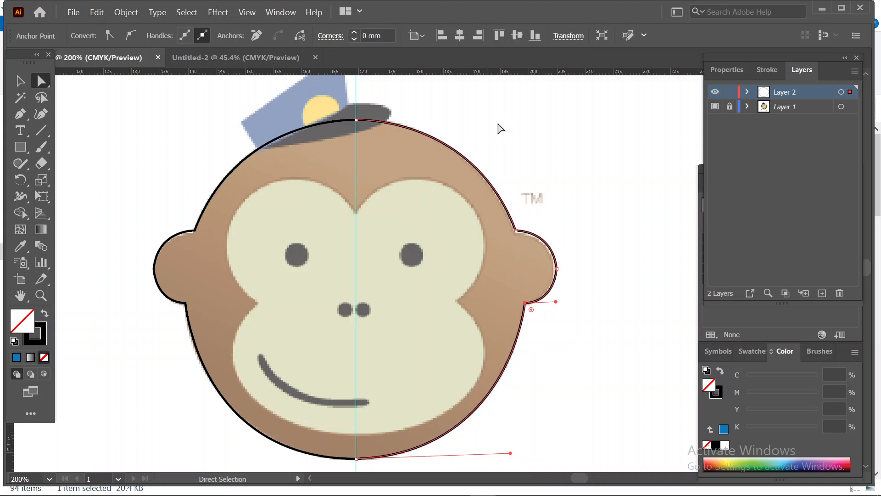
{"action": "left_click", "coordinate": [20, 82]}
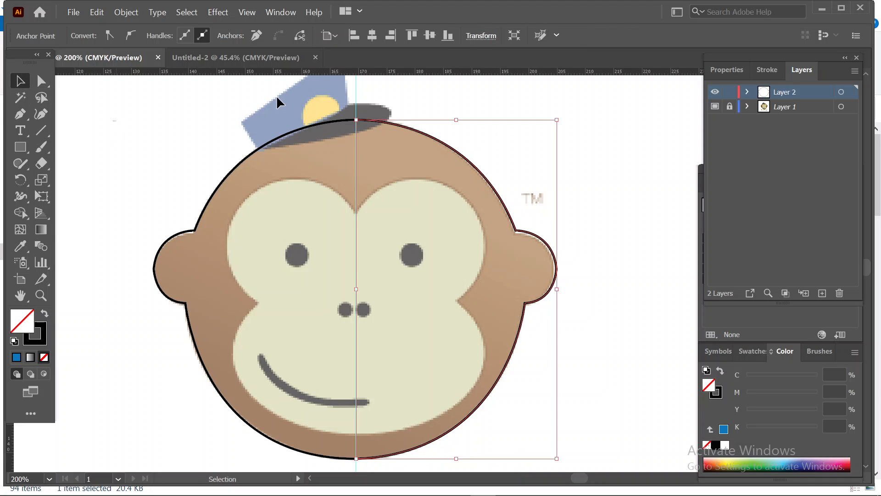
{"action": "left_click", "coordinate": [276, 95]}
Step: Join the two overlapping top endpoints of the head halves with a corner point
{"action": "left_click", "coordinate": [36, 81]}
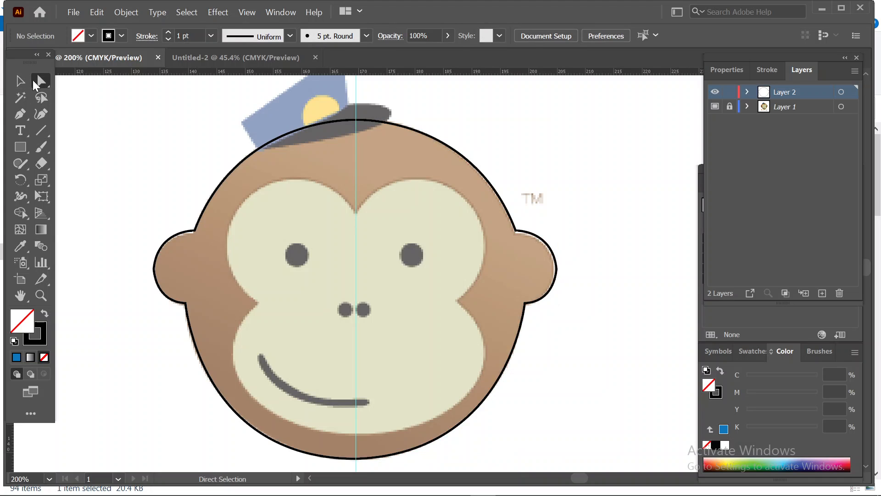
{"action": "left_click", "coordinate": [379, 140]}
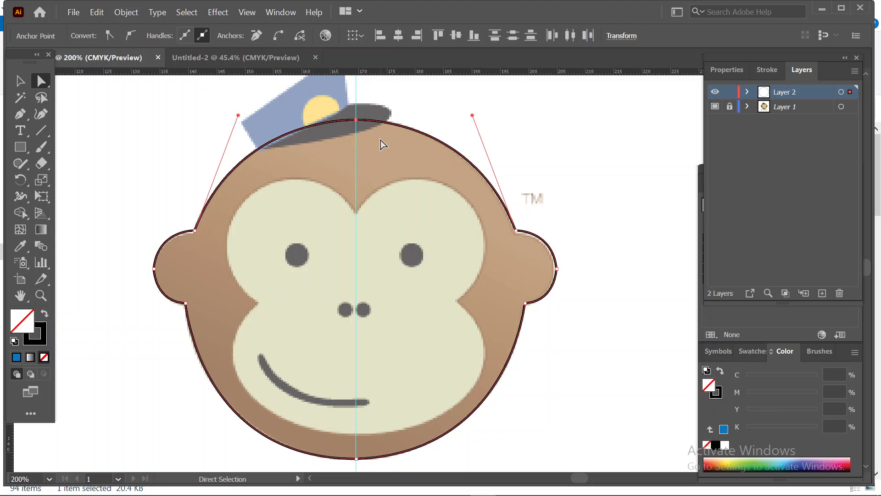
{"action": "key", "text": "ctrl"}
{"action": "key", "text": "shift"}
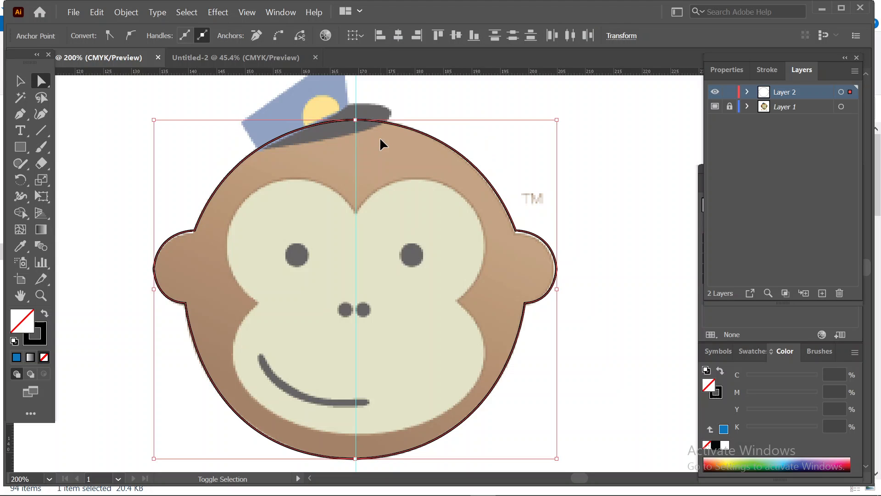
{"action": "key", "text": "ctrl+j"}
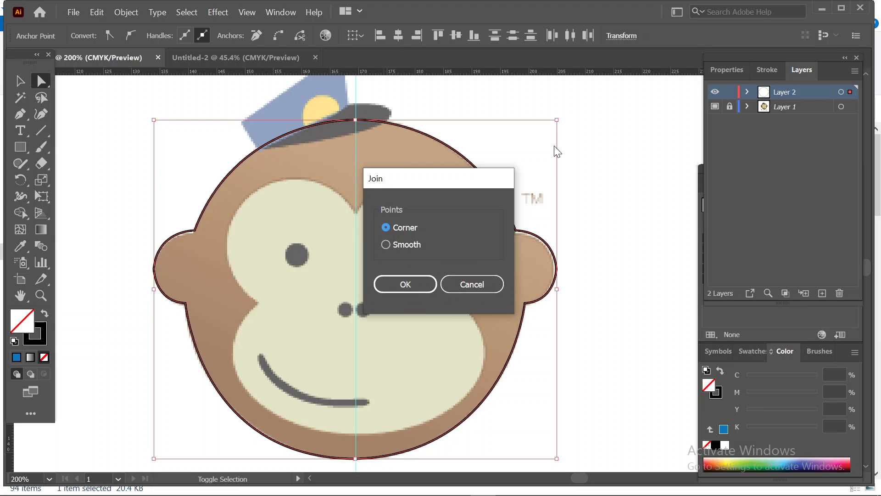
{"action": "left_click", "coordinate": [423, 281]}
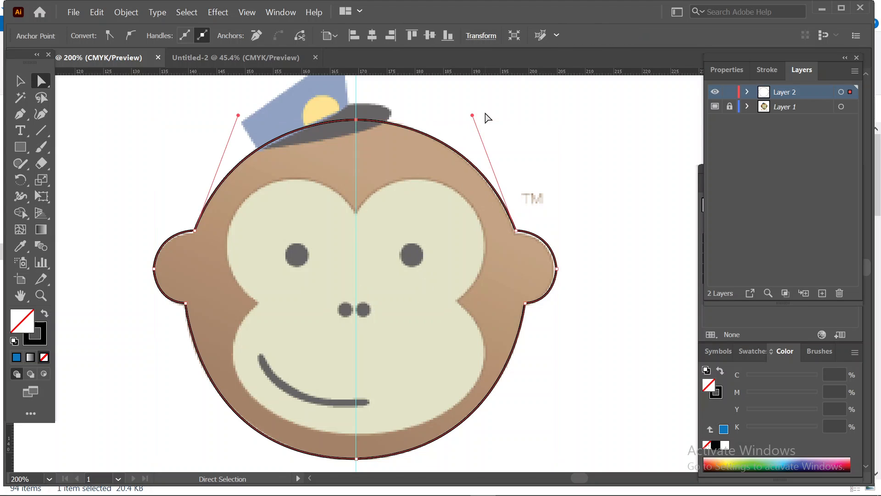
Step: Join the two overlapping bottom endpoints under the chin with a corner point to close the head outline
{"action": "scroll", "coordinate": [487, 117], "scroll_direction": "down", "scroll_amount": 4}
{"action": "left_click", "coordinate": [553, 310]}
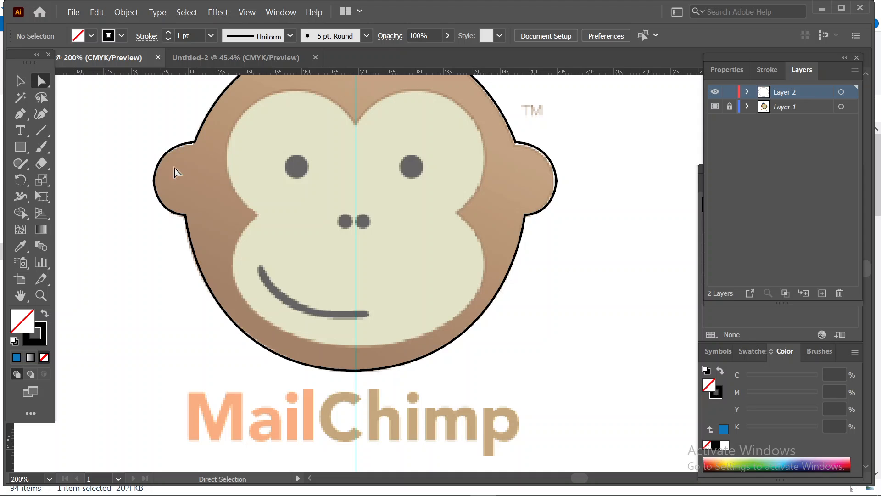
{"action": "left_click_drag", "start_coordinate": [346, 360], "coordinate": [511, 403]}
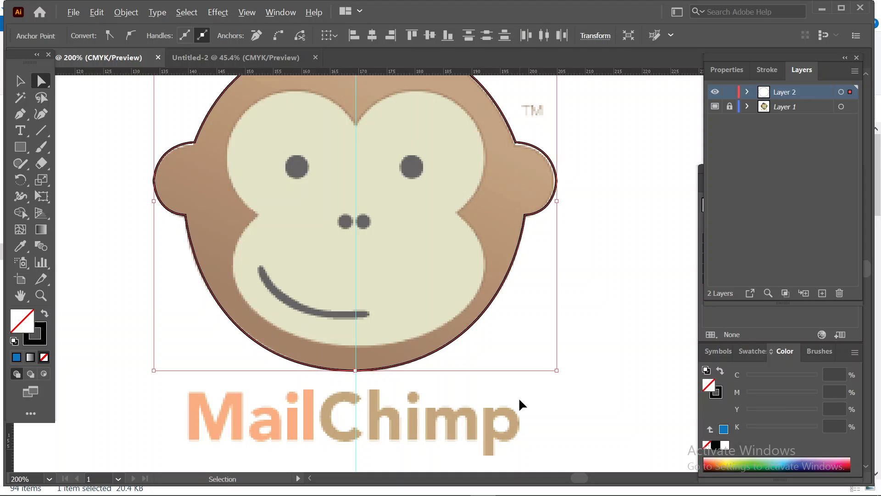
{"action": "key", "text": "ctrl+shift+alt+j"}
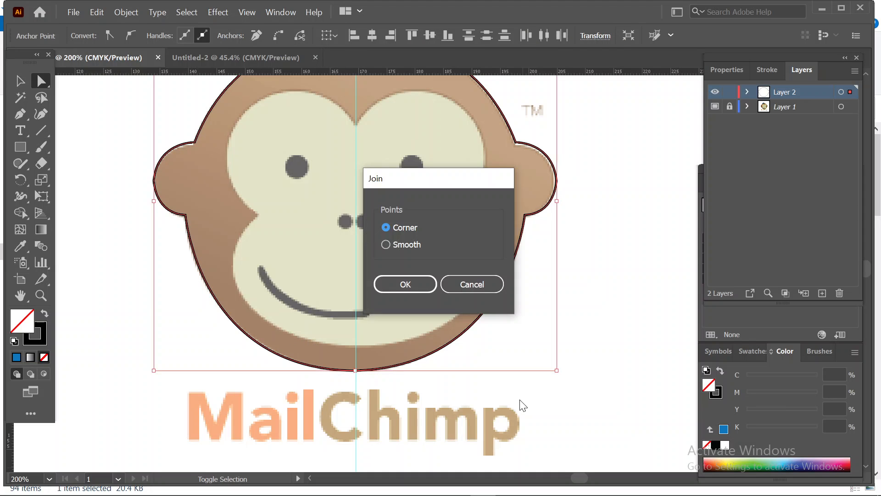
{"action": "left_click", "coordinate": [405, 285]}
Step: Fill the closed head shape with the tan colour sampled from the template's forehead using the Eyedropper
{"action": "scroll", "coordinate": [643, 271], "scroll_direction": "up", "scroll_amount": 2}
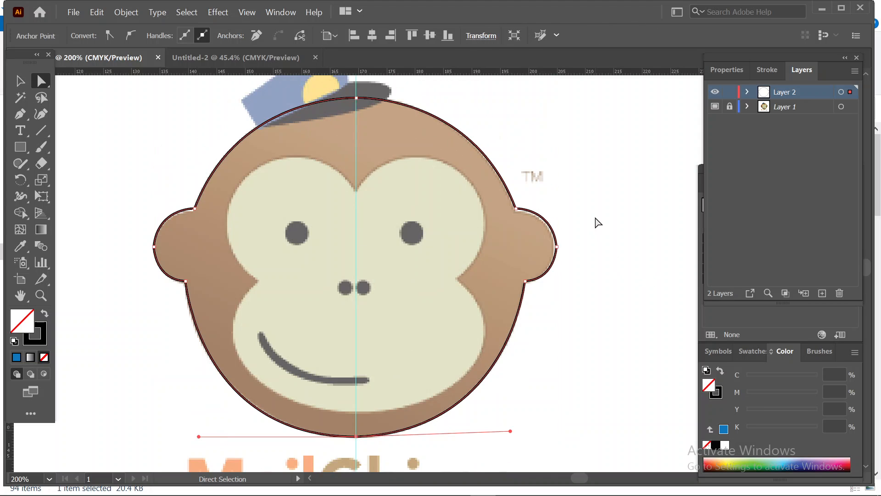
{"action": "left_click", "coordinate": [21, 245]}
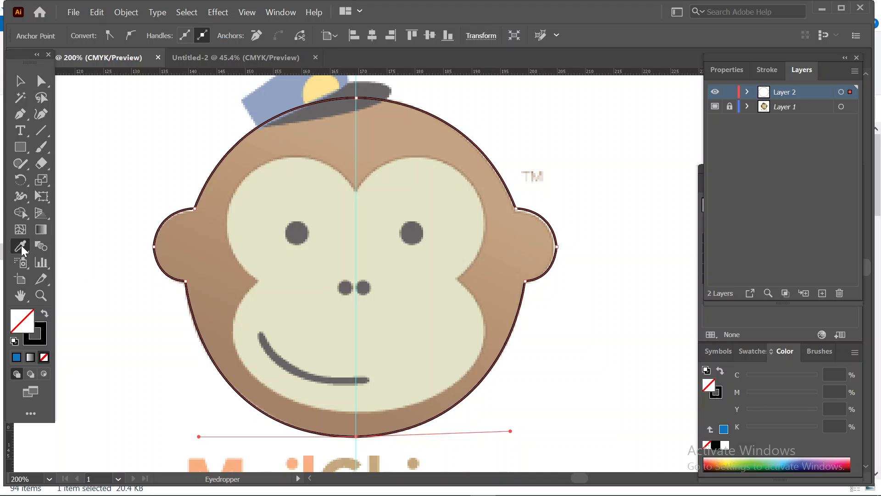
{"action": "left_click", "coordinate": [333, 137]}
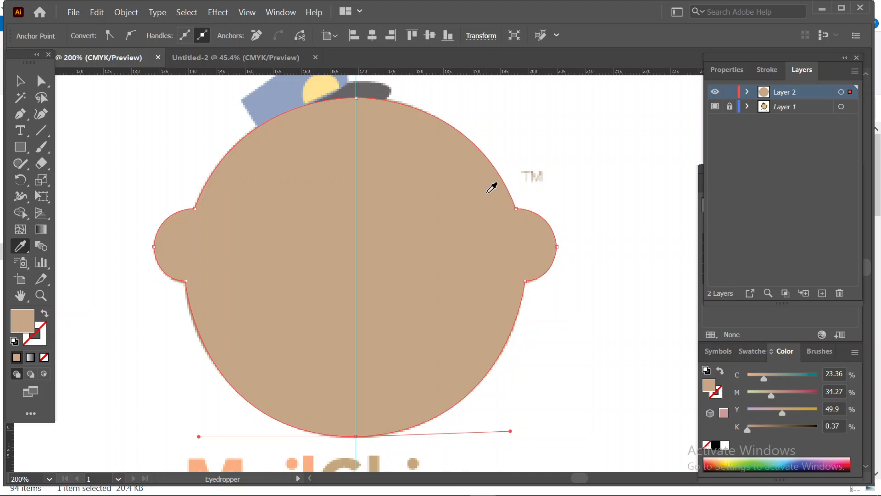
Step: Send the filled head shape to the back of the stacking order
{"action": "left_click", "coordinate": [19, 83]}
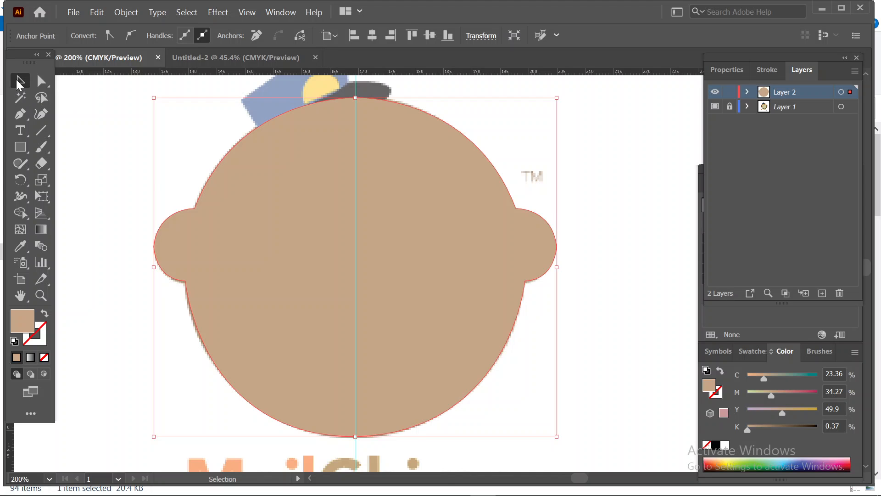
{"action": "right_click", "coordinate": [377, 160]}
{"action": "mouse_move", "coordinate": [478, 388]}
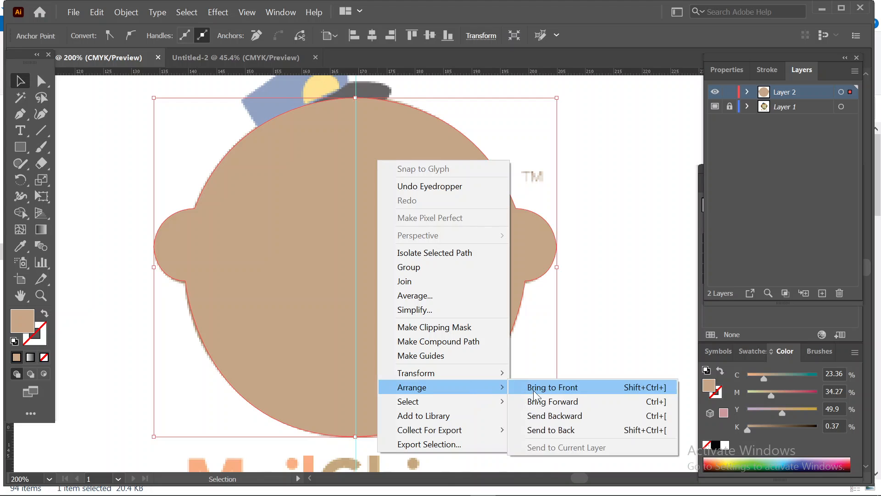
{"action": "left_click", "coordinate": [572, 429]}
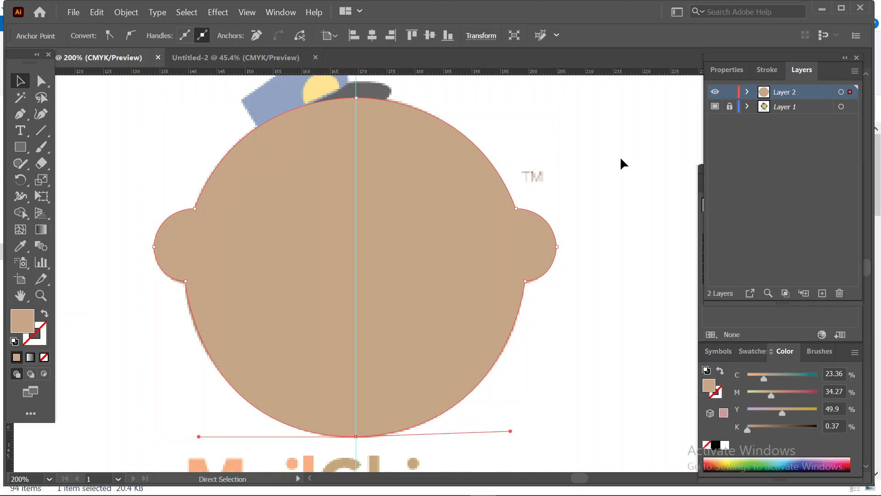
Step: Swap the head shape's fill and stroke to leave a tan outline without fill, deselect it and expand Layer 2's contents
{"action": "left_click", "coordinate": [44, 314]}
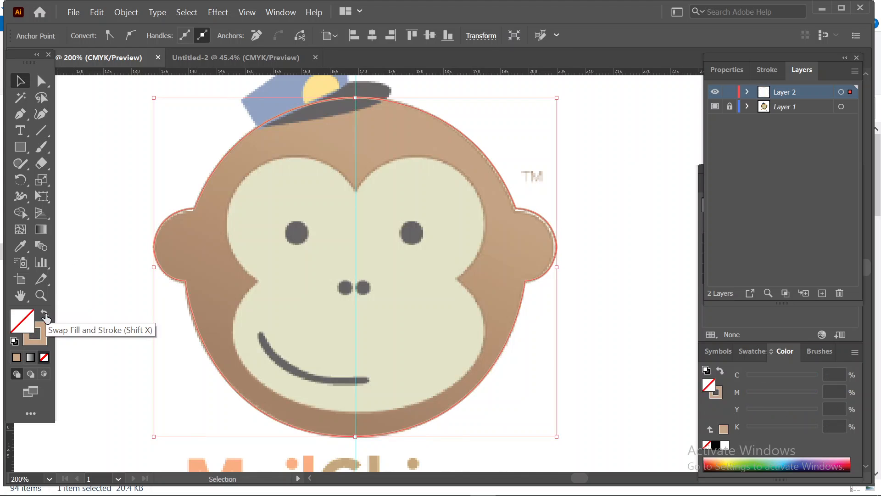
{"action": "left_click", "coordinate": [622, 169]}
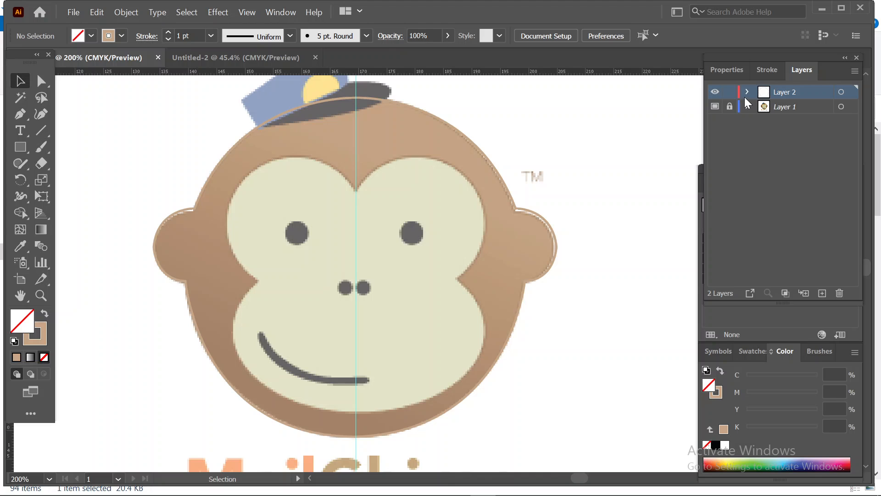
{"action": "left_click", "coordinate": [747, 92]}
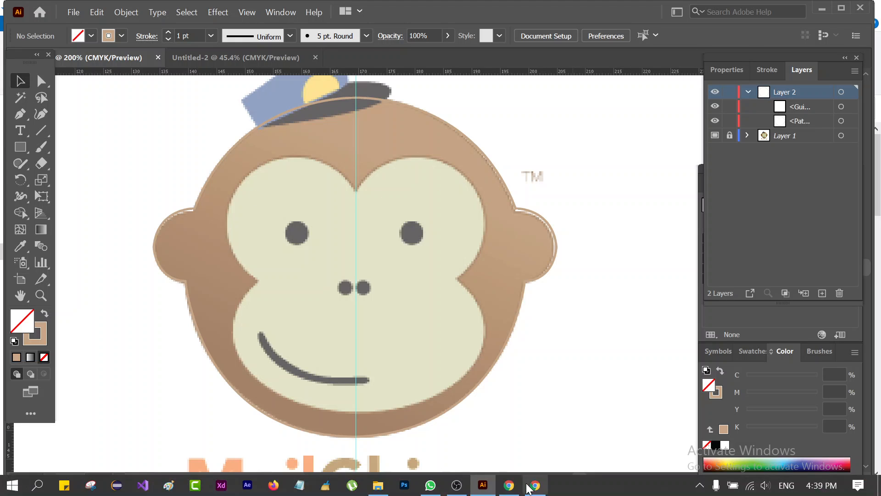
Step: Switch to the Google Meet call, admit the waiting participant and return to Illustrator
{"action": "mouse_move", "coordinate": [535, 486]}
{"action": "left_click", "coordinate": [524, 384]}
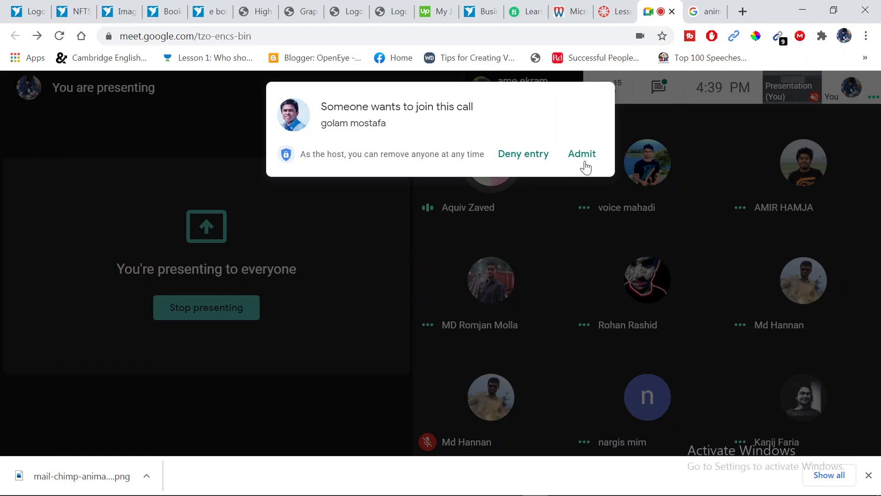
{"action": "left_click", "coordinate": [582, 156]}
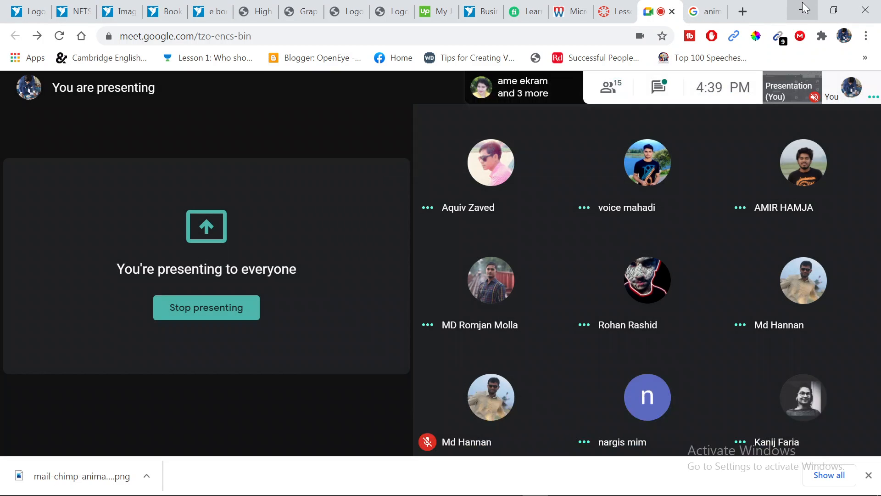
{"action": "left_click", "coordinate": [802, 3]}
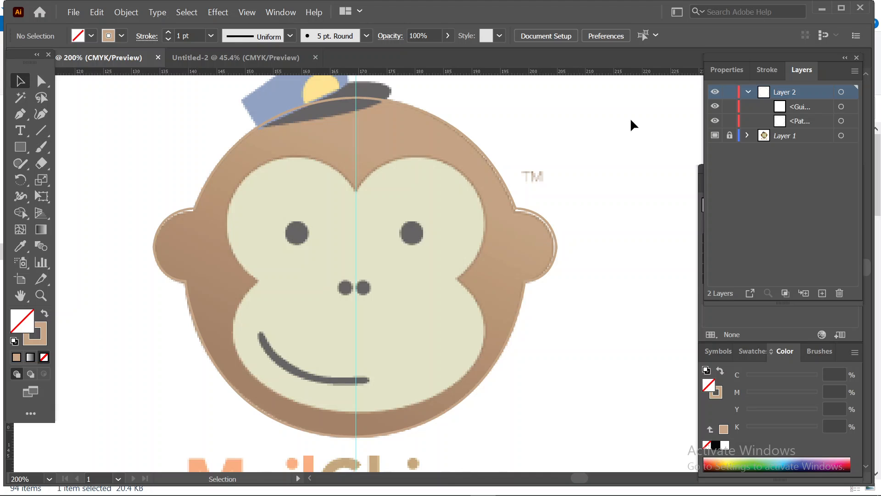
Step: Check the Google Meet call again, minimise the browser and Downloads windows, and switch back to Illustrator
{"action": "left_click", "coordinate": [822, 8]}
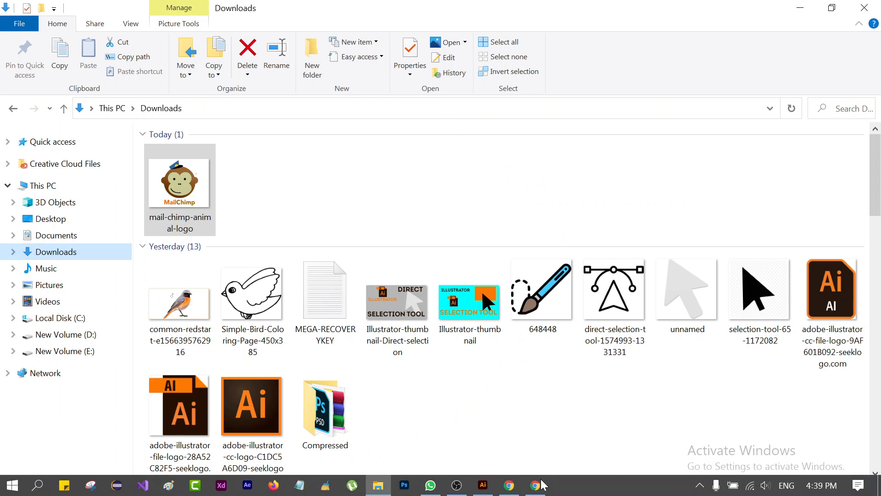
{"action": "left_click", "coordinate": [542, 485]}
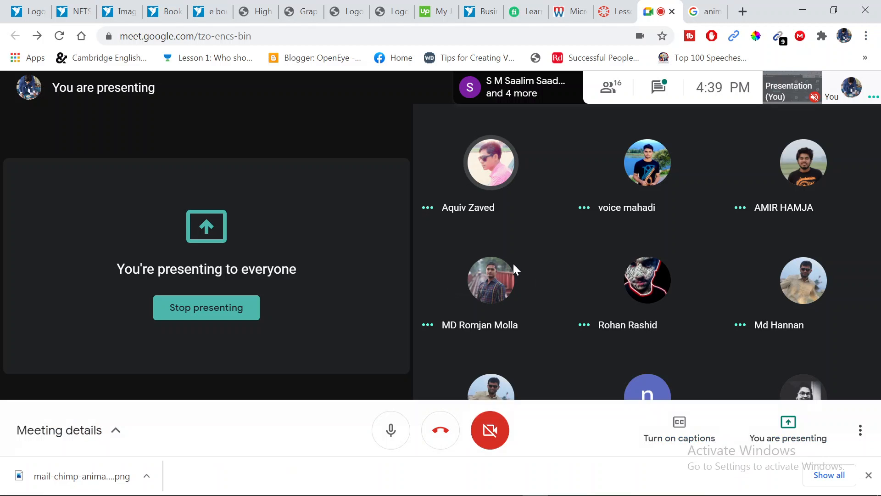
{"action": "mouse_move", "coordinate": [593, 164]}
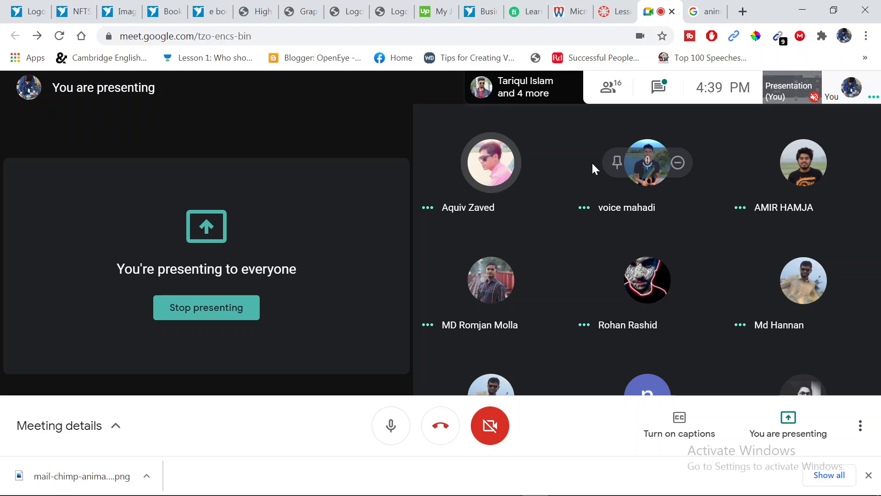
{"action": "left_click", "coordinate": [802, 10]}
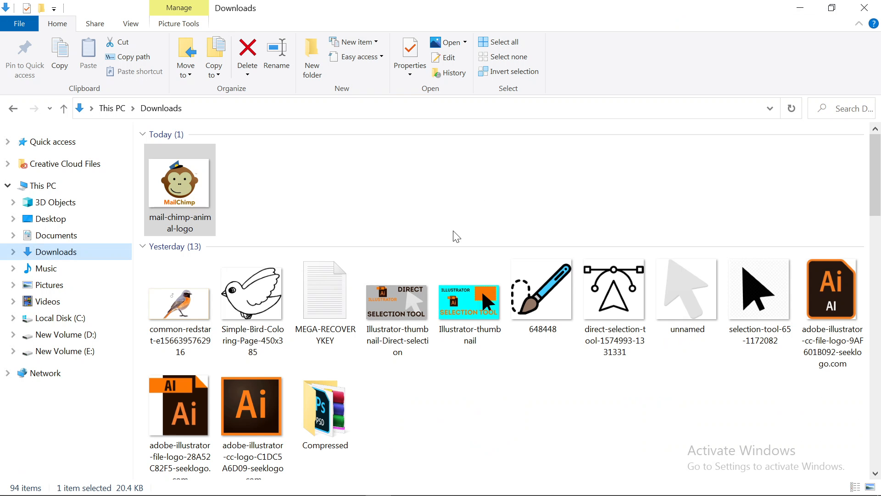
{"action": "left_click", "coordinate": [800, 8]}
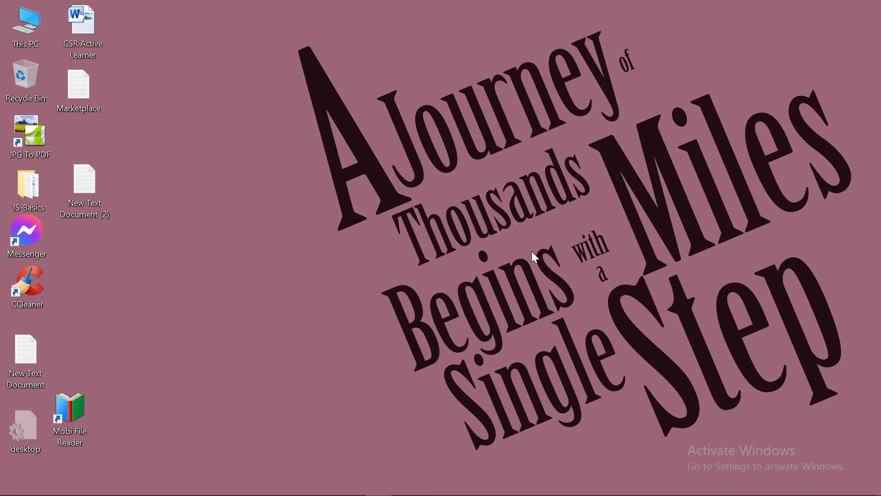
{"action": "left_click", "coordinate": [483, 485]}
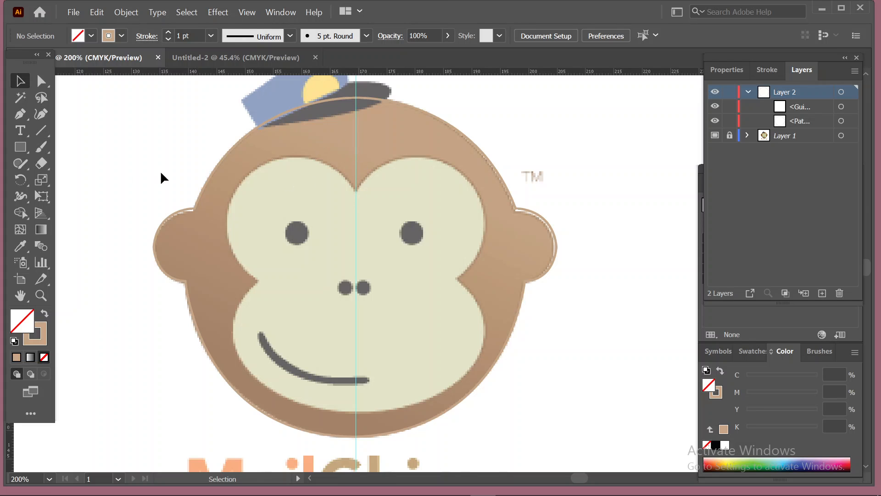
Step: Trace the upper left half of the cream face with the Pen tool, from the centre notch around the eye to a corner anchor at the cheek indent
{"action": "left_click", "coordinate": [20, 114]}
{"action": "left_click", "coordinate": [354, 188]}
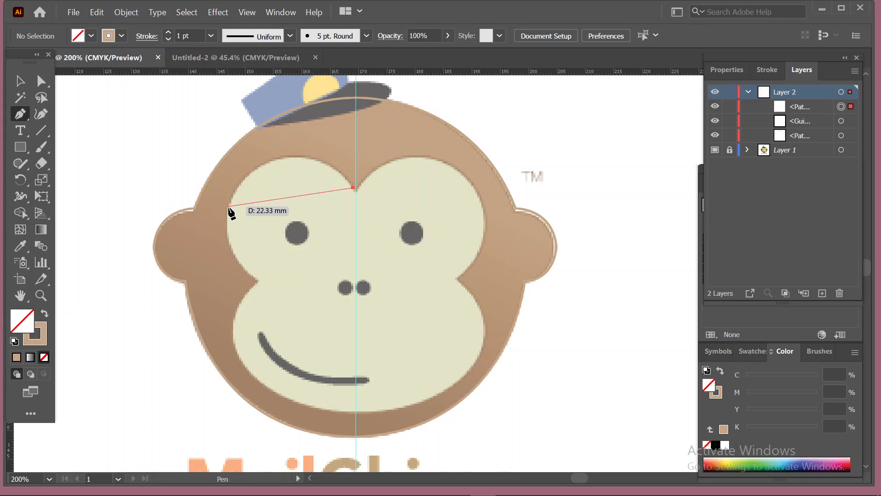
{"action": "left_click_drag", "start_coordinate": [229, 207], "coordinate": [169, 317]}
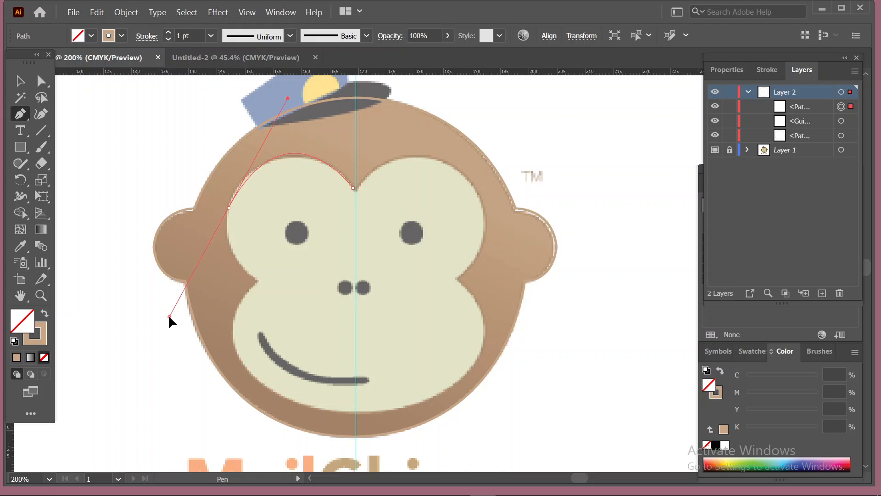
{"action": "left_click", "coordinate": [229, 209]}
{"action": "left_click_drag", "start_coordinate": [255, 281], "coordinate": [293, 314]}
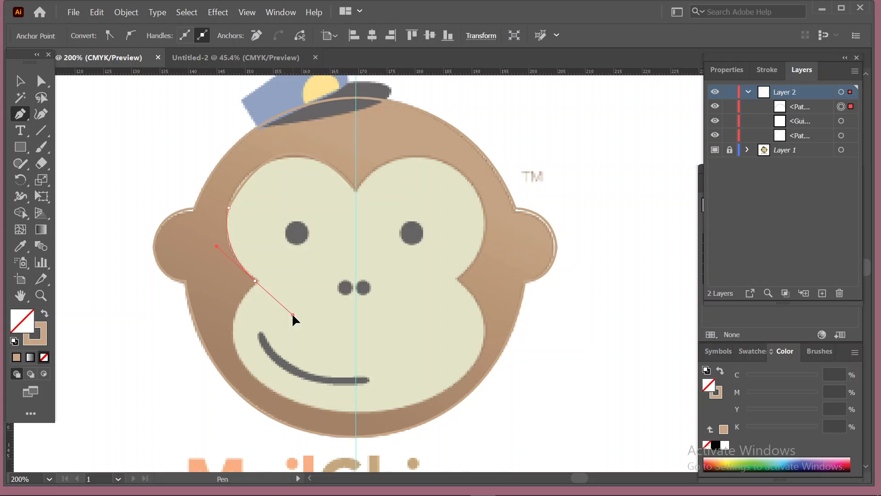
{"action": "left_click", "coordinate": [255, 281]}
Step: Continue the path around the lower left cheek and chin, finish it at the bottom on the centre guide, and deselect it
{"action": "scroll", "coordinate": [259, 362], "scroll_direction": "down", "scroll_amount": 1}
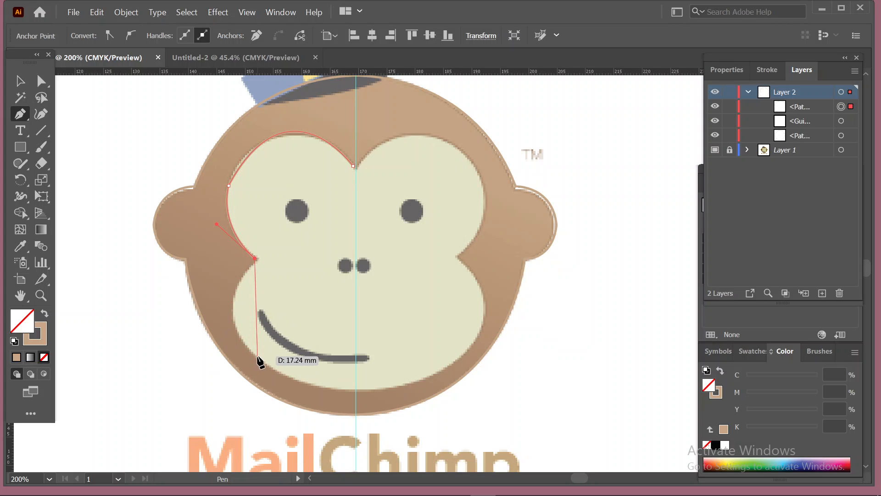
{"action": "left_click_drag", "start_coordinate": [257, 356], "coordinate": [315, 406]}
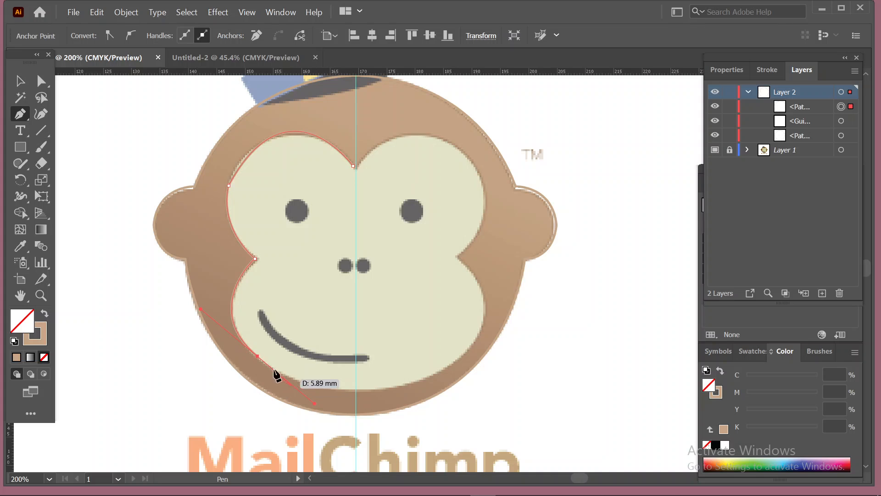
{"action": "left_click", "coordinate": [258, 358]}
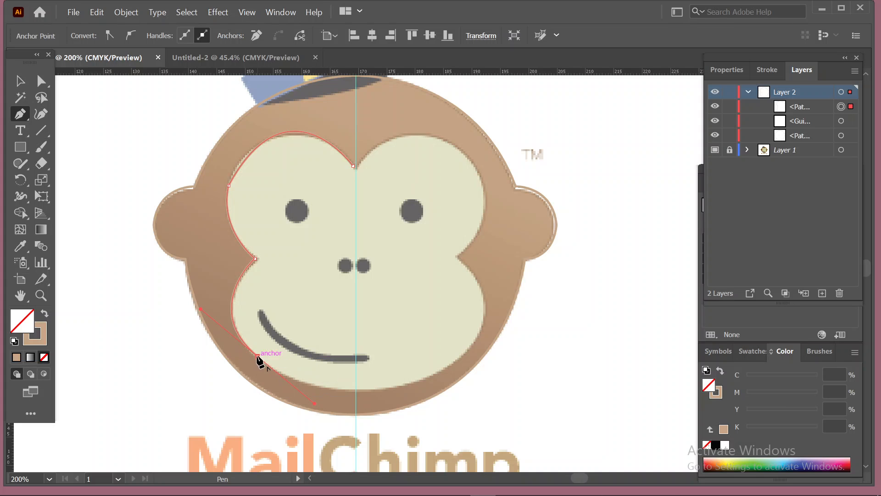
{"action": "left_click", "coordinate": [354, 390]}
{"action": "left_click_drag", "start_coordinate": [355, 389], "coordinate": [414, 383]}
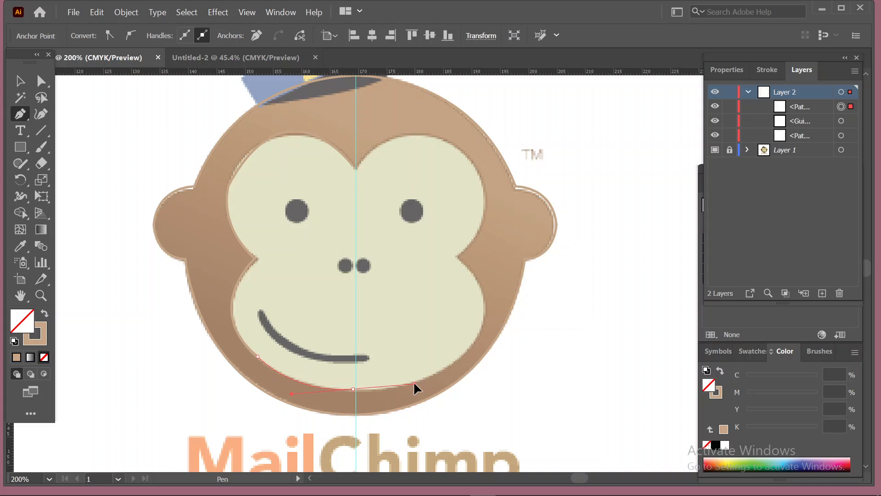
{"action": "key", "text": "ctrl+z"}
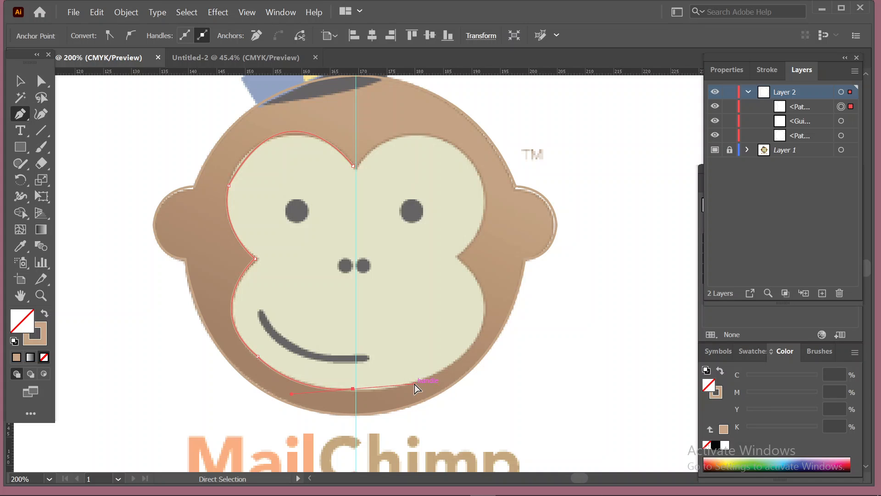
{"action": "left_click_drag", "start_coordinate": [356, 391], "coordinate": [422, 385]}
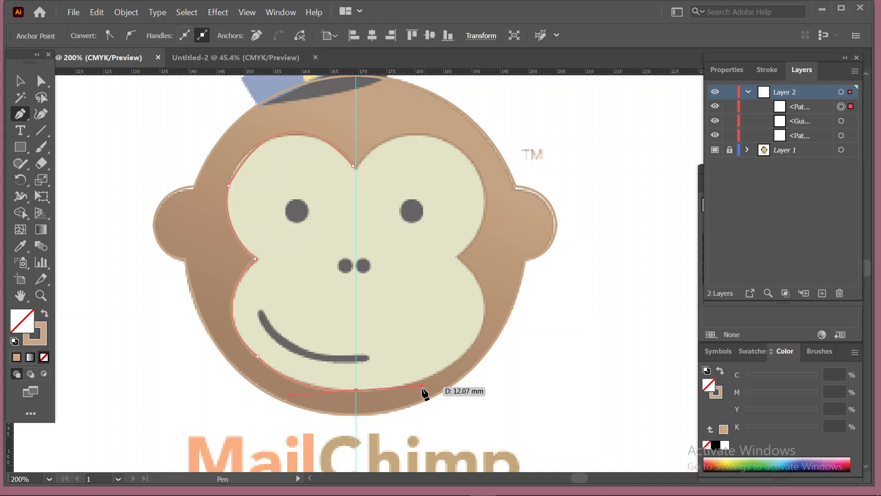
{"action": "left_click", "coordinate": [406, 430], "text": "ctrl"}
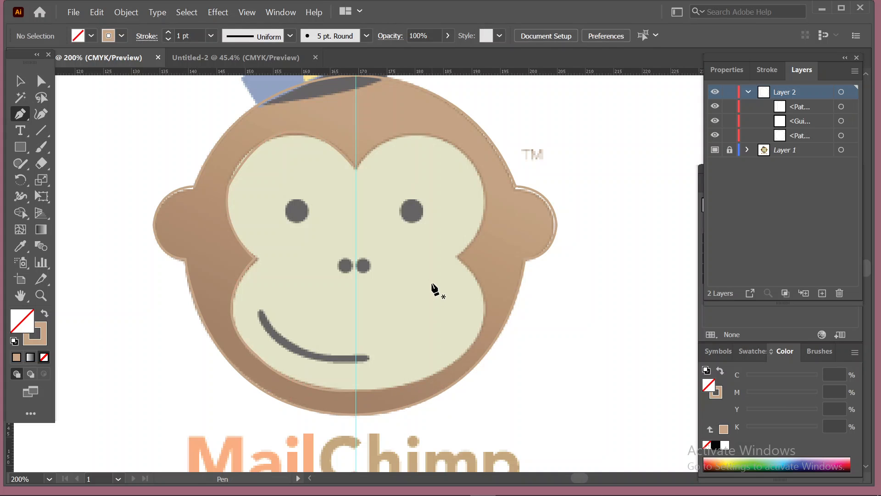
Step: Select the traced left half of the face outline
{"action": "left_click", "coordinate": [20, 82]}
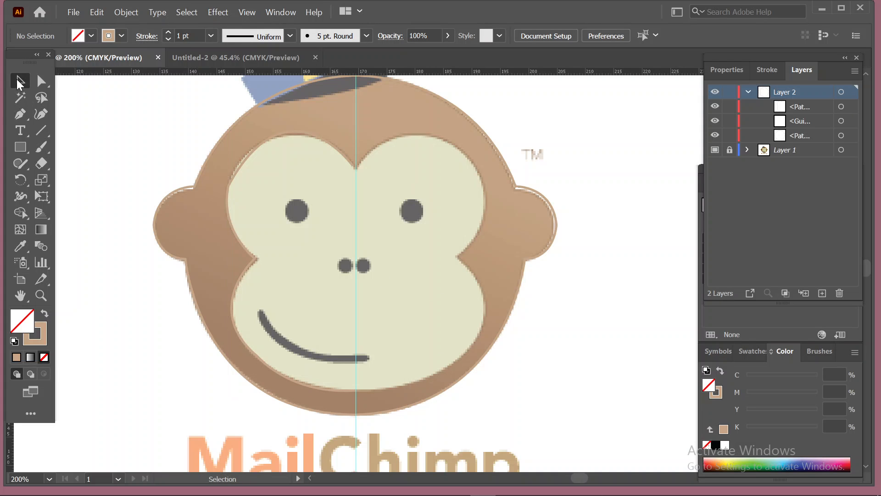
{"action": "left_click_drag", "start_coordinate": [284, 177], "coordinate": [289, 179]}
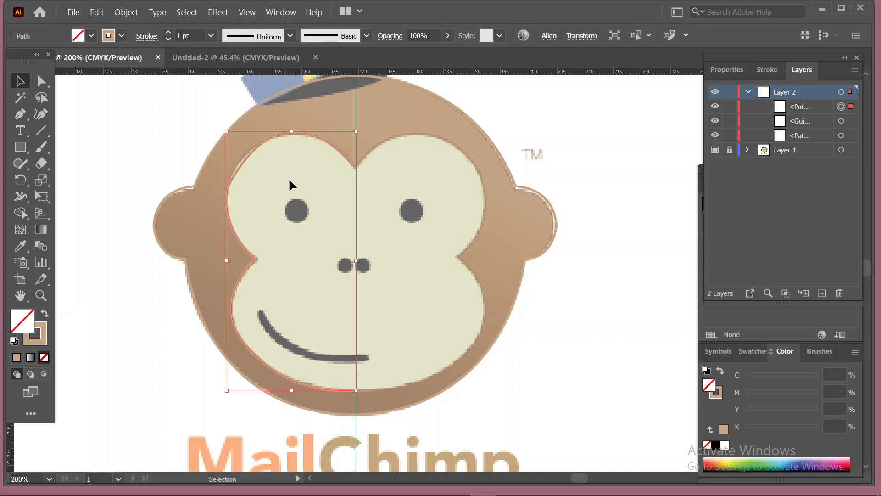
Step: Reshape the upper-left lobe of the face outline by adjusting the upper direction handle of its left anchor point
{"action": "left_click", "coordinate": [41, 81]}
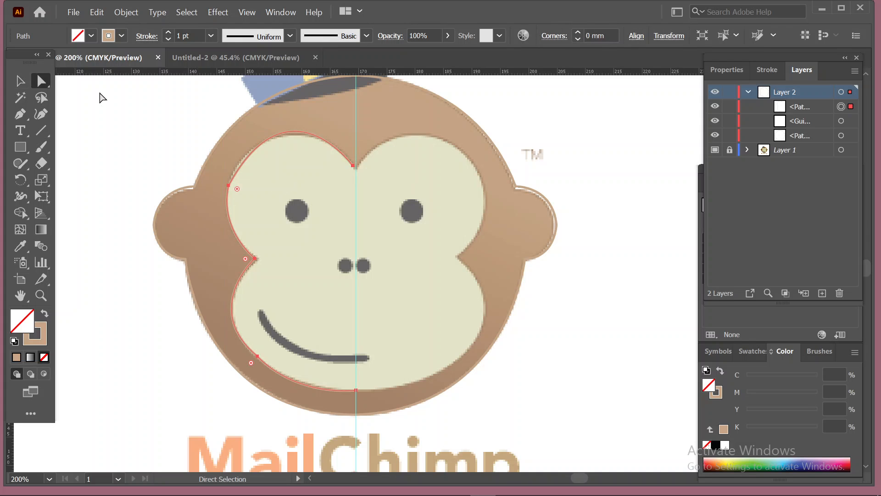
{"action": "left_click", "coordinate": [245, 147]}
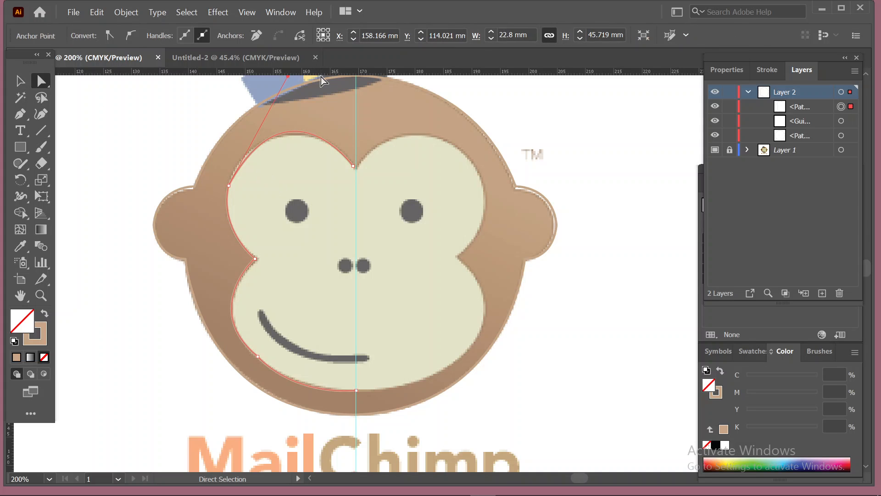
{"action": "scroll", "coordinate": [299, 147], "scroll_direction": "up", "scroll_amount": 1}
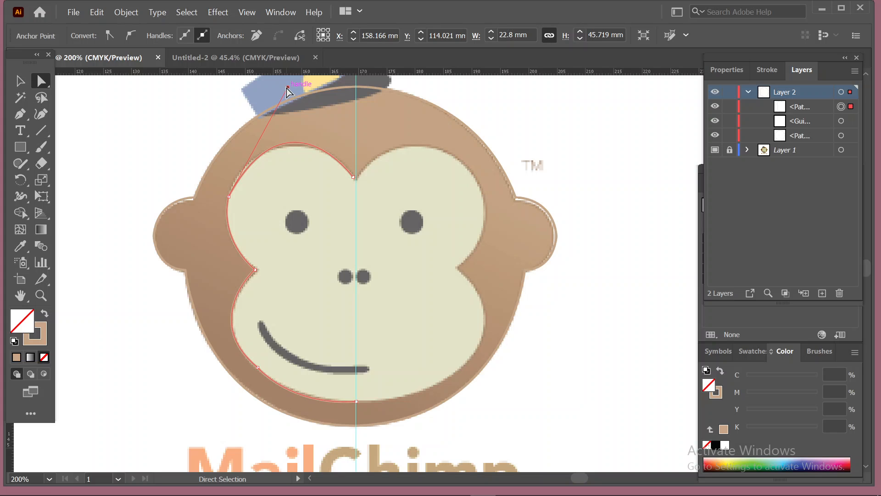
{"action": "mouse_move", "coordinate": [288, 88]}
{"action": "left_mouse_down"}
{"action": "mouse_move", "coordinate": [274, 70]}
{"action": "mouse_move", "coordinate": [285, 103]}
{"action": "mouse_move", "coordinate": [278, 107]}
{"action": "mouse_move", "coordinate": [283, 102]}
{"action": "left_mouse_up"}
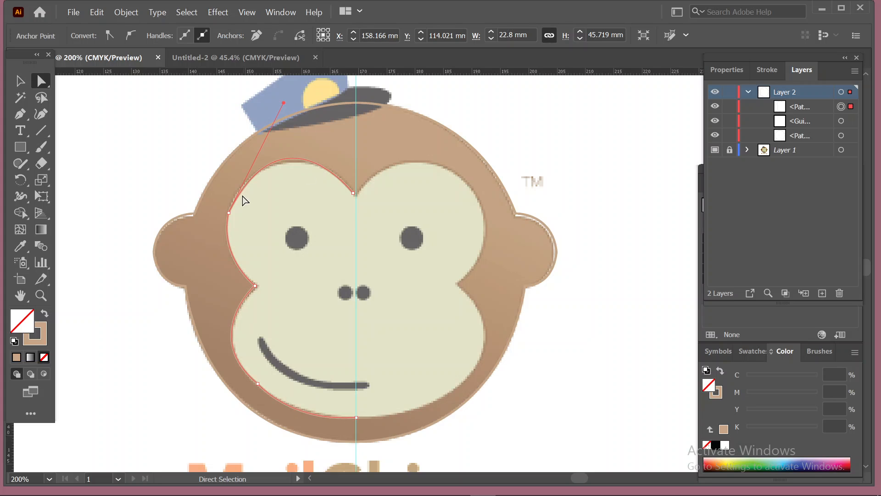
Step: Adjust the direction handle of the curve below the left lobe's anchor so it follows the traced face edge
{"action": "left_click", "coordinate": [228, 212]}
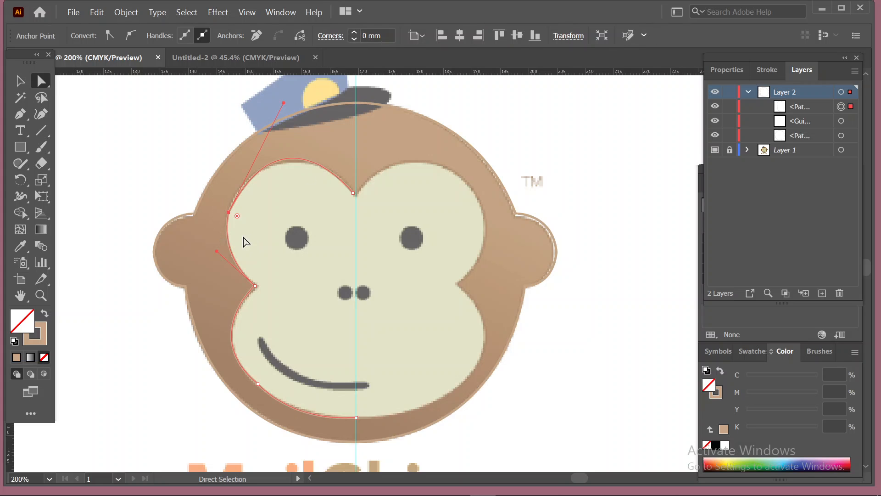
{"action": "left_click", "coordinate": [211, 257]}
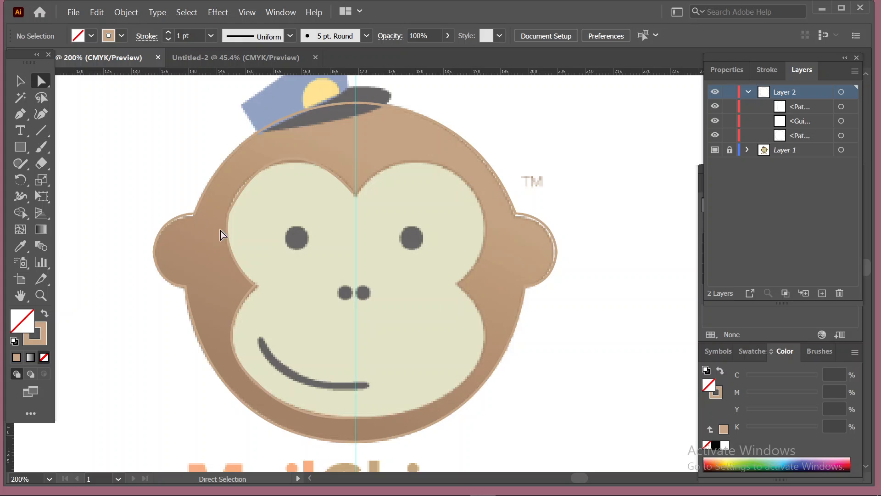
{"action": "left_click", "coordinate": [243, 264]}
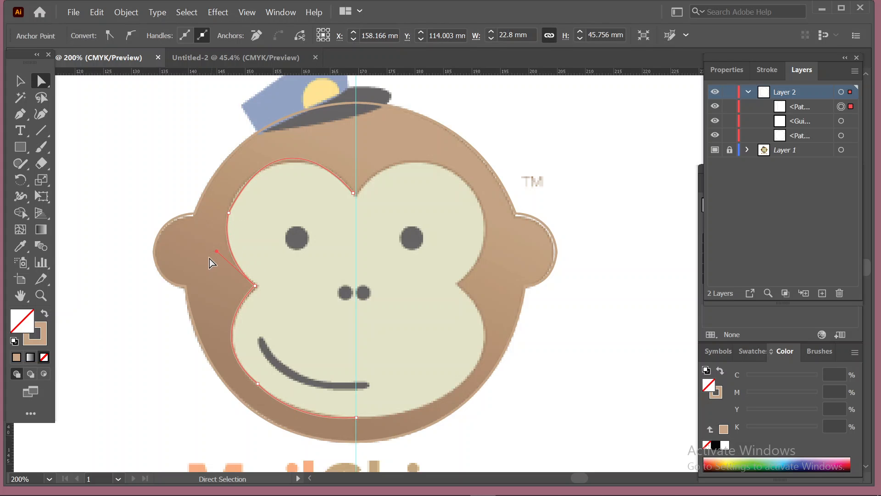
{"action": "left_click", "coordinate": [217, 252]}
{"action": "left_click", "coordinate": [238, 251]}
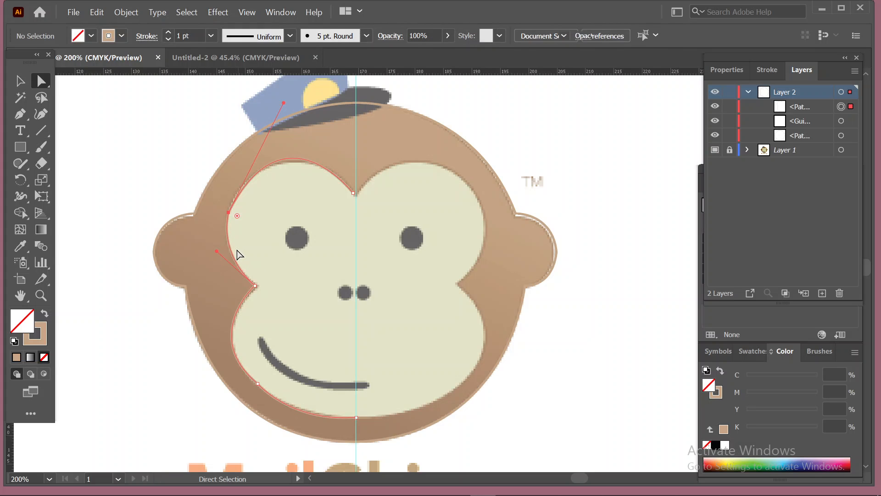
{"action": "left_click_drag", "start_coordinate": [217, 252], "coordinate": [215, 254]}
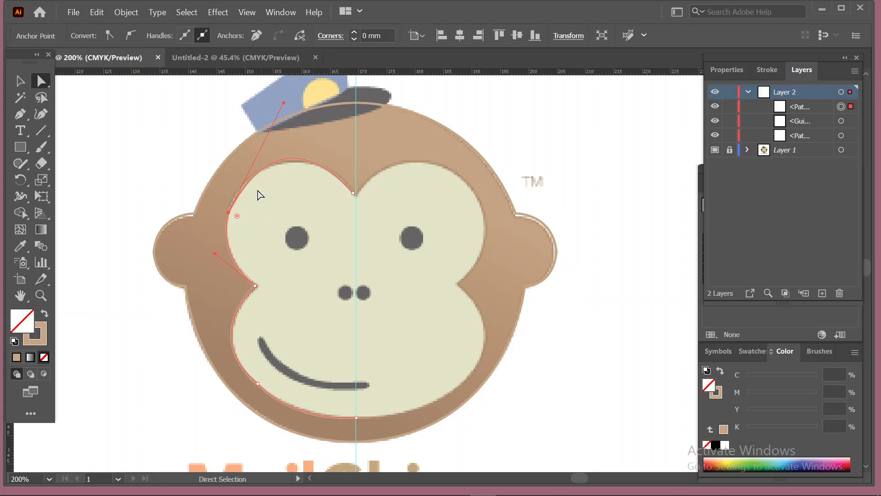
Step: Refine the left lobe's anchor and round its corner to a radius of about 12.16 mm
{"action": "left_click_drag", "start_coordinate": [282, 102], "coordinate": [287, 109]}
{"action": "left_click", "coordinate": [228, 212]}
{"action": "key", "text": "Left"}
{"action": "key", "text": "Left"}
{"action": "left_click_drag", "start_coordinate": [233, 215], "coordinate": [297, 235]}
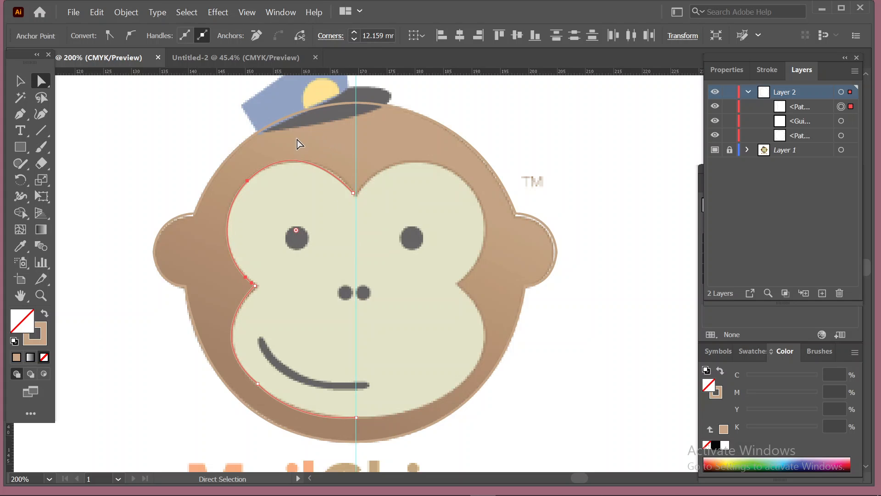
Step: Try to round the lower-left cheek corner of the face outline to about 2.68 mm, and undo the attempt
{"action": "left_click_drag", "start_coordinate": [297, 139], "coordinate": [334, 193]}
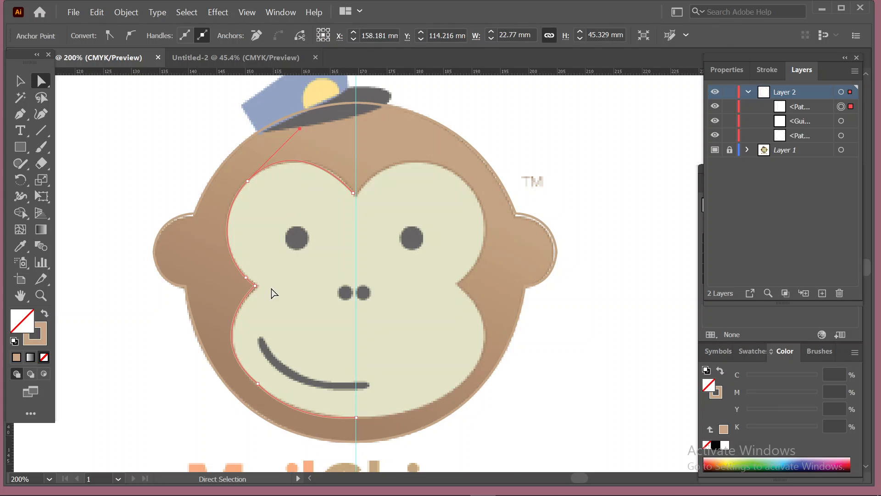
{"action": "scroll", "coordinate": [275, 299], "scroll_direction": "down", "scroll_amount": 2}
{"action": "left_click_drag", "start_coordinate": [222, 265], "coordinate": [247, 330]}
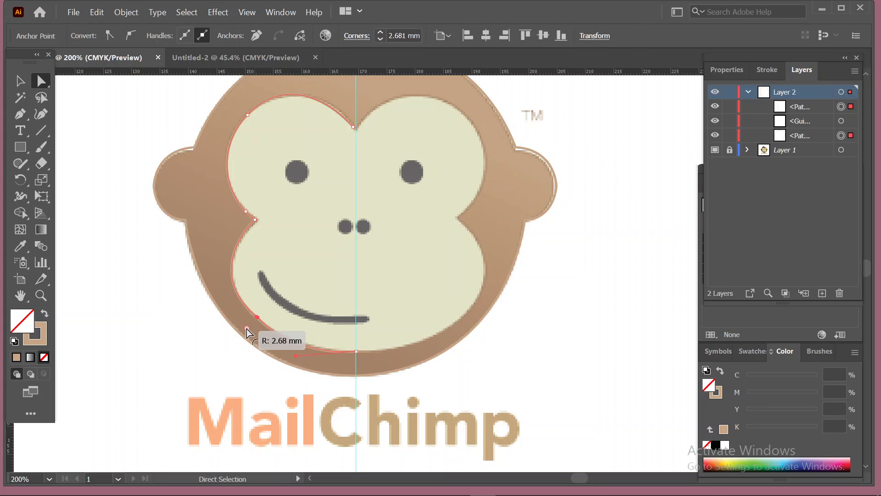
{"action": "key", "text": "ctrl+z"}
{"action": "key", "text": "ctrl+z"}
{"action": "key", "text": "ctrl+z"}
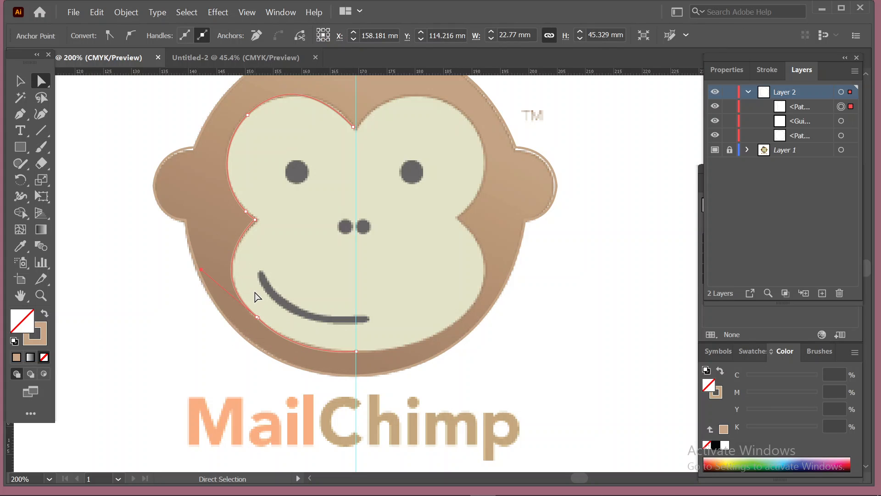
{"action": "left_click", "coordinate": [413, 274]}
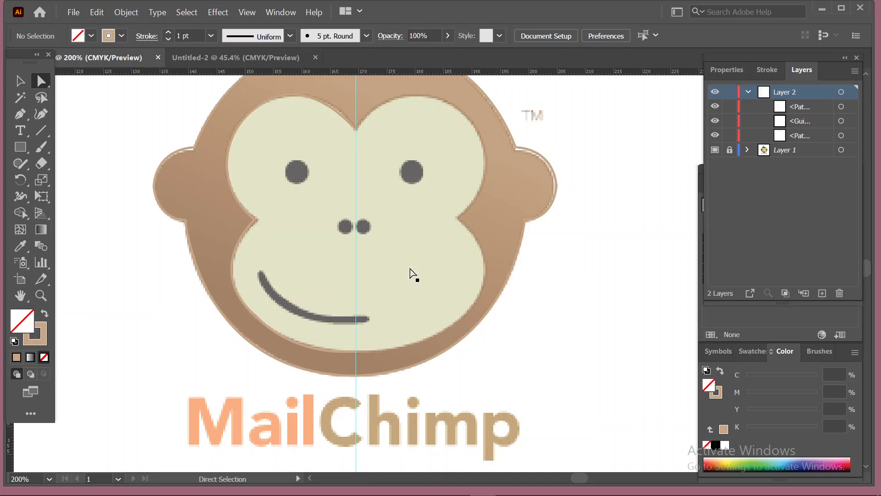
Step: Change the stroke colour of the left half of the face outline to black and deselect it
{"action": "key", "text": "v"}
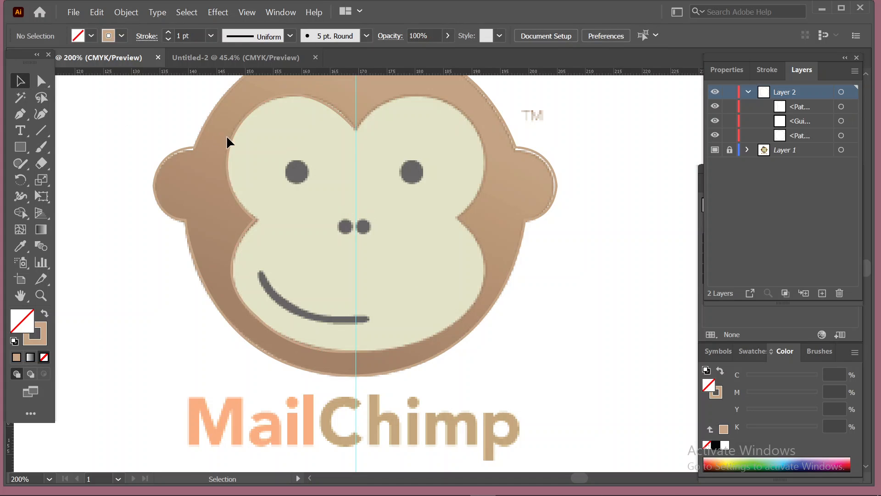
{"action": "left_click", "coordinate": [228, 138]}
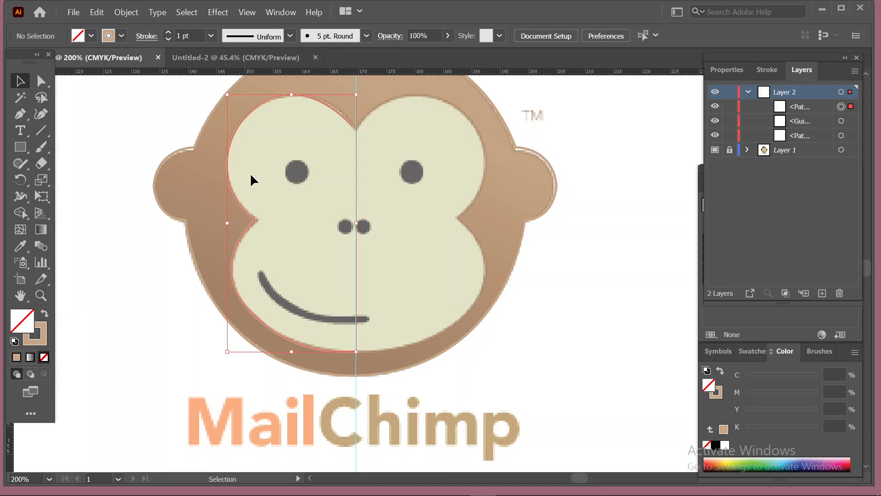
{"action": "left_click", "coordinate": [113, 36]}
{"action": "left_click", "coordinate": [38, 59]}
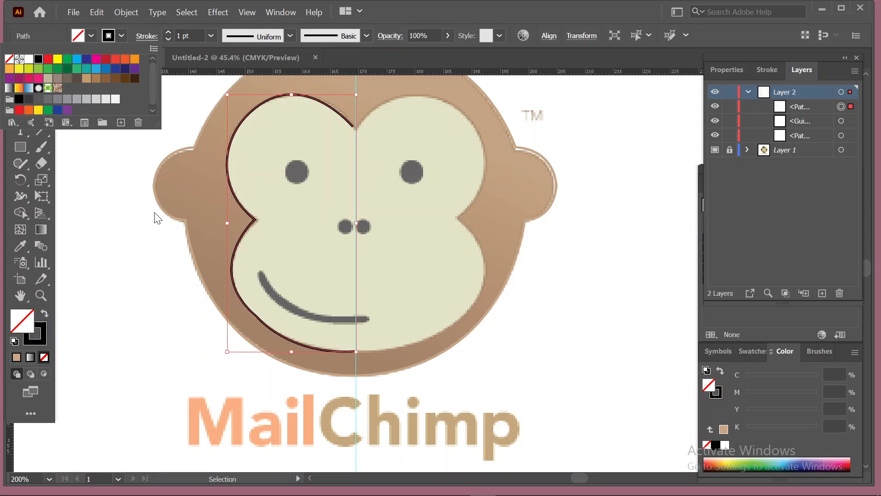
{"action": "key", "text": "Escape"}
{"action": "left_click", "coordinate": [155, 214]}
{"action": "scroll", "coordinate": [155, 214], "scroll_direction": "up", "scroll_amount": 3}
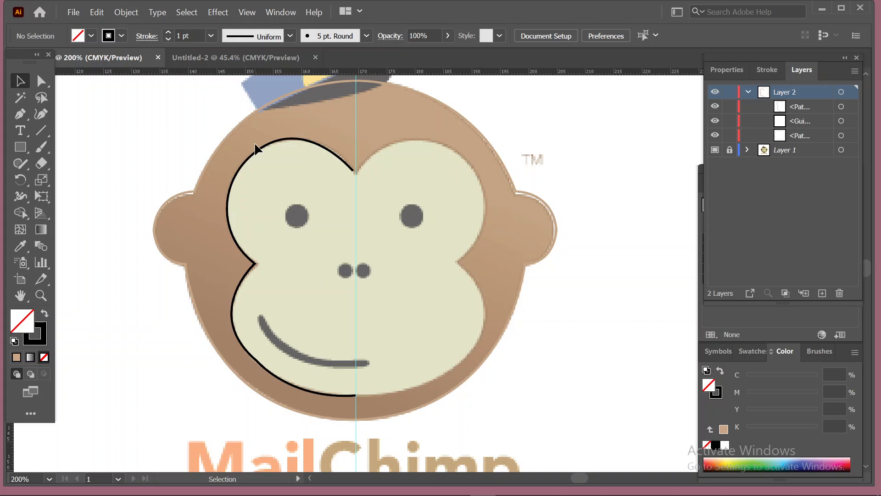
Step: Create a reflected copy of the black left-half face outline with the Reflect transform
{"action": "left_click", "coordinate": [255, 158]}
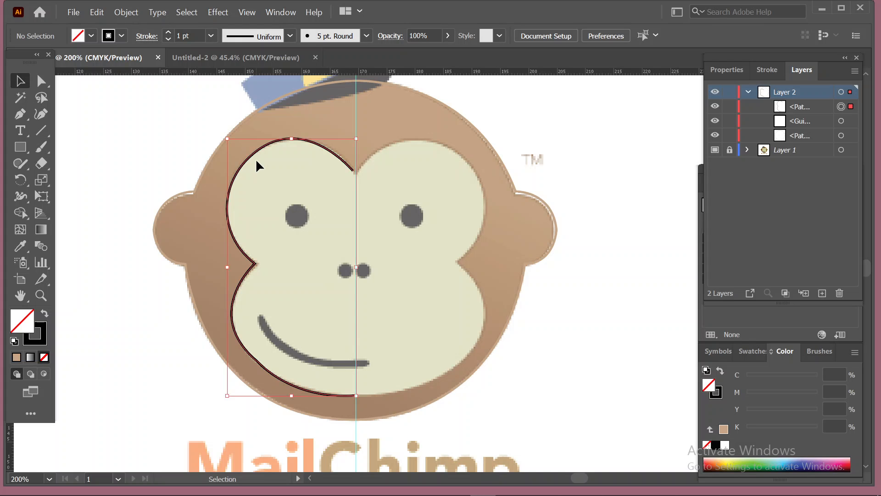
{"action": "right_click", "coordinate": [258, 150]}
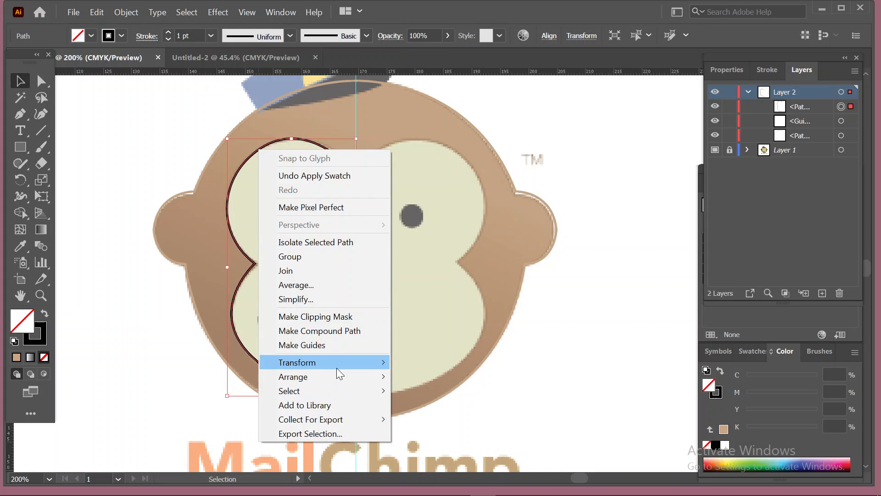
{"action": "mouse_move", "coordinate": [337, 365]}
{"action": "left_click", "coordinate": [450, 407]}
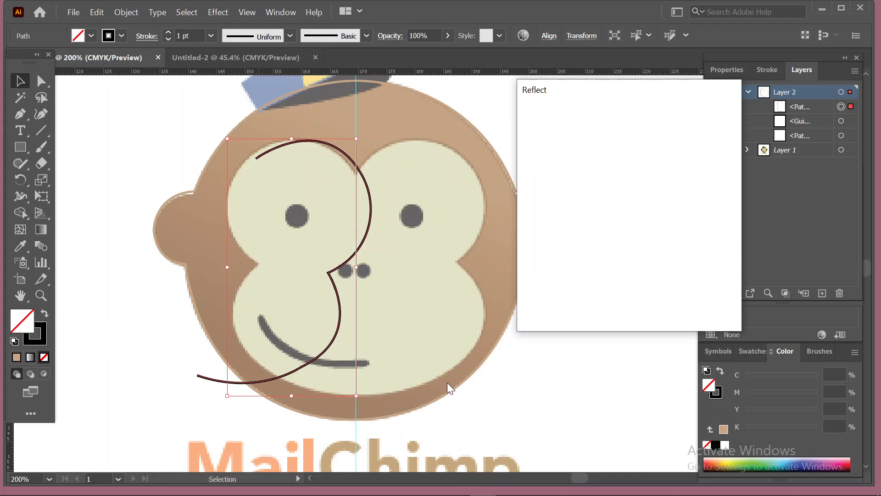
{"action": "left_click", "coordinate": [561, 303]}
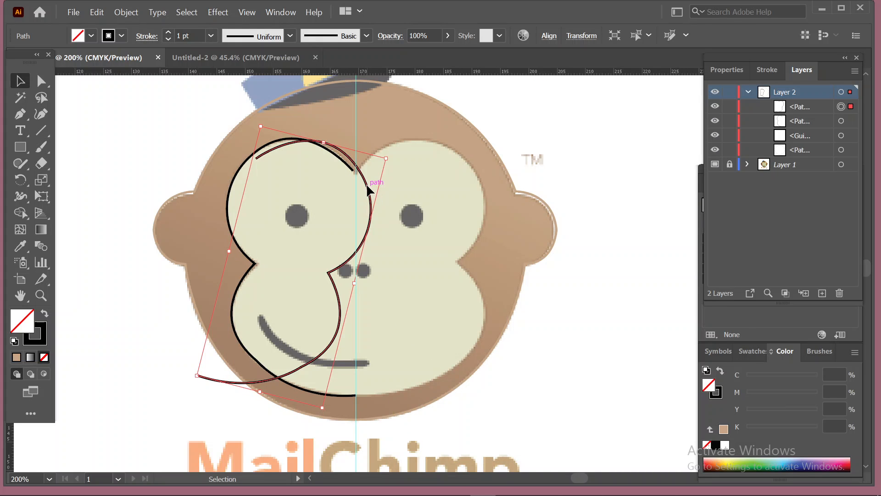
Step: Move and rotate the reflected copy upright so it covers the right half of the face against the centre guide
{"action": "left_click_drag", "start_coordinate": [368, 189], "coordinate": [524, 209]}
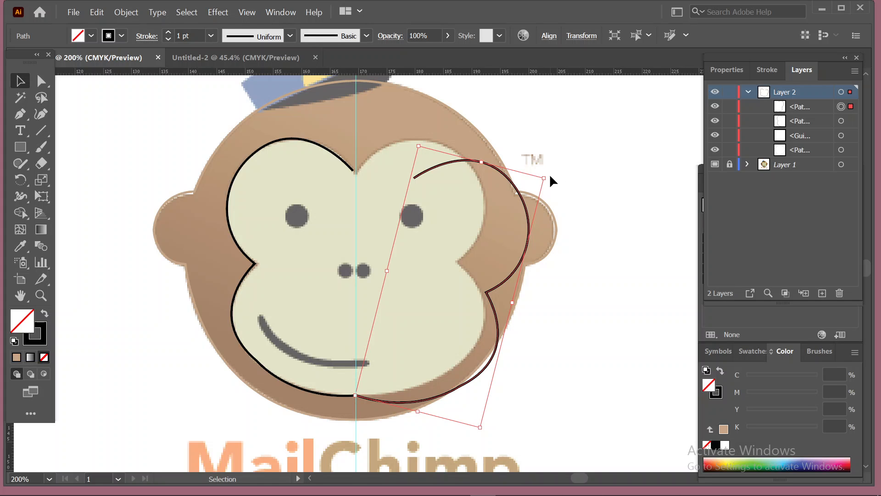
{"action": "left_click_drag", "start_coordinate": [546, 174], "coordinate": [522, 146]}
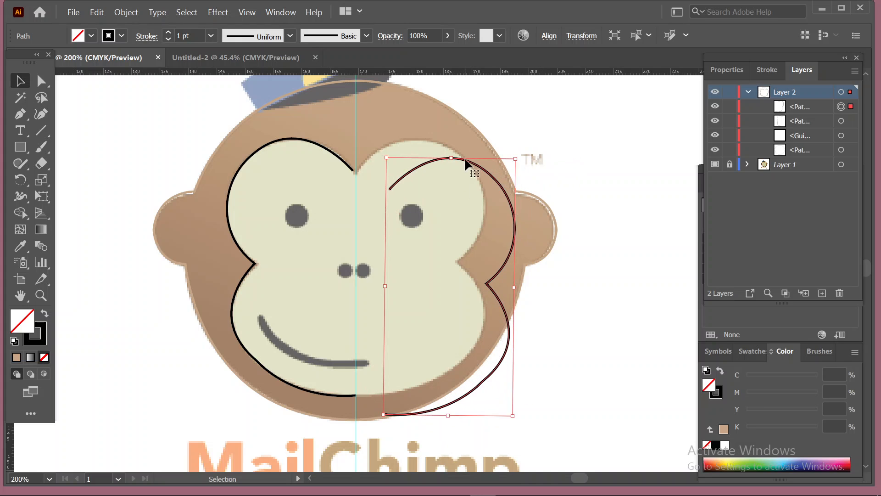
{"action": "left_click_drag", "start_coordinate": [463, 150], "coordinate": [434, 146]}
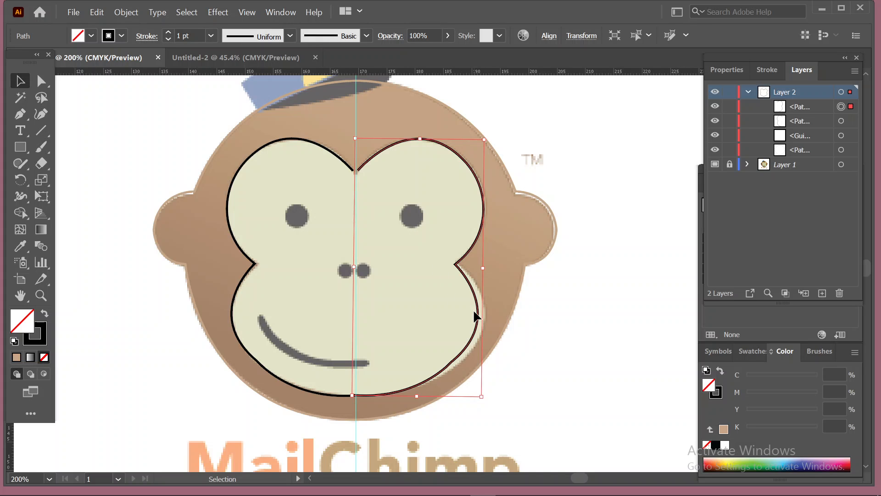
{"action": "left_click", "coordinate": [405, 246]}
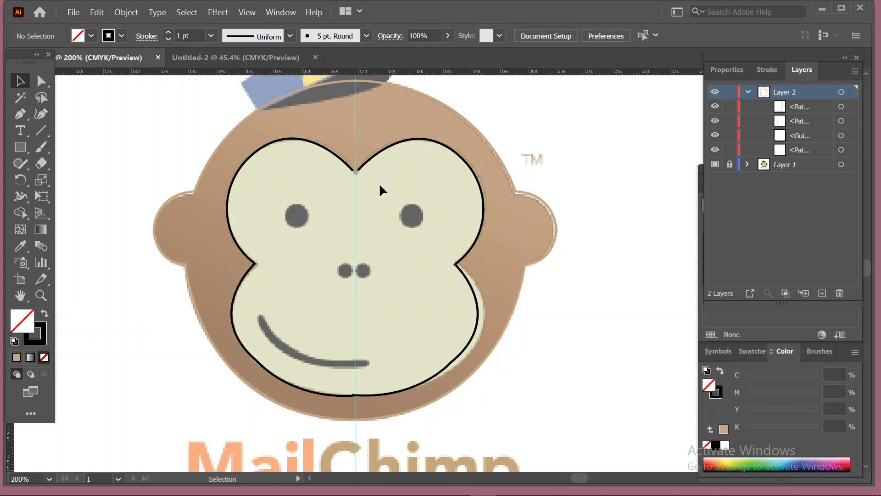
Step: Move the upper end anchors of the two outline halves to meet on the guide at the brow notch
{"action": "scroll", "coordinate": [339, 159], "scroll_direction": "up", "scroll_amount": 2}
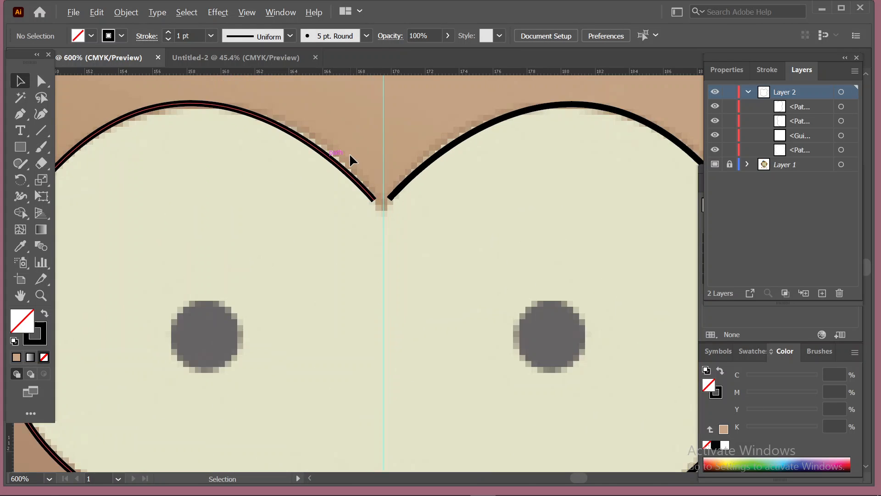
{"action": "left_click", "coordinate": [41, 81]}
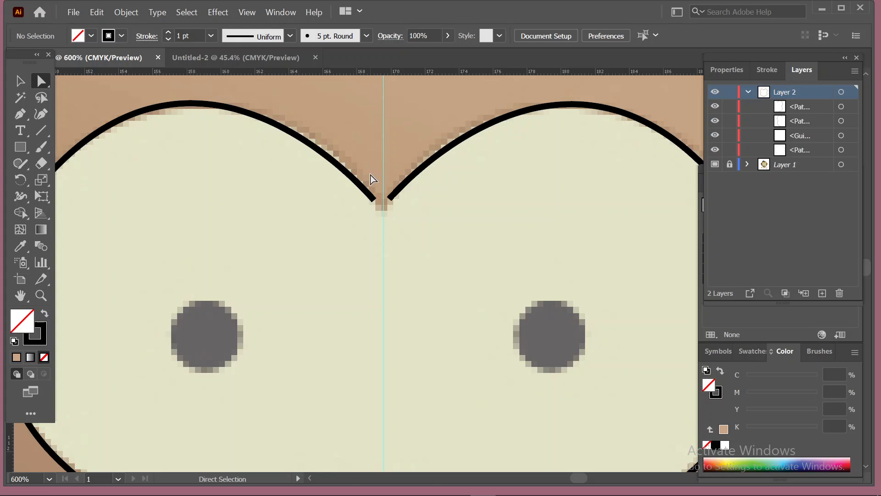
{"action": "left_click", "coordinate": [375, 201]}
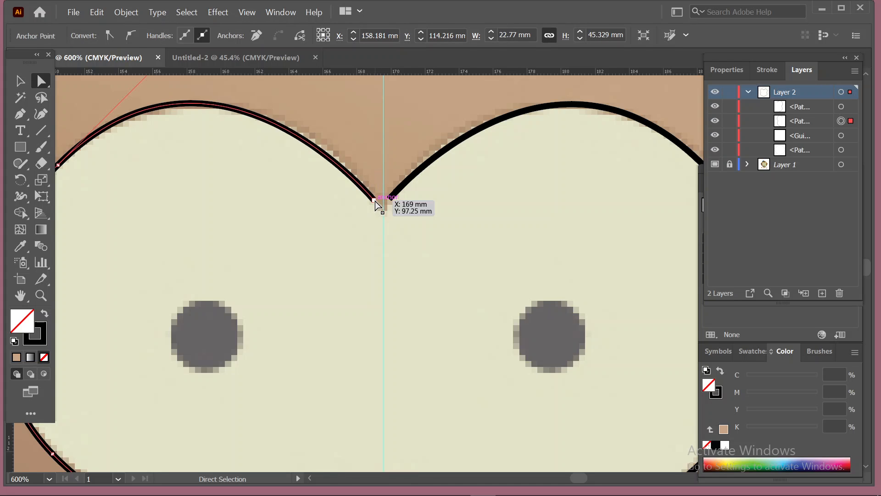
{"action": "mouse_move", "coordinate": [375, 201]}
{"action": "left_mouse_down"}
{"action": "mouse_move", "coordinate": [383, 208]}
{"action": "mouse_move", "coordinate": [388, 201]}
{"action": "mouse_move", "coordinate": [384, 209]}
{"action": "left_mouse_up"}
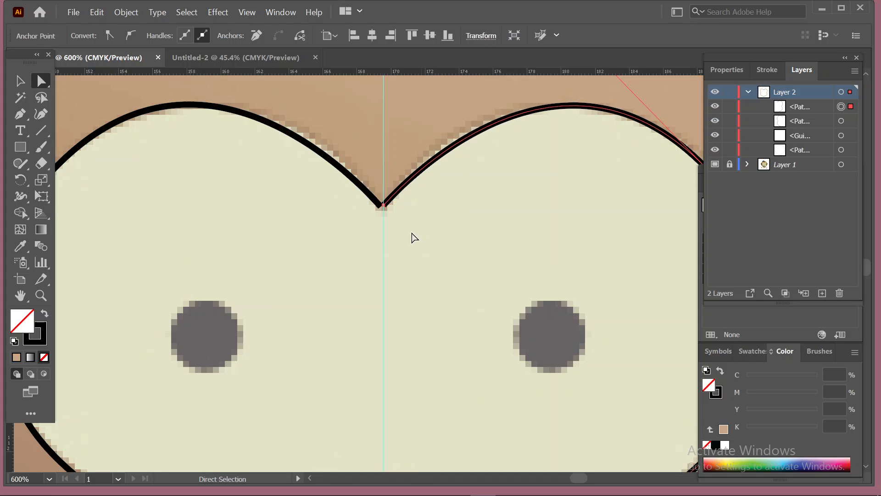
Step: Move the lower end anchor of the right outline half onto the centre guide to meet the left half at the chin
{"action": "scroll", "coordinate": [411, 238], "scroll_direction": "down", "scroll_amount": 6}
{"action": "scroll", "coordinate": [360, 177], "scroll_direction": "right", "scroll_amount": 3}
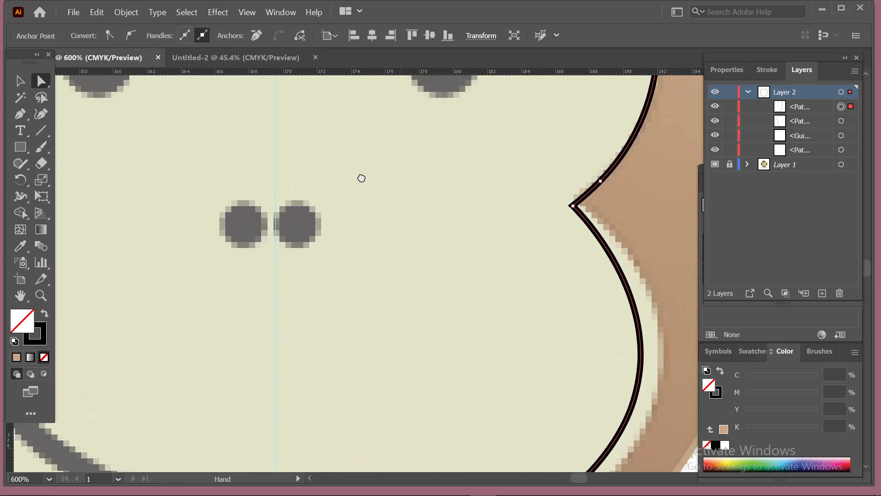
{"action": "scroll", "coordinate": [379, 94], "scroll_direction": "down", "scroll_amount": 3}
{"action": "scroll", "coordinate": [337, 318], "scroll_direction": "down", "scroll_amount": 1}
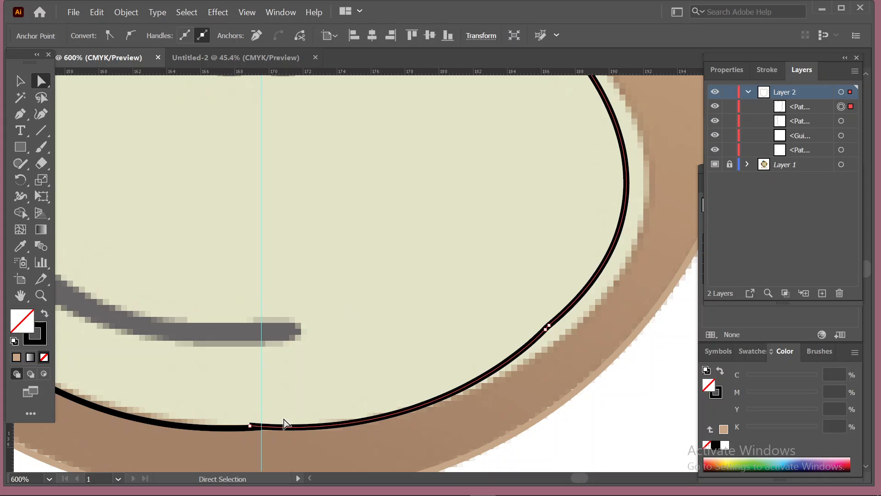
{"action": "scroll", "coordinate": [304, 403], "scroll_direction": "down", "scroll_amount": 1}
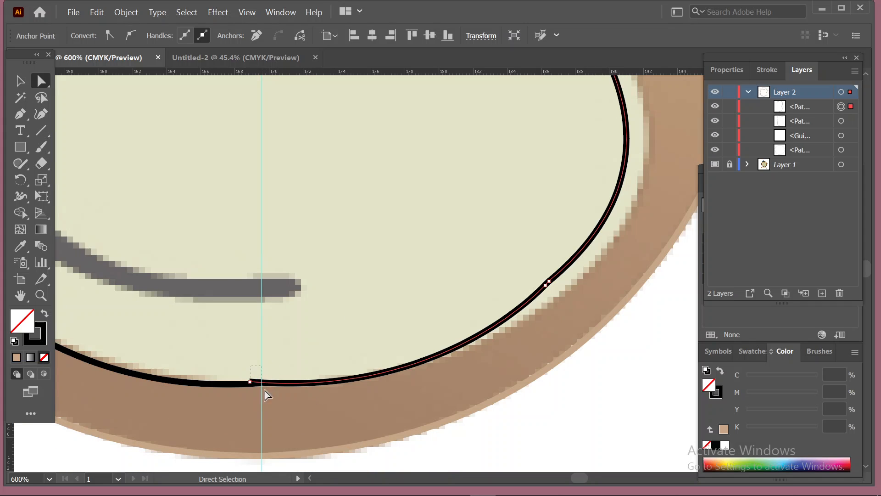
{"action": "left_click", "coordinate": [278, 371]}
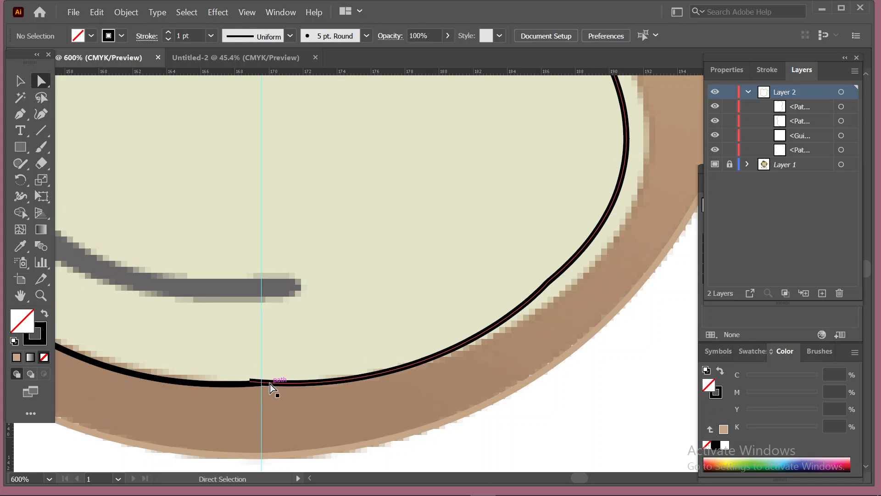
{"action": "mouse_move", "coordinate": [250, 382]}
{"action": "left_mouse_down"}
{"action": "mouse_move", "coordinate": [280, 390]}
{"action": "mouse_move", "coordinate": [263, 383]}
{"action": "left_mouse_up"}
{"action": "scroll", "coordinate": [492, 349], "scroll_direction": "up", "scroll_amount": 1}
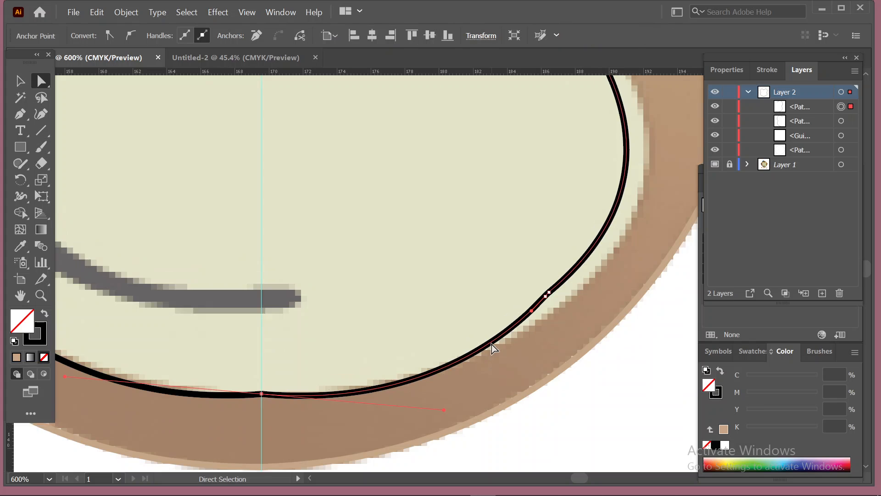
Step: Move the two adjacent lower-cheek anchors of the right outline half outward to the edge of the face
{"action": "scroll", "coordinate": [492, 349], "scroll_direction": "up", "scroll_amount": 3}
{"action": "left_click", "coordinate": [547, 372], "text": "shift"}
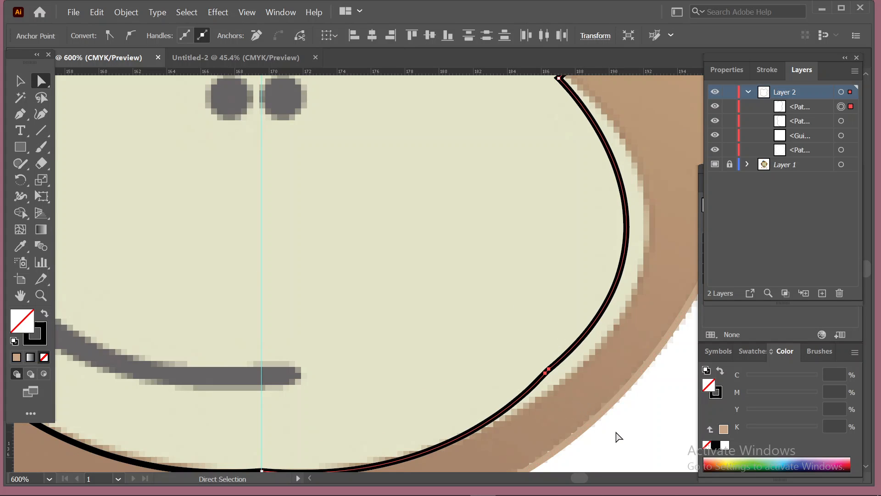
{"action": "scroll", "coordinate": [617, 436], "scroll_direction": "down", "scroll_amount": 1}
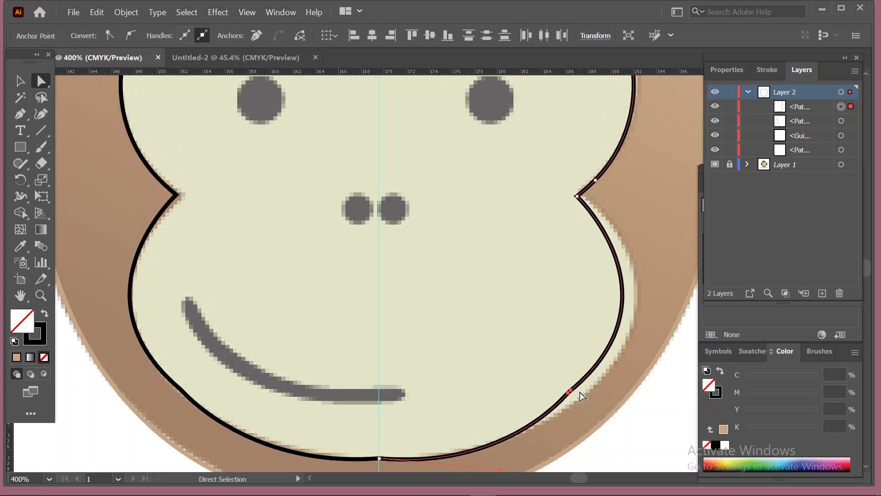
{"action": "mouse_move", "coordinate": [579, 392]}
{"action": "left_mouse_down"}
{"action": "mouse_move", "coordinate": [581, 402]}
{"action": "mouse_move", "coordinate": [582, 392]}
{"action": "left_mouse_up"}
{"action": "scroll", "coordinate": [594, 334], "scroll_direction": "up", "scroll_amount": 1}
Step: Pull the handle of the right cheek segment outward so the curve follows the edge of the cream face
{"action": "left_click_drag", "start_coordinate": [668, 291], "coordinate": [526, 309]}
{"action": "left_click", "coordinate": [482, 312]}
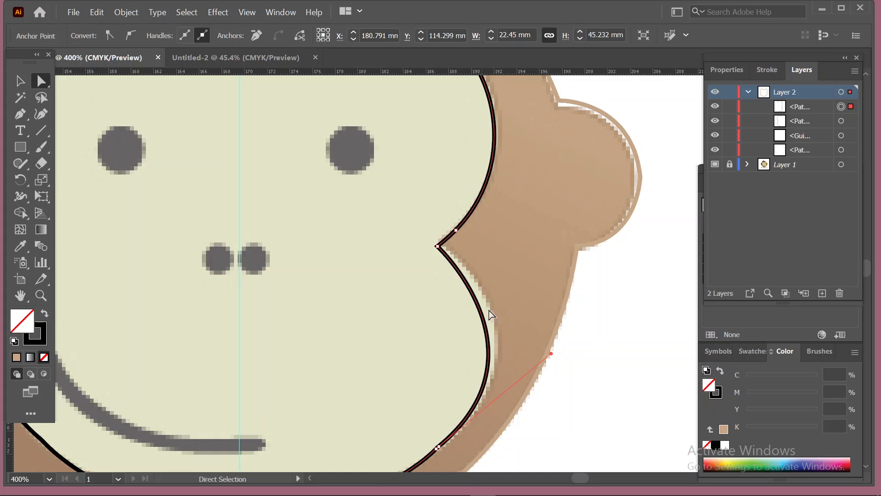
{"action": "left_click", "coordinate": [497, 311]}
{"action": "left_click_drag", "start_coordinate": [443, 291], "coordinate": [507, 343]}
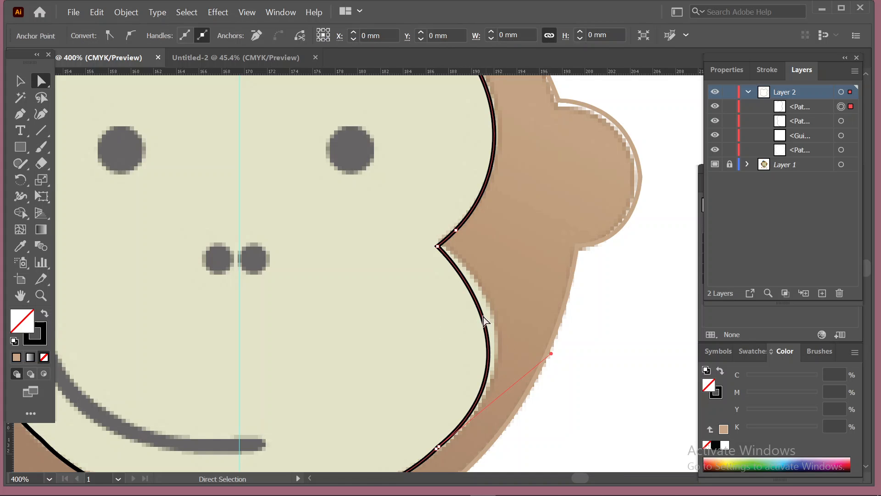
{"action": "left_click", "coordinate": [484, 320]}
{"action": "left_click", "coordinate": [542, 340]}
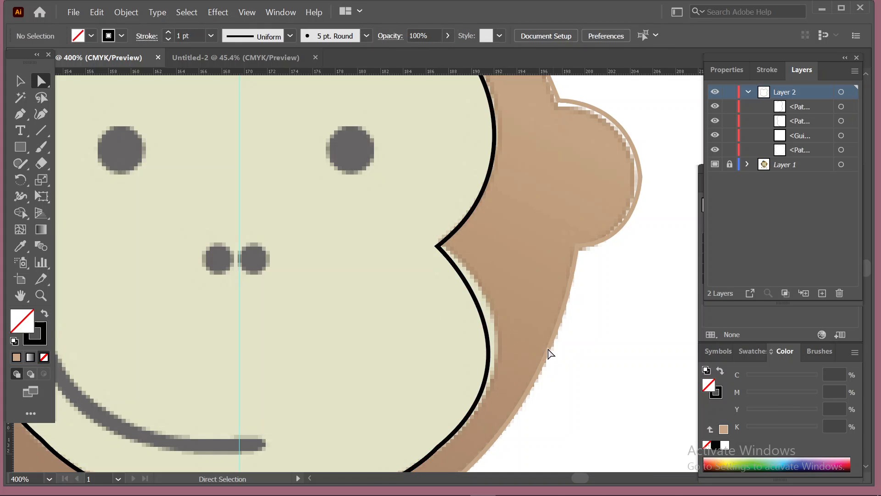
{"action": "left_click", "coordinate": [539, 390]}
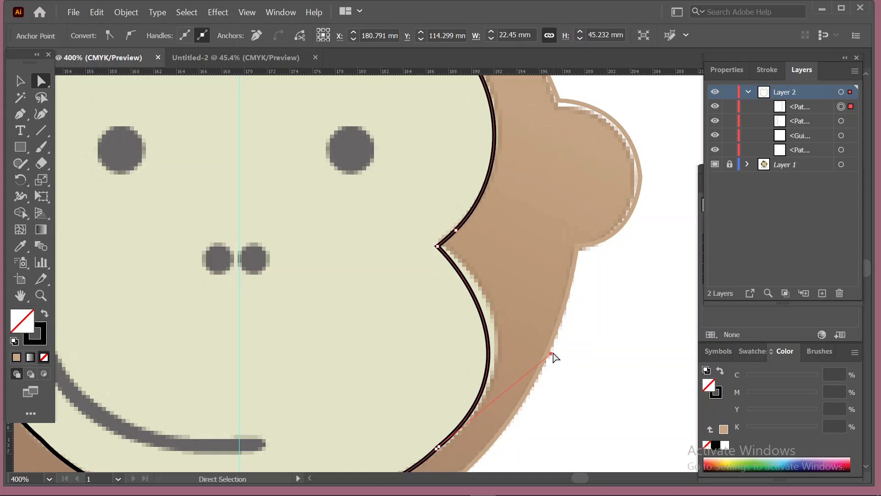
{"action": "left_click", "coordinate": [537, 351]}
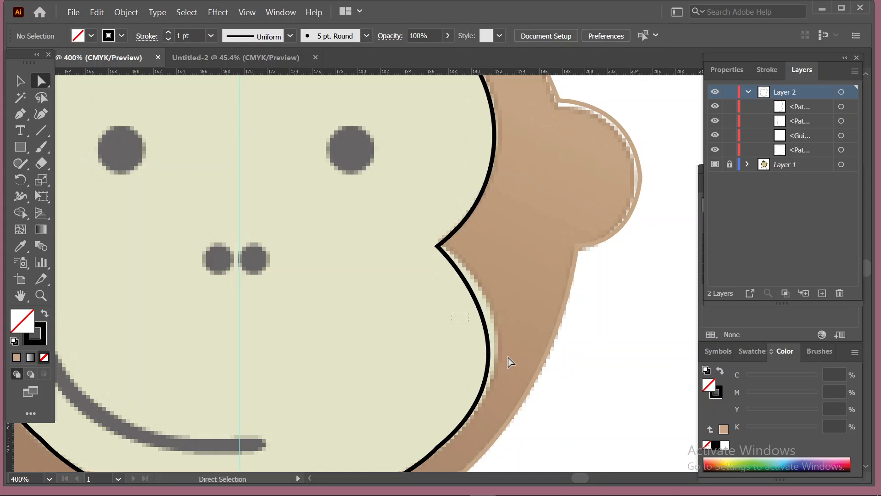
{"action": "left_click", "coordinate": [522, 374]}
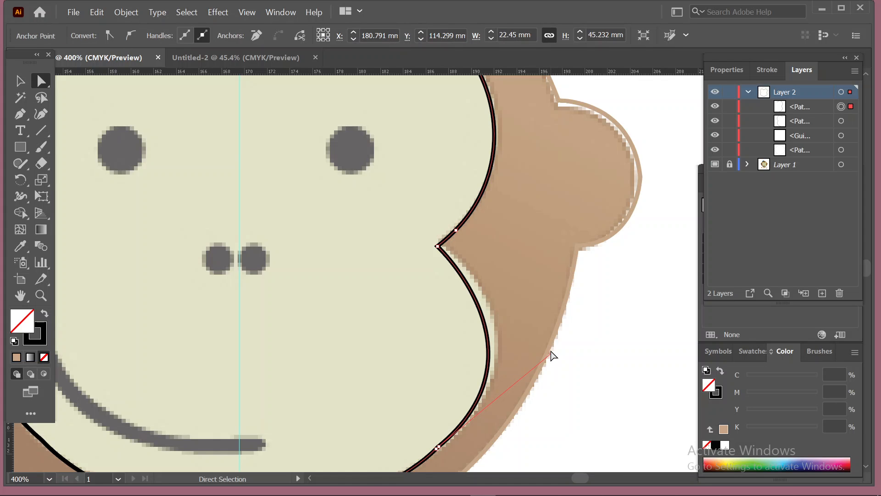
{"action": "left_click", "coordinate": [547, 356]}
{"action": "left_click_drag", "start_coordinate": [552, 352], "coordinate": [565, 368]}
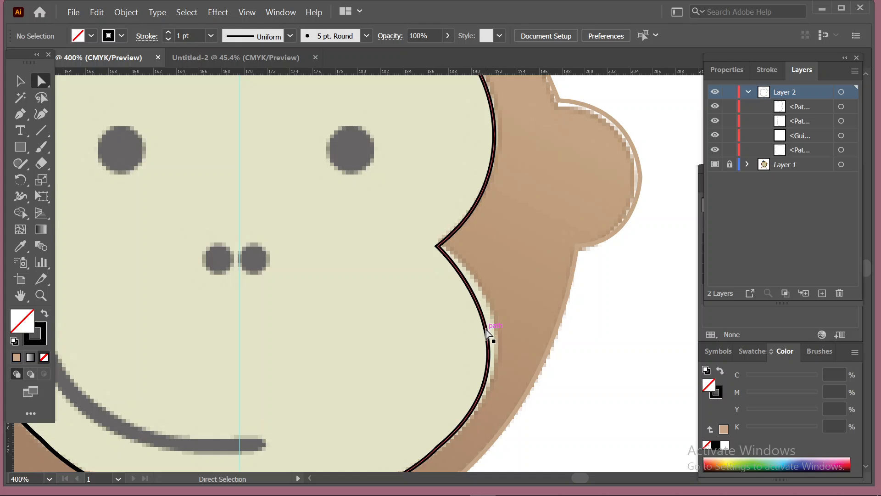
{"action": "left_click", "coordinate": [500, 342]}
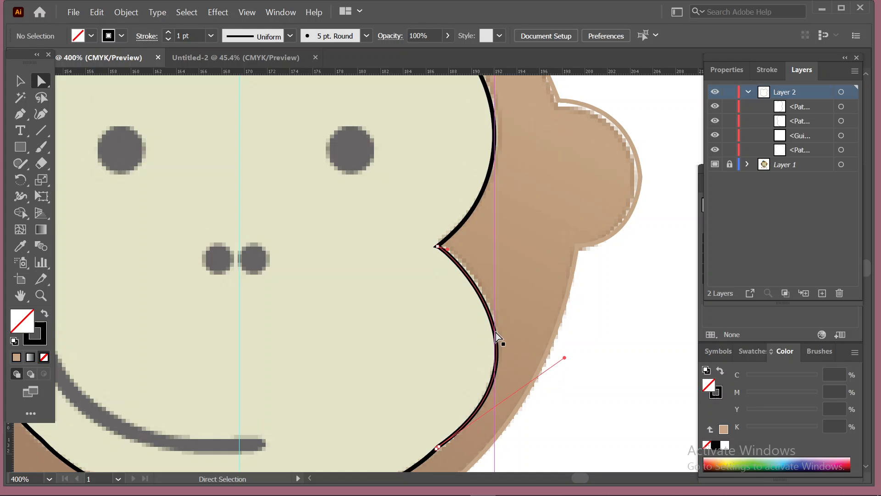
Step: Reshape the outline's curve around the right eye lobe so it bulges outward to the face edge
{"action": "scroll", "coordinate": [508, 303], "scroll_direction": "up", "scroll_amount": 5}
{"action": "scroll", "coordinate": [510, 305], "scroll_direction": "up", "scroll_amount": 1}
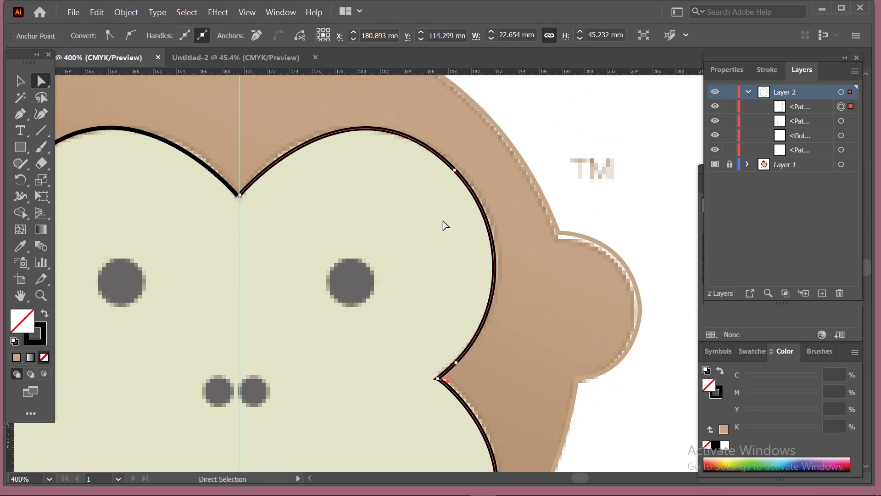
{"action": "left_click", "coordinate": [492, 213]}
{"action": "mouse_move", "coordinate": [509, 224]}
{"action": "left_mouse_down"}
{"action": "mouse_move", "coordinate": [514, 214]}
{"action": "mouse_move", "coordinate": [504, 225]}
{"action": "left_mouse_up"}
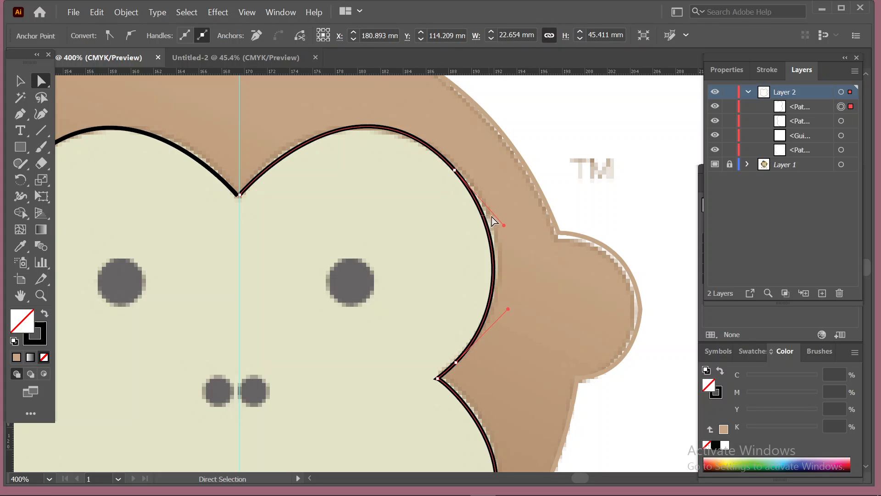
{"action": "left_click", "coordinate": [486, 223]}
{"action": "left_click", "coordinate": [487, 223]}
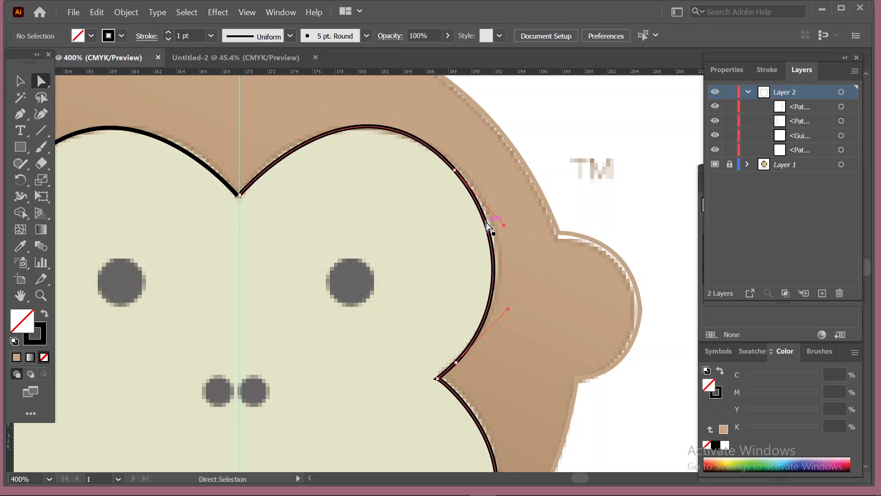
{"action": "left_click", "coordinate": [446, 123]}
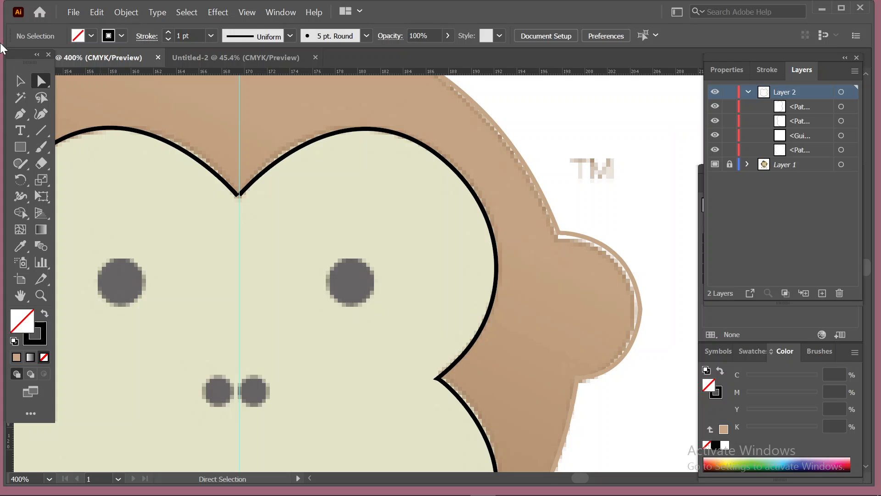
Step: Lock the centre guide and the brown head outline path in Layer 2
{"action": "left_click", "coordinate": [20, 81]}
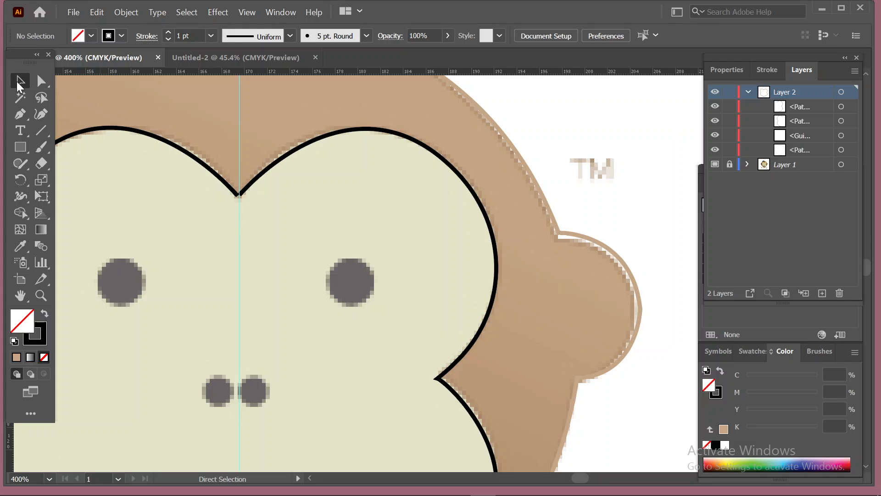
{"action": "left_click", "coordinate": [477, 131]}
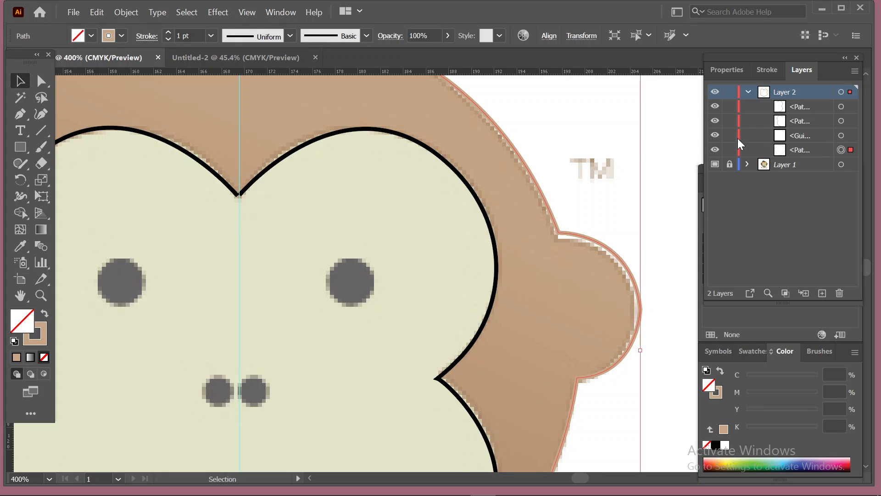
{"action": "left_click", "coordinate": [730, 149]}
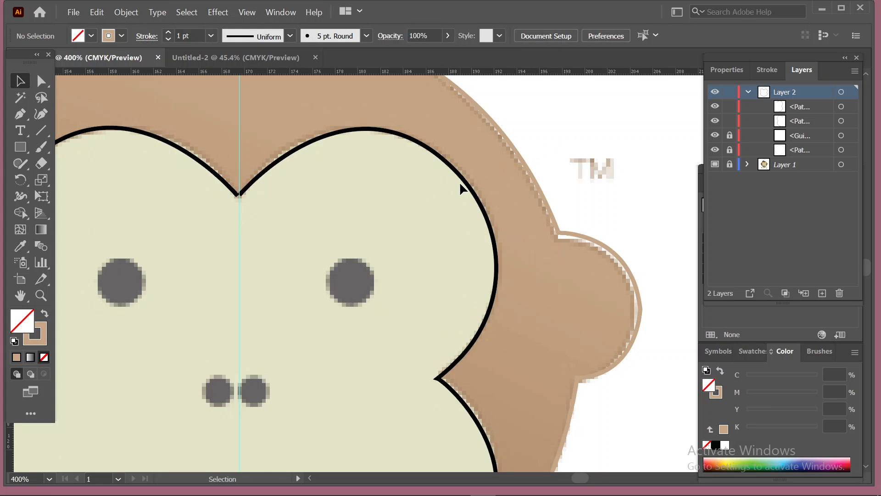
Step: Draw a circle with the Ellipse tool from the centre of the left eye, covering the eye
{"action": "key", "text": "ctrl+0"}
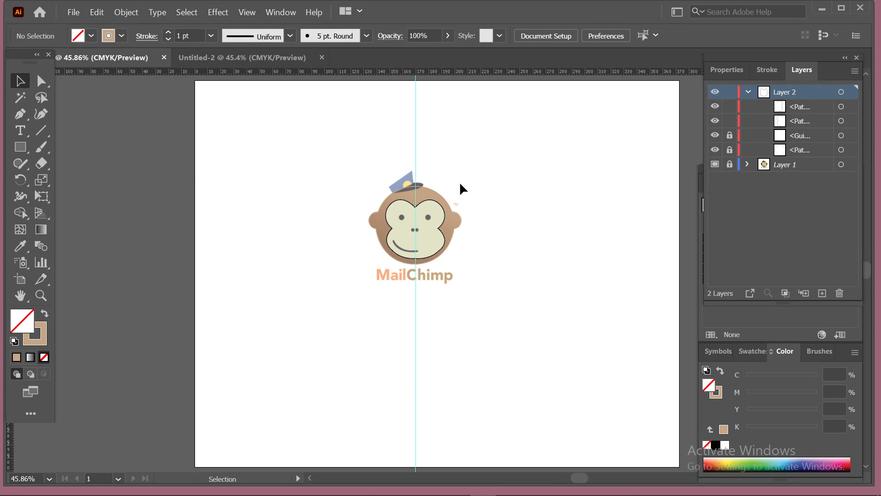
{"action": "scroll", "coordinate": [461, 185], "scroll_direction": "up", "scroll_amount": 7}
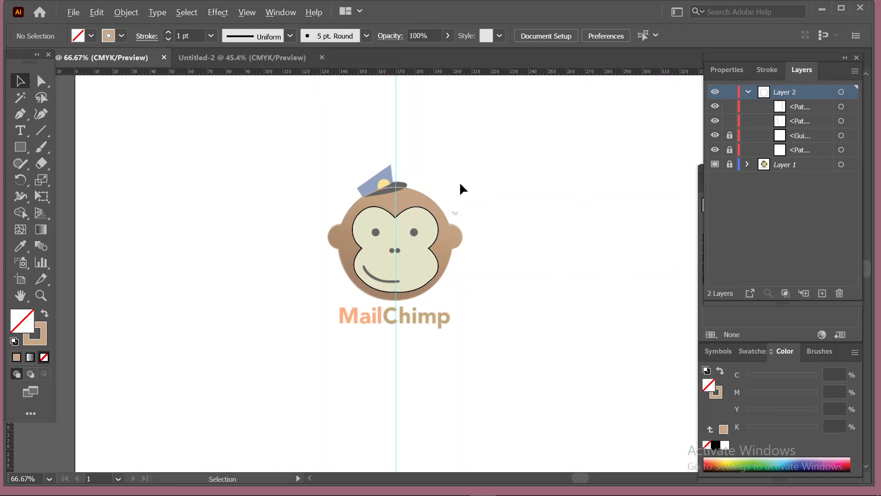
{"action": "left_click_drag", "start_coordinate": [349, 371], "coordinate": [583, 134]}
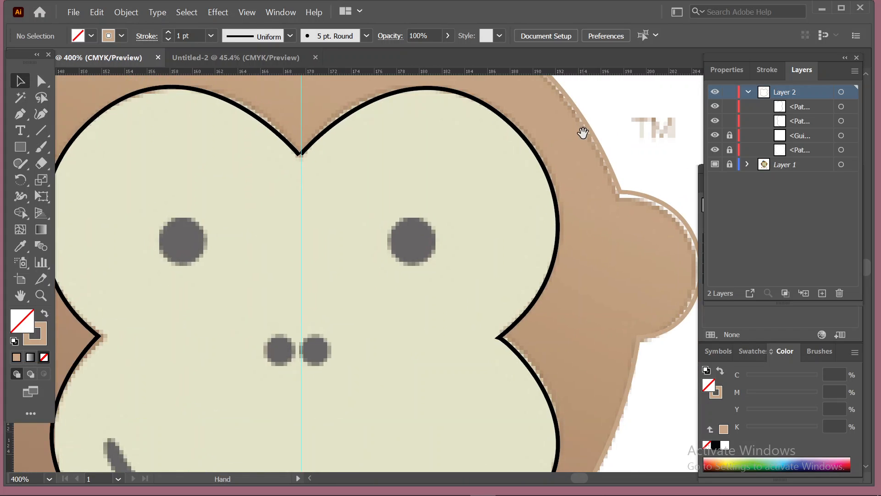
{"action": "scroll", "coordinate": [317, 244], "scroll_direction": "down", "scroll_amount": 1}
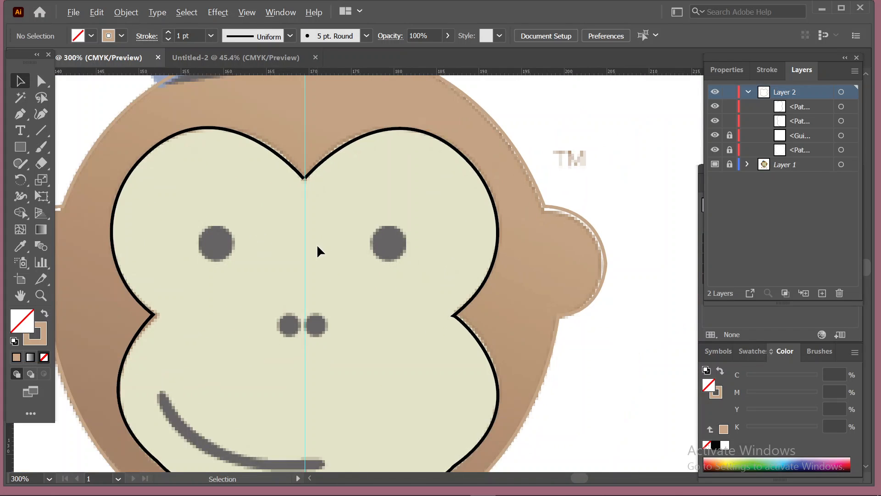
{"action": "right_click", "coordinate": [20, 147]}
{"action": "left_click", "coordinate": [72, 181]}
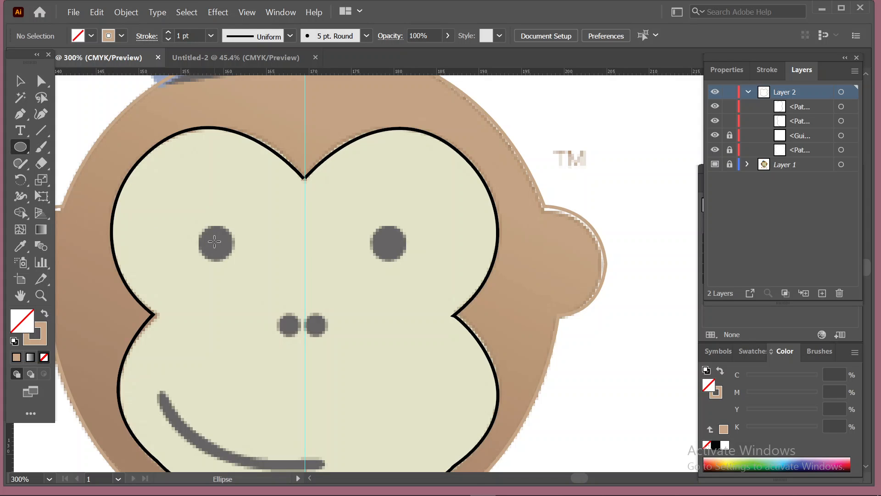
{"action": "left_click_drag", "start_coordinate": [215, 245], "coordinate": [230, 258]}
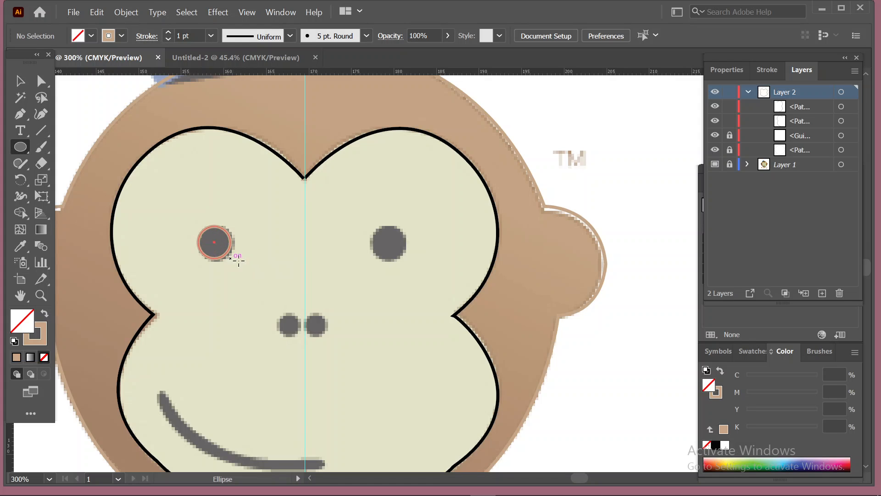
Step: Nudge the new circle sideways to line it up with the left eye
{"action": "left_click", "coordinate": [18, 83]}
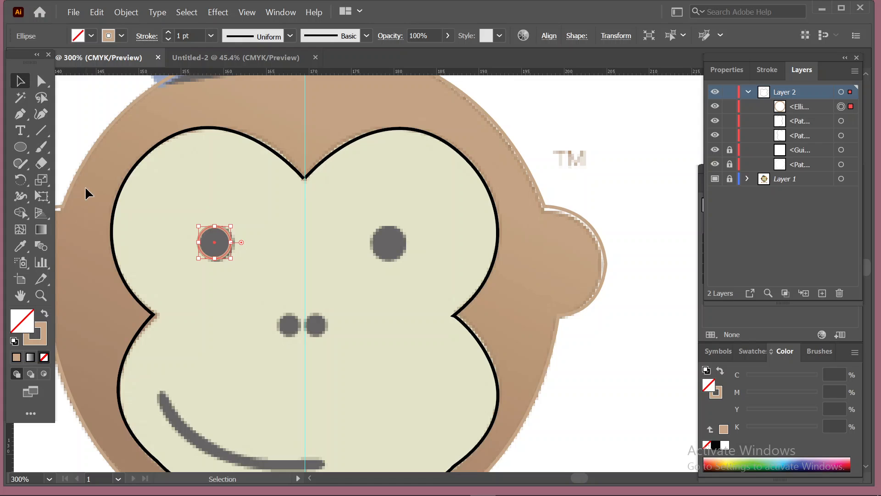
{"action": "key", "text": "Right"}
{"action": "key", "text": "Right"}
{"action": "key", "text": "Right"}
{"action": "key", "text": "Right"}
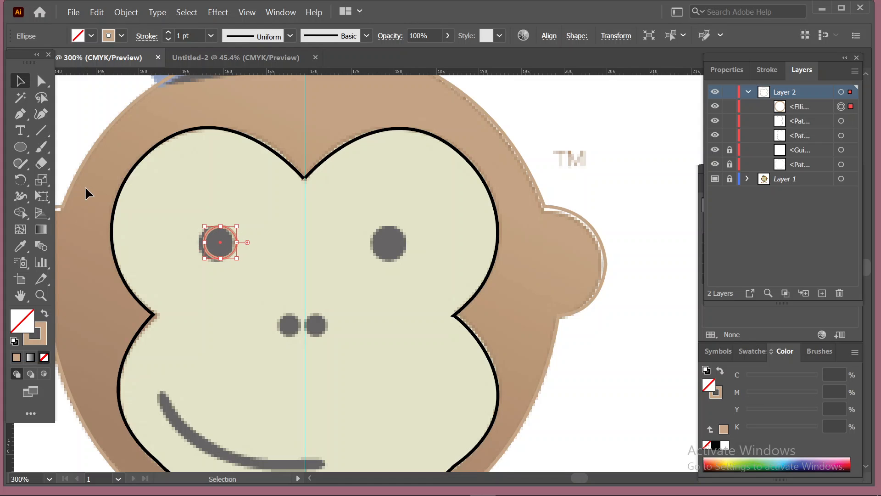
{"action": "key", "text": "Left"}
{"action": "key", "text": "Left"}
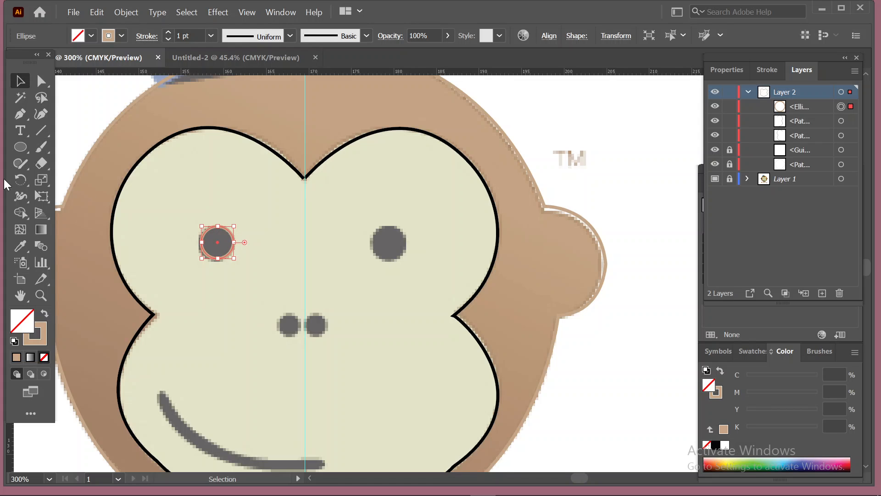
Step: Fill the left eye circle with the dark grey sampled from the right eye and nudge it slightly left
{"action": "left_click", "coordinate": [26, 247]}
{"action": "left_click", "coordinate": [399, 240]}
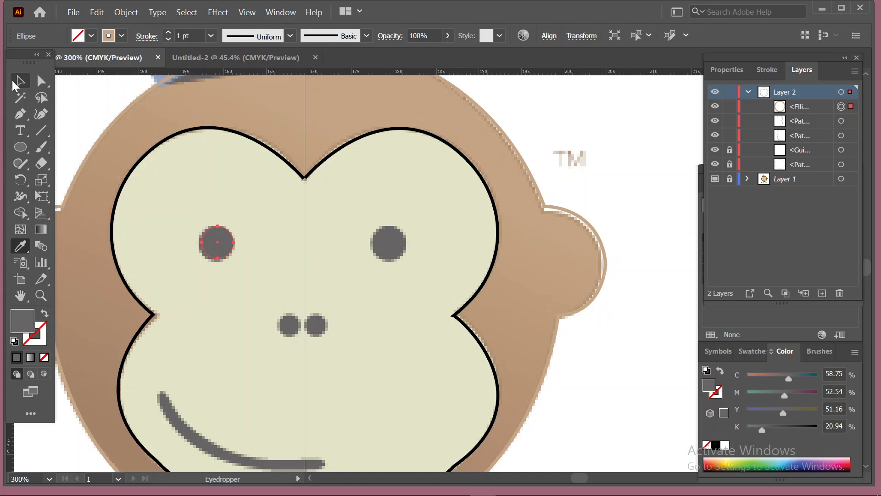
{"action": "left_click", "coordinate": [20, 80]}
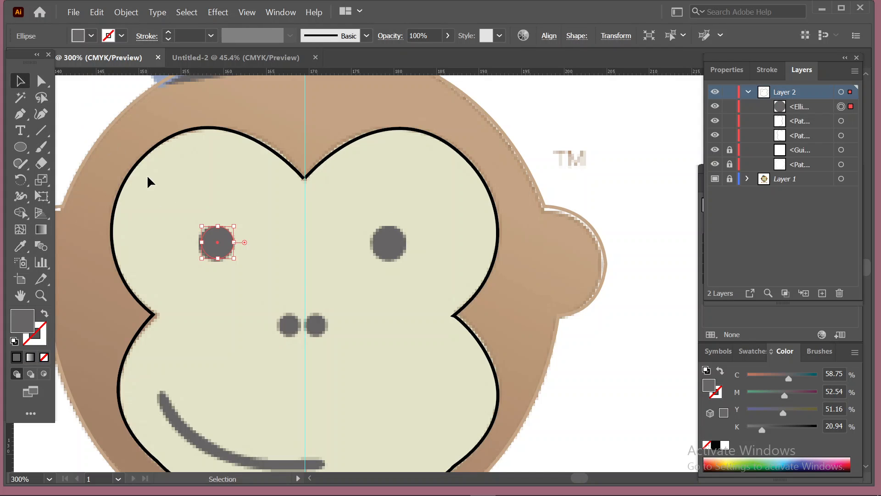
{"action": "key", "text": "Left"}
{"action": "key", "text": "Left"}
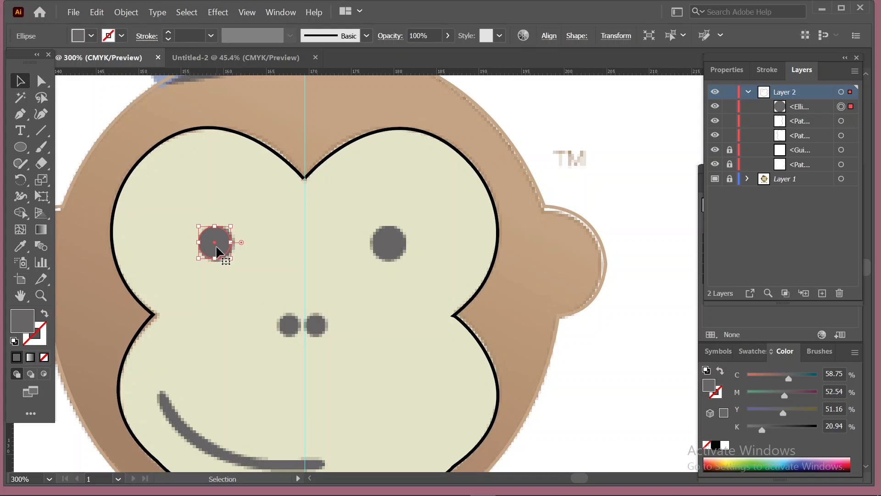
Step: Duplicate the left eye circle onto the right eye and left nostril, then shrink and nudge the nostril copy into place
{"action": "left_click_drag", "start_coordinate": [217, 249], "coordinate": [290, 329]}
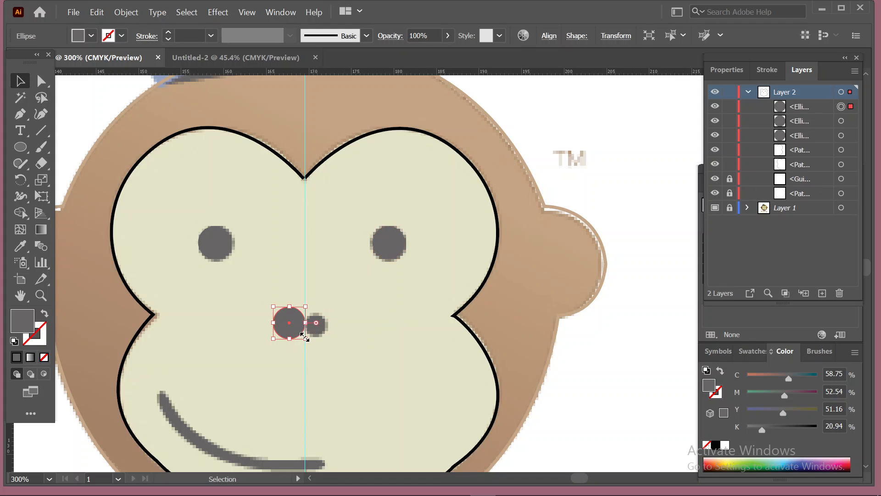
{"action": "left_click_drag", "start_coordinate": [304, 336], "coordinate": [297, 333]}
{"action": "key", "text": "Down"}
{"action": "key", "text": "Down"}
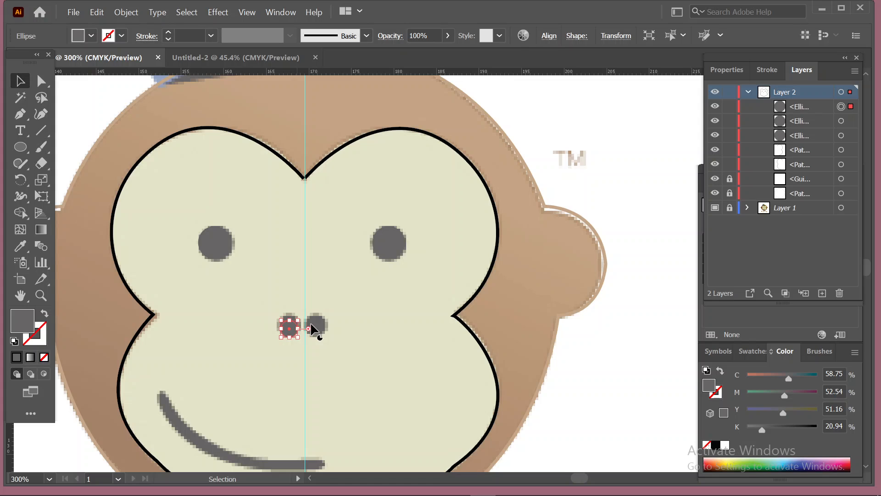
{"action": "key", "text": "Up"}
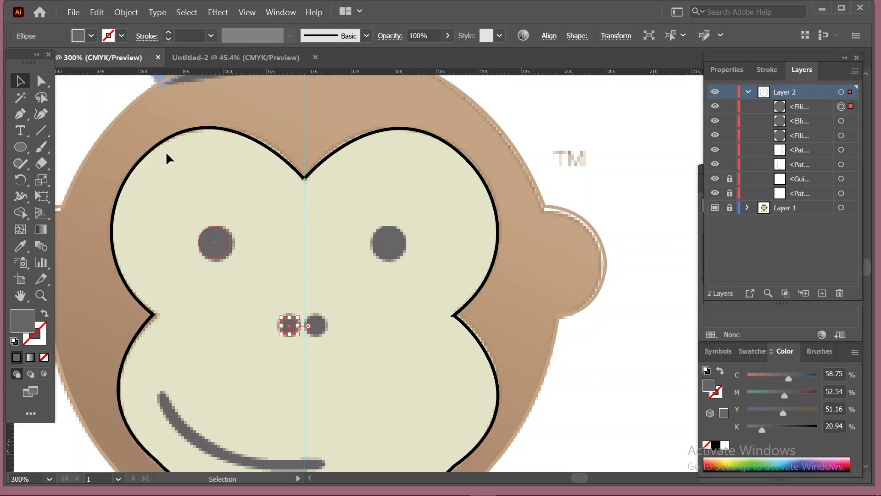
{"action": "left_click", "coordinate": [164, 192]}
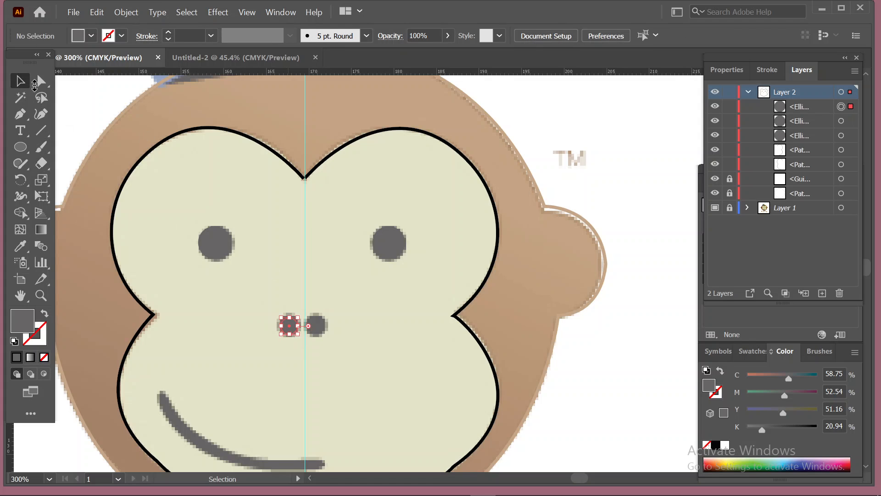
Step: Duplicate the left nostril circle level onto the right nostril, across the centre guide
{"action": "left_click", "coordinate": [287, 328]}
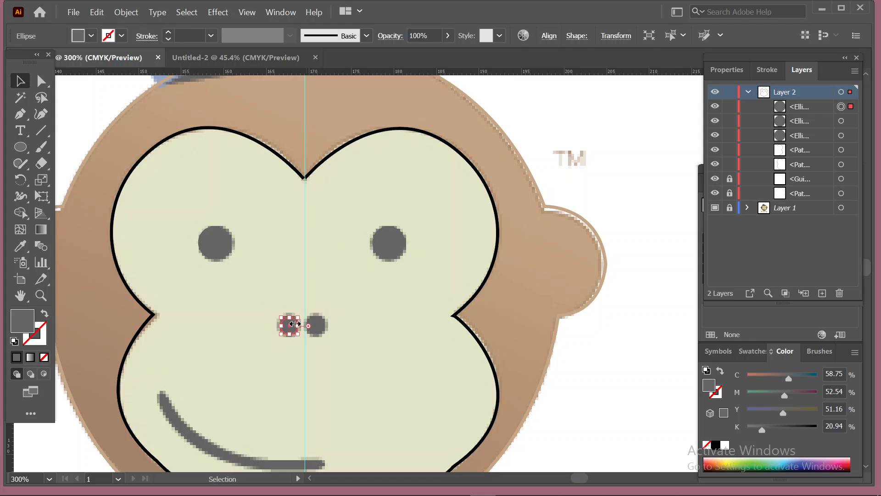
{"action": "scroll", "coordinate": [292, 323], "scroll_direction": "up", "scroll_amount": 3}
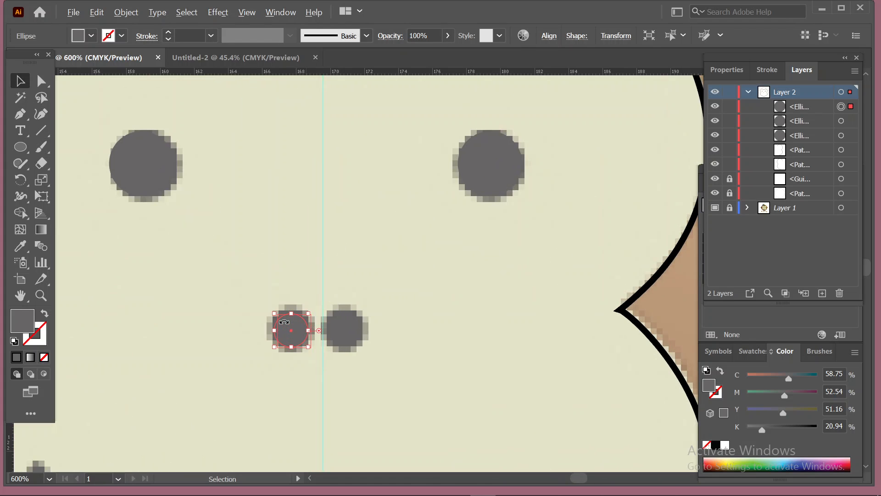
{"action": "left_click", "coordinate": [301, 360]}
{"action": "left_click", "coordinate": [283, 325]}
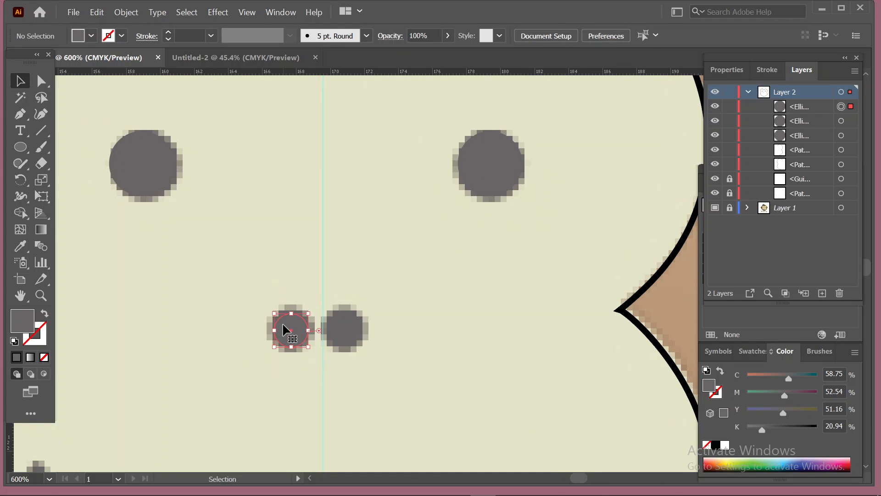
{"action": "left_click_drag", "start_coordinate": [287, 329], "coordinate": [341, 330]}
{"action": "left_click_drag", "start_coordinate": [399, 314], "coordinate": [401, 314]}
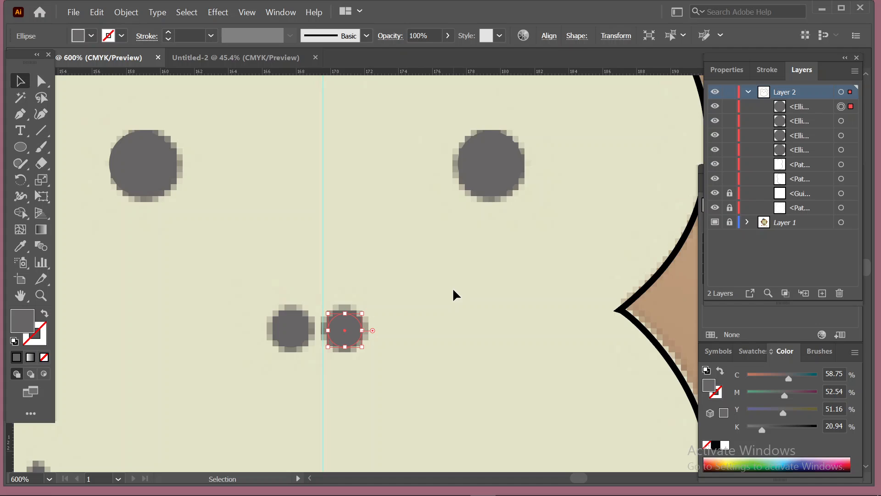
{"action": "scroll", "coordinate": [452, 287], "scroll_direction": "down", "scroll_amount": 3}
{"action": "scroll", "coordinate": [452, 288], "scroll_direction": "up", "scroll_amount": 1}
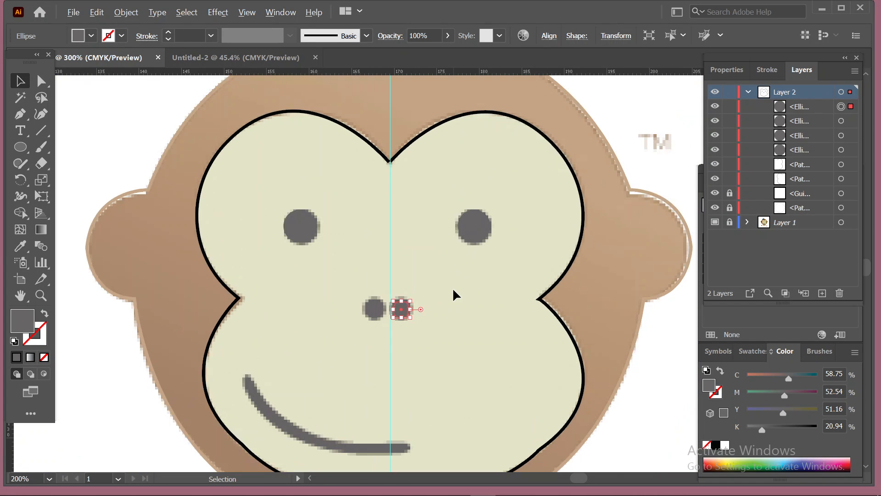
Step: Join the two face outline halves at their top endpoints on the centre guide
{"action": "left_click", "coordinate": [41, 80]}
{"action": "left_click_drag", "start_coordinate": [373, 125], "coordinate": [414, 188]}
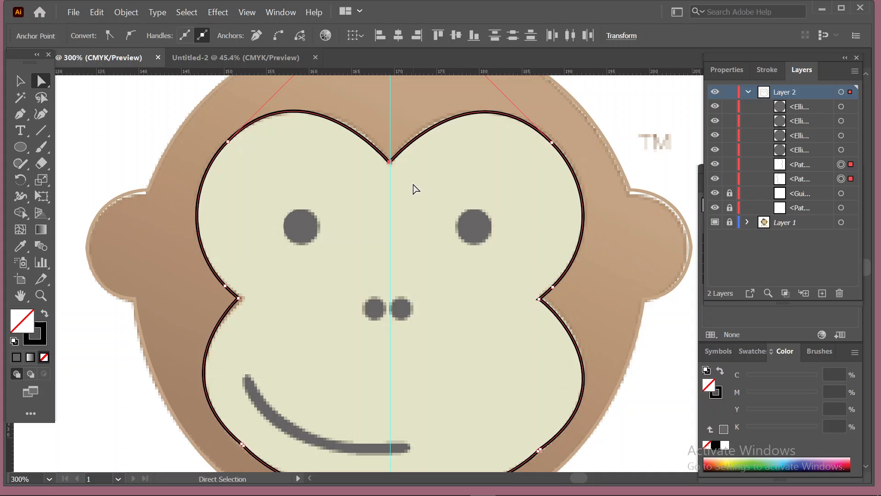
{"action": "key", "text": "ctrl"}
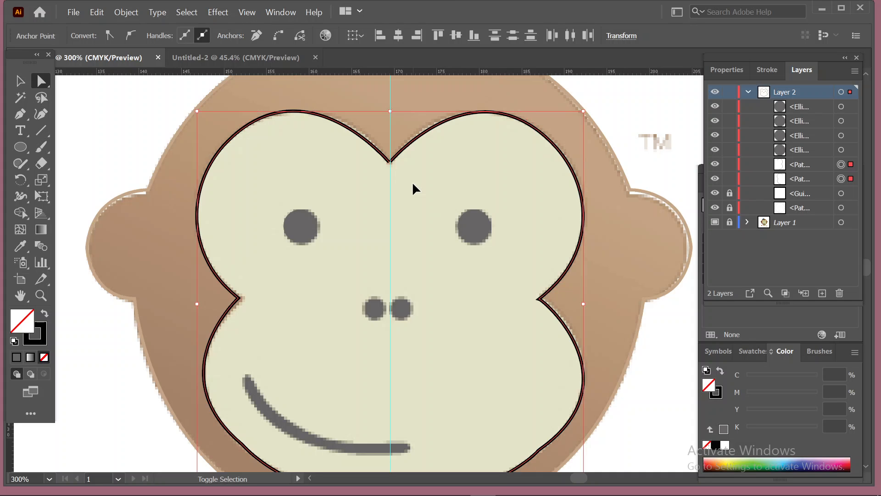
{"action": "key", "text": "ctrl+j"}
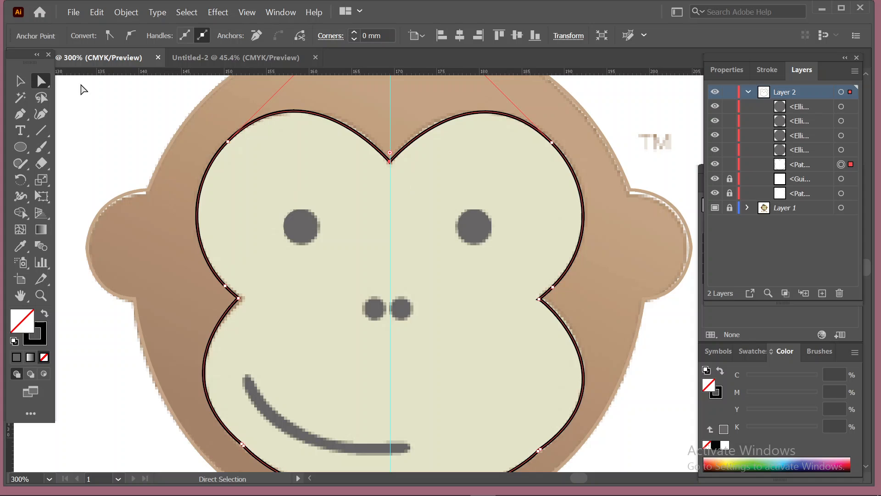
Step: Try to join the face outline's top centre point again and check that junction up close
{"action": "left_click", "coordinate": [385, 193]}
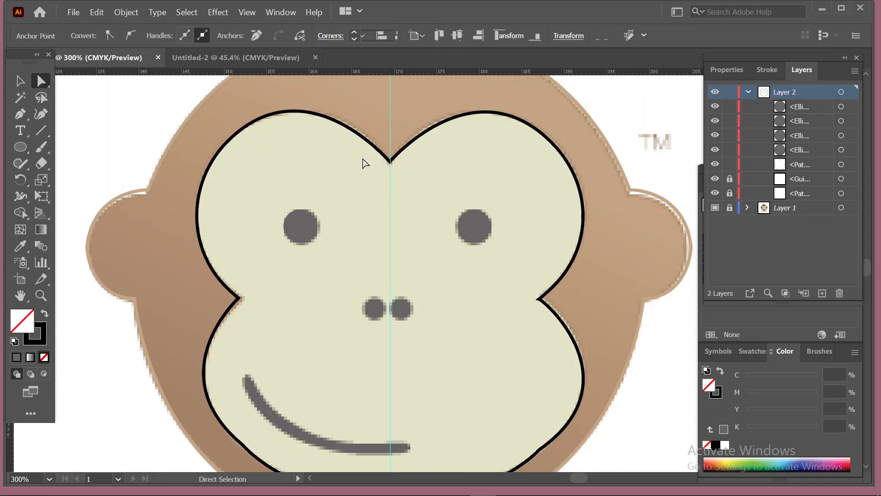
{"action": "left_click", "coordinate": [426, 190]}
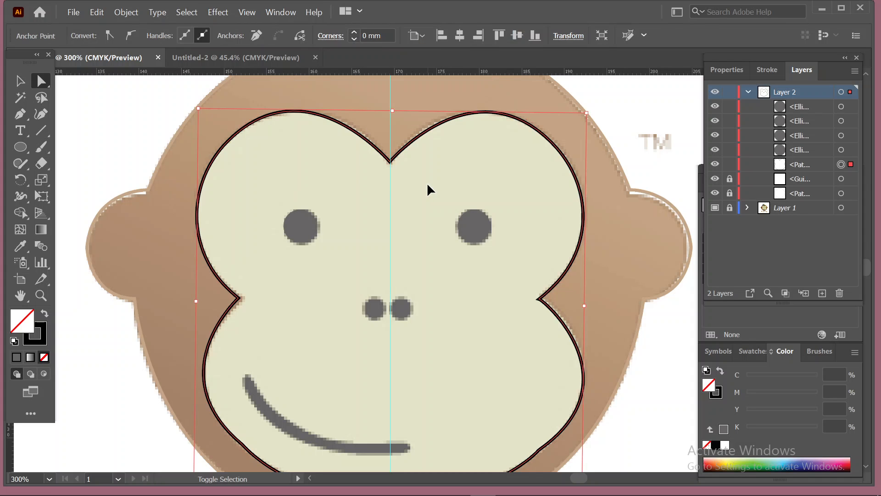
{"action": "key", "text": "ctrl+j"}
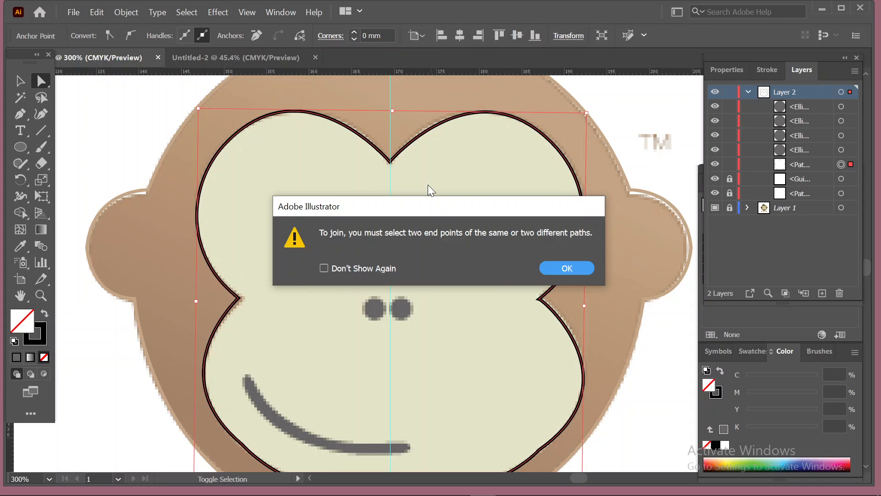
{"action": "left_click", "coordinate": [557, 268]}
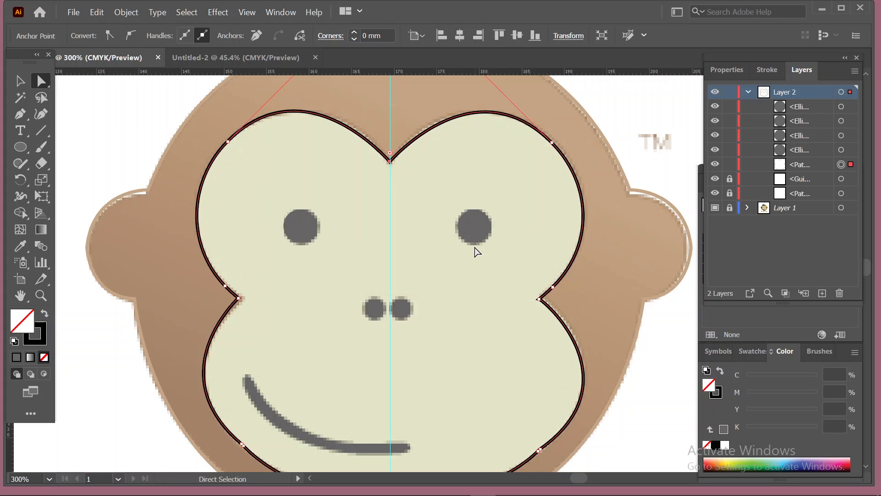
{"action": "scroll", "coordinate": [449, 250], "scroll_direction": "up", "scroll_amount": 3}
{"action": "left_click_drag", "start_coordinate": [390, 118], "coordinate": [404, 358]}
{"action": "scroll", "coordinate": [397, 345], "scroll_direction": "up", "scroll_amount": 3}
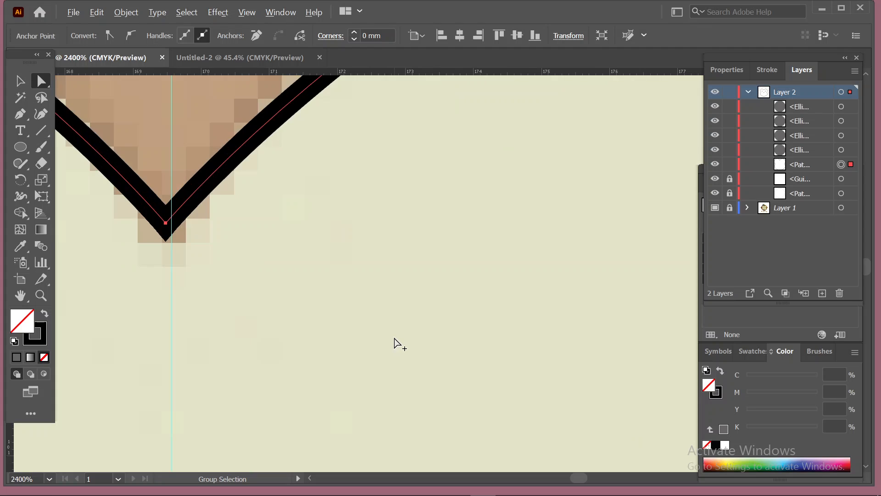
Step: Join the face outline's two bottom endpoints on the centre guide as a Corner point
{"action": "scroll", "coordinate": [400, 341], "scroll_direction": "down", "scroll_amount": 5}
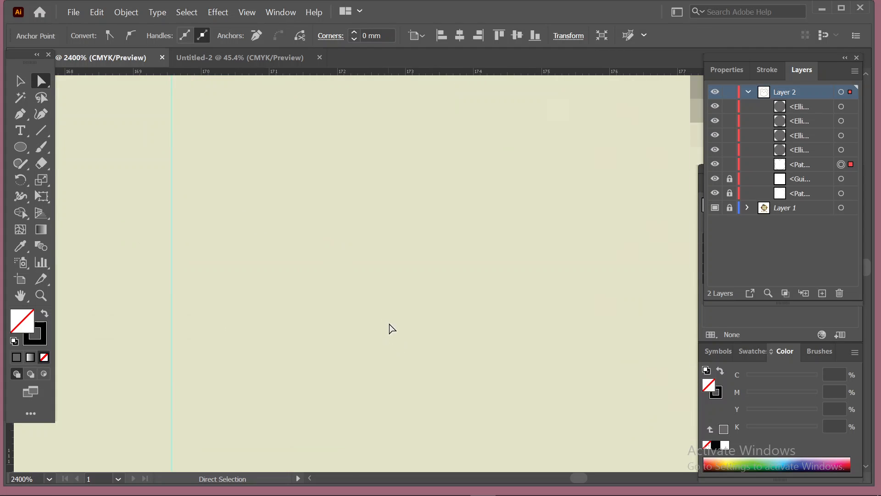
{"action": "scroll", "coordinate": [347, 335], "scroll_direction": "down", "scroll_amount": 5}
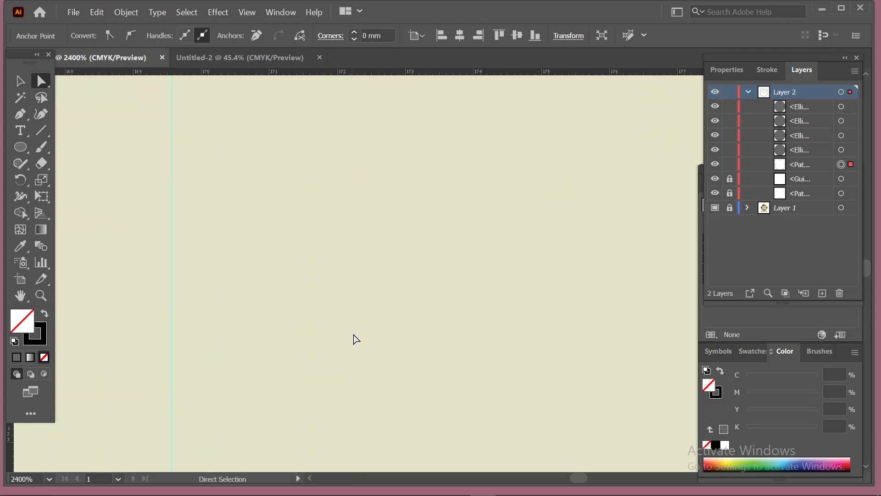
{"action": "scroll", "coordinate": [357, 339], "scroll_direction": "down", "scroll_amount": 3}
{"action": "left_click_drag", "start_coordinate": [315, 285], "coordinate": [582, 234]}
{"action": "scroll", "coordinate": [393, 285], "scroll_direction": "down", "scroll_amount": 5}
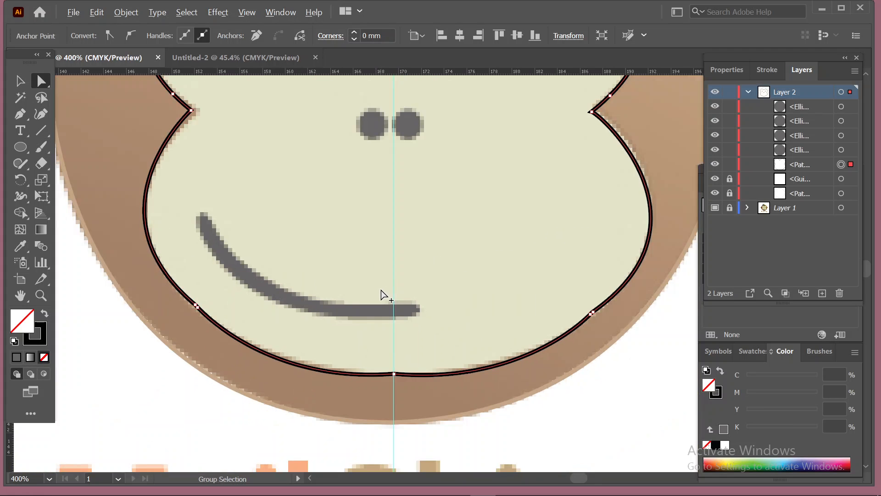
{"action": "scroll", "coordinate": [449, 362], "scroll_direction": "up", "scroll_amount": 1}
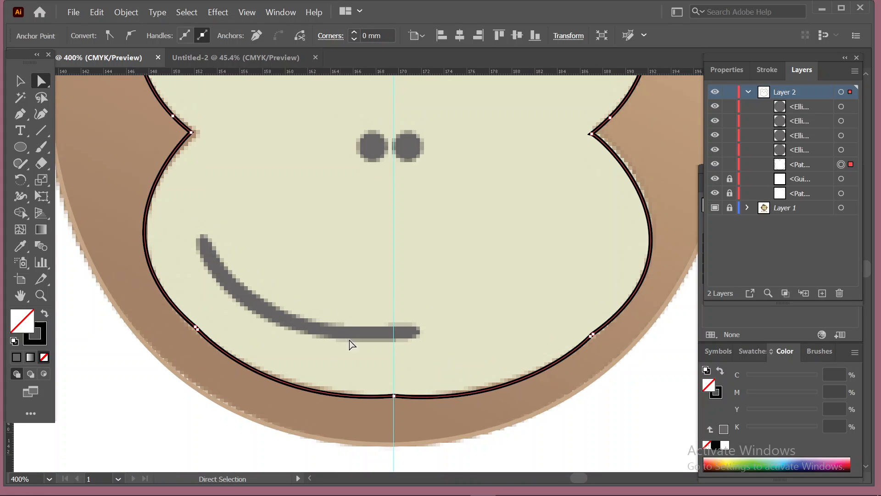
{"action": "left_click_drag", "start_coordinate": [397, 408], "coordinate": [415, 429]}
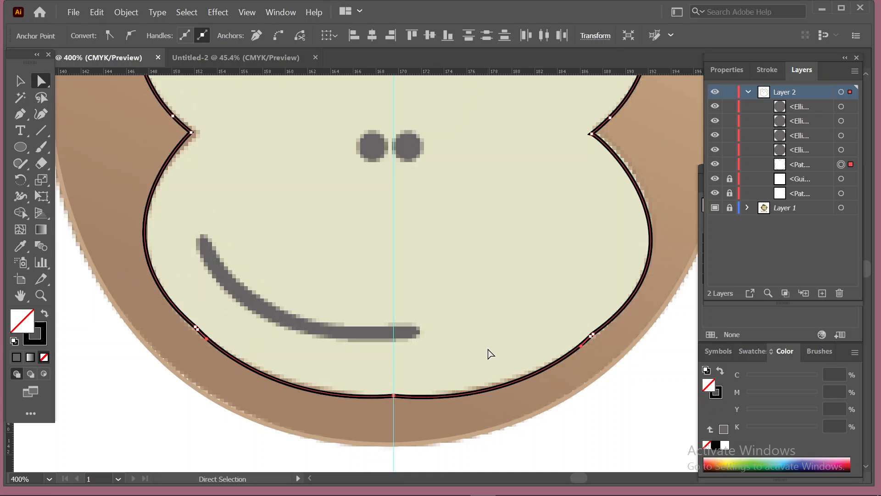
{"action": "key", "text": "ctrl+j"}
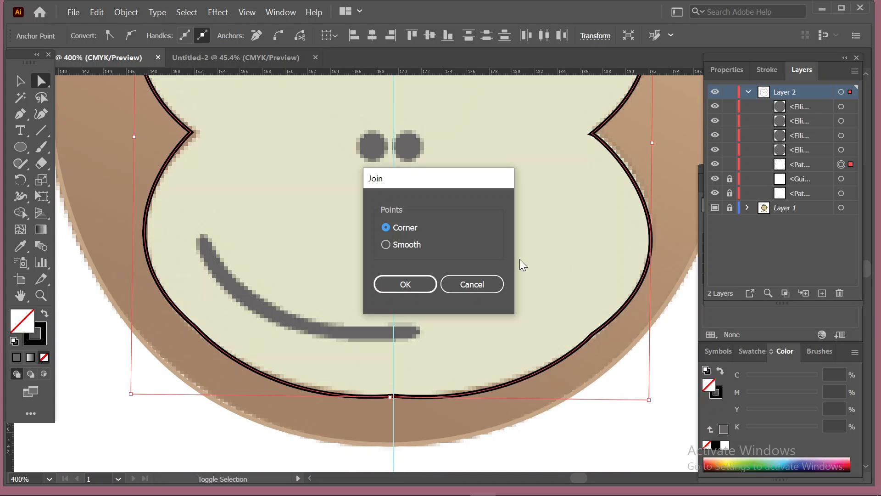
{"action": "left_click", "coordinate": [423, 284]}
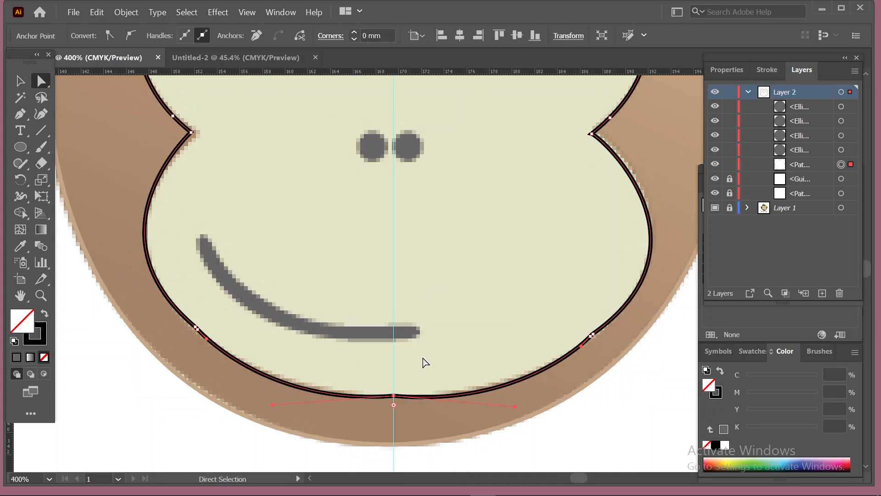
{"action": "left_click_drag", "start_coordinate": [392, 406], "coordinate": [408, 494]}
{"action": "left_click", "coordinate": [462, 338]}
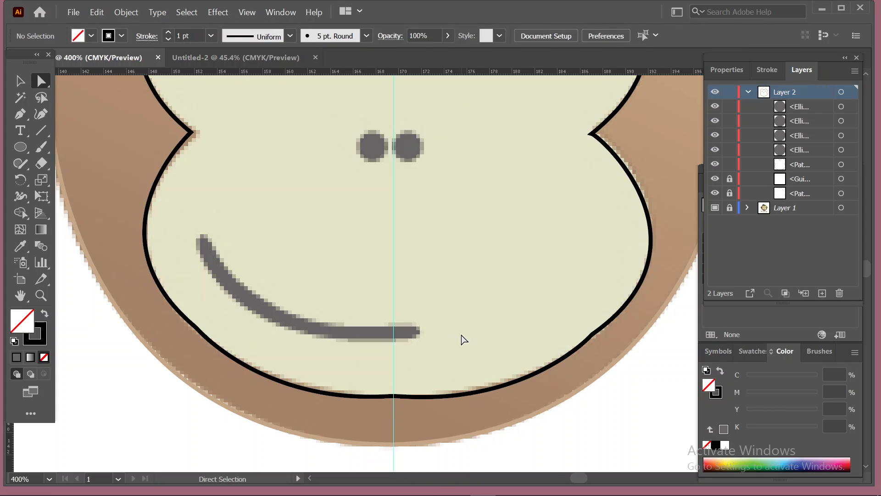
Step: Slightly round the notch corner on the right side of the face outline
{"action": "scroll", "coordinate": [463, 338], "scroll_direction": "up", "scroll_amount": 5}
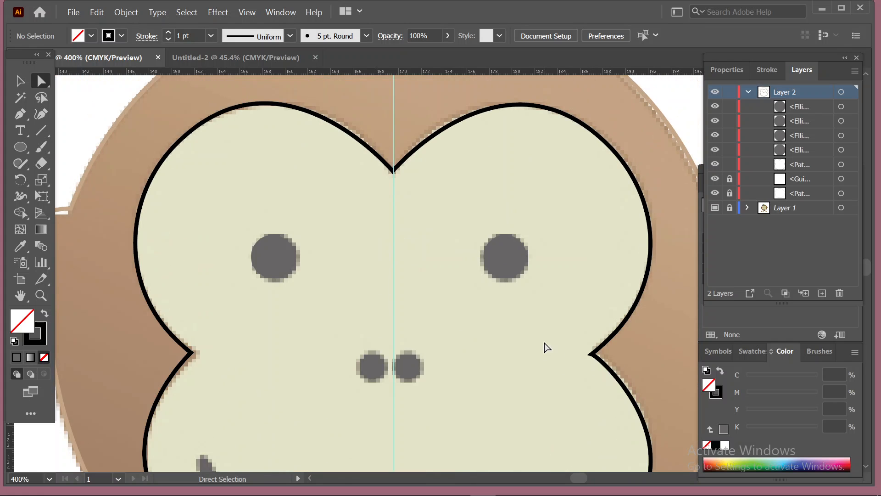
{"action": "left_click_drag", "start_coordinate": [514, 380], "coordinate": [464, 317]}
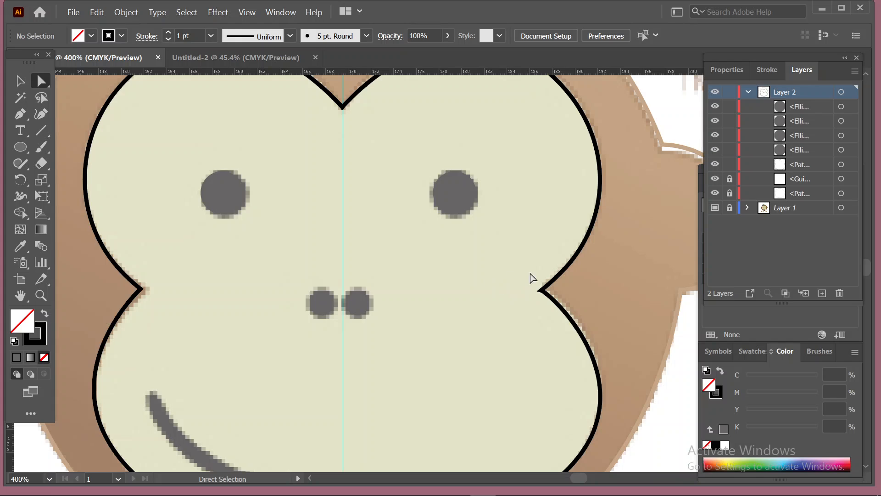
{"action": "left_click", "coordinate": [583, 335]}
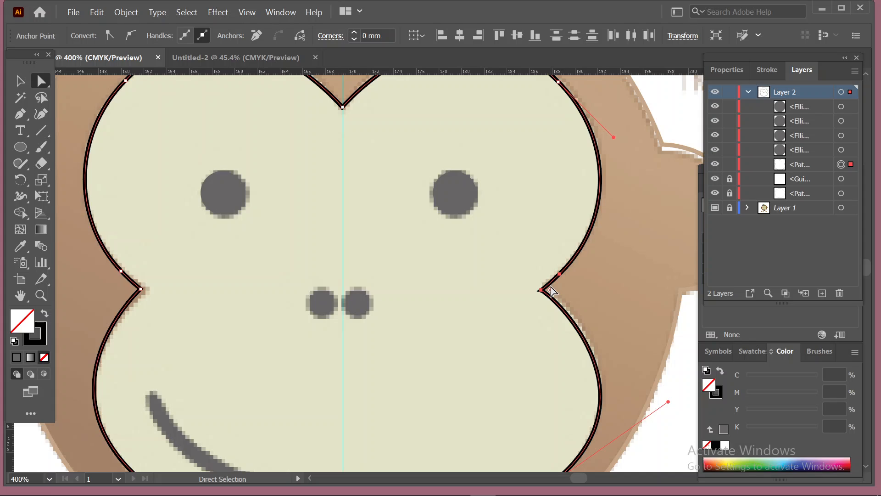
{"action": "left_click_drag", "start_coordinate": [552, 292], "coordinate": [549, 292]}
{"action": "left_click_drag", "start_coordinate": [574, 323], "coordinate": [577, 322]}
{"action": "left_click", "coordinate": [605, 253]}
{"action": "scroll", "coordinate": [401, 252], "scroll_direction": "up", "scroll_amount": 1}
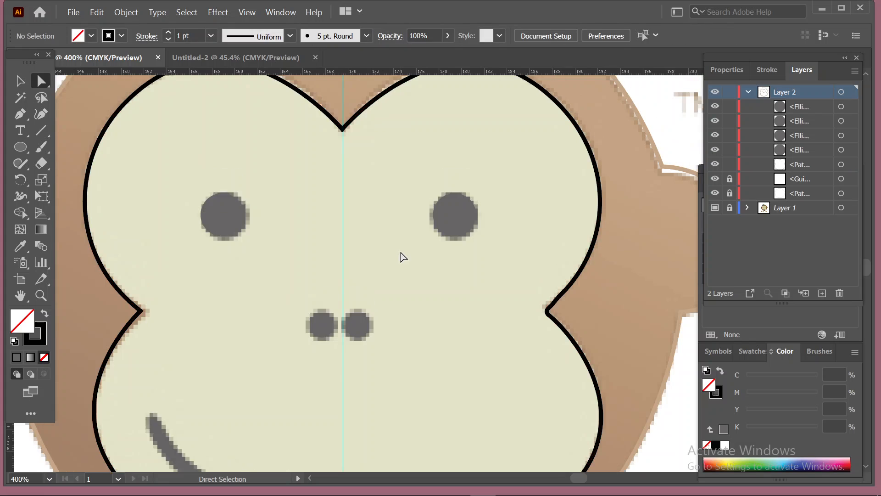
Step: Fill the closed face outline with the cream colour sampled from the original face, replacing its black stroke
{"action": "scroll", "coordinate": [401, 257], "scroll_direction": "up", "scroll_amount": 1}
{"action": "scroll", "coordinate": [362, 241], "scroll_direction": "up", "scroll_amount": 10}
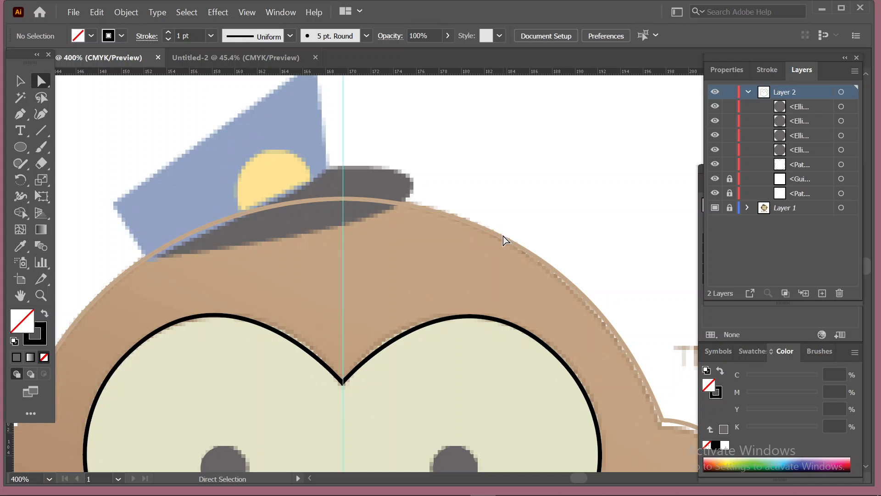
{"action": "scroll", "coordinate": [503, 236], "scroll_direction": "down", "scroll_amount": 5}
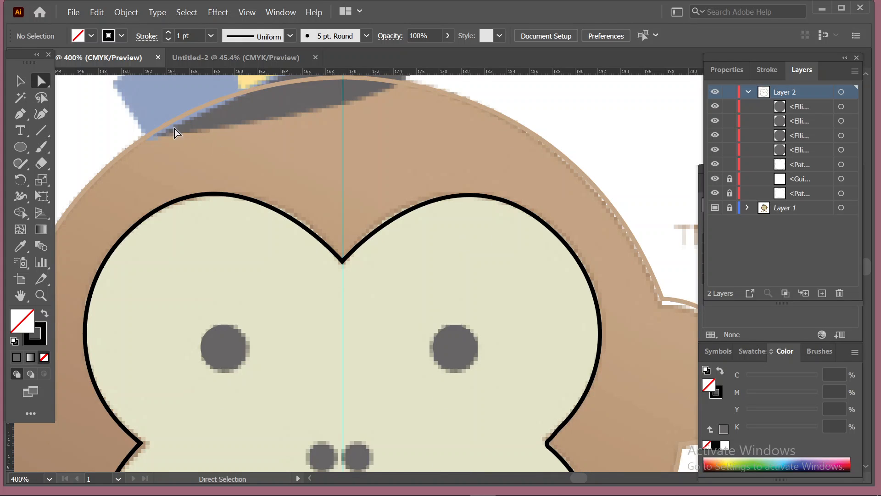
{"action": "left_click", "coordinate": [20, 82]}
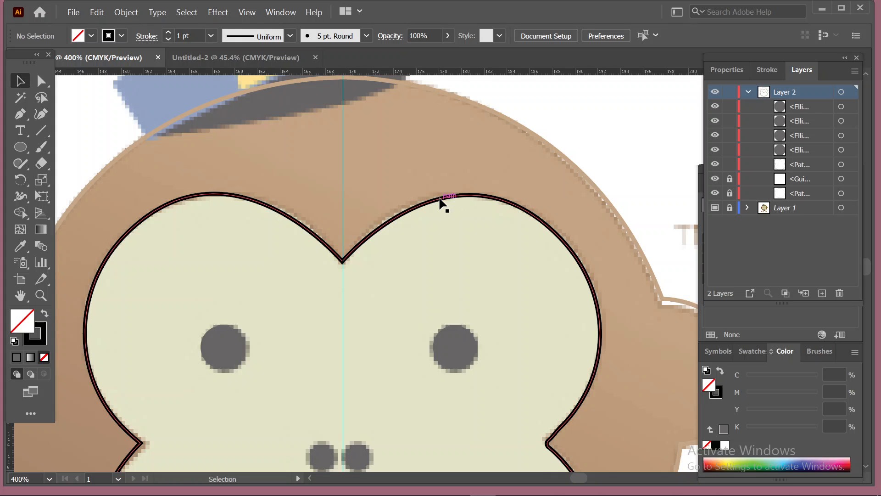
{"action": "left_click", "coordinate": [441, 202]}
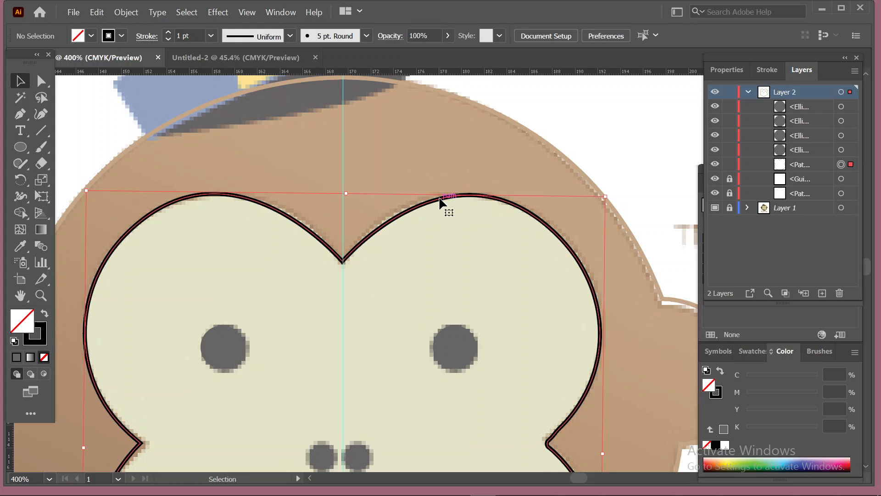
{"action": "left_click", "coordinate": [21, 250]}
{"action": "left_click", "coordinate": [164, 251]}
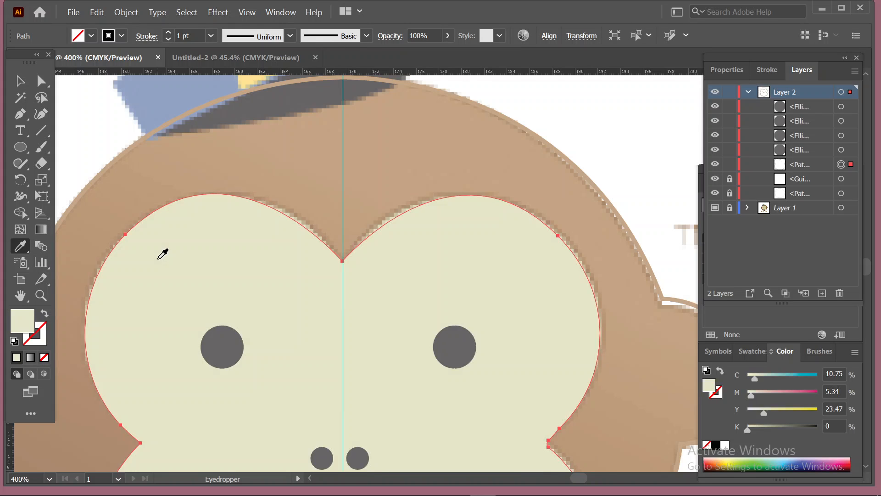
{"action": "left_click", "coordinate": [18, 82]}
{"action": "scroll", "coordinate": [273, 309], "scroll_direction": "up", "scroll_amount": 3}
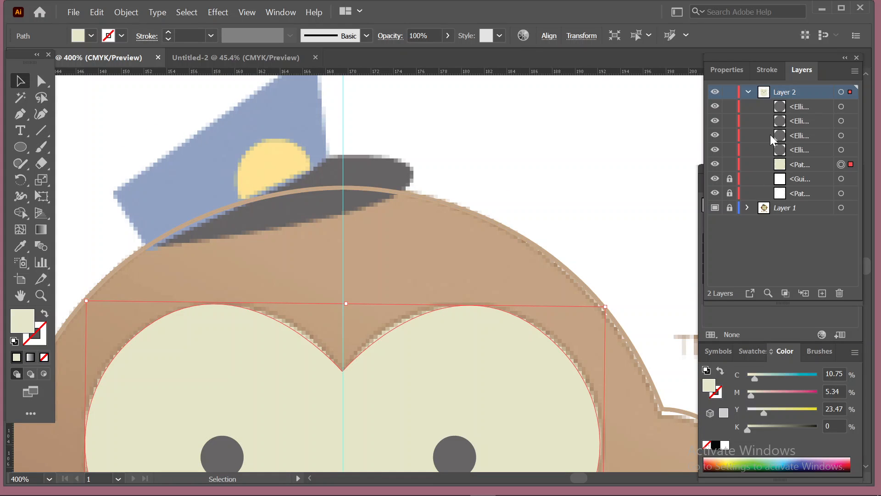
Step: Sample the brown of the original head as the fill colour and unlock the guide and the head outline in Layer 2
{"action": "left_click", "coordinate": [500, 221]}
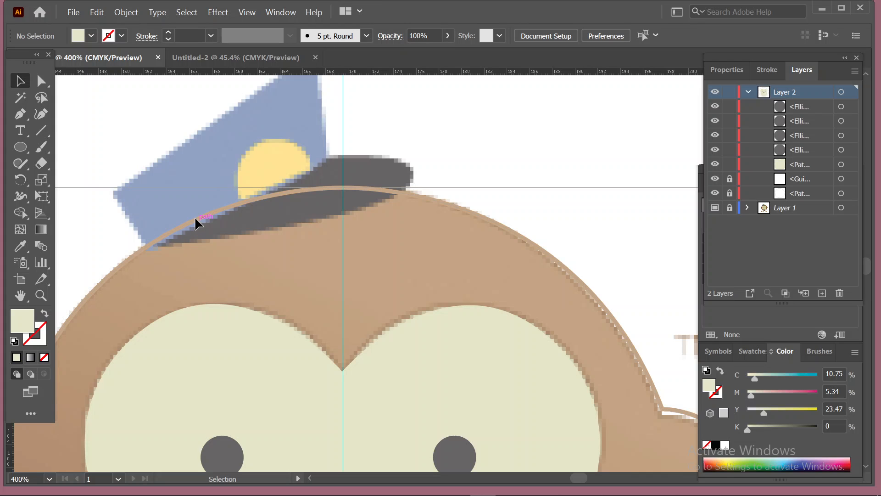
{"action": "left_click", "coordinate": [21, 246]}
{"action": "left_click", "coordinate": [233, 252]}
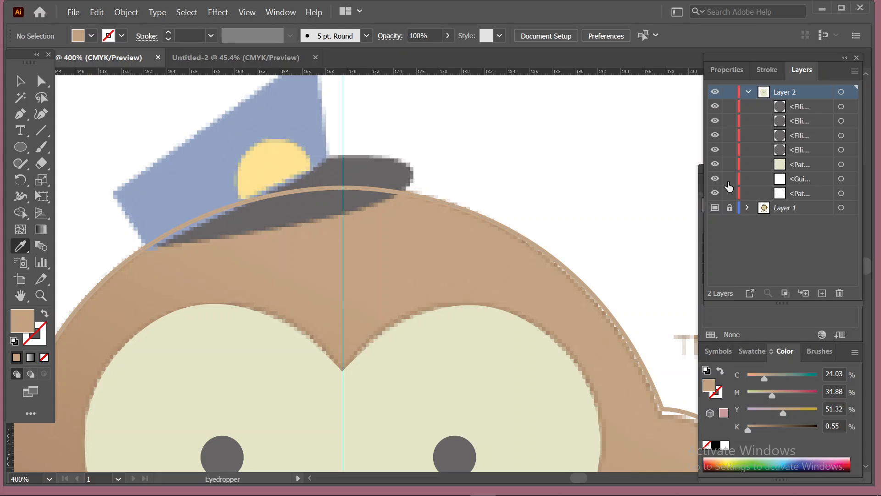
{"action": "left_click", "coordinate": [402, 243]}
{"action": "left_click", "coordinate": [236, 284]}
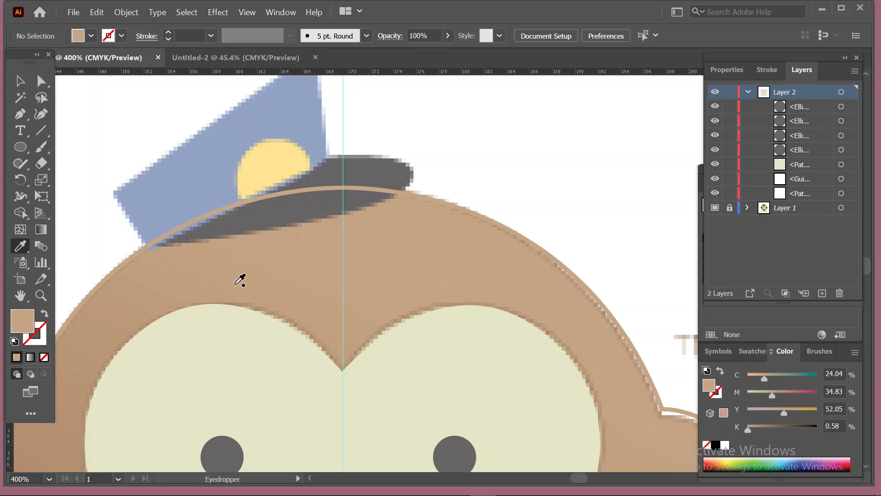
Step: Fill the head outline with brown sampled from the original head, replacing its stroke, and deselect it
{"action": "left_click", "coordinate": [20, 81]}
{"action": "left_click", "coordinate": [111, 282]}
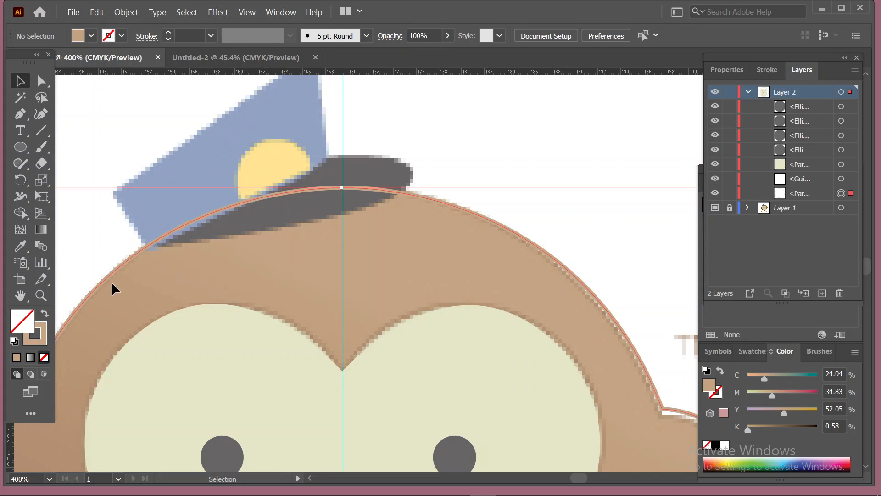
{"action": "left_click", "coordinate": [24, 246]}
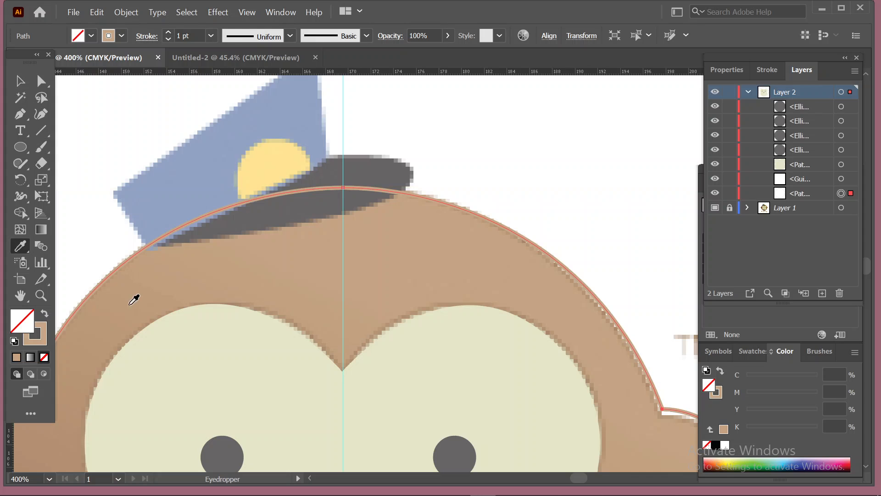
{"action": "left_click", "coordinate": [133, 295]}
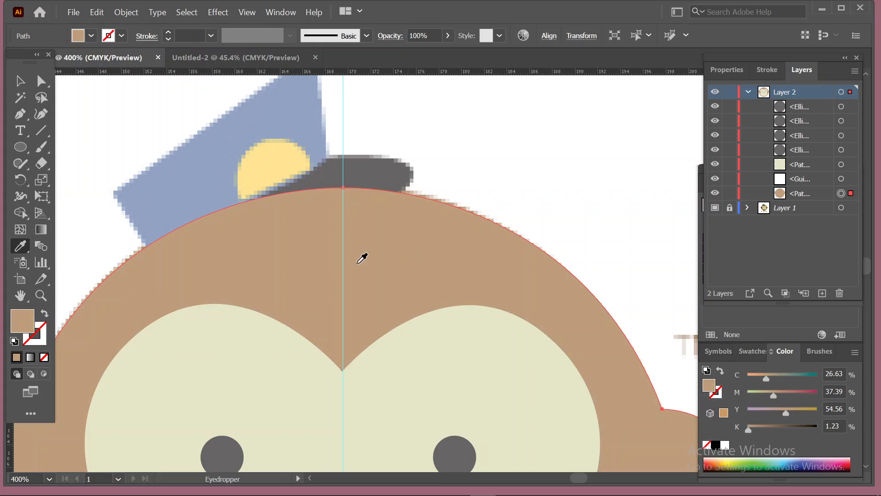
{"action": "scroll", "coordinate": [268, 226], "scroll_direction": "up", "scroll_amount": 2}
{"action": "scroll", "coordinate": [268, 227], "scroll_direction": "up", "scroll_amount": 1}
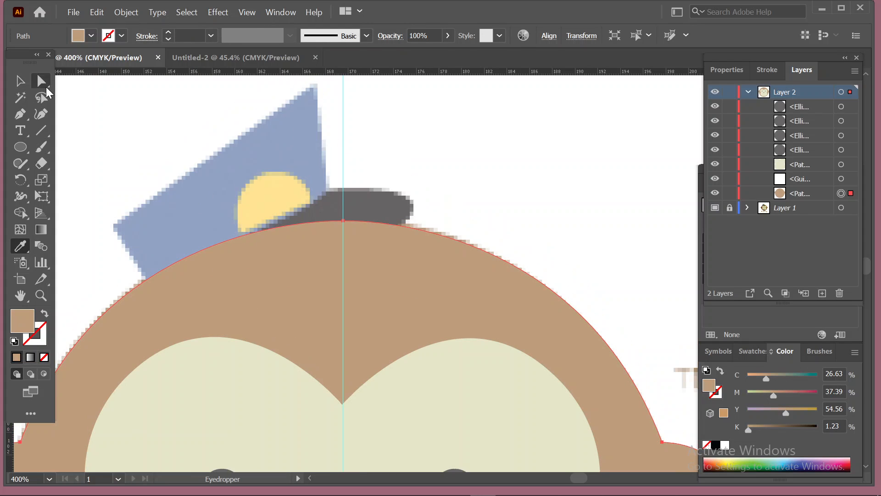
{"action": "left_click", "coordinate": [19, 80]}
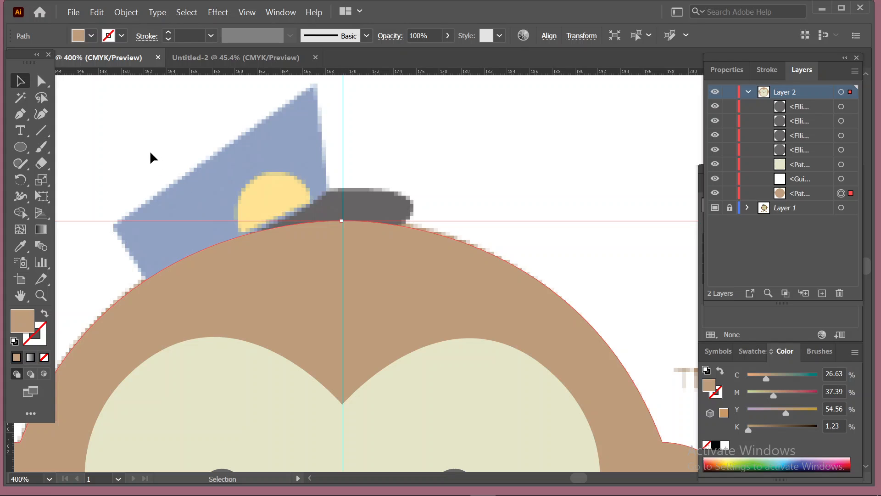
{"action": "left_click", "coordinate": [60, 162]}
Step: Hide the brown head shape and trace the curved lower edge of the dark hat brim with the Pen tool
{"action": "left_click", "coordinate": [19, 114]}
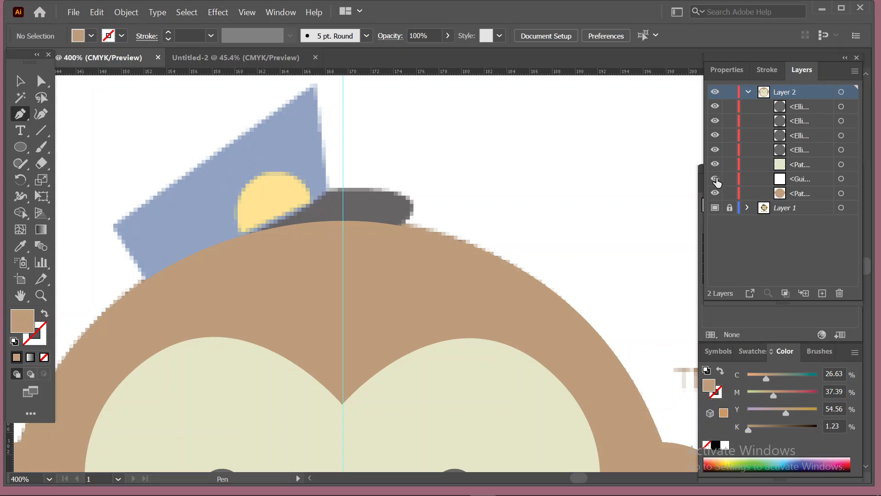
{"action": "left_click", "coordinate": [715, 197]}
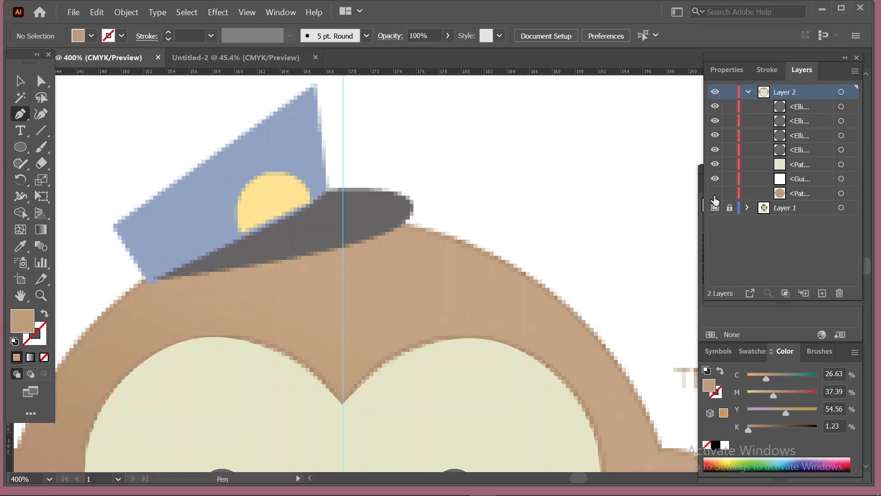
{"action": "left_click", "coordinate": [157, 278]}
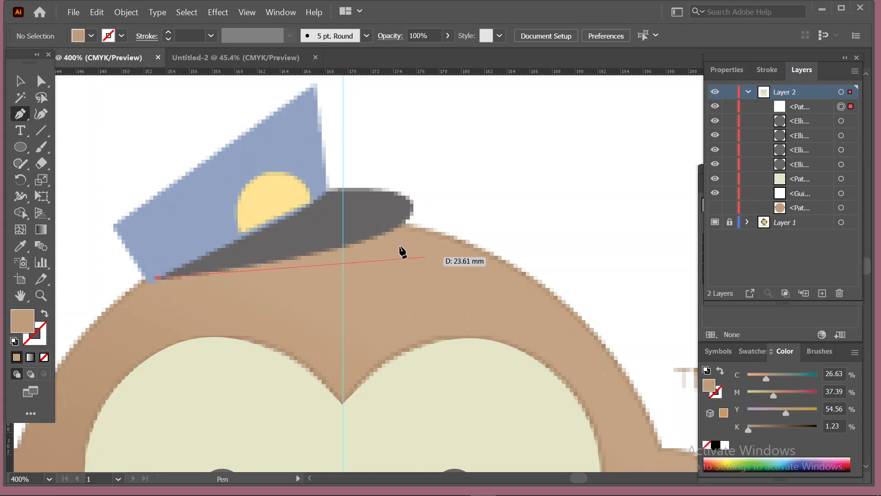
{"action": "left_click_drag", "start_coordinate": [401, 226], "coordinate": [466, 190]}
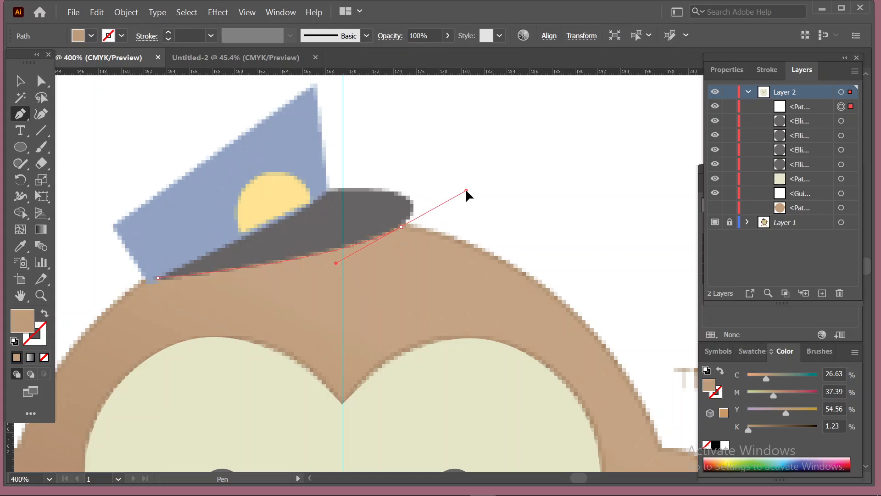
{"action": "left_click", "coordinate": [401, 226]}
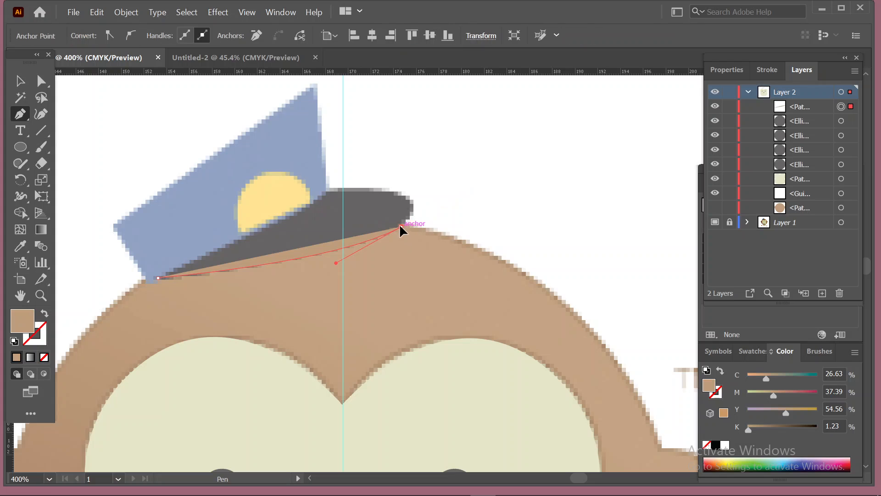
Step: Trace the brim's rounded tip and upper edge, then close the path with a curve at its starting point
{"action": "left_click", "coordinate": [414, 205]}
{"action": "left_click_drag", "start_coordinate": [414, 205], "coordinate": [395, 193]}
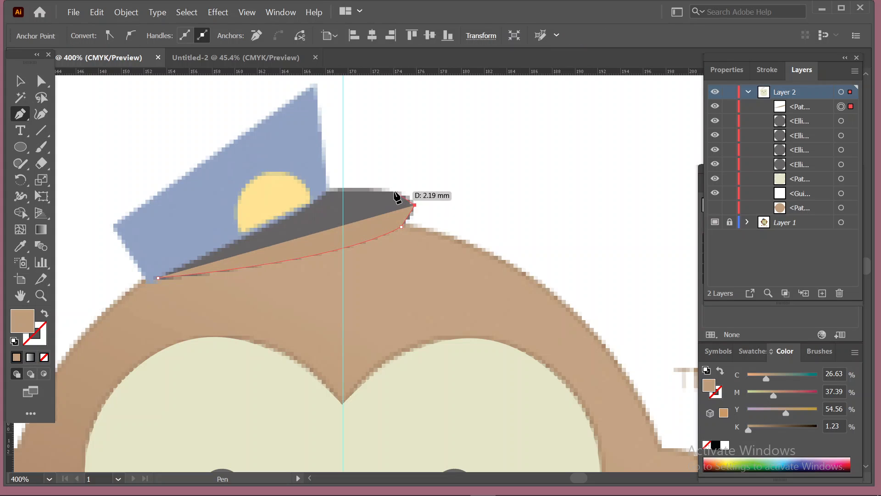
{"action": "left_click", "coordinate": [394, 192]}
{"action": "left_click", "coordinate": [326, 191]}
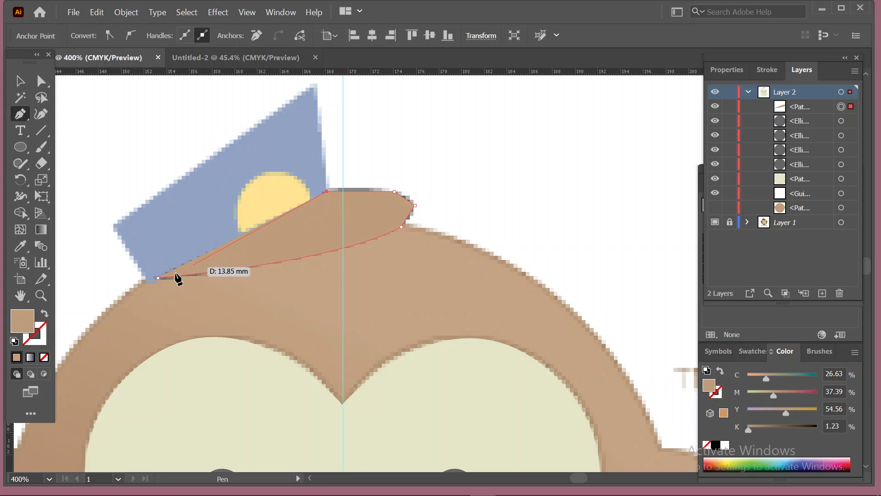
{"action": "left_click_drag", "start_coordinate": [178, 278], "coordinate": [40, 325]}
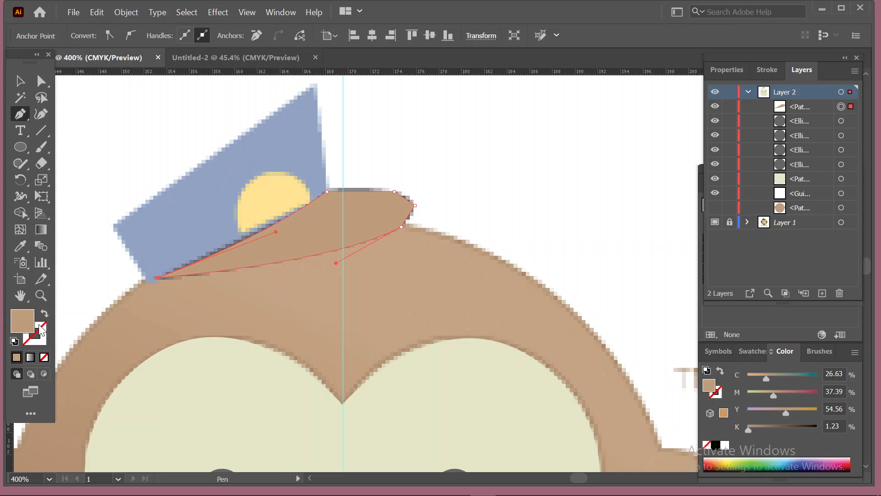
{"action": "left_click", "coordinate": [20, 81]}
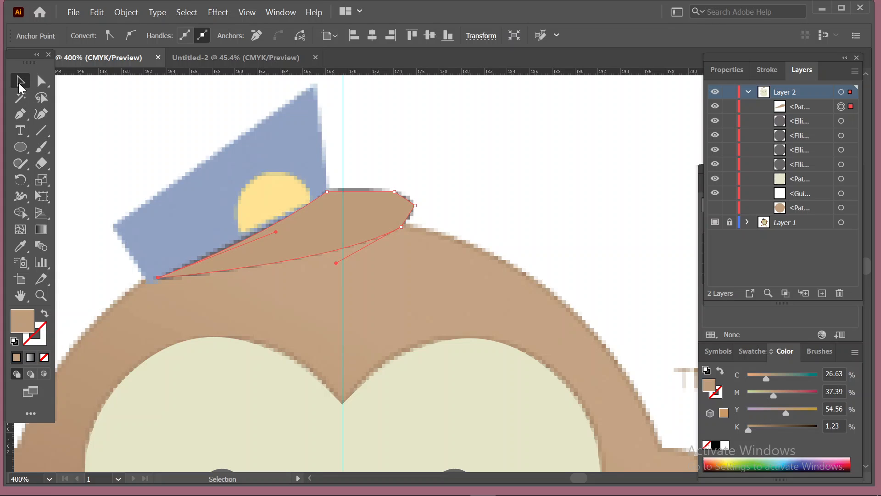
{"action": "left_click", "coordinate": [405, 164]}
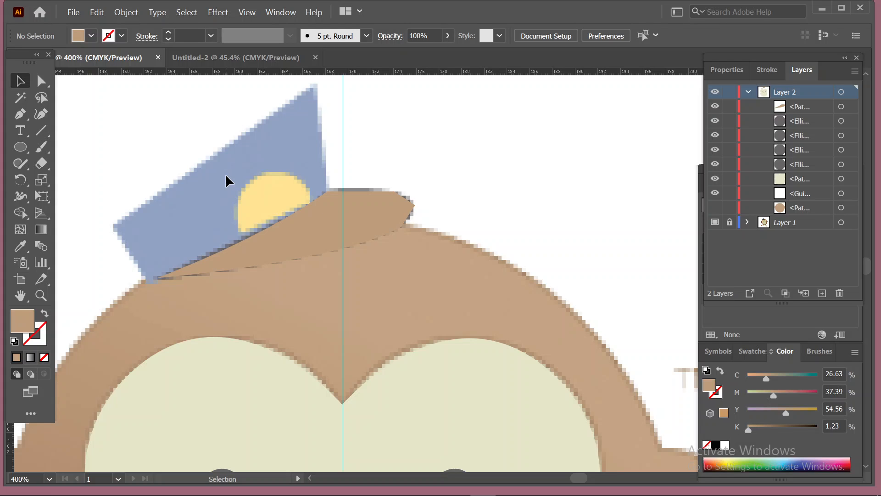
Step: Sample the hat's blue and draw a small square swatch in that colour on the empty area beside the head
{"action": "left_click", "coordinate": [20, 247]}
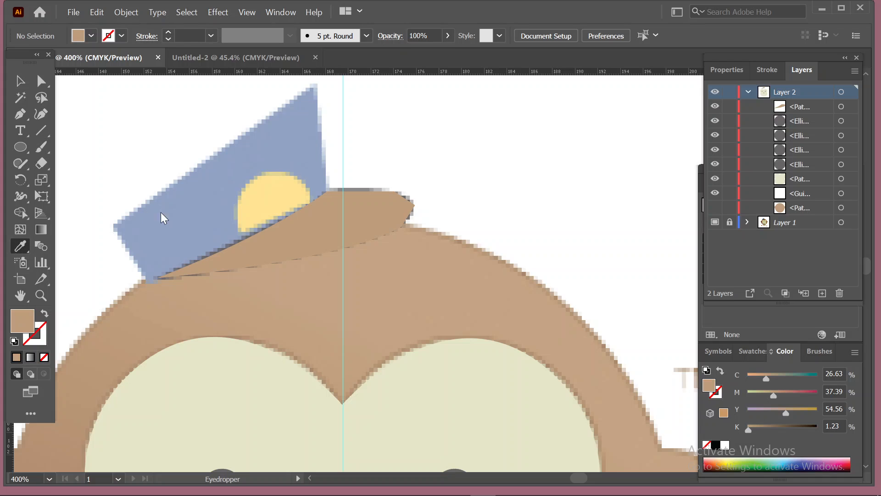
{"action": "left_click", "coordinate": [161, 210]}
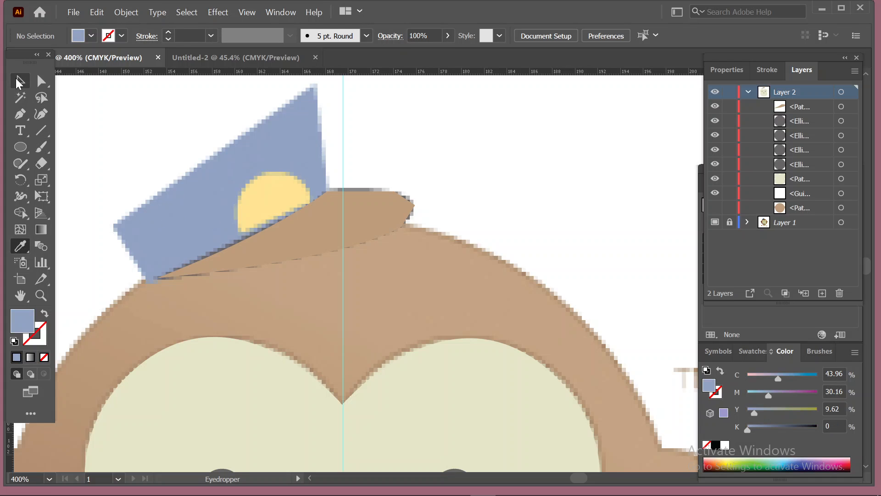
{"action": "left_click", "coordinate": [20, 82]}
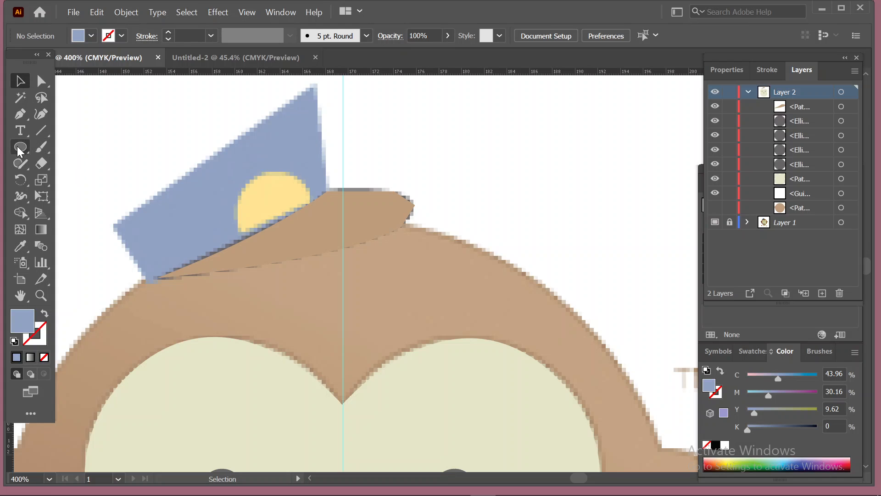
{"action": "left_click_drag", "start_coordinate": [20, 147], "coordinate": [69, 146]}
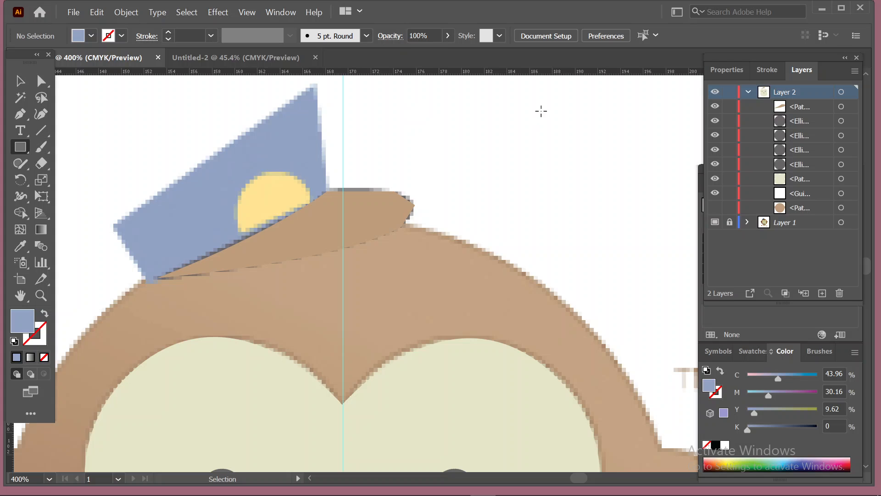
{"action": "left_click_drag", "start_coordinate": [541, 111], "coordinate": [577, 147]}
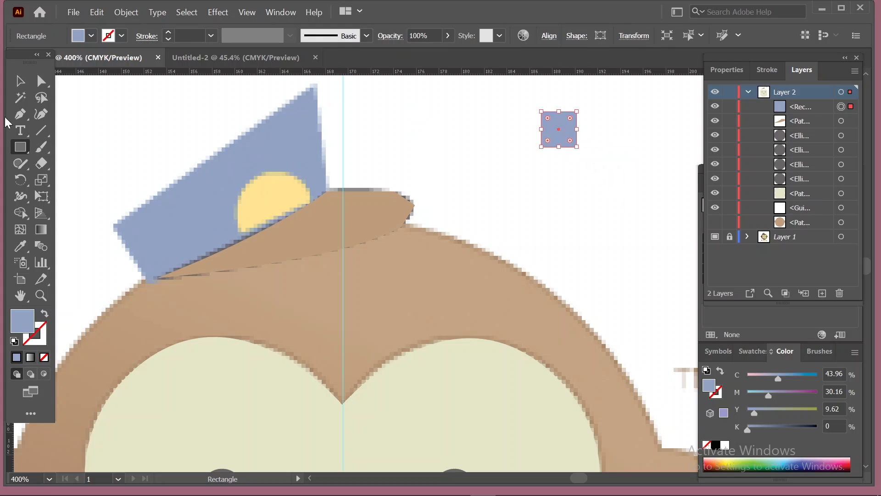
{"action": "left_click", "coordinate": [21, 81]}
Step: Duplicate the blue square just below itself and fill the copy with the yellow of the hat's badge
{"action": "left_click_drag", "start_coordinate": [567, 138], "coordinate": [571, 188]}
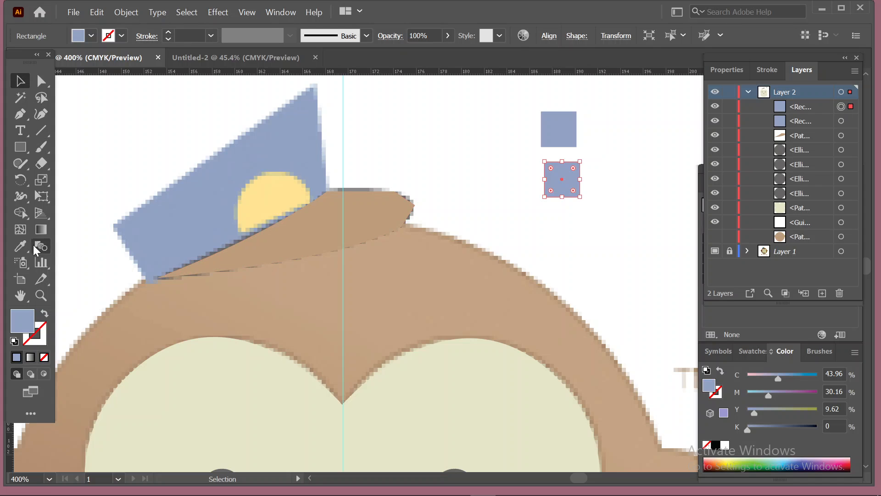
{"action": "left_click", "coordinate": [20, 246]}
{"action": "left_click", "coordinate": [295, 183]}
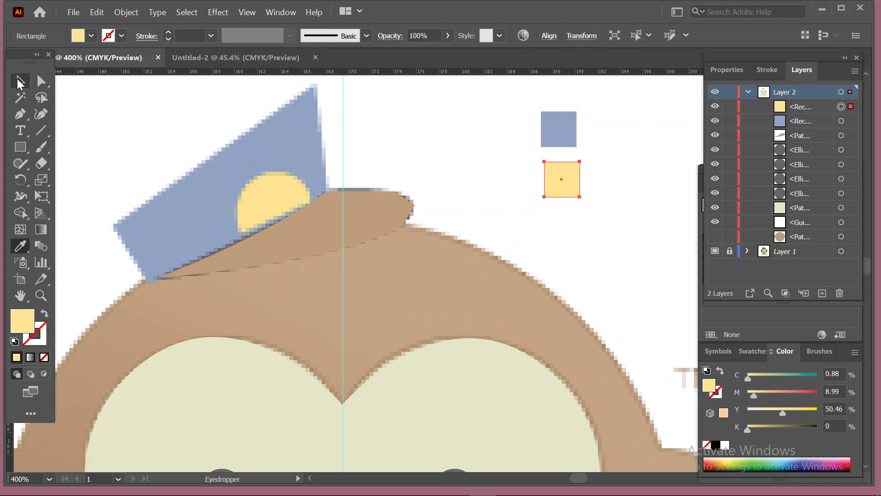
{"action": "left_click", "coordinate": [20, 81]}
Step: Move the traced brim shape down onto the forehead, off the original dark brim
{"action": "left_click", "coordinate": [312, 228]}
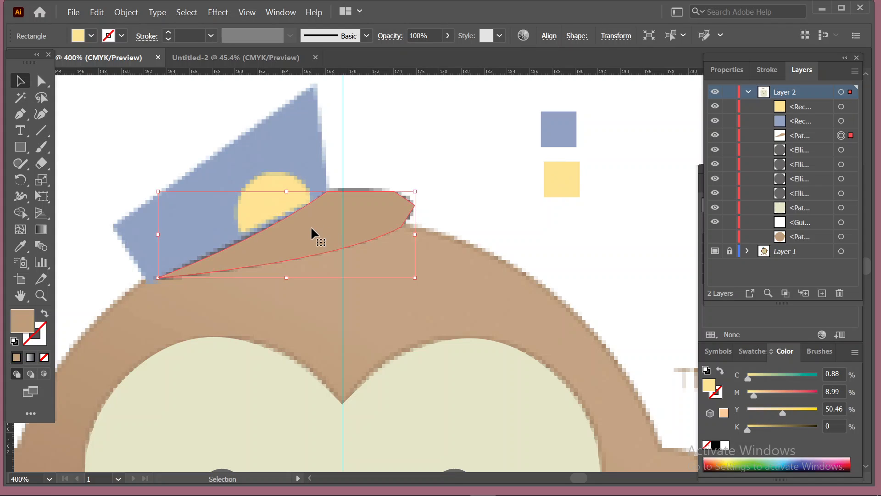
{"action": "left_click_drag", "start_coordinate": [311, 228], "coordinate": [340, 265]}
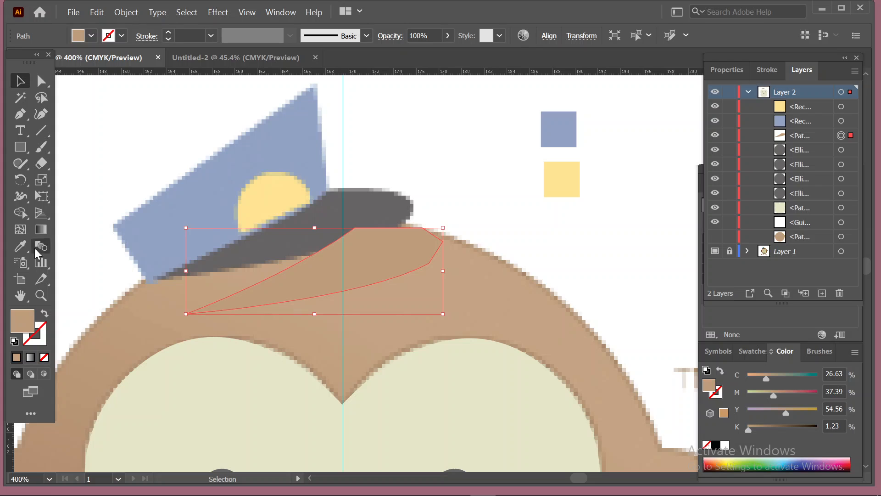
{"action": "left_click", "coordinate": [20, 246]}
{"action": "key", "text": "v"}
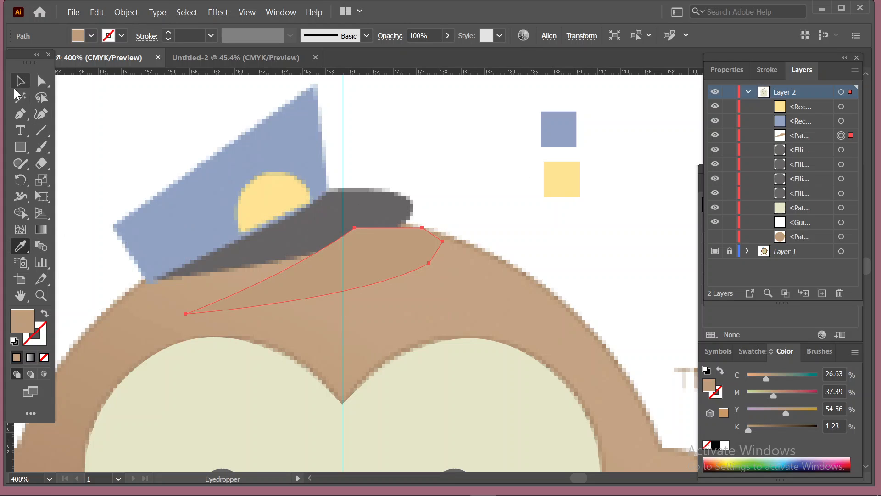
Step: Duplicate the yellow square below itself, fill the copy with the original brim's dark grey and move the traced brim back into place
{"action": "left_click", "coordinate": [569, 187]}
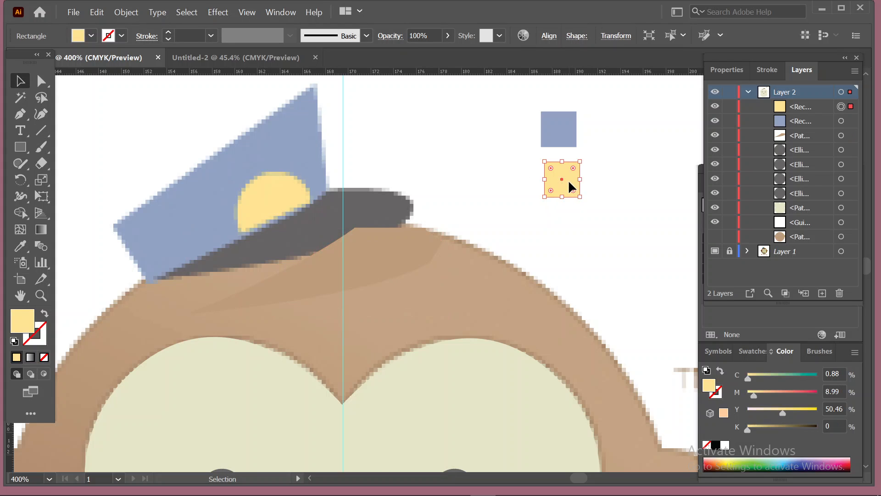
{"action": "left_click_drag", "start_coordinate": [572, 186], "coordinate": [577, 234]}
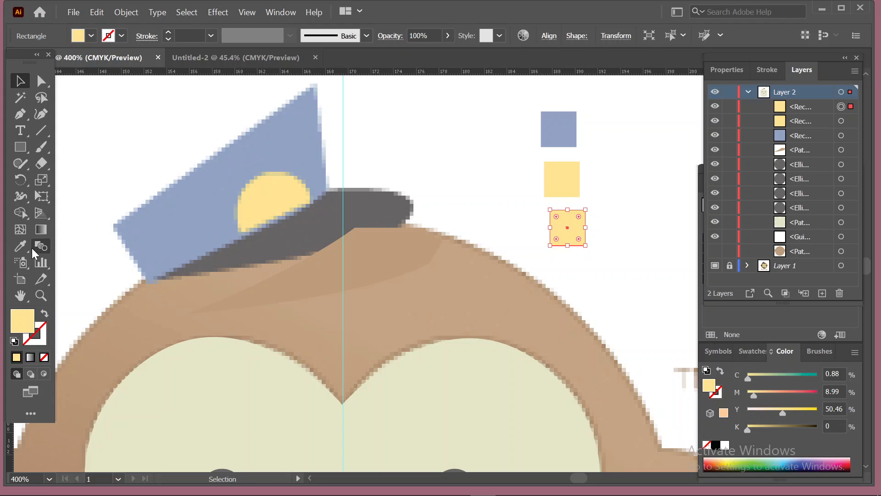
{"action": "left_click", "coordinate": [20, 246]}
{"action": "left_click", "coordinate": [312, 230]}
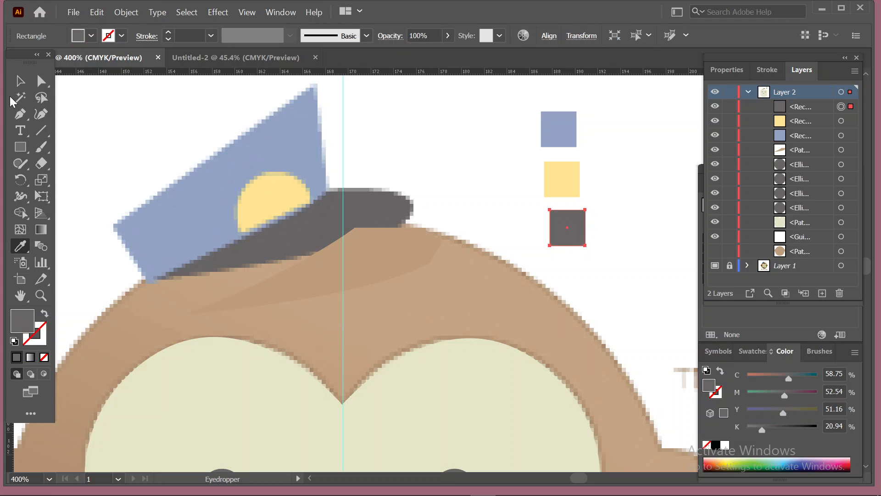
{"action": "left_click", "coordinate": [21, 81]}
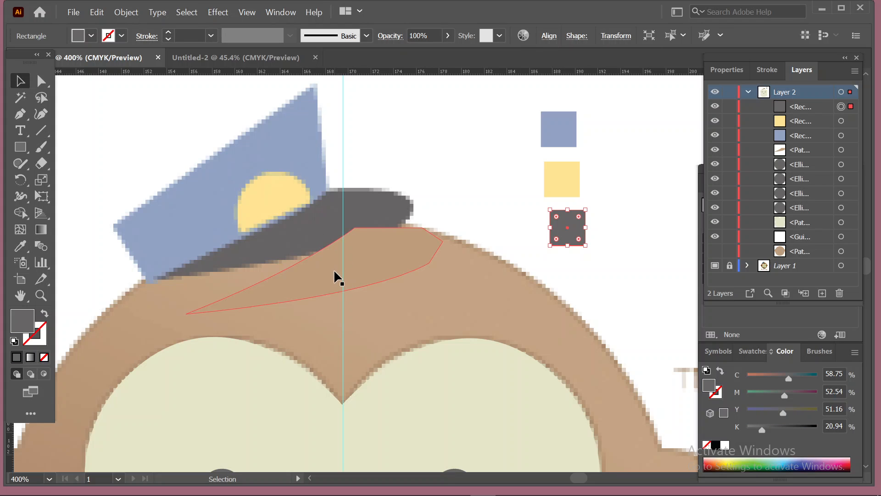
{"action": "left_click_drag", "start_coordinate": [327, 271], "coordinate": [304, 233]}
{"action": "left_click", "coordinate": [374, 147]}
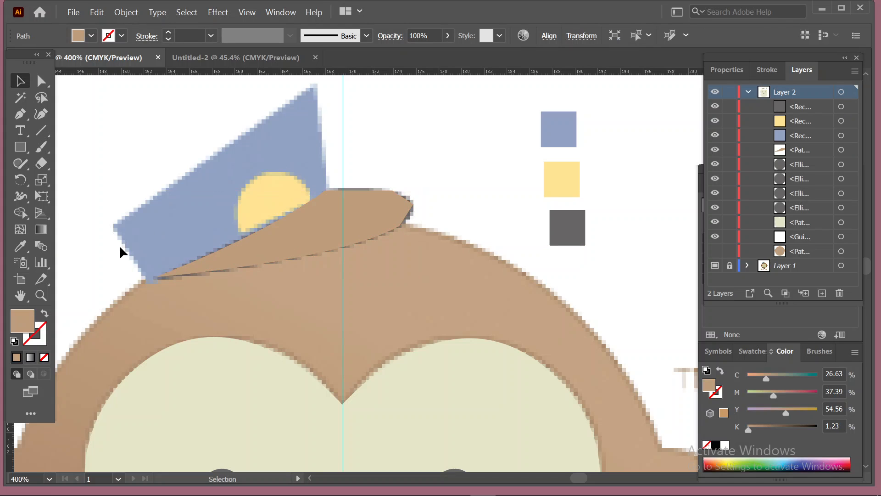
Step: Trace the hat's blue crown with the Pen tool as a closed straight-sided shape down to the brim's rear tip
{"action": "left_click", "coordinate": [20, 114]}
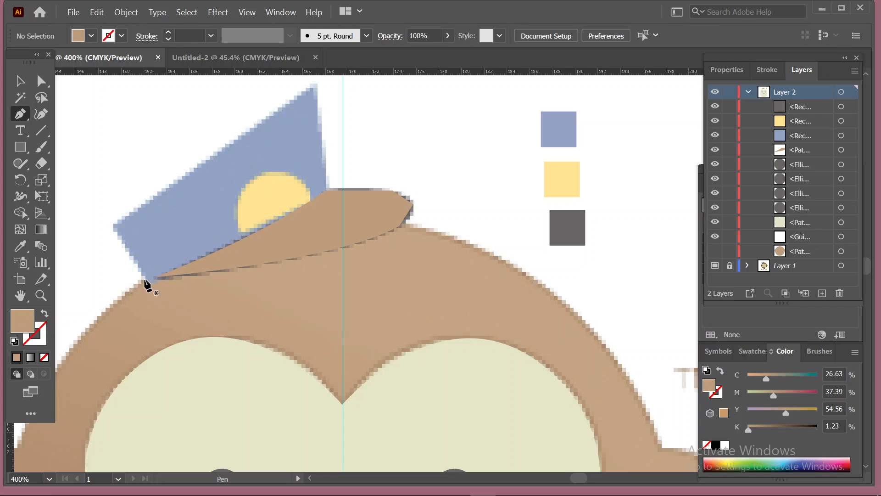
{"action": "left_click_drag", "start_coordinate": [143, 281], "coordinate": [147, 285]}
{"action": "left_click", "coordinate": [113, 226]}
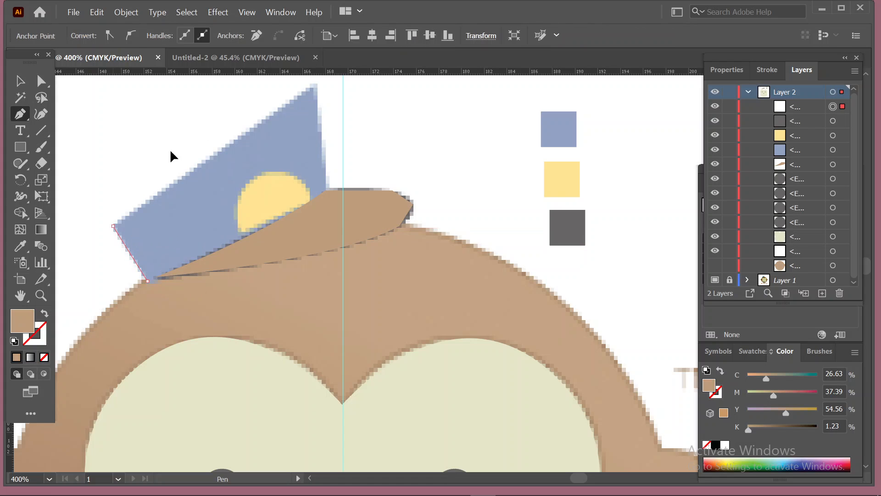
{"action": "left_click", "coordinate": [315, 86]}
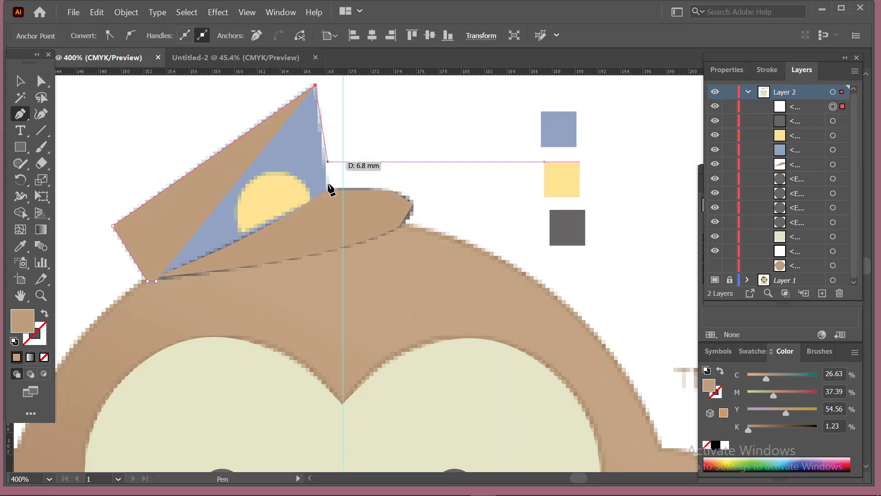
{"action": "left_click", "coordinate": [325, 189]}
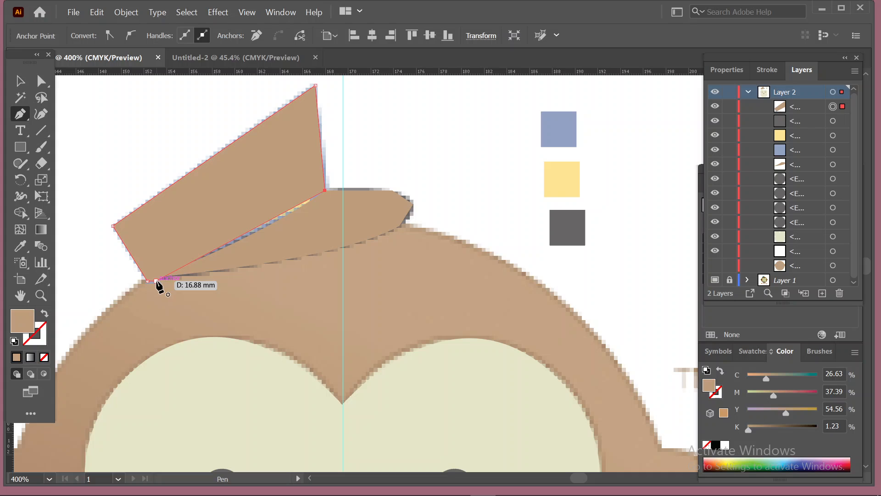
{"action": "left_click", "coordinate": [156, 280]}
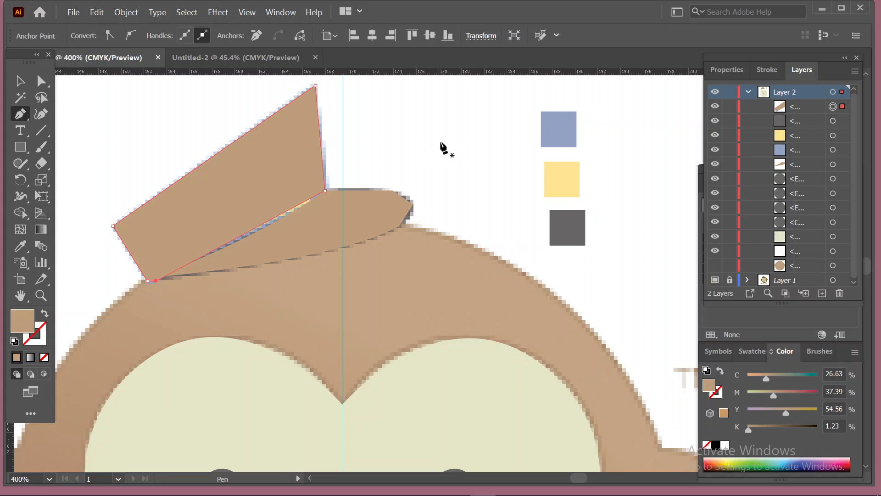
{"action": "left_click", "coordinate": [20, 81]}
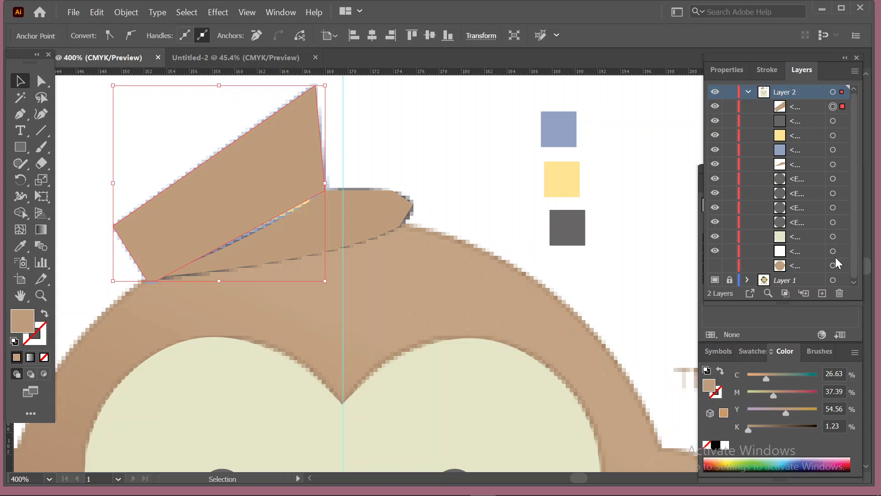
Step: Hide the traced crown and trace the hat's round-topped yellow badge with the Pen tool as a closed shape
{"action": "left_click", "coordinate": [263, 177]}
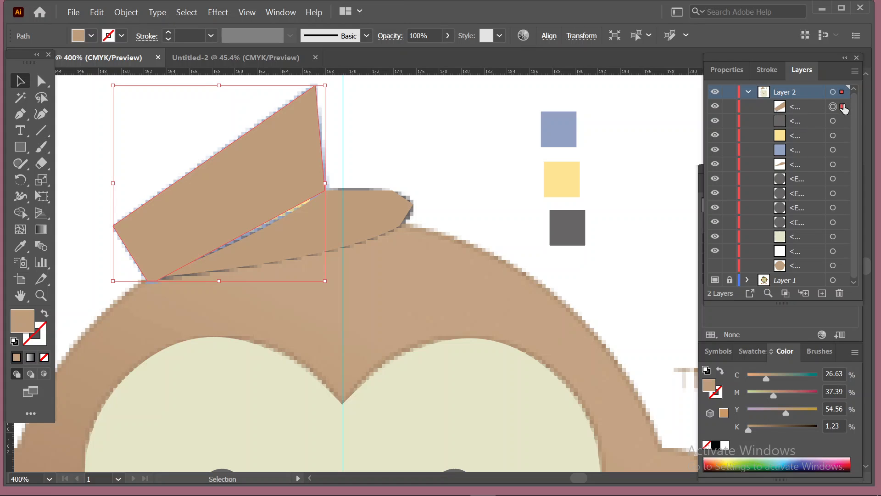
{"action": "left_click", "coordinate": [715, 107]}
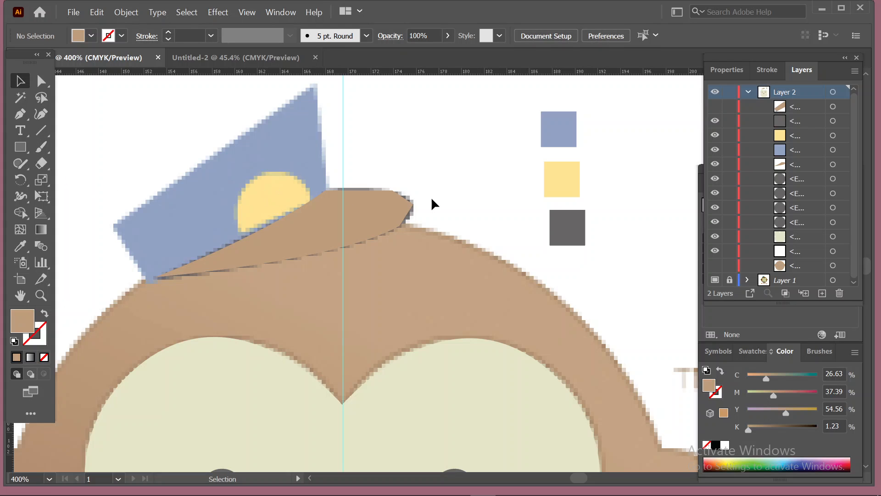
{"action": "left_click", "coordinate": [20, 114]}
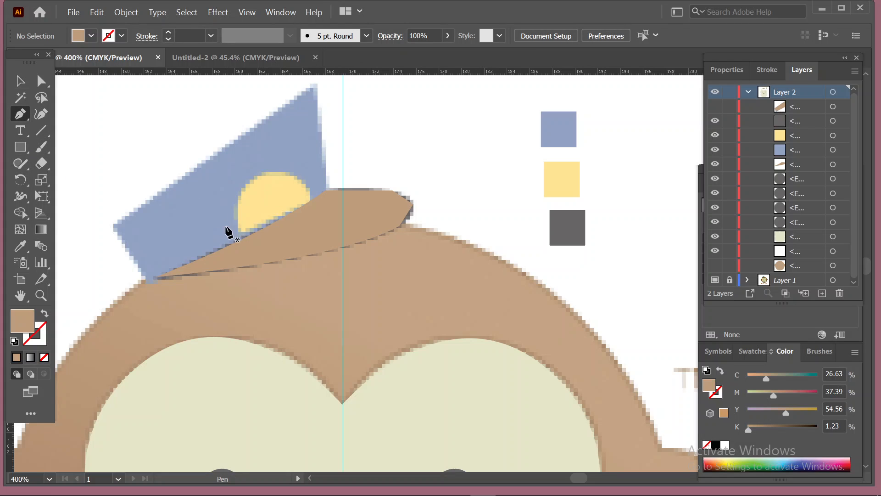
{"action": "left_click", "coordinate": [241, 232]}
{"action": "left_click_drag", "start_coordinate": [308, 202], "coordinate": [306, 189]}
{"action": "left_click", "coordinate": [305, 190]}
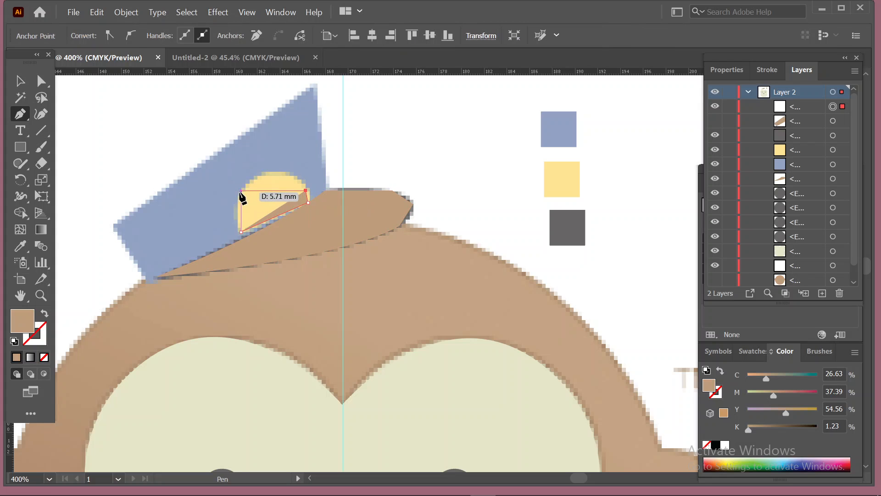
{"action": "left_click_drag", "start_coordinate": [241, 197], "coordinate": [206, 247]}
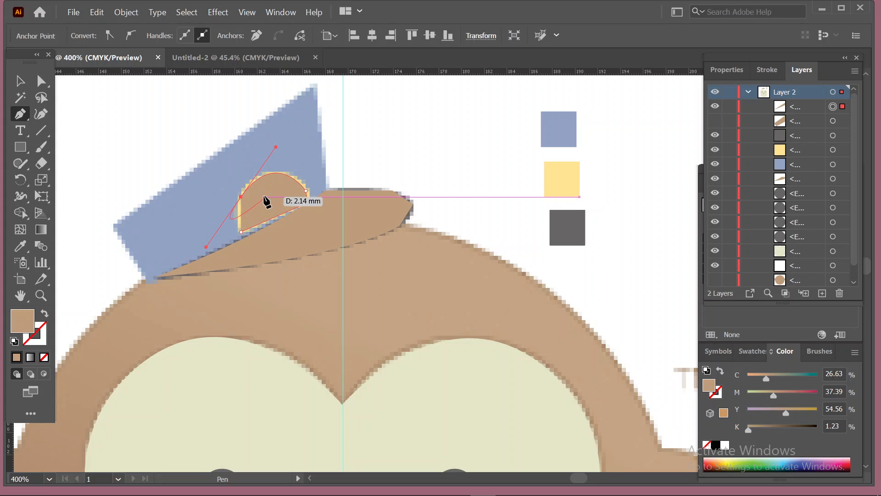
{"action": "left_click", "coordinate": [242, 199]}
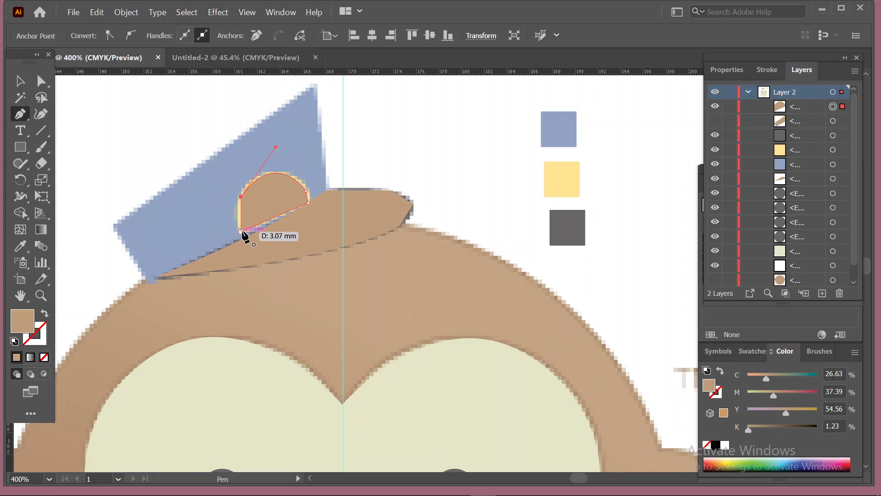
{"action": "left_click", "coordinate": [241, 232]}
{"action": "left_click", "coordinate": [20, 81]}
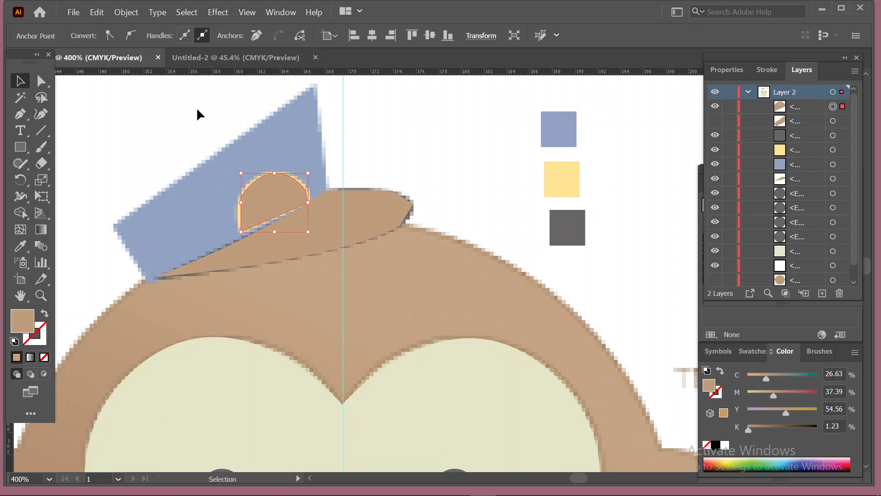
Step: Show the traced crown again and fill the badge shape with the yellow sampled from the yellow swatch square
{"action": "left_click", "coordinate": [715, 121]}
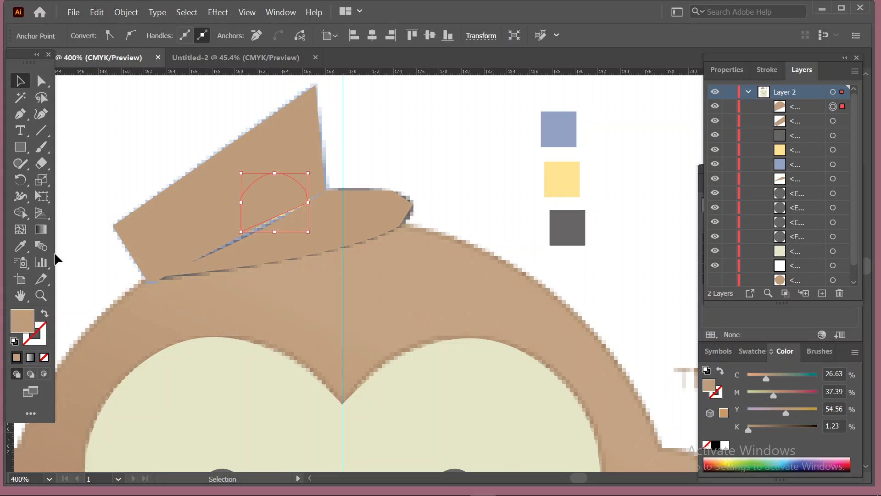
{"action": "left_click", "coordinate": [20, 245]}
{"action": "left_click", "coordinate": [562, 172]}
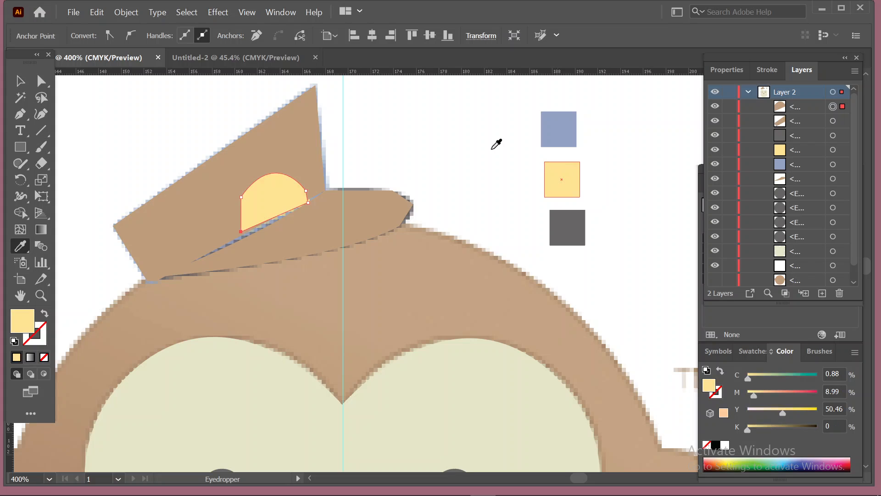
Step: Fill the traced crown with the blue sampled from the blue swatch square
{"action": "left_click", "coordinate": [20, 80]}
{"action": "left_click", "coordinate": [290, 147]}
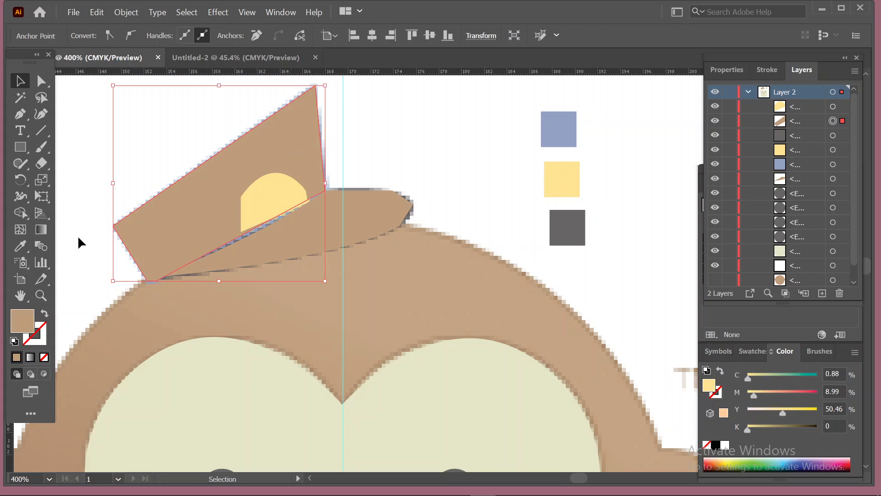
{"action": "left_click", "coordinate": [20, 246]}
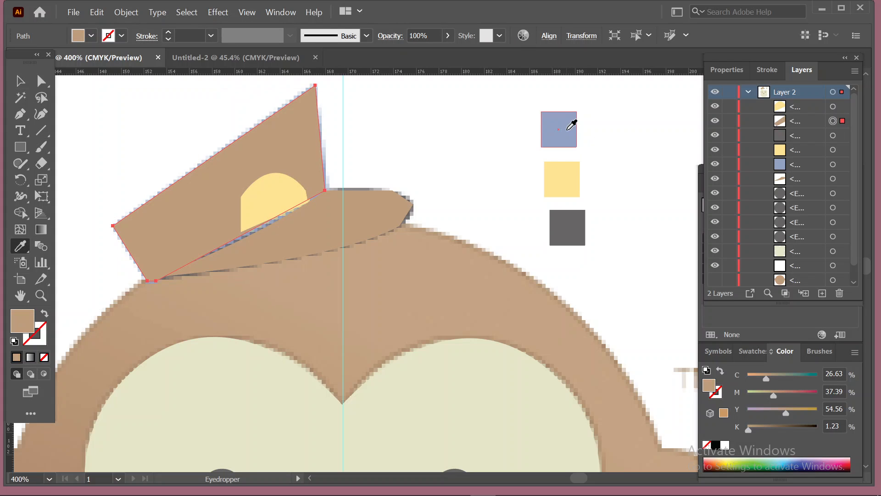
{"action": "left_click", "coordinate": [573, 124]}
Step: Fill the traced brim with the dark grey sampled from the grey swatch square and deselect it
{"action": "left_click", "coordinate": [19, 81]}
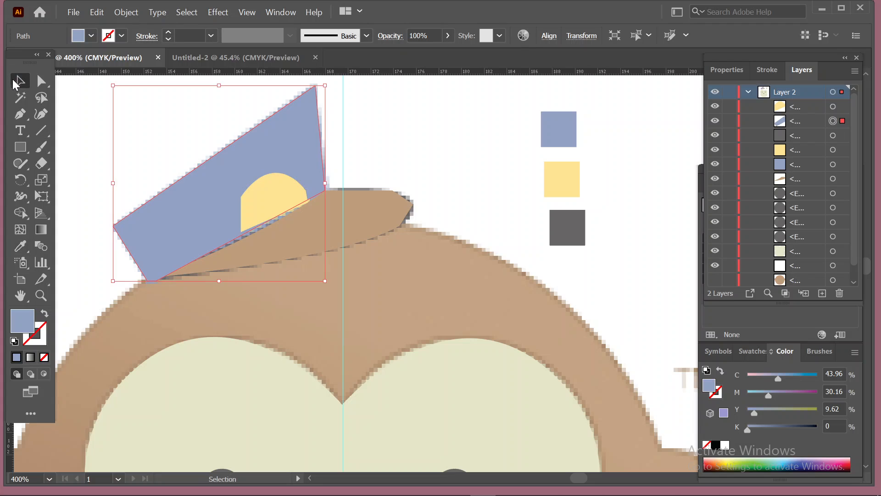
{"action": "left_click", "coordinate": [348, 230]}
{"action": "left_click", "coordinate": [20, 245]}
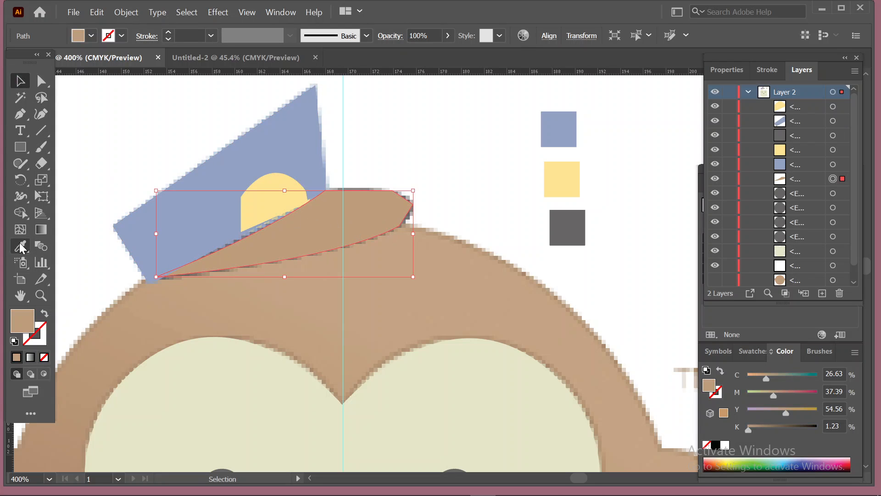
{"action": "left_click", "coordinate": [573, 223]}
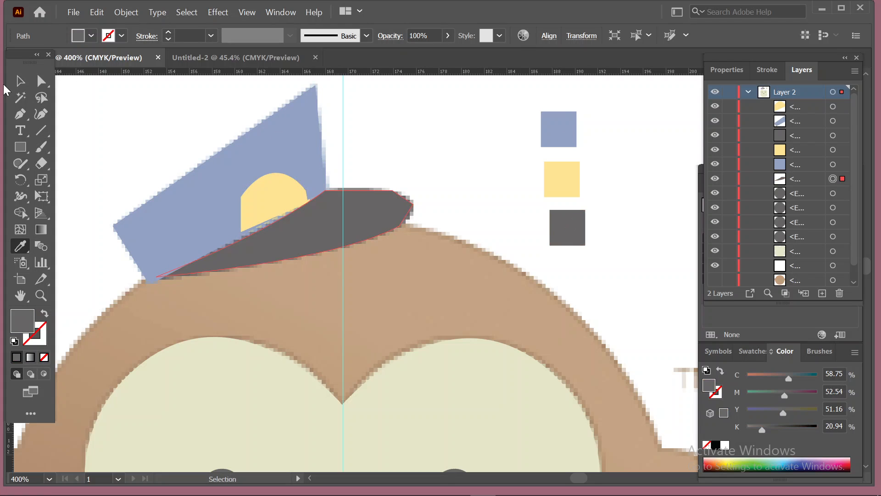
{"action": "left_click", "coordinate": [20, 81]}
{"action": "left_click", "coordinate": [419, 114]}
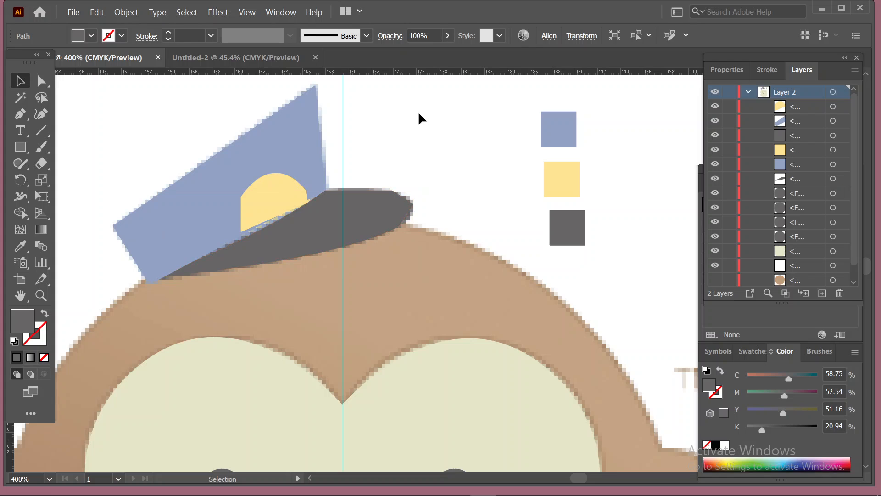
Step: Fit the artboard in view and hide all the traced shapes in Layer 2 to expose the original logo's smile
{"action": "scroll", "coordinate": [787, 263], "scroll_direction": "down", "scroll_amount": 1}
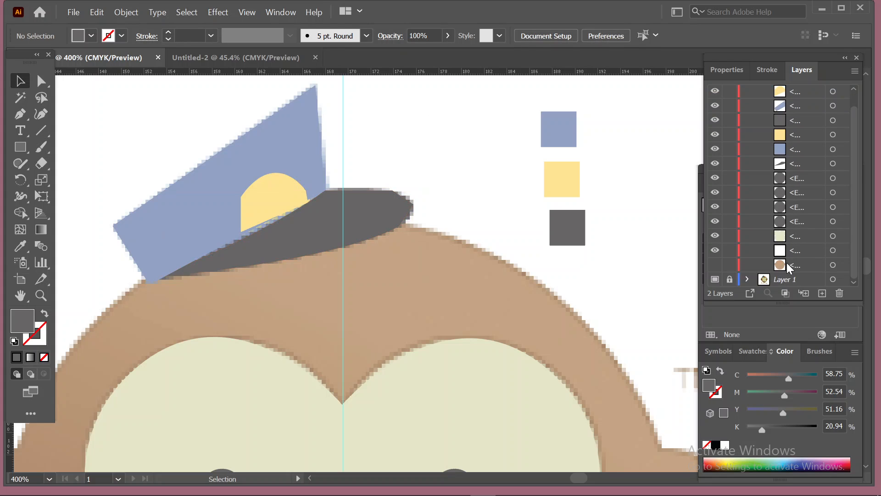
{"action": "scroll", "coordinate": [763, 232], "scroll_direction": "up", "scroll_amount": 1}
{"action": "scroll", "coordinate": [785, 236], "scroll_direction": "down", "scroll_amount": 1}
{"action": "key", "text": "ctrl+0"}
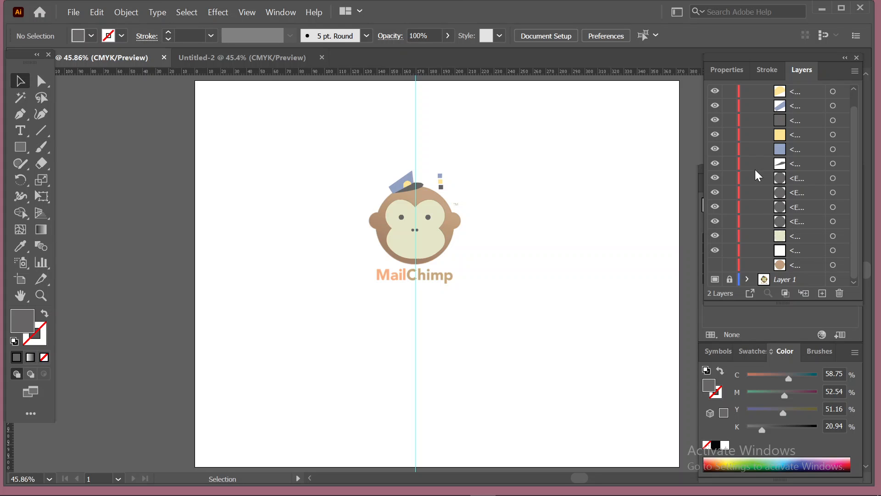
{"action": "scroll", "coordinate": [738, 257], "scroll_direction": "up", "scroll_amount": 1}
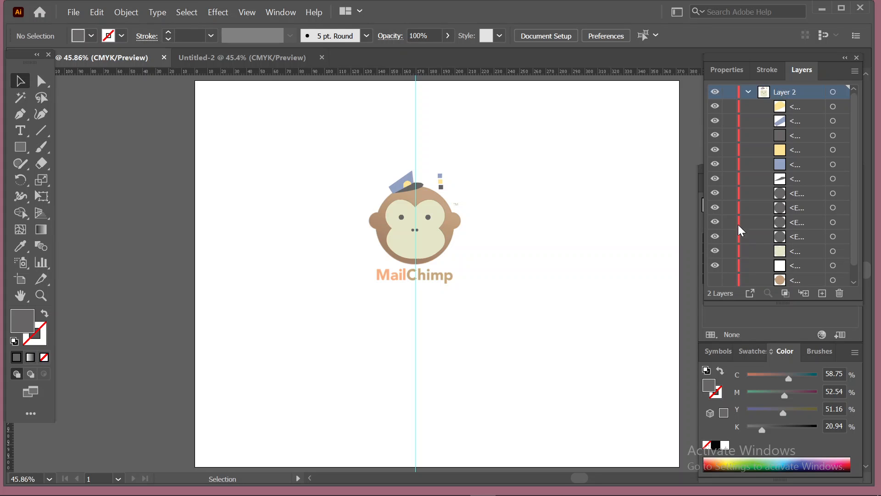
{"action": "left_click_drag", "start_coordinate": [717, 109], "coordinate": [716, 280]}
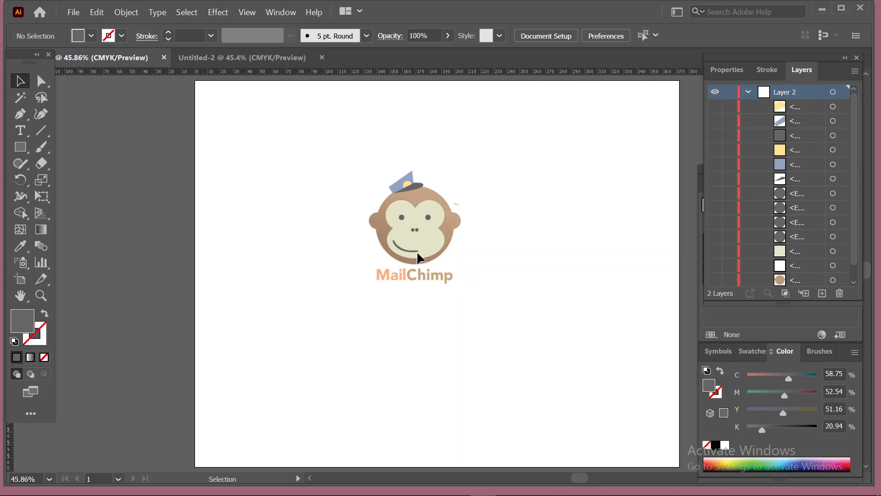
Step: Trace the monkey's smile with the Pen tool as one open curve from its upper end to its lower end
{"action": "scroll", "coordinate": [422, 256], "scroll_direction": "up", "scroll_amount": 5}
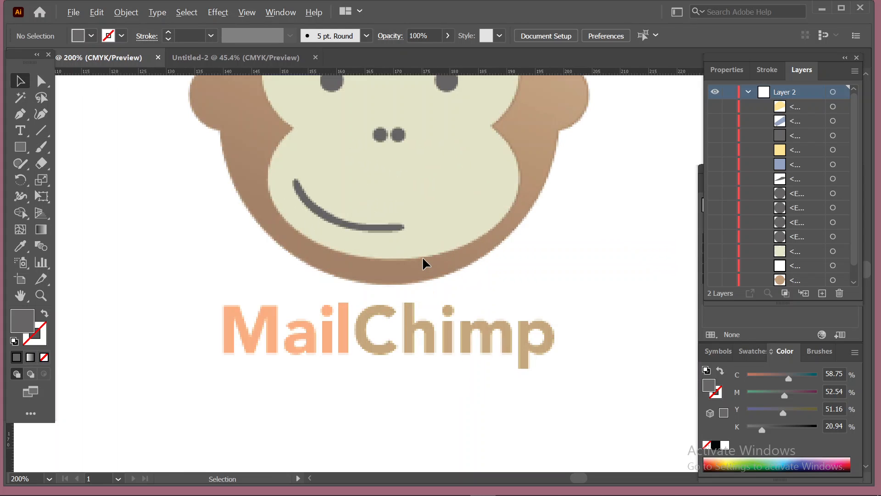
{"action": "left_click", "coordinate": [18, 113]}
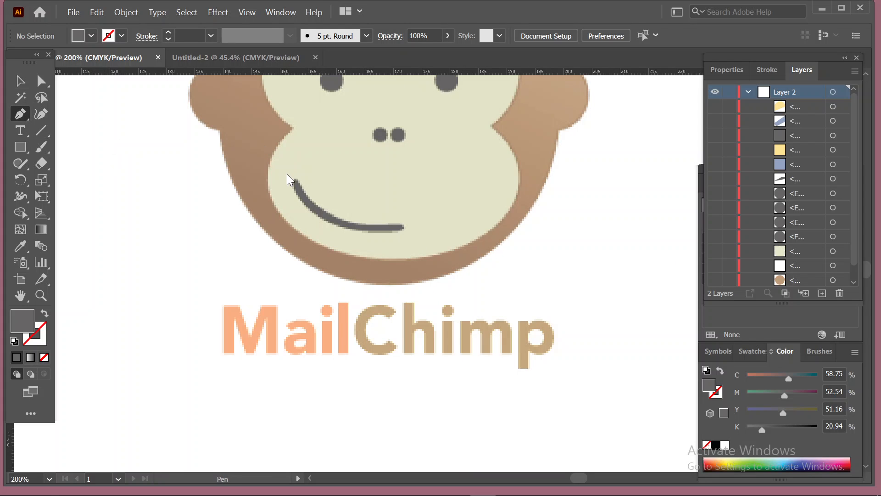
{"action": "left_click", "coordinate": [296, 182]}
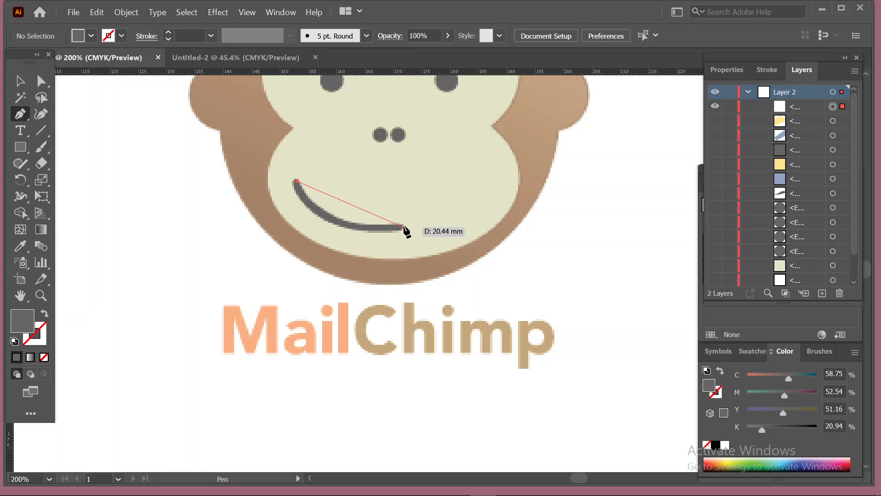
{"action": "left_click", "coordinate": [404, 227]}
{"action": "left_click_drag", "start_coordinate": [404, 225], "coordinate": [503, 212]}
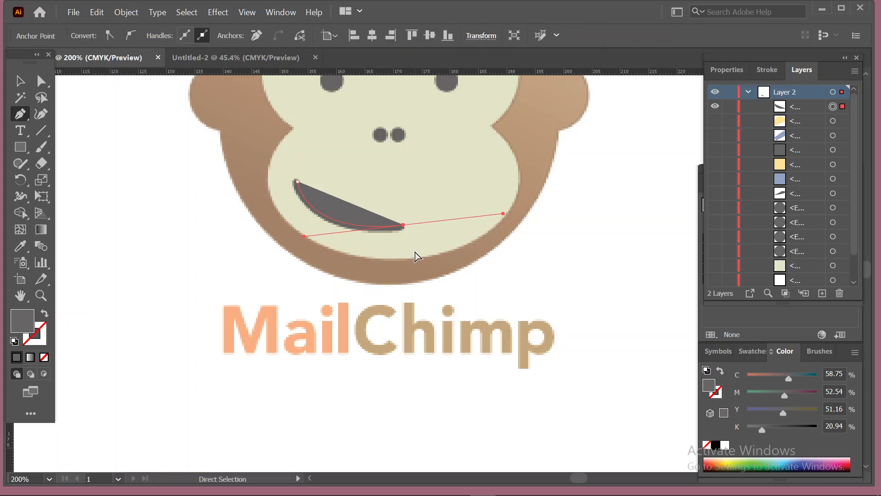
{"action": "left_click", "coordinate": [416, 252], "text": "ctrl"}
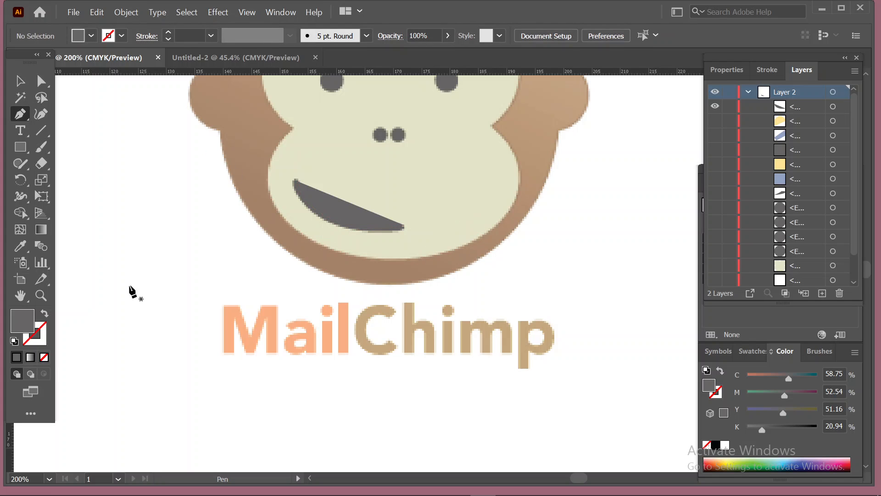
Step: Swap the smile path's fill and stroke so it has only a dark grey outline, and set the stroke weight to 5 pt
{"action": "left_click", "coordinate": [46, 315]}
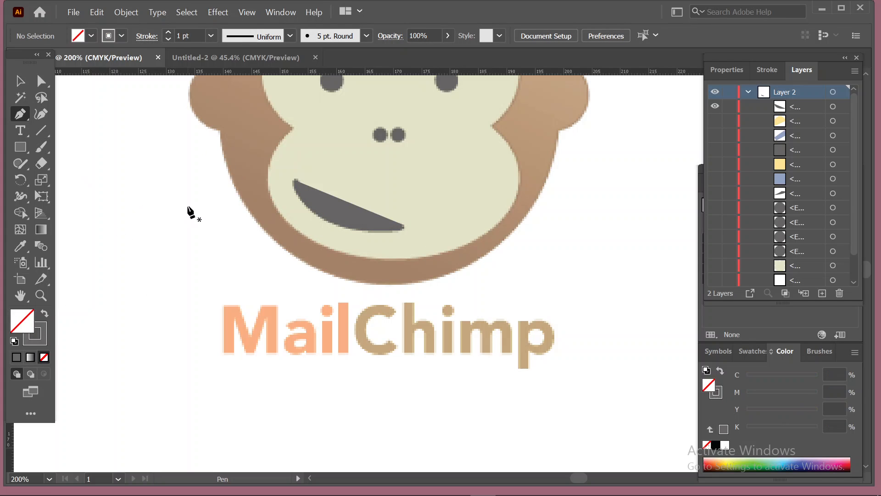
{"action": "left_click", "coordinate": [21, 81]}
{"action": "left_click", "coordinate": [344, 225]}
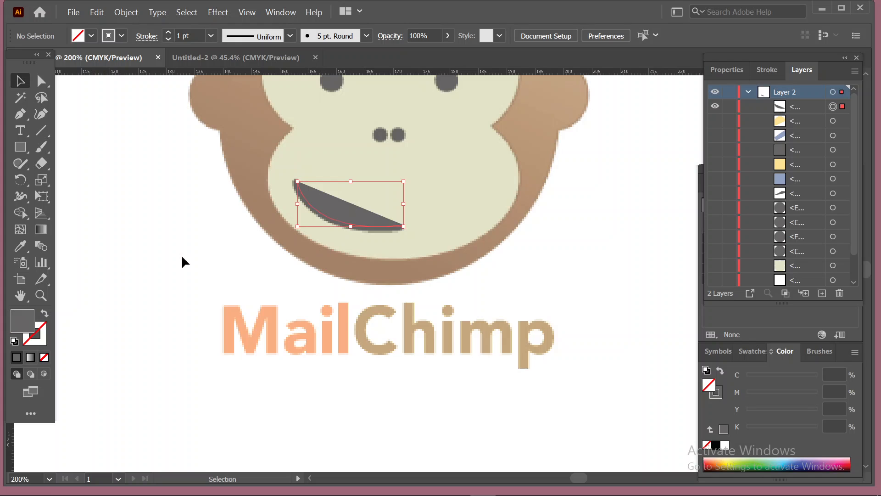
{"action": "left_click", "coordinate": [45, 314]}
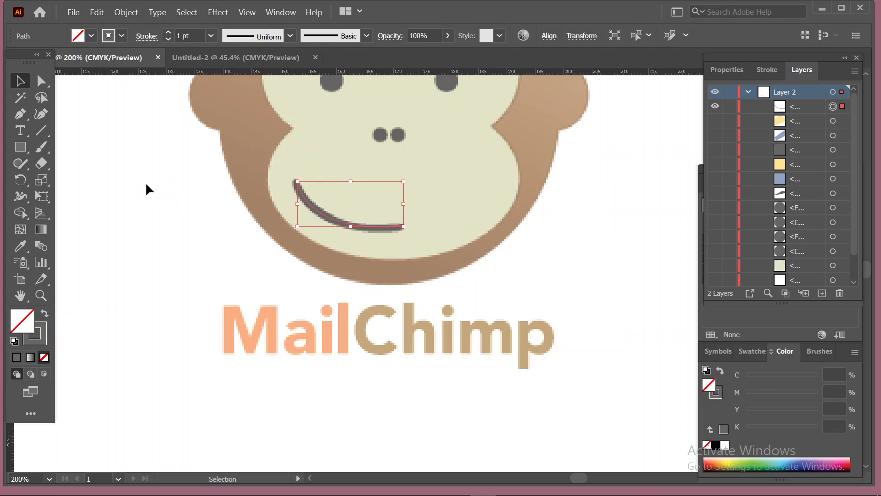
{"action": "left_click", "coordinate": [211, 36]}
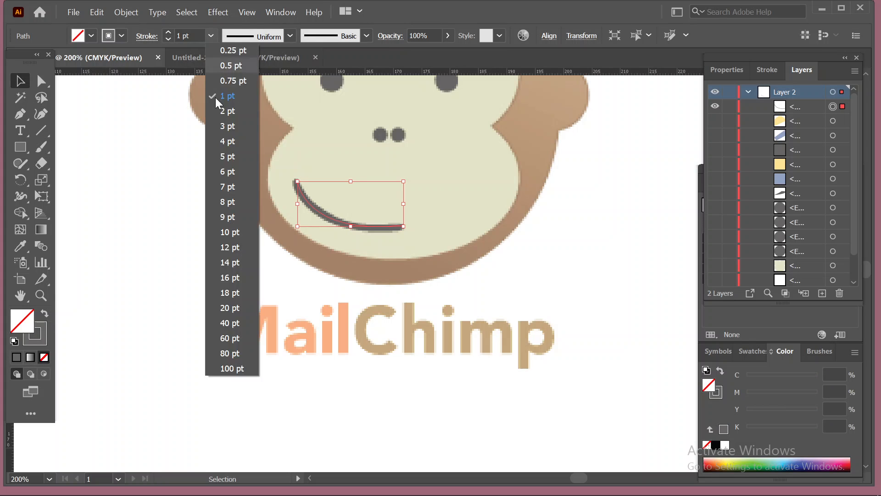
{"action": "left_click", "coordinate": [229, 150]}
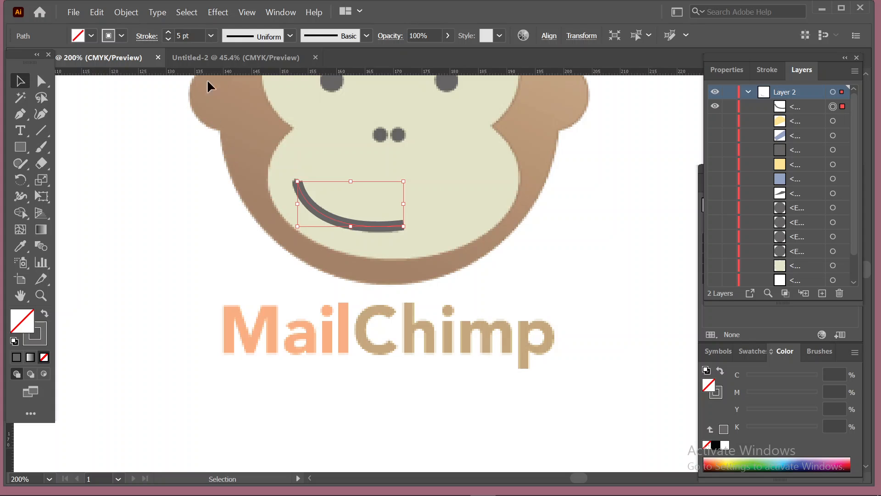
Step: Set the smile path's stroke weight to 4 pt and deselect it
{"action": "left_click", "coordinate": [210, 36]}
{"action": "left_click", "coordinate": [228, 143]}
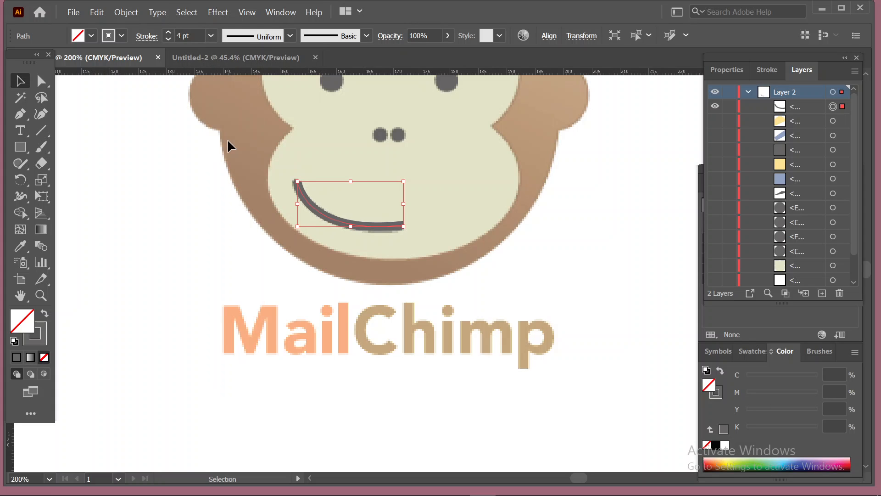
{"action": "left_click", "coordinate": [132, 154]}
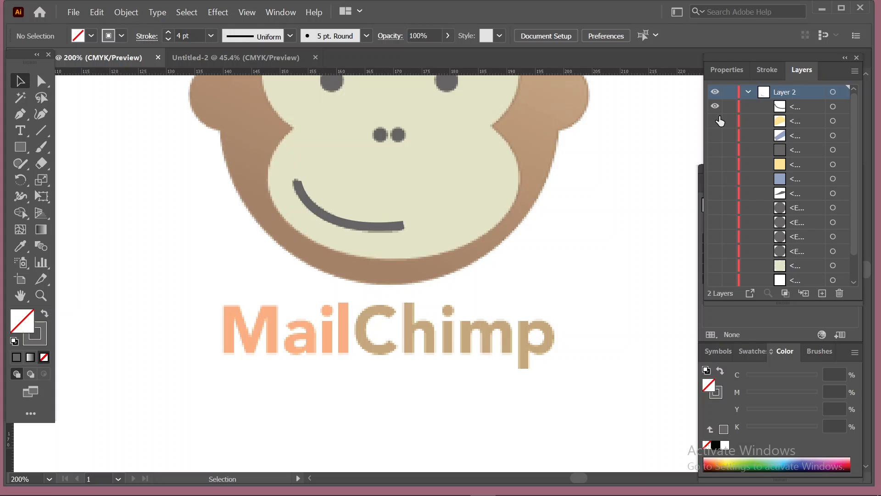
Step: Make all the hidden traced shapes in Layer 2 visible again, including the brown head shape at the bottom of the stack
{"action": "left_click_drag", "start_coordinate": [716, 121], "coordinate": [725, 285]}
{"action": "scroll", "coordinate": [651, 241], "scroll_direction": "down", "scroll_amount": 1}
{"action": "scroll", "coordinate": [753, 231], "scroll_direction": "down", "scroll_amount": 2}
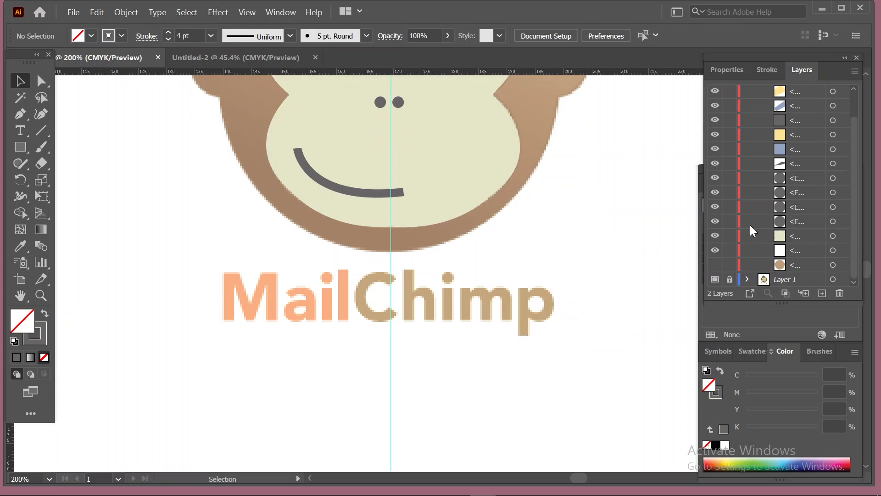
{"action": "left_click", "coordinate": [716, 264]}
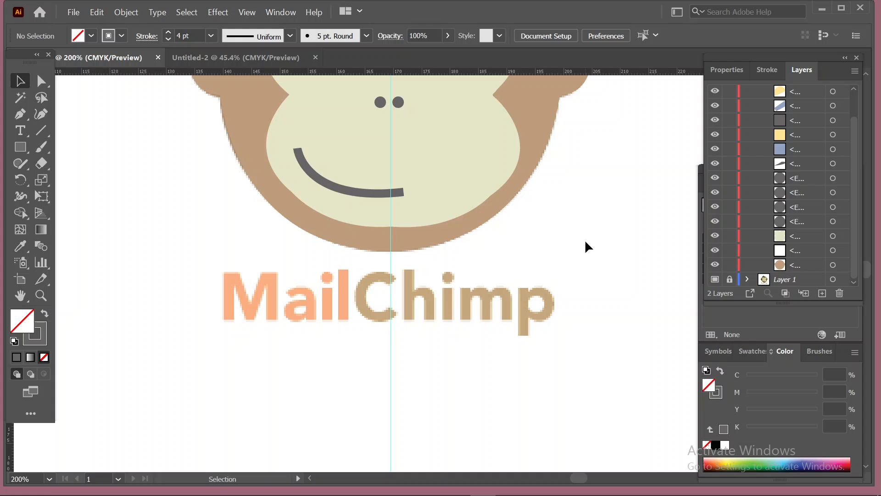
Step: Unlock Layer 1 and move the original MailChimp logo image clear of the traced monkey, to its right on the artboard
{"action": "scroll", "coordinate": [586, 246], "scroll_direction": "up", "scroll_amount": 1}
{"action": "left_click", "coordinate": [729, 280]}
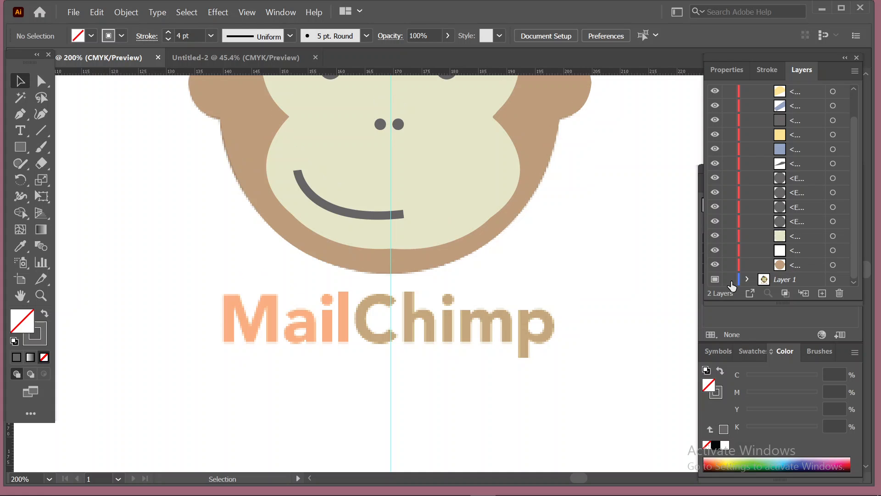
{"action": "scroll", "coordinate": [535, 294], "scroll_direction": "up", "scroll_amount": 2}
{"action": "left_click_drag", "start_coordinate": [516, 355], "coordinate": [180, 322]}
{"action": "key", "text": "ctrl+0"}
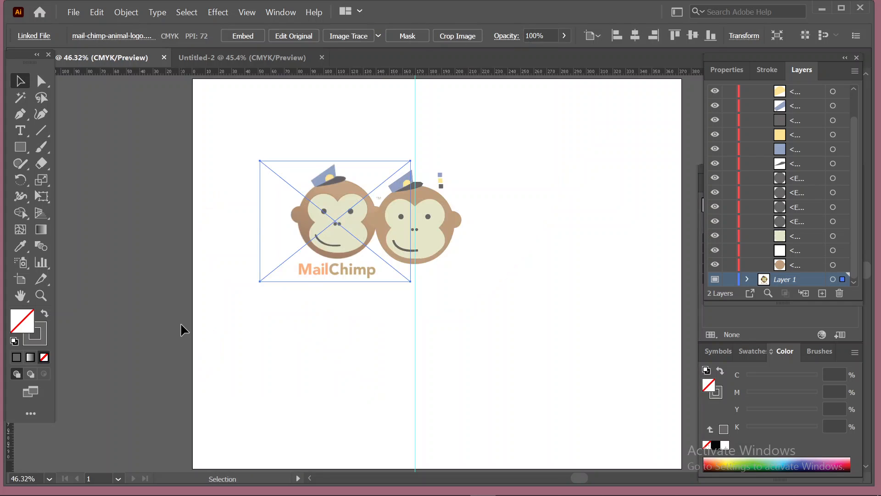
{"action": "left_click_drag", "start_coordinate": [342, 202], "coordinate": [610, 190]}
{"action": "left_click", "coordinate": [579, 363]}
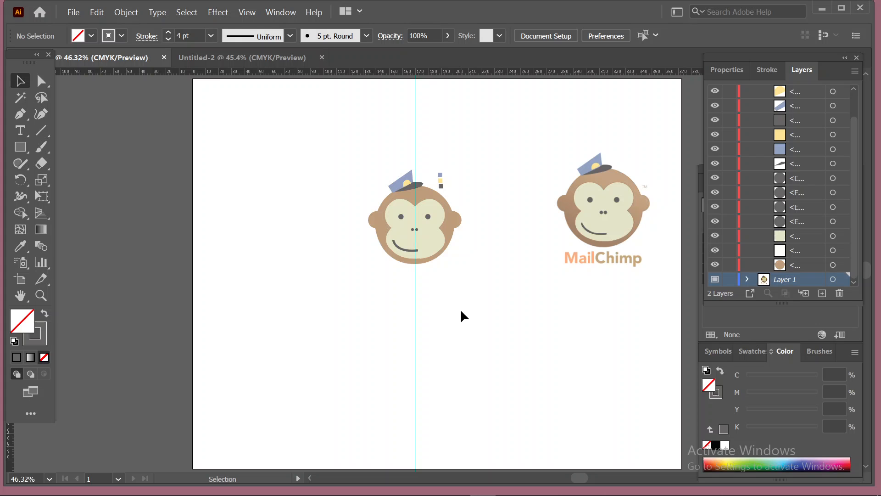
Step: Move the three sampled colour squares away from the traced monkey to the artboard's upper-left area and deselect them
{"action": "scroll", "coordinate": [459, 309], "scroll_direction": "up", "scroll_amount": 2}
{"action": "left_click_drag", "start_coordinate": [616, 326], "coordinate": [371, 438]}
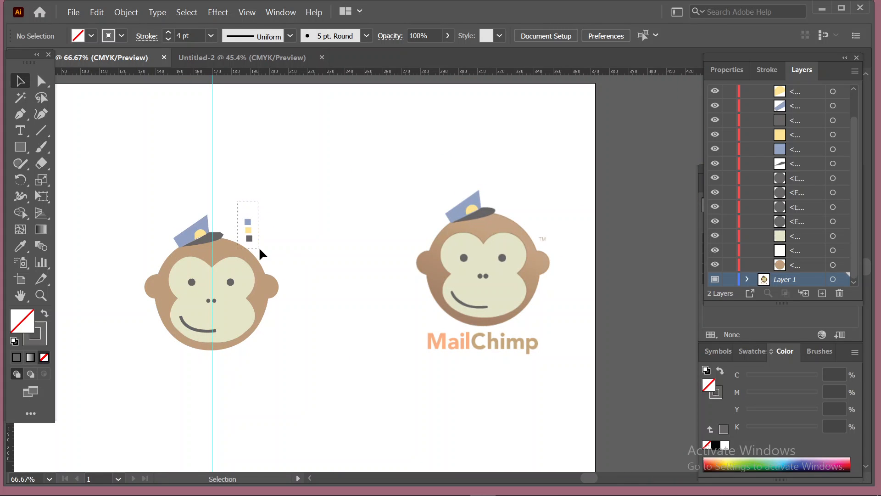
{"action": "left_click_drag", "start_coordinate": [259, 250], "coordinate": [119, 118]}
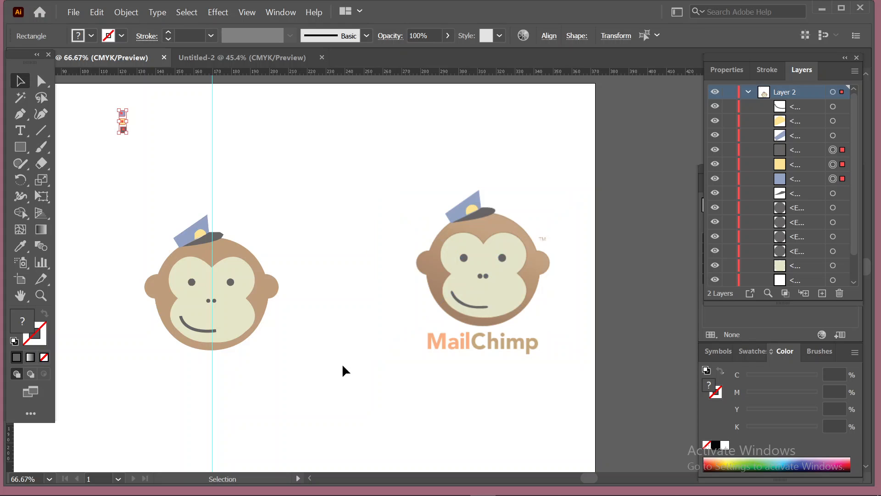
{"action": "left_click", "coordinate": [313, 349]}
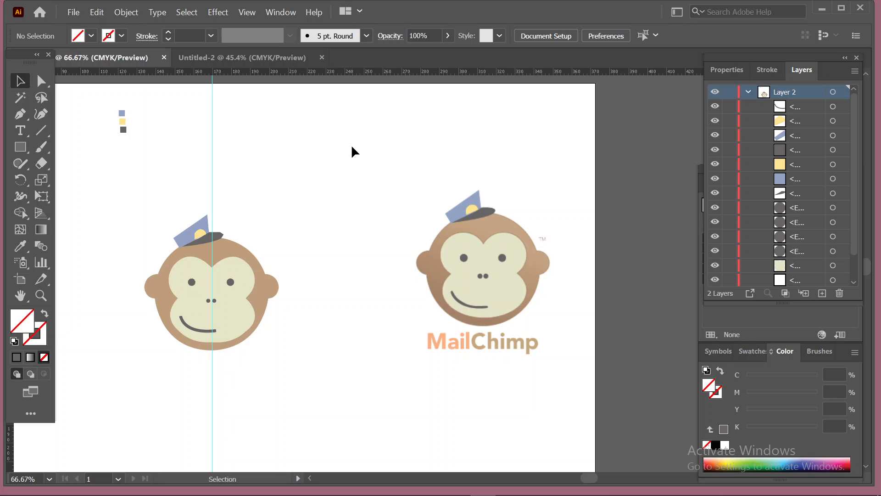
{"action": "scroll", "coordinate": [353, 147], "scroll_direction": "down", "scroll_amount": 2}
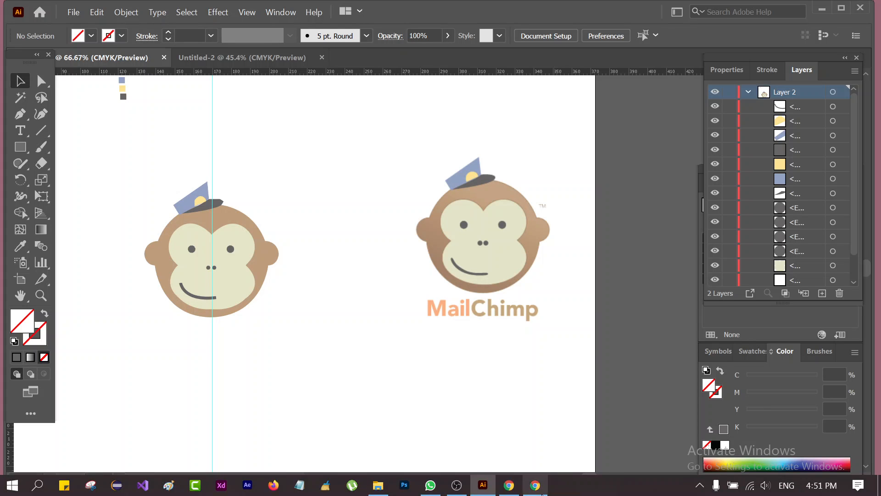
{"action": "left_click", "coordinate": [541, 489]}
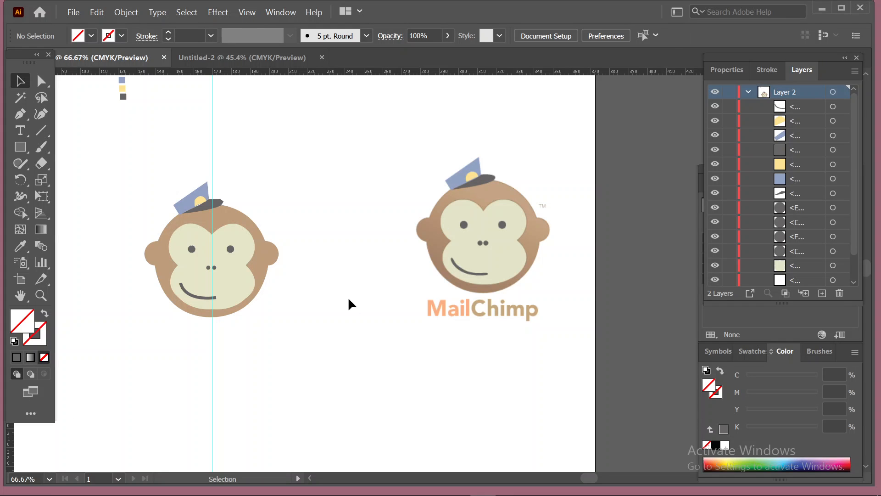
Step: Draw a rectangle in the empty area below the two logos and fill it with the cyan swatch
{"action": "scroll", "coordinate": [349, 299], "scroll_direction": "down", "scroll_amount": 3}
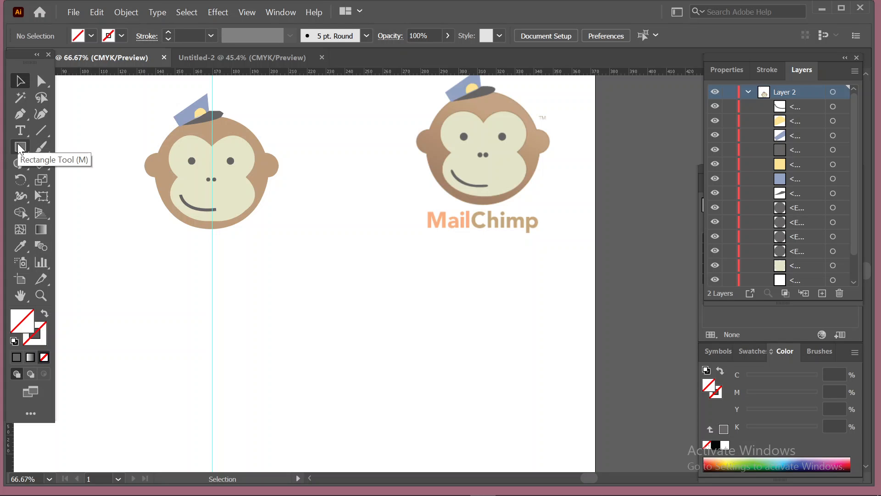
{"action": "key", "text": "m"}
{"action": "left_click_drag", "start_coordinate": [339, 316], "coordinate": [508, 427]}
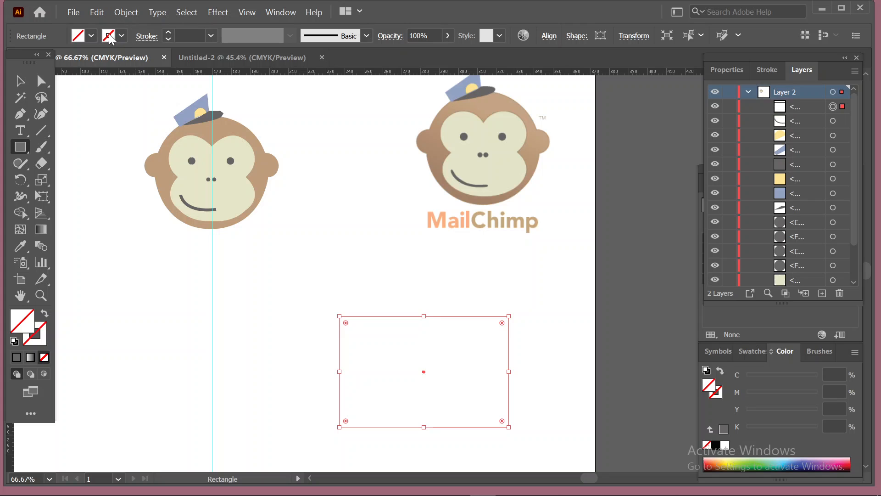
{"action": "left_click", "coordinate": [91, 36]}
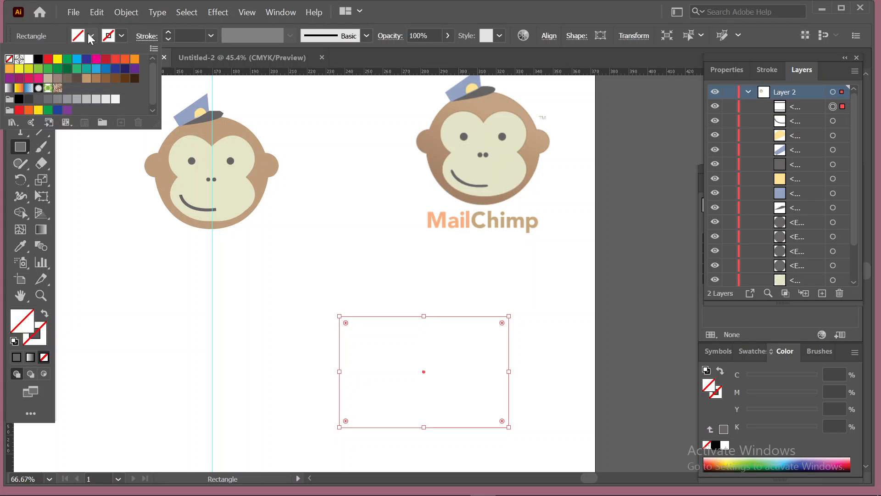
{"action": "left_click", "coordinate": [77, 59]}
{"action": "left_click", "coordinate": [118, 287]}
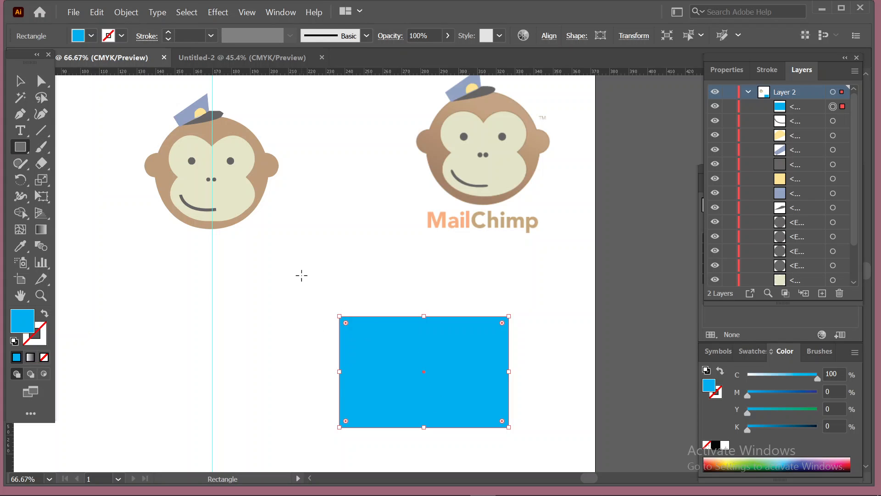
Step: Draw a second cyan rectangle overlapping the first one's upper-left part and select both rectangles
{"action": "mouse_move", "coordinate": [301, 275]}
{"action": "left_mouse_down"}
{"action": "mouse_move", "coordinate": [451, 373]}
{"action": "mouse_move", "coordinate": [452, 389]}
{"action": "left_mouse_up"}
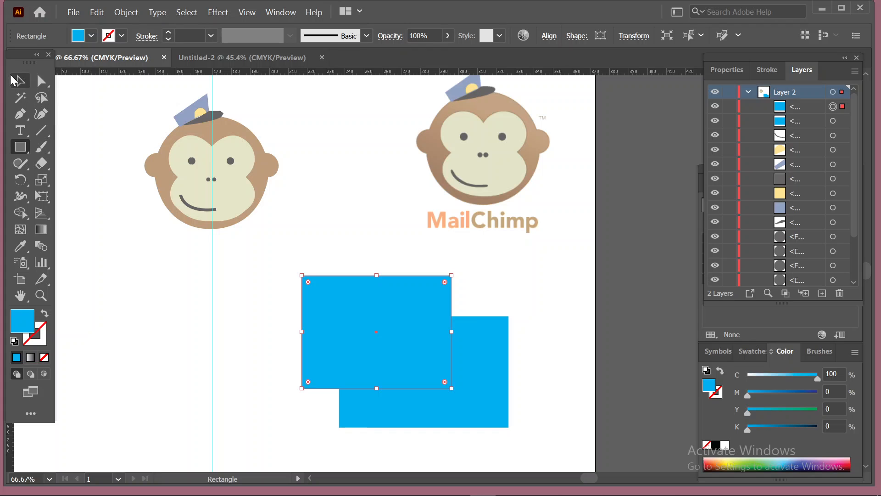
{"action": "left_click", "coordinate": [19, 80]}
{"action": "left_click_drag", "start_coordinate": [515, 289], "coordinate": [323, 415]}
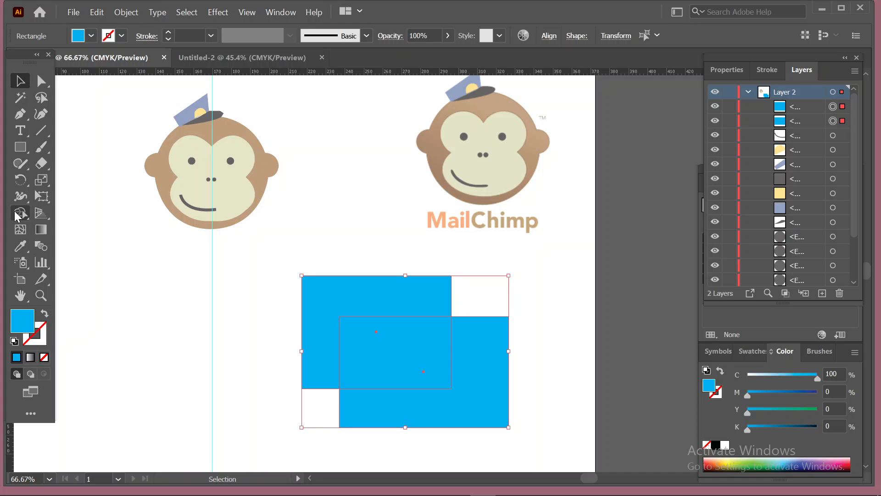
Step: Merge the two rectangles into one shape with the Shape Builder, try a brown fill and return it to cyan
{"action": "left_click", "coordinate": [17, 216]}
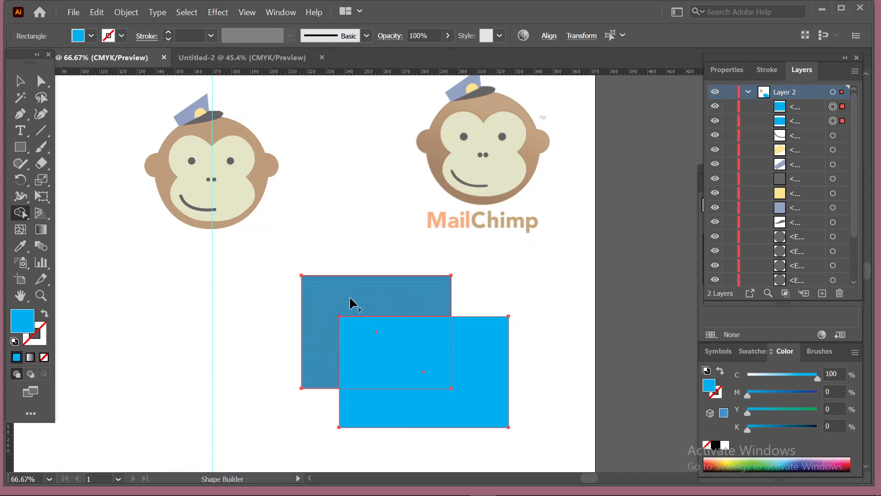
{"action": "left_click_drag", "start_coordinate": [350, 303], "coordinate": [477, 400]}
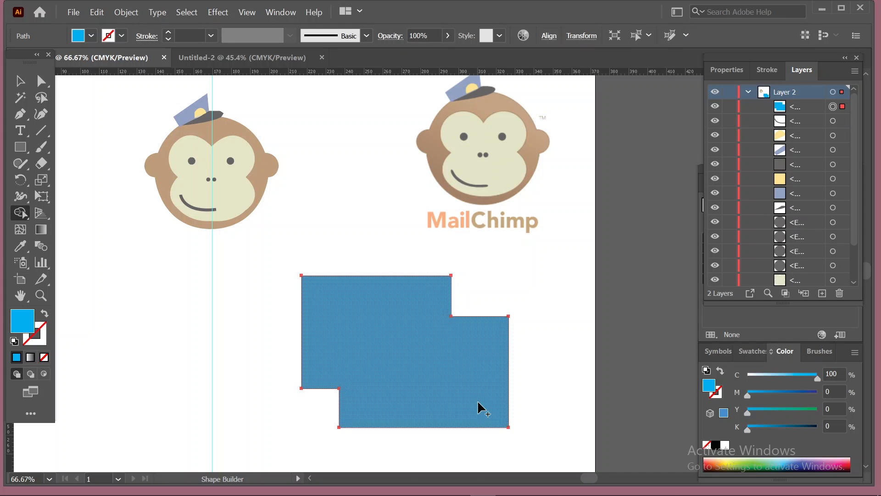
{"action": "left_click", "coordinate": [92, 37]}
{"action": "left_click", "coordinate": [106, 78]}
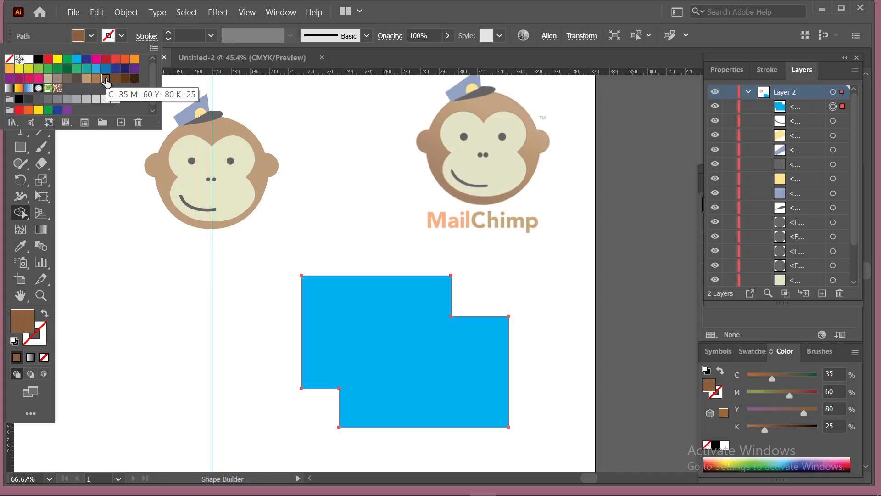
{"action": "left_click", "coordinate": [76, 59]}
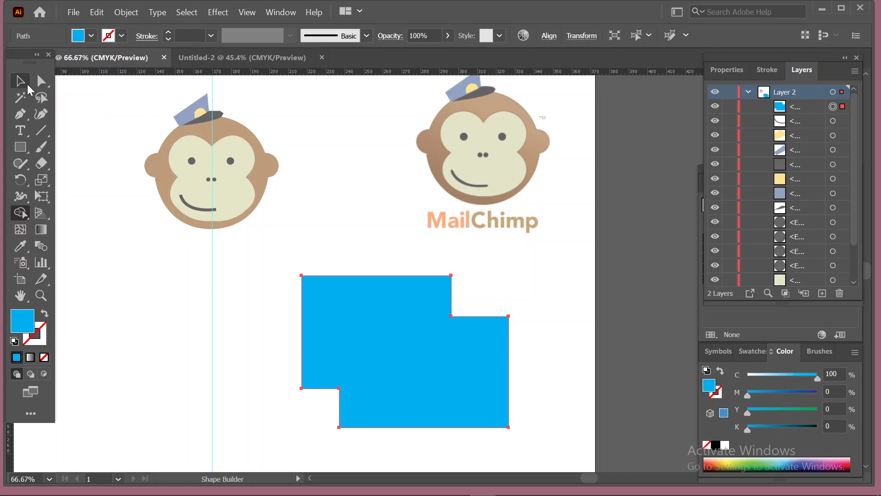
Step: Fill the merged shape with dark blue, and undo both the recolouring and the merge
{"action": "left_click", "coordinate": [28, 86]}
{"action": "left_click", "coordinate": [230, 294]}
{"action": "left_click_drag", "start_coordinate": [299, 251], "coordinate": [368, 342]}
{"action": "left_click", "coordinate": [91, 35]}
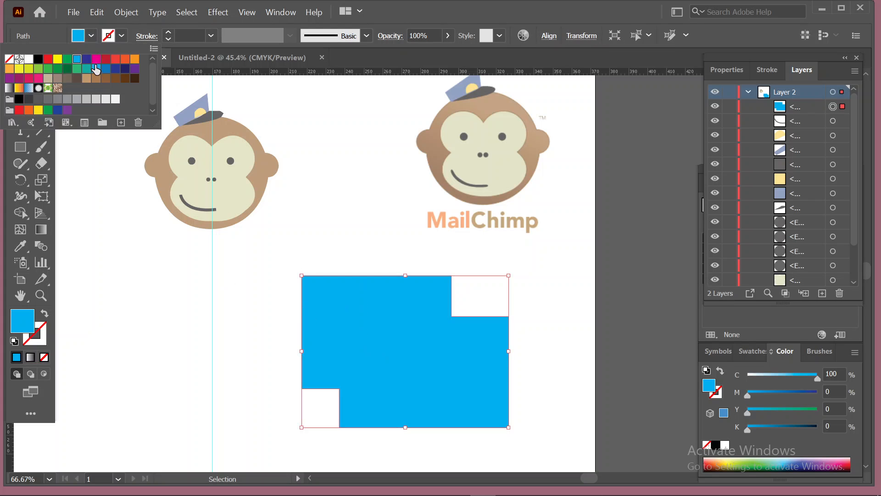
{"action": "left_click", "coordinate": [86, 59]}
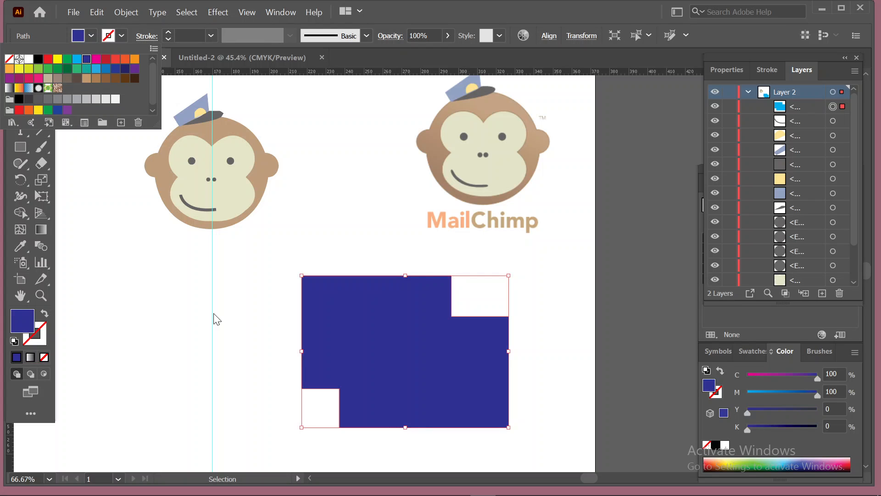
{"action": "left_click", "coordinate": [250, 318]}
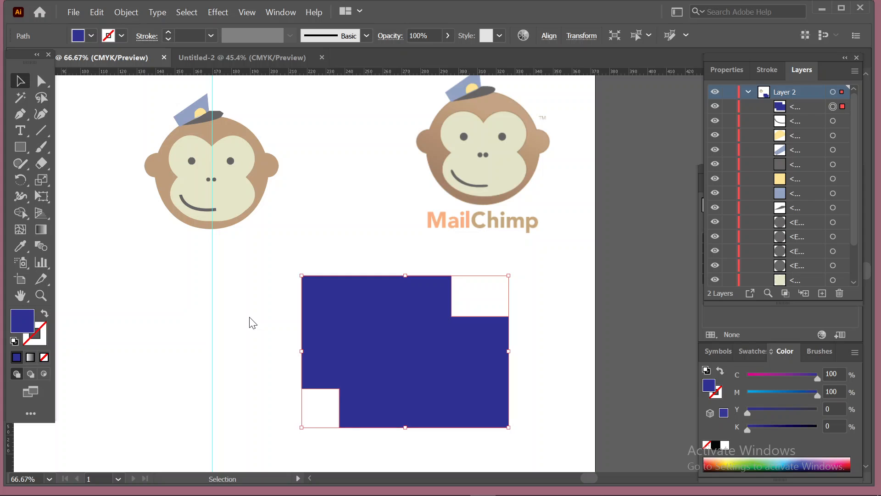
{"action": "key", "text": "ctrl+z"}
{"action": "key", "text": "ctrl+z"}
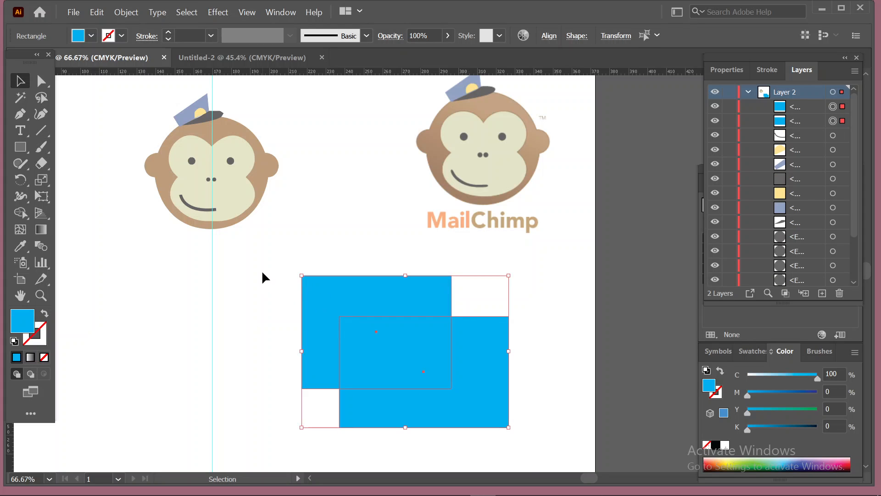
Step: Try subtracting only the overlap of the two rectangles with the Shape Builder, and undo the subtraction
{"action": "left_click", "coordinate": [22, 195]}
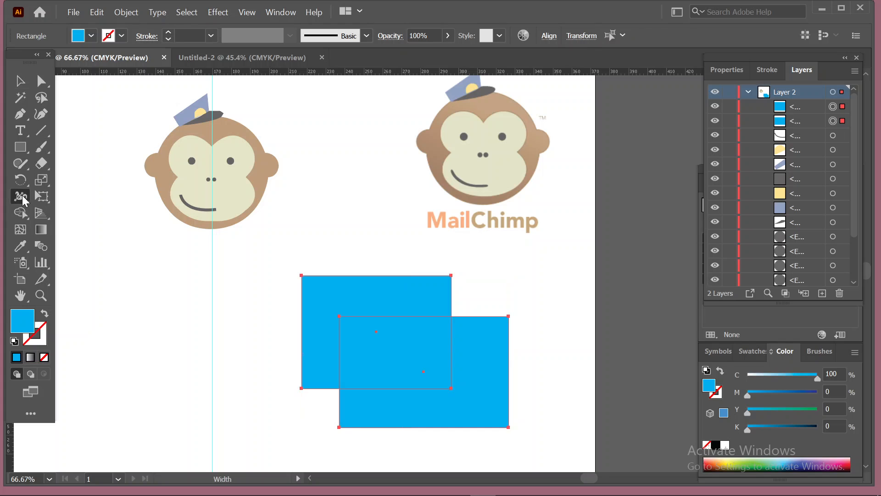
{"action": "left_click", "coordinate": [19, 213]}
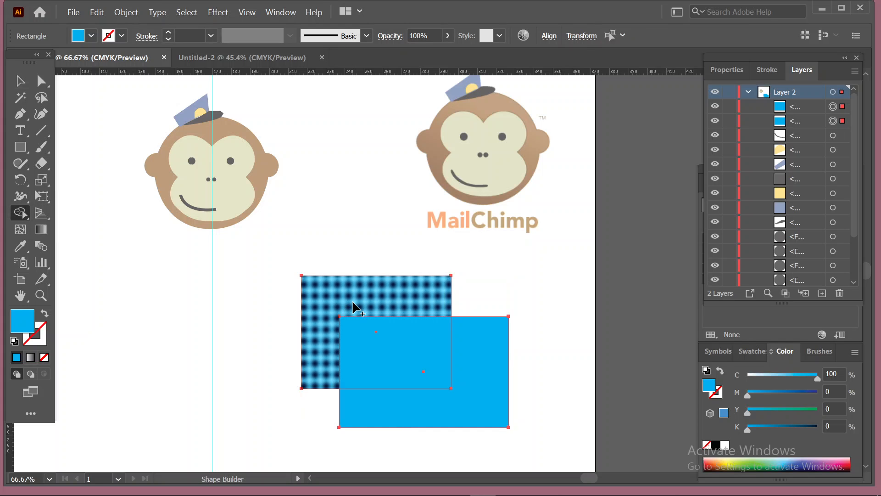
{"action": "left_click", "coordinate": [396, 347], "text": "alt"}
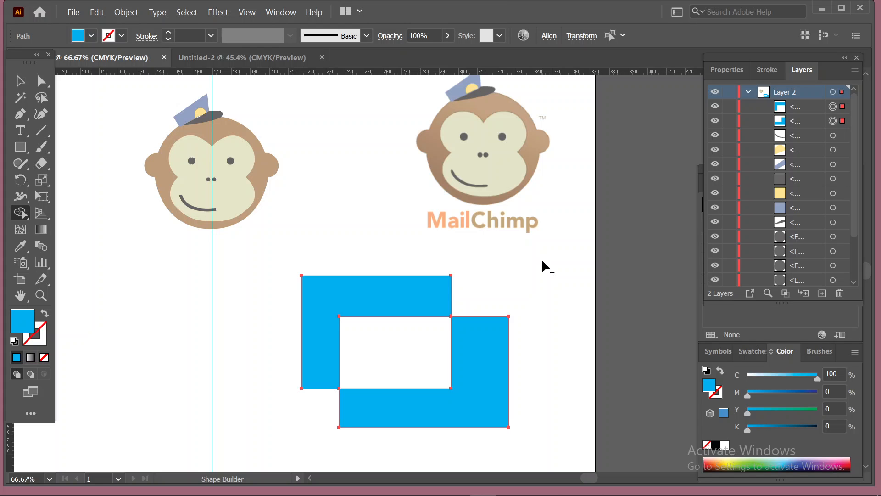
{"action": "key", "text": "ctrl+z"}
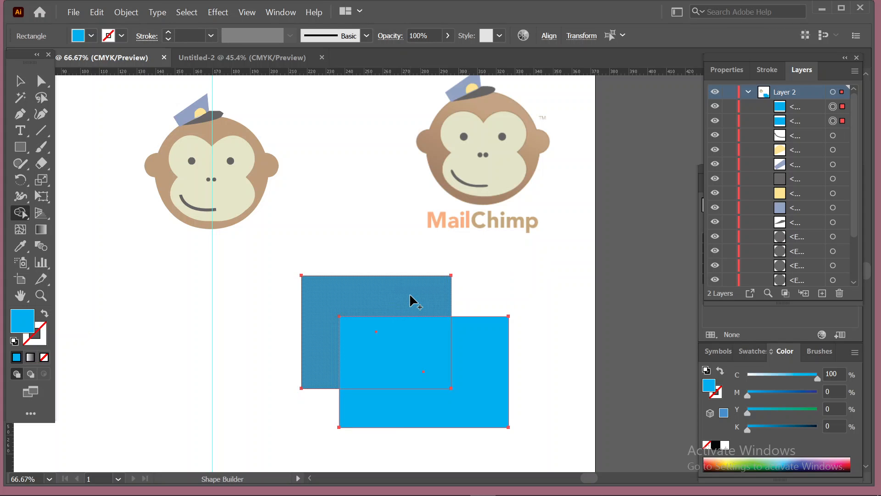
Step: Subtract the lower-right rectangle's outer part and the overlap with the Shape Builder, leaving an L-shaped piece, and deselect it
{"action": "left_click", "coordinate": [491, 367], "text": "alt"}
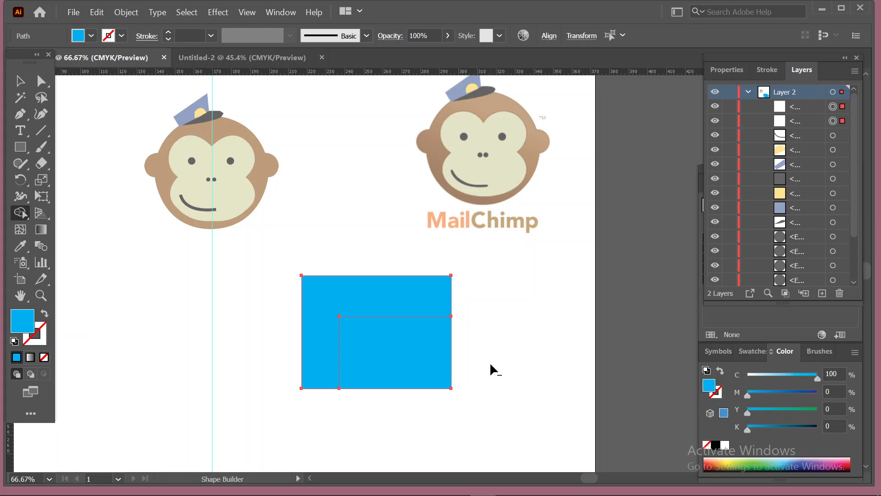
{"action": "left_click", "coordinate": [392, 346], "text": "alt"}
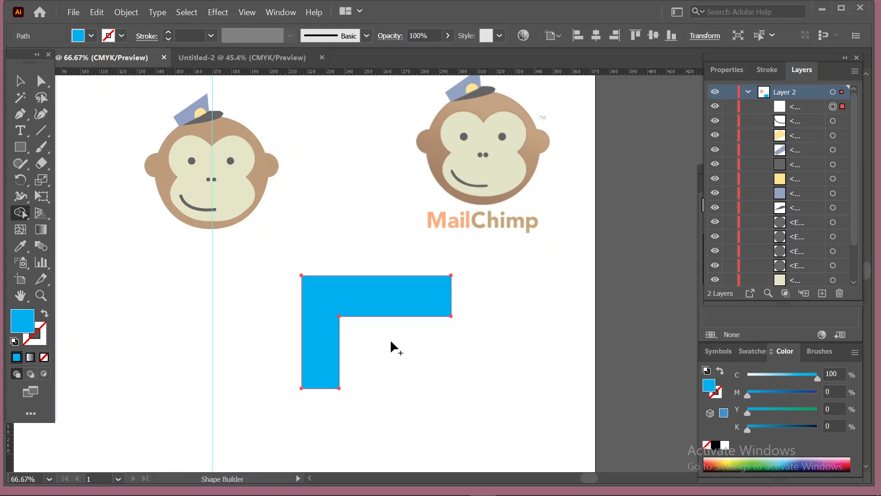
{"action": "left_click", "coordinate": [20, 81]}
{"action": "left_click", "coordinate": [343, 154]}
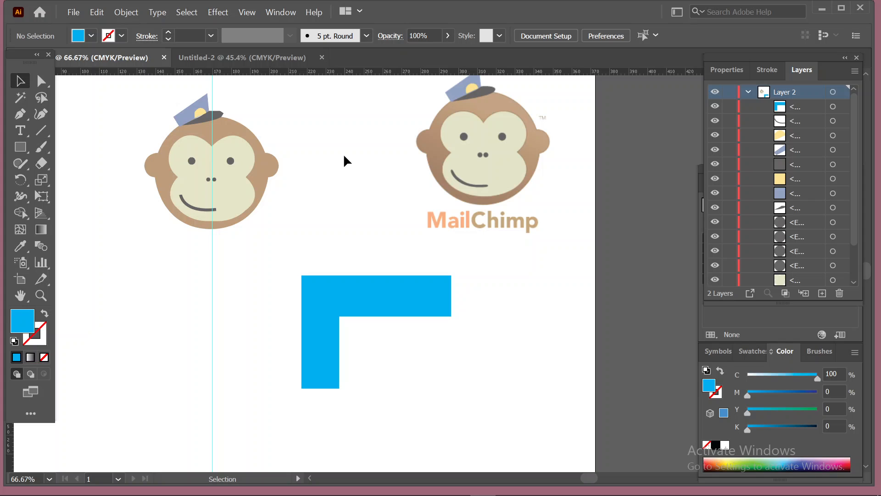
Step: Draw another cyan rectangle covering the L shape's corner and leaving both of its ends exposed
{"action": "left_click", "coordinate": [20, 147]}
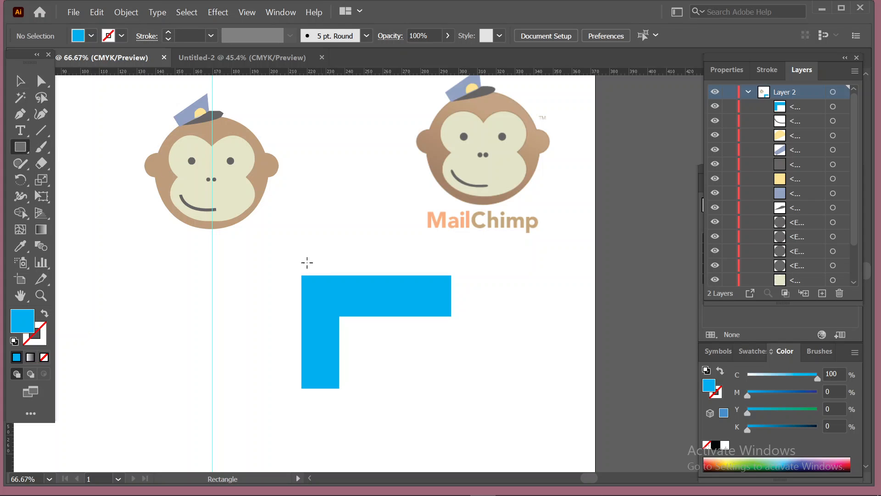
{"action": "left_click_drag", "start_coordinate": [267, 248], "coordinate": [412, 357]}
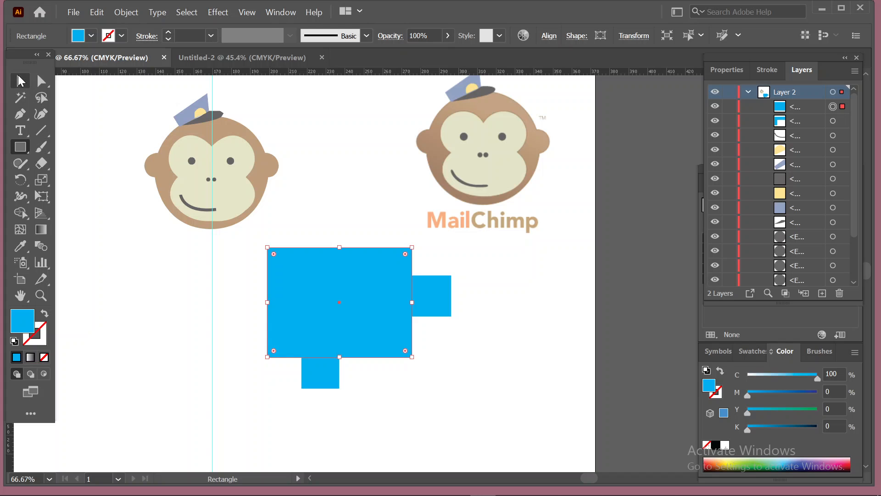
Step: Select the cyan rectangle and the L shape, and merge the rectangle's regions with the overlap using the Shape Builder
{"action": "left_click", "coordinate": [20, 81]}
{"action": "left_click_drag", "start_coordinate": [363, 288], "coordinate": [418, 362]}
{"action": "left_click", "coordinate": [398, 443]}
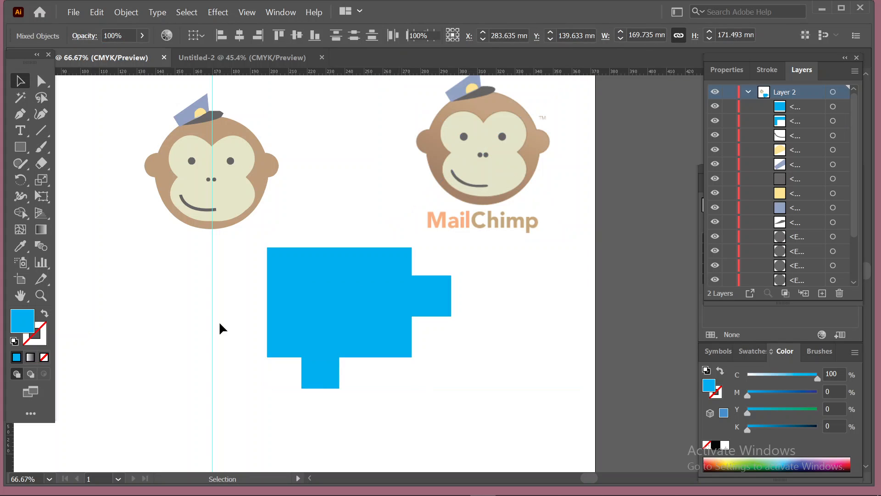
{"action": "left_click_drag", "start_coordinate": [216, 313], "coordinate": [406, 394]}
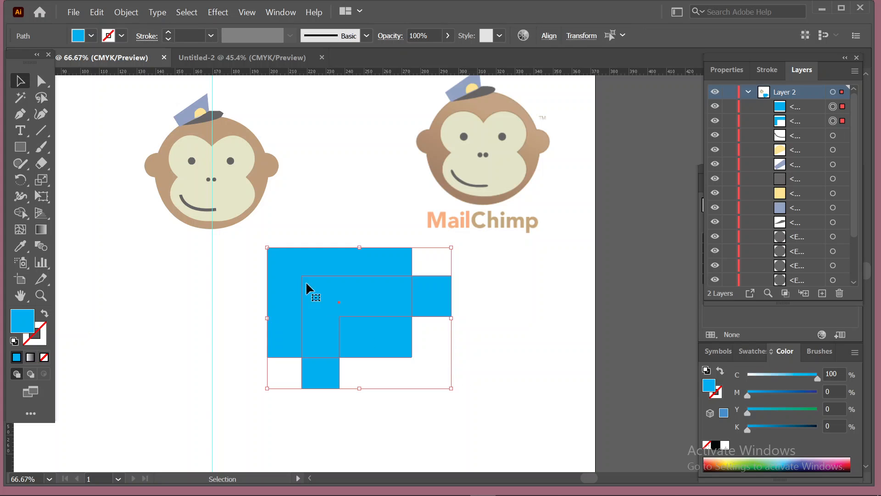
{"action": "left_click", "coordinate": [21, 213]}
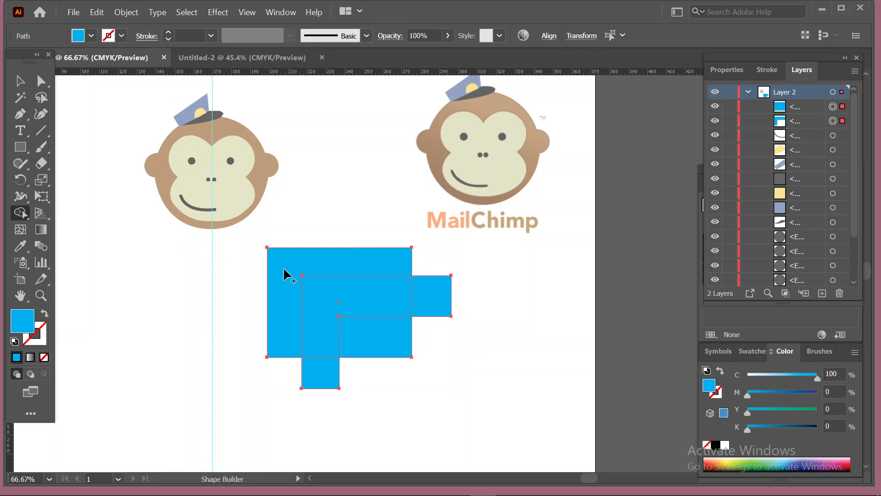
{"action": "left_click_drag", "start_coordinate": [281, 255], "coordinate": [381, 329]}
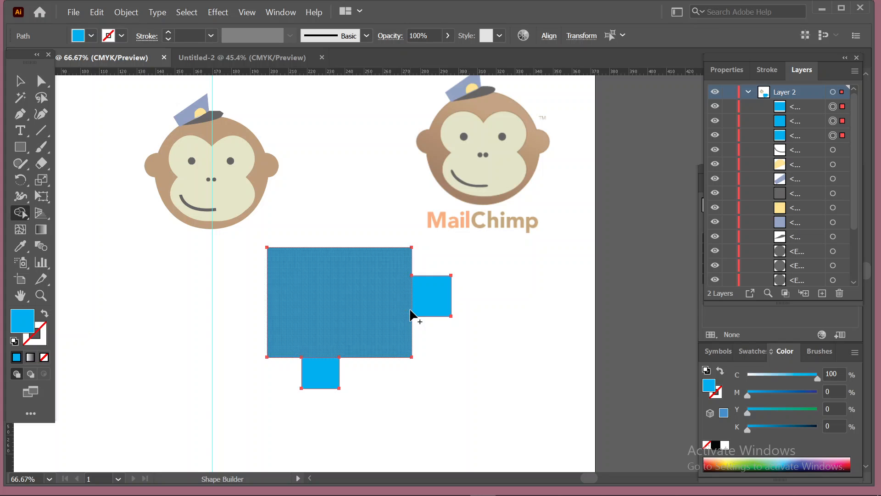
Step: Merge the L shape's two protruding ends into the rectangle with the Shape Builder
{"action": "left_click_drag", "start_coordinate": [384, 301], "coordinate": [446, 298]}
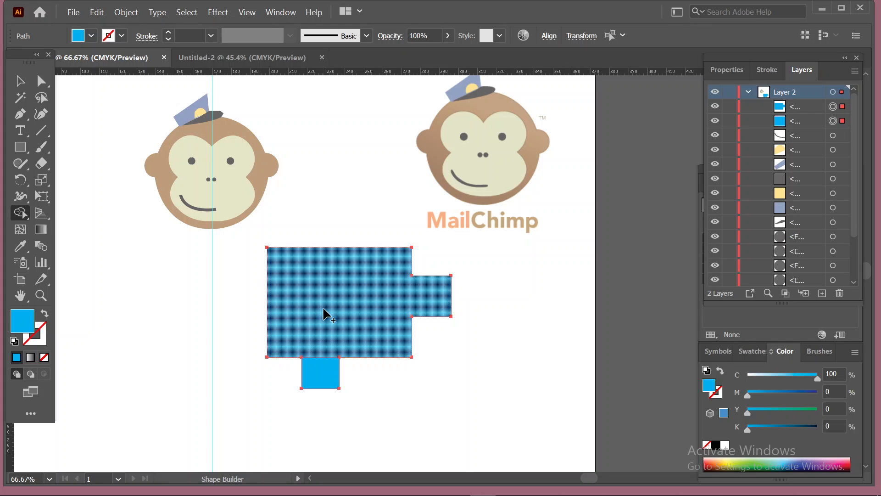
{"action": "left_click_drag", "start_coordinate": [325, 311], "coordinate": [333, 384]}
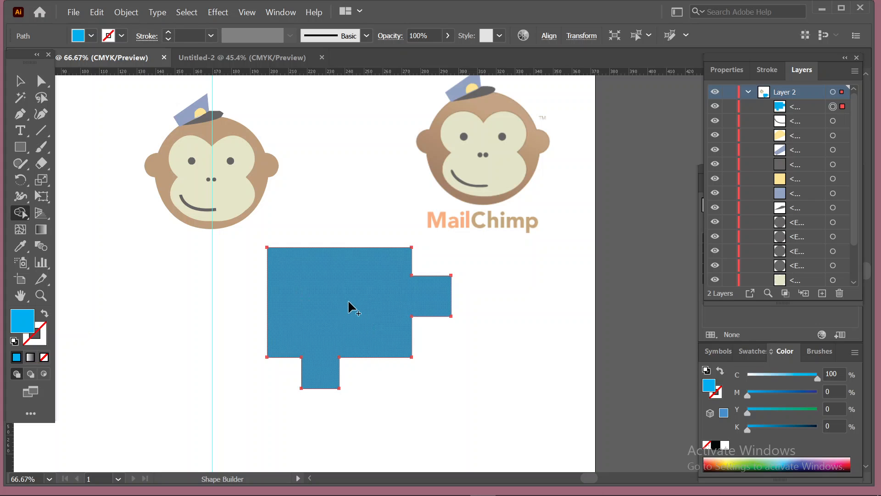
{"action": "key", "text": "ctrl"}
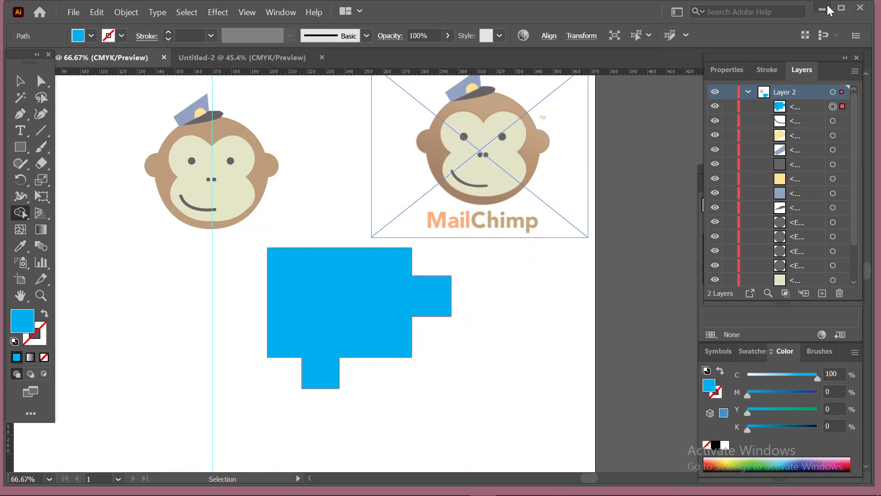
Step: Switch to Chrome and bring up the "animal logo" image search results
{"action": "left_click", "coordinate": [827, 6]}
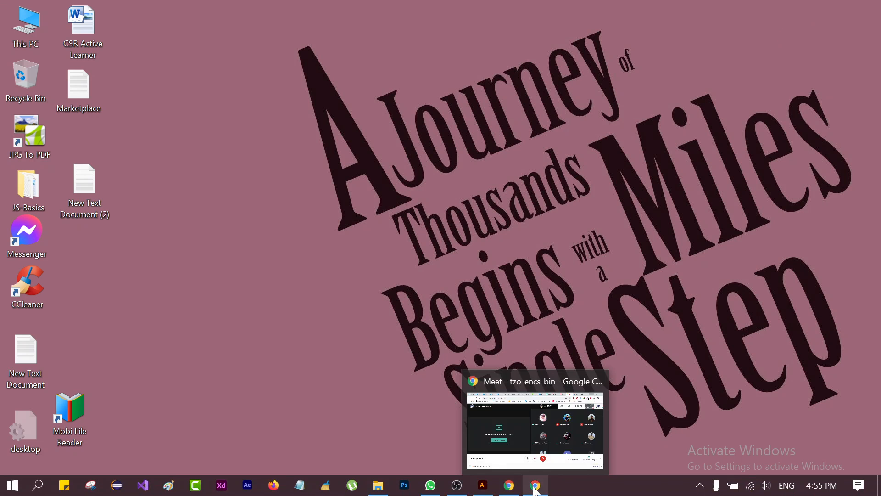
{"action": "left_click", "coordinate": [535, 485]}
{"action": "left_click", "coordinate": [702, 9]}
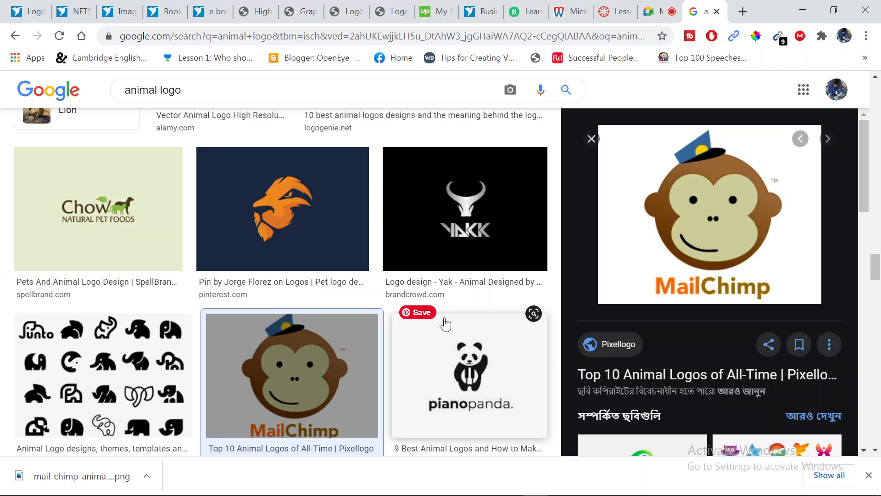
Step: Look through the images related to the MailChimp logo and preview the negative-space bear logo from Digital Synopsis
{"action": "scroll", "coordinate": [459, 271], "scroll_direction": "down", "scroll_amount": 4}
{"action": "scroll", "coordinate": [716, 331], "scroll_direction": "down", "scroll_amount": 15}
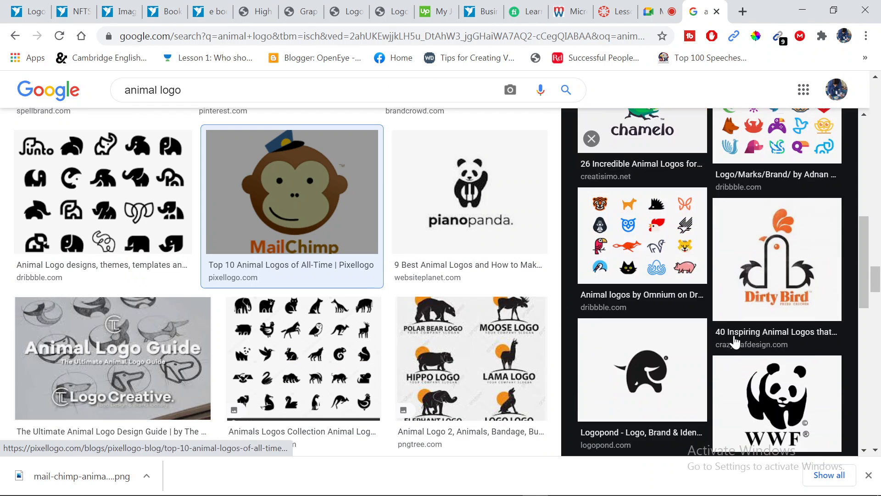
{"action": "scroll", "coordinate": [735, 342], "scroll_direction": "down", "scroll_amount": 4}
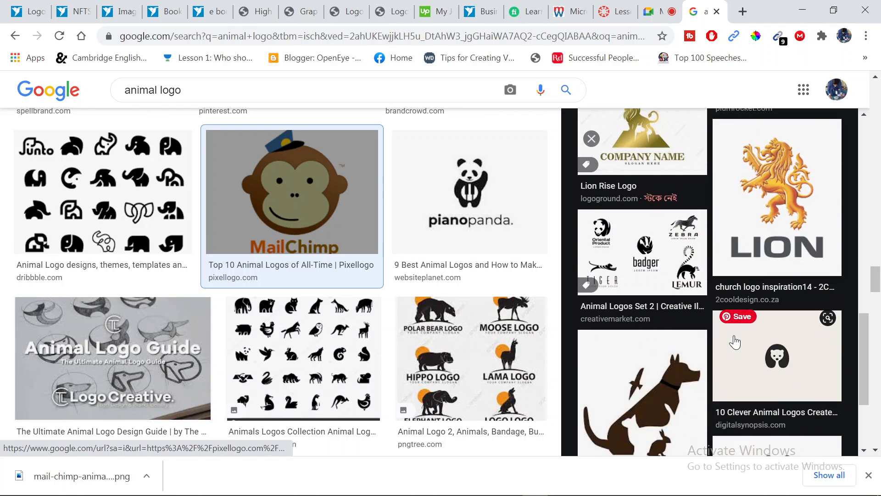
{"action": "scroll", "coordinate": [735, 342], "scroll_direction": "down", "scroll_amount": 3}
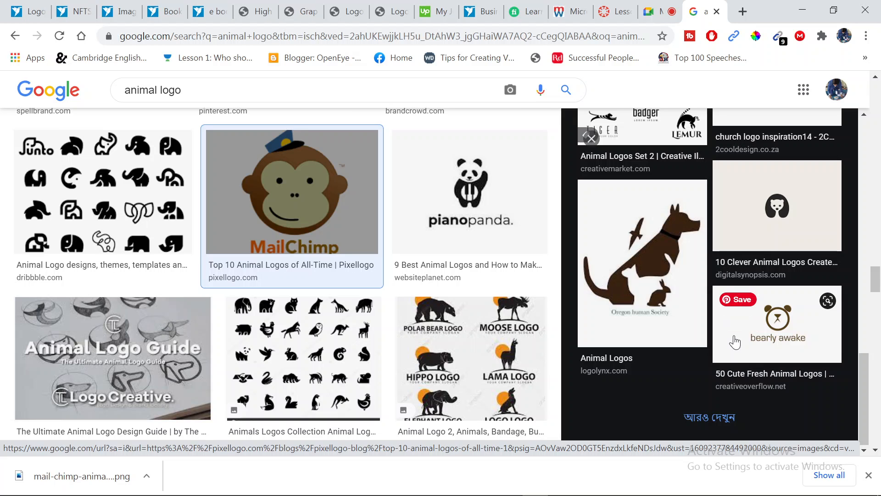
{"action": "left_click", "coordinate": [793, 221]}
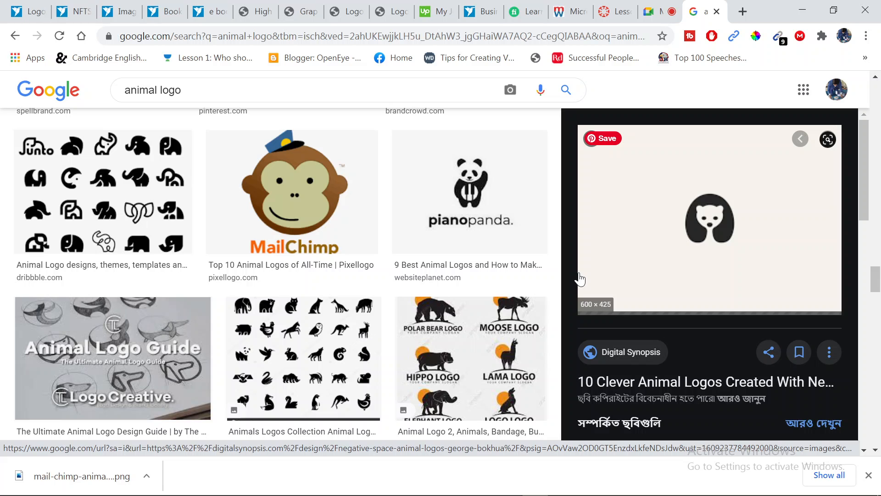
Step: Preview the Freepik animal head mascot set from the search results and look through its related images
{"action": "scroll", "coordinate": [580, 279], "scroll_direction": "down", "scroll_amount": 10}
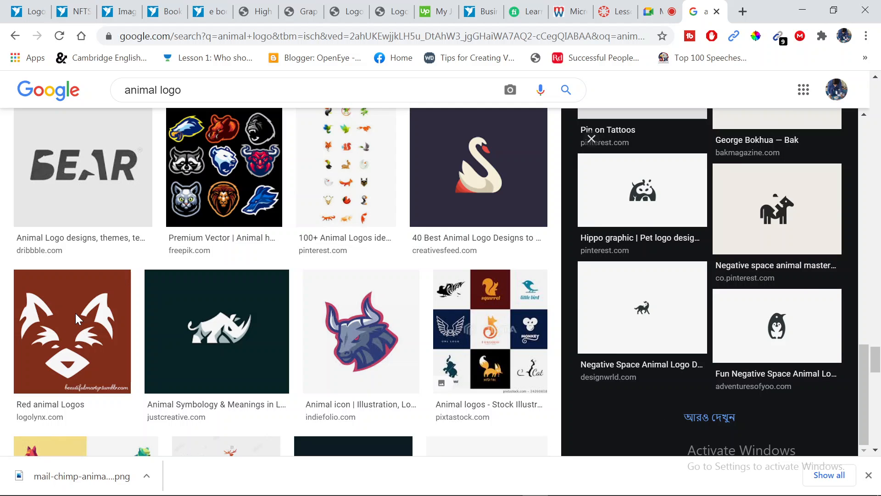
{"action": "left_click", "coordinate": [229, 182]}
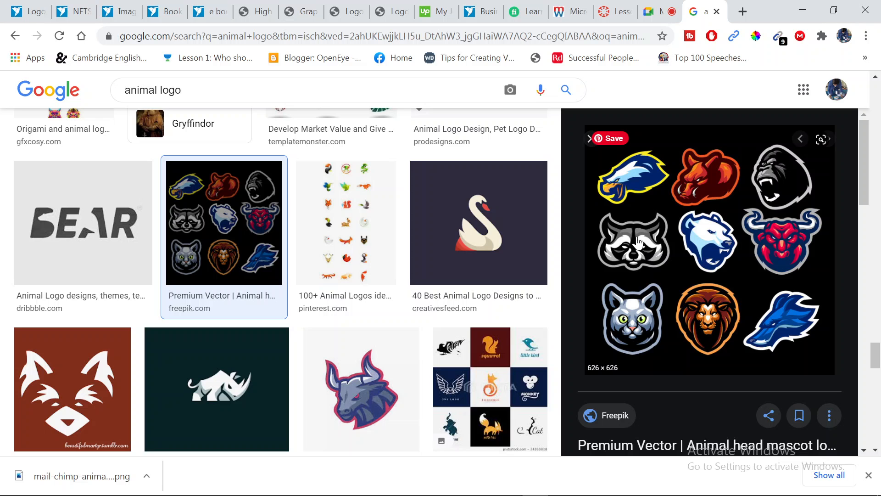
{"action": "scroll", "coordinate": [638, 321], "scroll_direction": "down", "scroll_amount": 5}
{"action": "scroll", "coordinate": [638, 335], "scroll_direction": "down", "scroll_amount": 10}
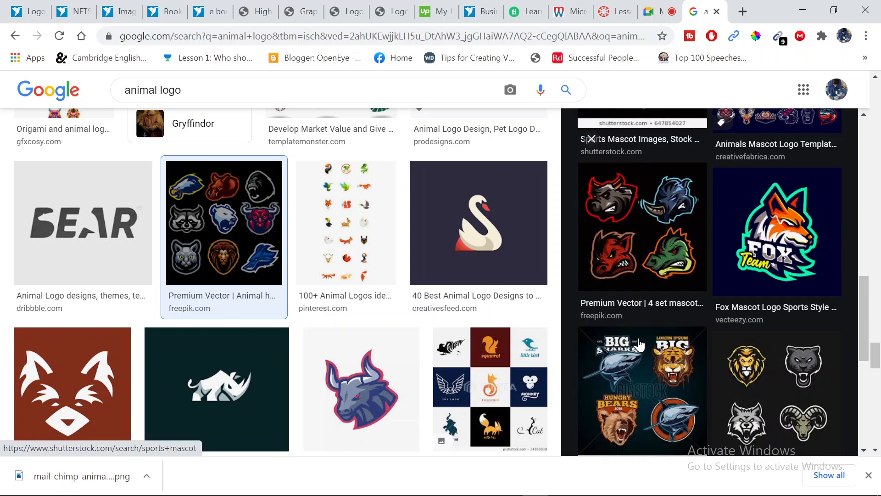
{"action": "scroll", "coordinate": [640, 344], "scroll_direction": "down", "scroll_amount": 2}
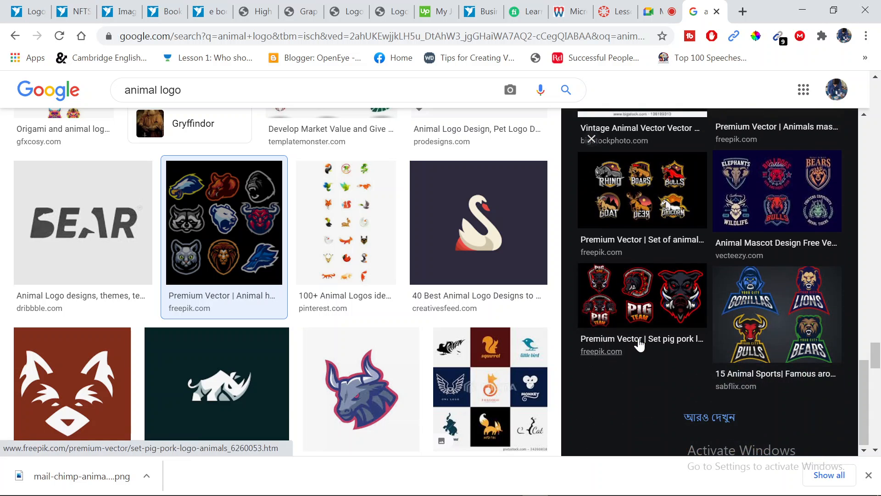
Step: Browse further through the animal logo results and preview the Animal Face Logo raccoon from Pixabay
{"action": "scroll", "coordinate": [434, 358], "scroll_direction": "down", "scroll_amount": 4}
{"action": "scroll", "coordinate": [427, 359], "scroll_direction": "down", "scroll_amount": 8}
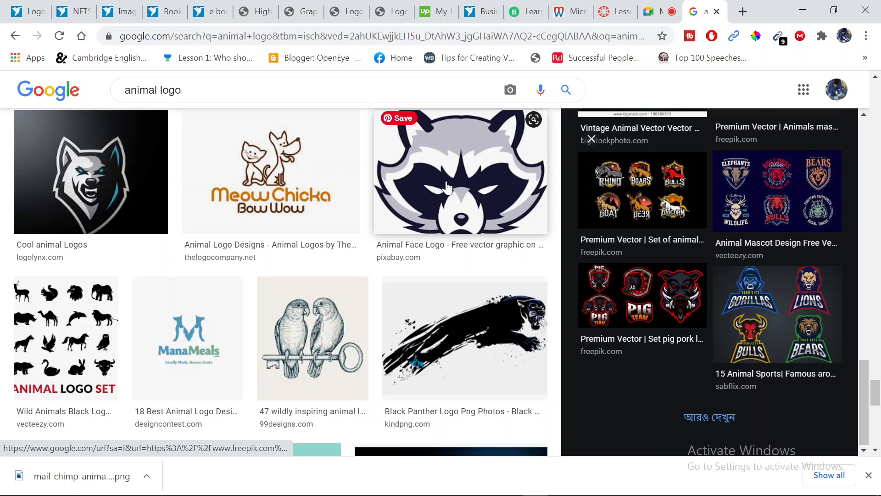
{"action": "scroll", "coordinate": [423, 273], "scroll_direction": "down", "scroll_amount": 10}
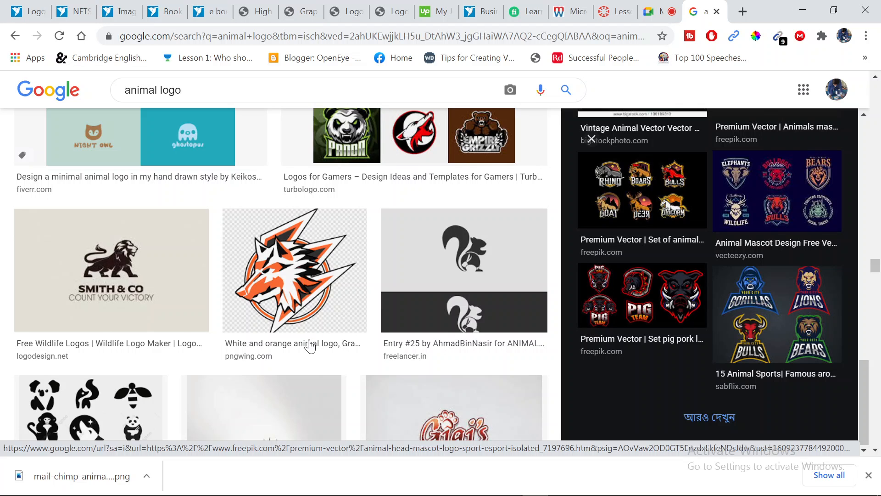
{"action": "scroll", "coordinate": [367, 321], "scroll_direction": "down", "scroll_amount": 2}
{"action": "scroll", "coordinate": [399, 275], "scroll_direction": "up", "scroll_amount": 2}
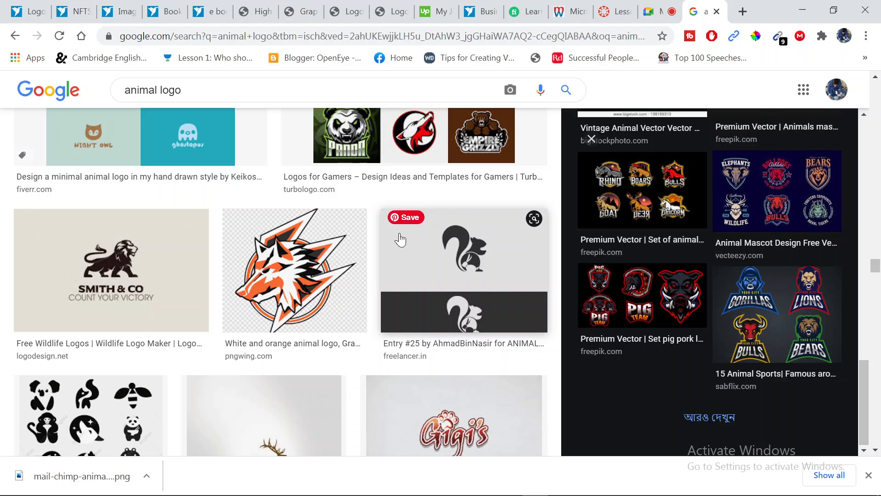
{"action": "scroll", "coordinate": [400, 239], "scroll_direction": "up", "scroll_amount": 5}
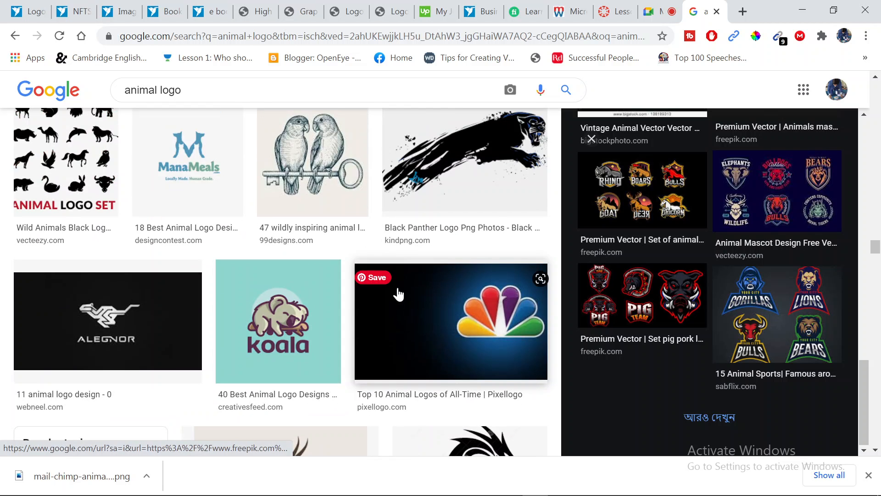
{"action": "scroll", "coordinate": [399, 294], "scroll_direction": "up", "scroll_amount": 4}
{"action": "left_click", "coordinate": [443, 182]}
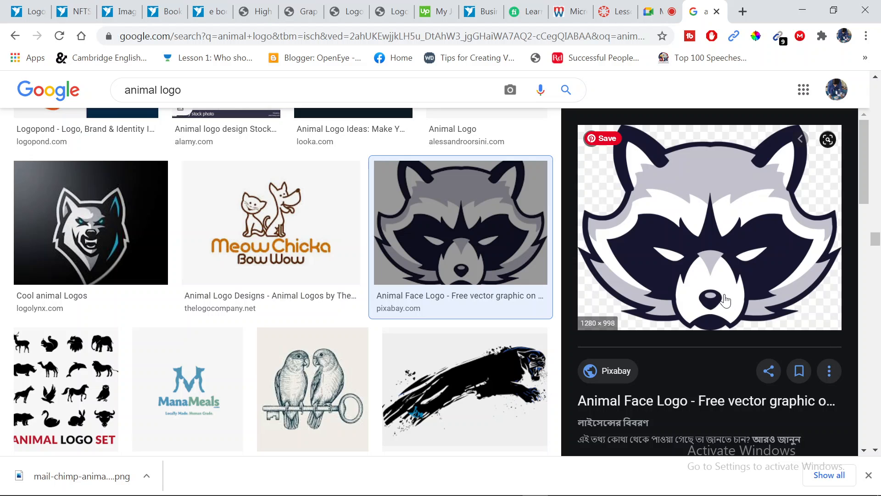
Step: Examine the raccoon logos related to the Pixabay image and return to its large preview
{"action": "scroll", "coordinate": [725, 301], "scroll_direction": "down", "scroll_amount": 8}
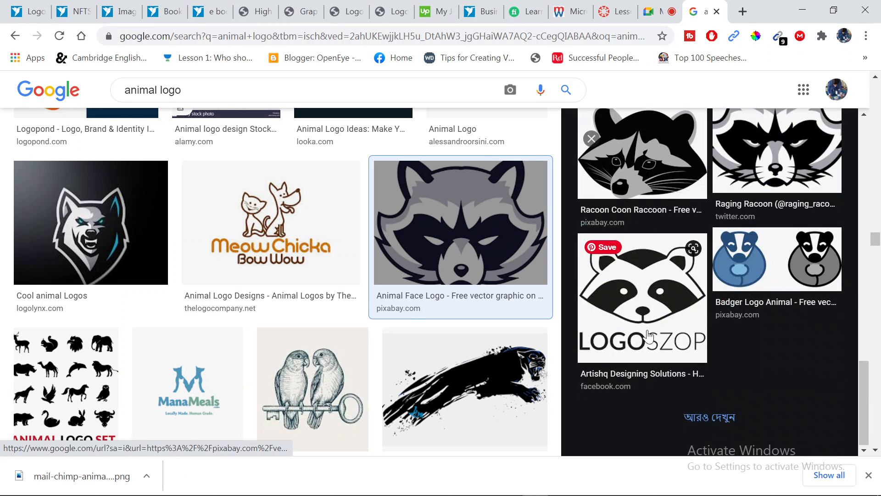
{"action": "scroll", "coordinate": [649, 338], "scroll_direction": "up", "scroll_amount": 2}
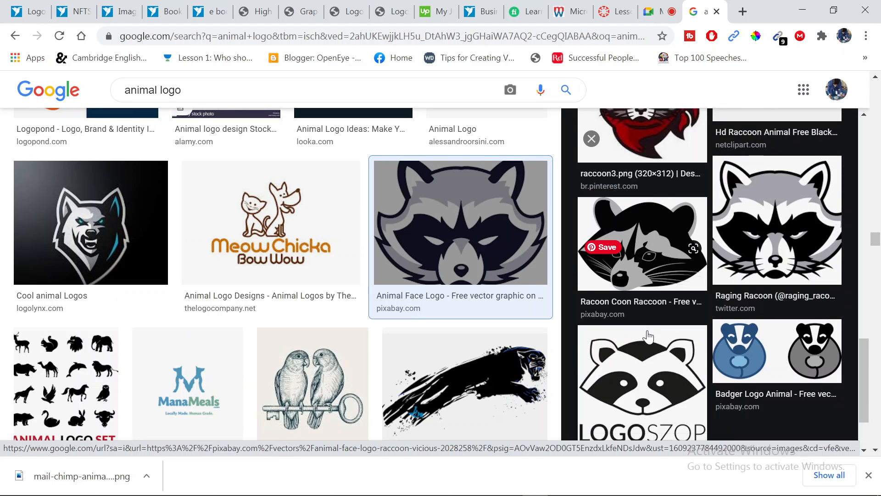
{"action": "scroll", "coordinate": [648, 338], "scroll_direction": "up", "scroll_amount": 2}
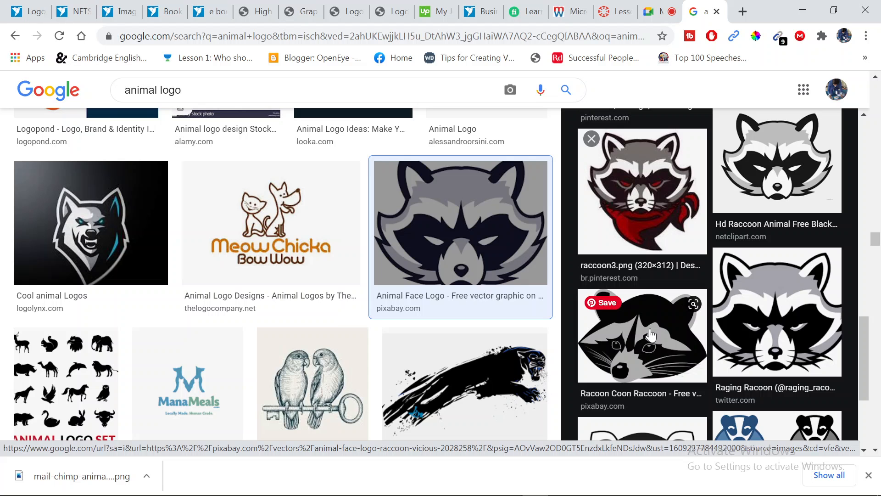
{"action": "scroll", "coordinate": [651, 335], "scroll_direction": "up", "scroll_amount": 7}
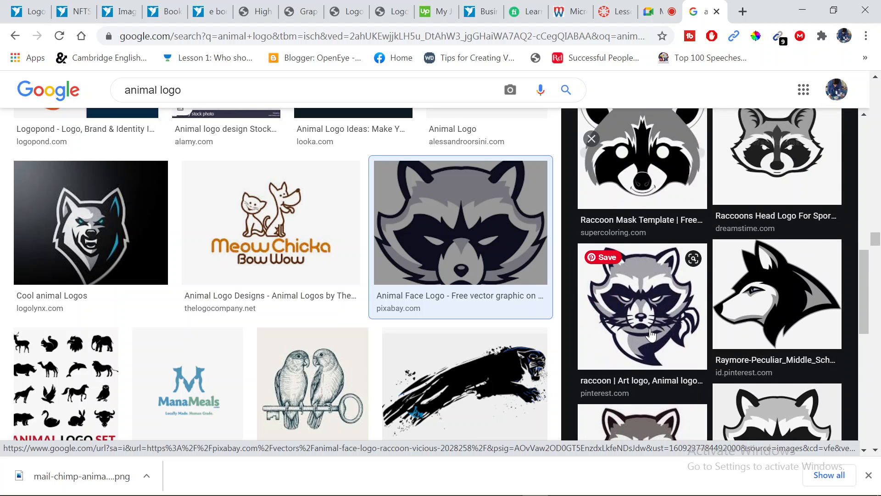
{"action": "scroll", "coordinate": [651, 335], "scroll_direction": "up", "scroll_amount": 3}
{"action": "scroll", "coordinate": [651, 335], "scroll_direction": "up", "scroll_amount": 4}
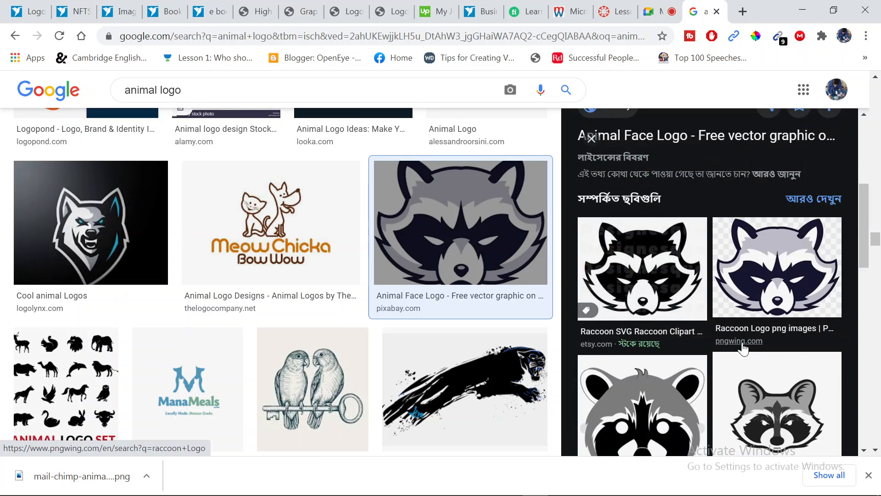
{"action": "scroll", "coordinate": [730, 351], "scroll_direction": "up", "scroll_amount": 5}
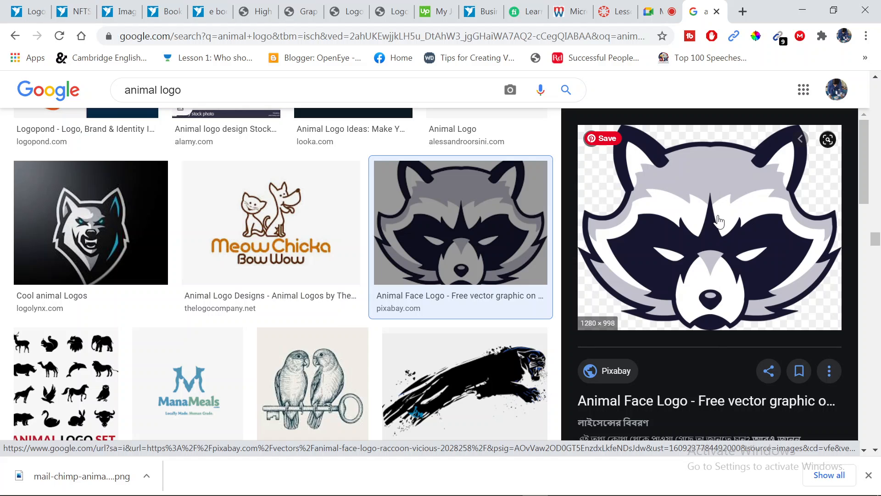
{"action": "right_click", "coordinate": [719, 216]}
{"action": "left_click", "coordinate": [876, 206]}
Step: Preview the Raging Racoon logo from Twitter among the related raccoon images
{"action": "scroll", "coordinate": [717, 345], "scroll_direction": "down", "scroll_amount": 8}
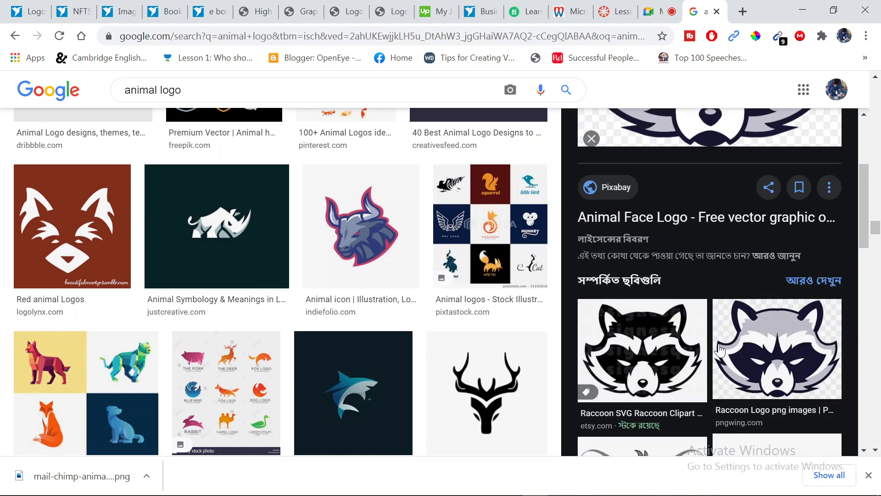
{"action": "scroll", "coordinate": [720, 350], "scroll_direction": "down", "scroll_amount": 7}
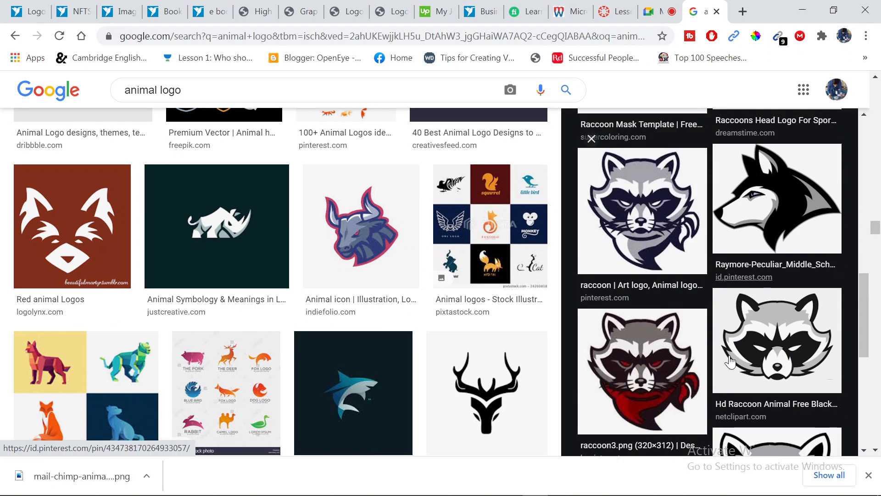
{"action": "left_click", "coordinate": [777, 391]}
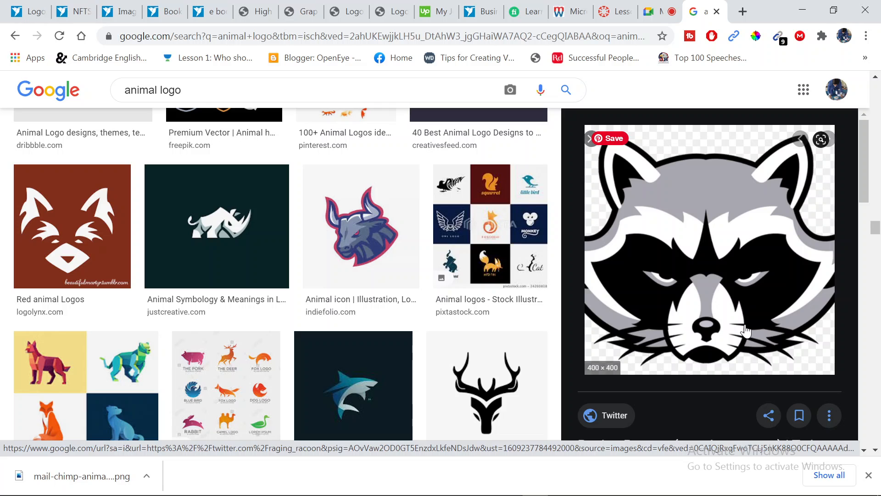
Step: Preview the Racoon Clipart Transparent image from ClipartMax, and reopen the Raging Racoon logo from its related images
{"action": "scroll", "coordinate": [793, 248], "scroll_direction": "down", "scroll_amount": 6}
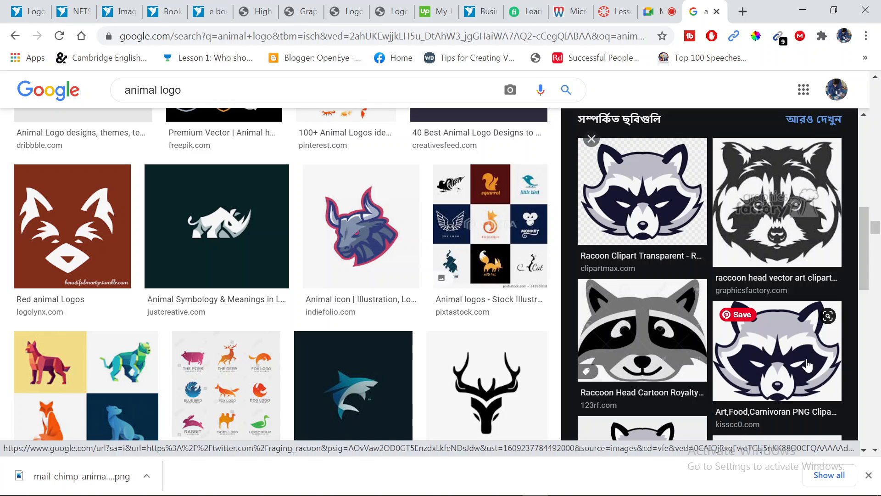
{"action": "left_click", "coordinate": [628, 203]}
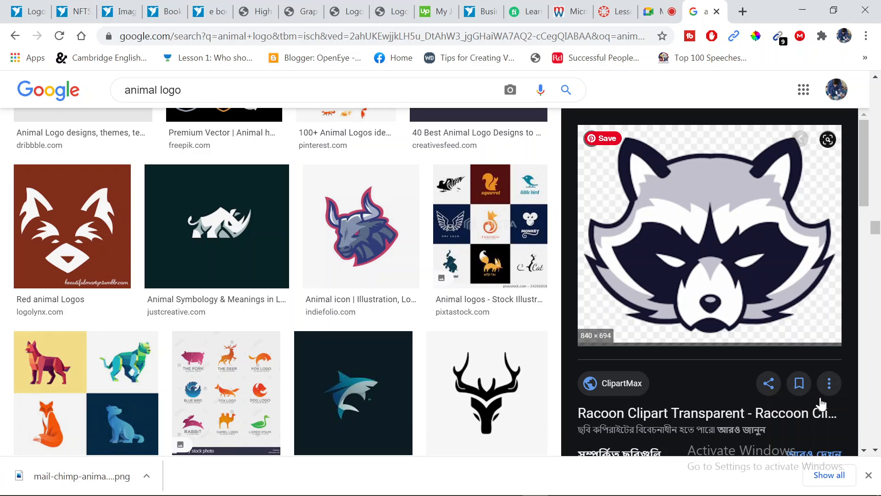
{"action": "scroll", "coordinate": [820, 398], "scroll_direction": "down", "scroll_amount": 10}
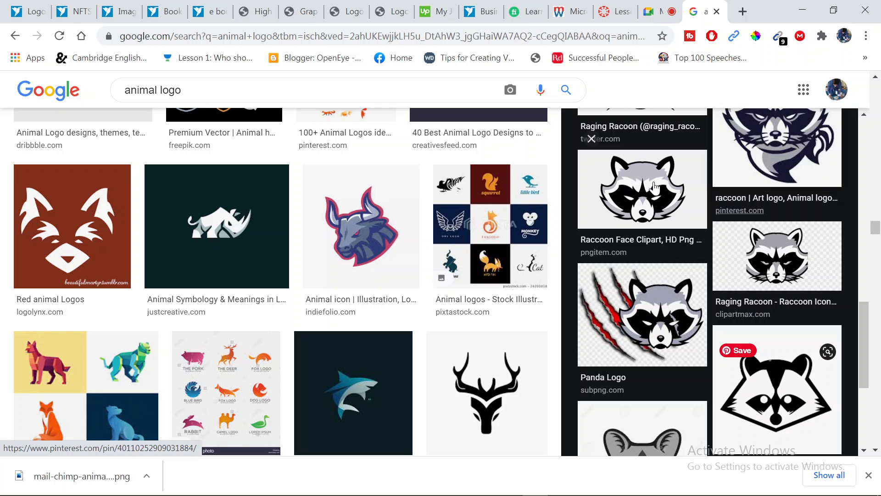
{"action": "left_click", "coordinate": [751, 306]}
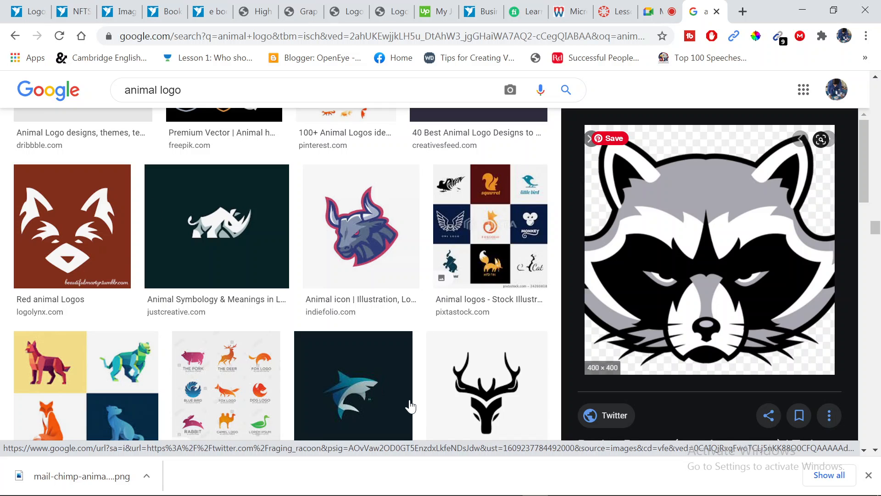
Step: Reopen the Animal Face Logo raccoon from Pixabay in the image results and save it to Downloads as animal-2028258_1280
{"action": "scroll", "coordinate": [423, 412], "scroll_direction": "up", "scroll_amount": 4}
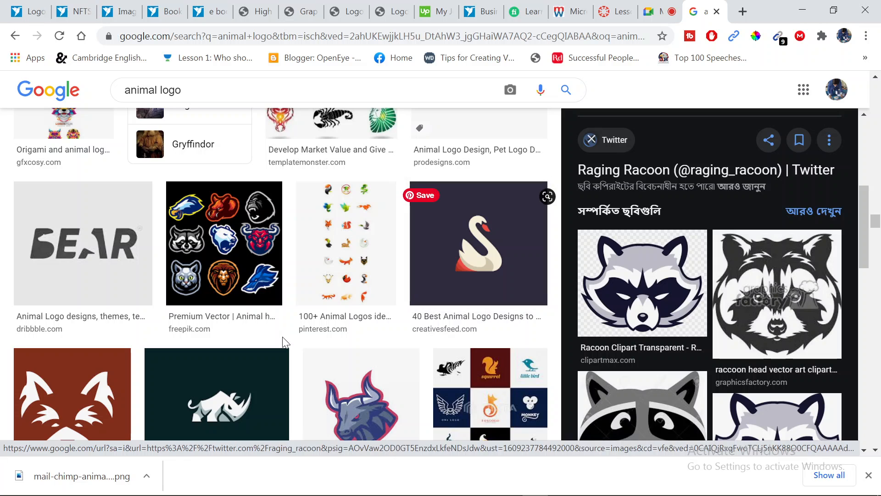
{"action": "scroll", "coordinate": [473, 256], "scroll_direction": "up", "scroll_amount": 2}
{"action": "scroll", "coordinate": [473, 256], "scroll_direction": "down", "scroll_amount": 12}
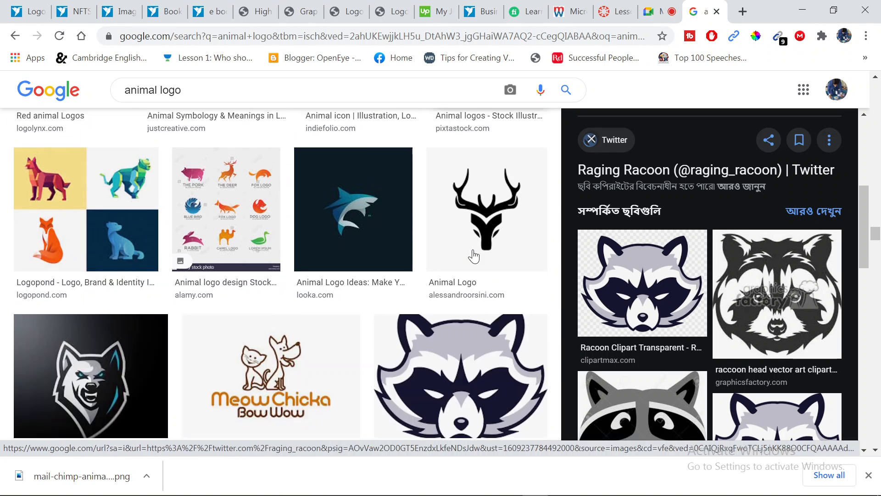
{"action": "left_click", "coordinate": [488, 275]}
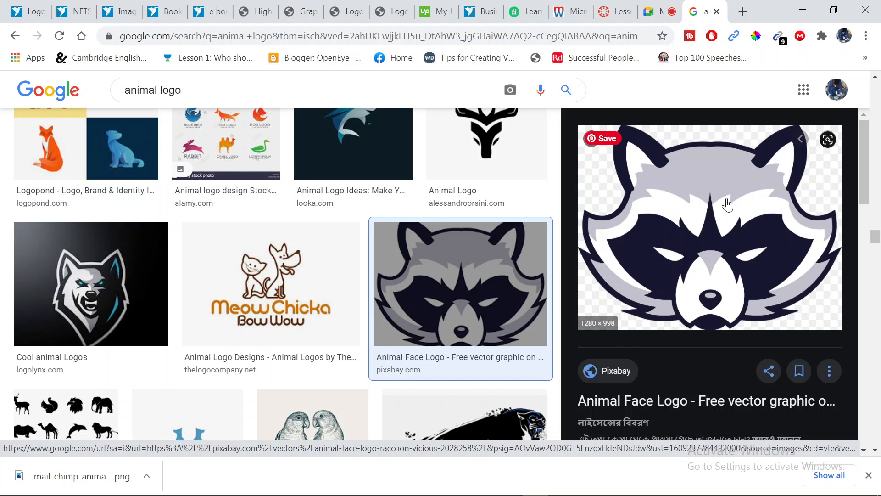
{"action": "right_click", "coordinate": [728, 204]}
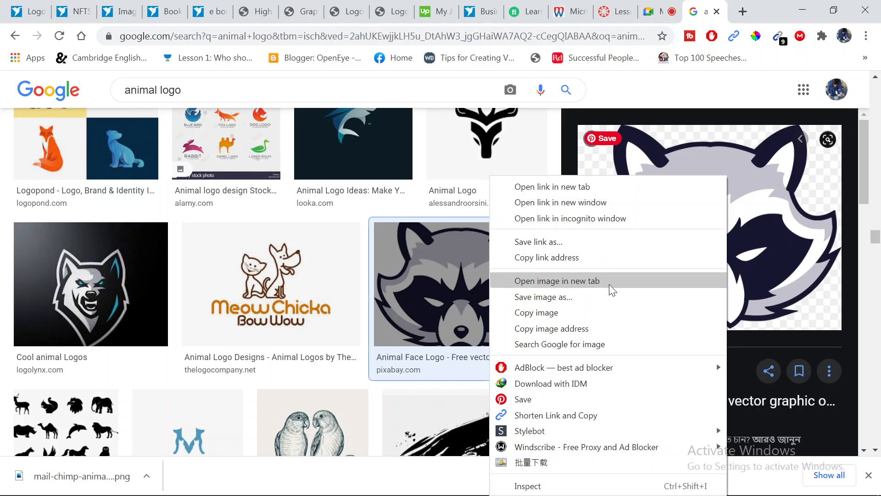
{"action": "left_click", "coordinate": [598, 304]}
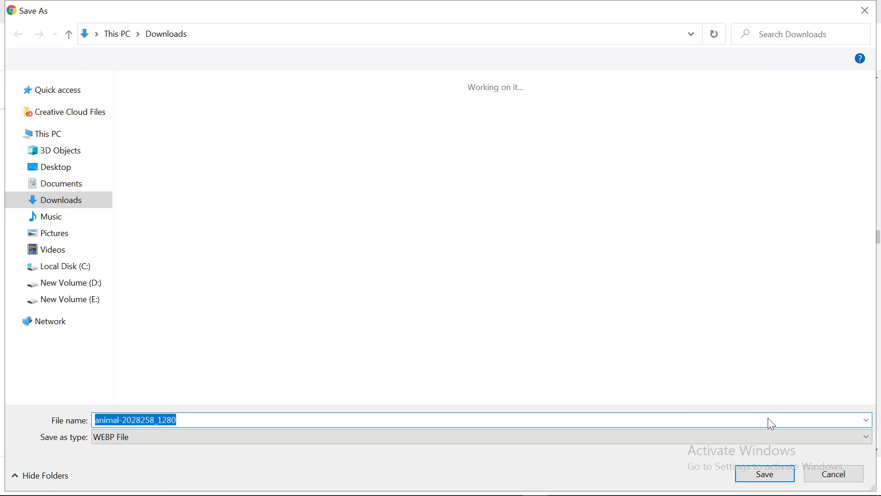
{"action": "left_click", "coordinate": [776, 477]}
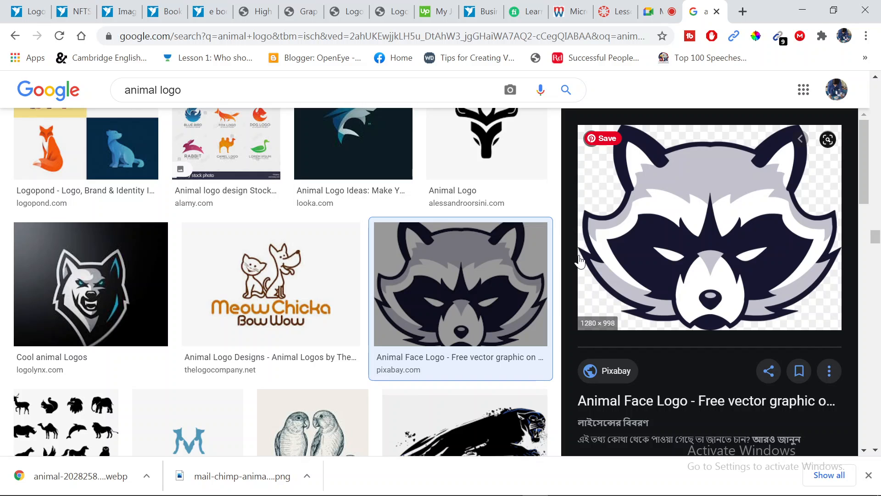
Step: Look through the related raccoon logos and preview the Premium Vector animal badges from Freepik
{"action": "left_click", "coordinate": [622, 148]}
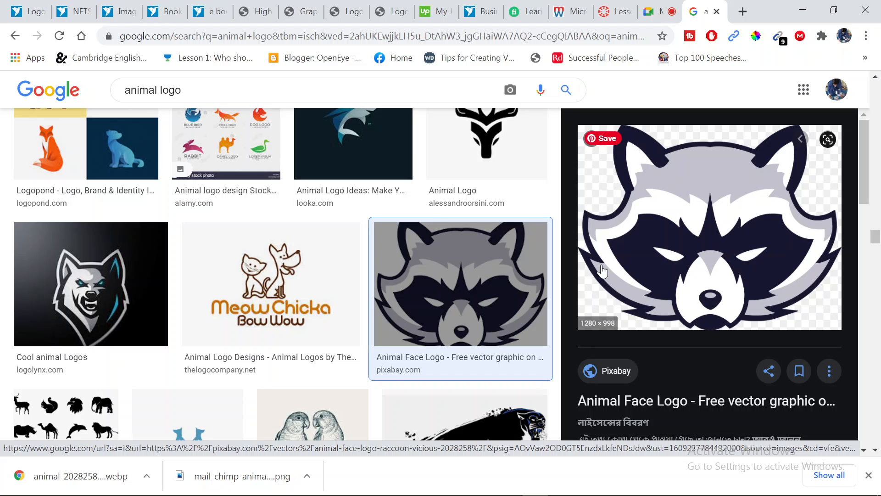
{"action": "scroll", "coordinate": [655, 375], "scroll_direction": "down", "scroll_amount": 5}
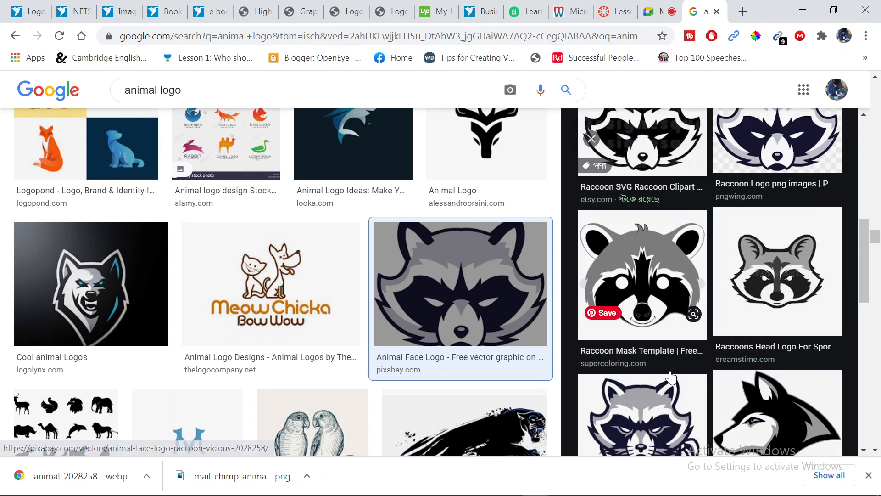
{"action": "scroll", "coordinate": [464, 355], "scroll_direction": "down", "scroll_amount": 10}
{"action": "scroll", "coordinate": [465, 355], "scroll_direction": "down", "scroll_amount": 20}
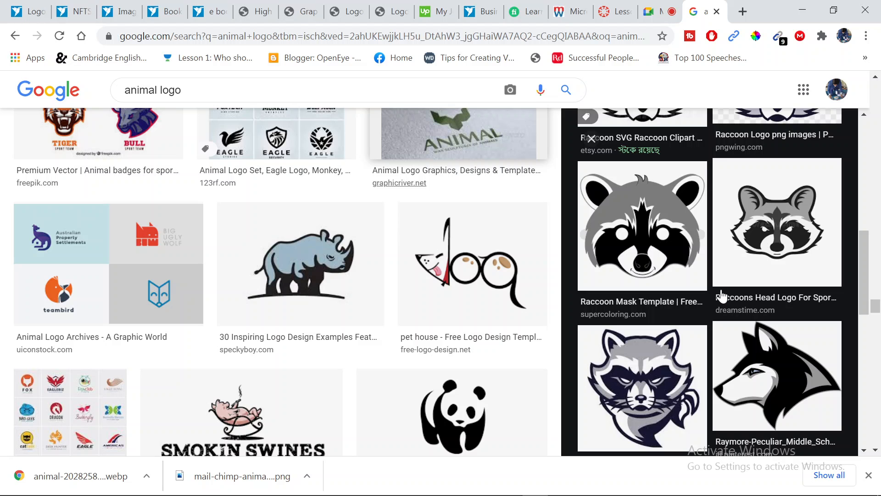
{"action": "key", "text": "alt+Left"}
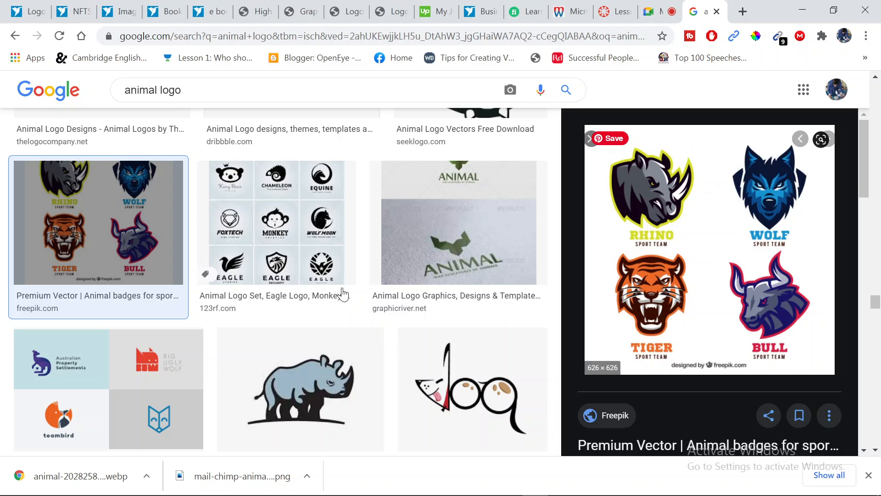
Step: Browse the remaining animal logo results for more tracing references and open the Freepik animal badges page in a new tab
{"action": "scroll", "coordinate": [342, 293], "scroll_direction": "down", "scroll_amount": 10}
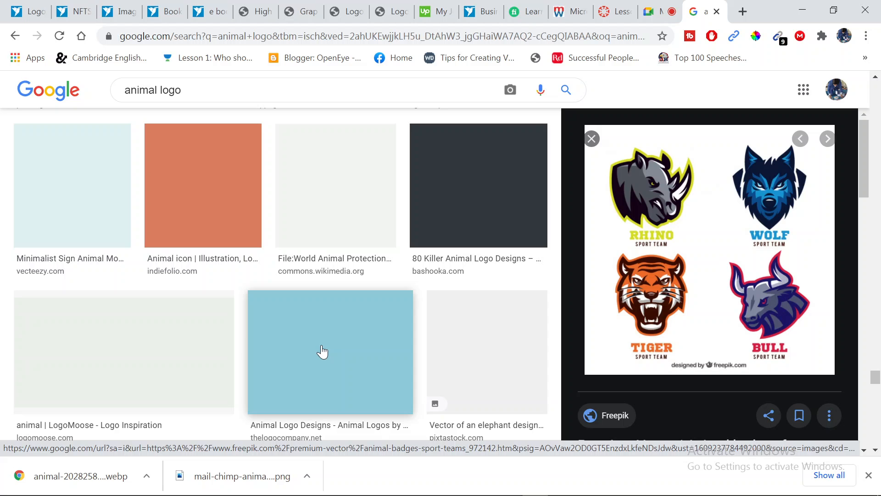
{"action": "scroll", "coordinate": [323, 351], "scroll_direction": "up", "scroll_amount": 4}
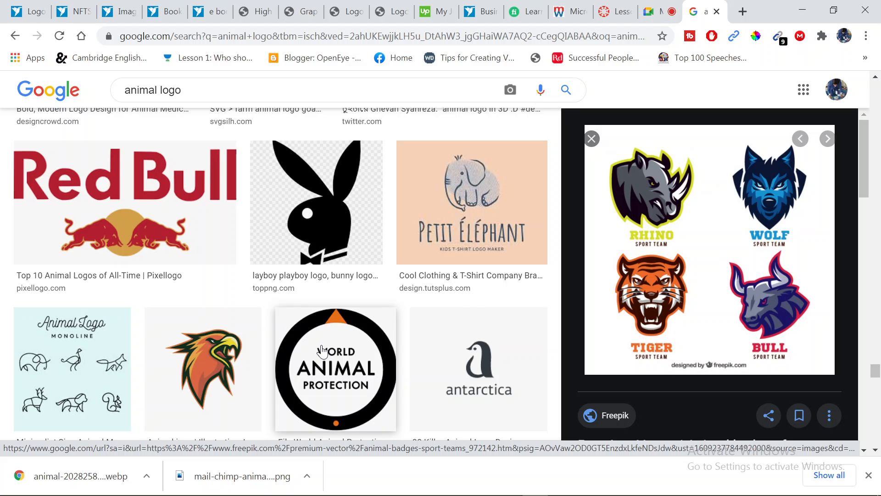
{"action": "scroll", "coordinate": [322, 350], "scroll_direction": "up", "scroll_amount": 10}
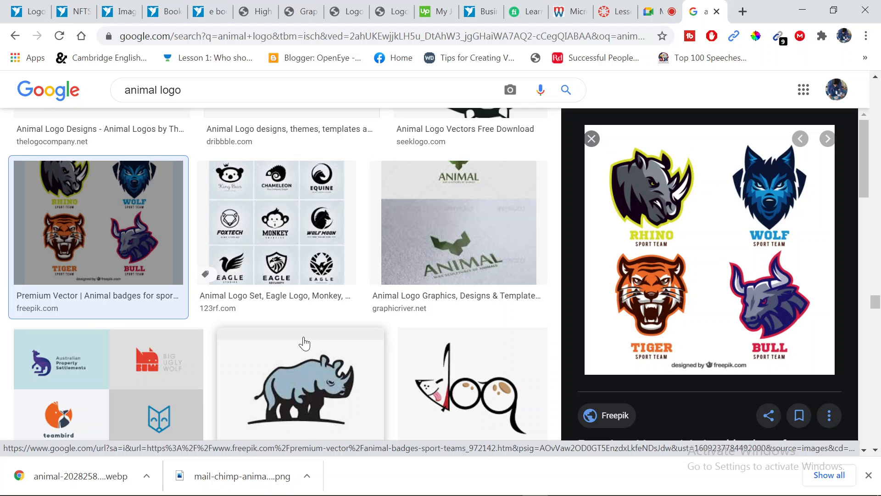
{"action": "scroll", "coordinate": [304, 343], "scroll_direction": "up", "scroll_amount": 5}
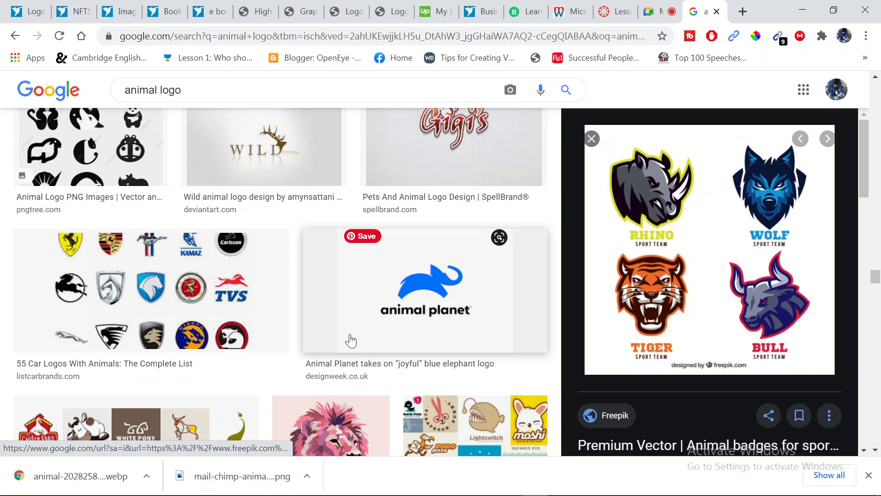
{"action": "scroll", "coordinate": [351, 340], "scroll_direction": "up", "scroll_amount": 5}
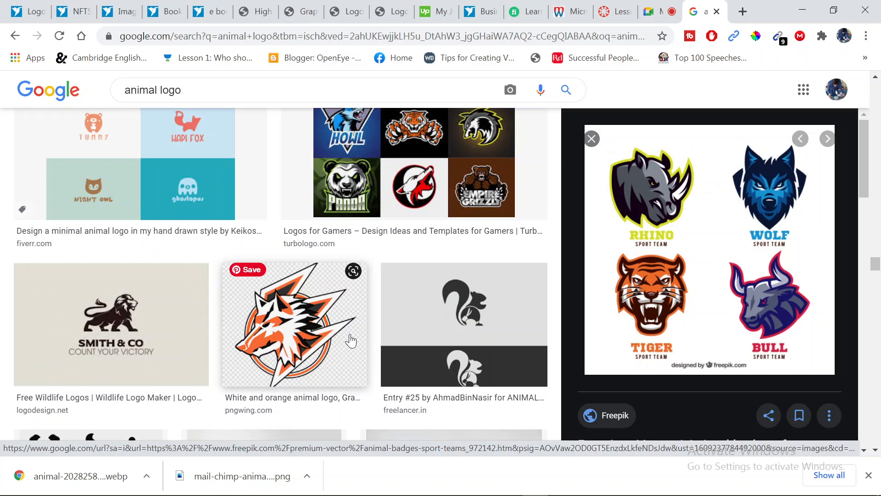
{"action": "scroll", "coordinate": [351, 341], "scroll_direction": "down", "scroll_amount": 10}
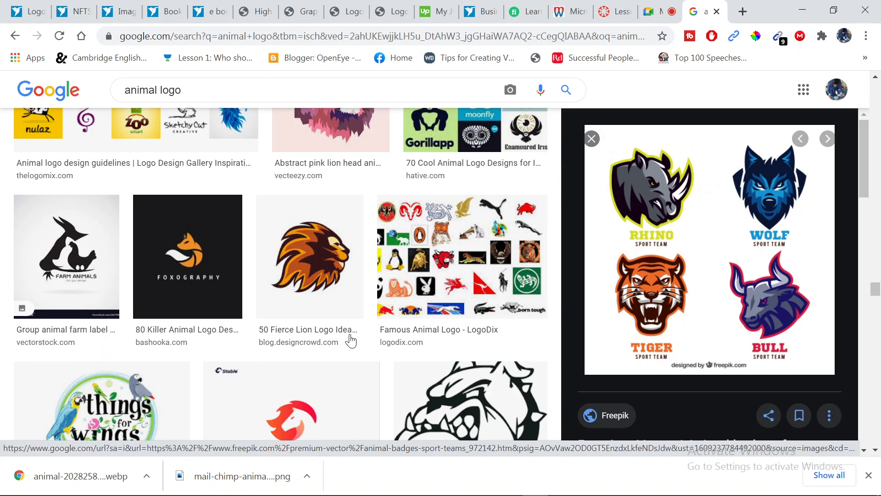
{"action": "scroll", "coordinate": [351, 341], "scroll_direction": "down", "scroll_amount": 14}
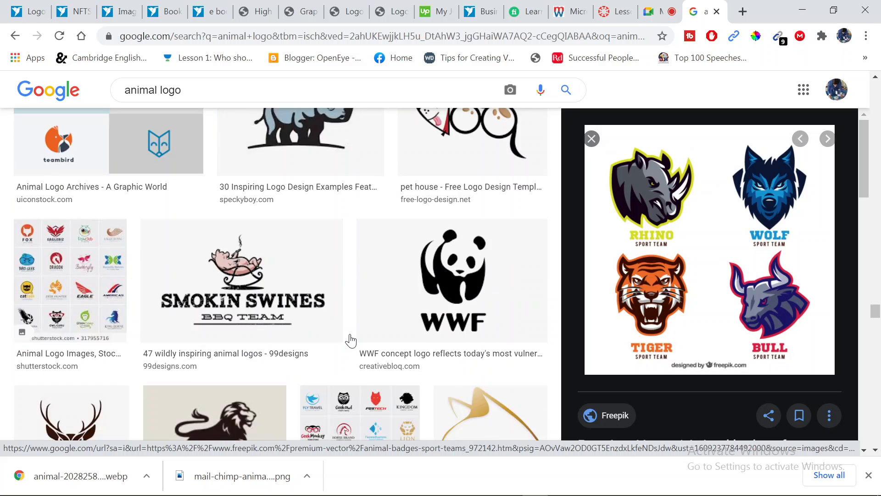
{"action": "scroll", "coordinate": [351, 341], "scroll_direction": "down", "scroll_amount": 10}
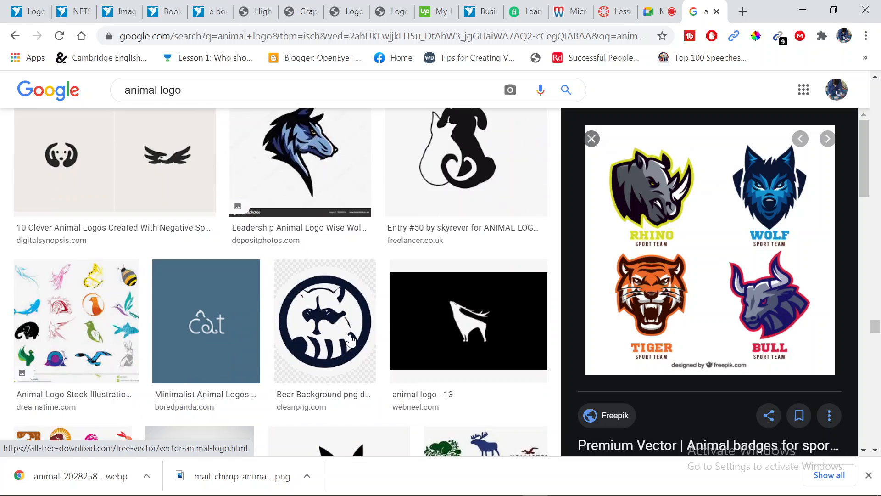
{"action": "scroll", "coordinate": [351, 340], "scroll_direction": "down", "scroll_amount": 10}
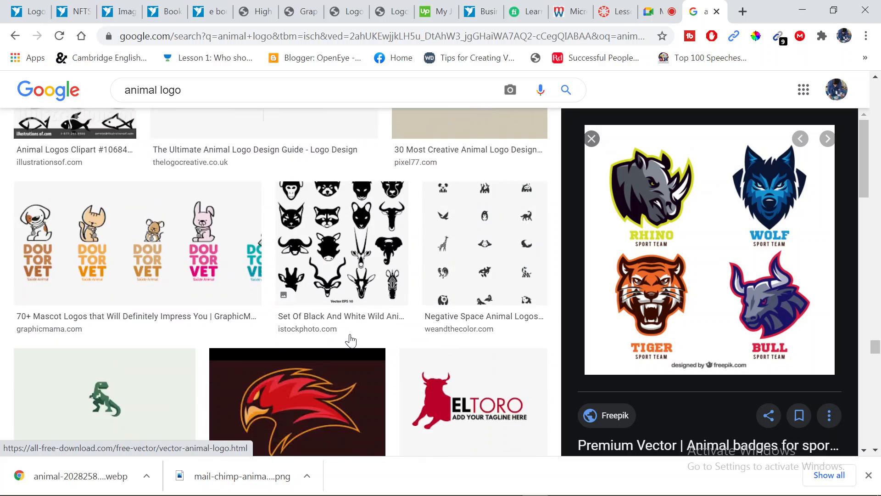
{"action": "scroll", "coordinate": [351, 341], "scroll_direction": "down", "scroll_amount": 10}
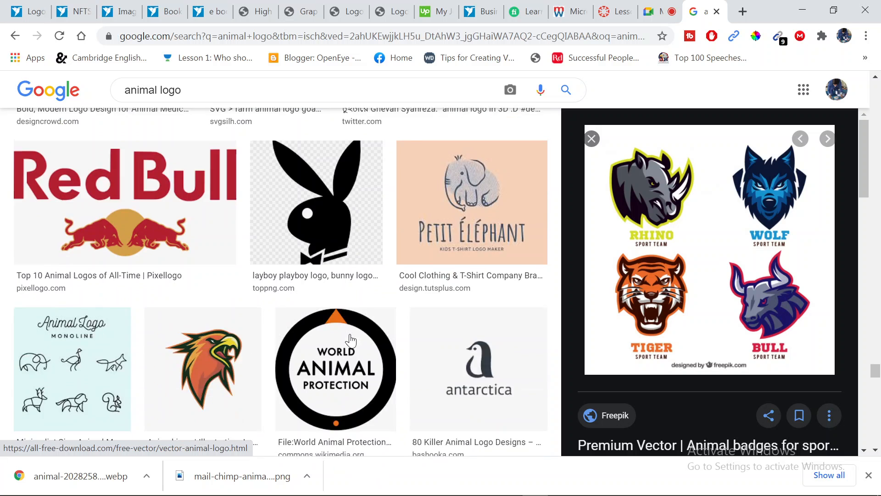
{"action": "scroll", "coordinate": [351, 341], "scroll_direction": "down", "scroll_amount": 10}
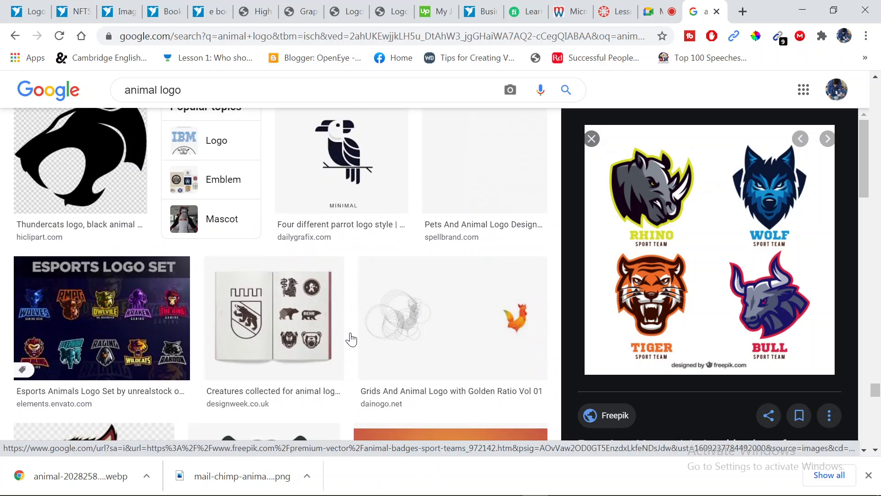
{"action": "scroll", "coordinate": [351, 340], "scroll_direction": "down", "scroll_amount": 4}
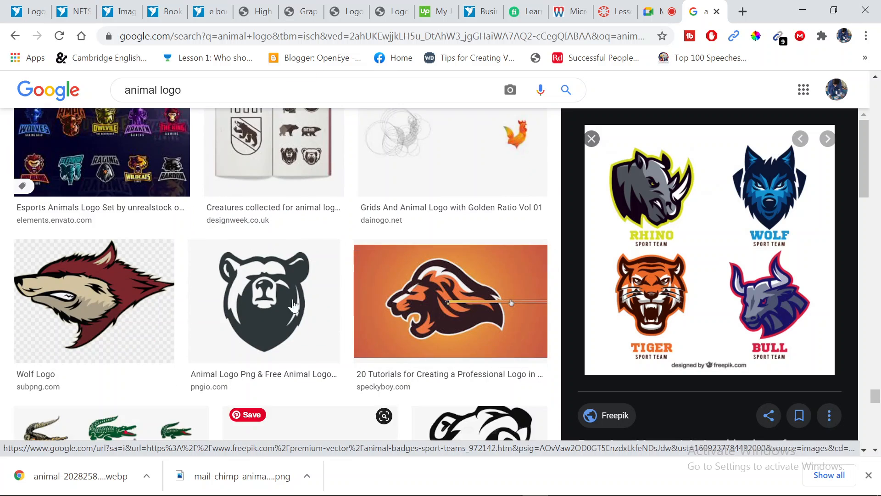
{"action": "scroll", "coordinate": [363, 276], "scroll_direction": "down", "scroll_amount": 2}
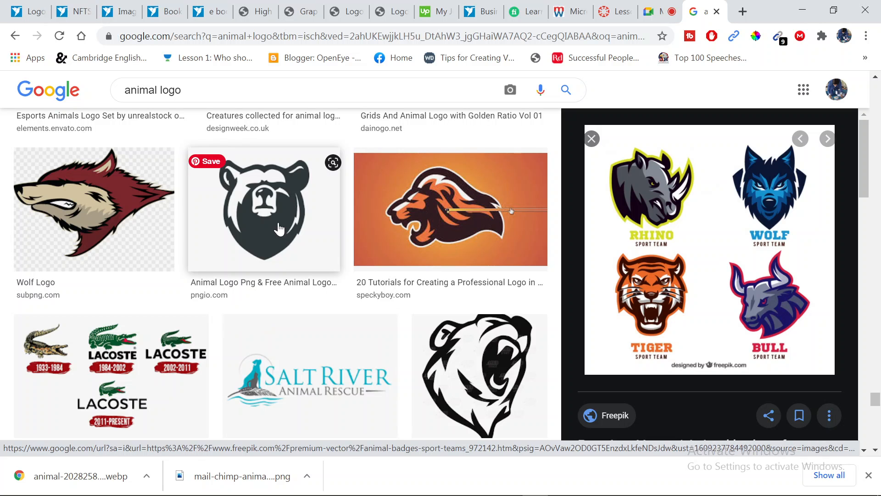
{"action": "scroll", "coordinate": [278, 228], "scroll_direction": "down", "scroll_amount": 13}
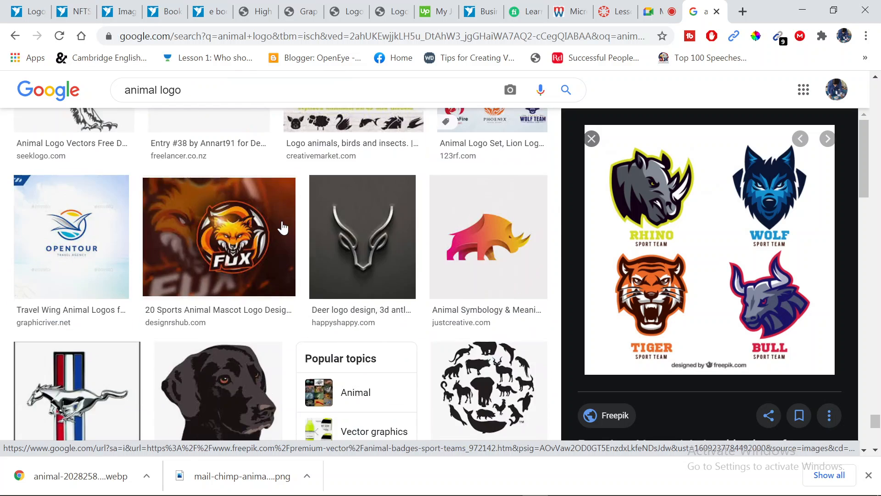
{"action": "scroll", "coordinate": [283, 229], "scroll_direction": "down", "scroll_amount": 10}
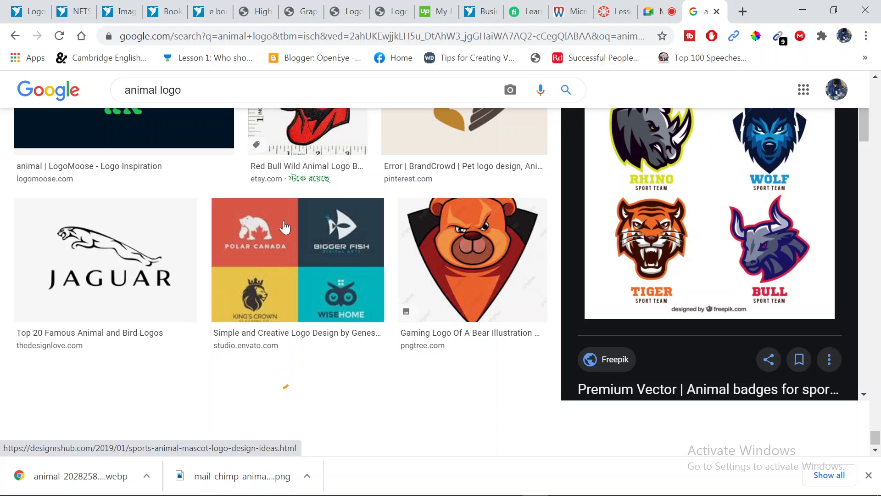
{"action": "mouse_move", "coordinate": [312, 234]}
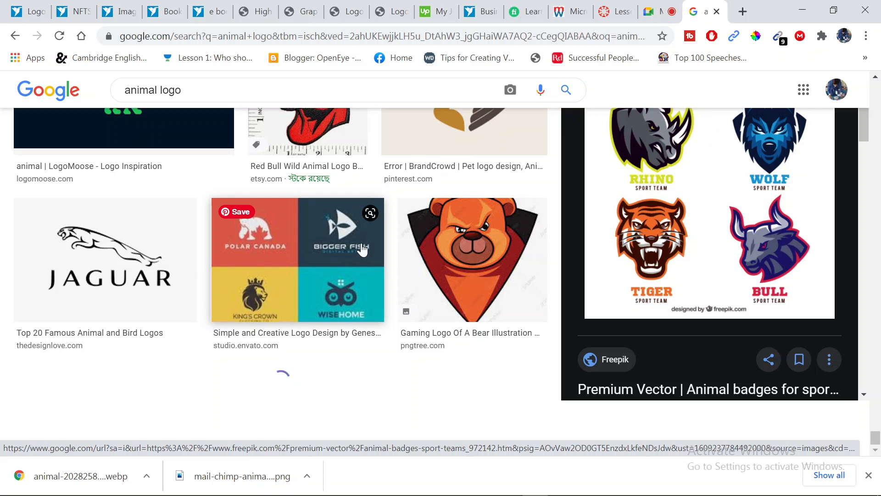
{"action": "scroll", "coordinate": [664, 239], "scroll_direction": "up", "scroll_amount": 10}
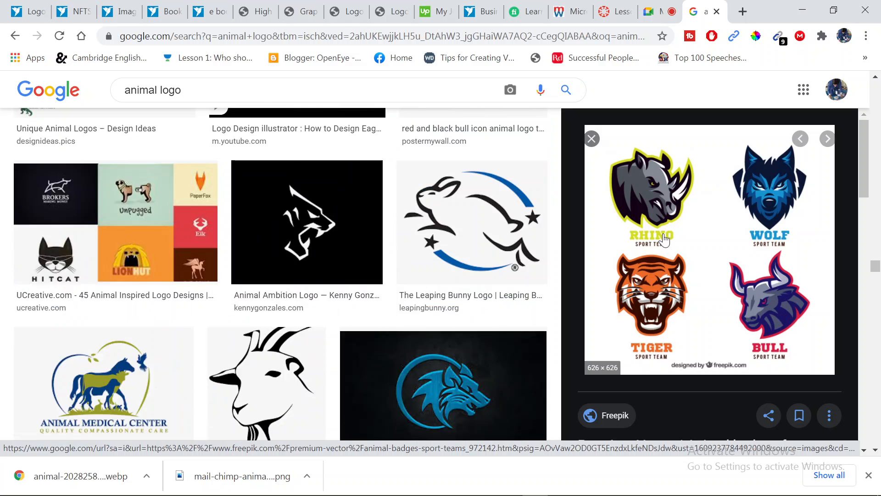
{"action": "scroll", "coordinate": [664, 239], "scroll_direction": "up", "scroll_amount": 10}
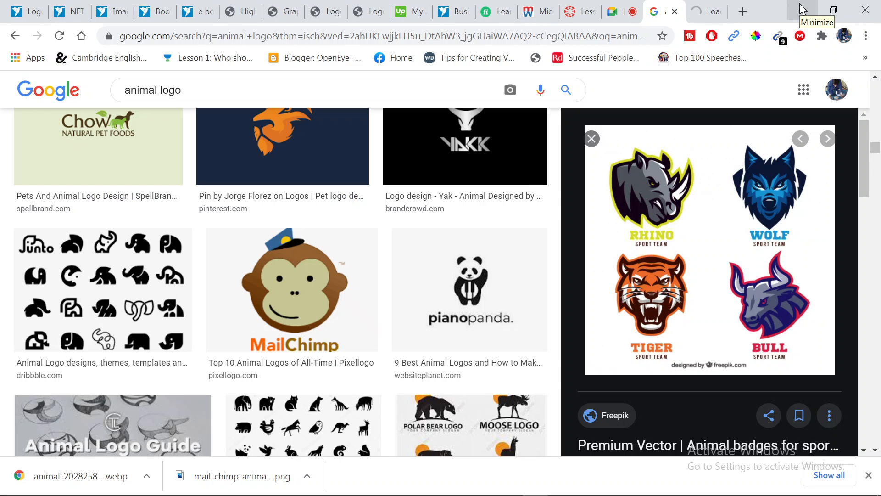
Step: Switch to WhatsApp and open the Rajbari all batch group chat
{"action": "mouse_move", "coordinate": [439, 485]}
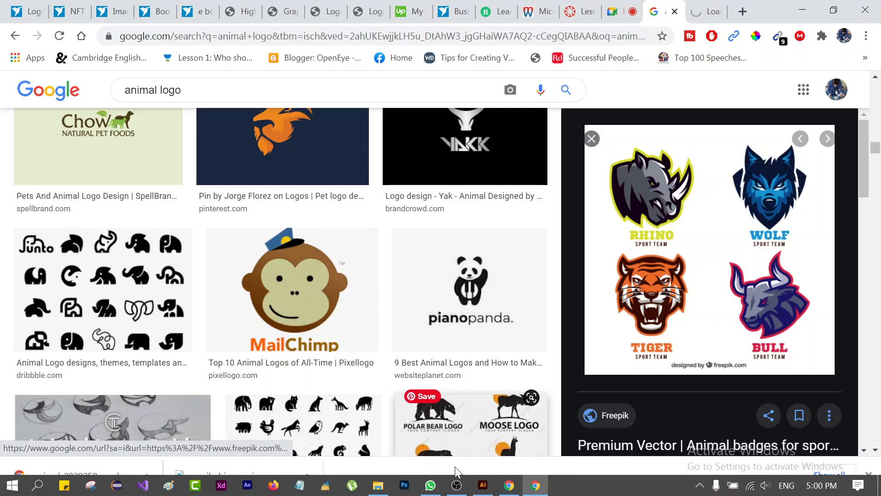
{"action": "left_click", "coordinate": [438, 488]}
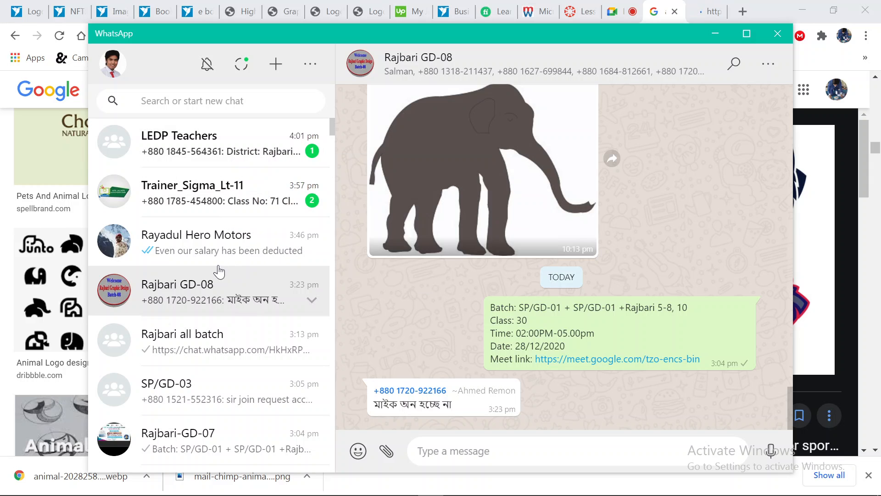
{"action": "left_click", "coordinate": [242, 351]}
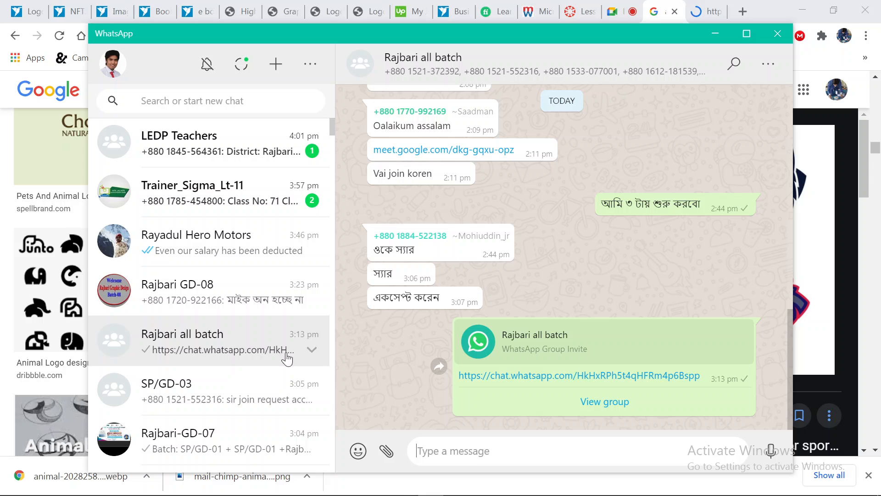
Step: Send the raccoon image animal-2028258_1280 from Downloads as a photo to the Rajbari all batch group
{"action": "left_click", "coordinate": [386, 453]}
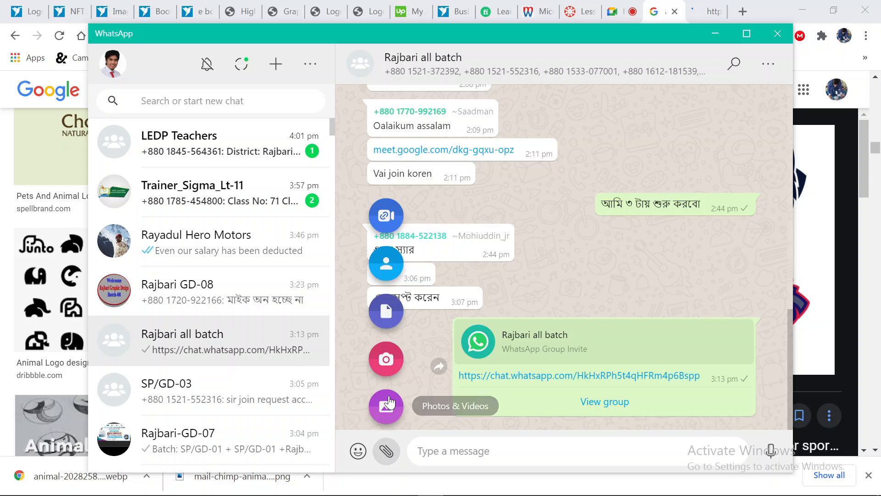
{"action": "left_click", "coordinate": [387, 412]}
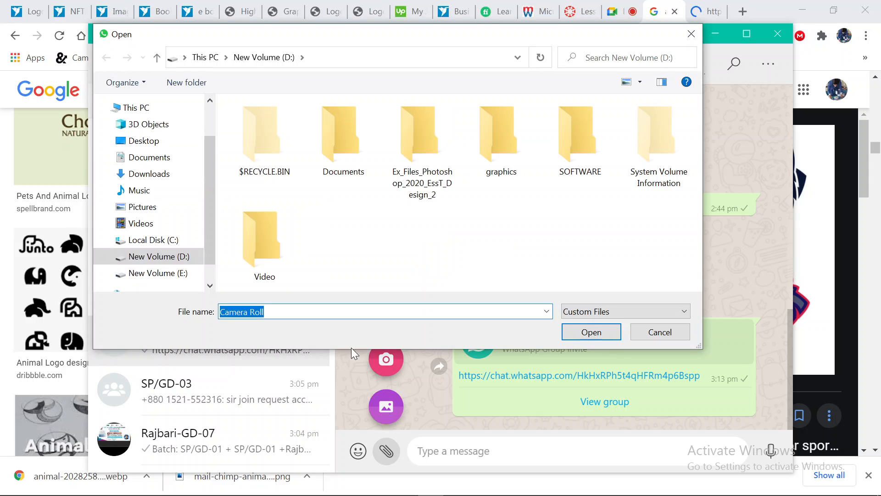
{"action": "left_click", "coordinate": [145, 179]}
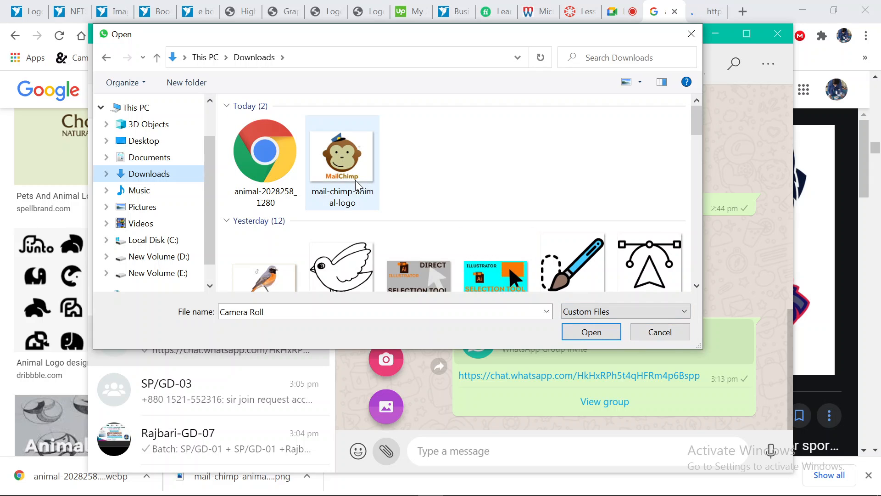
{"action": "scroll", "coordinate": [360, 192], "scroll_direction": "down", "scroll_amount": 1}
{"action": "scroll", "coordinate": [361, 195], "scroll_direction": "up", "scroll_amount": 1}
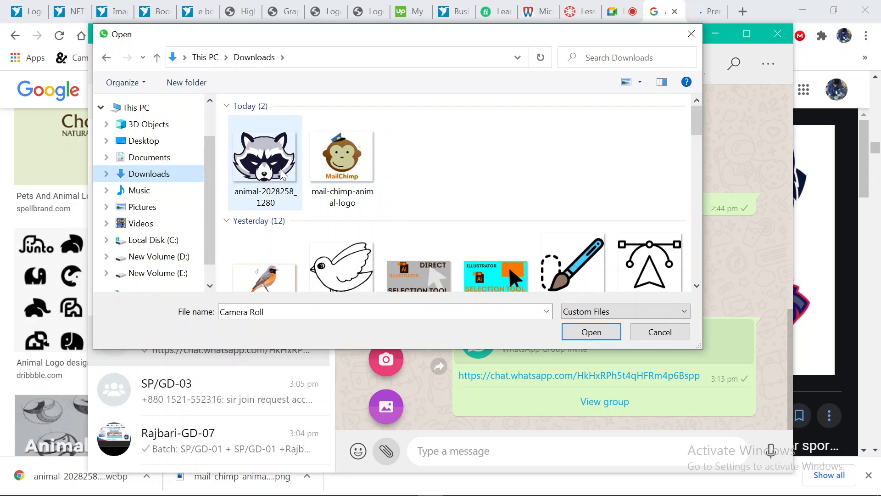
{"action": "left_click", "coordinate": [273, 171]}
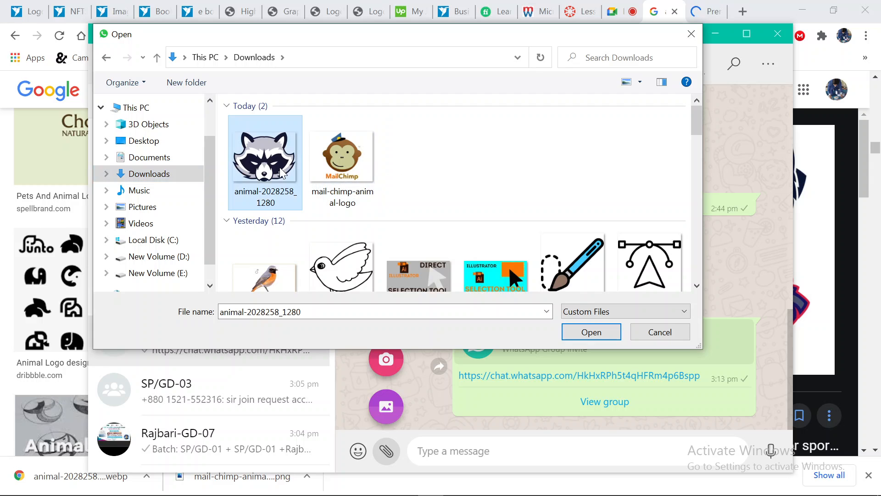
{"action": "left_click", "coordinate": [589, 332]}
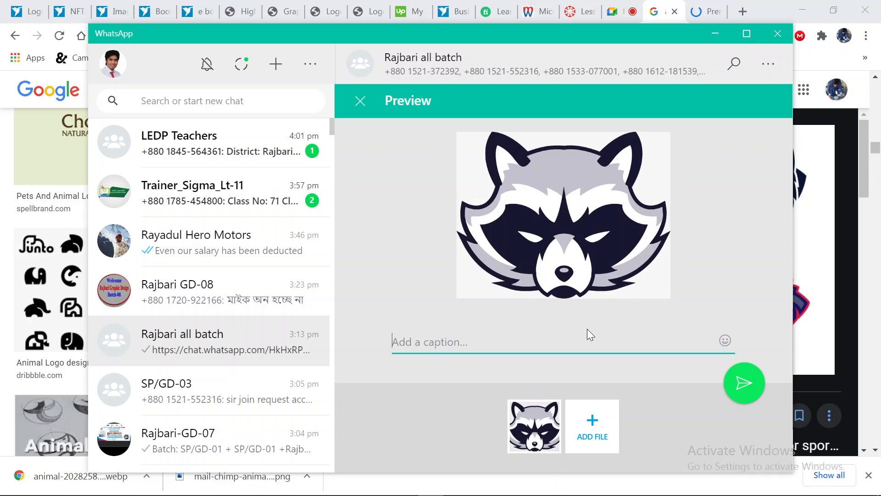
{"action": "left_click", "coordinate": [756, 389]}
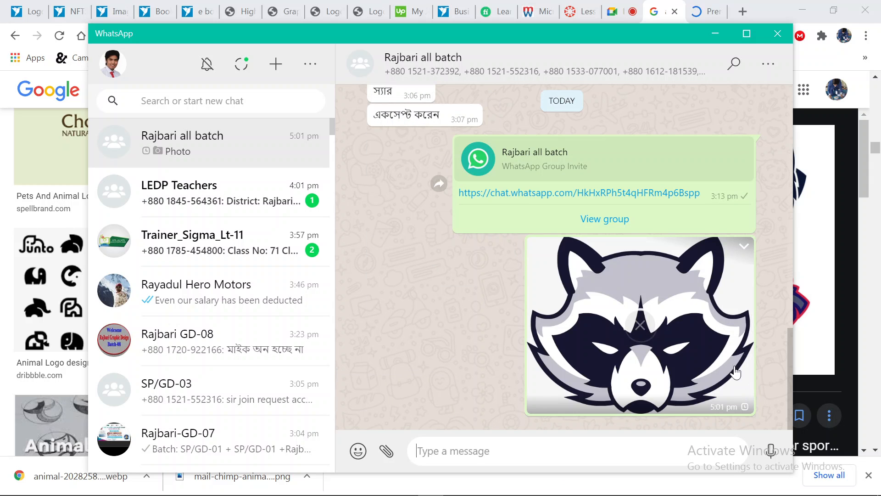
Step: Send the mail-chimp-animal-logo image from Downloads to the same group and minimize the WhatsApp window
{"action": "left_click", "coordinate": [389, 452]}
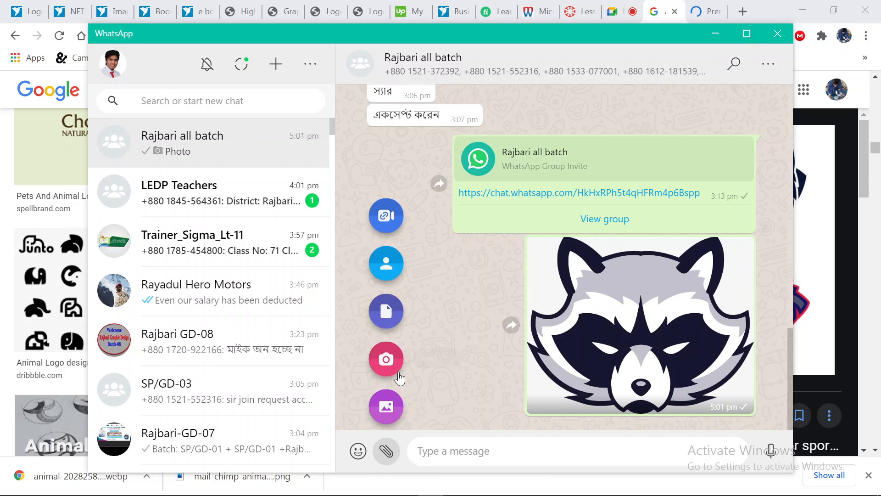
{"action": "left_click", "coordinate": [386, 408]}
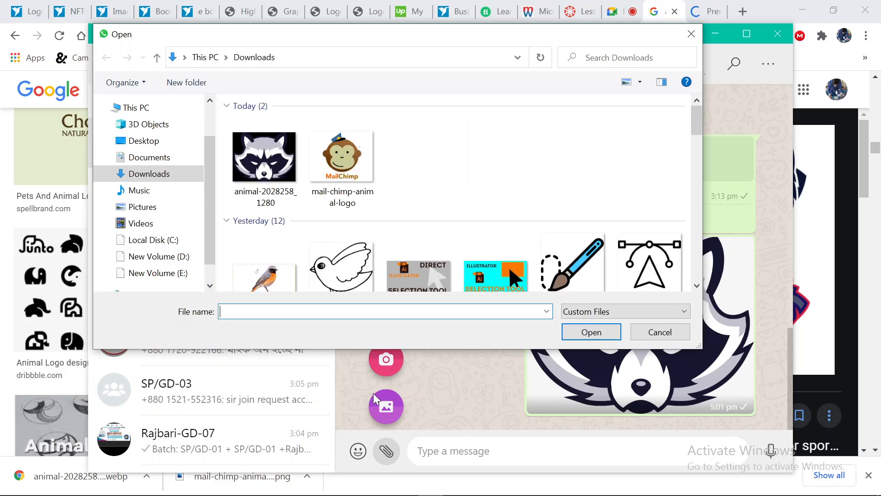
{"action": "left_click", "coordinate": [344, 183]}
{"action": "left_click", "coordinate": [592, 332]}
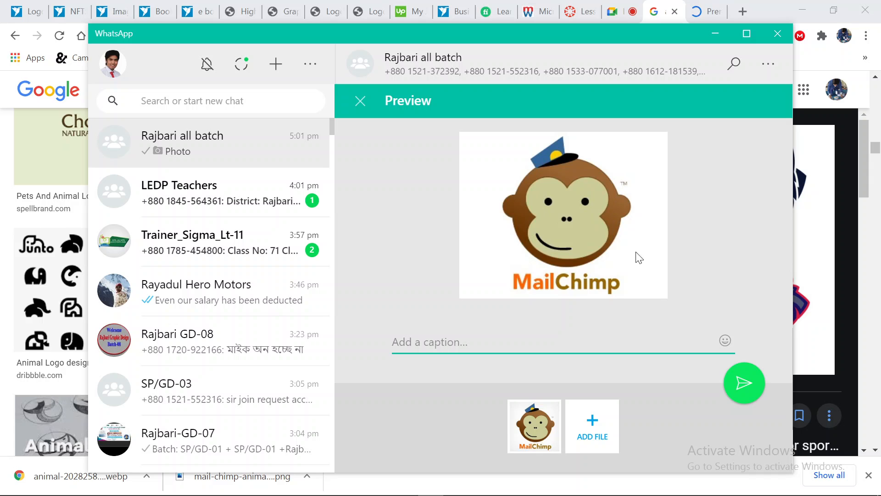
{"action": "left_click", "coordinate": [743, 383]}
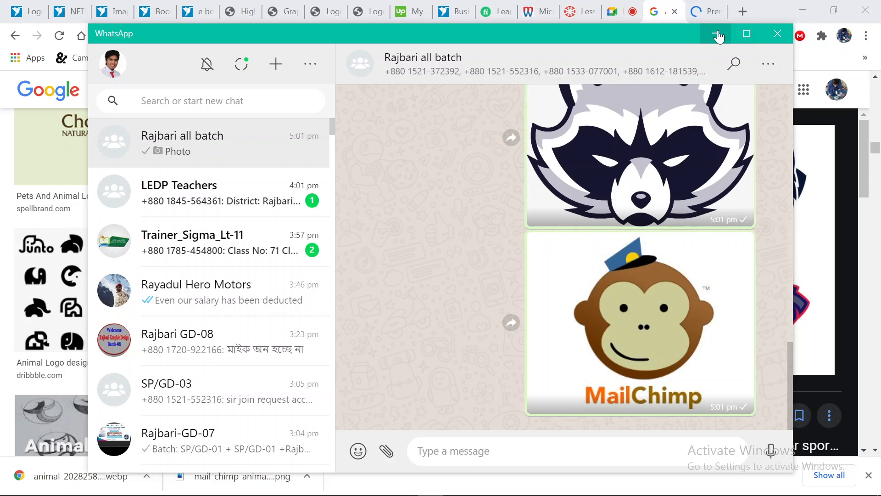
{"action": "left_click", "coordinate": [719, 36]}
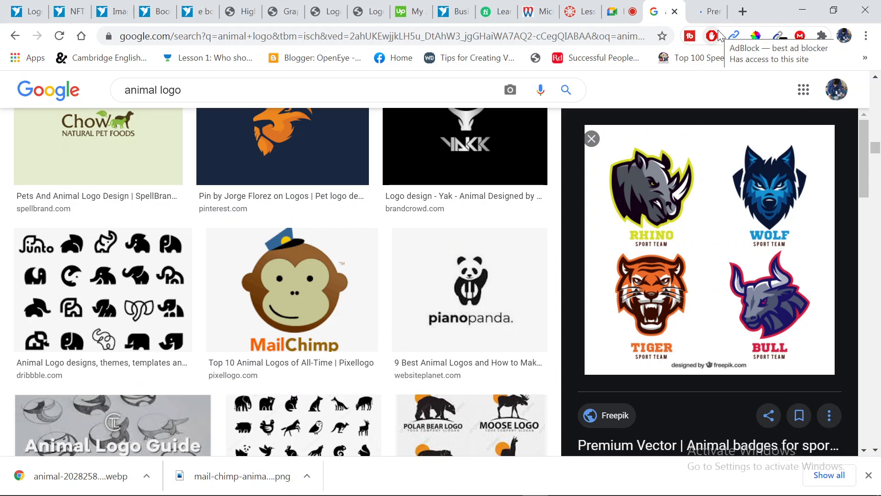
Step: Close the animal logo search and Freepik pages, then switch to the monkey drawing in Illustrator
{"action": "left_click", "coordinate": [675, 12]}
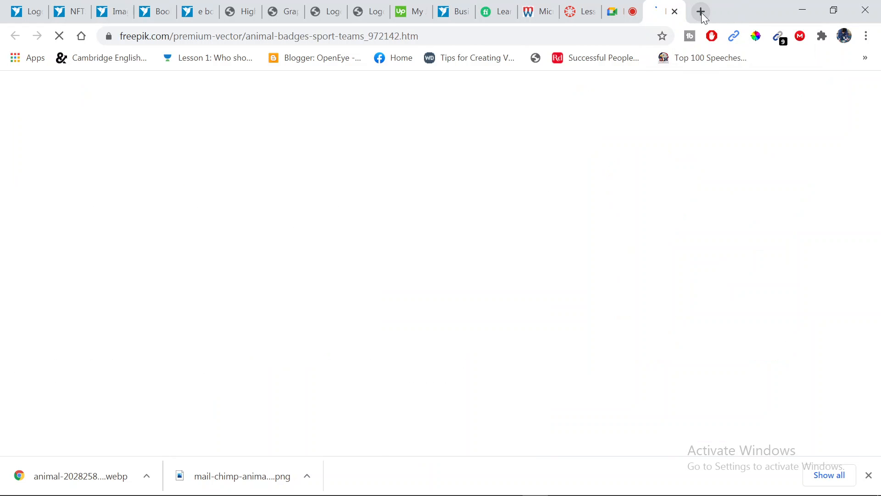
{"action": "left_click", "coordinate": [674, 12]}
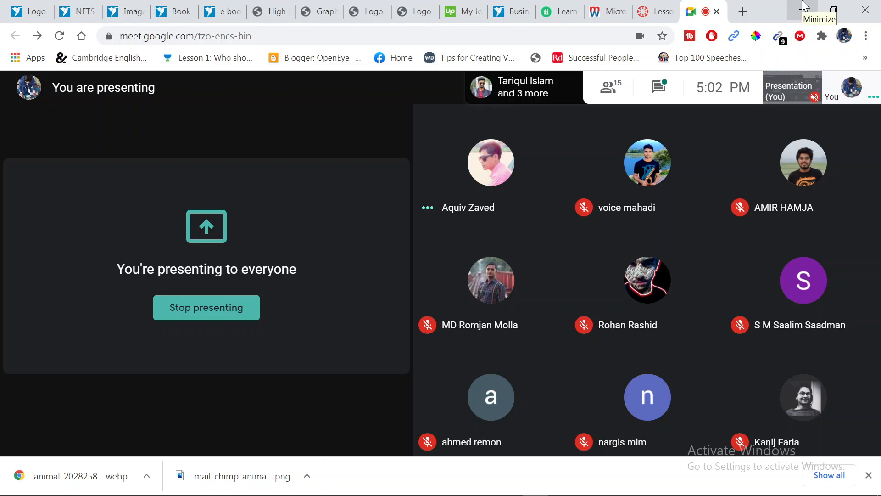
{"action": "left_click", "coordinate": [804, 7]}
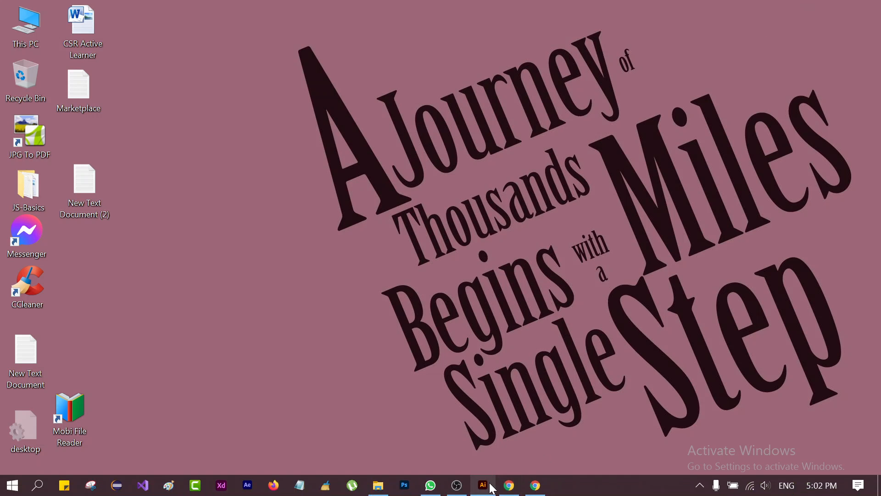
{"action": "mouse_move", "coordinate": [482, 491]}
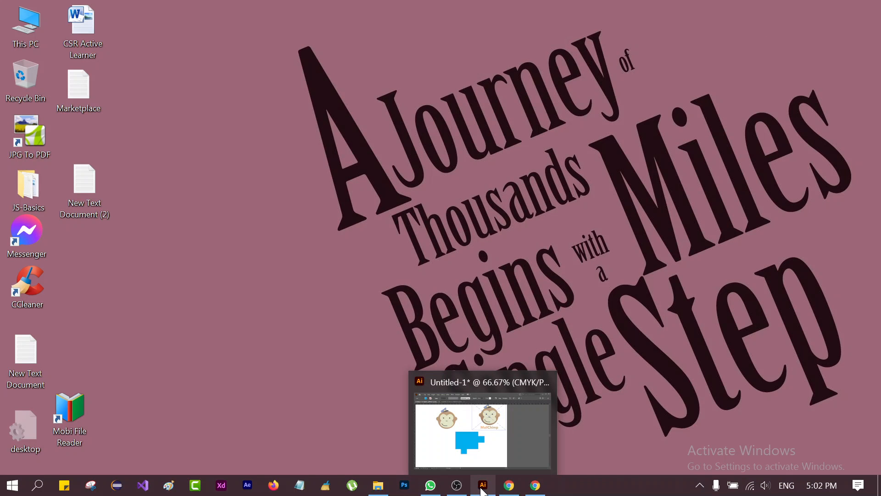
{"action": "left_click", "coordinate": [534, 485]}
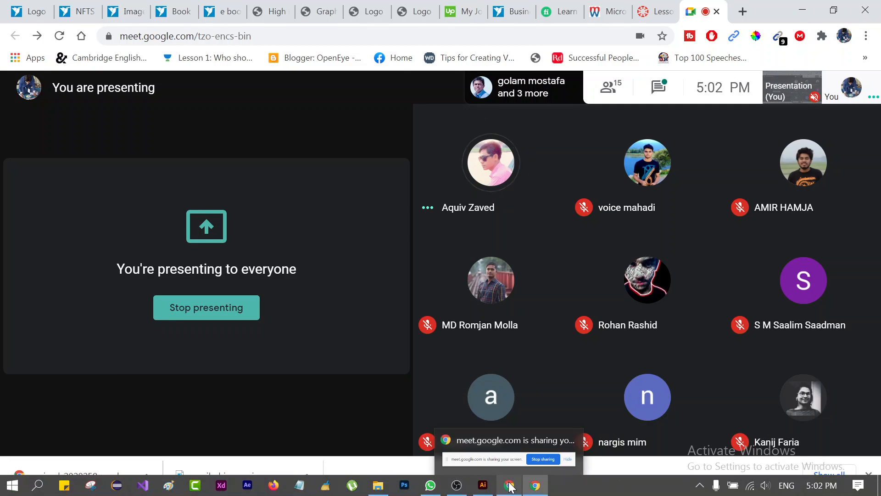
{"action": "left_click", "coordinate": [483, 485]}
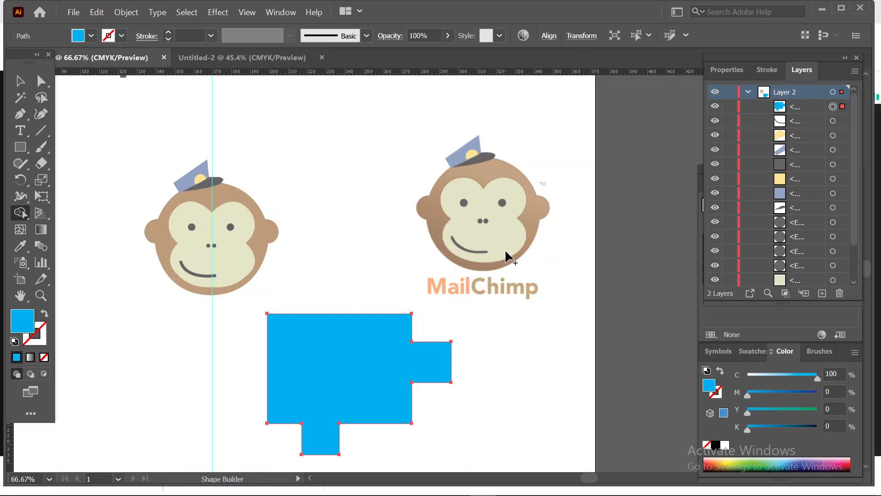
Step: Deselect the blue shape and select the linked MailChimp reference image
{"action": "key", "text": "v"}
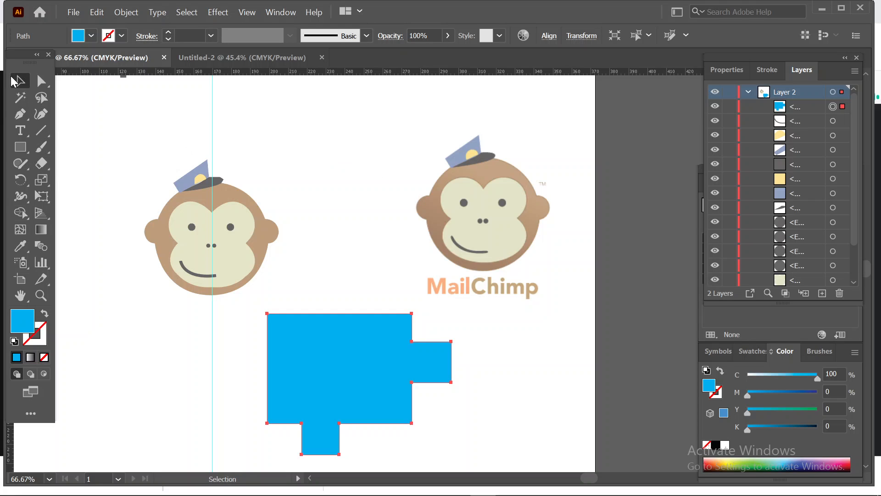
{"action": "left_click", "coordinate": [345, 150]}
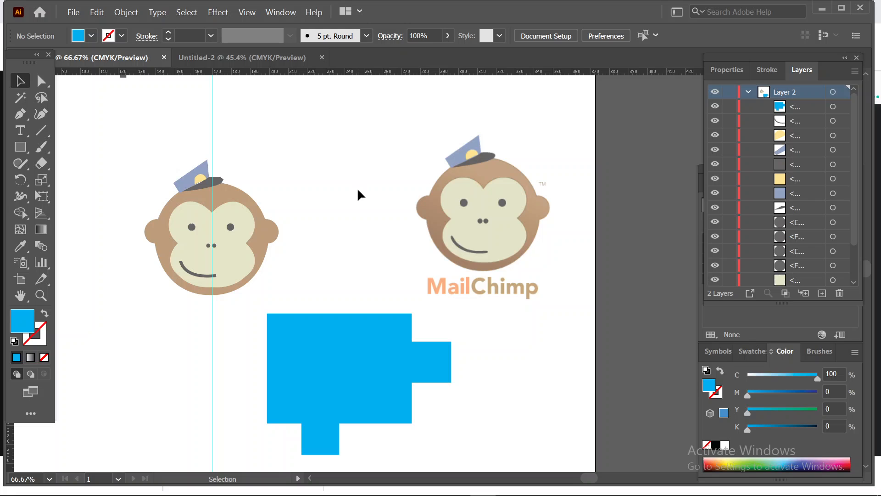
{"action": "scroll", "coordinate": [352, 210], "scroll_direction": "down", "scroll_amount": 1}
{"action": "left_click", "coordinate": [497, 175]}
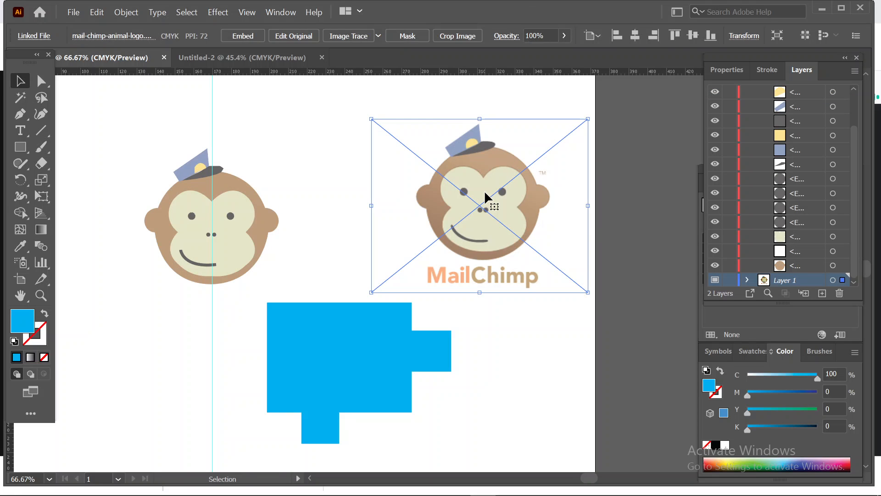
{"action": "scroll", "coordinate": [481, 190], "scroll_direction": "up", "scroll_amount": 2}
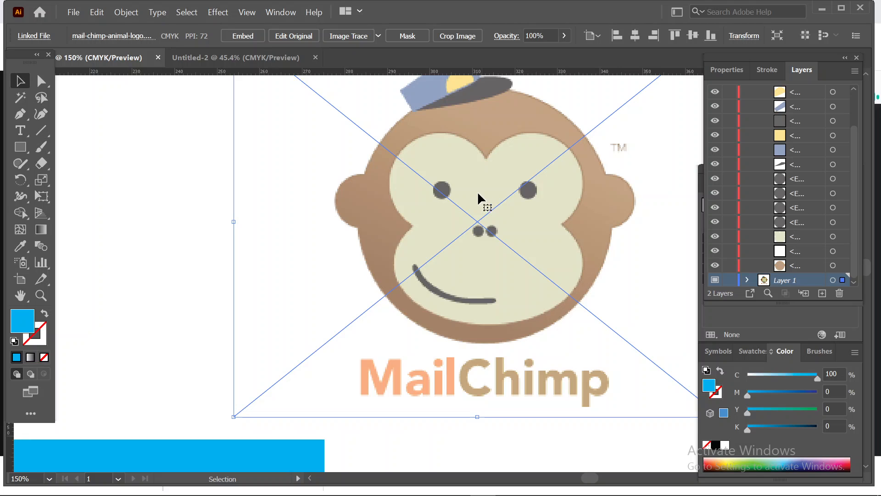
{"action": "key", "text": "space"}
{"action": "left_click_drag", "start_coordinate": [379, 251], "coordinate": [273, 335]}
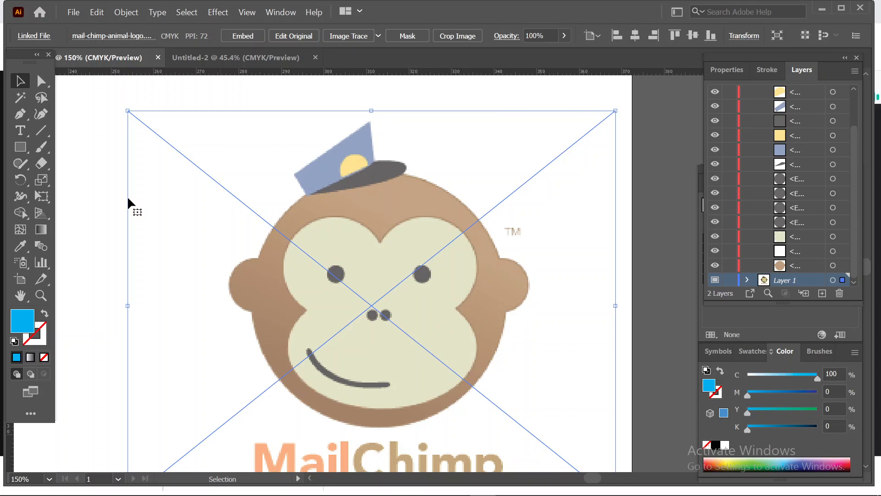
Step: Trace the chin curve of the reference monkey's cream face with the Pen tool, using a blue stroke and no fill
{"action": "left_click", "coordinate": [20, 114]}
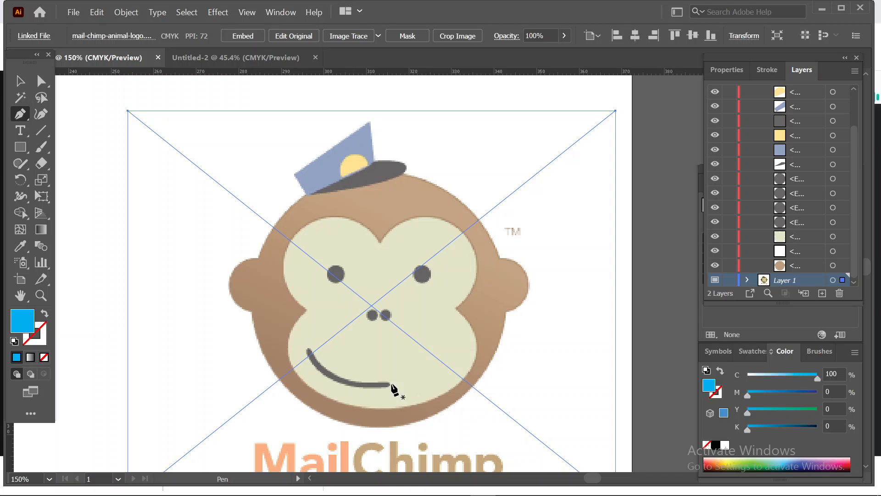
{"action": "left_click", "coordinate": [478, 350]}
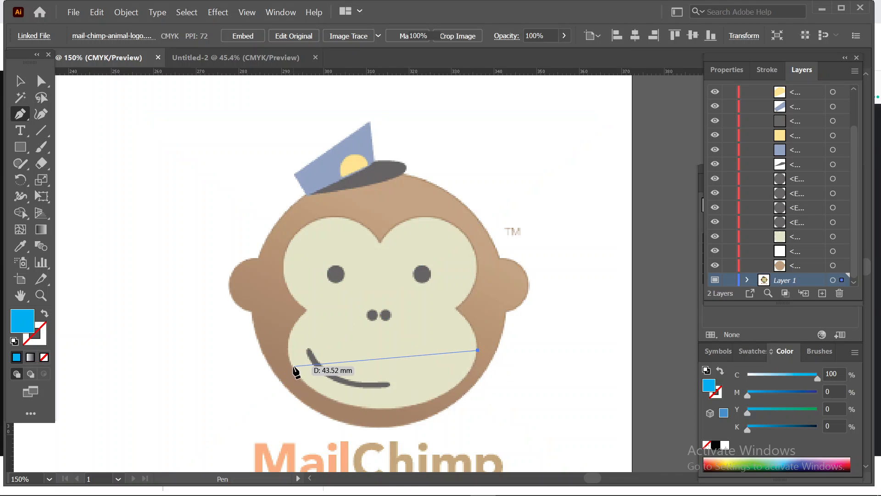
{"action": "left_click_drag", "start_coordinate": [294, 367], "coordinate": [166, 256]}
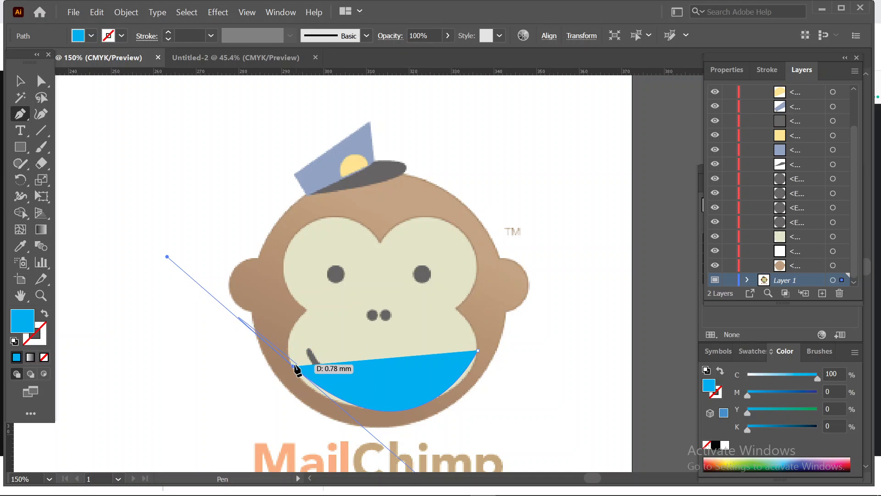
{"action": "key", "text": "shift+x"}
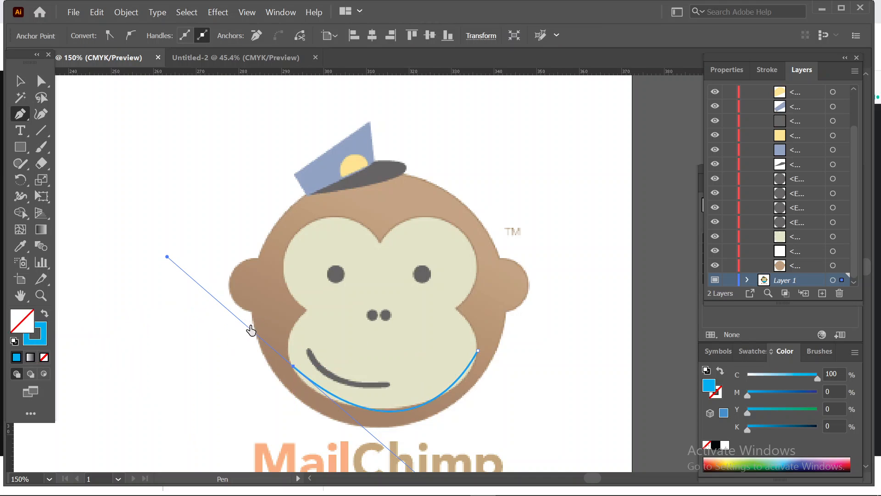
{"action": "left_click", "coordinate": [293, 367]}
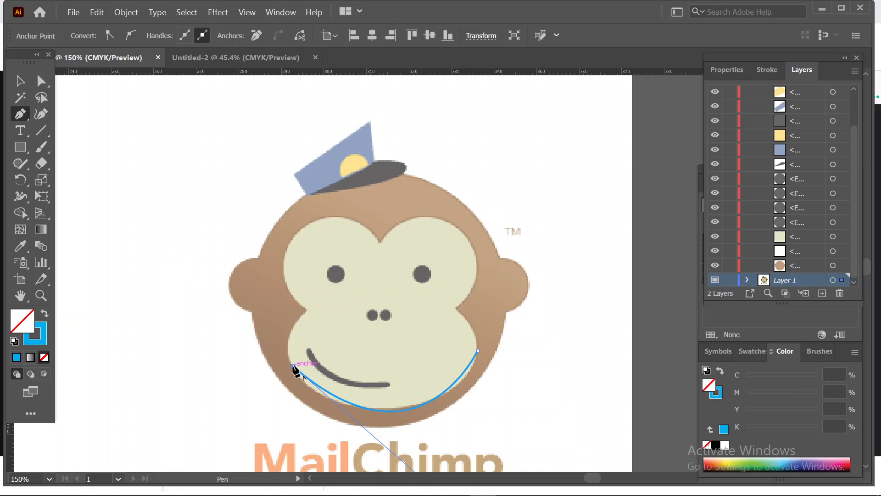
Step: Continue the Pen path up the left cheek and around the left eye area to the notch in the forehead
{"action": "left_click_drag", "start_coordinate": [305, 313], "coordinate": [332, 288]}
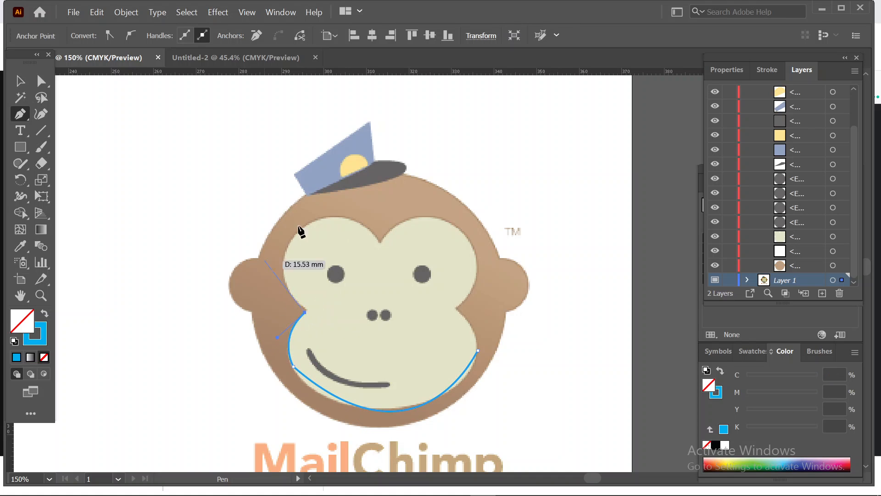
{"action": "left_click_drag", "start_coordinate": [307, 222], "coordinate": [360, 186]}
{"action": "left_click", "coordinate": [306, 222]}
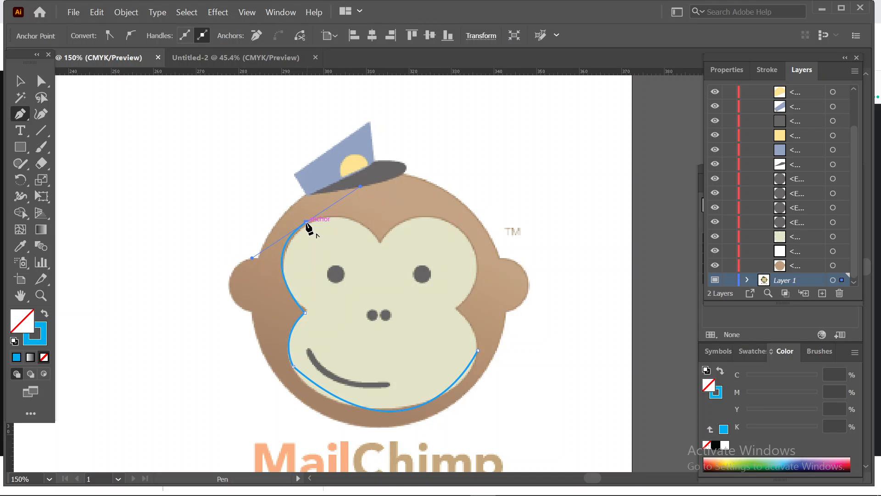
{"action": "left_click_drag", "start_coordinate": [380, 241], "coordinate": [408, 279]}
{"action": "left_click", "coordinate": [380, 240]}
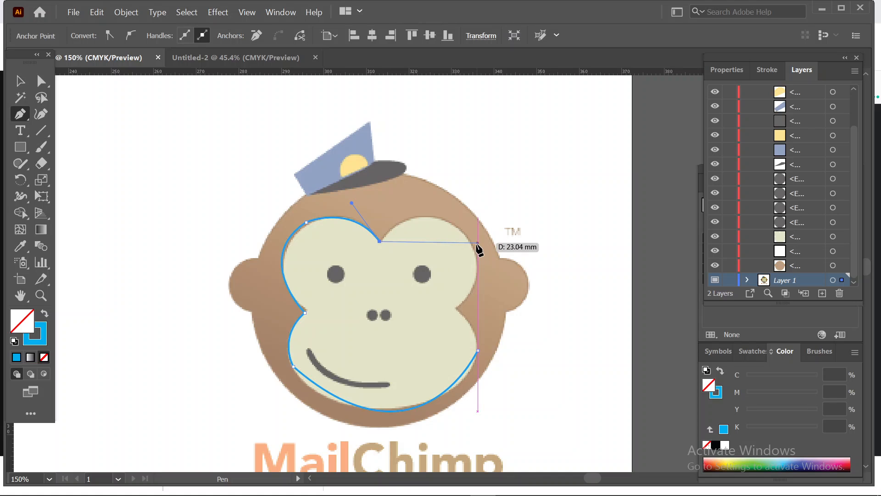
Step: Continue the Pen path around the right eye area and down the right cheek to the start of the chin curve
{"action": "left_click", "coordinate": [473, 244]}
{"action": "left_click_drag", "start_coordinate": [491, 274], "coordinate": [525, 305]}
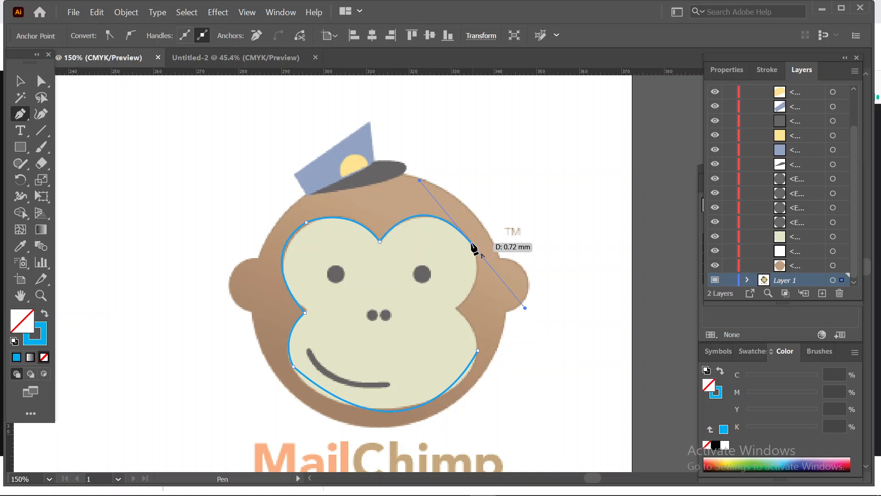
{"action": "left_click", "coordinate": [474, 244]}
{"action": "left_click_drag", "start_coordinate": [458, 307], "coordinate": [420, 320]}
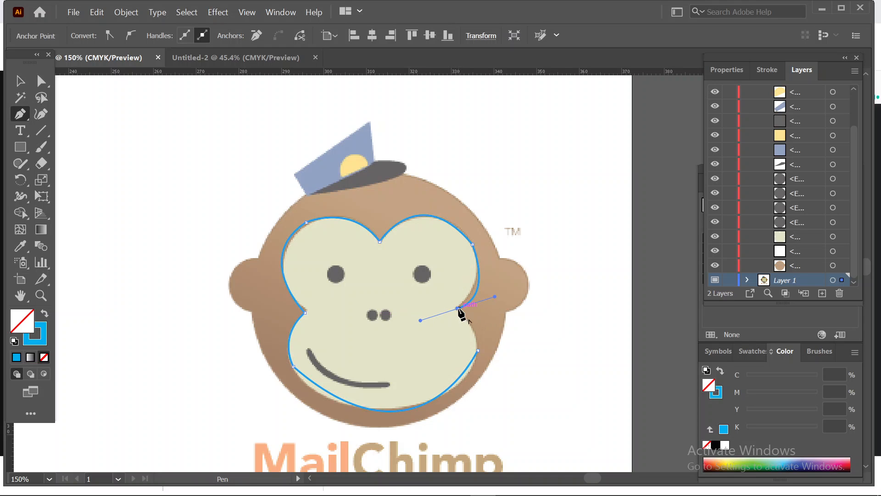
{"action": "left_click", "coordinate": [458, 309]}
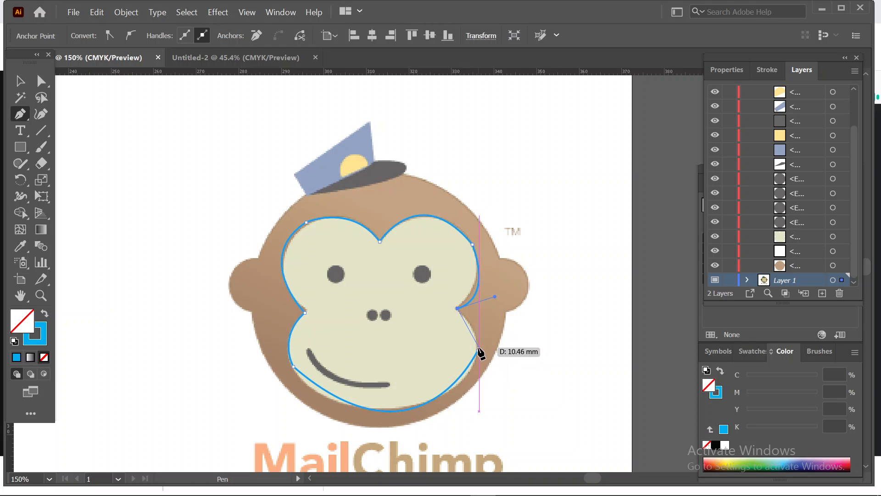
{"action": "left_click_drag", "start_coordinate": [479, 348], "coordinate": [471, 362]}
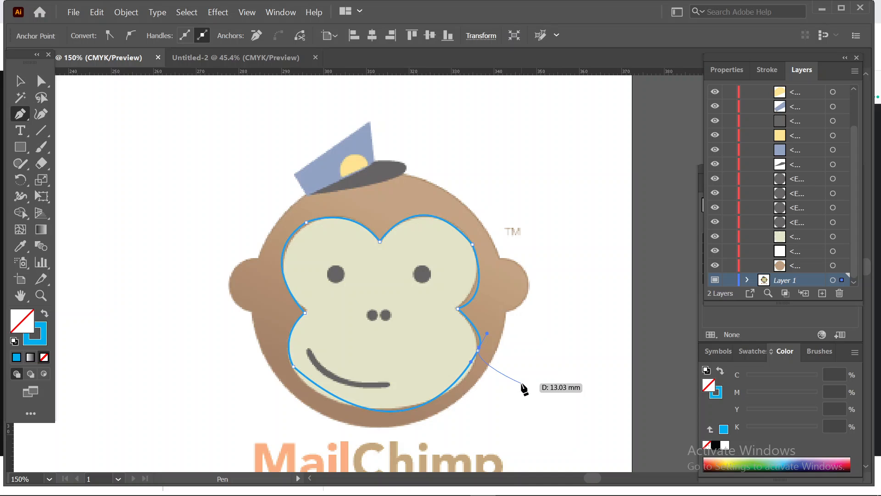
Step: Finish the cream face path, and trace the head outline with the Pen tool from the left ear over the forehead to the right ear
{"action": "left_click", "coordinate": [479, 350]}
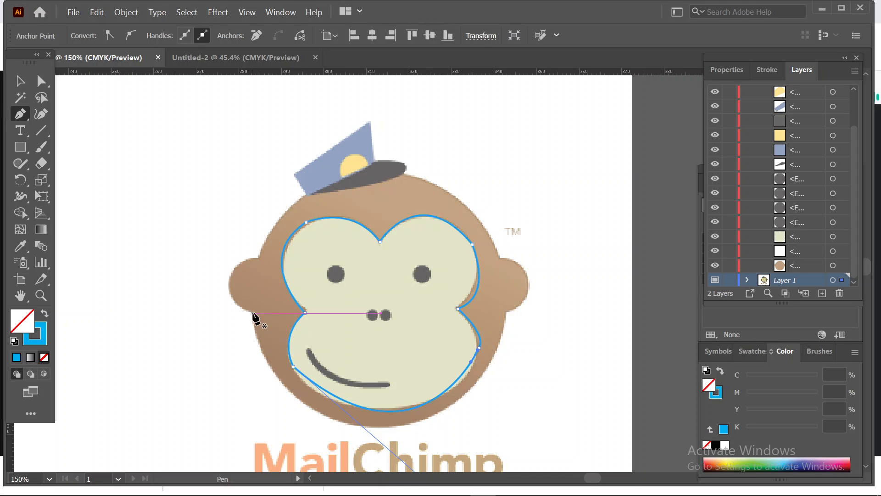
{"action": "left_click_drag", "start_coordinate": [252, 313], "coordinate": [320, 191]}
{"action": "left_click_drag", "start_coordinate": [413, 176], "coordinate": [453, 198]}
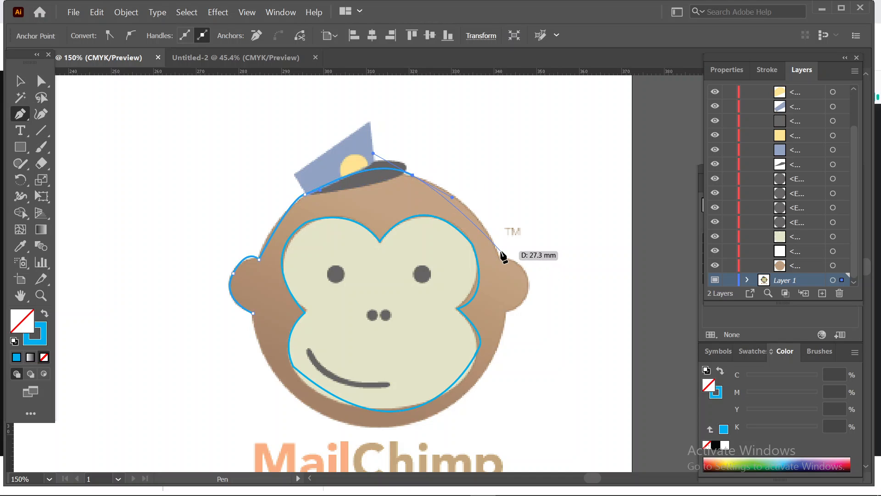
{"action": "left_click_drag", "start_coordinate": [500, 251], "coordinate": [510, 277]}
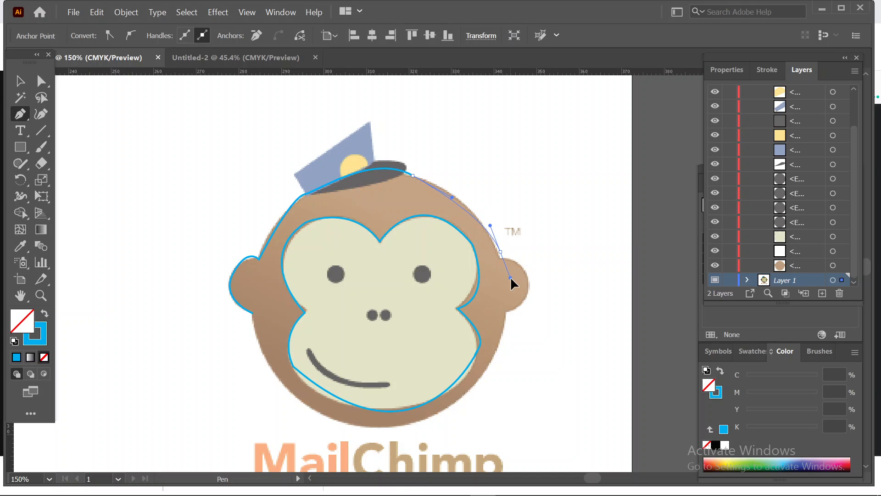
Step: Continue the head outline around the right ear, under the chin and up to the left ear, closing the path
{"action": "left_click", "coordinate": [496, 257]}
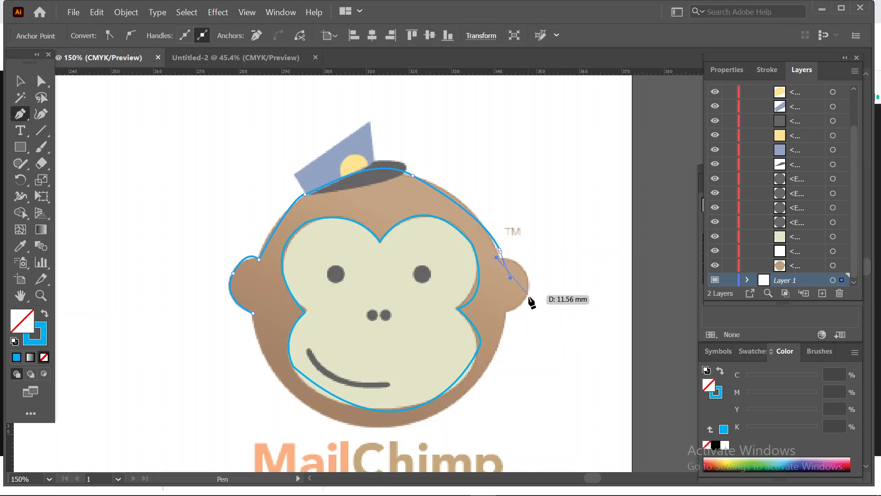
{"action": "left_click_drag", "start_coordinate": [530, 283], "coordinate": [528, 302]}
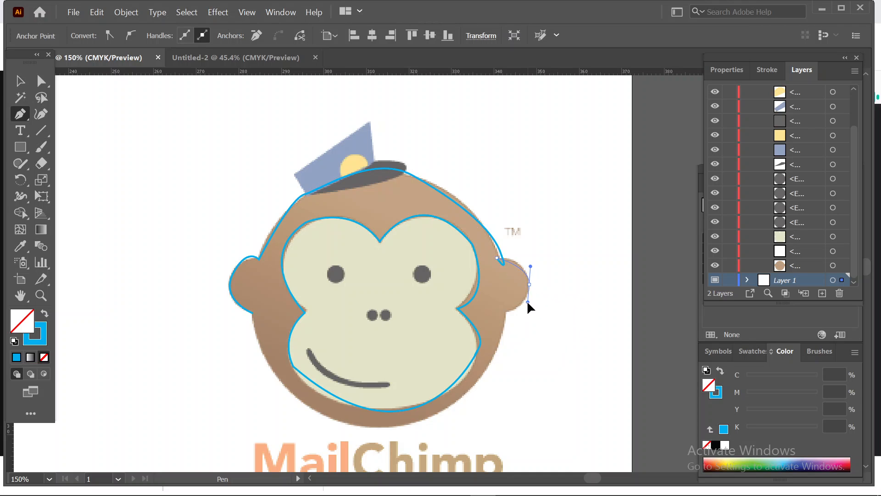
{"action": "left_click", "coordinate": [507, 312]}
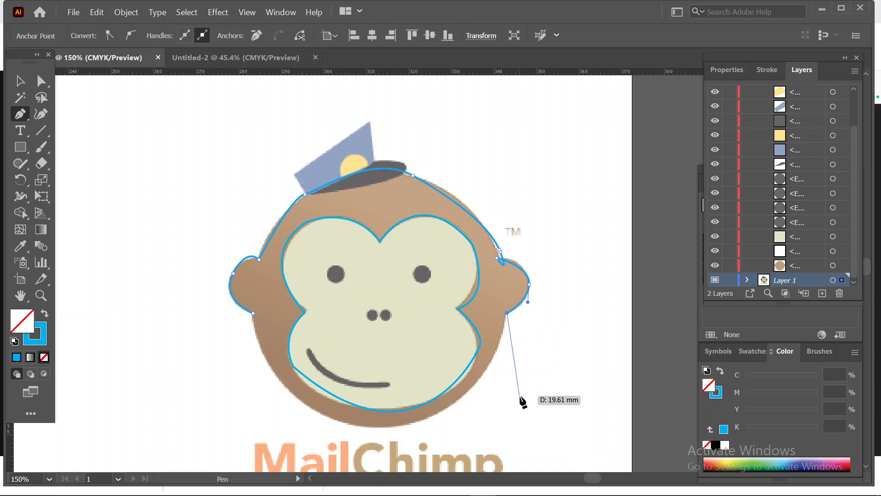
{"action": "left_click_drag", "start_coordinate": [395, 427], "coordinate": [274, 453]}
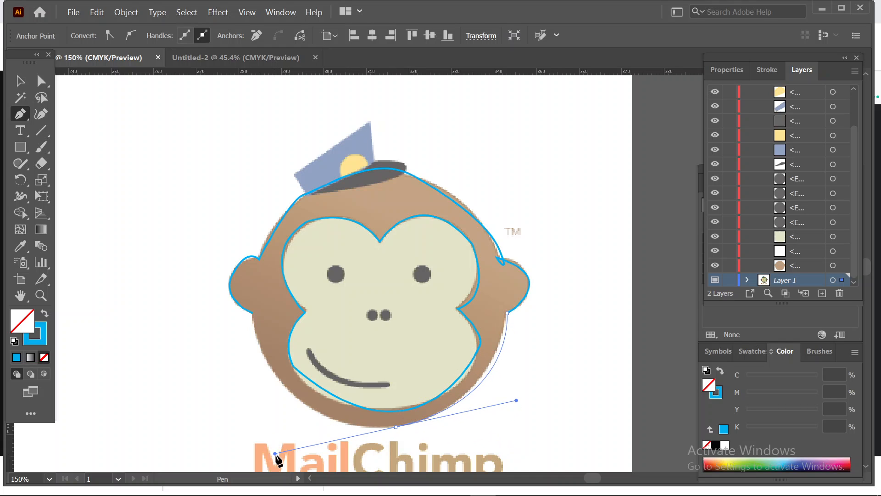
{"action": "left_click", "coordinate": [396, 427]}
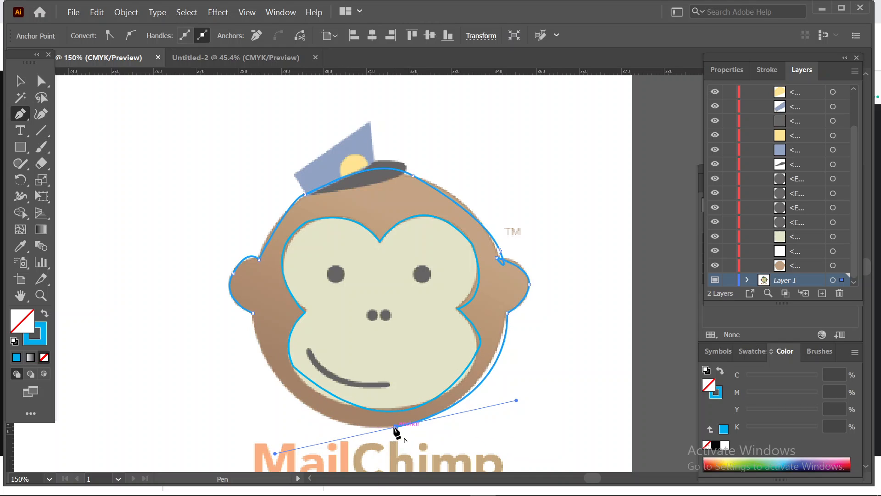
{"action": "left_click_drag", "start_coordinate": [284, 385], "coordinate": [252, 345]}
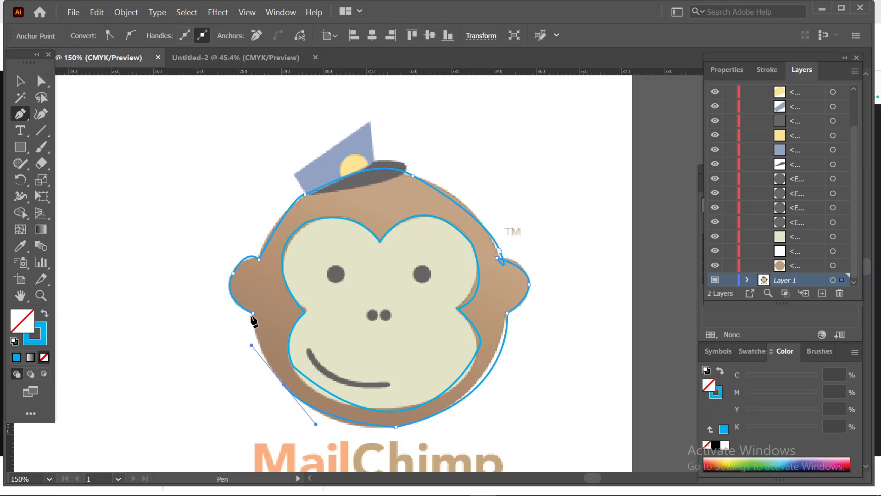
{"action": "left_click", "coordinate": [252, 314]}
Step: Select the traced inner face path and fill it with magenta
{"action": "left_click", "coordinate": [20, 85]}
{"action": "left_click", "coordinate": [368, 254]}
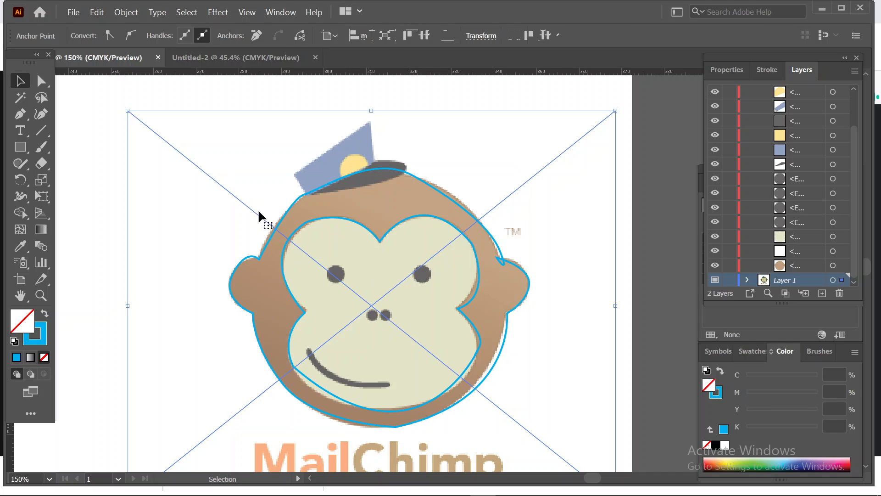
{"action": "left_click", "coordinate": [94, 236]}
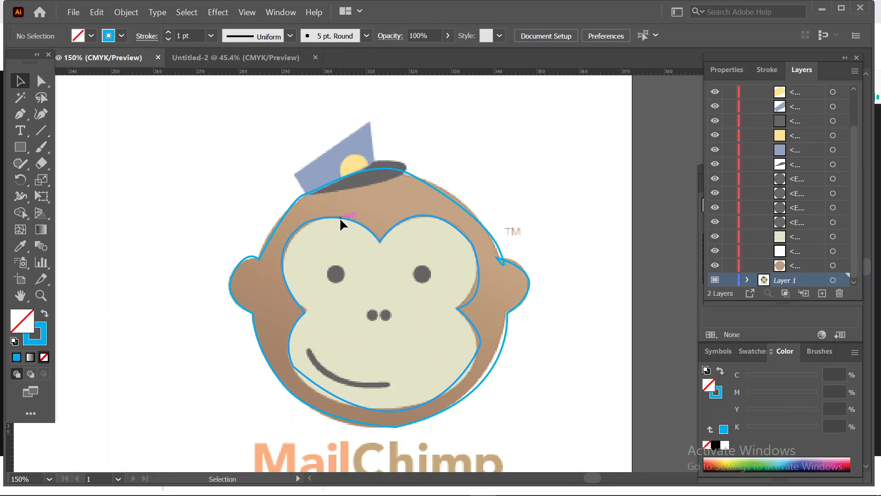
{"action": "left_click", "coordinate": [339, 216]}
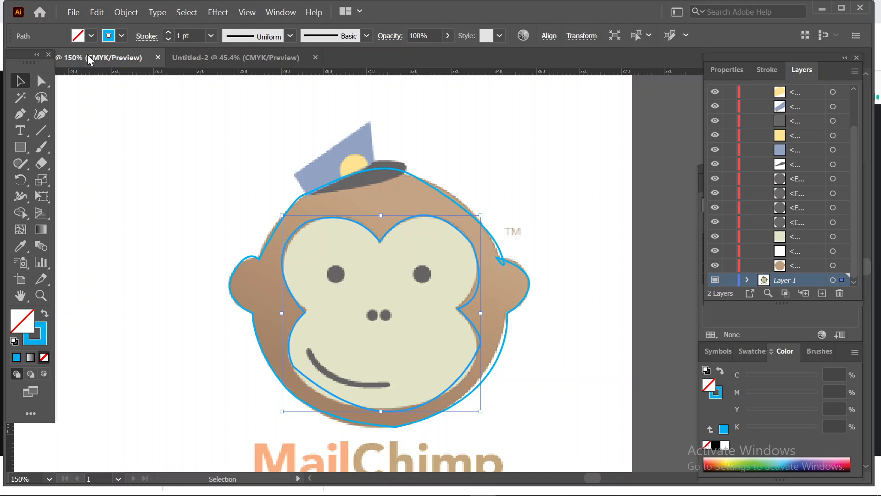
{"action": "left_click", "coordinate": [92, 35]}
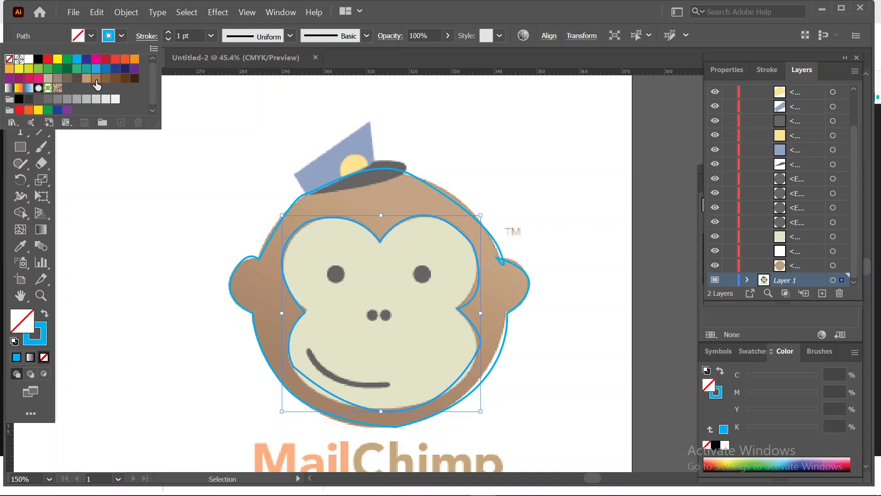
{"action": "left_click", "coordinate": [96, 59]}
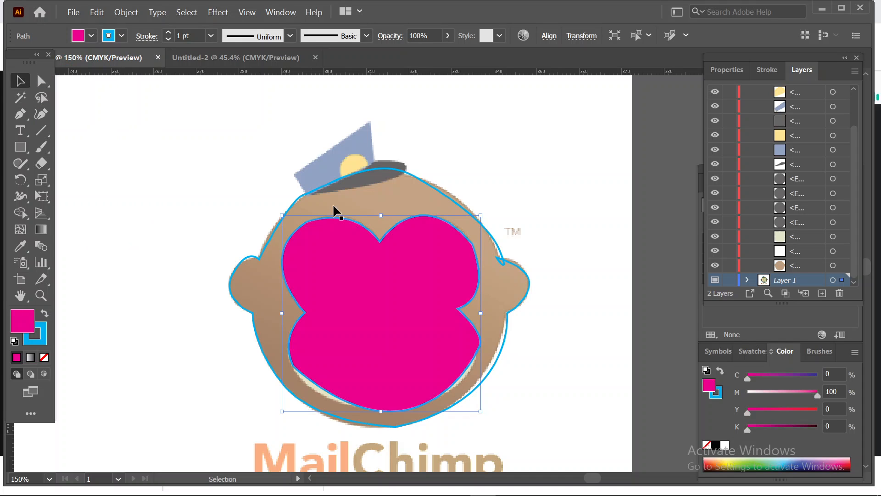
Step: Select the traced outer head outline and fill it with dark blue
{"action": "left_click", "coordinate": [442, 191]}
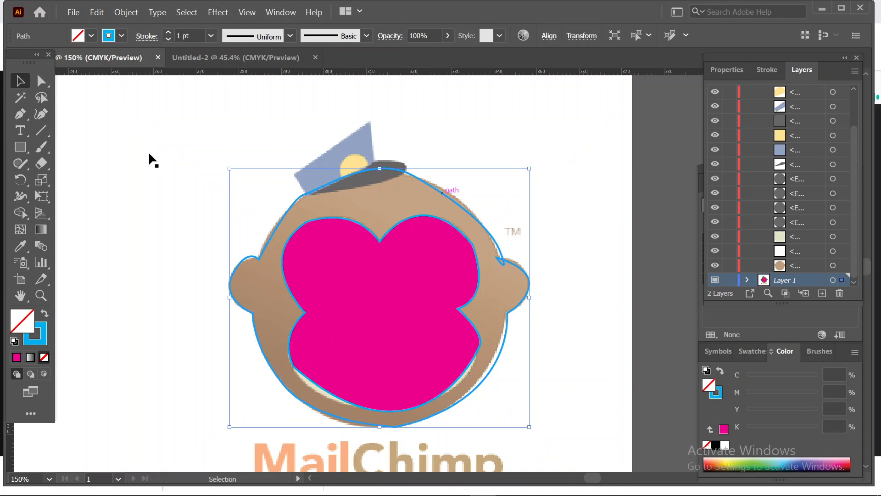
{"action": "left_click", "coordinate": [92, 35]}
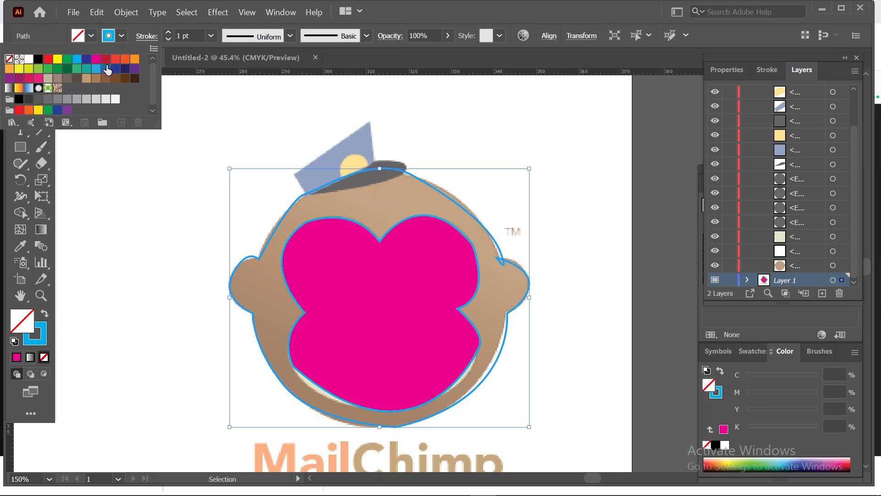
{"action": "left_click", "coordinate": [116, 69]}
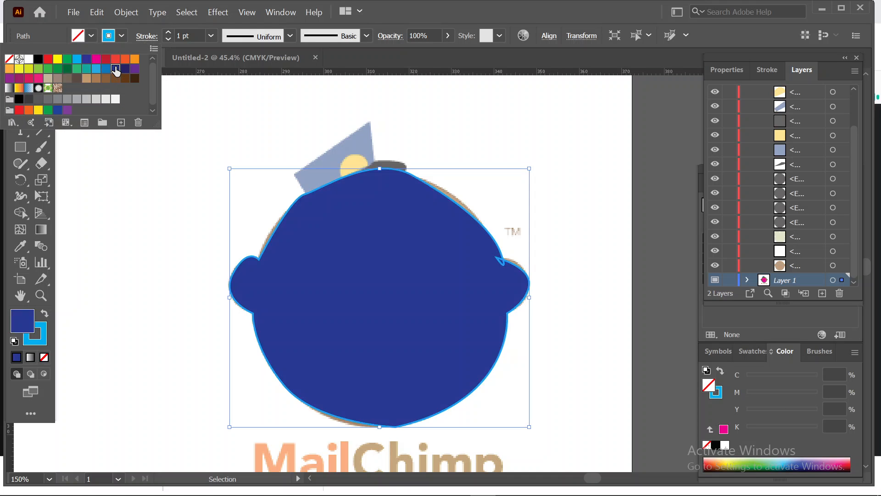
{"action": "left_click", "coordinate": [428, 232]}
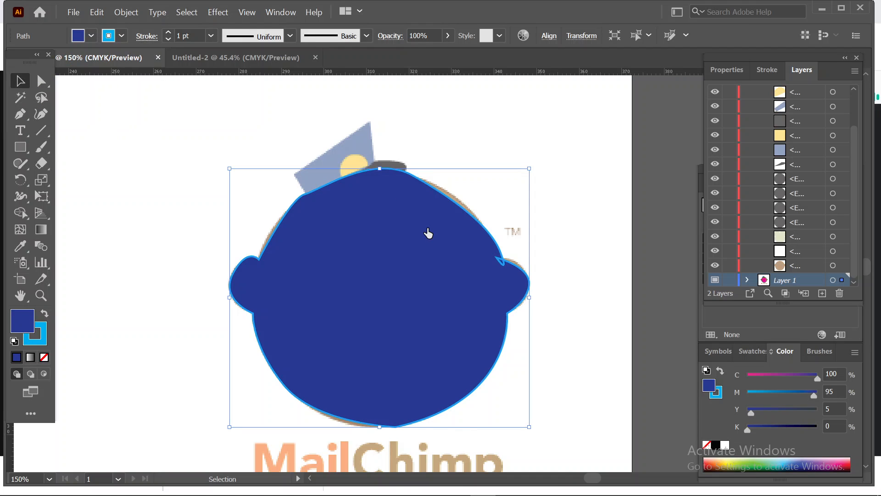
Step: Send the dark blue head shape to the back and delete the linked MailChimp reference image
{"action": "right_click", "coordinate": [429, 233]}
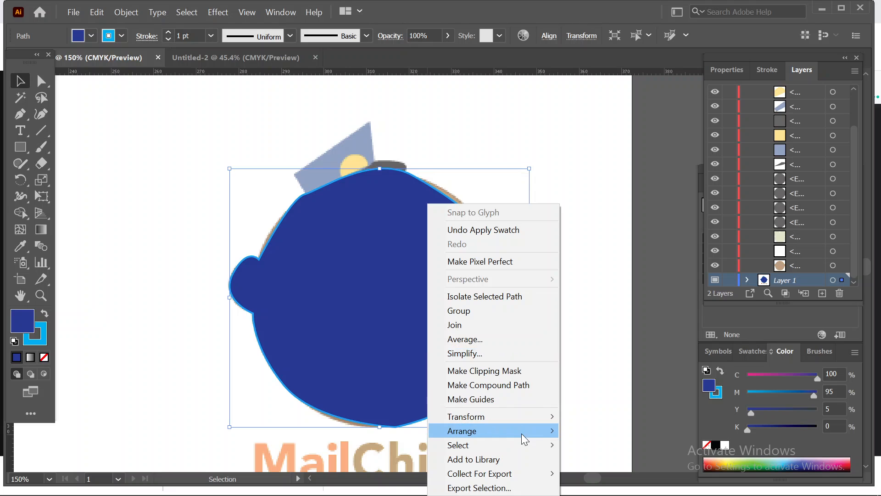
{"action": "mouse_move", "coordinate": [521, 431]}
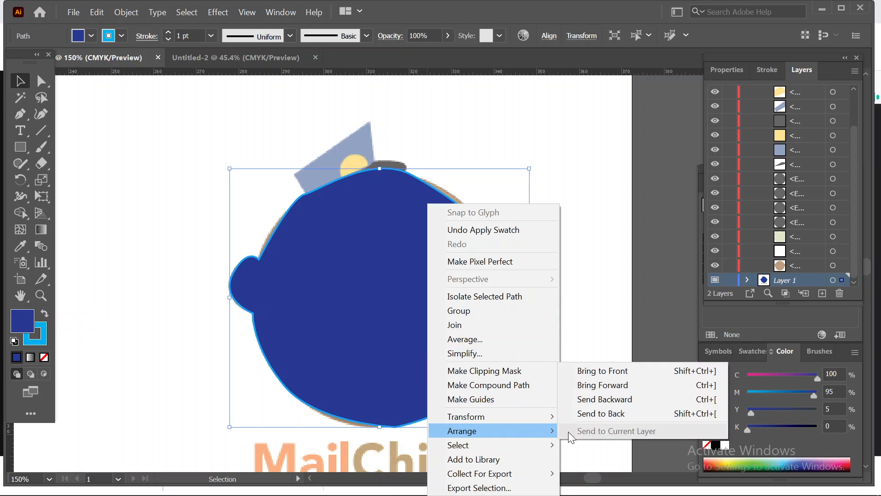
{"action": "left_click", "coordinate": [626, 416]}
{"action": "left_click", "coordinate": [576, 230]}
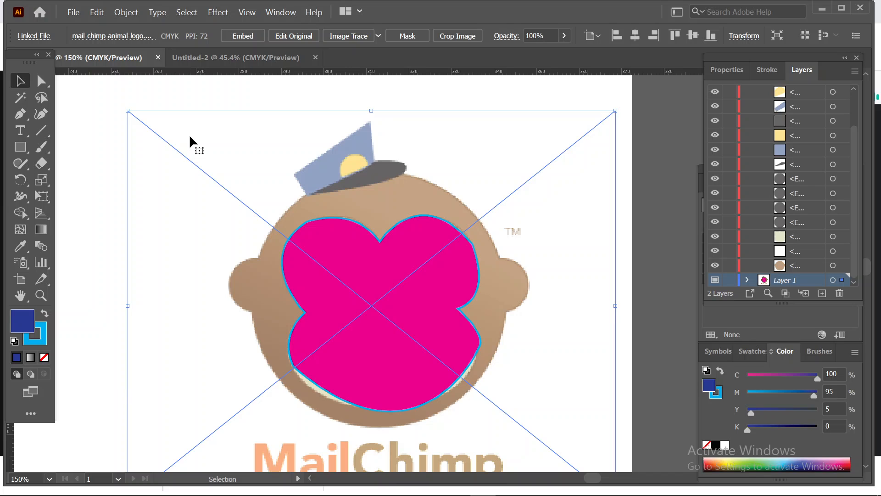
{"action": "key", "text": "Delete"}
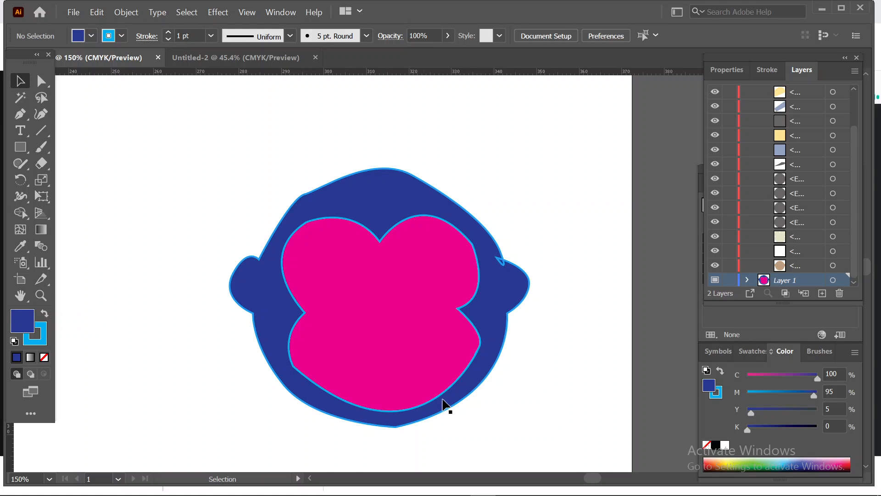
Step: Cut the magenta face area out of the dark blue head with the Shape Builder tool, leaving the result deselected
{"action": "left_click_drag", "start_coordinate": [249, 163], "coordinate": [404, 298]}
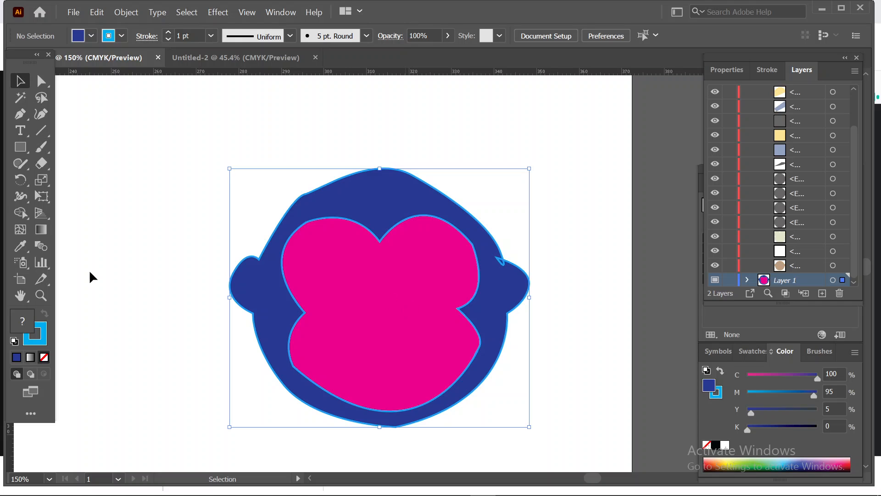
{"action": "left_click", "coordinate": [20, 212]}
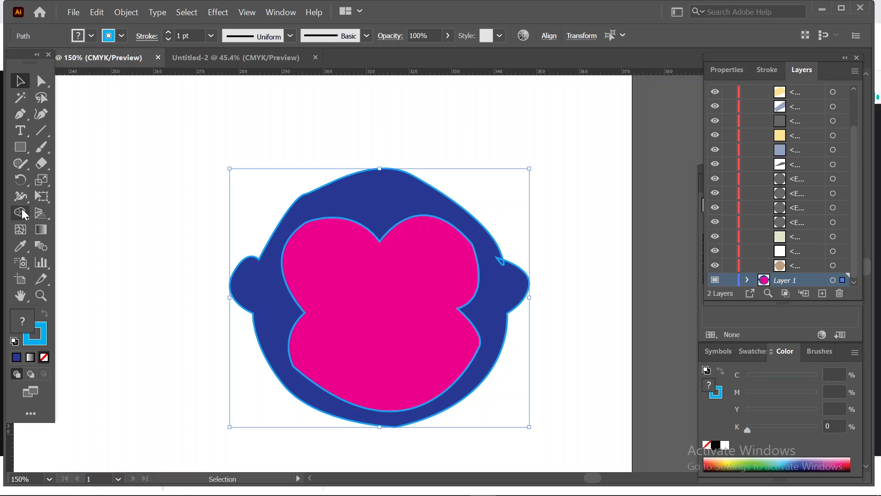
{"action": "left_click", "coordinate": [403, 198]}
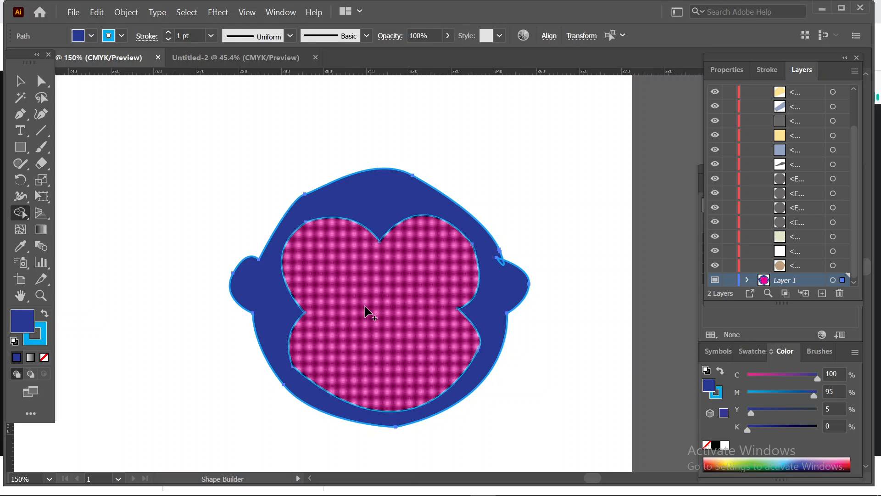
{"action": "left_click", "coordinate": [400, 287], "text": "alt"}
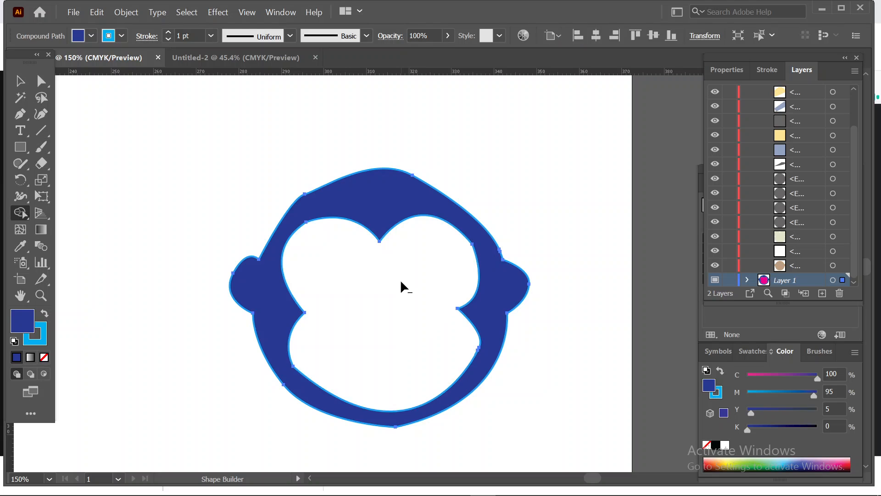
{"action": "left_click", "coordinate": [18, 83]}
{"action": "left_click", "coordinate": [252, 127]}
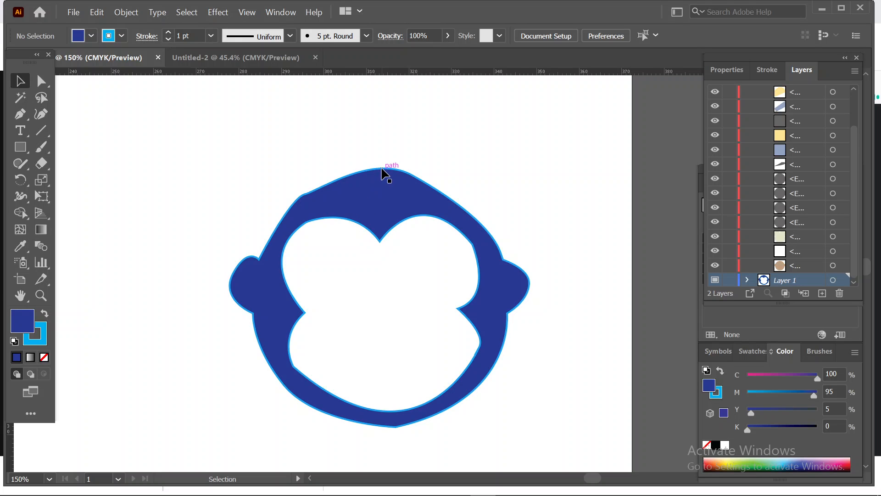
Step: Move the cut-out head shape around the artboard and over its right edge onto the grey canvas, and deselect it
{"action": "left_click_drag", "start_coordinate": [383, 173], "coordinate": [410, 147]}
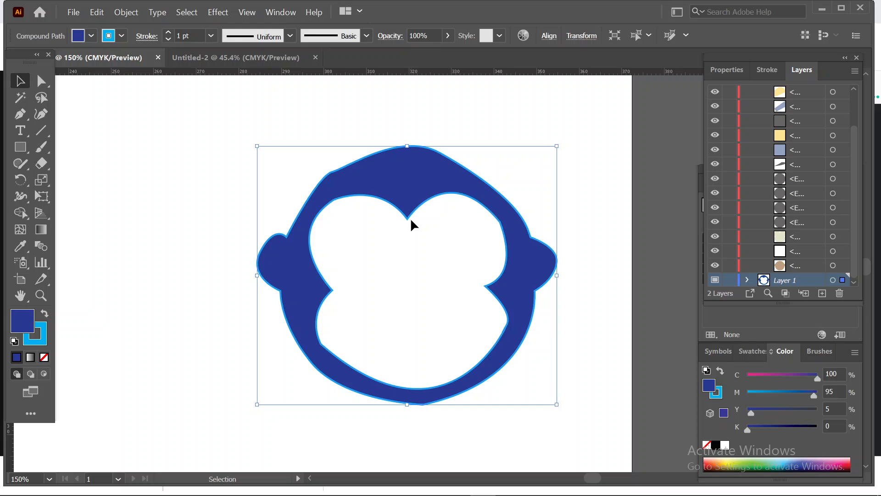
{"action": "left_click_drag", "start_coordinate": [401, 171], "coordinate": [281, 232]}
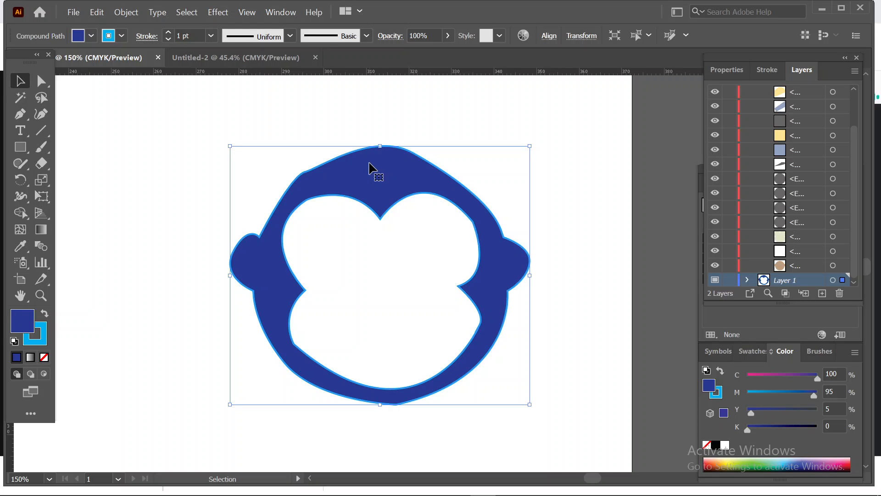
{"action": "key", "text": "space"}
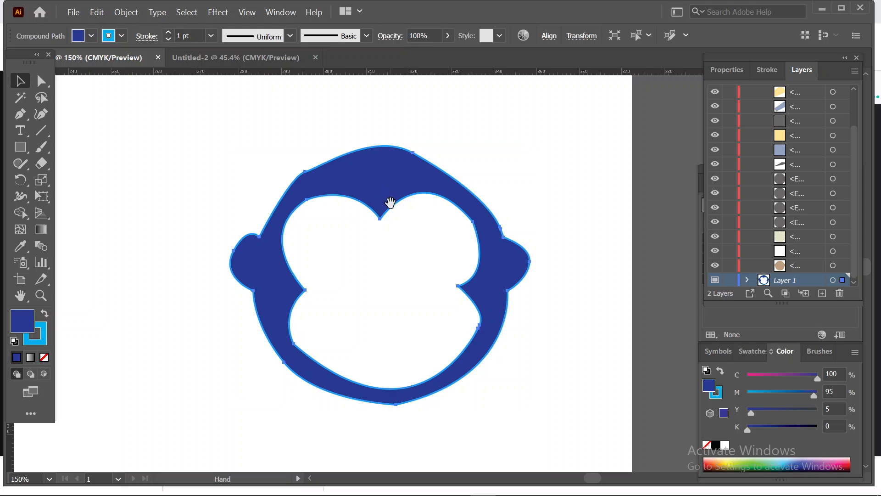
{"action": "left_click_drag", "start_coordinate": [437, 295], "coordinate": [267, 284]}
{"action": "left_click_drag", "start_coordinate": [202, 177], "coordinate": [581, 161]}
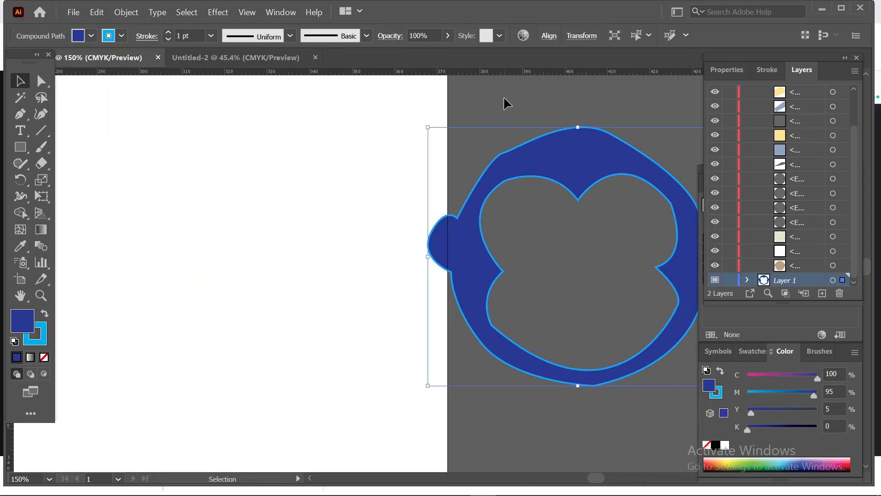
{"action": "left_click", "coordinate": [504, 98]}
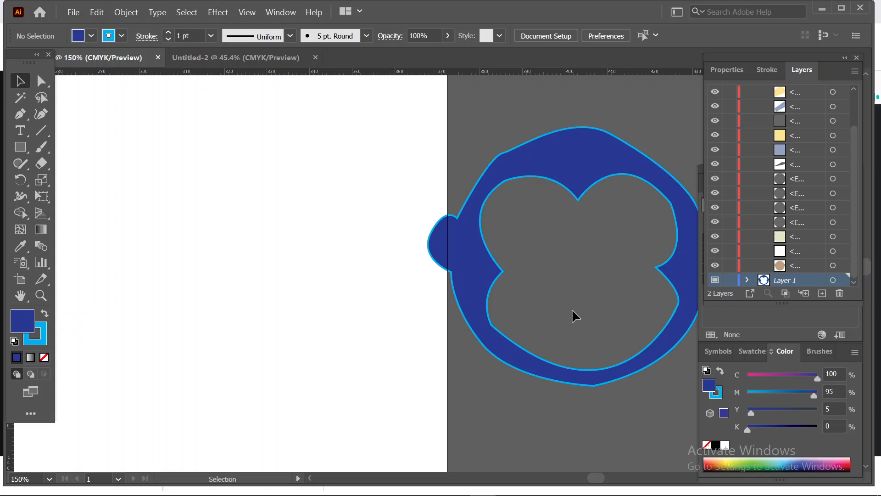
Step: Move the cut-out head shape back onto the artboard and fit the whole artboard in the window
{"action": "left_click", "coordinate": [584, 159]}
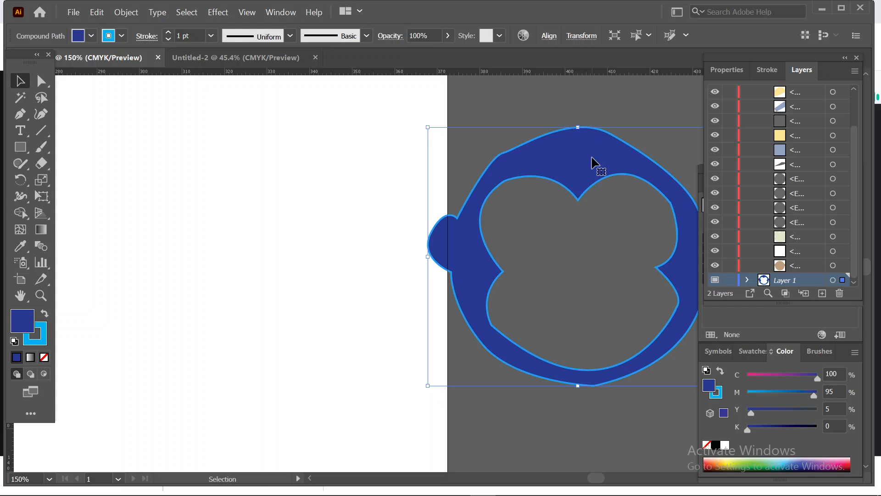
{"action": "left_click_drag", "start_coordinate": [592, 158], "coordinate": [230, 174]}
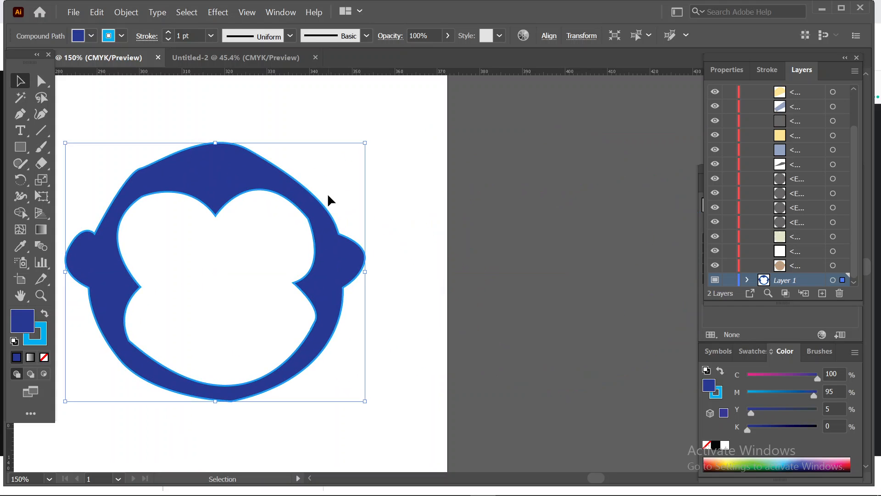
{"action": "key", "text": "ctrl+0"}
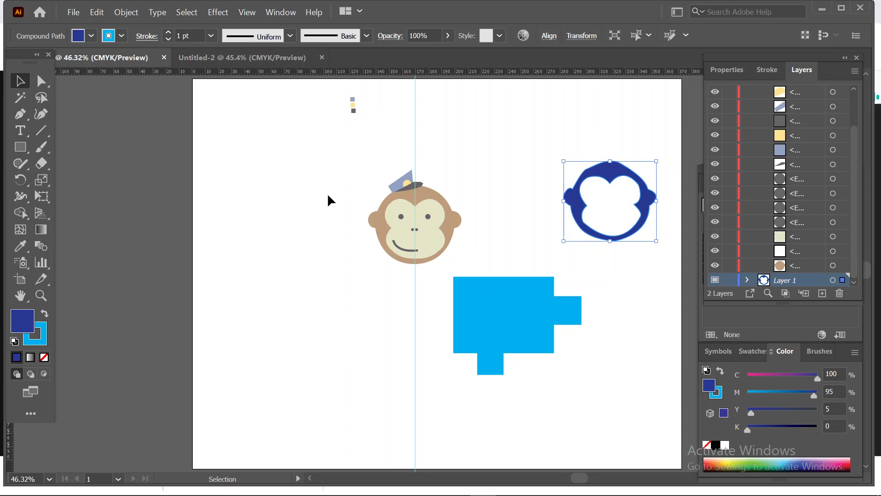
Step: Select the monkey's hat brim and its smile path one after the other from Layer 2's object list, and deselect
{"action": "scroll", "coordinate": [746, 193], "scroll_direction": "up", "scroll_amount": 3}
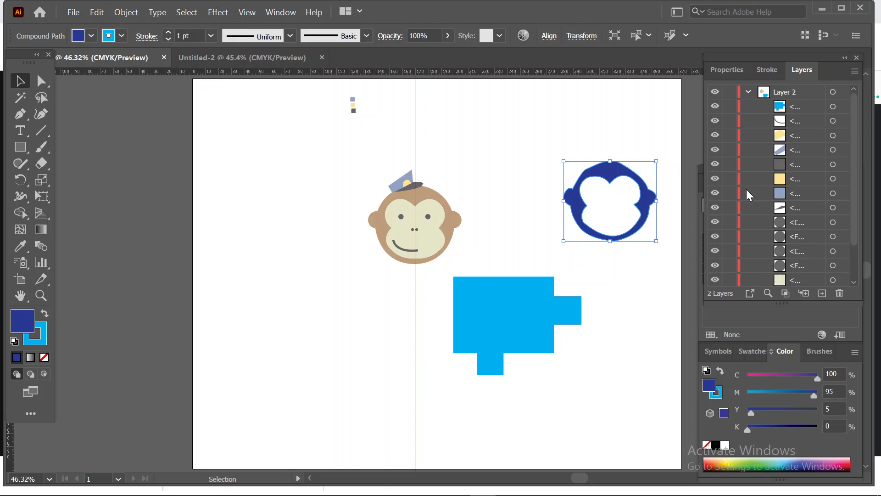
{"action": "left_click", "coordinate": [749, 92]}
{"action": "left_click", "coordinate": [748, 91]}
{"action": "scroll", "coordinate": [793, 167], "scroll_direction": "down", "scroll_amount": 3}
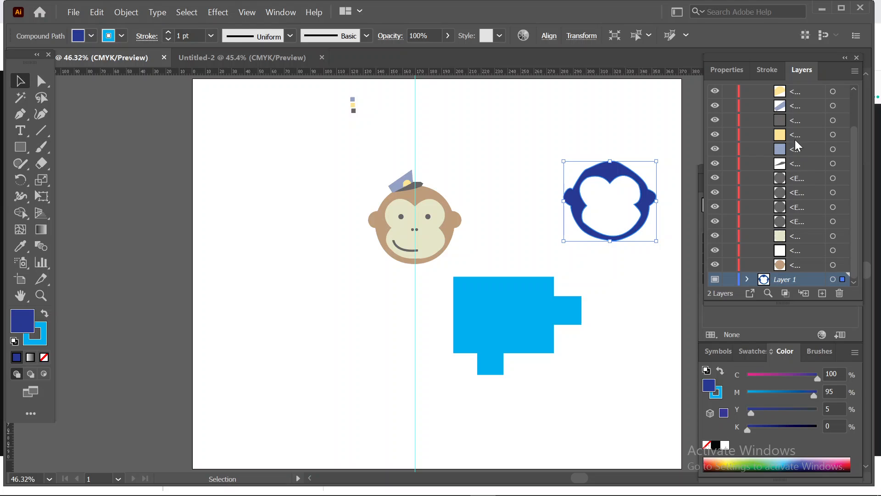
{"action": "scroll", "coordinate": [791, 161], "scroll_direction": "up", "scroll_amount": 3}
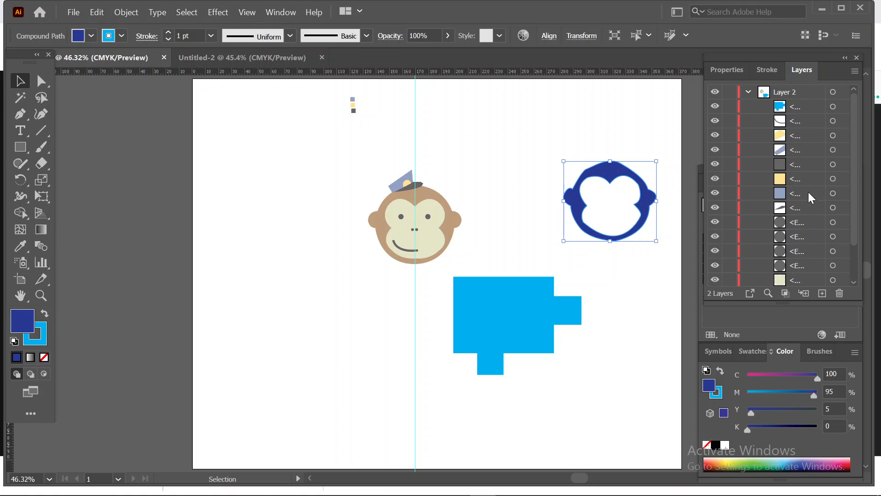
{"action": "scroll", "coordinate": [808, 192], "scroll_direction": "down", "scroll_amount": 3}
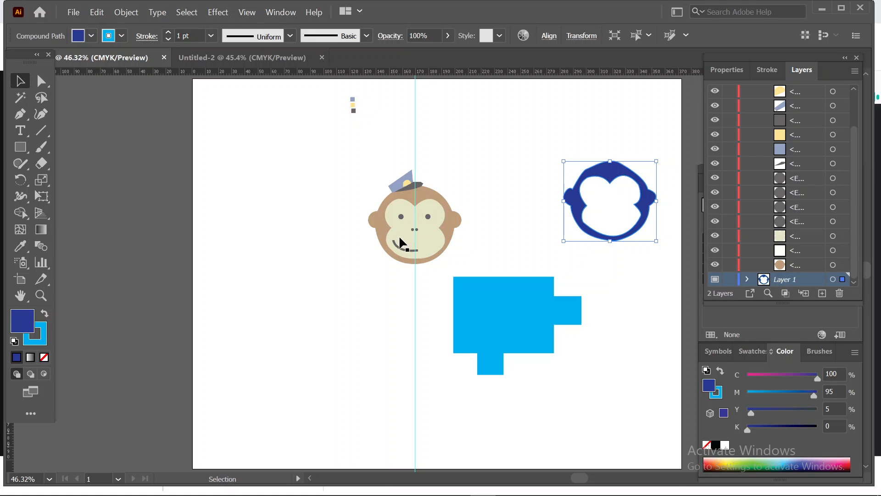
{"action": "left_click", "coordinate": [833, 163]}
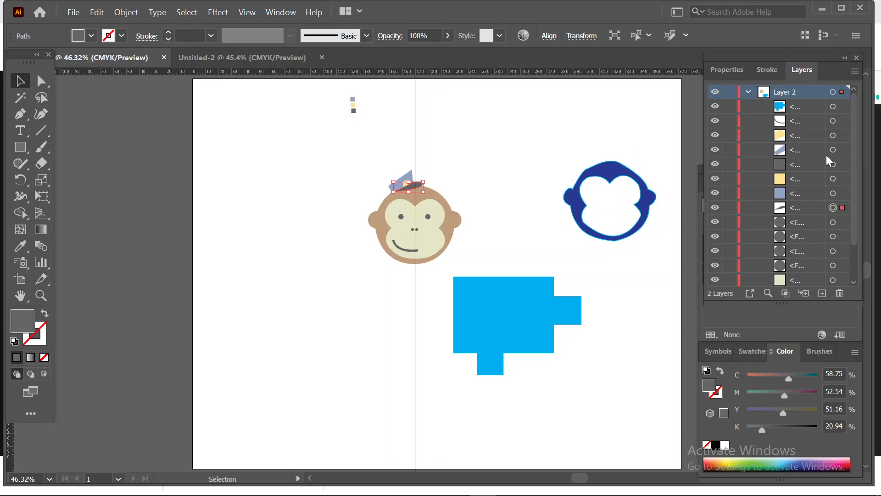
{"action": "left_click", "coordinate": [832, 121]}
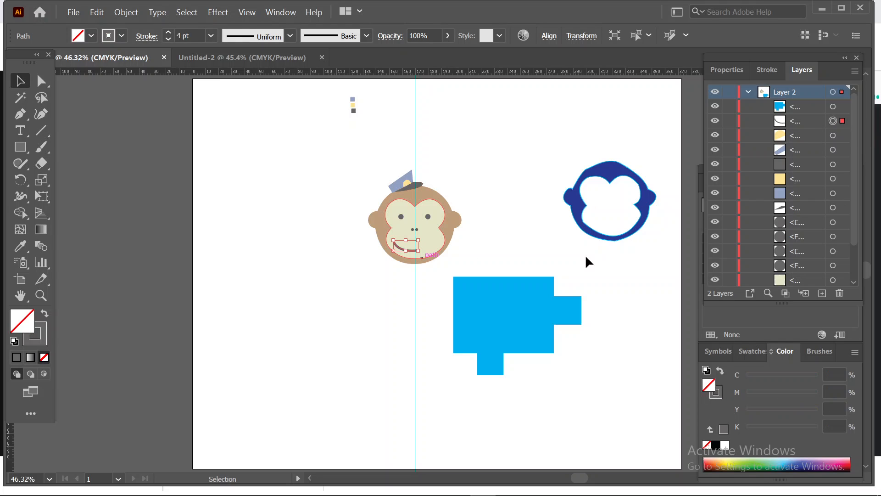
{"action": "left_click", "coordinate": [551, 238]}
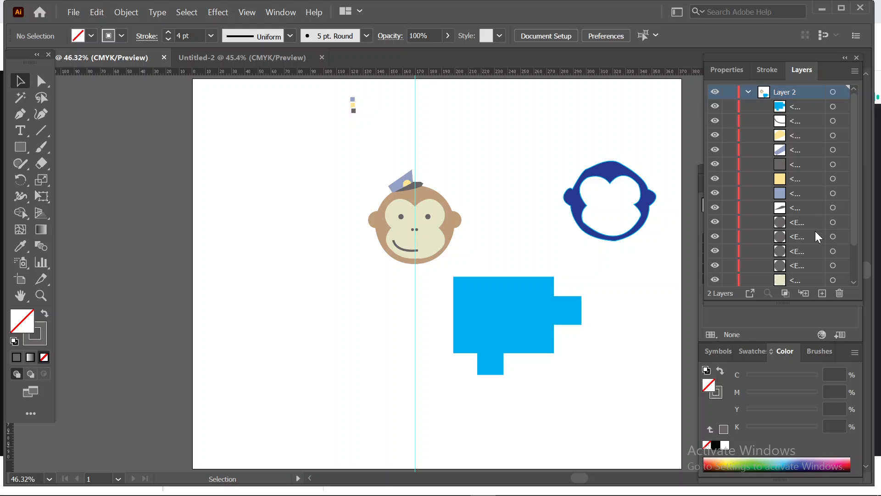
Step: Select the cyan shape and the smile path in turn from Layer 2's object list, deselect, and collapse Layer 2
{"action": "left_click", "coordinate": [833, 107]}
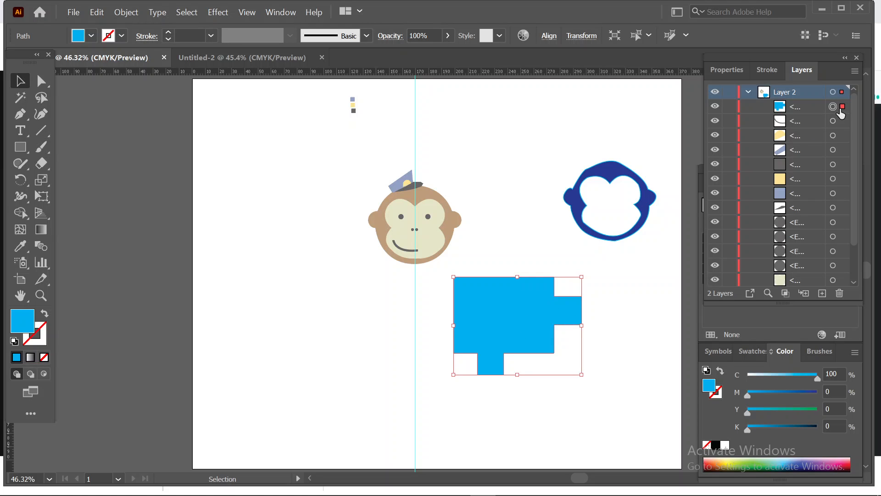
{"action": "left_click", "coordinate": [843, 121]}
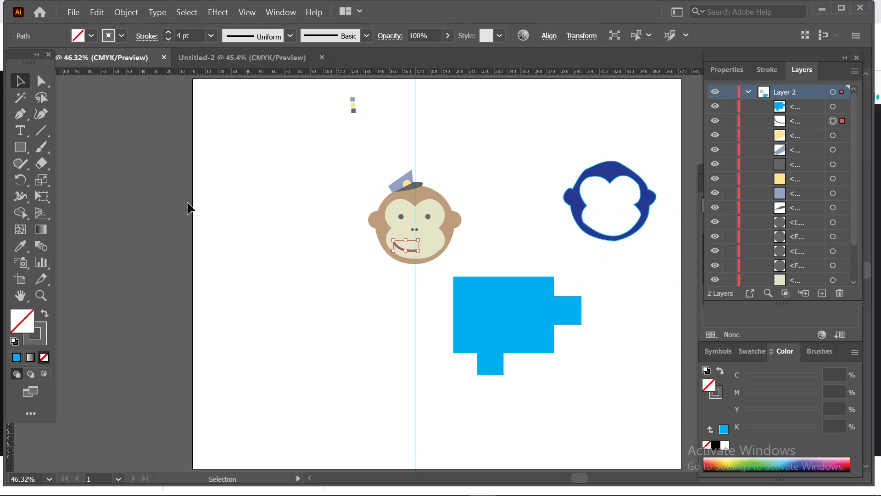
{"action": "left_click", "coordinate": [633, 118]}
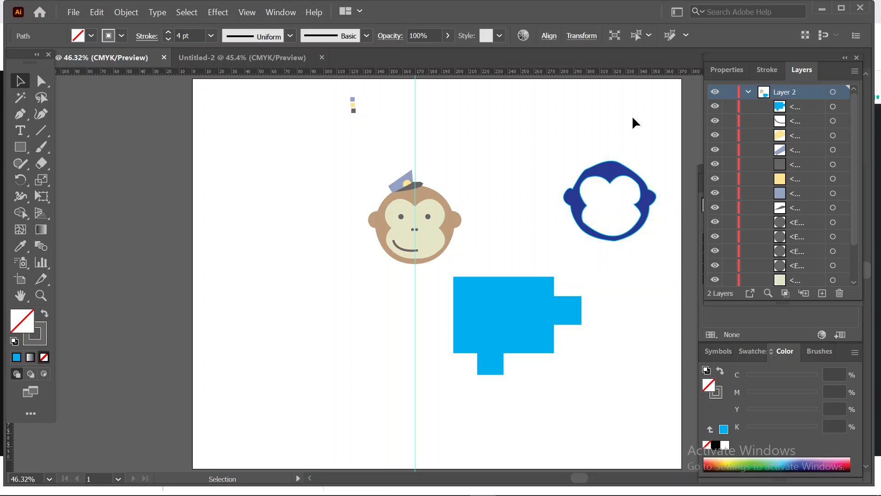
{"action": "left_click", "coordinate": [748, 93]}
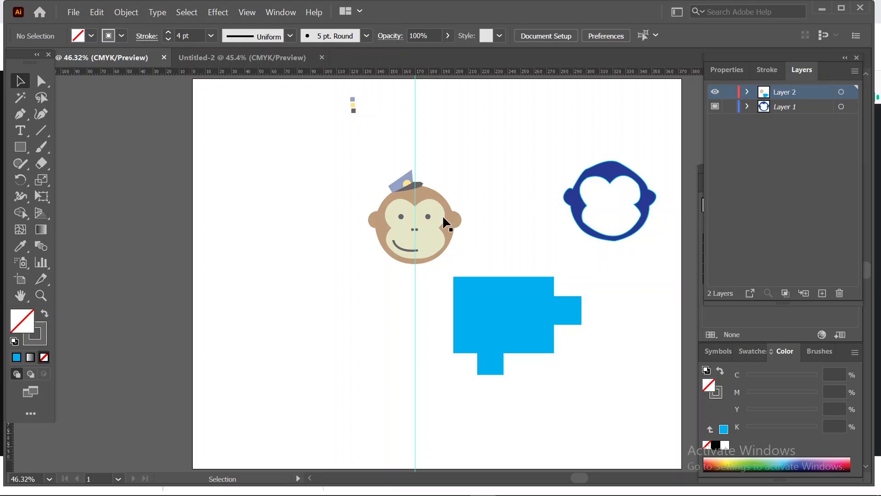
Step: Delete the dark blue cut-out head shape beside the finished monkey from the artboard
{"action": "scroll", "coordinate": [443, 215], "scroll_direction": "up", "scroll_amount": 3}
{"action": "scroll", "coordinate": [320, 177], "scroll_direction": "down", "scroll_amount": 1}
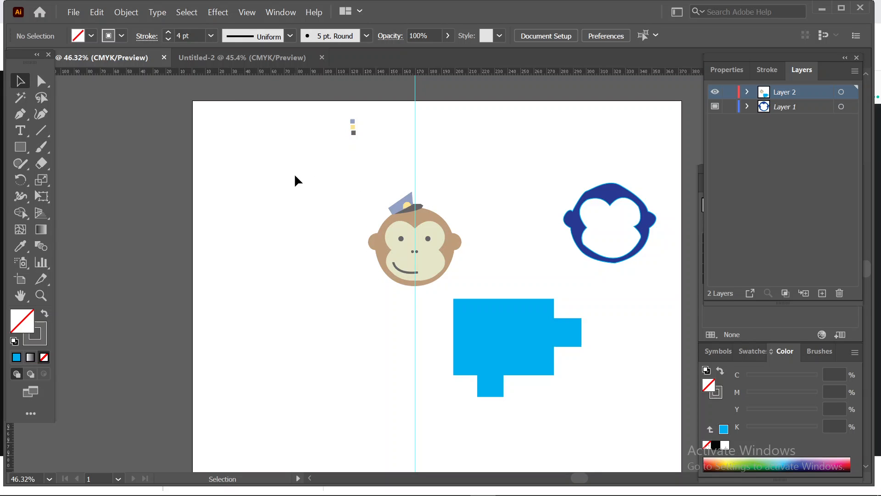
{"action": "left_click_drag", "start_coordinate": [375, 200], "coordinate": [470, 282]}
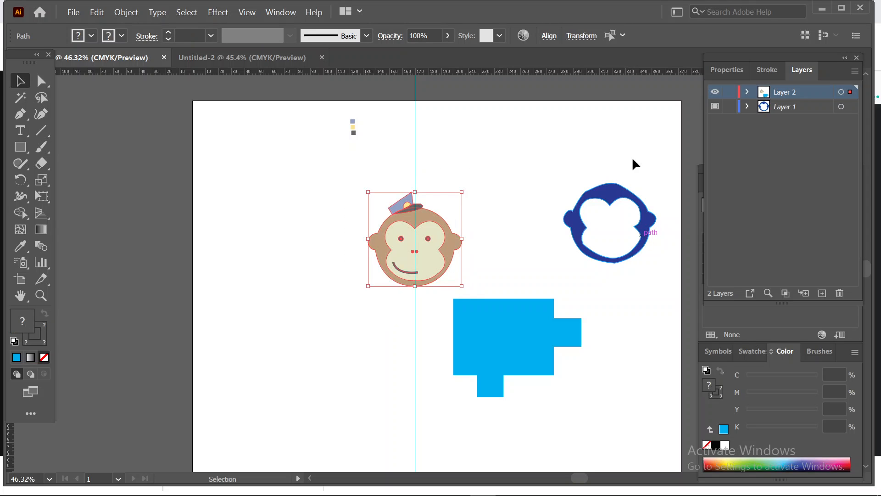
{"action": "left_click", "coordinate": [583, 167]}
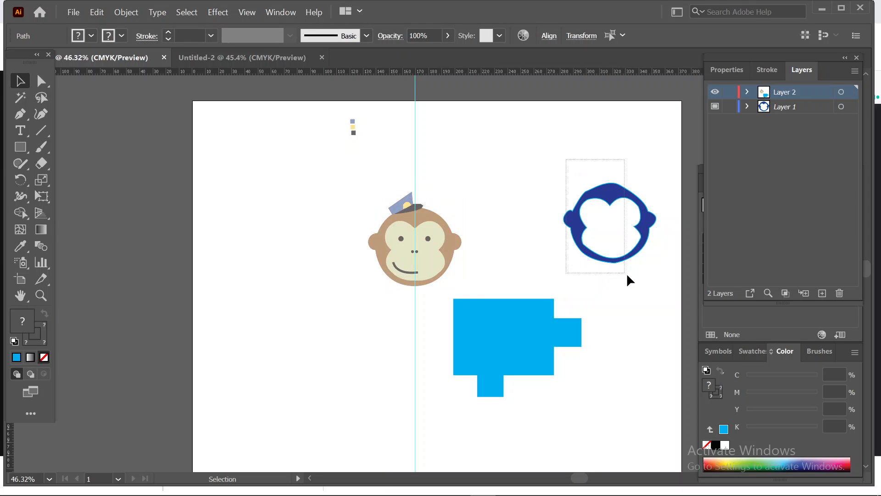
{"action": "left_click", "coordinate": [622, 252]}
{"action": "left_click_drag", "start_coordinate": [604, 200], "coordinate": [588, 153]}
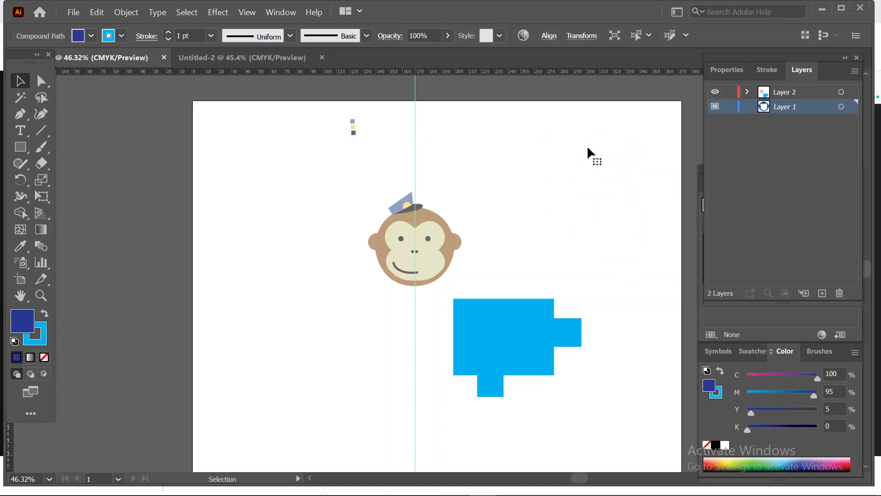
{"action": "key", "text": "Delete"}
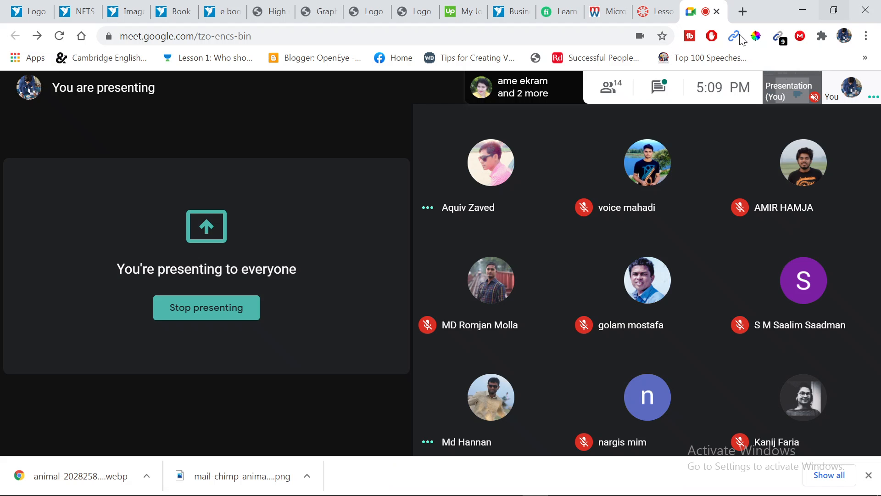
Step: Switch to the Google Meet call, stop presenting the screen, and bring up the OBS window
{"action": "left_click", "coordinate": [822, 8]}
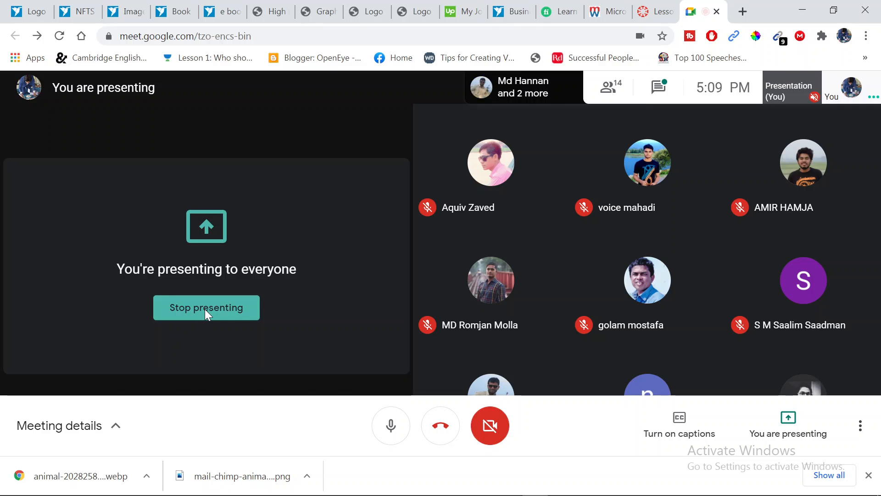
{"action": "left_click", "coordinate": [204, 308]}
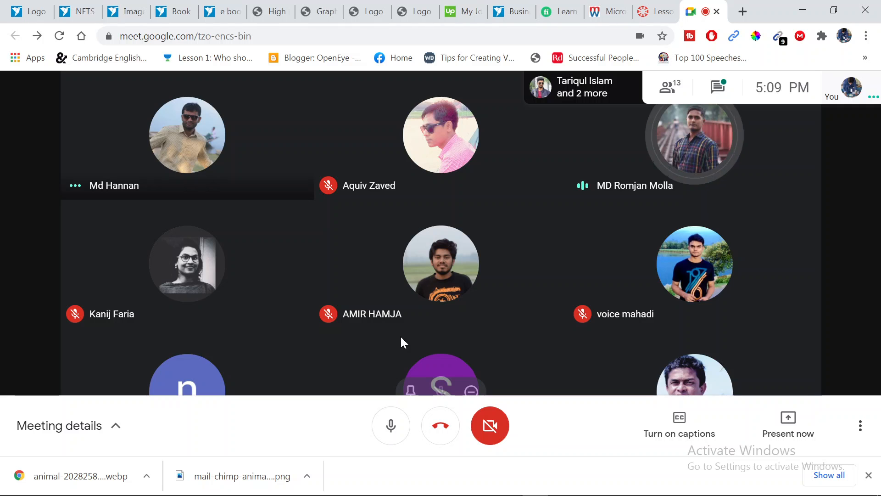
{"action": "mouse_move", "coordinate": [857, 495]}
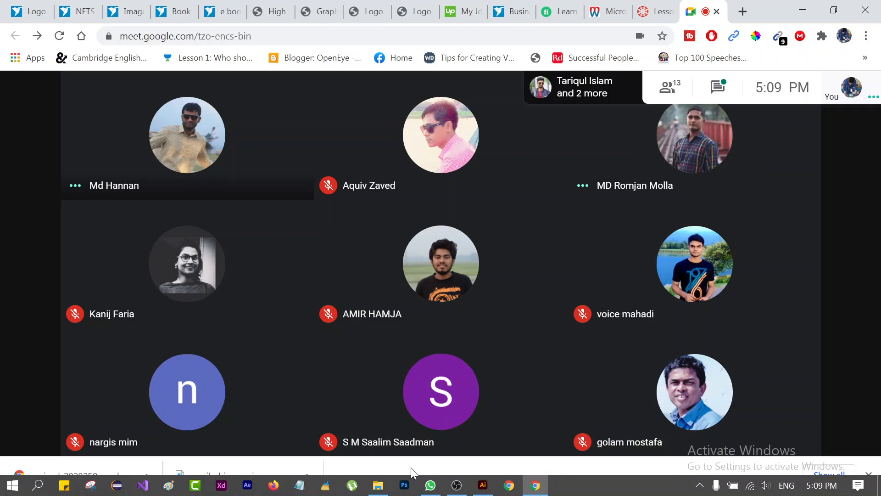
{"action": "left_click", "coordinate": [463, 488]}
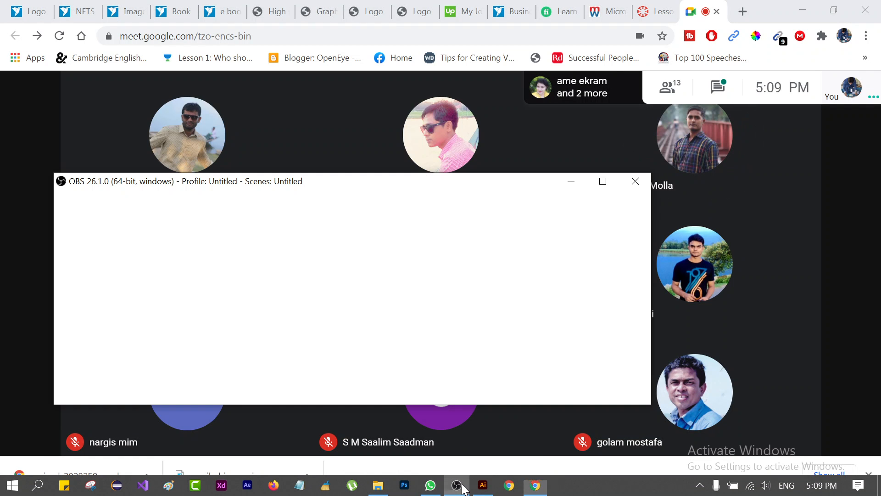